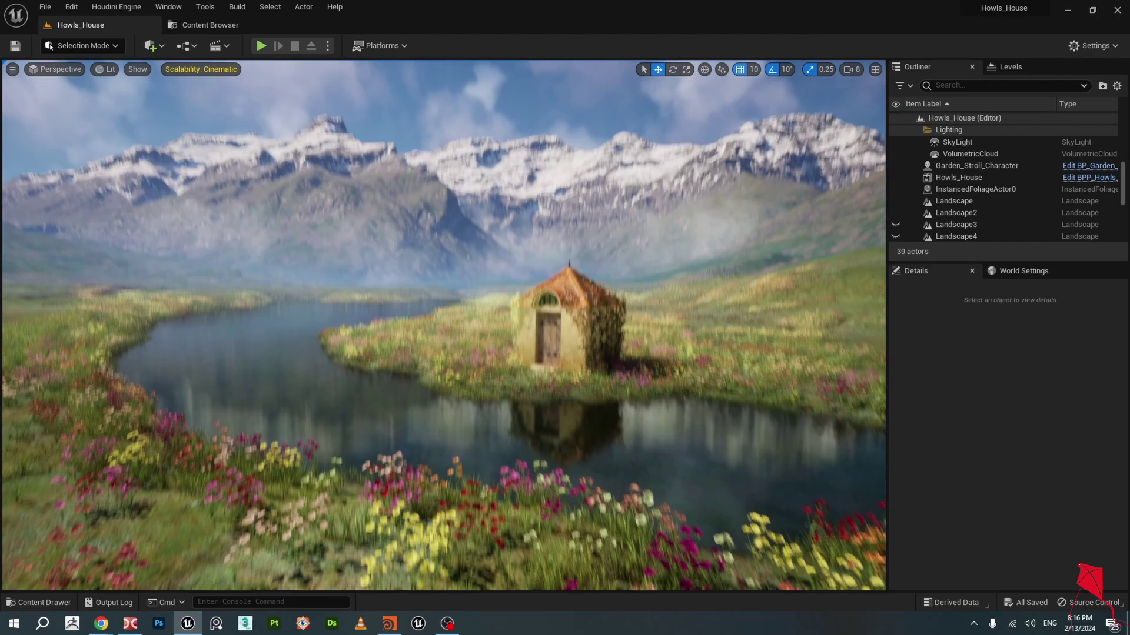
- Examine the whole mountain landscape around the house from high above
key("s")
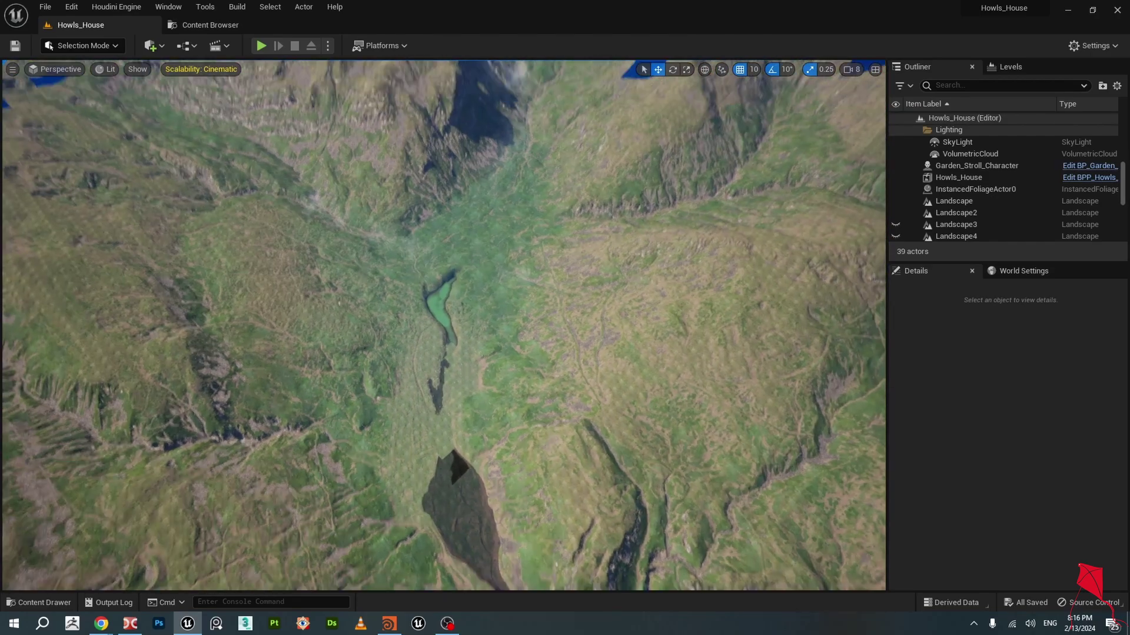
key("s")
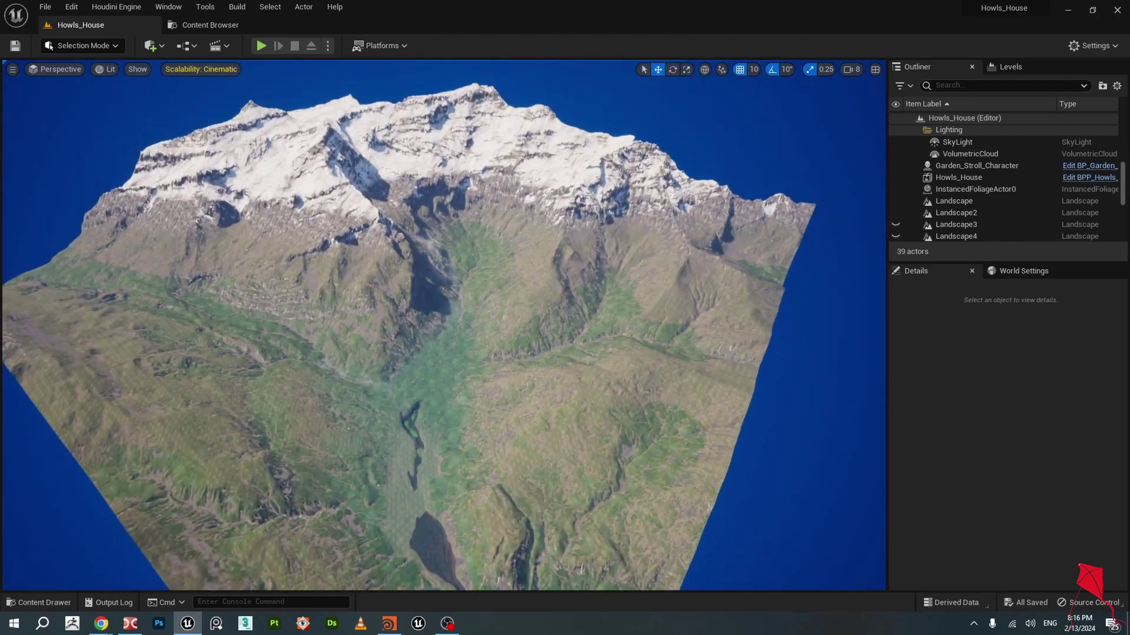
key("w")
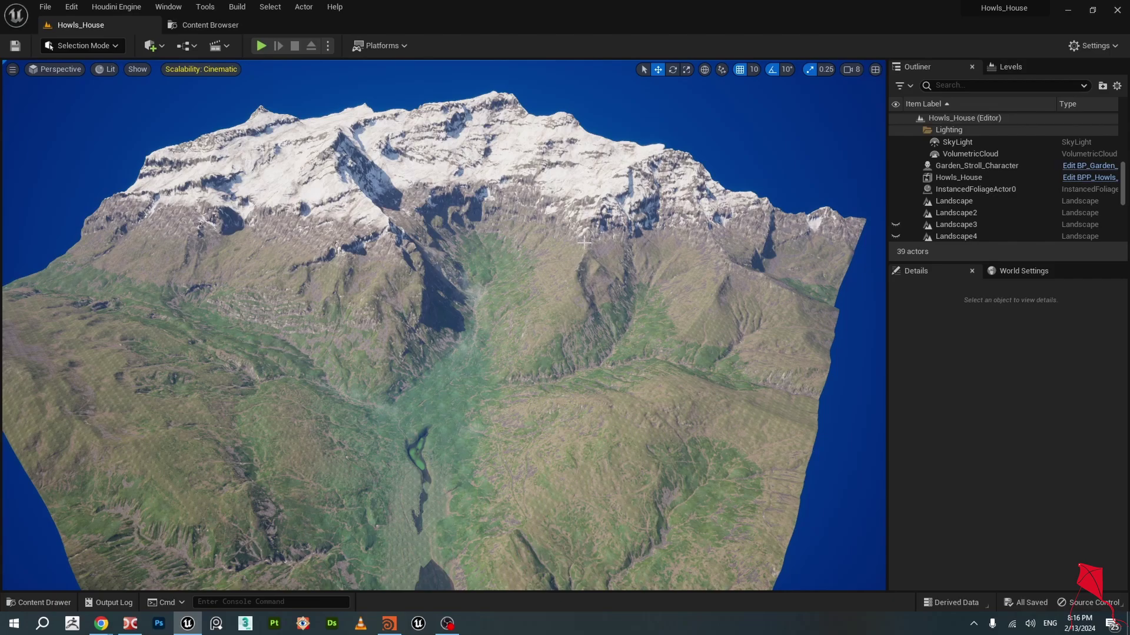
- Switch to Houdini and inspect the heightfield terrain from a different angle
left_click(392, 620)
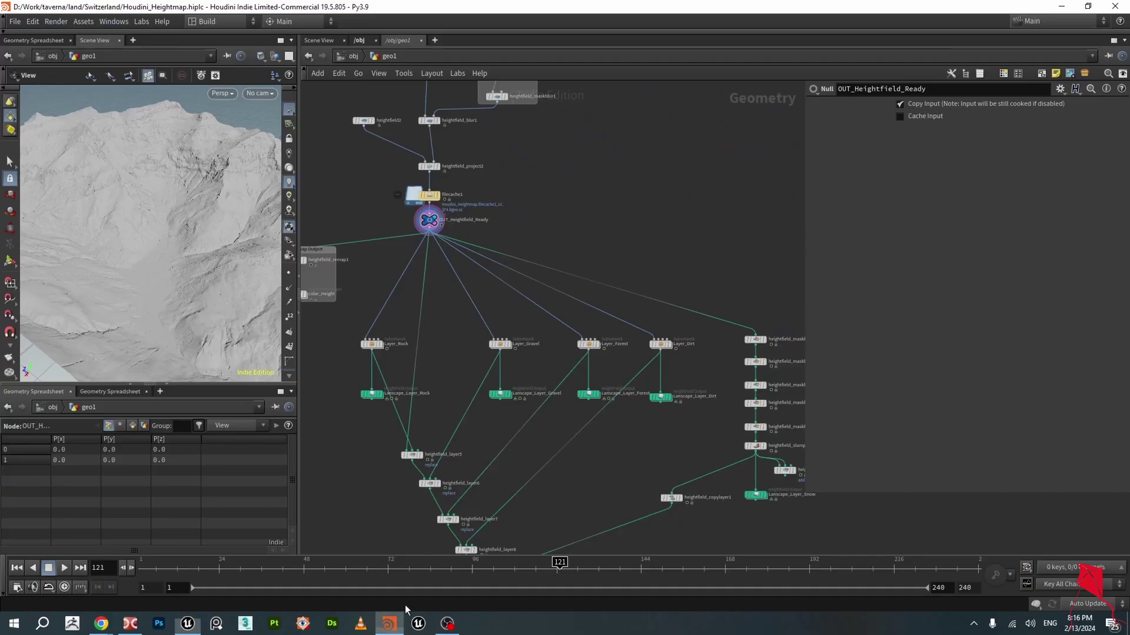
scroll(183, 268, "down", 3)
scroll(174, 241, "up", 5)
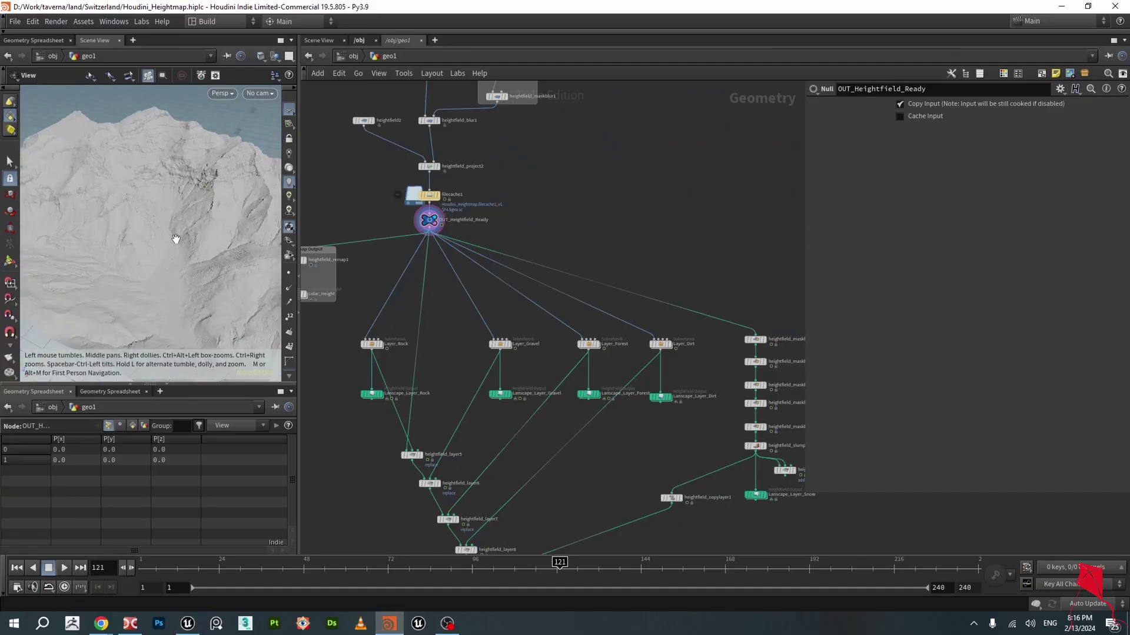
mouse_move(175, 240)
left_mouse_down()
mouse_move(153, 234)
mouse_move(196, 234)
left_mouse_up()
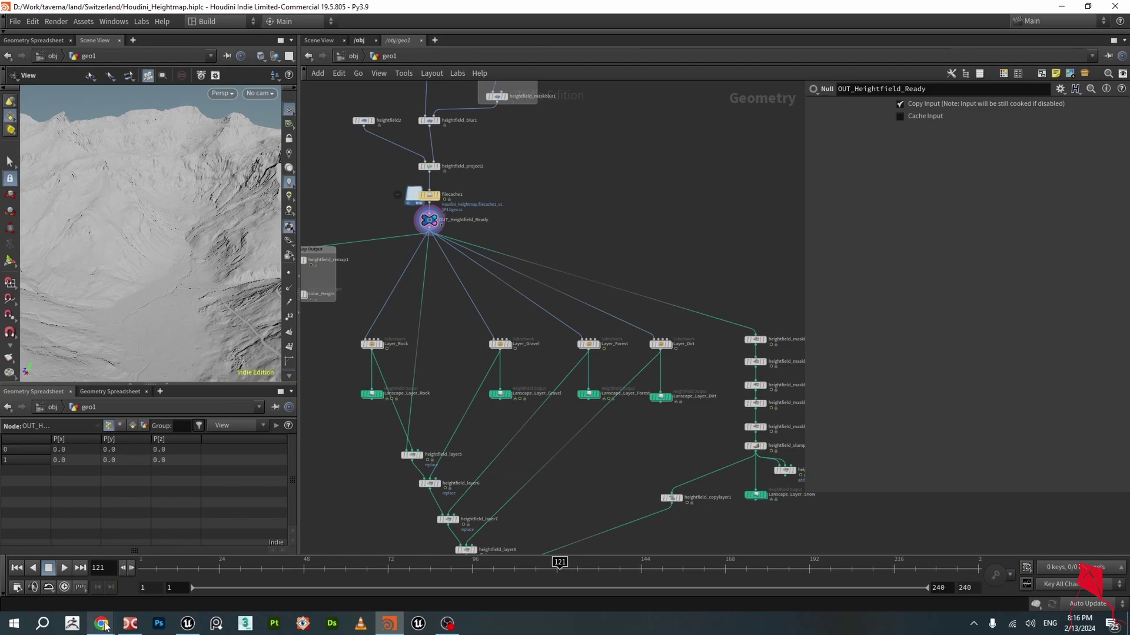
- Switch to Google Maps in Chrome and examine the real Swiss valley, its ridges, cliffs and snowy peaks in 3D
mouse_move(103, 627)
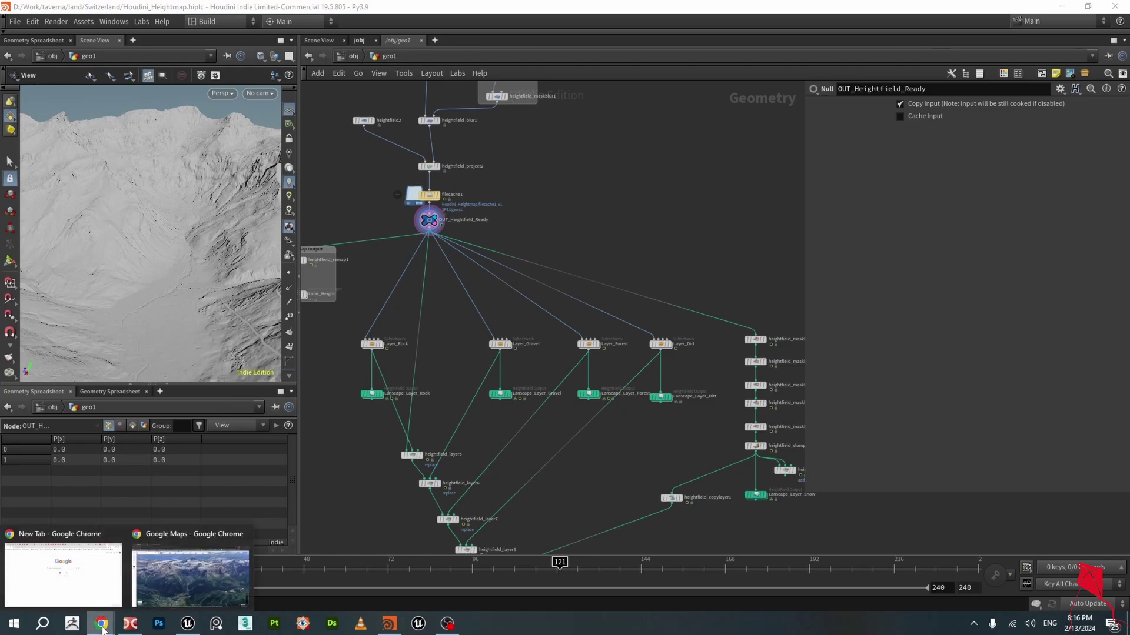
left_click(181, 575)
scroll(518, 400, "up", 5)
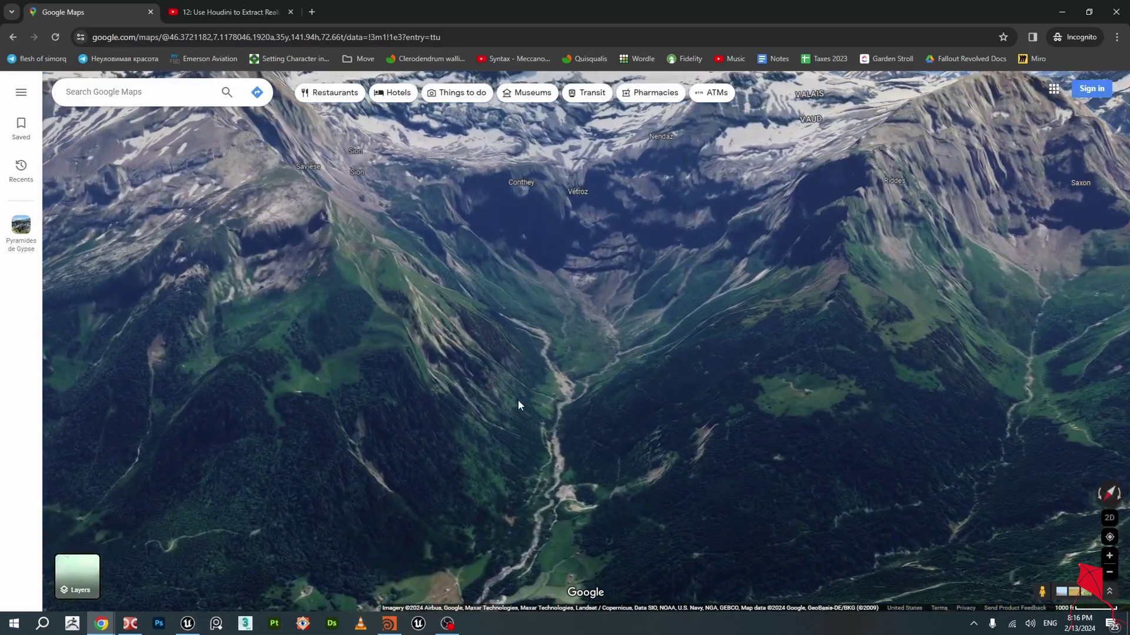
mouse_move(517, 401)
left_mouse_down()
mouse_move(514, 378)
mouse_move(541, 377)
mouse_move(479, 391)
mouse_move(498, 389)
left_mouse_up()
scroll(535, 385, "down", 4)
scroll(508, 387, "up", 4)
scroll(474, 385, "up", 7)
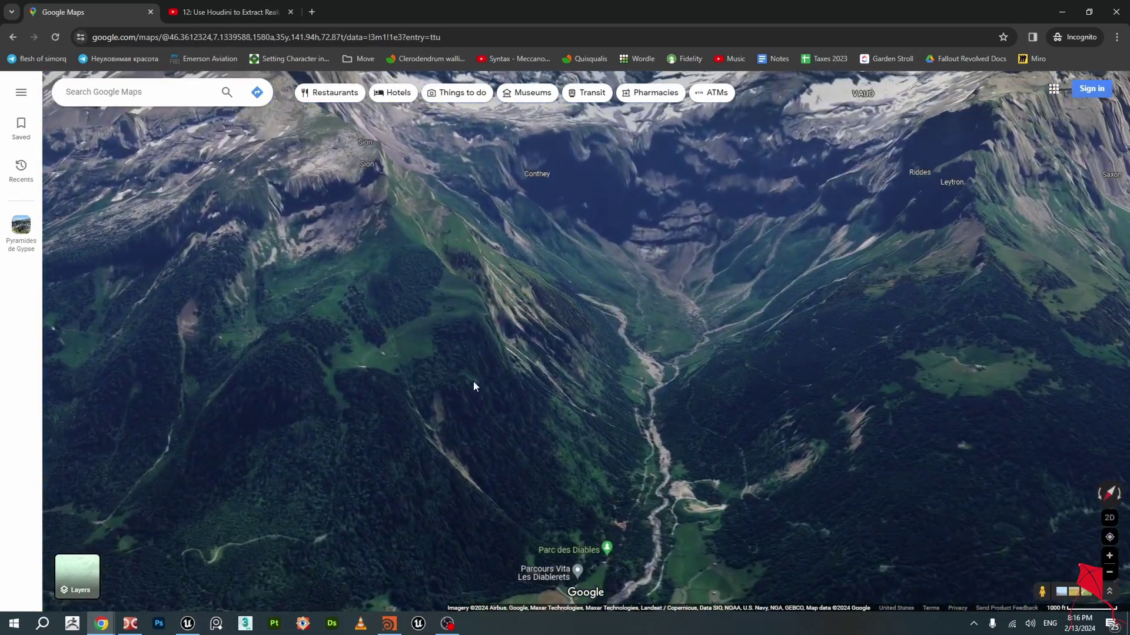
left_click_drag(402, 385, 389, 441)
scroll(364, 367, "up", 2)
scroll(356, 359, "down", 4)
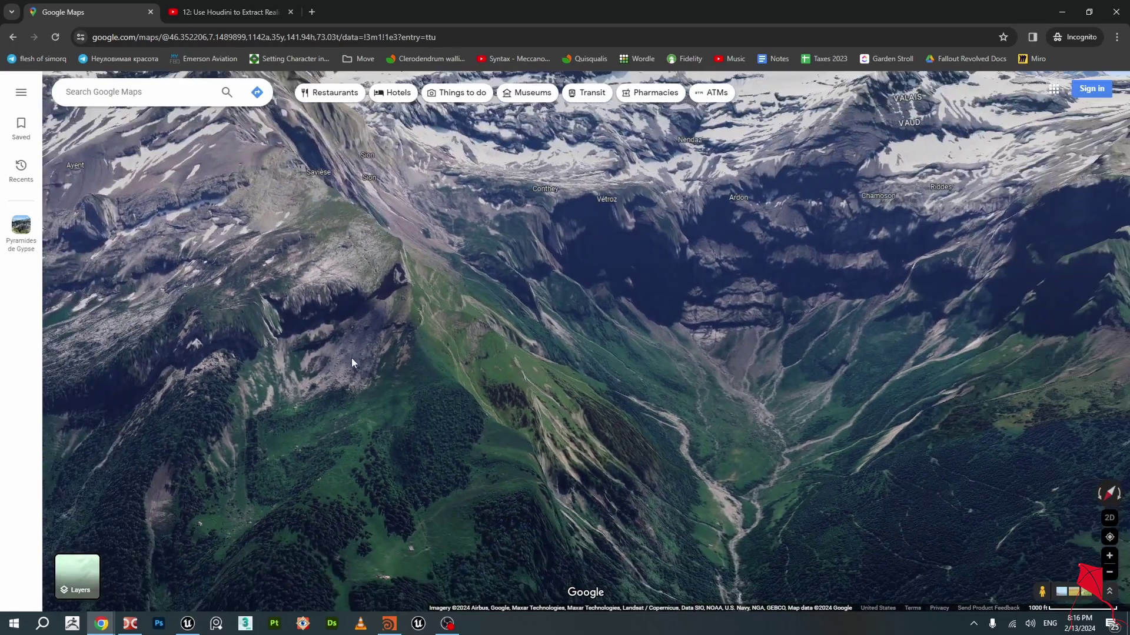
scroll(329, 354, "up", 4)
left_click_drag(325, 356, 860, 410)
scroll(860, 409, "down", 2)
scroll(577, 372, "up", 5)
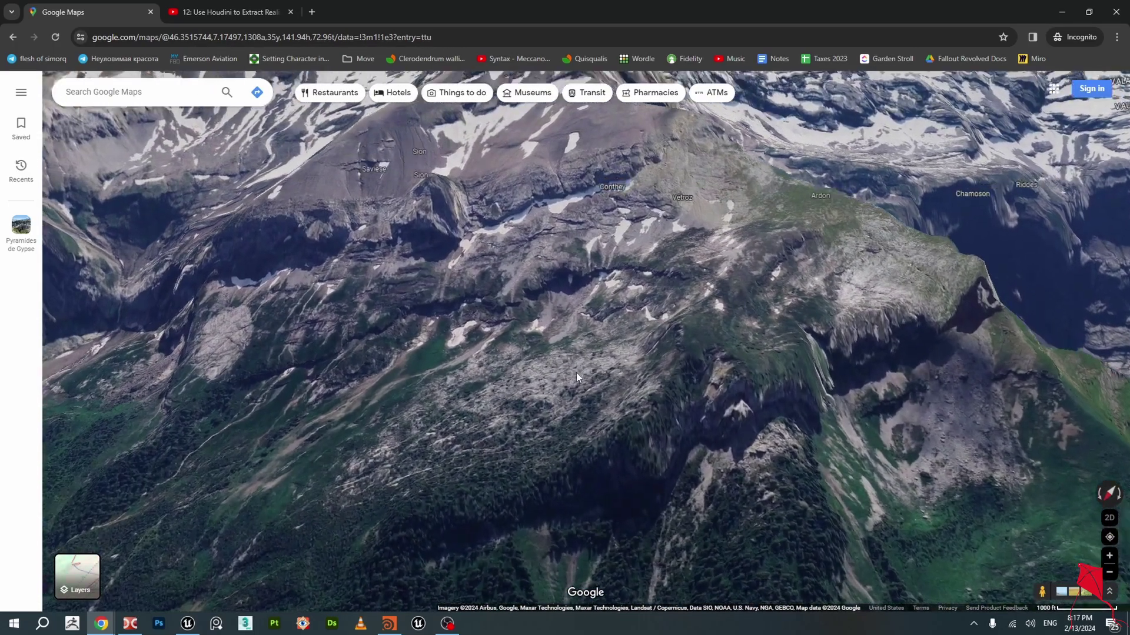
left_click_drag(589, 383, 520, 351)
scroll(520, 351, "down", 5)
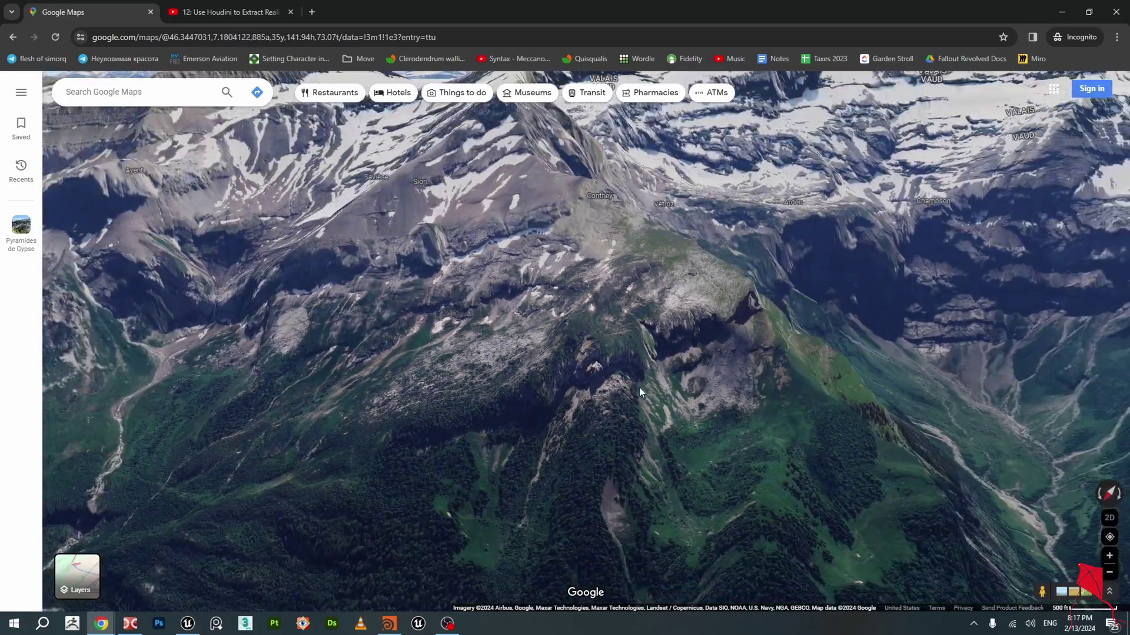
left_click_drag(639, 388, 587, 375)
scroll(423, 331, "up", 4)
scroll(587, 375, "down", 5)
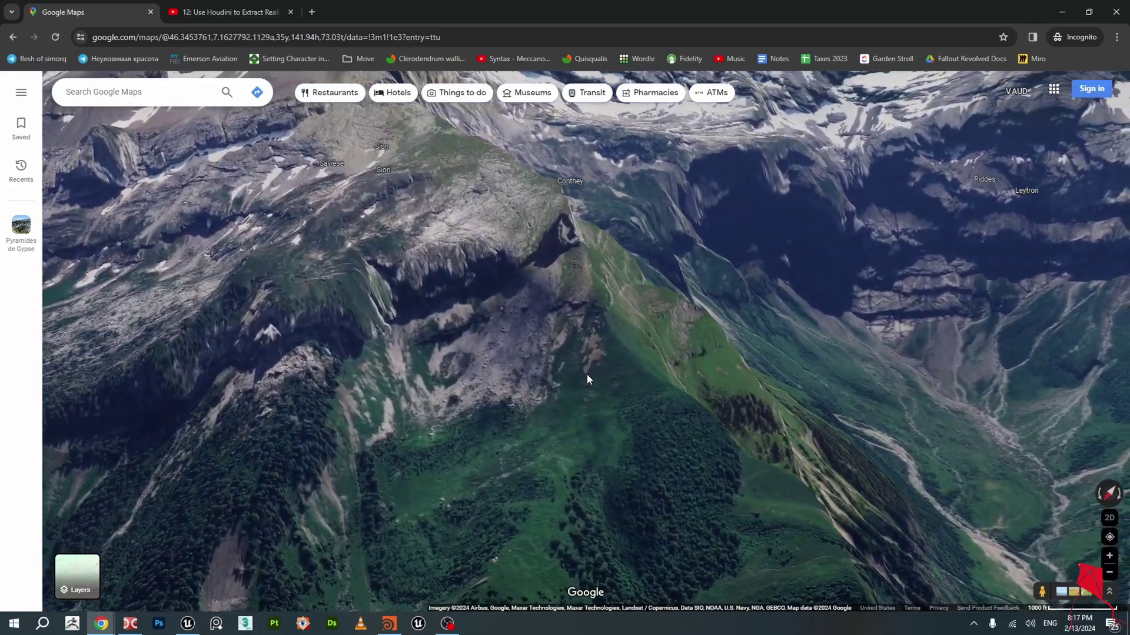
left_click_drag(747, 385, 581, 417)
scroll(583, 376, "down", 2)
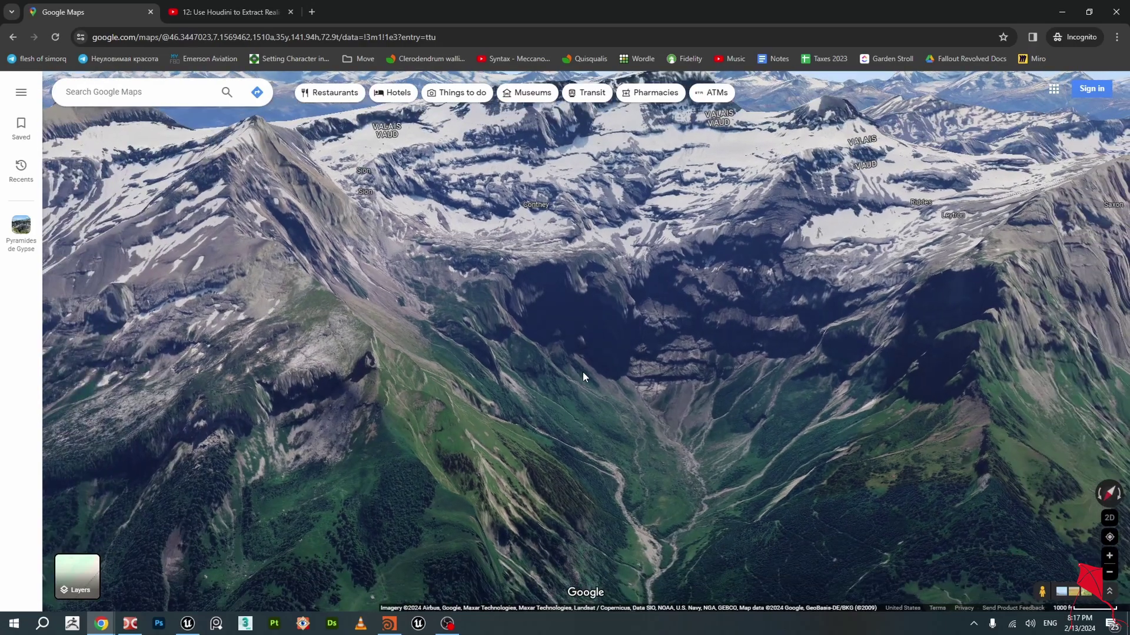
scroll(589, 360, "down", 2)
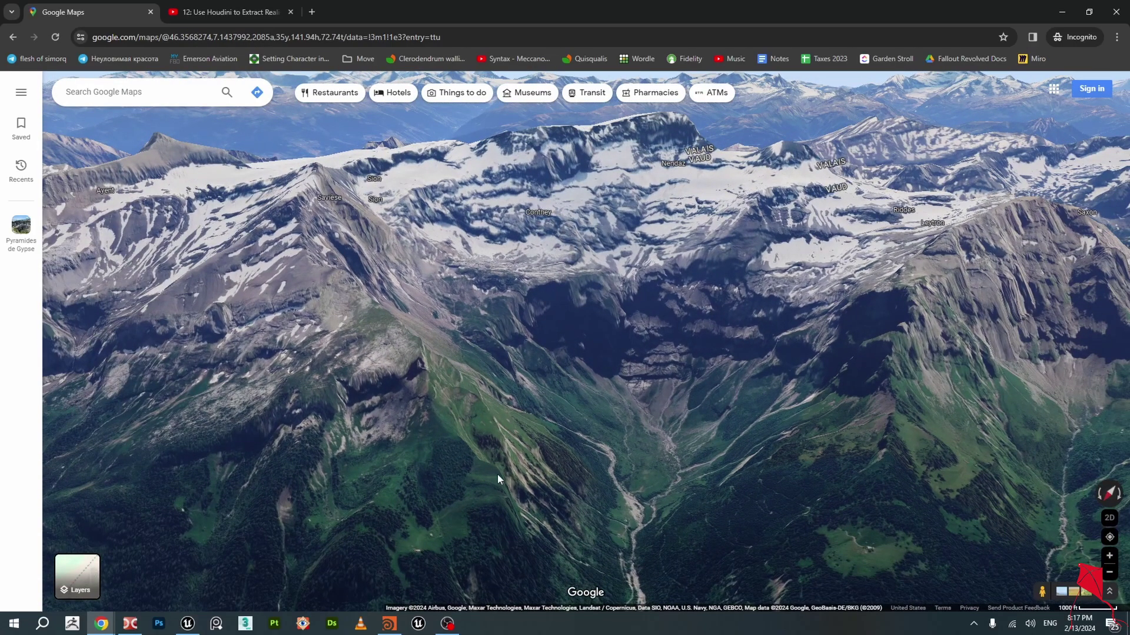
- Show the YouTube video "12: Use Houdini to Extract Realistic Landscape Layer Weights from Lidar Heightfields" in Chrome
left_click(388, 623)
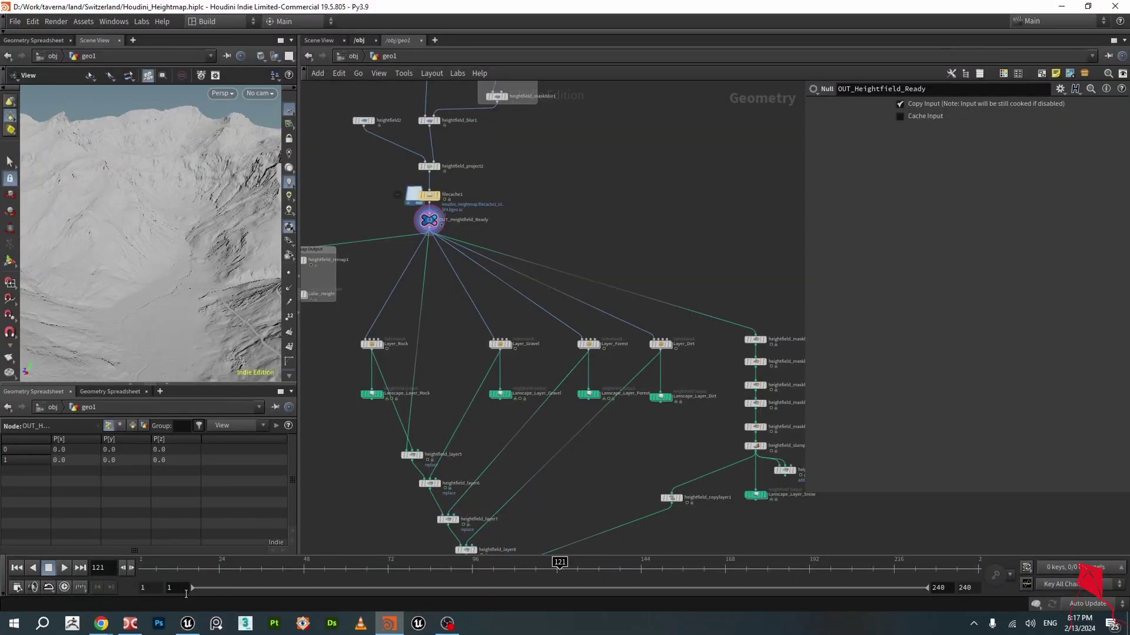
mouse_move(101, 624)
left_click(144, 586)
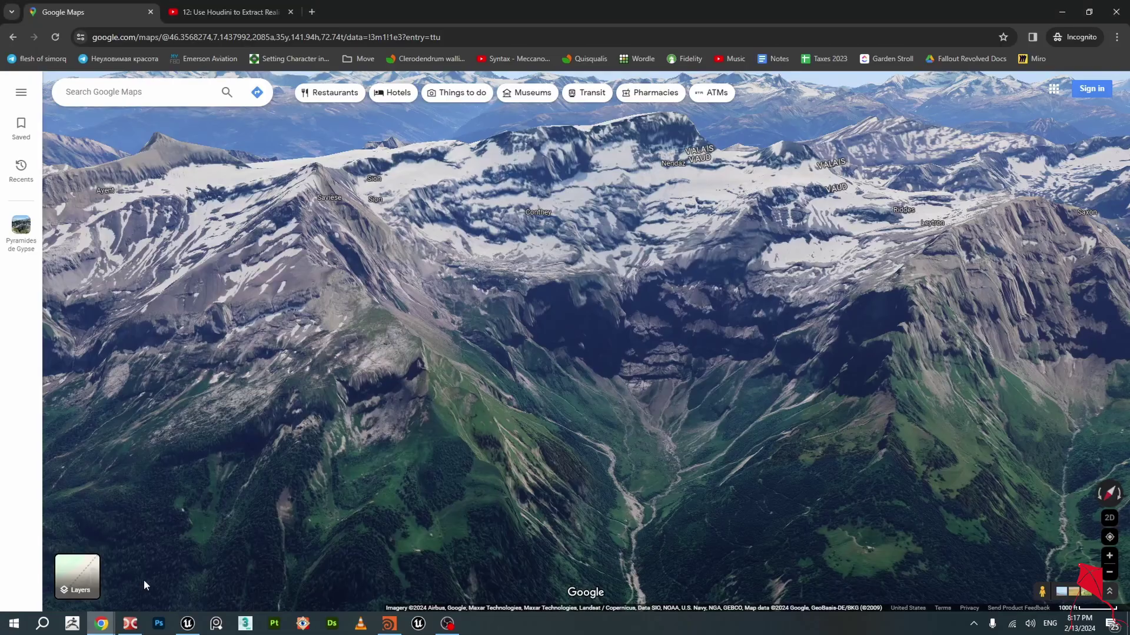
left_click(230, 12)
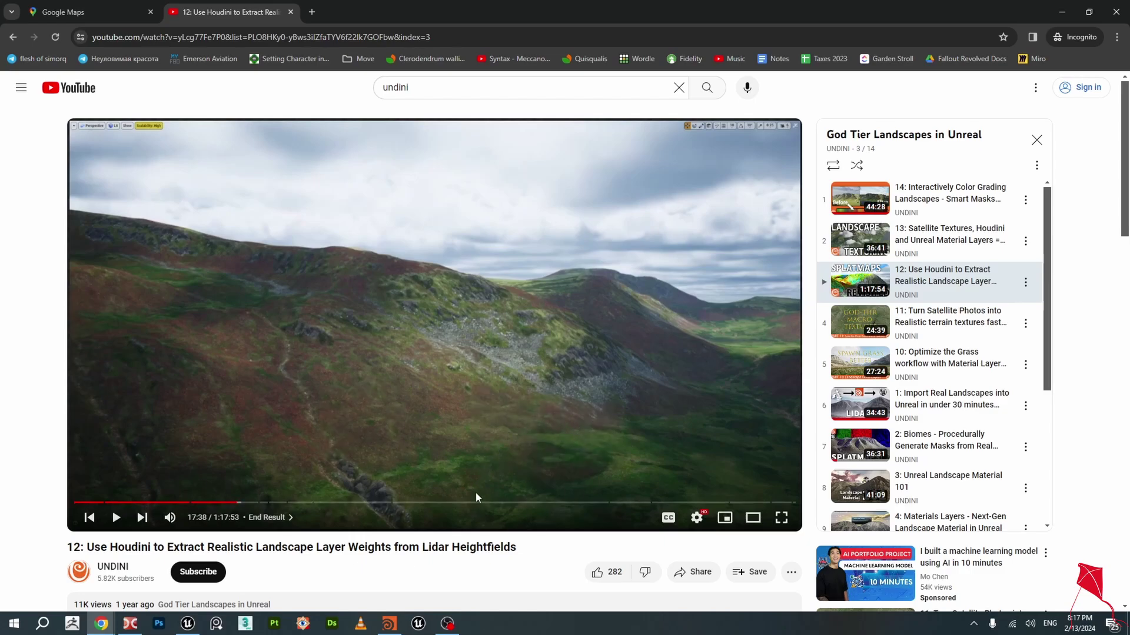
- Switch to Houdini and examine the terrain and the network of layer subnetworks and heightfield outputs fed by OUT_Heightfield_Ready
left_click(389, 623)
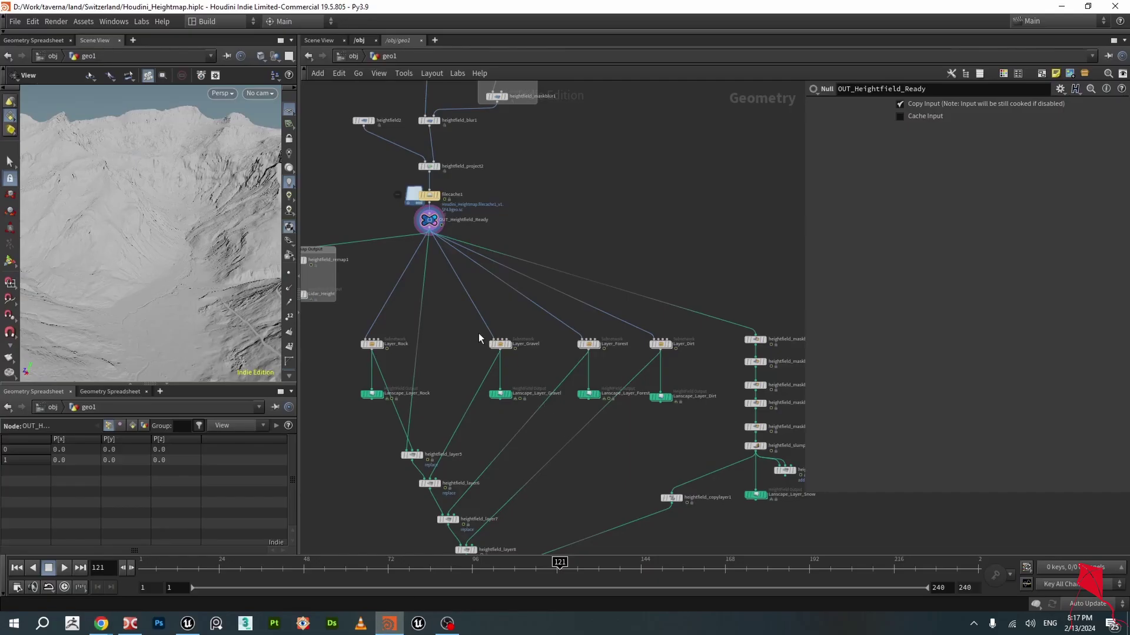
scroll(419, 201, "up", 5)
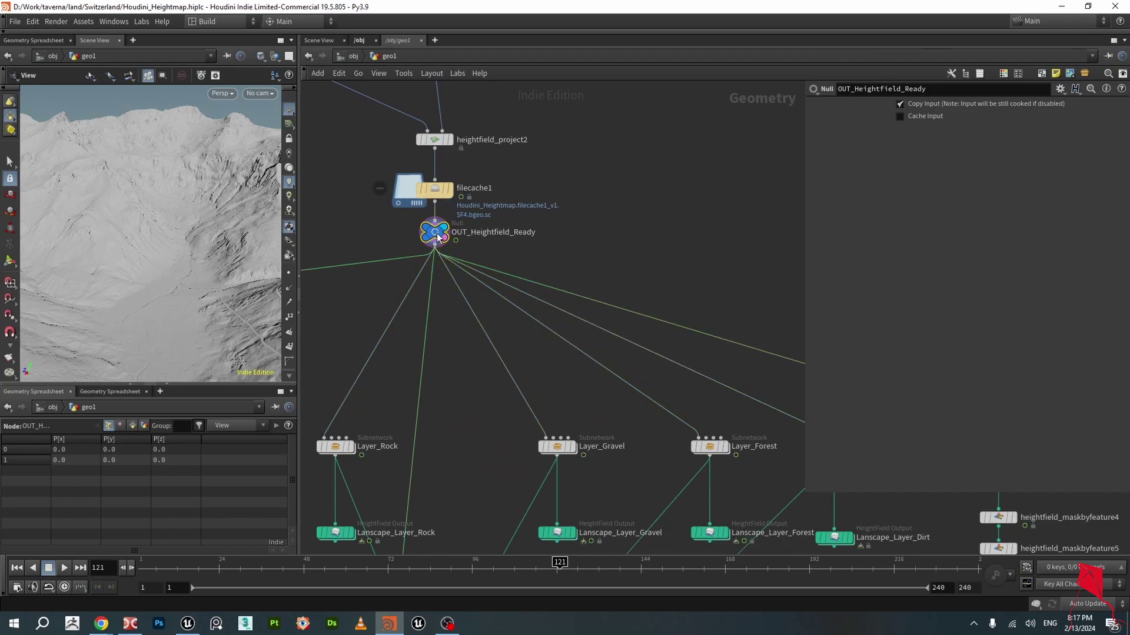
mouse_move(212, 232)
left_mouse_down()
mouse_move(192, 221)
mouse_move(193, 233)
left_mouse_up()
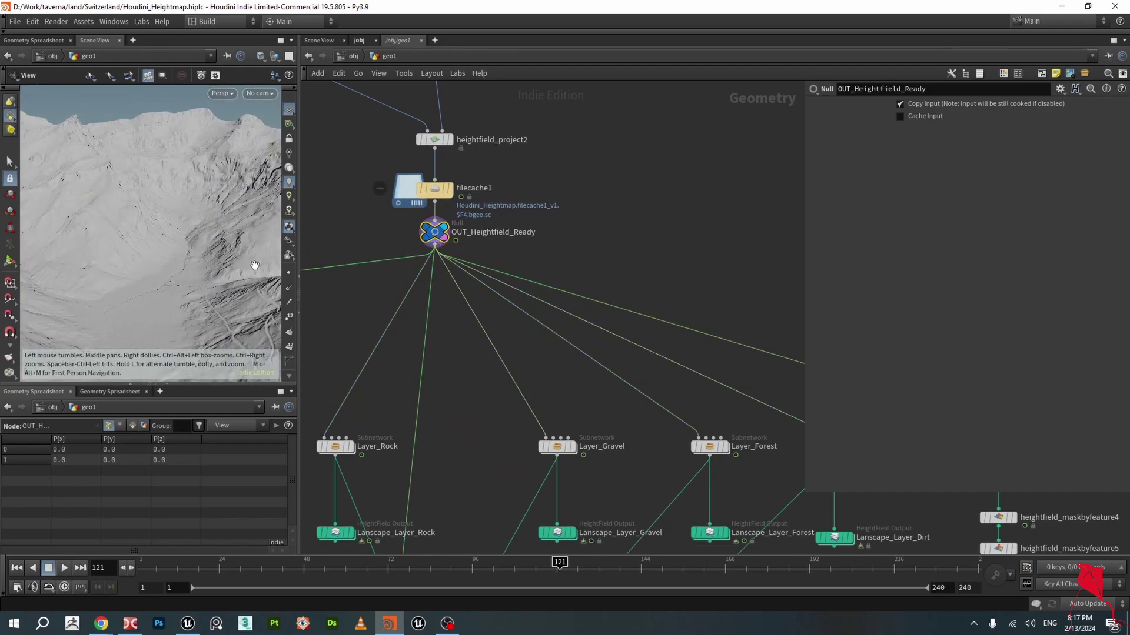
scroll(500, 387, "down", 3)
middle_click_drag(500, 387, 547, 252)
scroll(512, 273, "up", 2)
scroll(529, 312, "down", 1)
middle_click_drag(529, 313, 463, 308)
scroll(419, 313, "down", 1)
scroll(388, 312, "up", 2)
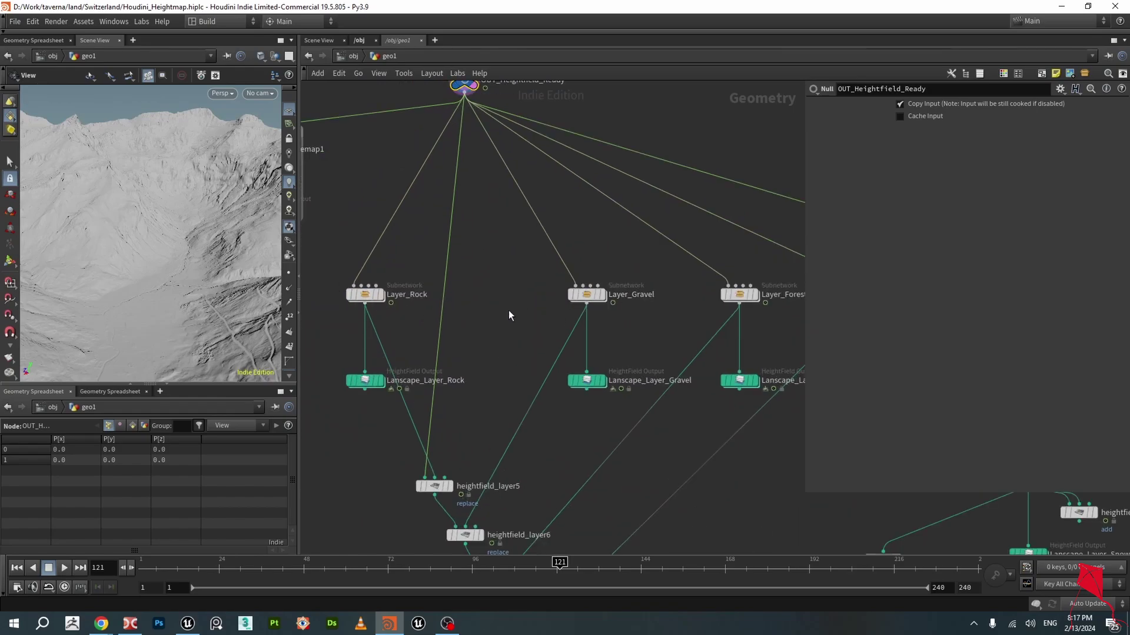
scroll(508, 317, "down", 1)
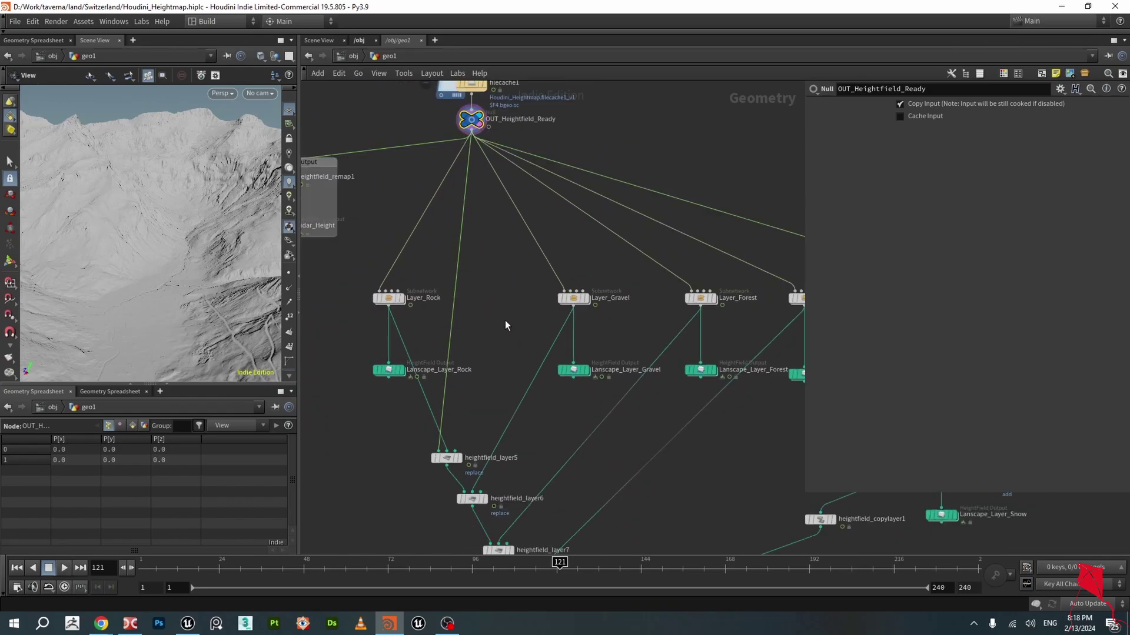
middle_click_drag(505, 320, 647, 322)
scroll(502, 321, "up", 1)
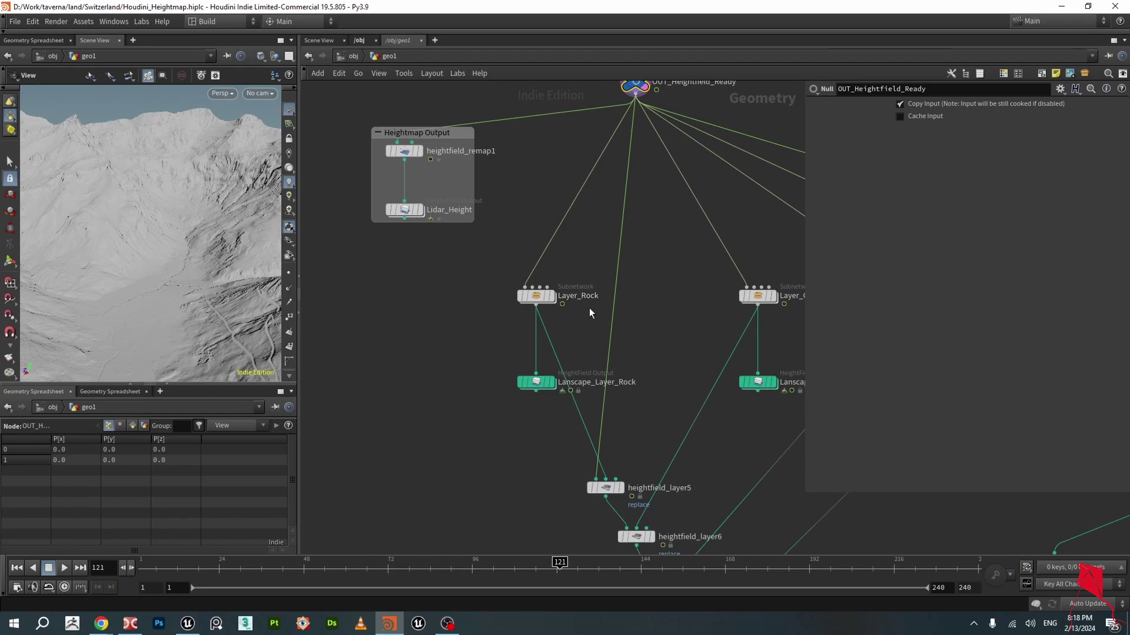
scroll(589, 310, "up", 1)
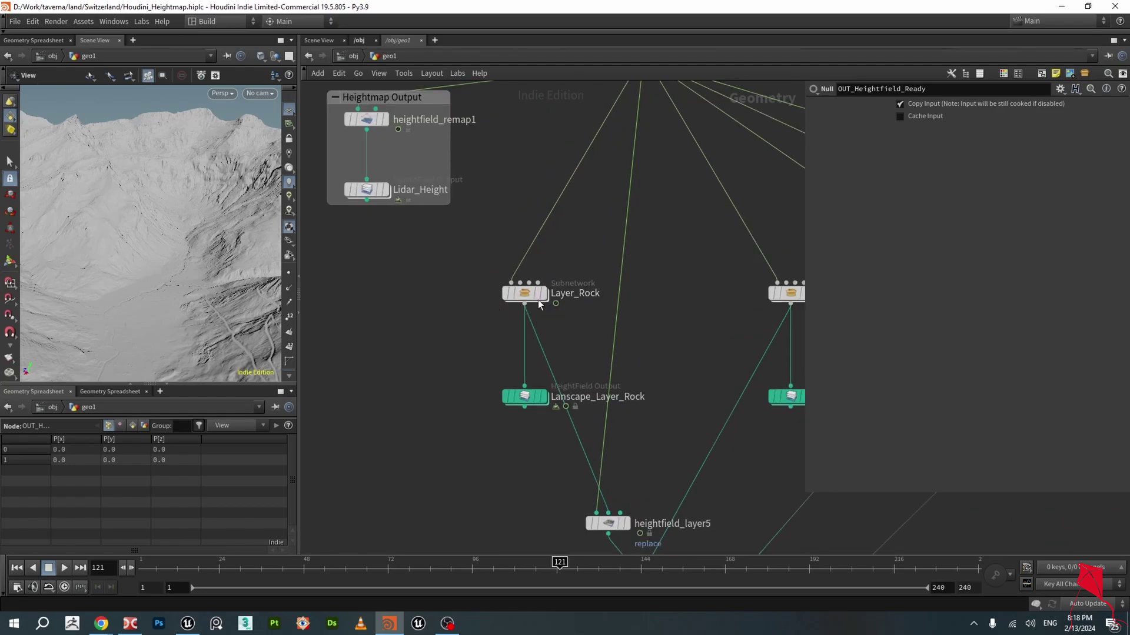
scroll(612, 330, "down", 2)
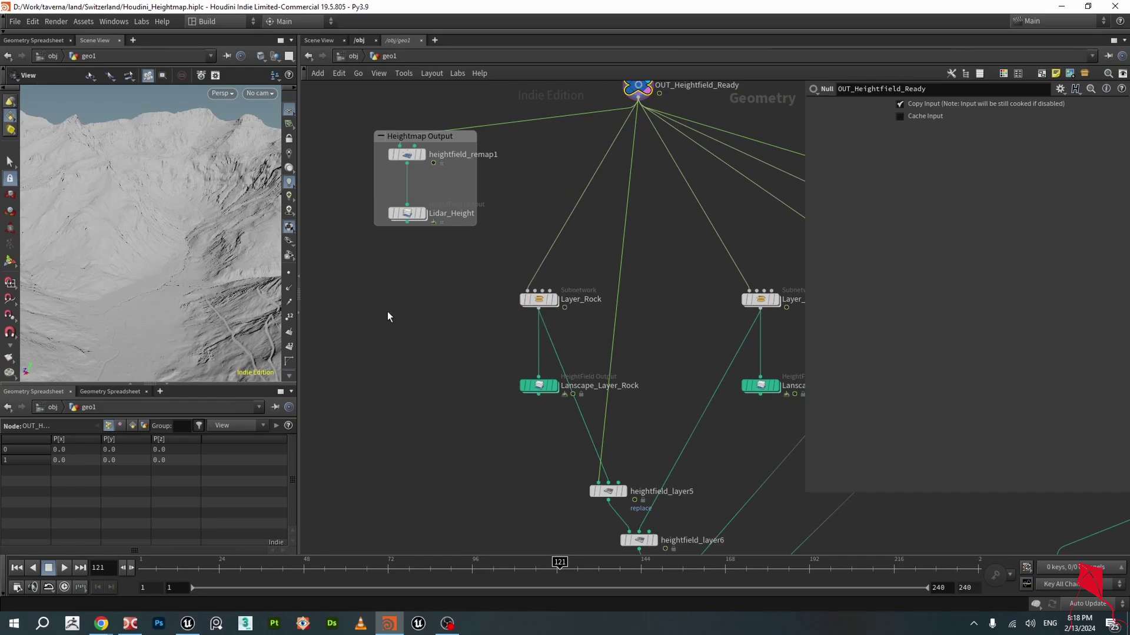
- Add a Null node named IN beside Layer_Rock and feed it from OUT_Heightfield_Ready
key("Tab")
type("nul")
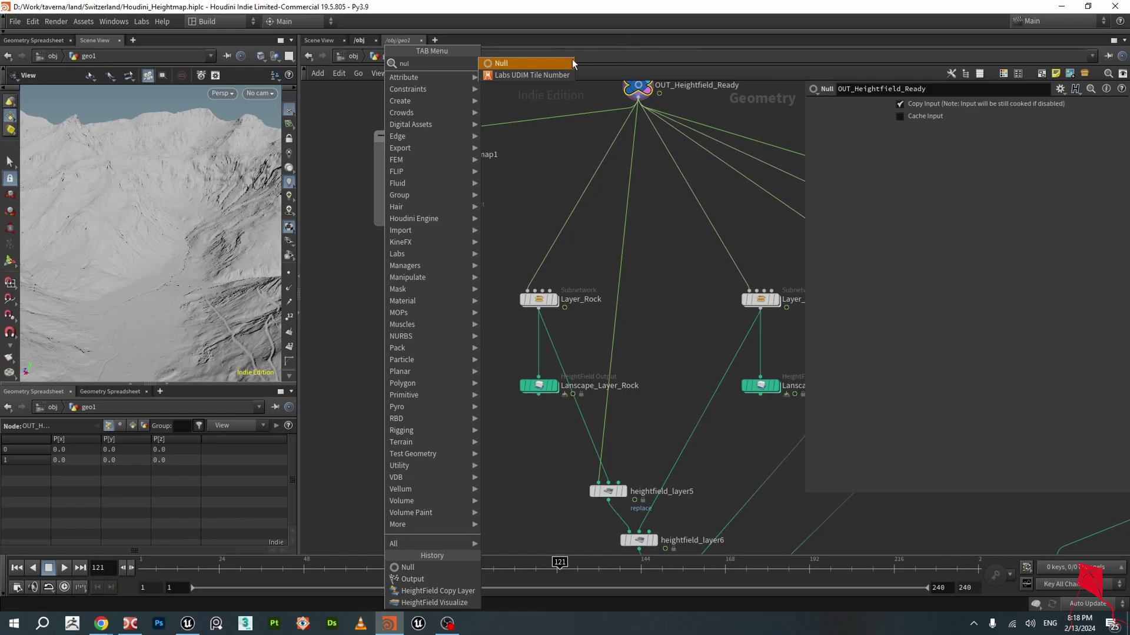
left_click(572, 62)
left_click(430, 281)
left_click_drag(430, 281, 411, 299)
left_click(461, 314)
type("IN")
key("Return")
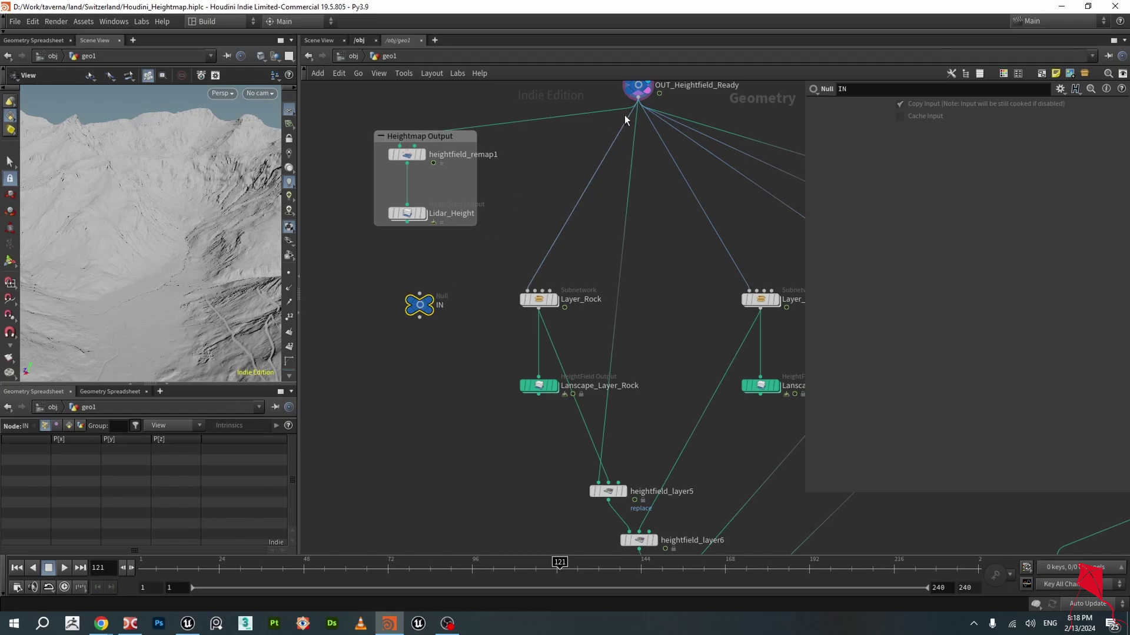
left_click_drag(638, 98, 419, 293)
left_click_drag(419, 305, 406, 320)
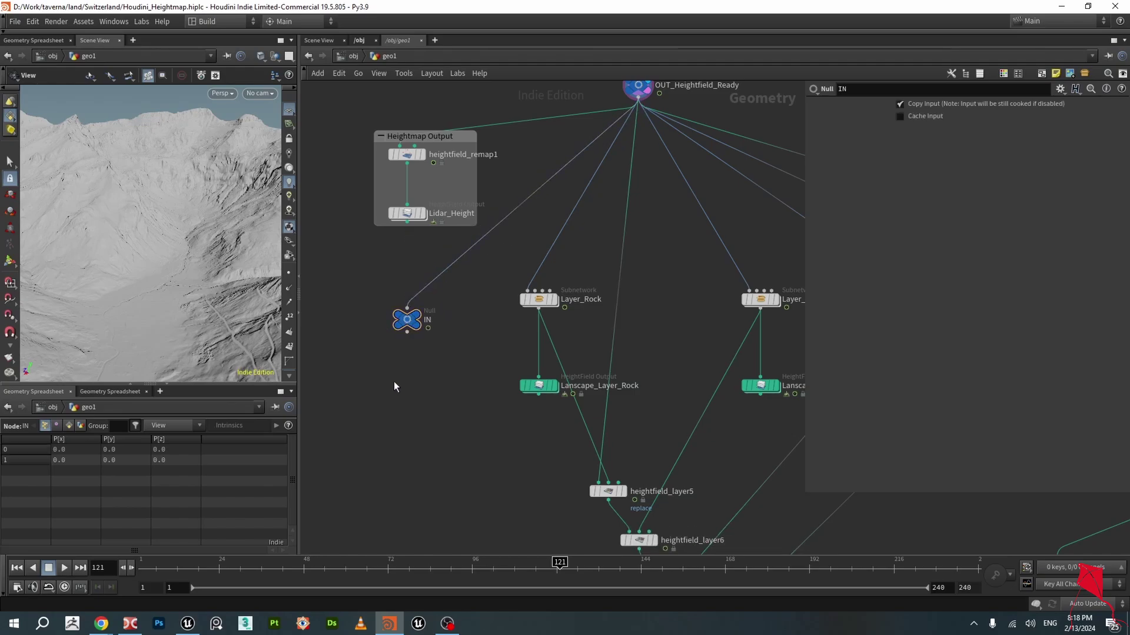
- Add an Output node directly below the IN null and wire IN into it
key("Tab")
type("out")
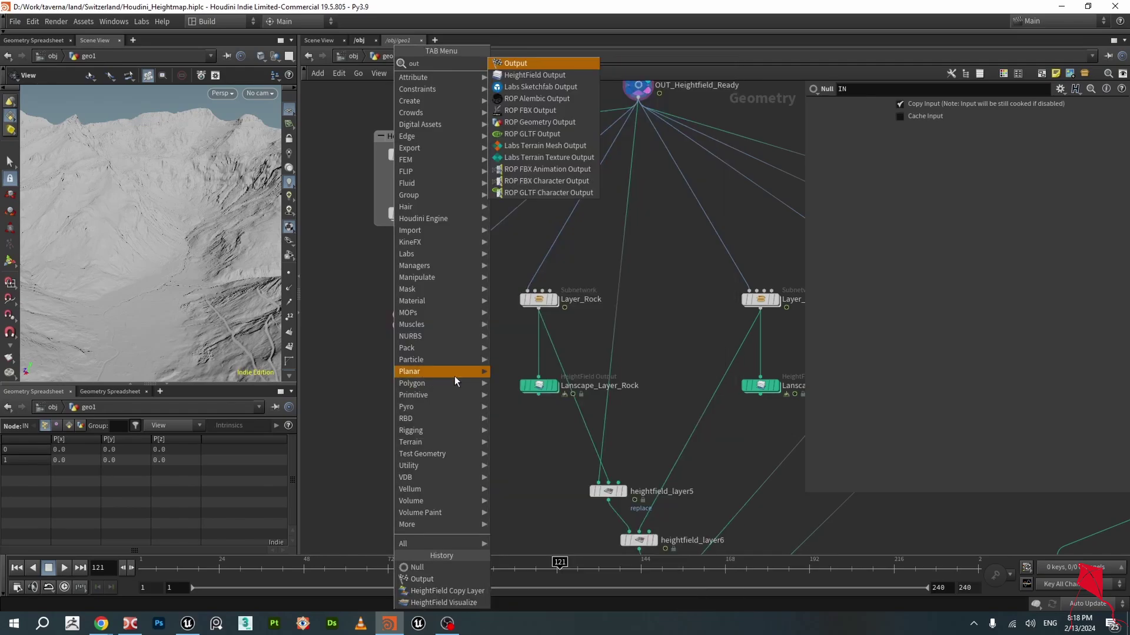
left_click(508, 61)
left_click(401, 387)
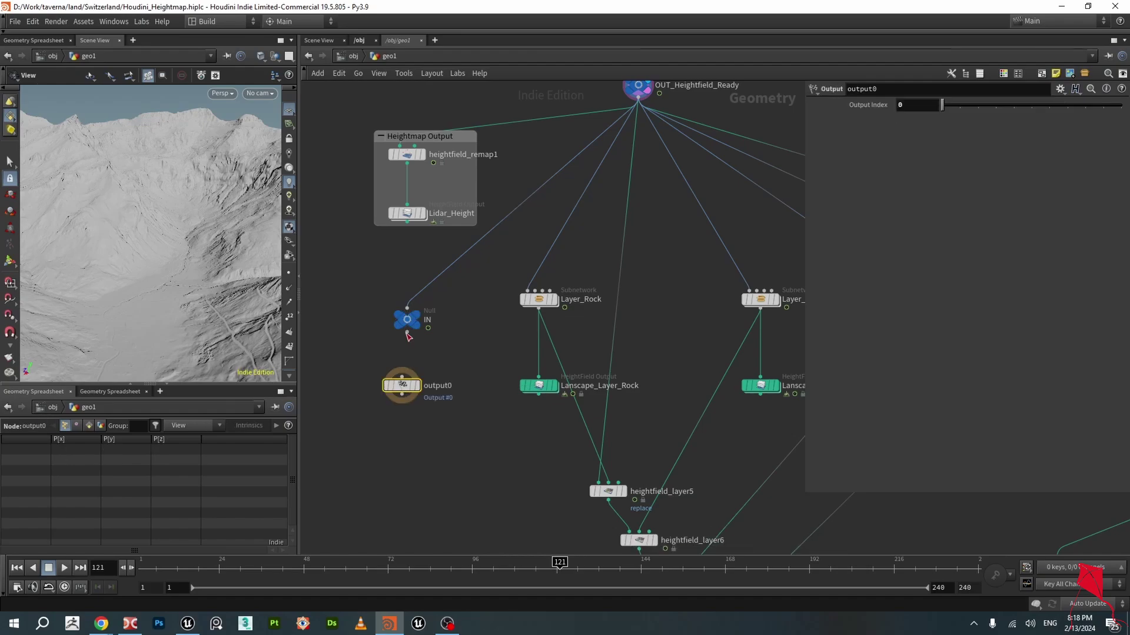
left_click_drag(407, 332, 409, 405)
- Collapse the IN and Output nodes into a subnetwork beside Layer_Rock, and inside it move both nodes further below Sub-Network Input #1
left_click_drag(372, 287, 433, 436)
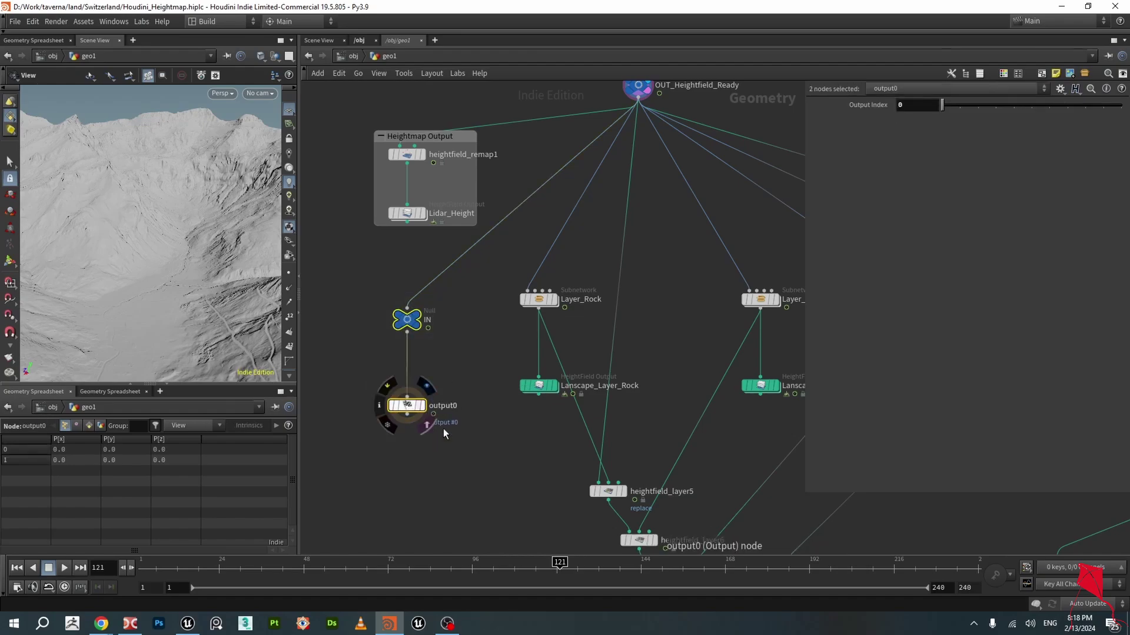
left_click(1085, 73)
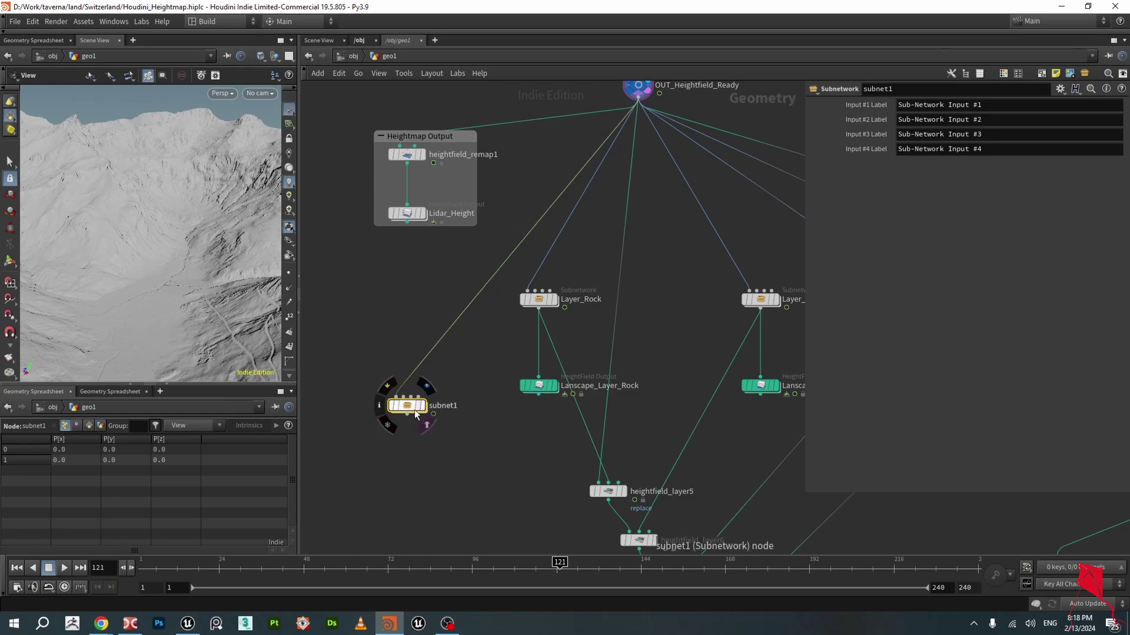
left_click_drag(415, 412, 423, 334)
double_click(418, 327)
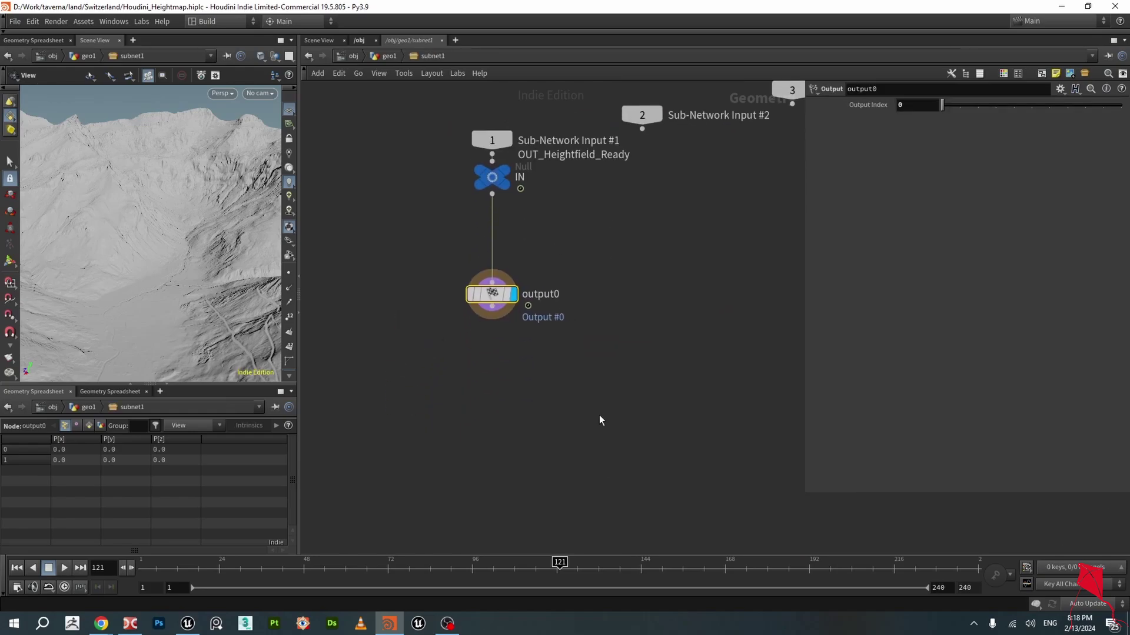
left_click_drag(599, 421, 494, 208)
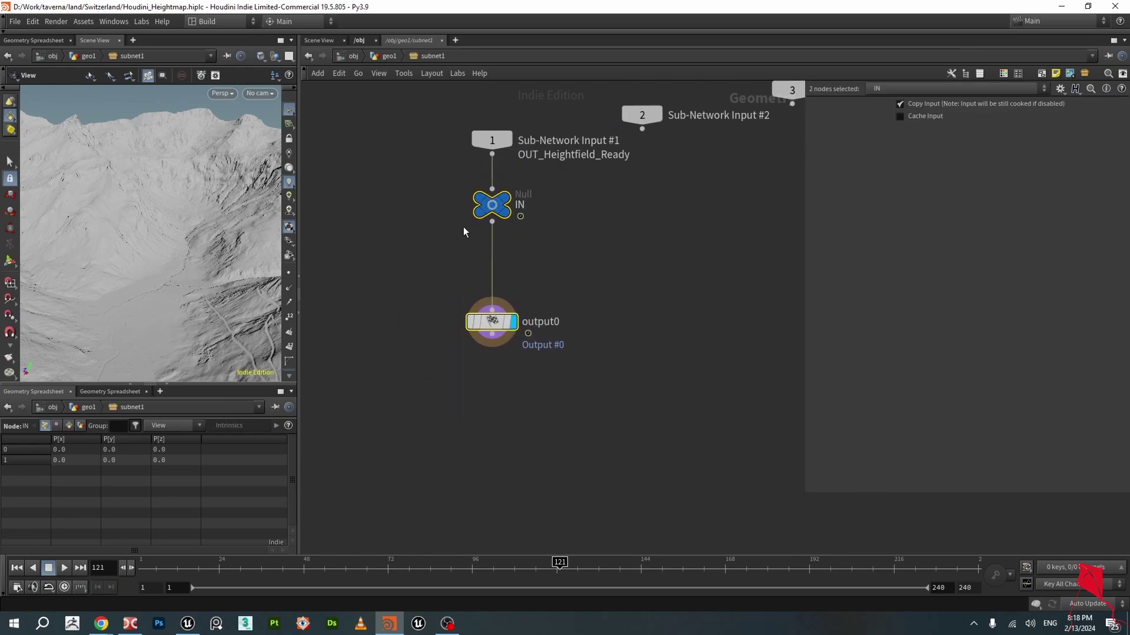
- Return to the geo1 network and delete the subnet1 subnetwork beside Layer_Rock
left_click(464, 229)
left_click(389, 56)
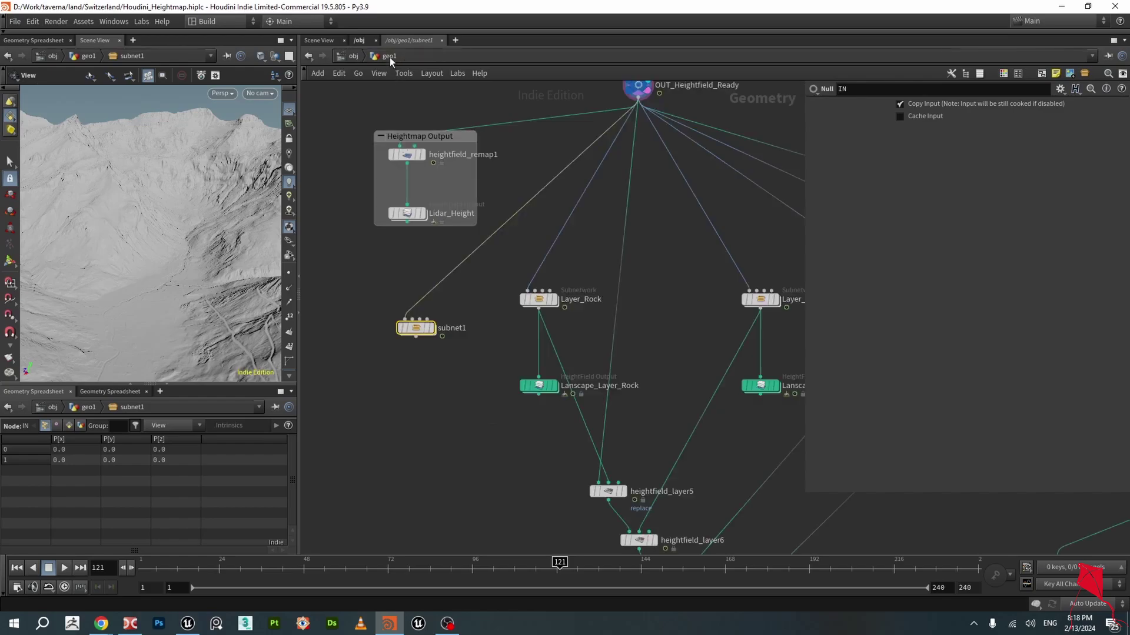
left_click_drag(391, 404, 414, 285)
key("Delete")
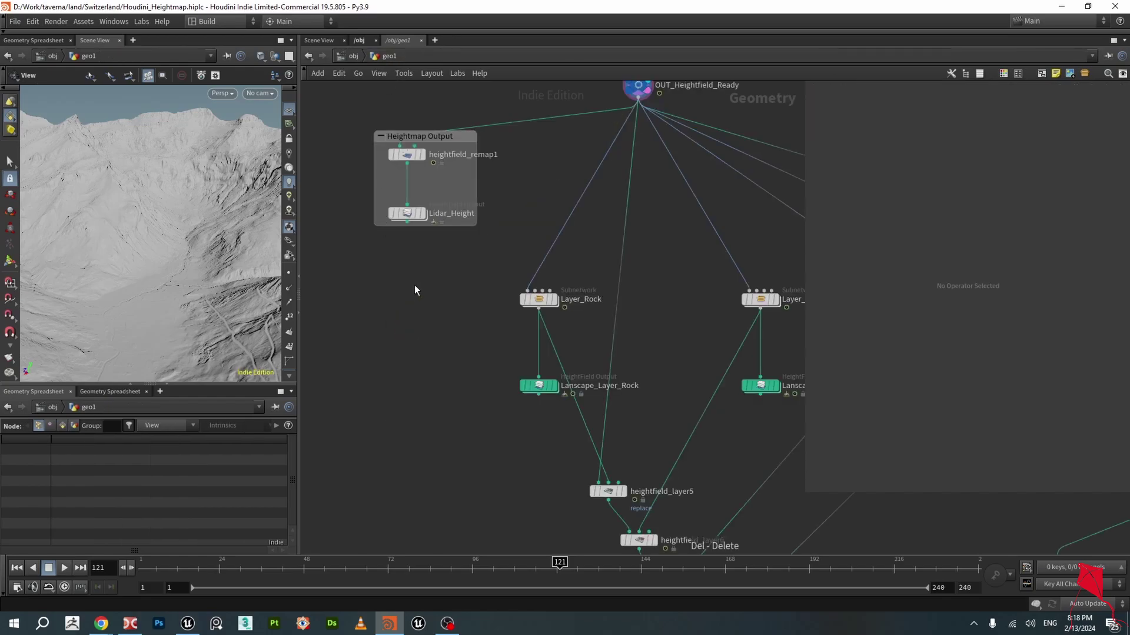
- Open the Layer_Rock subnetwork and examine how its Gravel and Dirt object merges feed the heightfield layers
scroll(522, 330, "down", 2)
middle_click_drag(522, 330, 465, 322)
middle_click_drag(571, 324, 489, 299)
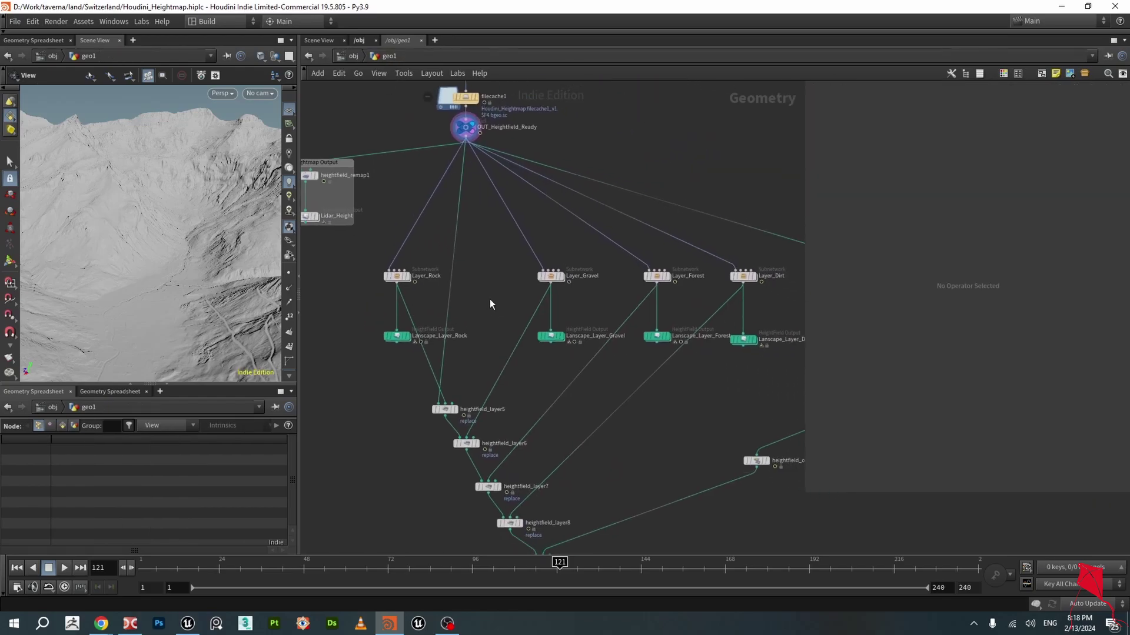
scroll(405, 283, "up", 3)
double_click(393, 270)
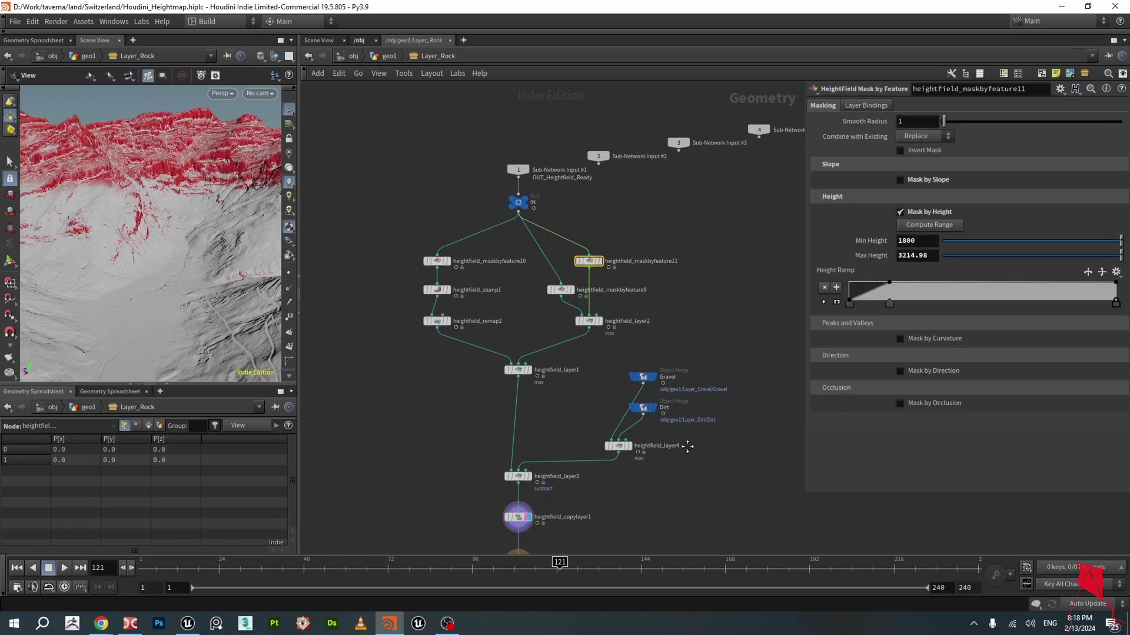
left_click_drag(587, 273, 693, 391)
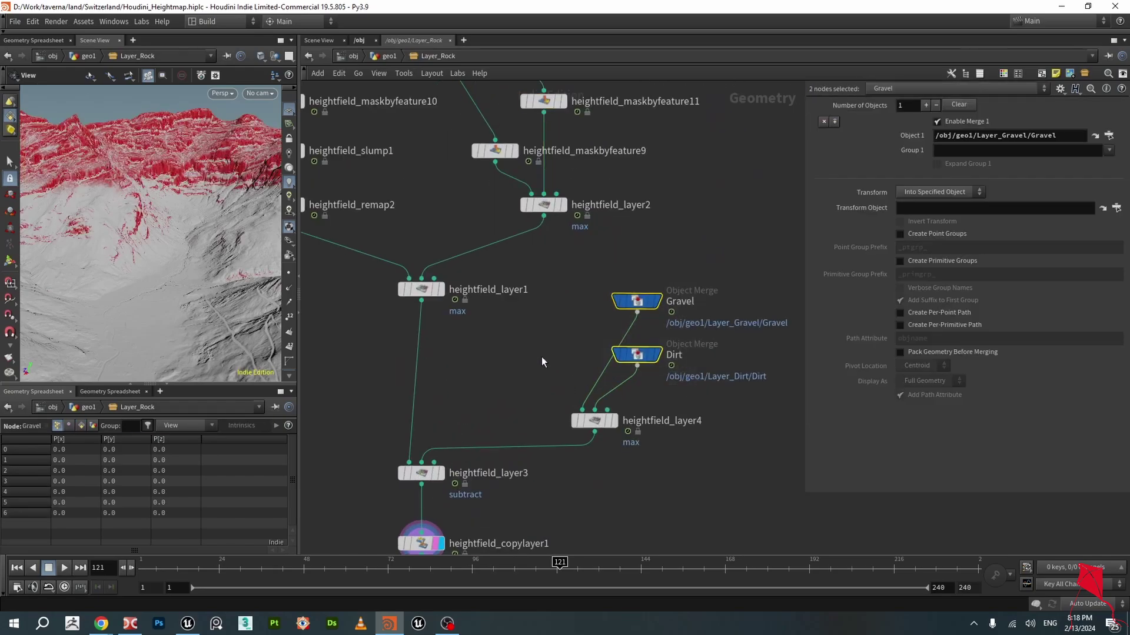
left_click_drag(582, 261, 693, 380)
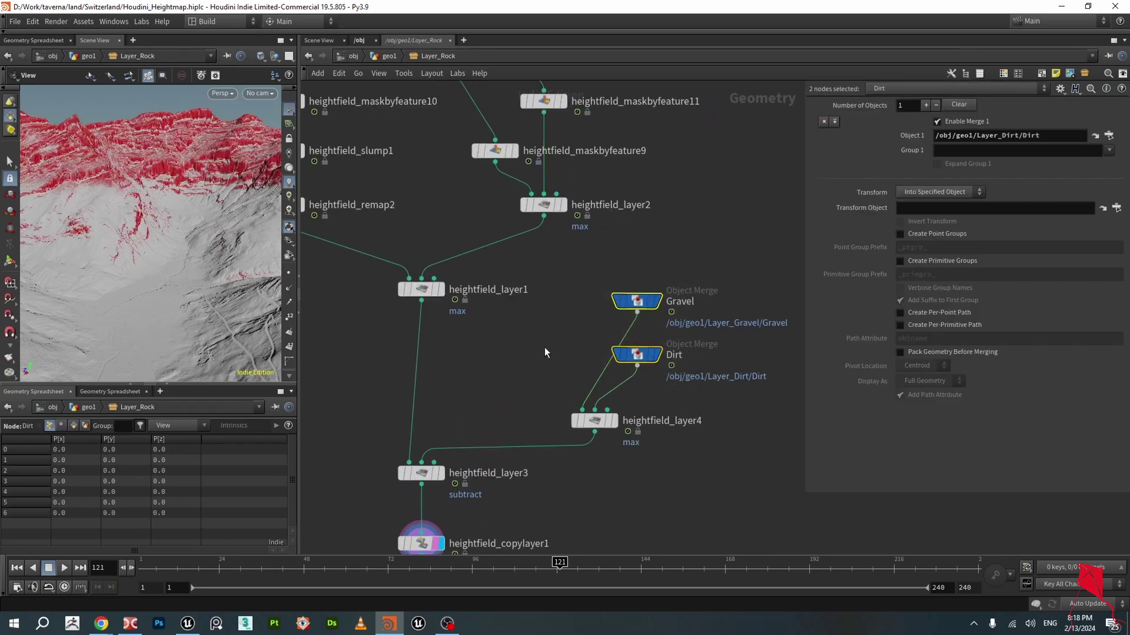
scroll(637, 344, "down", 2)
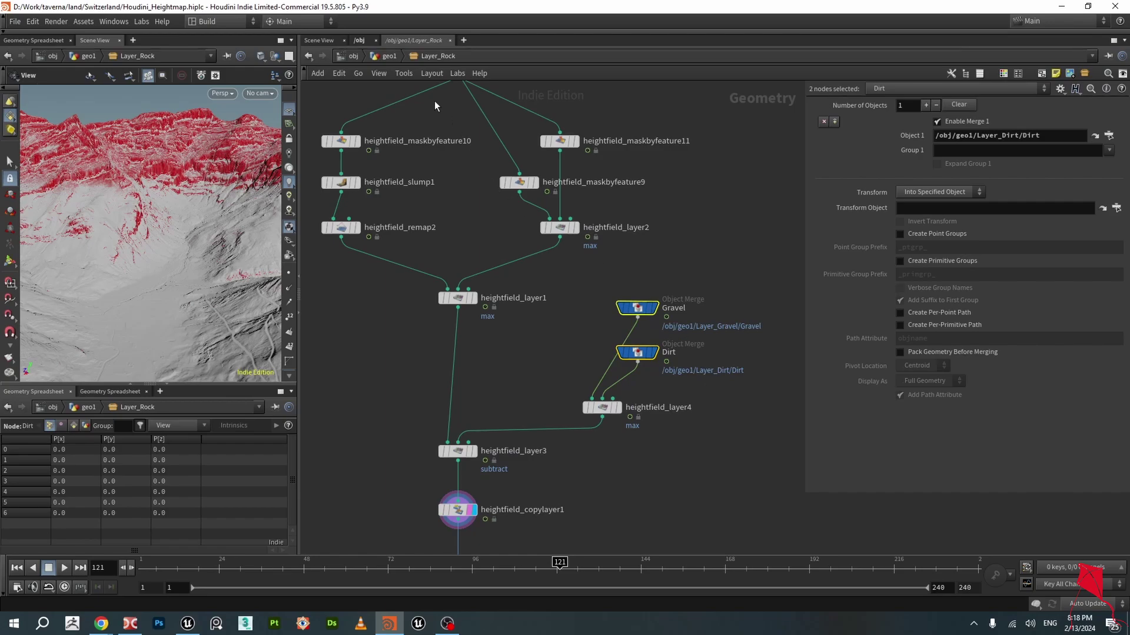
- Go back to geo1, open the Layer_Gravel subnetwork and inspect the final gravel mask on the terrain
left_click(385, 58)
middle_click_drag(605, 306, 525, 299)
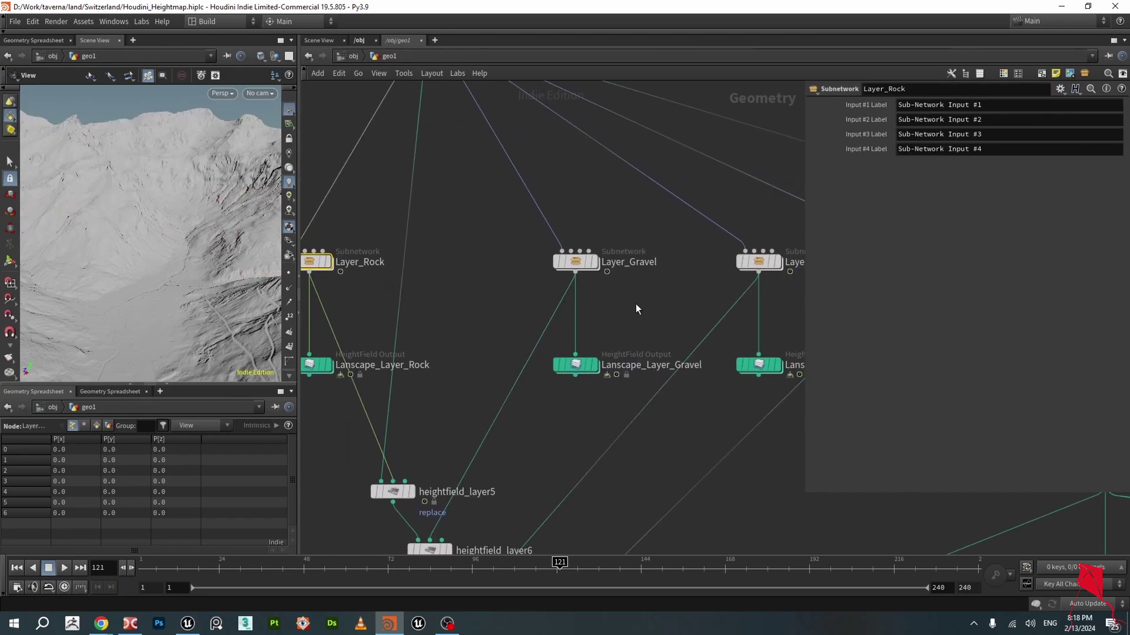
middle_click_drag(642, 303, 613, 326)
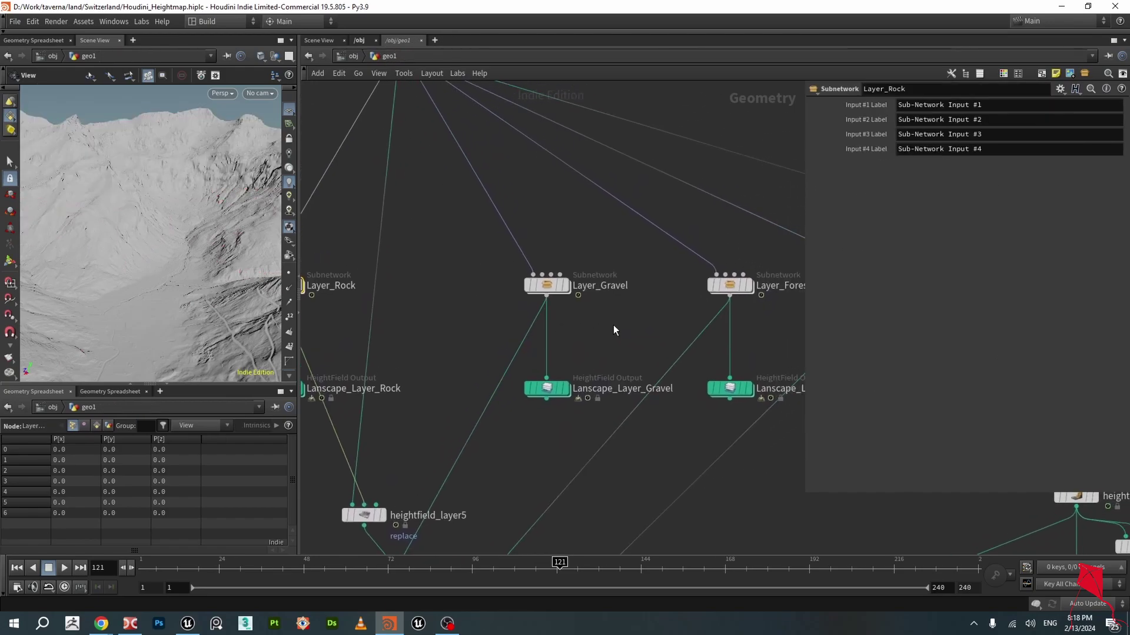
double_click(547, 285)
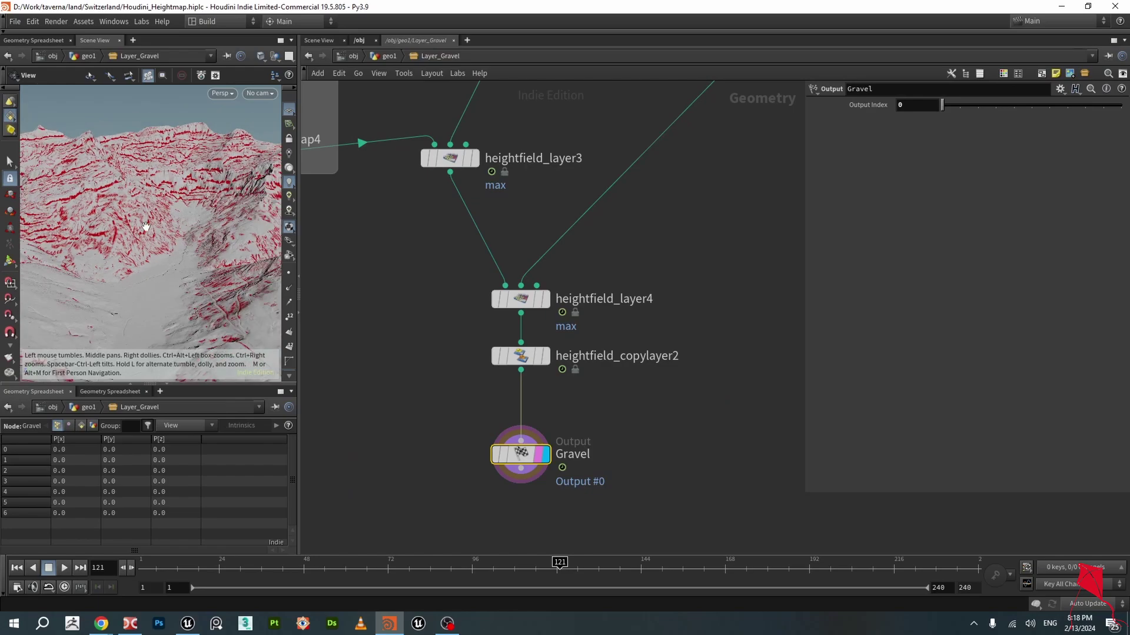
right_click_drag(146, 226, 219, 286)
left_click_drag(203, 274, 185, 267)
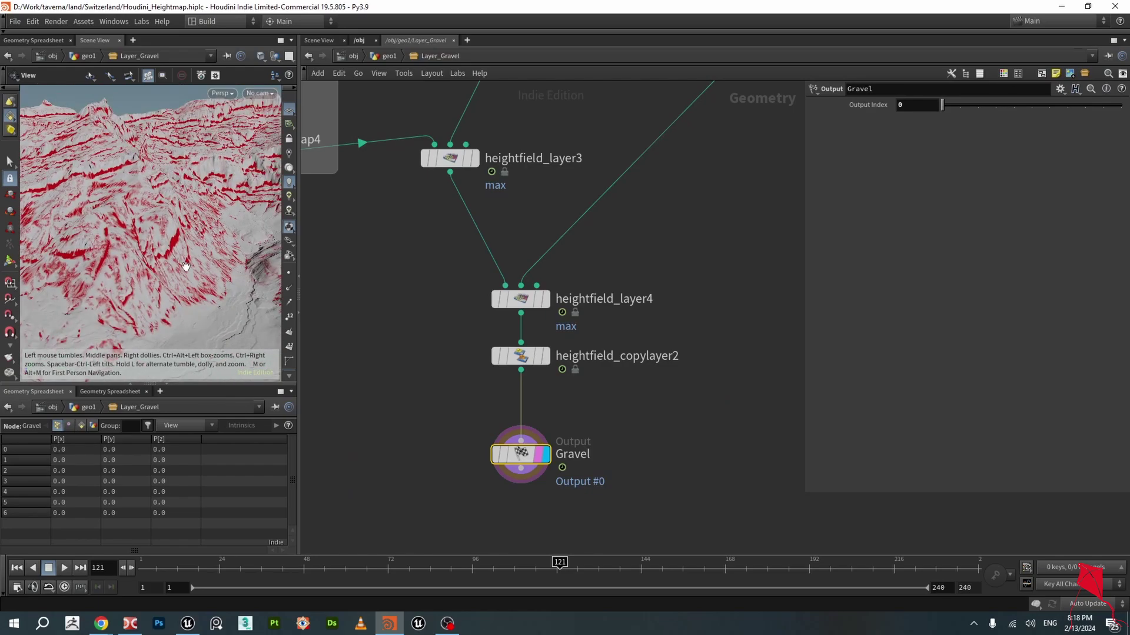
scroll(124, 245, "down", 3)
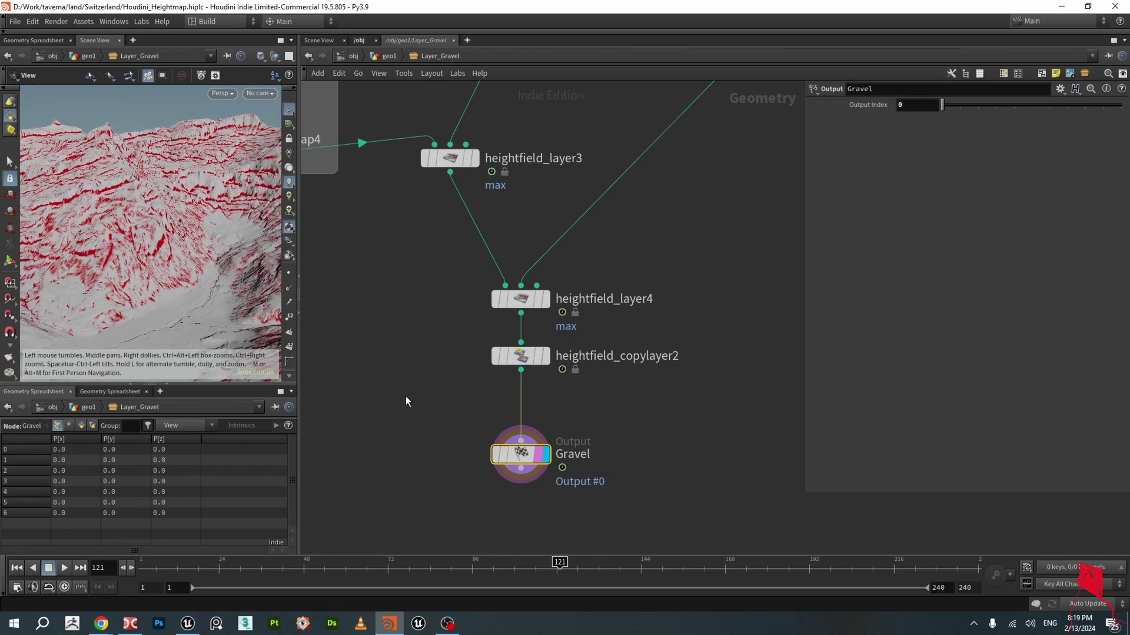
- Switch to Unreal Engine to view the landscape, and to Google Maps in Chrome to study the real valley's forest, stream beds and gravel
left_click(188, 623)
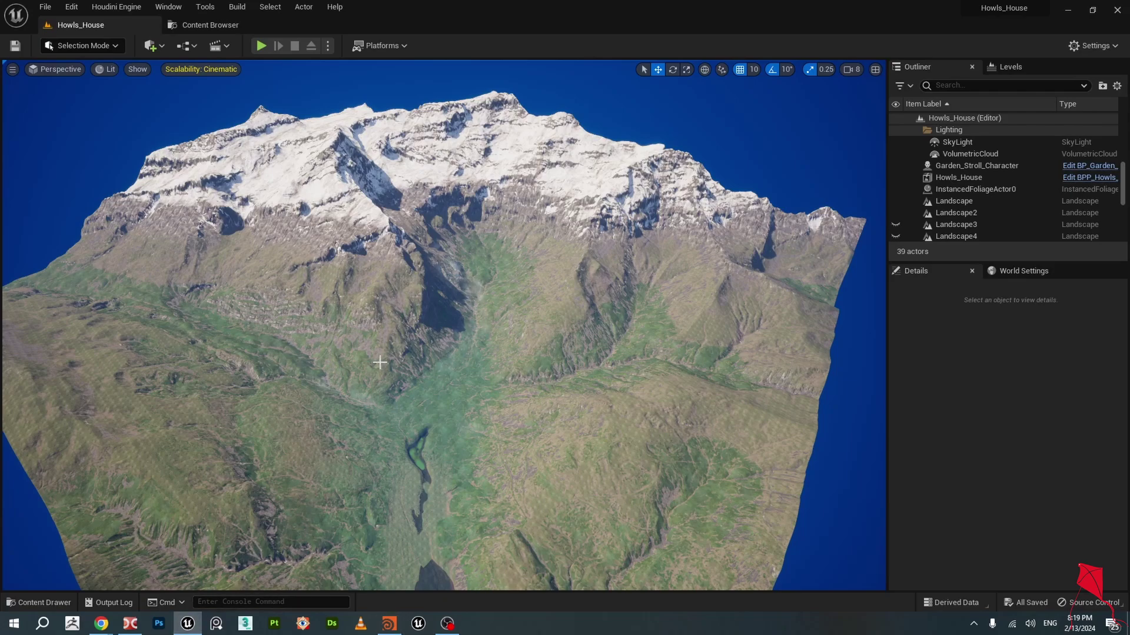
left_click(130, 624)
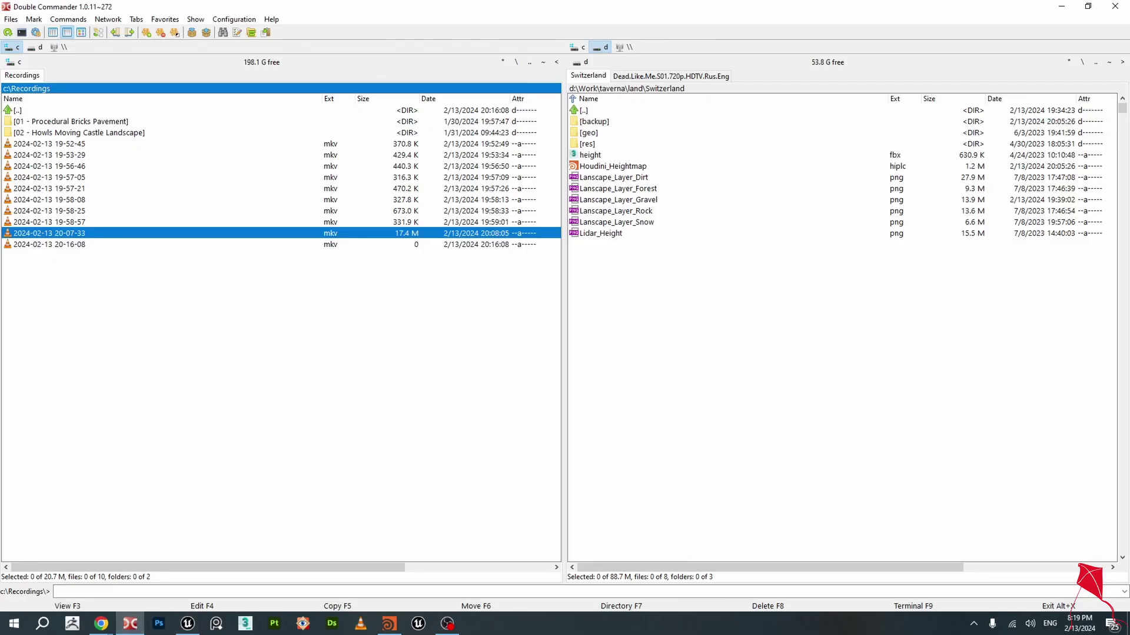
left_click(99, 628)
left_click(175, 562)
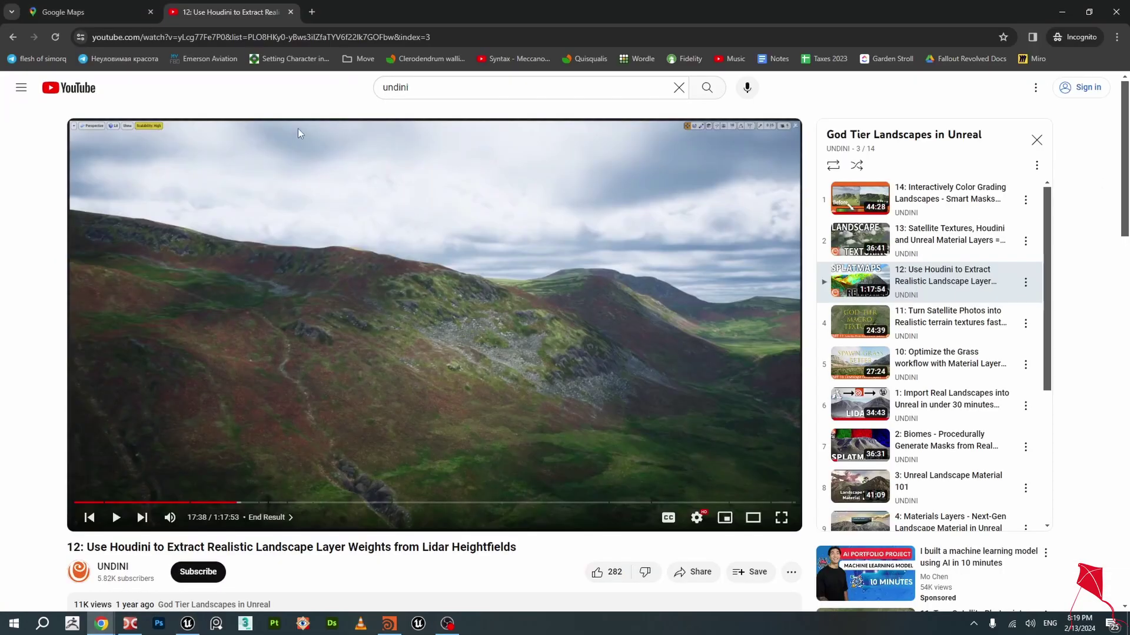
left_click(113, 7)
scroll(549, 425, "up", 4)
left_click_drag(549, 425, 444, 381)
scroll(459, 389, "down", 3)
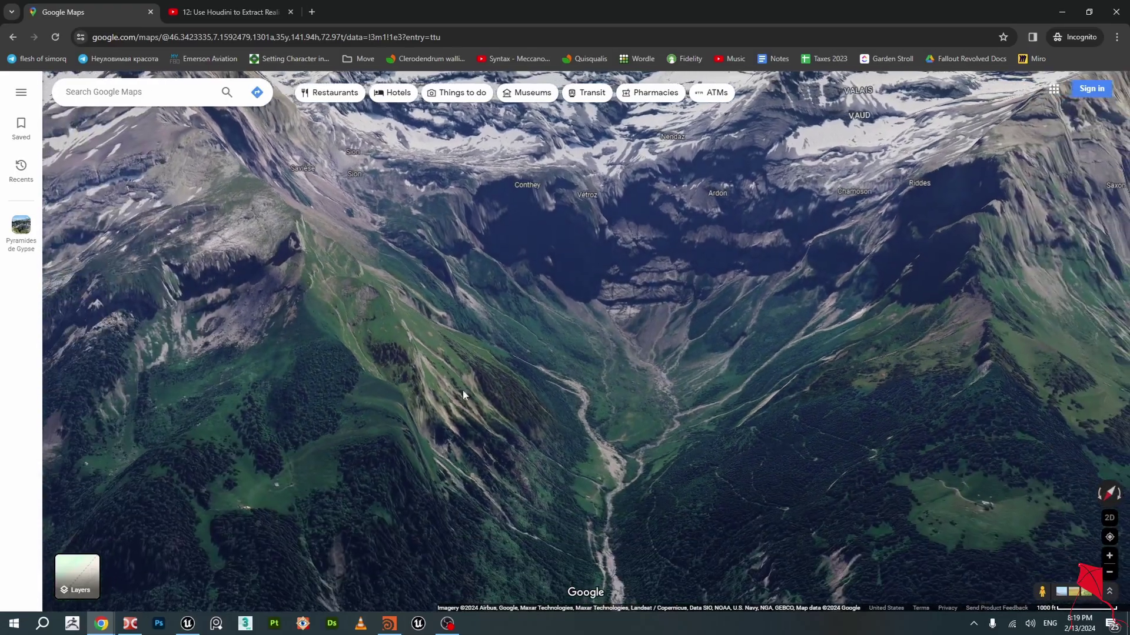
scroll(618, 470, "up", 6)
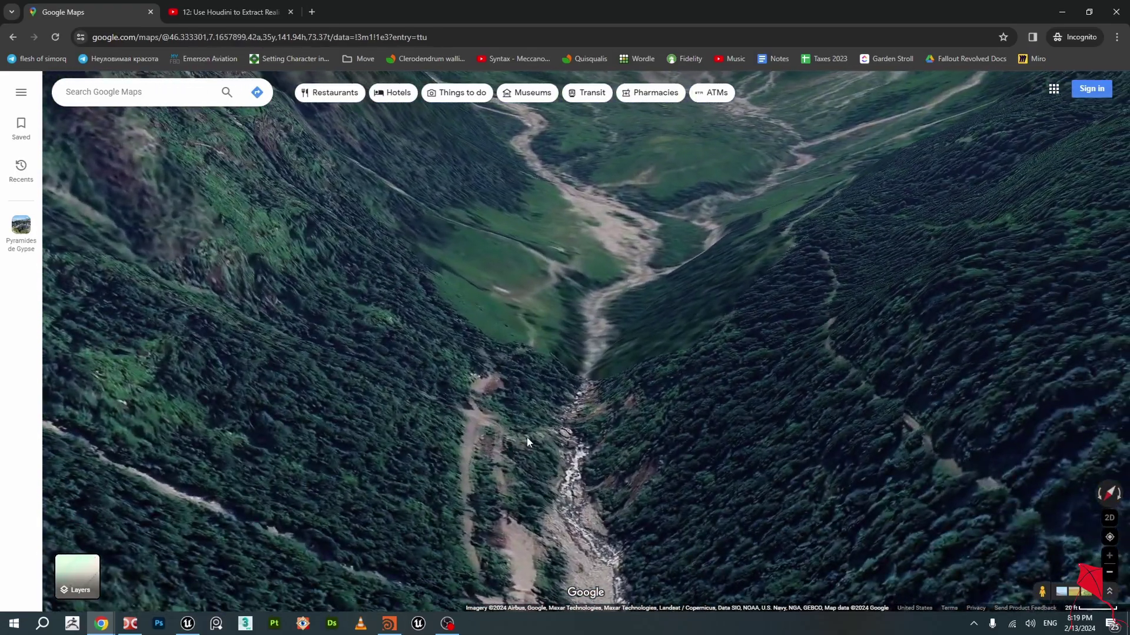
scroll(528, 442, "down", 3)
left_click_drag(335, 368, 510, 406)
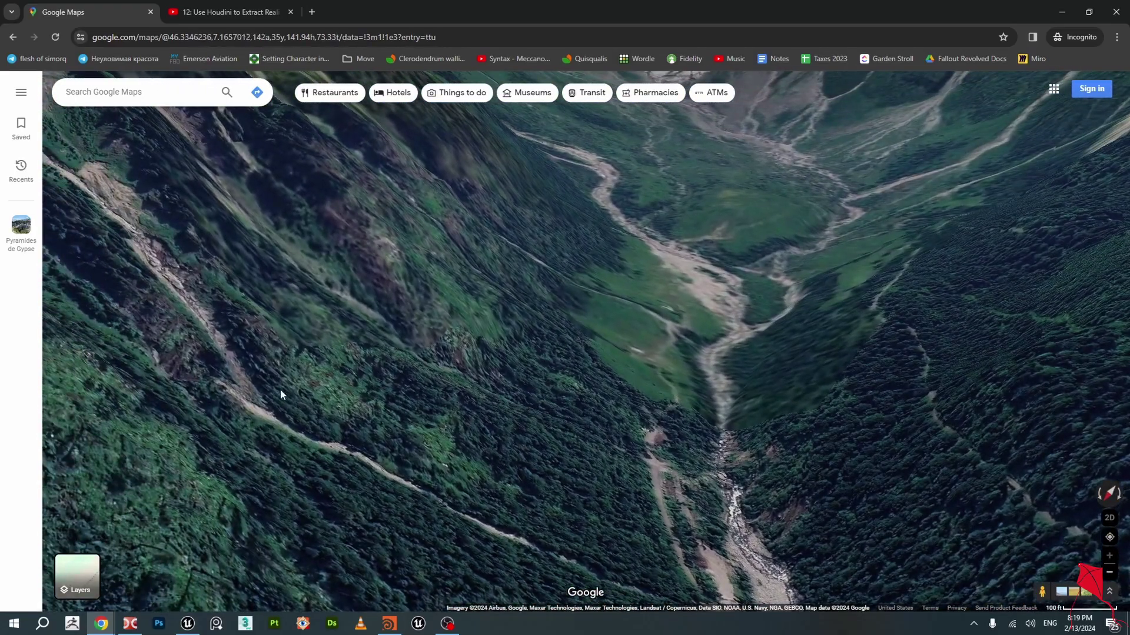
scroll(280, 390, "up", 3)
left_click_drag(235, 335, 318, 363)
scroll(411, 379, "down", 3)
left_click_drag(712, 337, 612, 331)
scroll(618, 177, "up", 4)
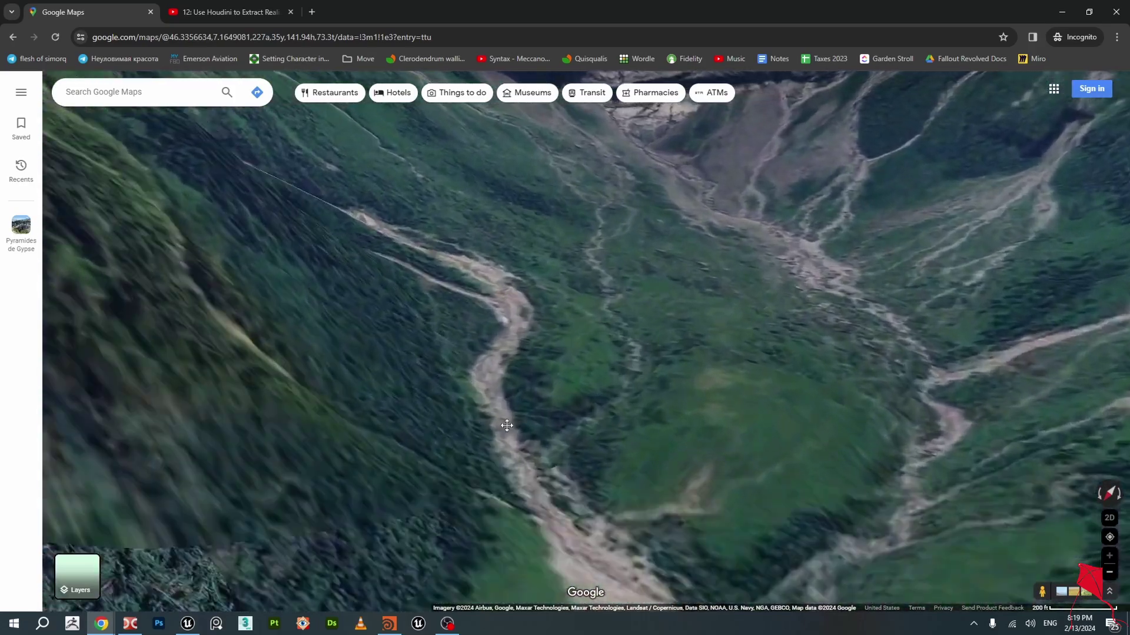
- Examine the scree and rockfall slopes around Creux de Champs and the neighbouring ridge on the satellite map
left_click_drag(659, 177, 585, 409)
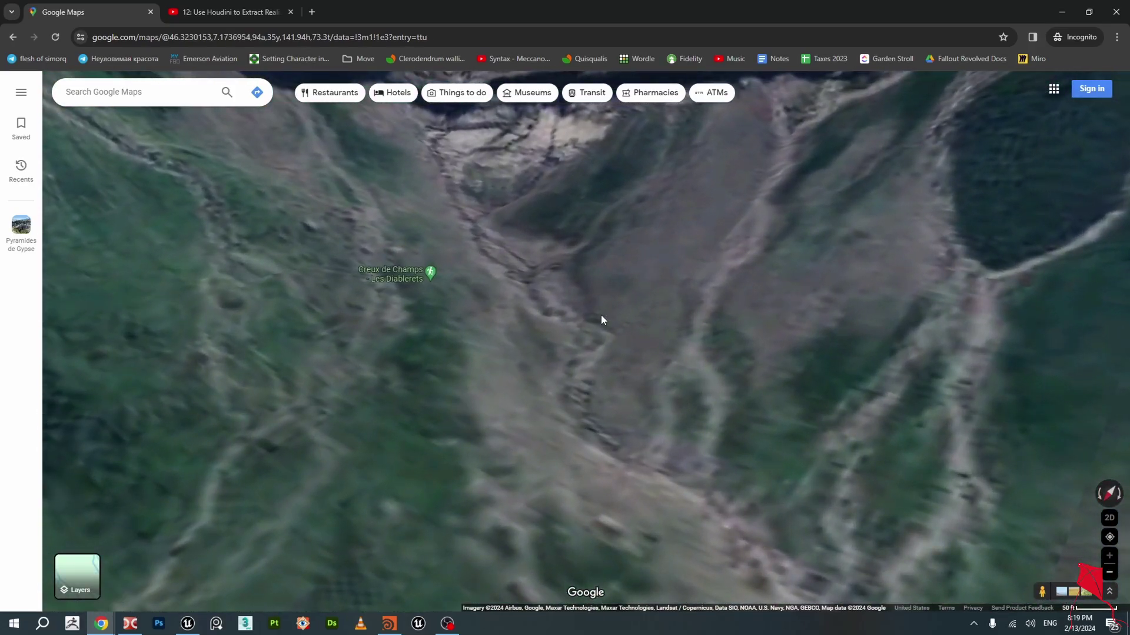
left_click_drag(518, 172, 584, 365)
scroll(584, 360, "down", 2)
left_click_drag(317, 334, 546, 355)
scroll(545, 356, "down", 3)
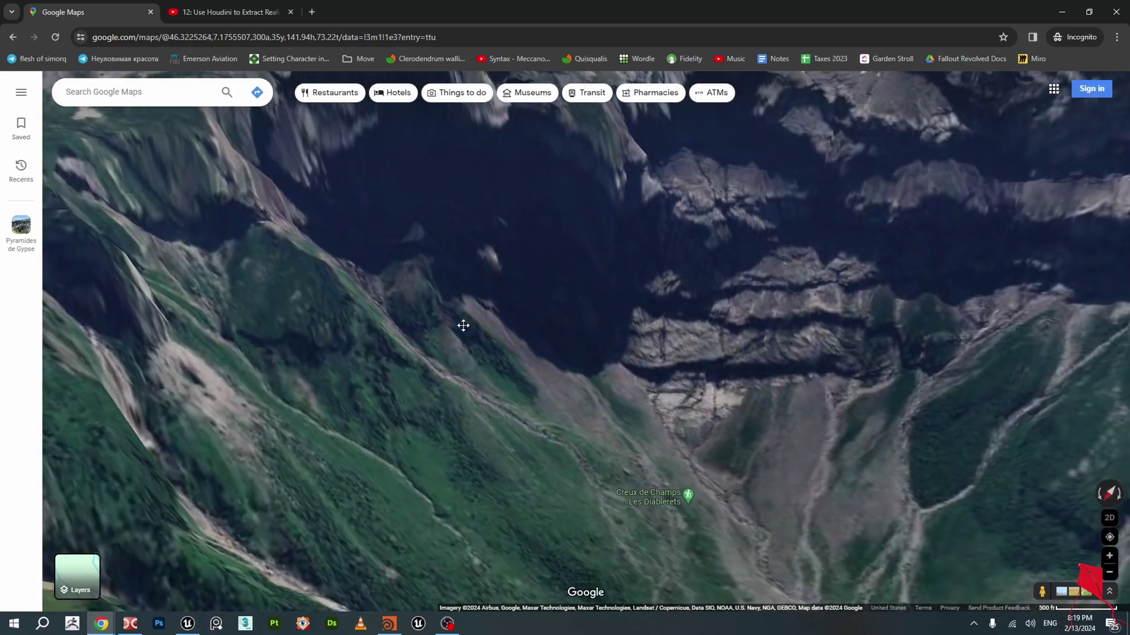
scroll(463, 326, "down", 3)
left_click_drag(258, 379, 430, 336)
scroll(396, 360, "up", 3)
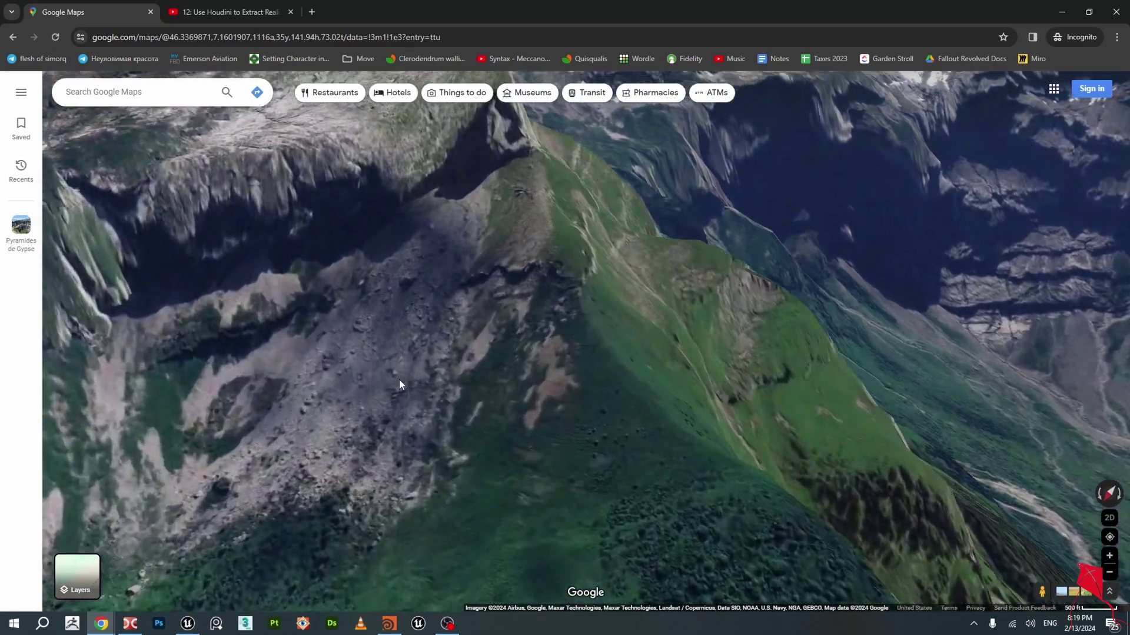
left_click_drag(398, 379, 531, 300)
scroll(465, 337, "up", 2)
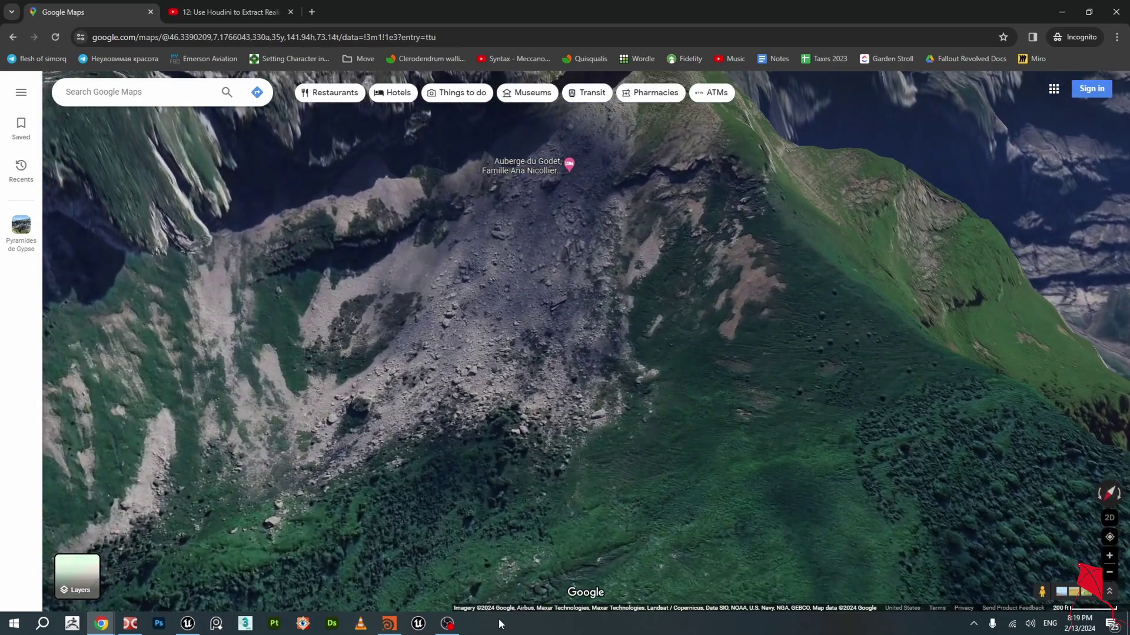
- Switch back to Houdini and display the null1 node at the start of the Layer_Gravel network
left_click(389, 623)
scroll(443, 289, "down", 6)
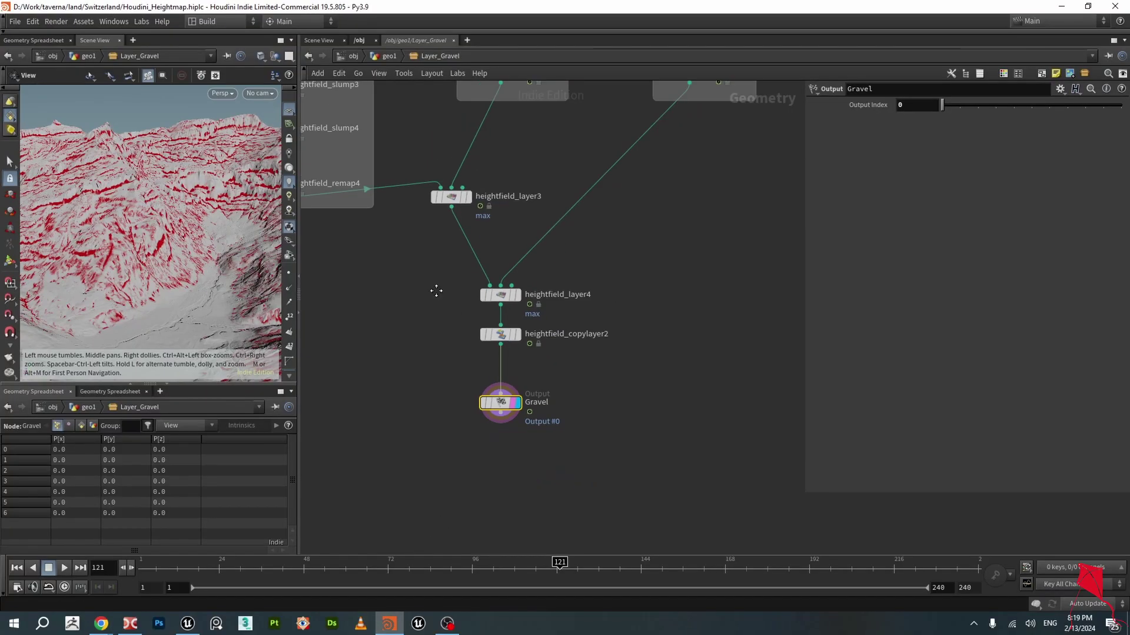
middle_click_drag(437, 286, 522, 544)
scroll(536, 348, "up", 4)
left_click(534, 245)
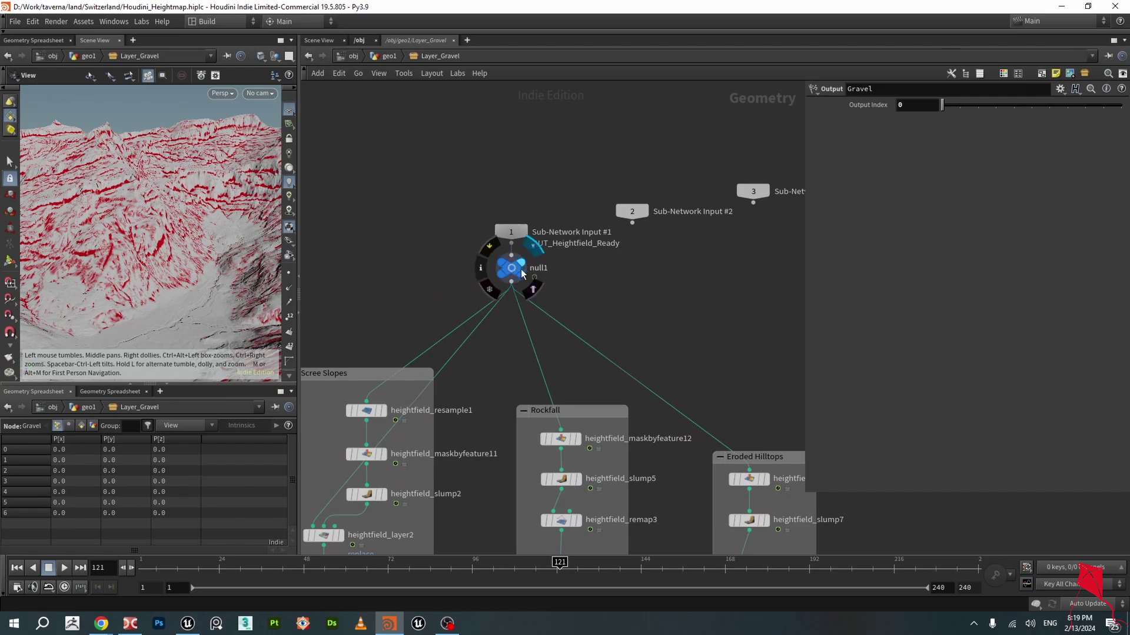
- Select heightfield_resample1 in the Scree Slopes group and display its resampled terrain
scroll(434, 252, "down", 2)
scroll(455, 364, "up", 3)
middle_click_drag(455, 363, 597, 301)
scroll(533, 276, "up", 1)
scroll(587, 305, "down", 2)
left_click(493, 286)
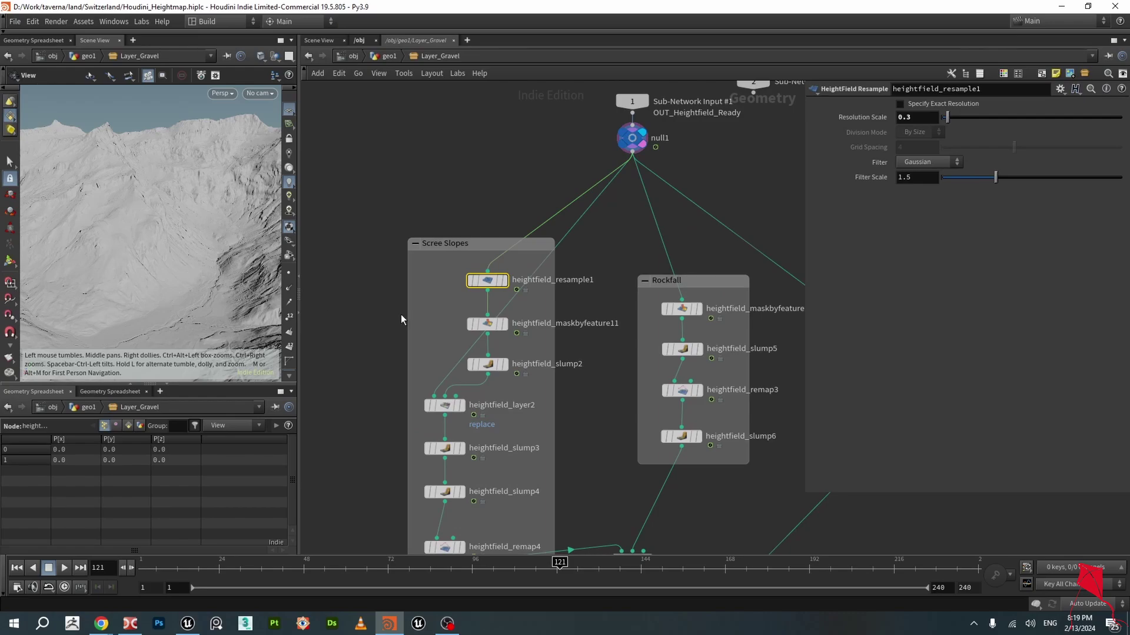
scroll(495, 317, "up", 3)
left_click(511, 253)
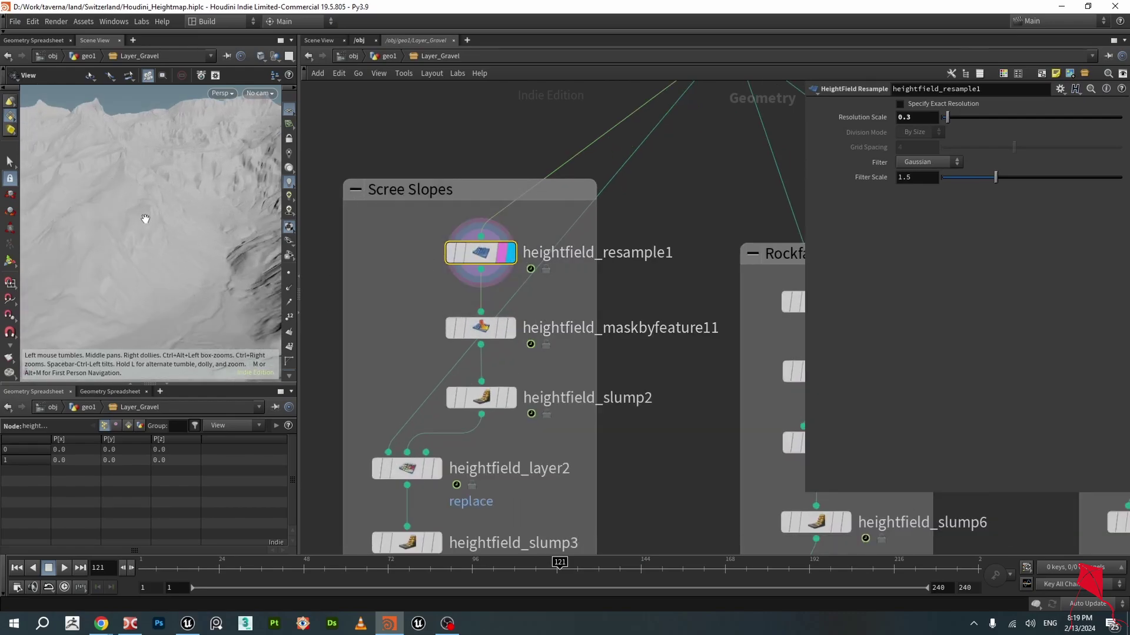
- Display and select heightfield_maskbyfeature11 in Scree Slopes and examine its slope mask up close on the terrain
left_click(510, 330)
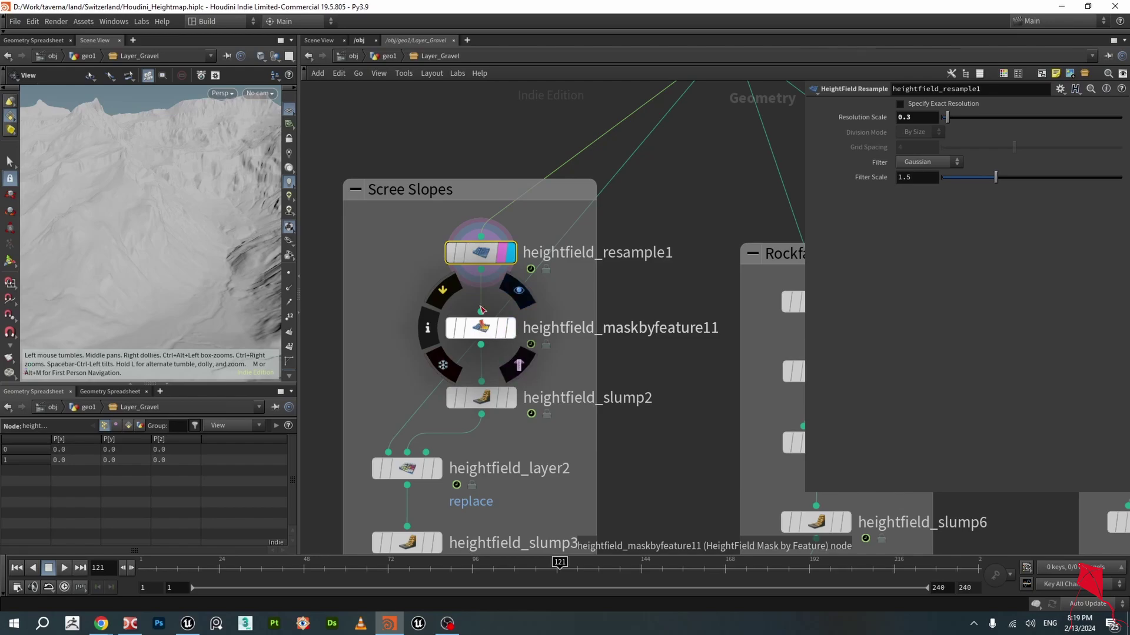
left_click(484, 332)
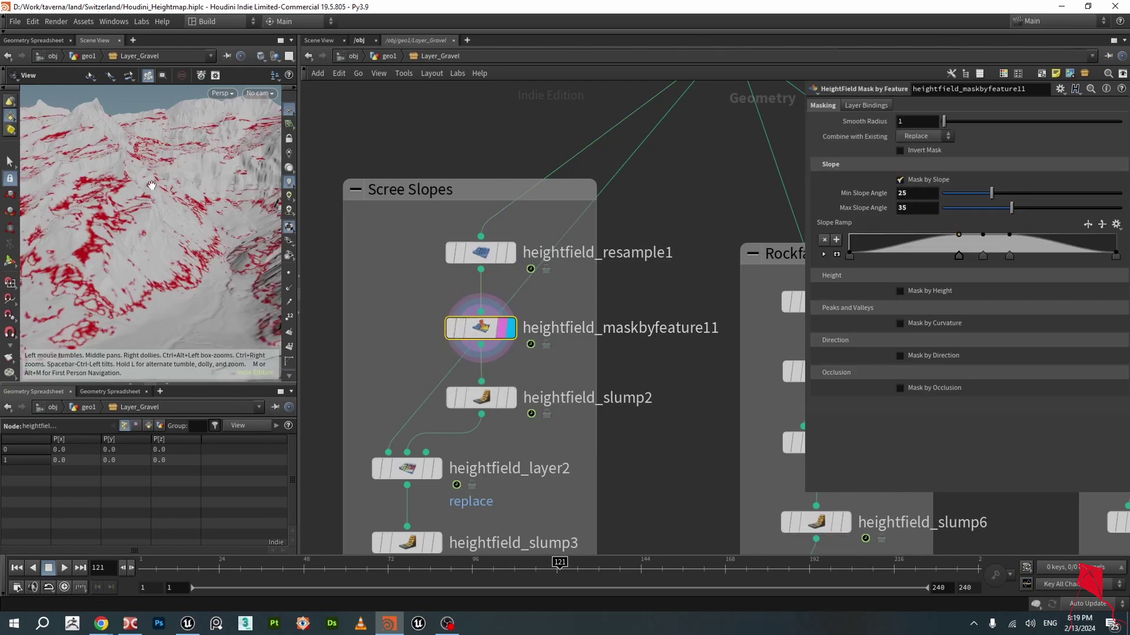
left_click_drag(149, 183, 197, 271)
scroll(194, 271, "up", 5)
scroll(195, 271, "down", 3)
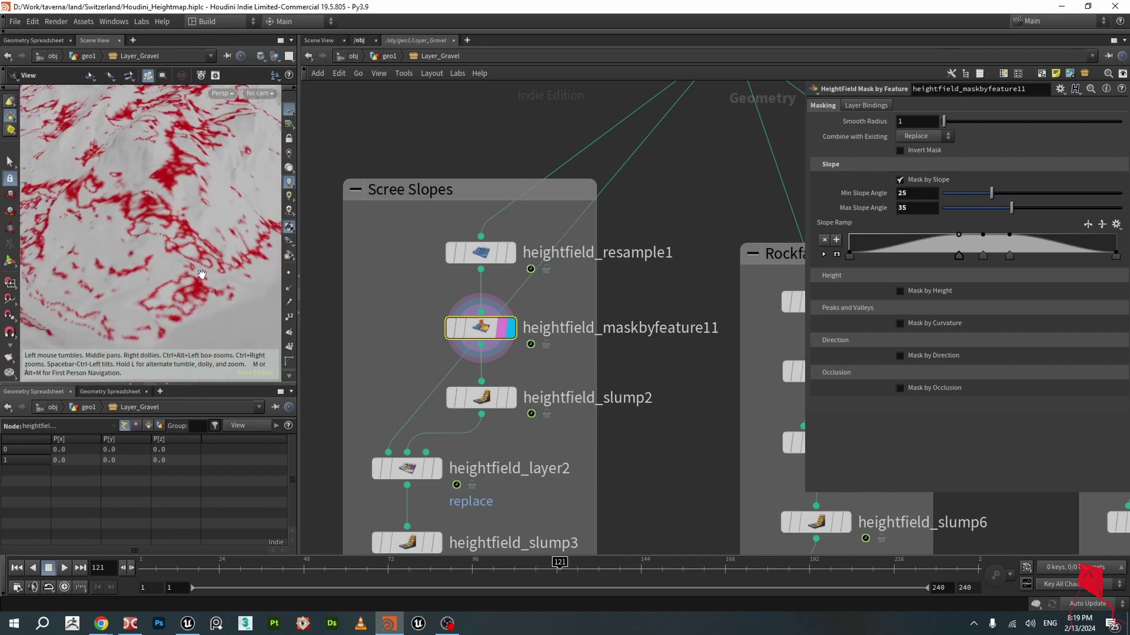
scroll(201, 266, "up", 4)
scroll(191, 253, "down", 4)
left_click_drag(188, 252, 192, 276)
scroll(171, 279, "up", 5)
scroll(171, 279, "down", 5)
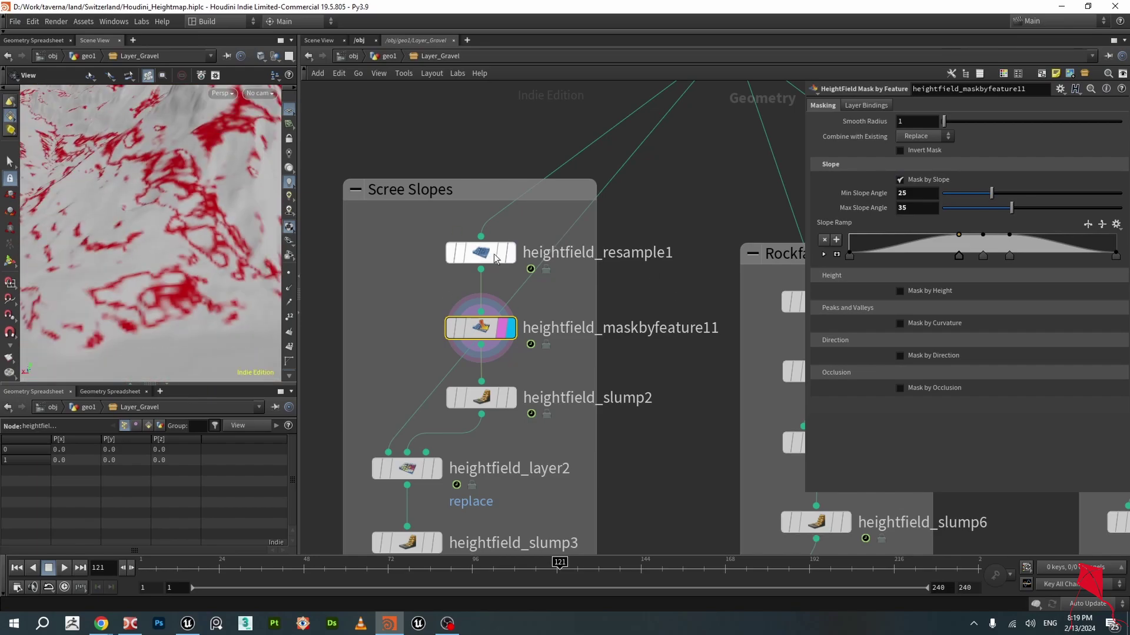
- Expand the Slope Ramp details of heightfield_maskbyfeature11 and inspect the ramp's control point 2
middle_click_drag(683, 476, 670, 369)
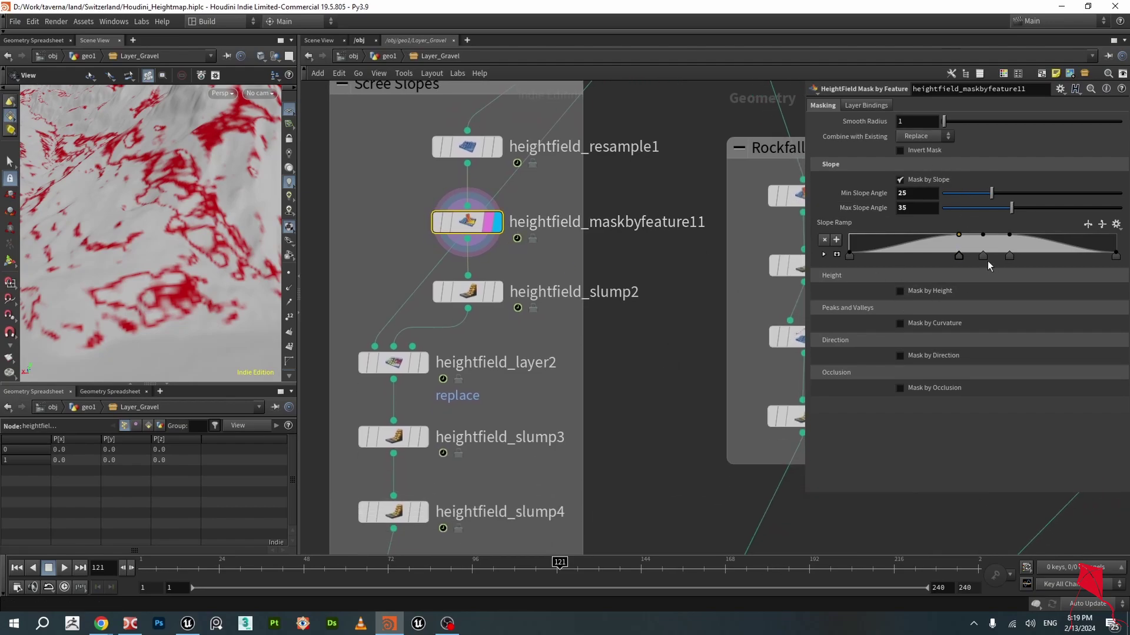
left_click(832, 256)
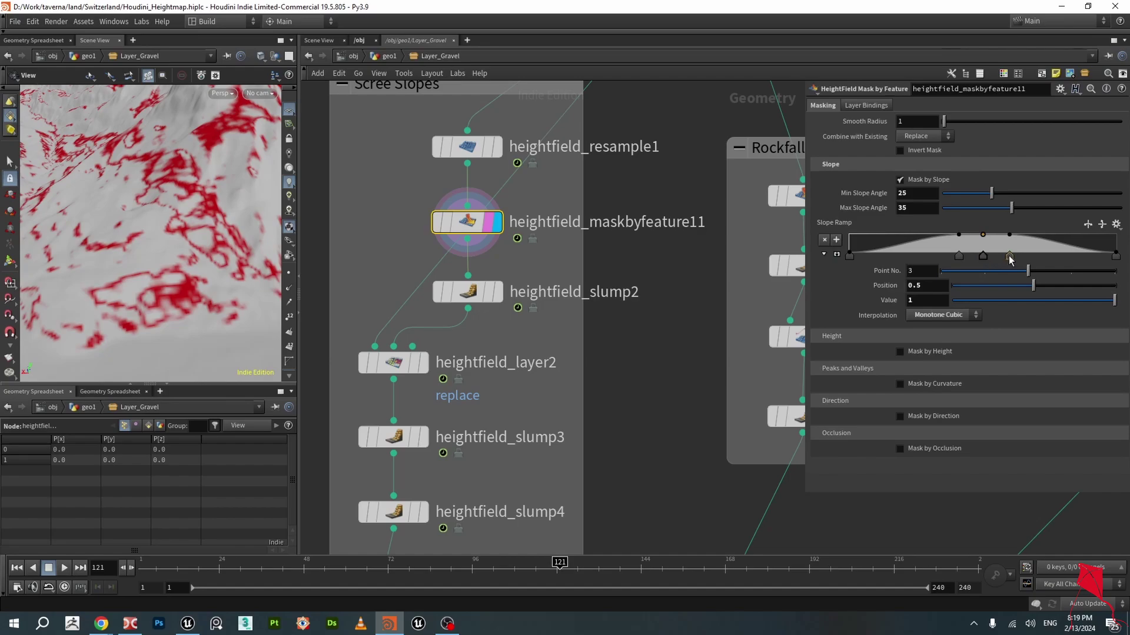
left_click(959, 256)
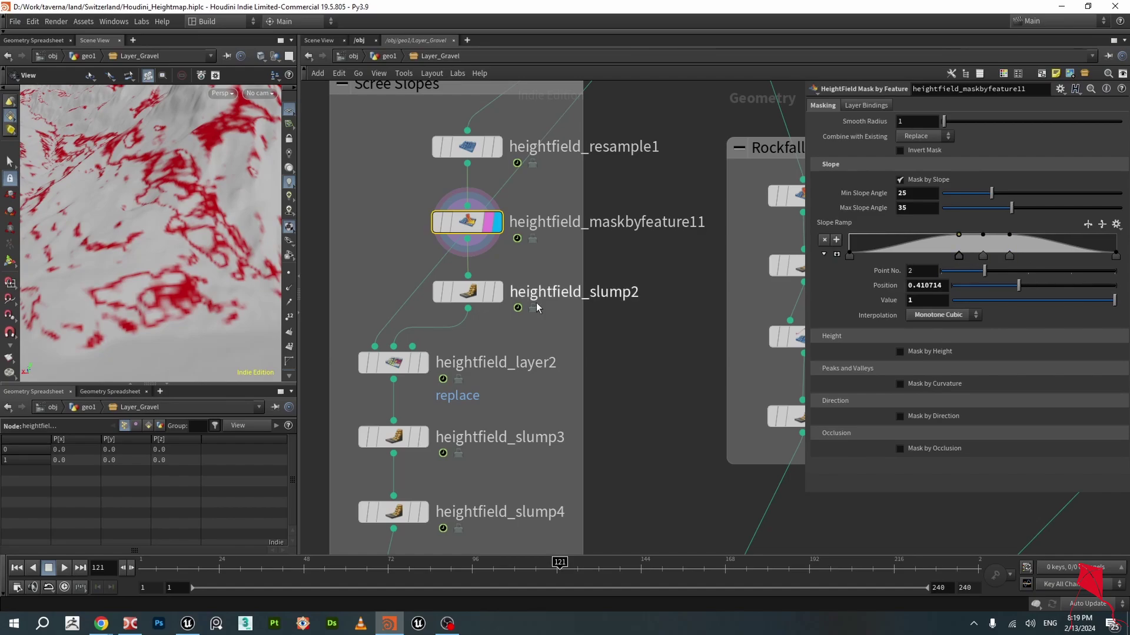
- Display and select heightfield_slump2 and examine its slumped mask and Slump settings
left_click(499, 297)
left_click(468, 295)
scroll(200, 224, "down", 5)
scroll(198, 226, "up", 3)
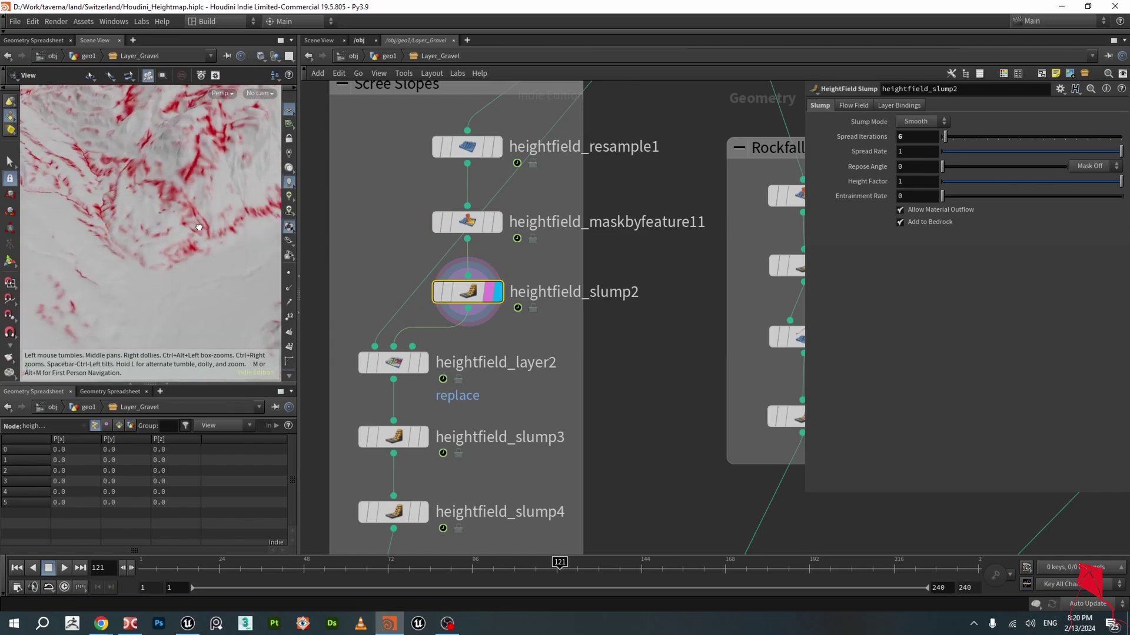
- Display and select heightfield_layer2 in Scree Slopes and examine the layered mask on the terrain and its Replace layer settings
left_click_drag(198, 227, 204, 208)
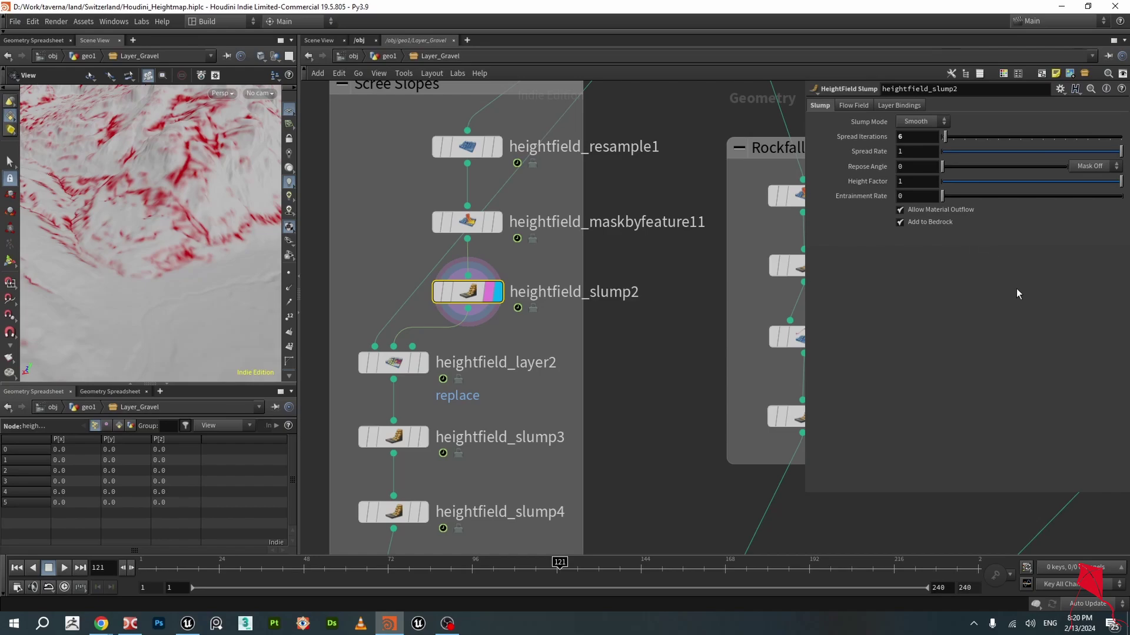
scroll(634, 321, "down", 5)
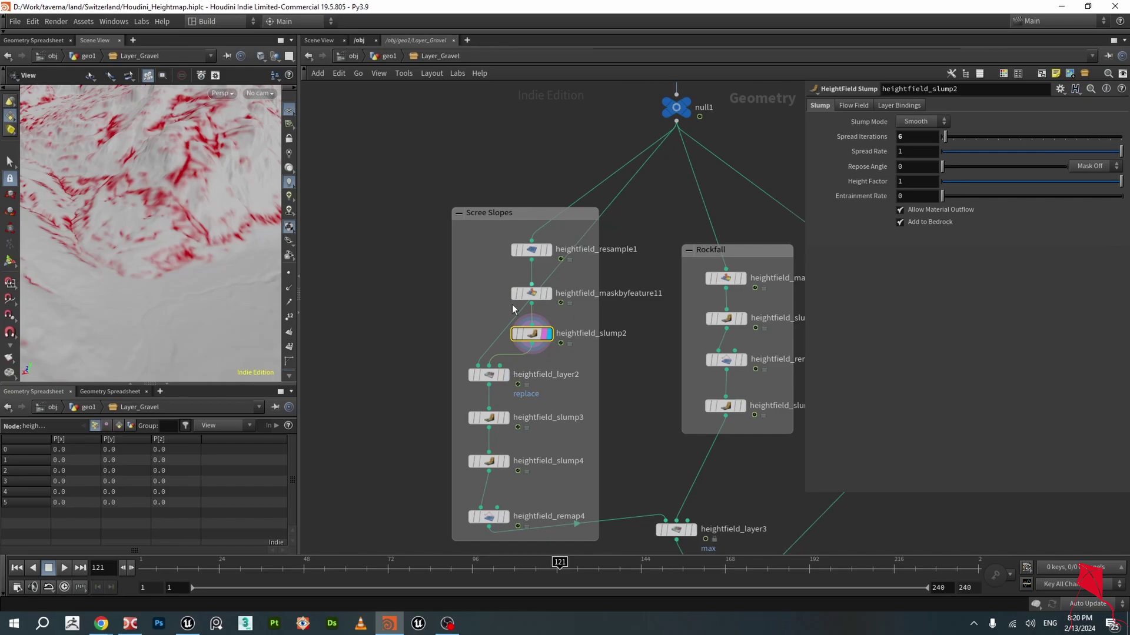
left_click_drag(171, 176, 191, 217)
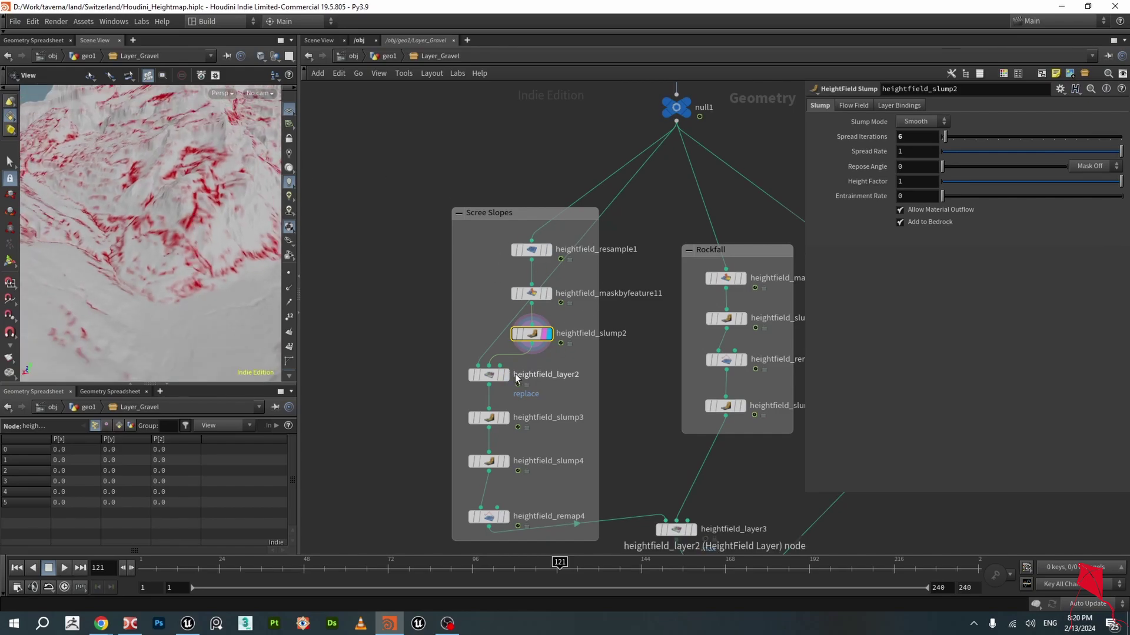
left_click(505, 377)
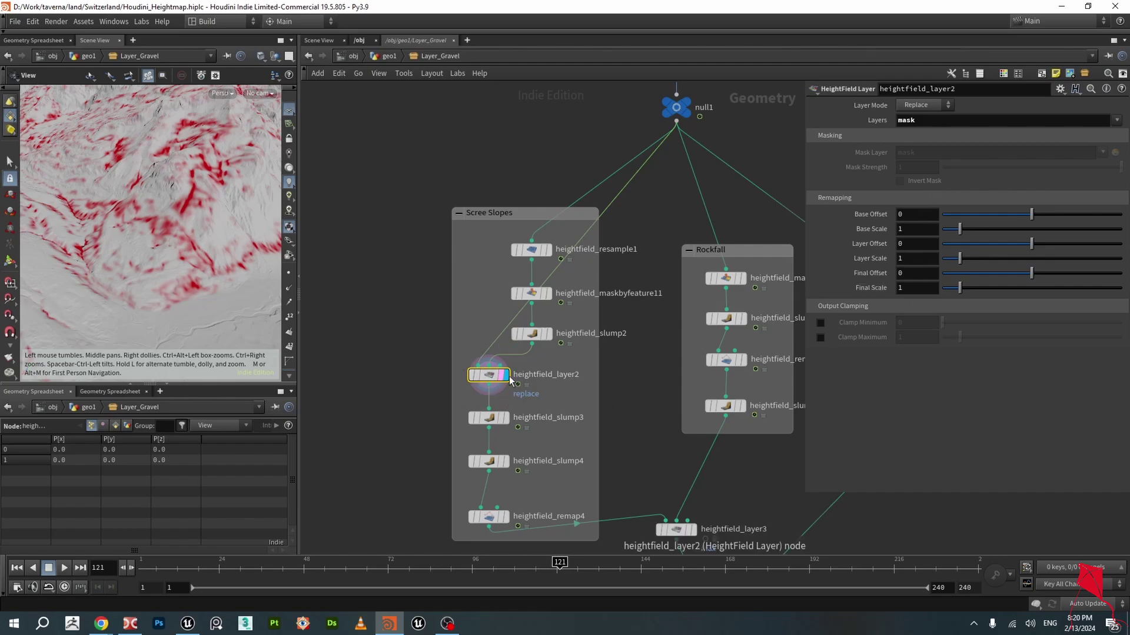
scroll(583, 366, "down", 2)
scroll(215, 221, "down", 2)
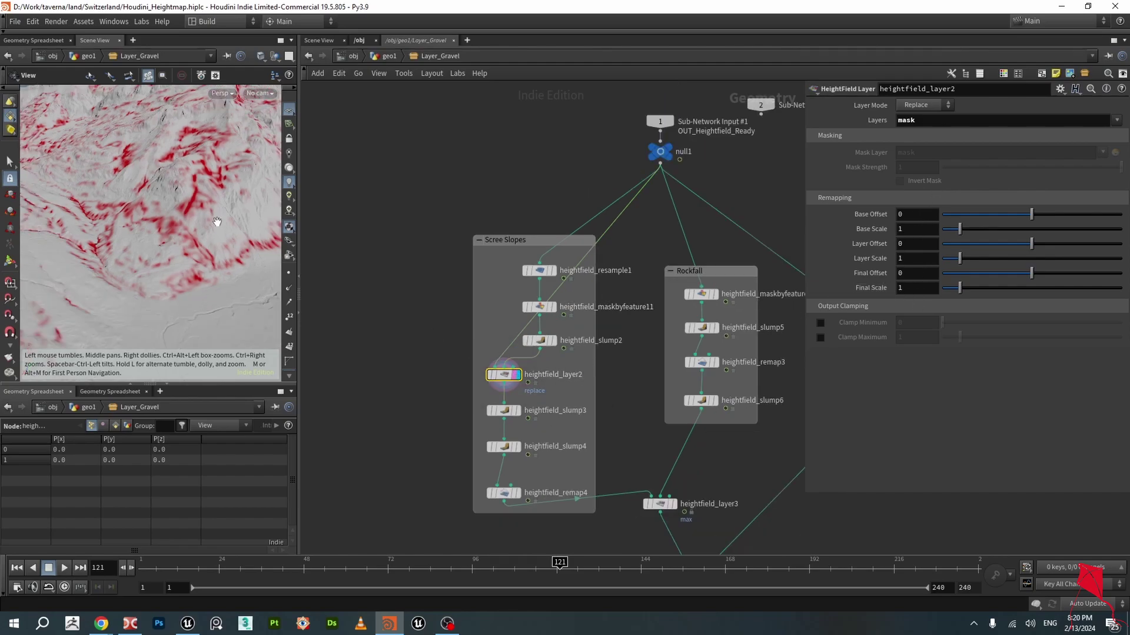
scroll(188, 210, "down", 2)
scroll(500, 372, "up", 3)
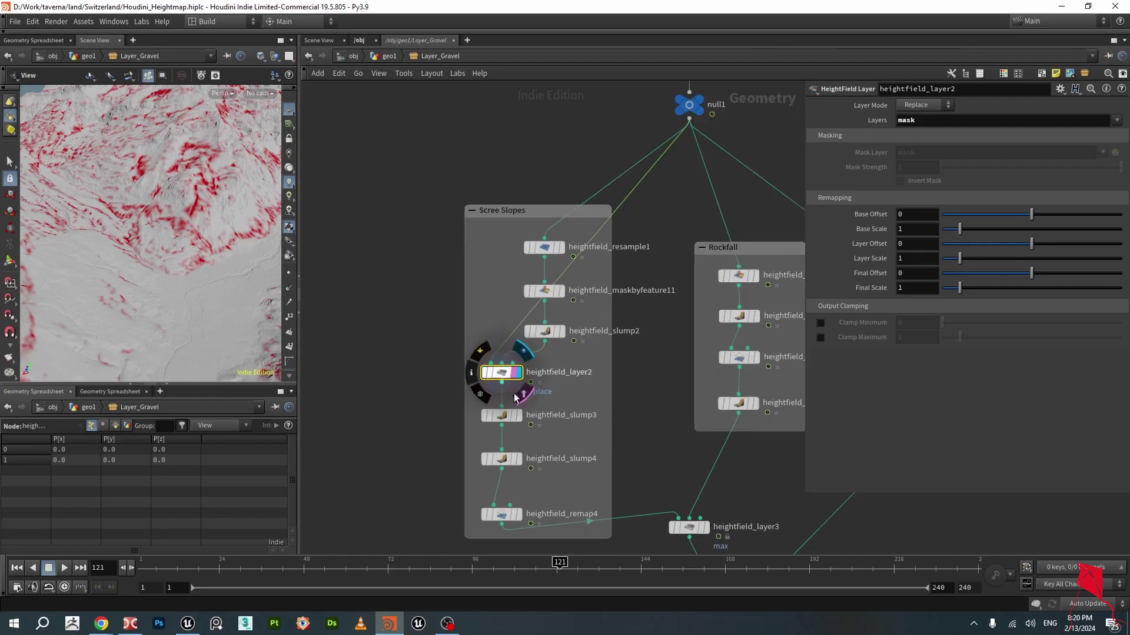
- Display and select heightfield_slump3 in Scree Slopes and review its Slump settings
left_click(500, 419)
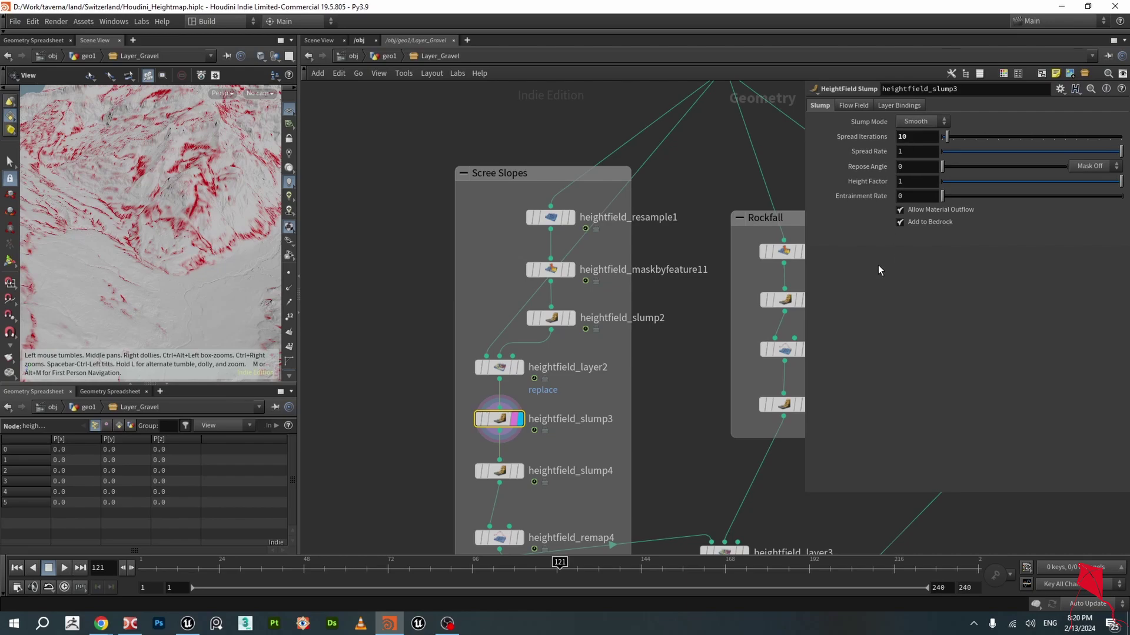
middle_click_drag(576, 460, 562, 337)
scroll(562, 336, "up", 2)
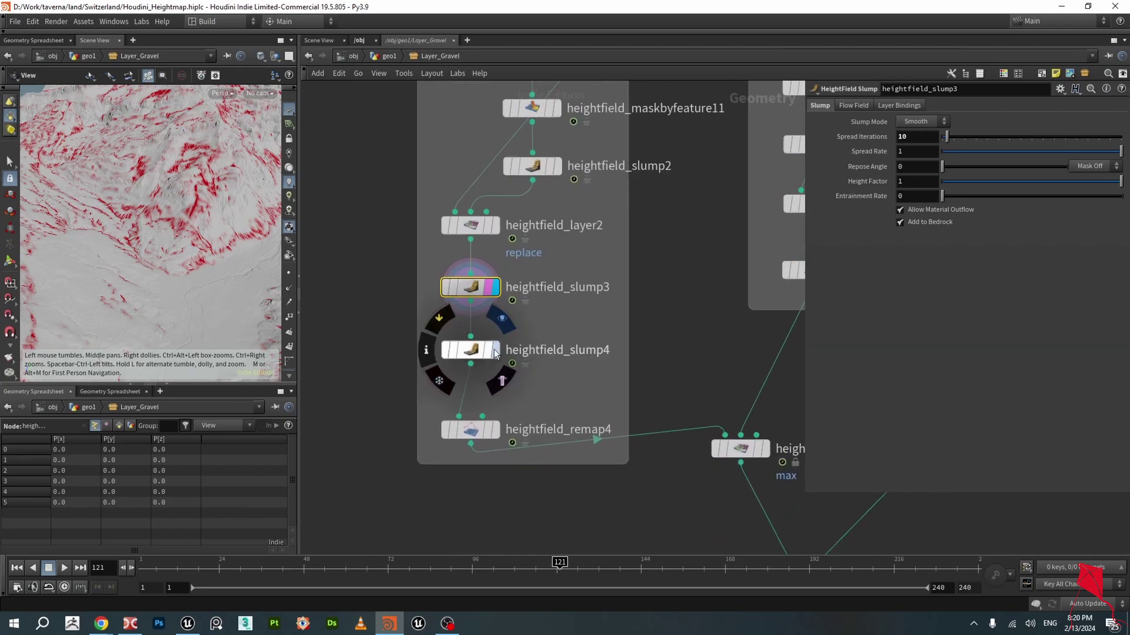
- Display and select heightfield_slump4, examine its slumped mask on the mountainside, and save the scene file
left_click(471, 351)
scroll(184, 249, "down", 3)
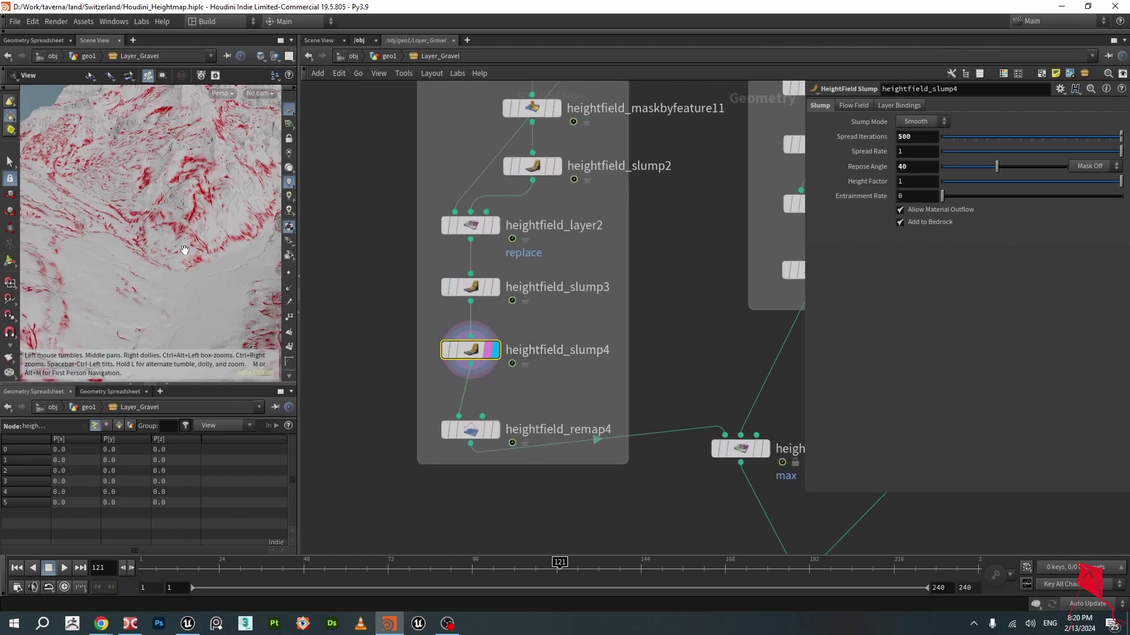
middle_click_drag(200, 239, 165, 274)
mouse_move(166, 274)
left_mouse_down()
mouse_move(165, 287)
mouse_move(171, 272)
left_mouse_up()
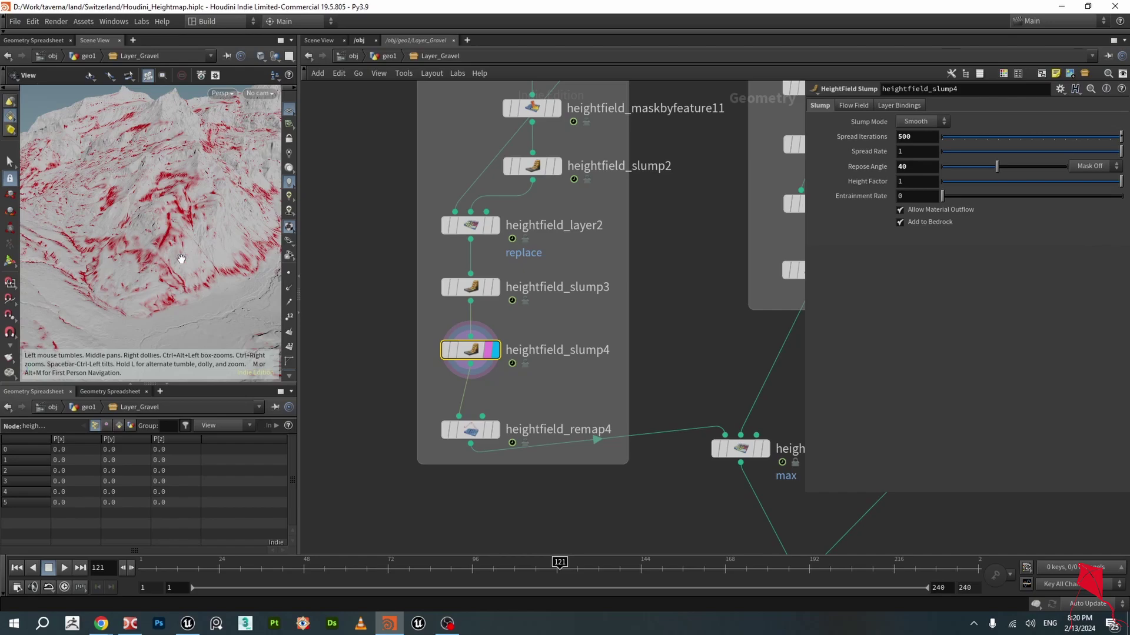
left_click_drag(170, 278, 192, 294)
key("ctrl+s")
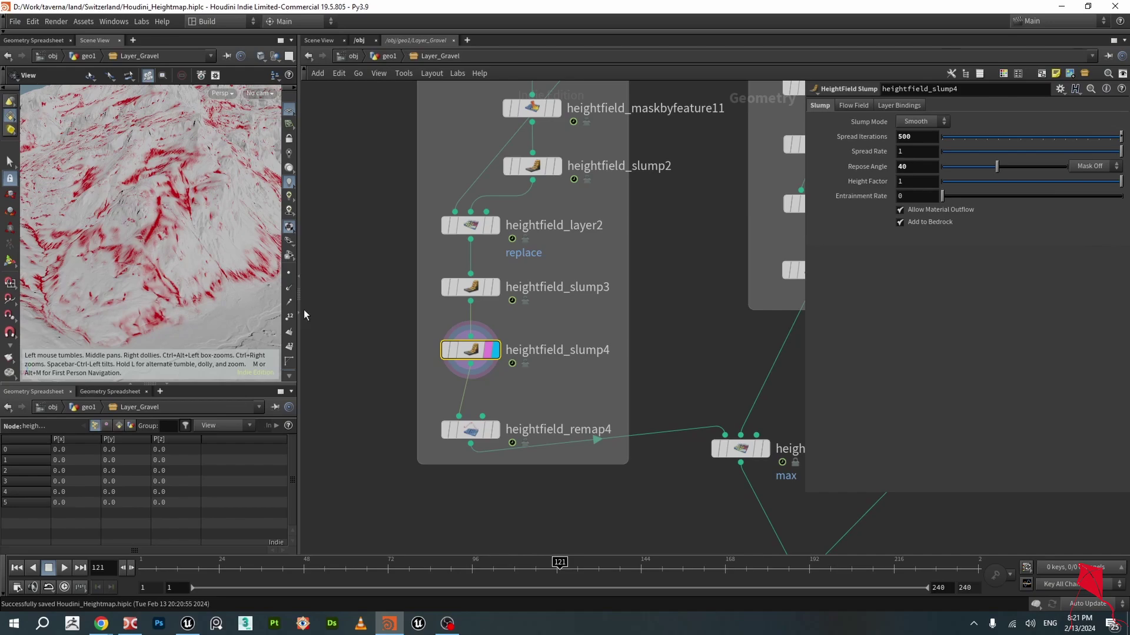
- Display and select heightfield_remap4, inspect control point 2 of its Remap ramp, and examine the remapped mask on the terrain
left_click(496, 433)
left_click(486, 433)
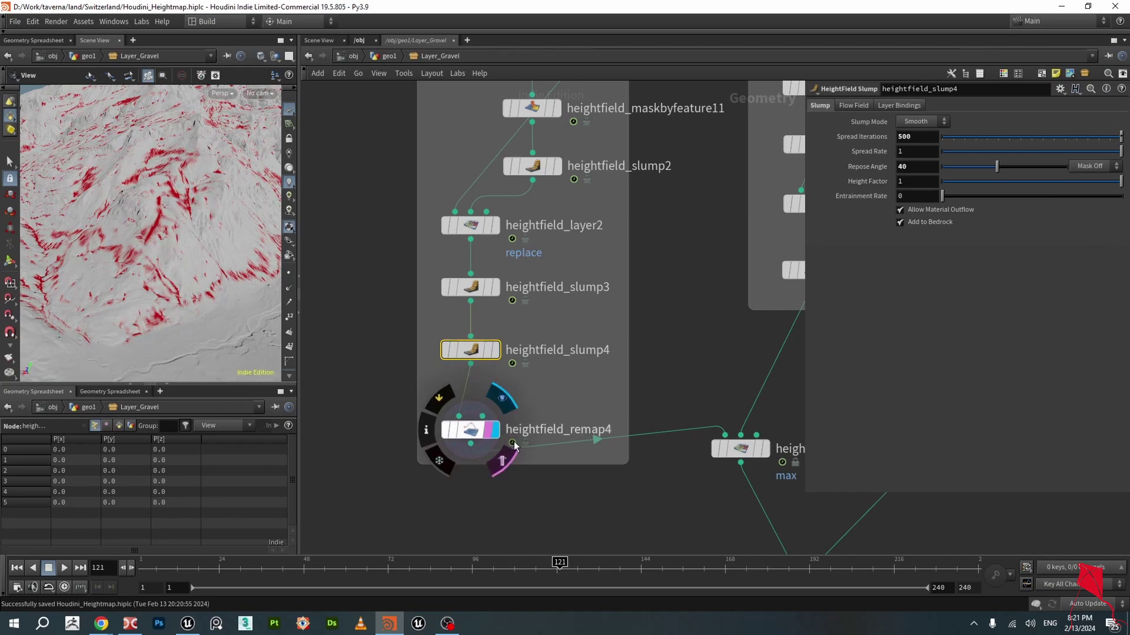
left_click(472, 430)
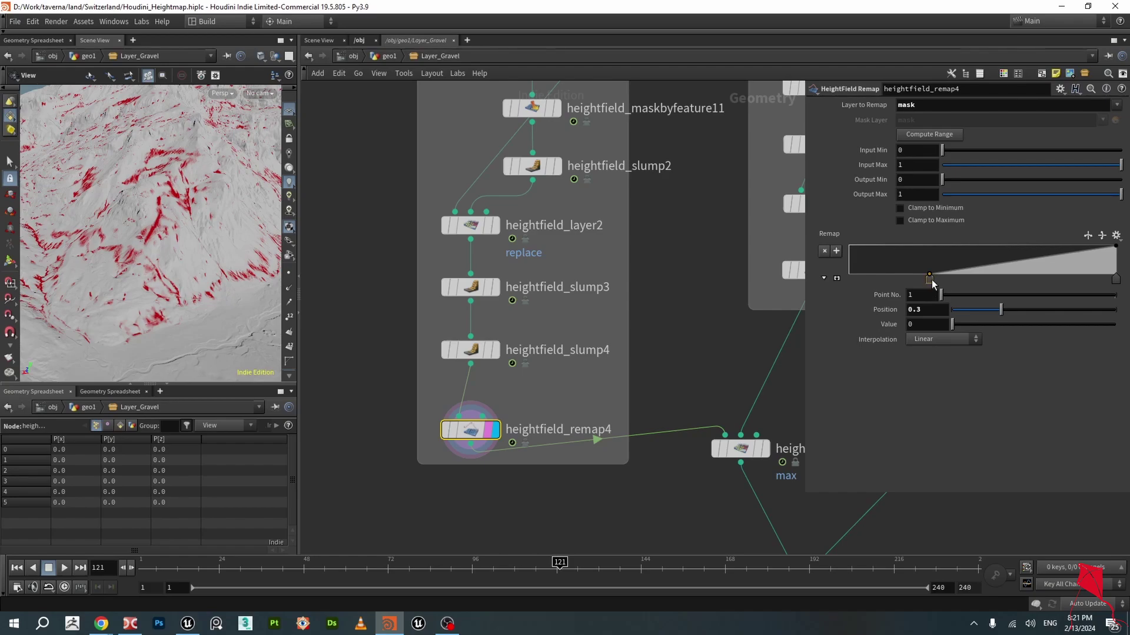
left_click(1115, 278)
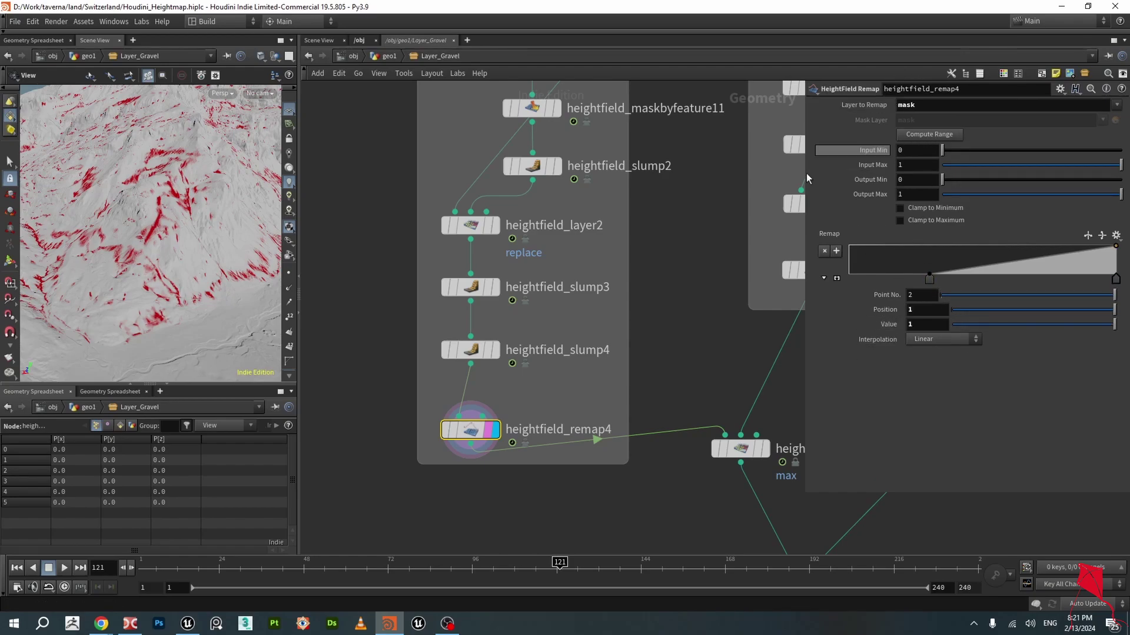
left_click_drag(134, 218, 165, 232)
scroll(168, 235, "down", 4)
scroll(168, 235, "down", 2)
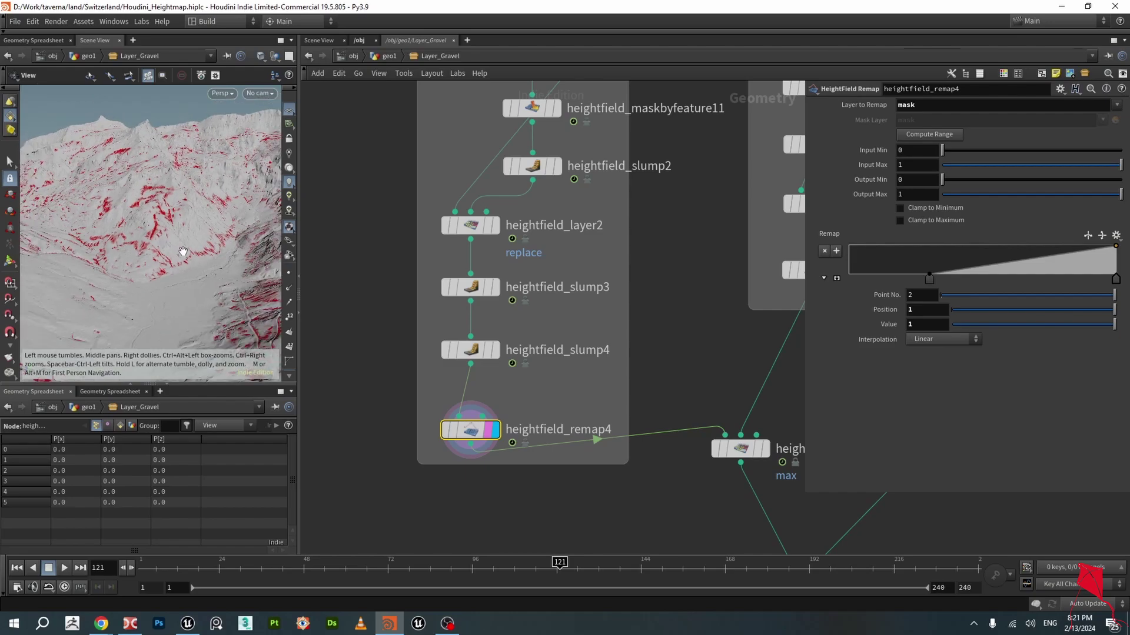
- Display and select heightfield_maskbyfeature12 in the Rockfall group and examine its mask across the whole terrain
scroll(535, 356, "down", 4)
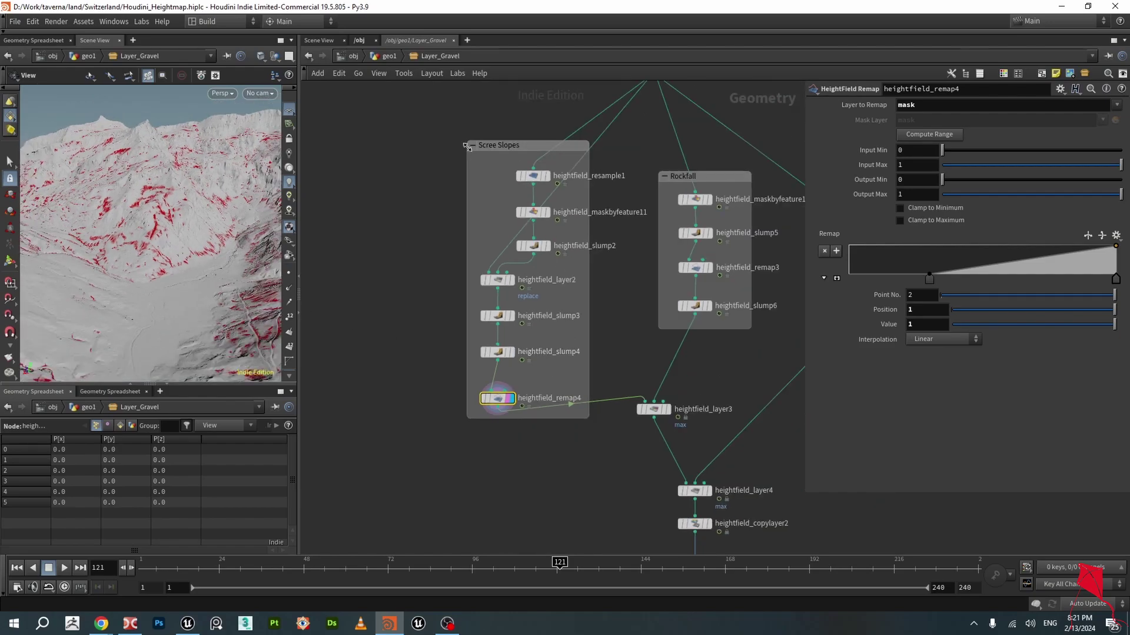
middle_click_drag(637, 277, 487, 279)
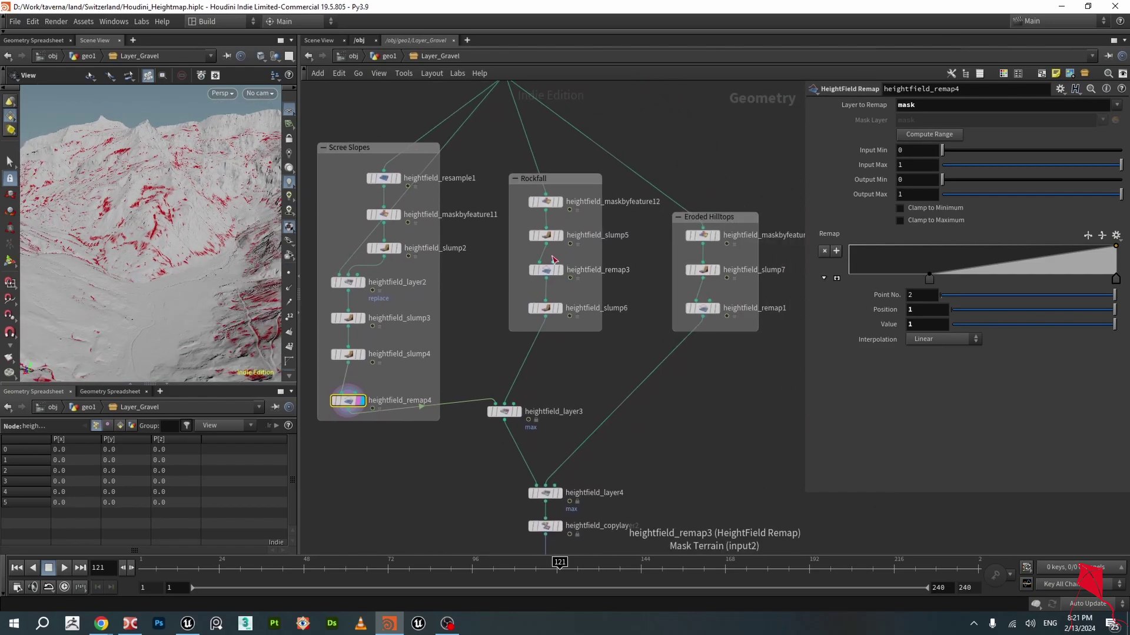
scroll(356, 393, "down", 1)
middle_click_drag(475, 213, 504, 240)
scroll(512, 165, "up", 3)
scroll(513, 167, "down", 1)
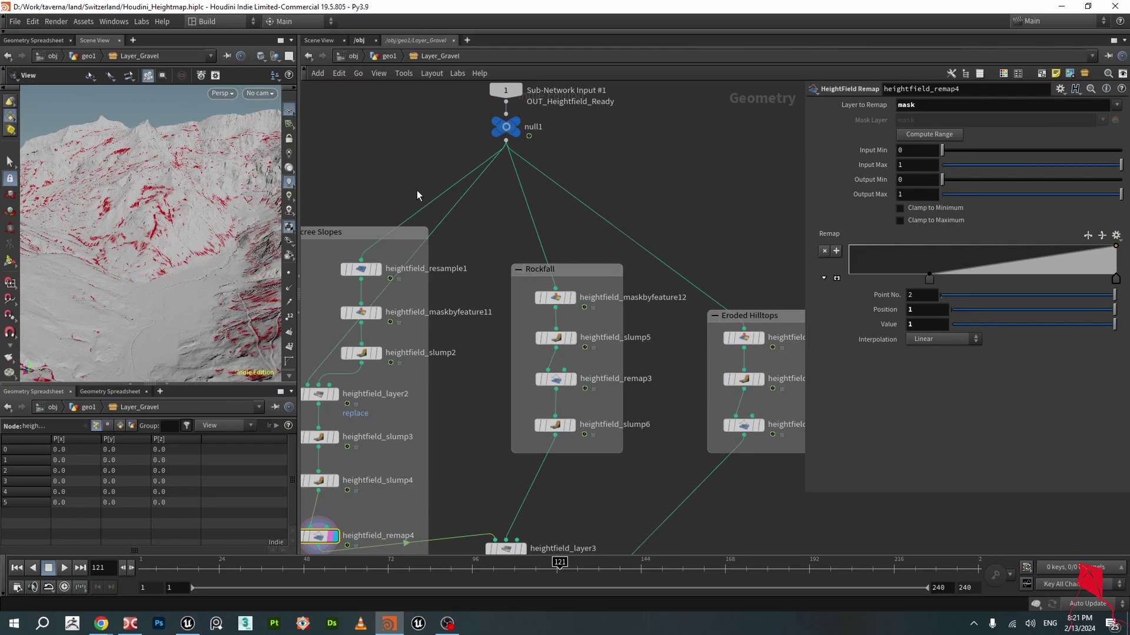
scroll(575, 270, "up", 2)
scroll(574, 270, "down", 1)
scroll(570, 308, "up", 3)
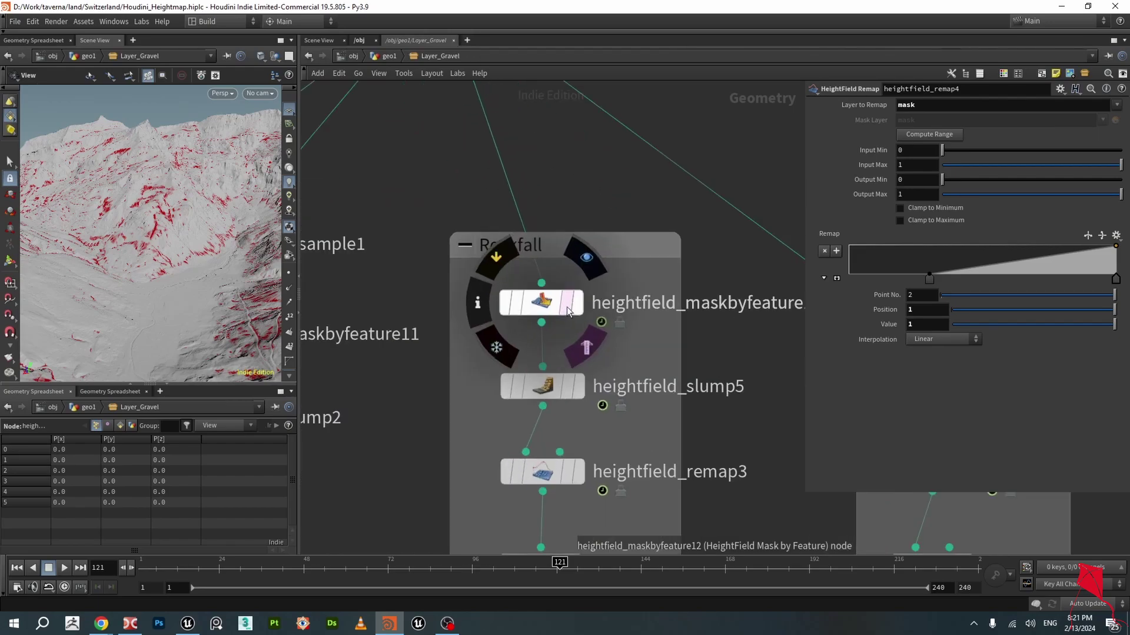
left_click(579, 311)
left_click(542, 304)
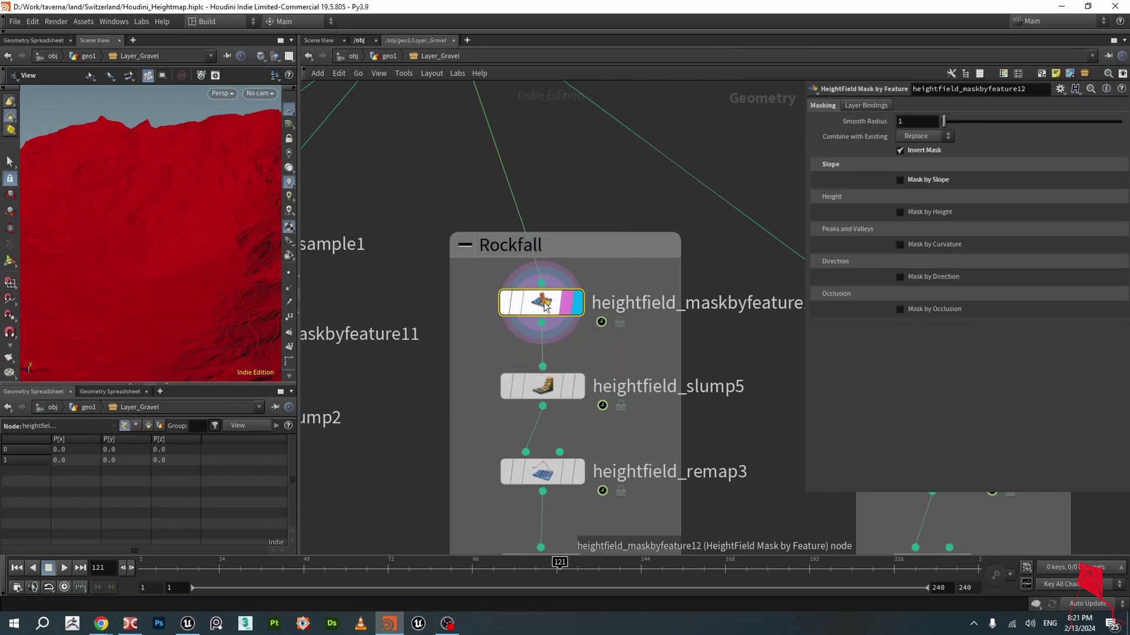
left_click_drag(190, 242, 166, 252)
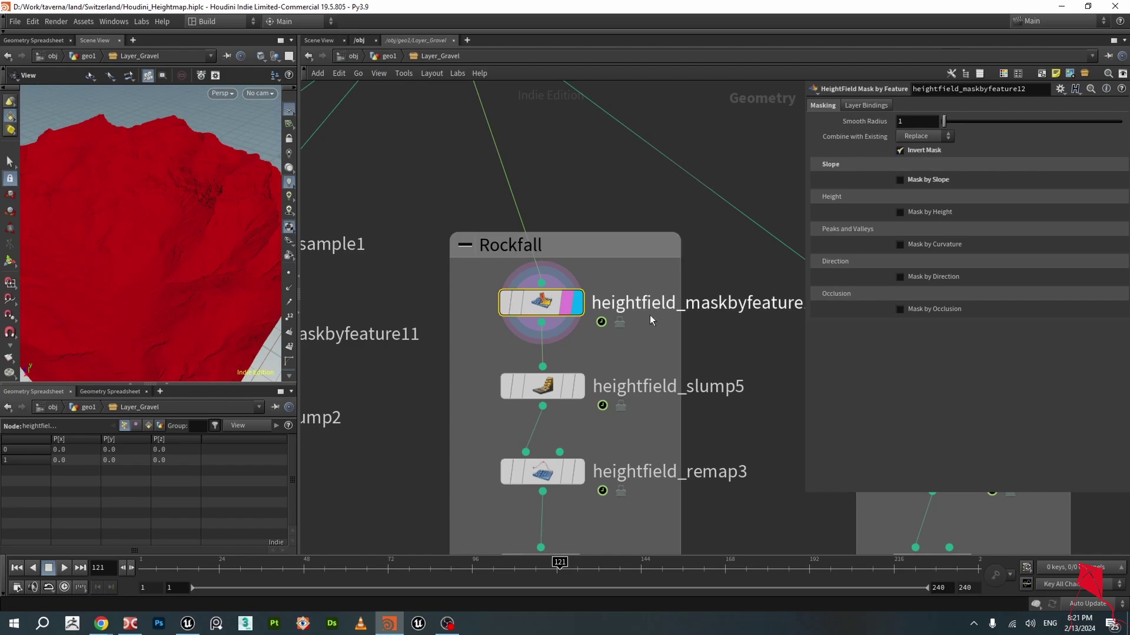
- Display and select heightfield_slump5 in Rockfall and examine its slumped mask up close along with its Slump settings
middle_click_drag(640, 343, 606, 236)
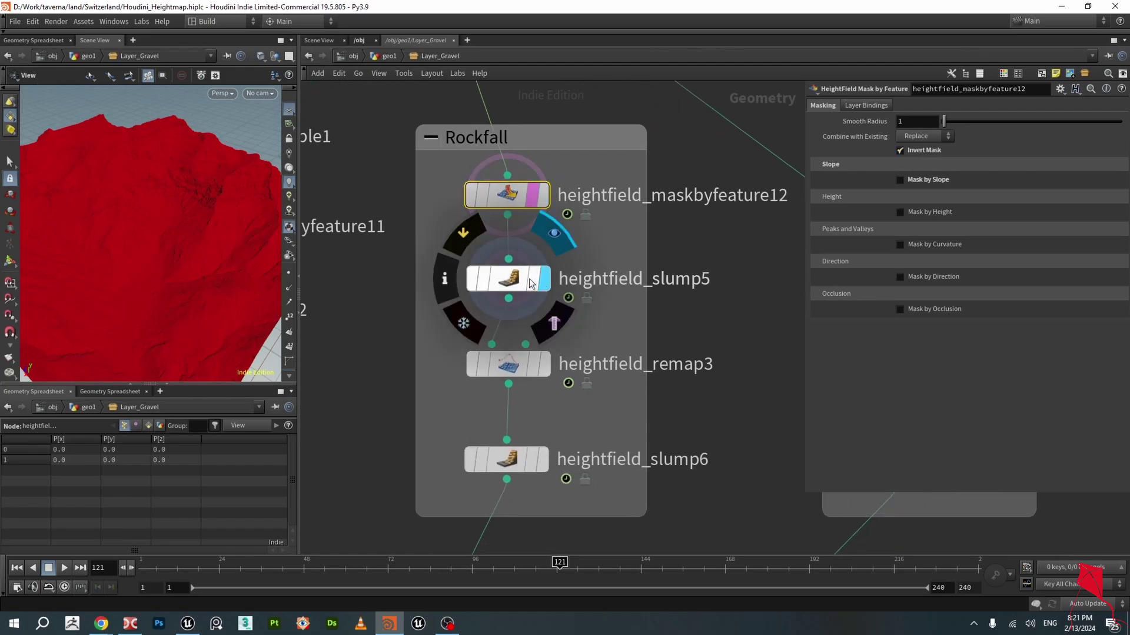
left_click(547, 285)
left_click_drag(144, 215, 141, 240)
scroll(138, 232, "up", 5)
scroll(120, 242, "down", 3)
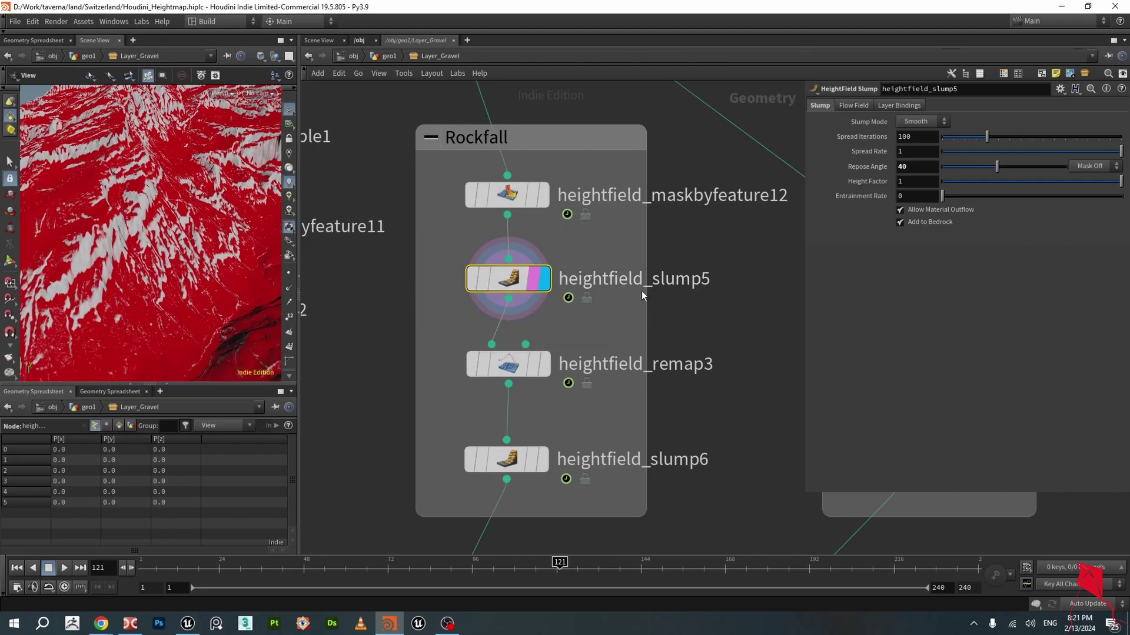
- Select and display heightfield_remap3 in Rockfall and examine its remapped mask on the slopes and its output range settings
left_click(513, 364)
left_click(534, 364)
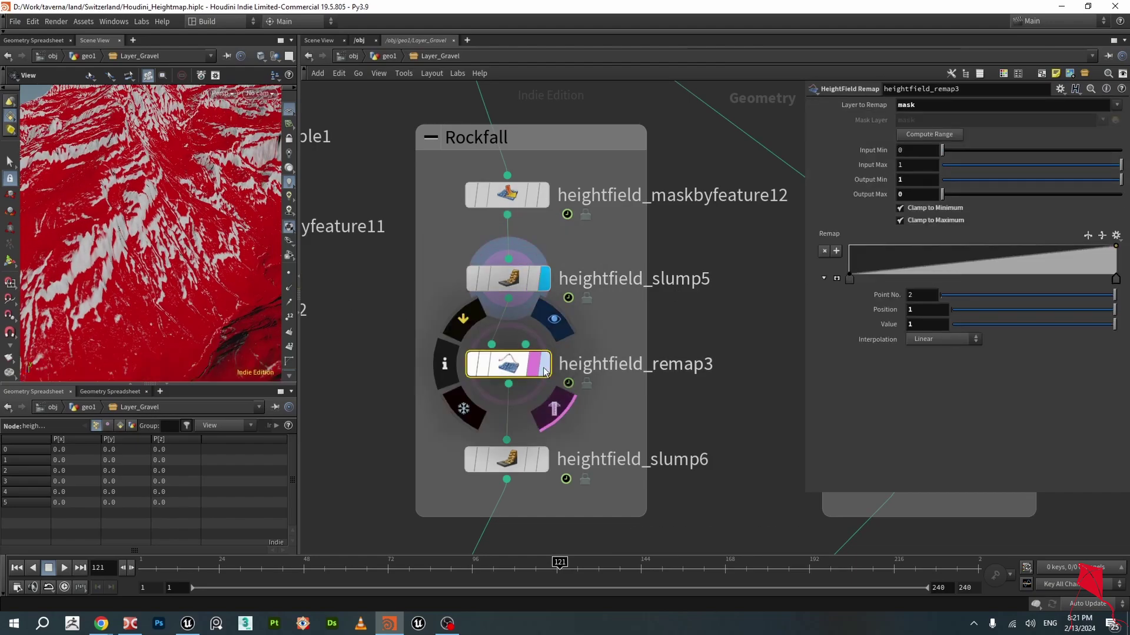
left_click(545, 364)
scroll(169, 205, "down", 4)
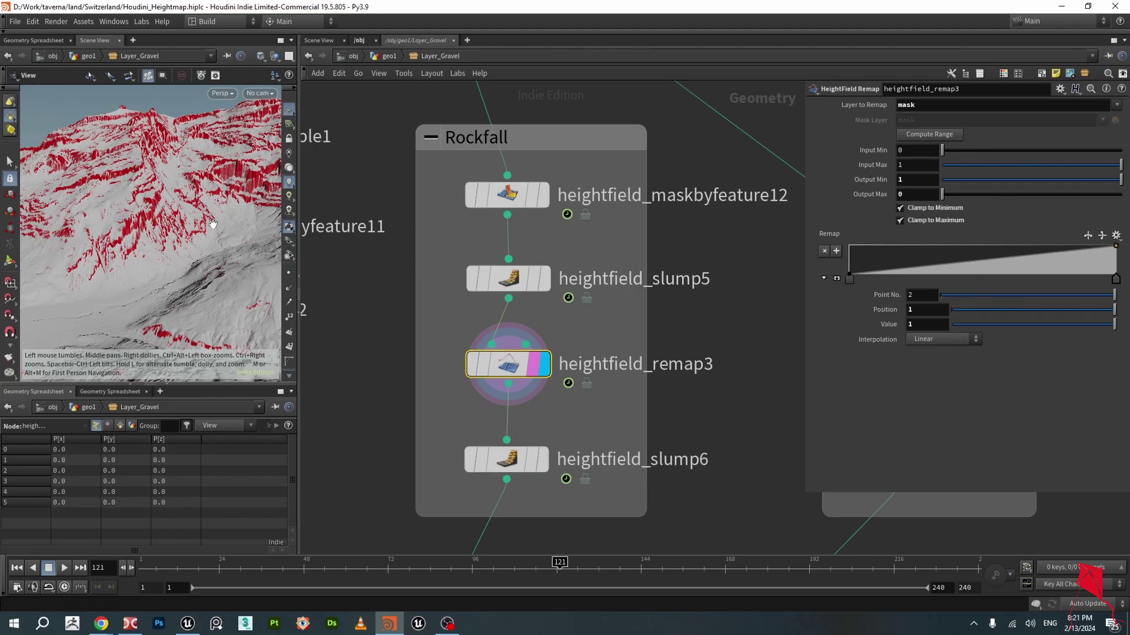
scroll(162, 229, "up", 4)
mouse_move(161, 231)
left_mouse_down()
mouse_move(115, 202)
mouse_move(103, 211)
mouse_move(222, 198)
mouse_move(190, 204)
left_mouse_up()
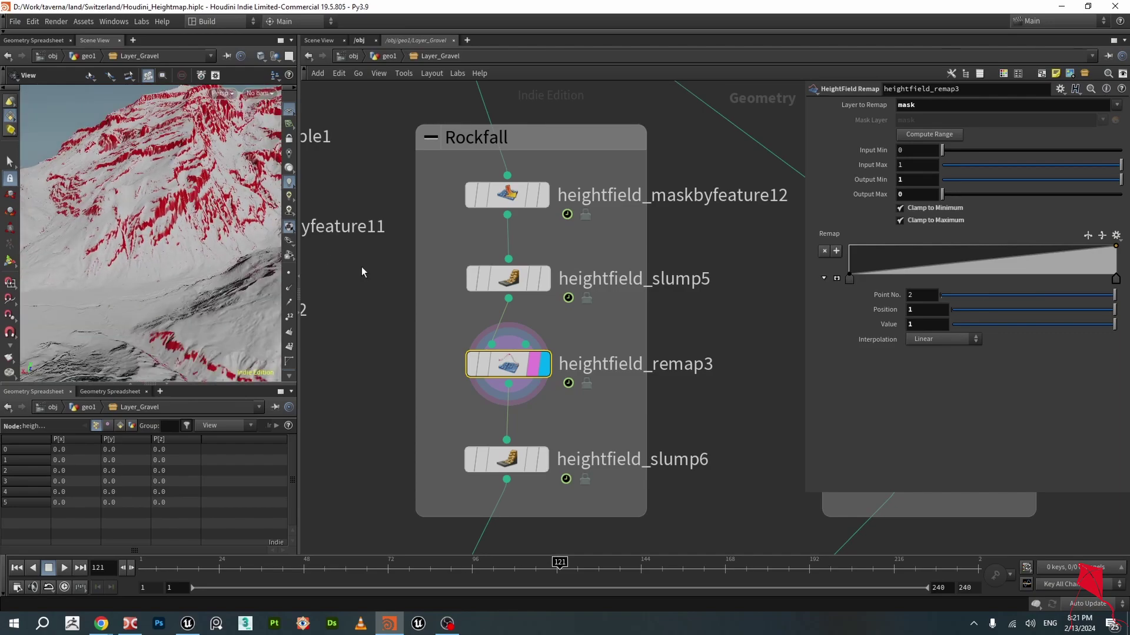
- Display and select heightfield_slump6 in Rockfall and examine its mask on the terrain and its Slump settings
left_click(543, 455)
left_click(514, 461)
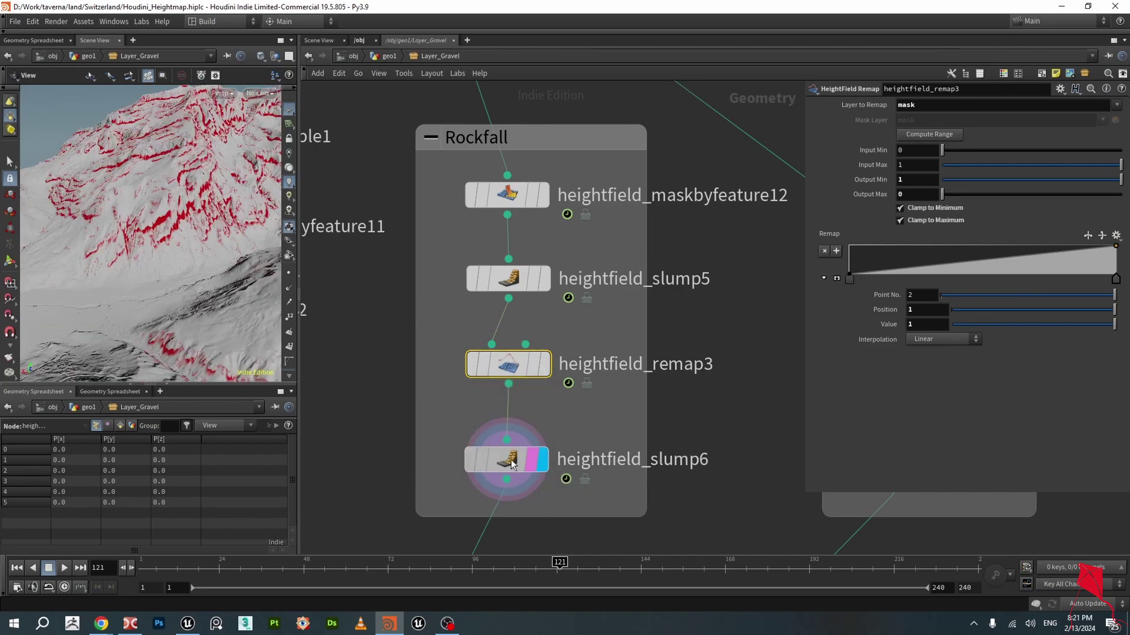
mouse_move(186, 227)
left_mouse_down()
mouse_move(177, 243)
mouse_move(171, 226)
mouse_move(181, 222)
mouse_move(215, 227)
left_mouse_up()
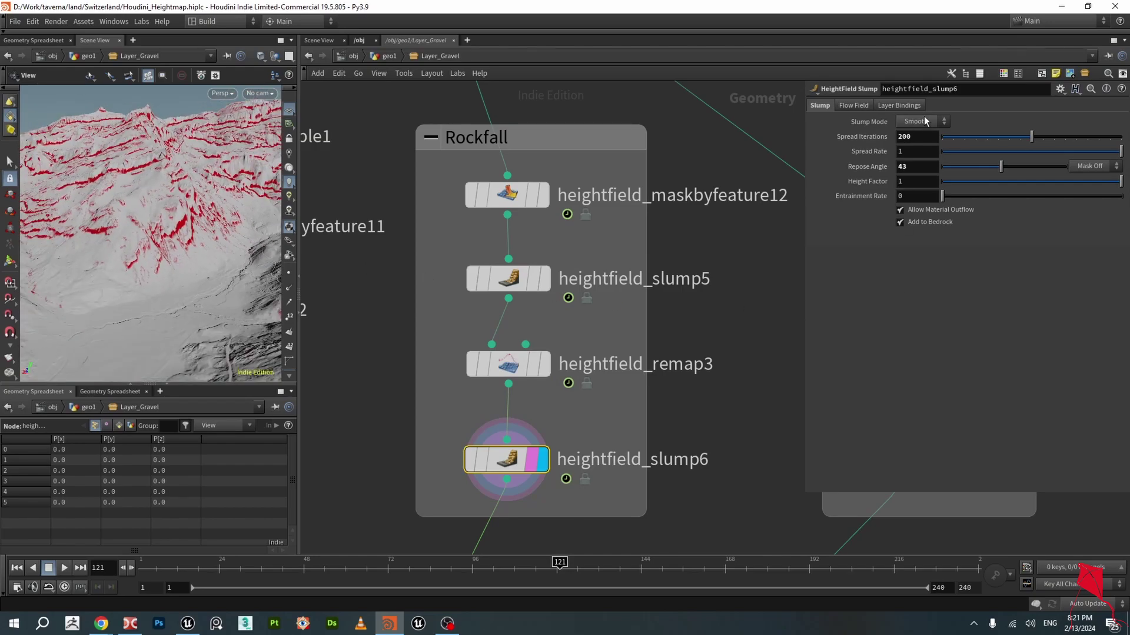
- Display and select heightfield_layer3 below Rockfall and examine the combined Scree Slopes and Rockfall mask on the terrain
scroll(613, 300, "down", 1)
scroll(713, 247, "down", 2)
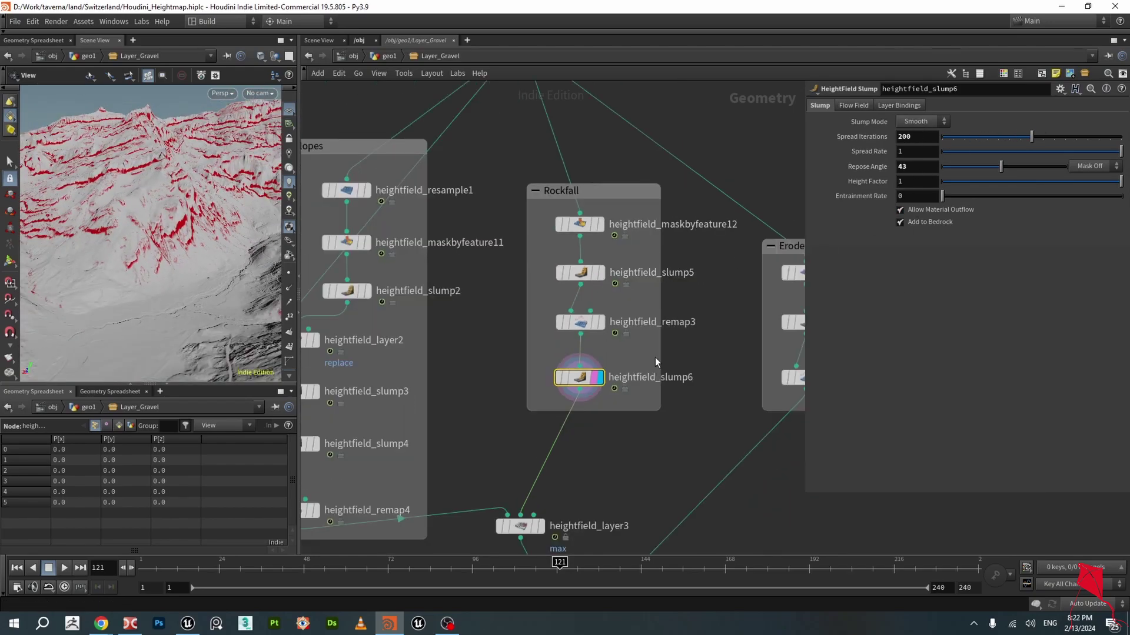
middle_click_drag(637, 481, 644, 338)
scroll(644, 339, "down", 2)
middle_click_drag(539, 234, 538, 292)
scroll(537, 300, "up", 2)
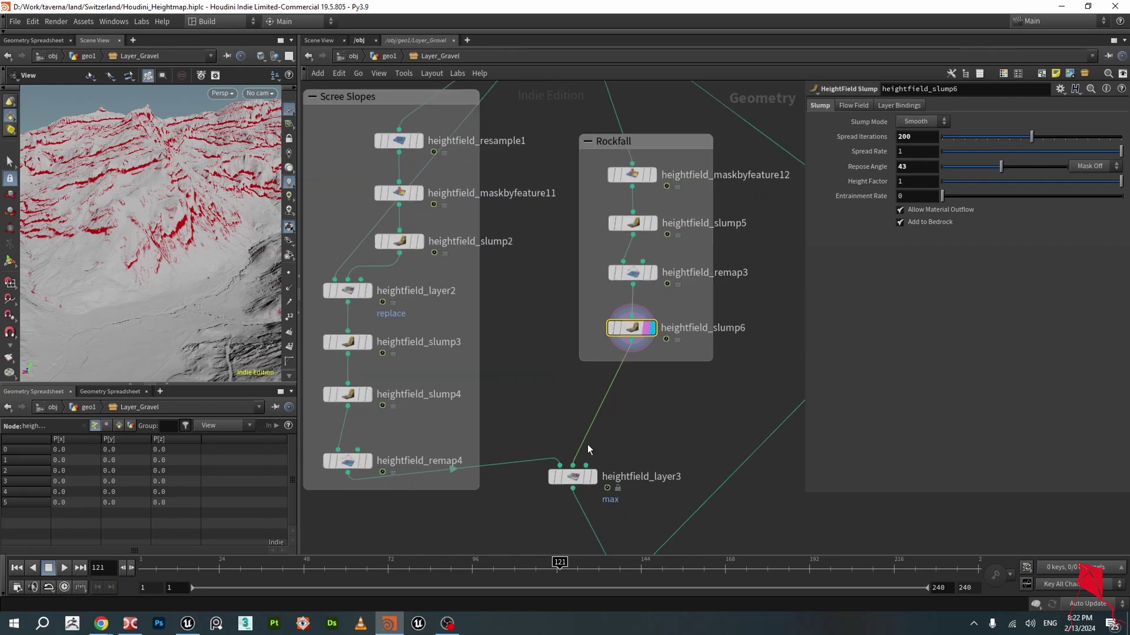
left_click(595, 480)
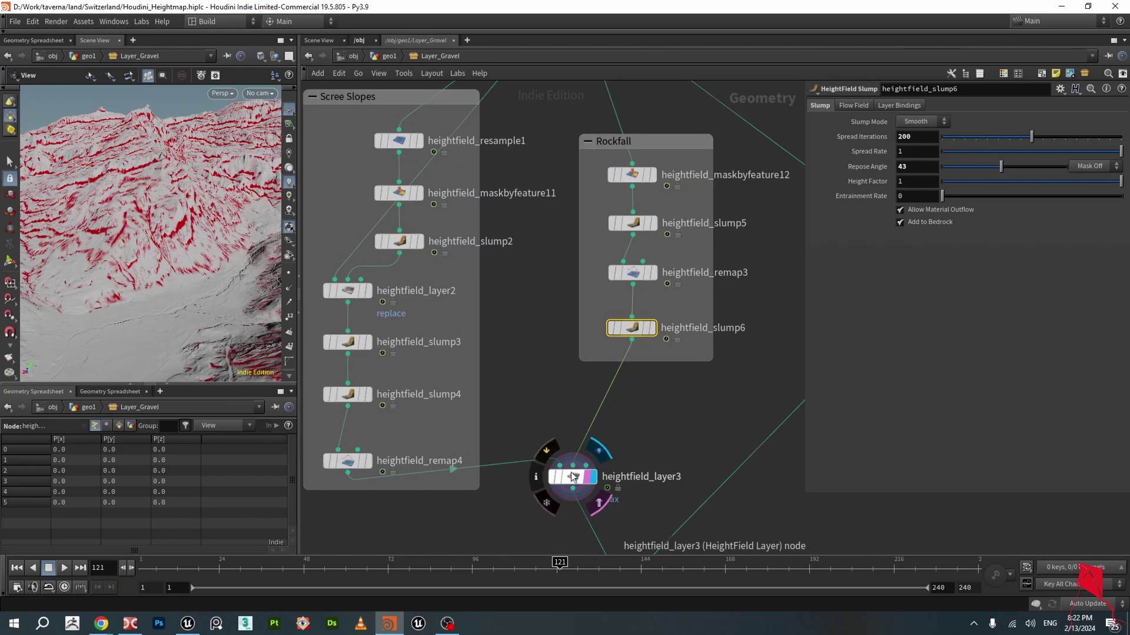
left_click(574, 476)
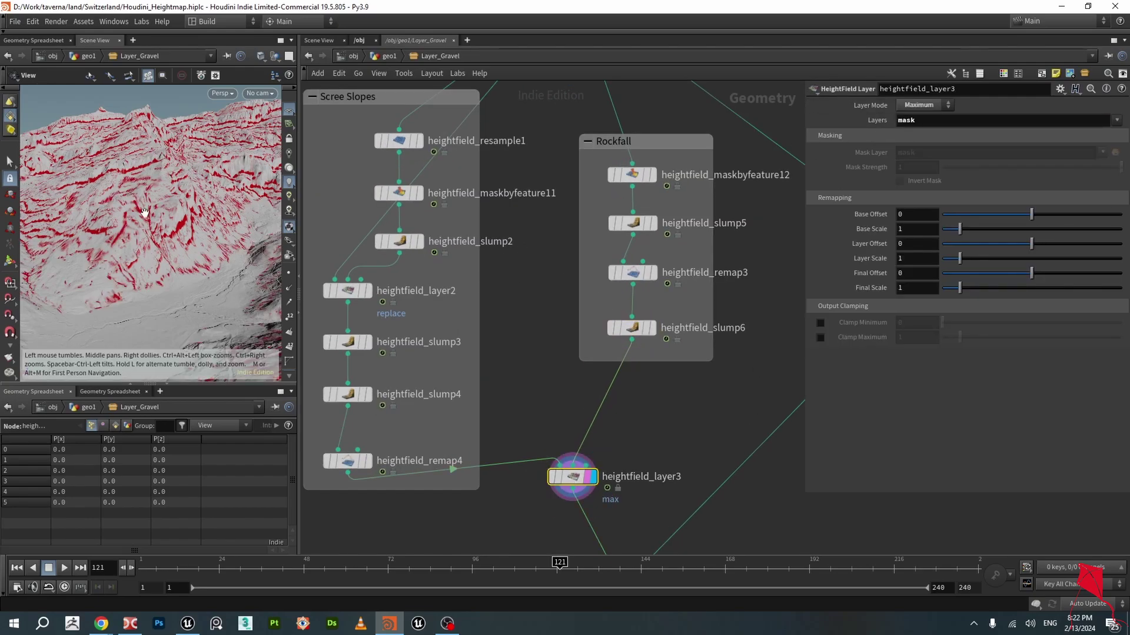
scroll(136, 210, "down", 1)
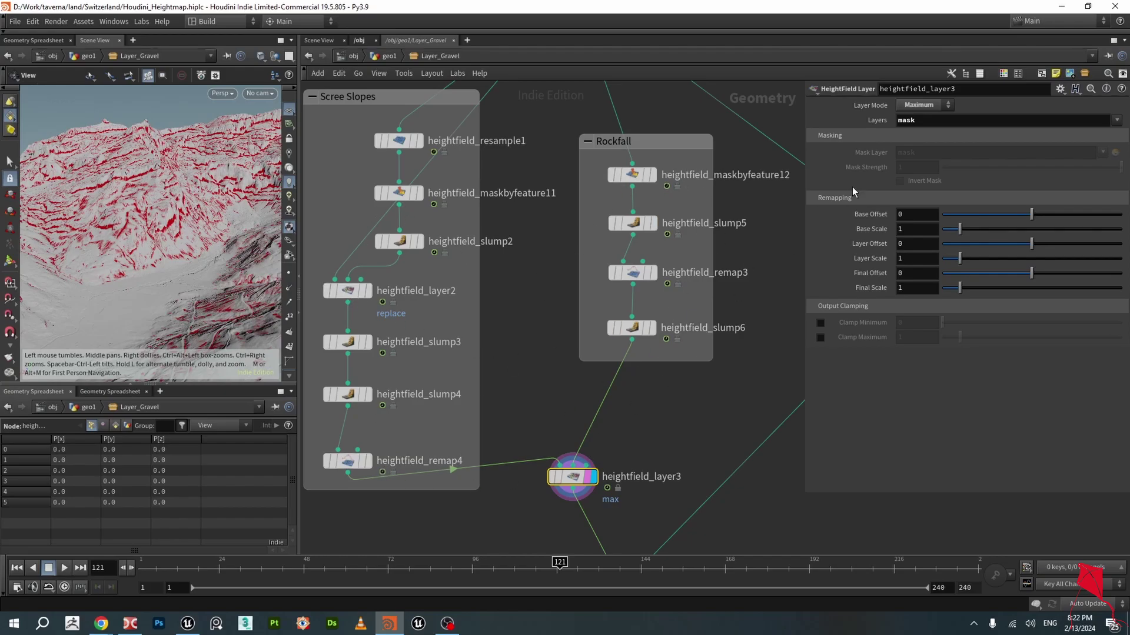
scroll(197, 207, "up", 2)
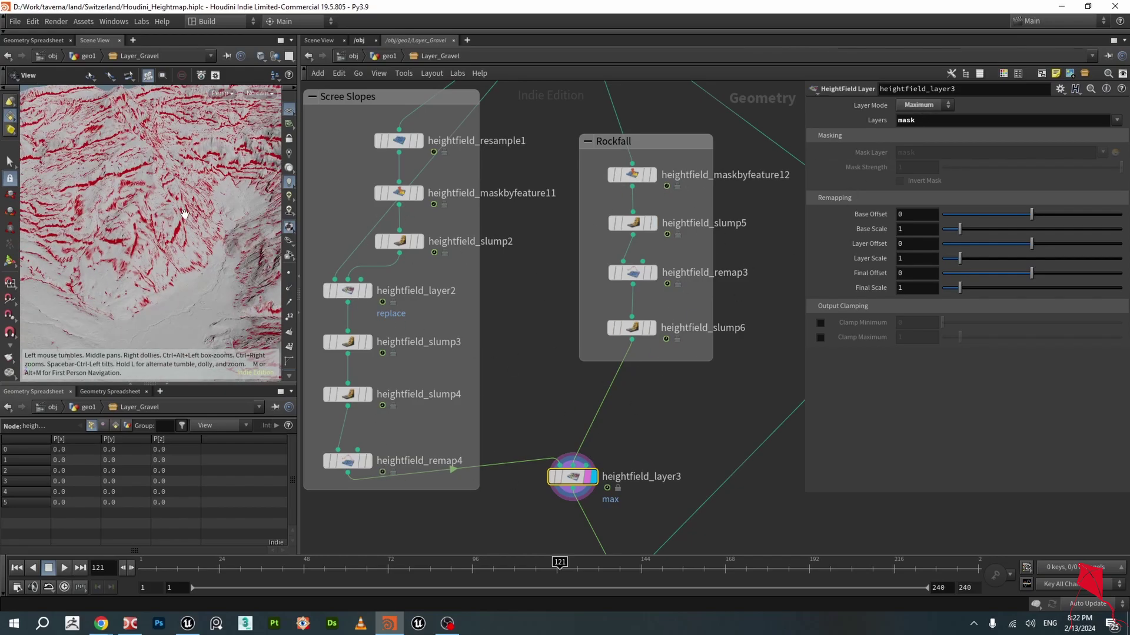
left_click_drag(180, 225, 226, 213)
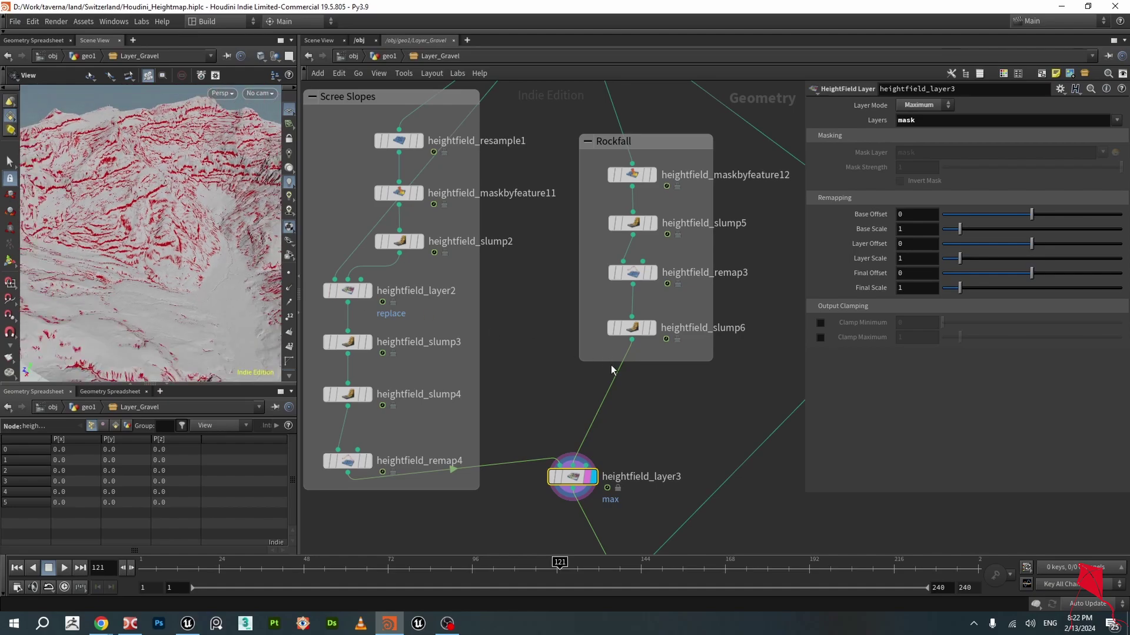
- Display and select heightfield_maskbyfeature13 in Eroded Hilltops and examine its mask up close on the mountain slopes
scroll(616, 369, "down", 3)
middle_click_drag(683, 372, 557, 389)
scroll(682, 313, "up", 3)
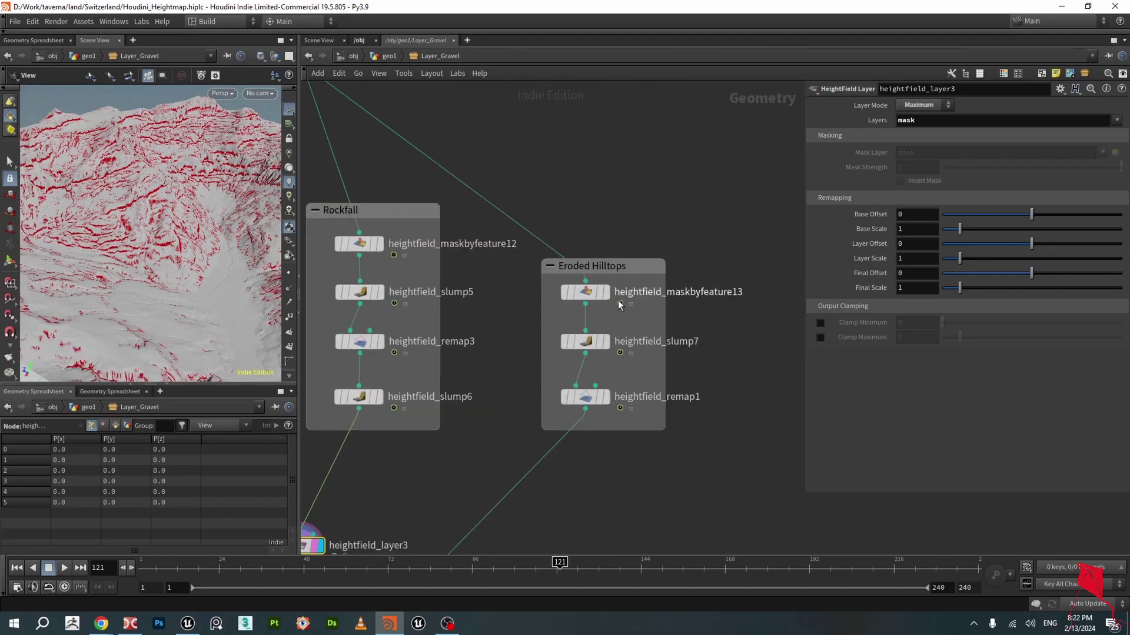
mouse_move(596, 294)
left_click(609, 266)
left_click(590, 298)
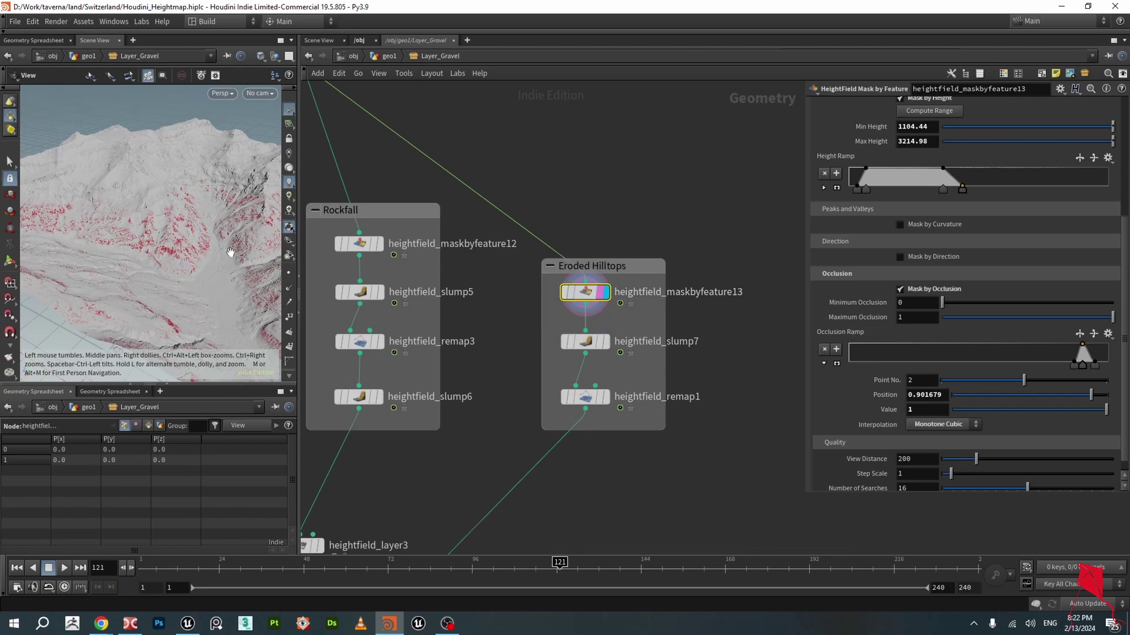
scroll(232, 253, "up", 4)
left_click_drag(224, 253, 150, 237)
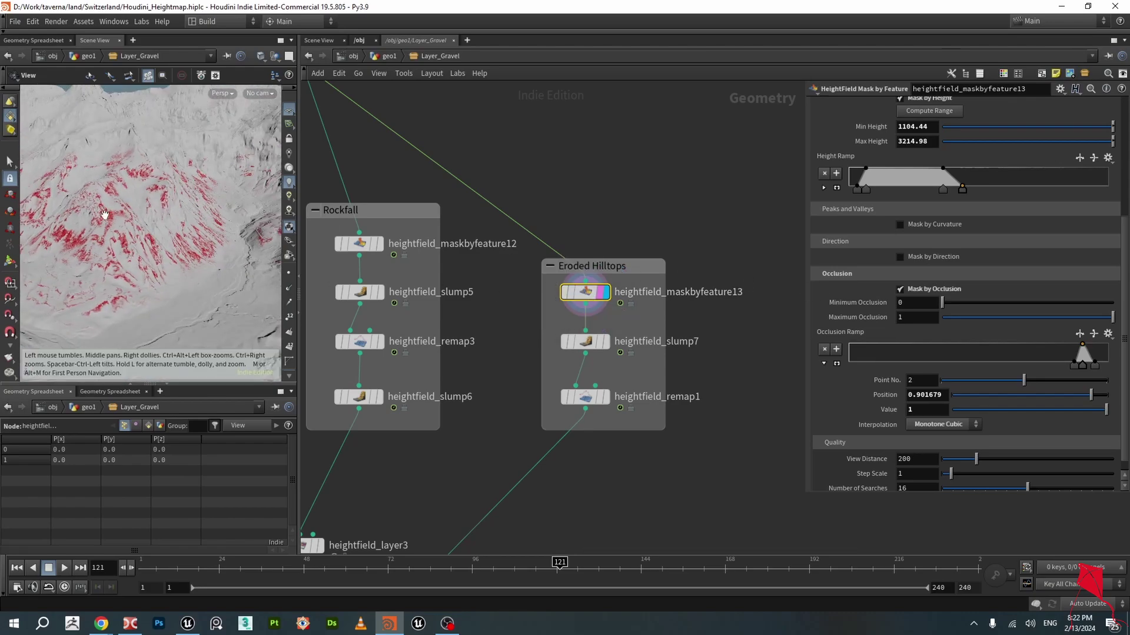
scroll(122, 277, "up", 4)
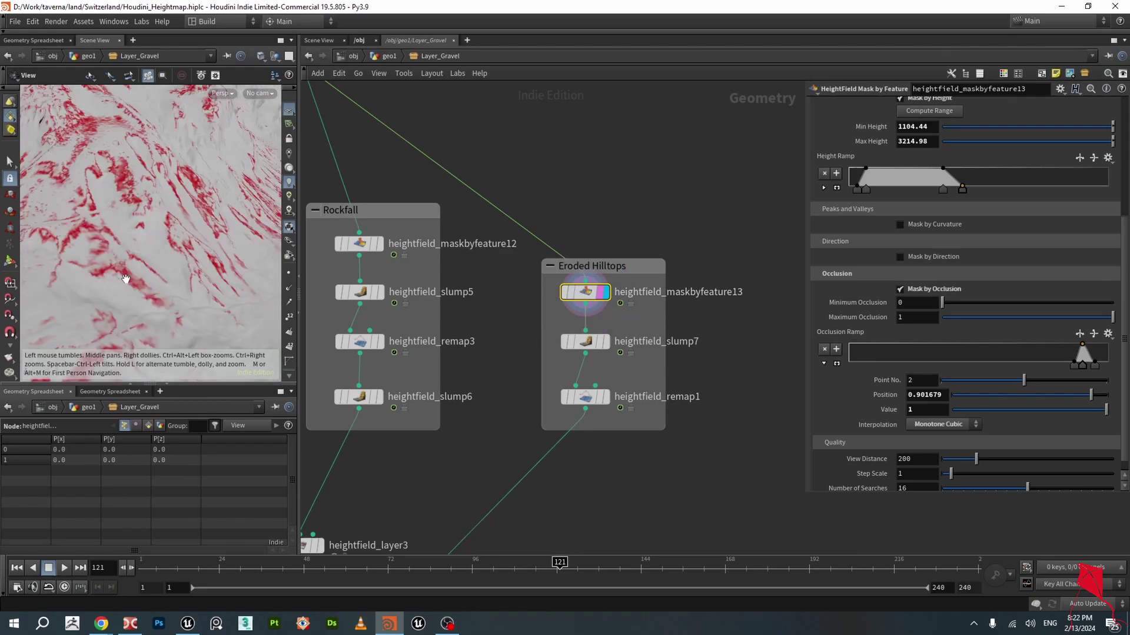
- Expand the height and slope ramp controls of heightfield_maskbyfeature13 and examine the slope angle limits and the slope ramp's third point
left_click(823, 188)
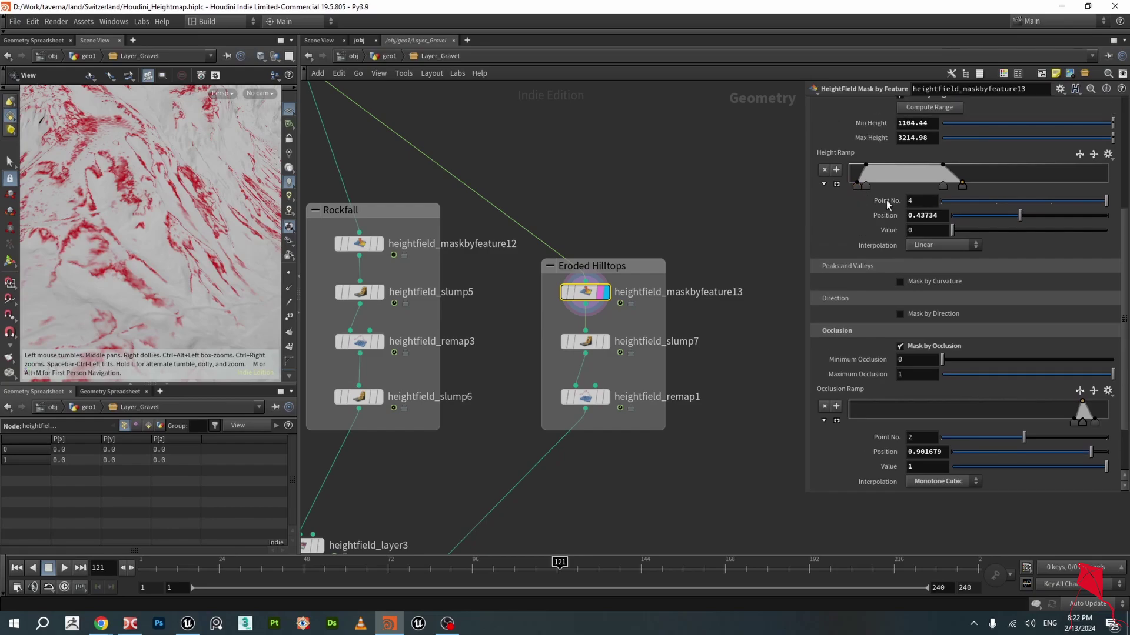
scroll(936, 182, "up", 7)
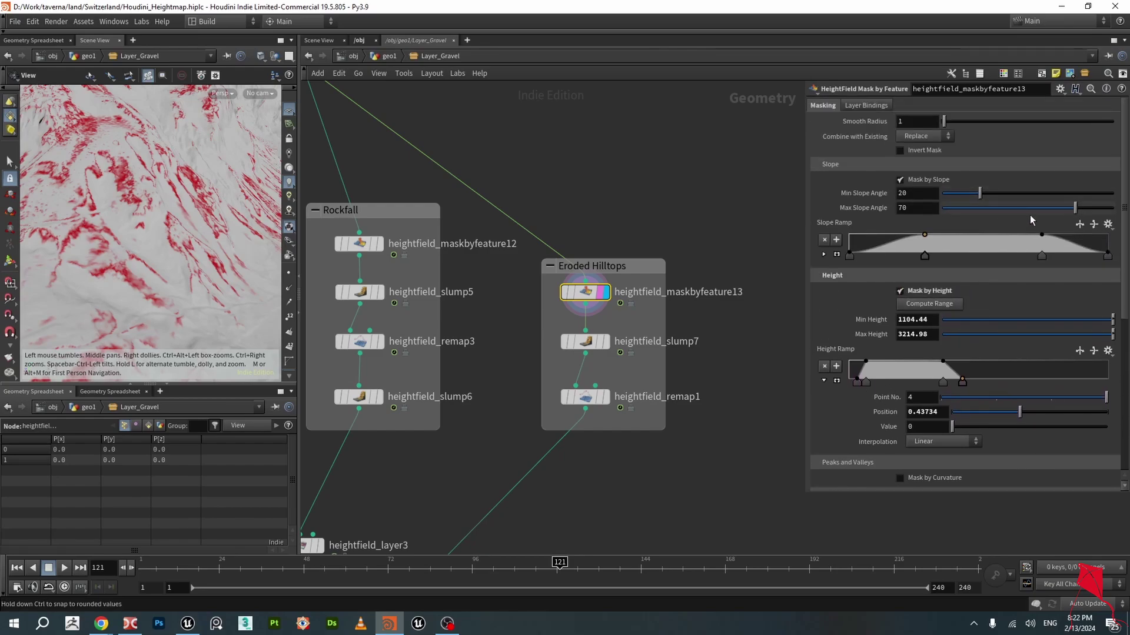
left_click(824, 254)
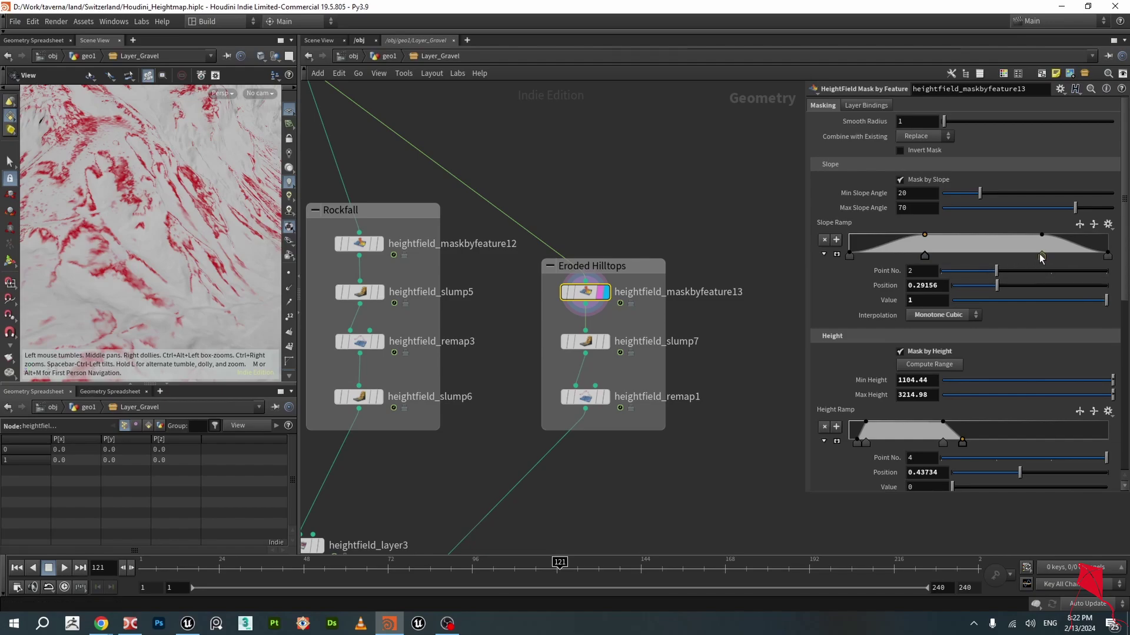
left_click(1040, 255)
scroll(994, 278, "down", 2)
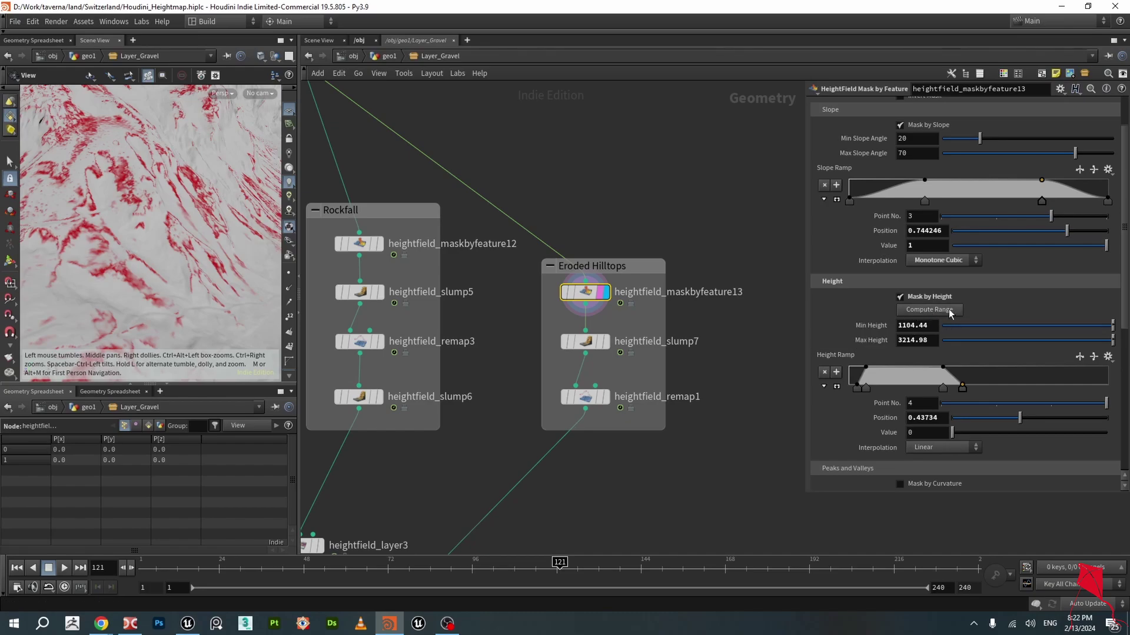
- Inspect each of the four height ramp points of heightfield_maskbyfeature13 in turn
left_click(856, 388)
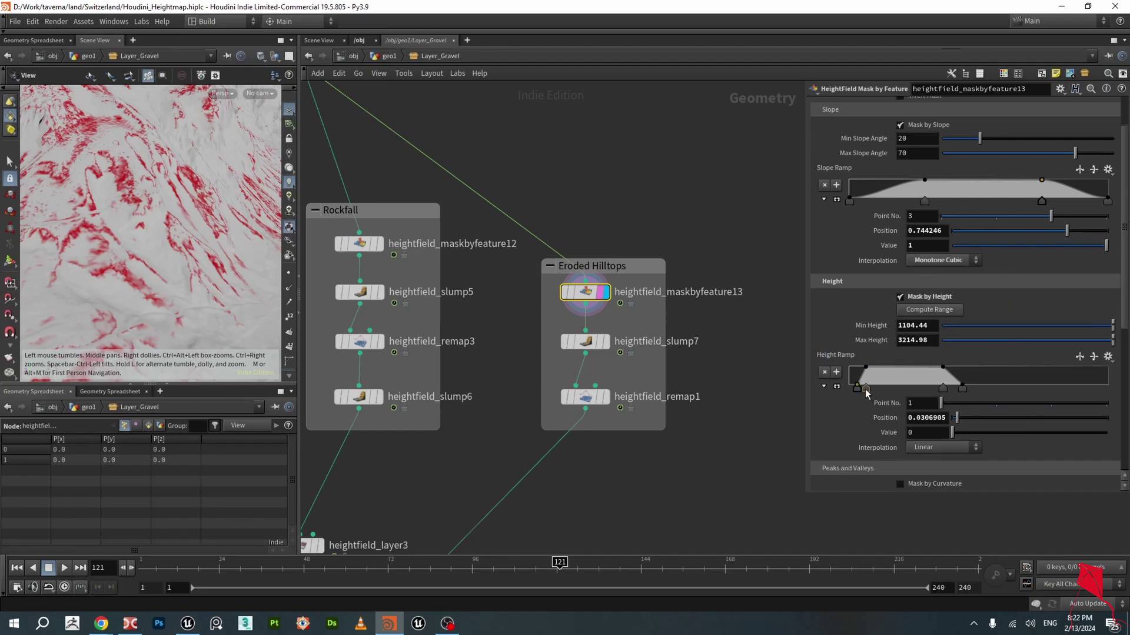
left_click(866, 389)
left_click(943, 389)
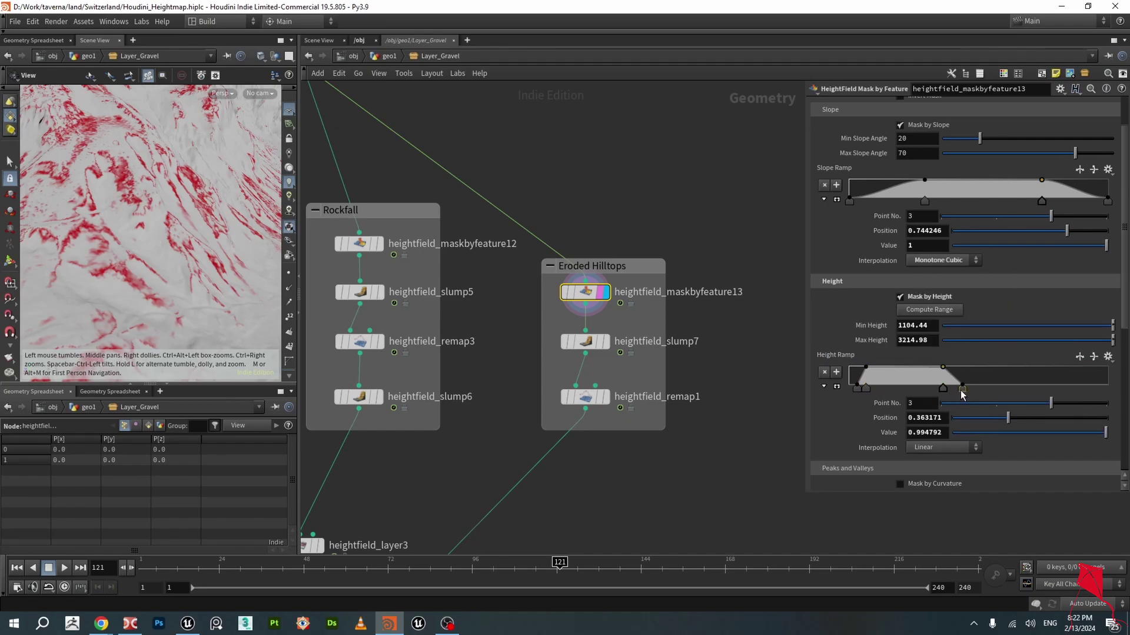
left_click(962, 389)
- Examine the Mask by Occlusion settings of heightfield_maskbyfeature13 and inspect the last point of the occlusion ramp
scroll(855, 397, "down", 5)
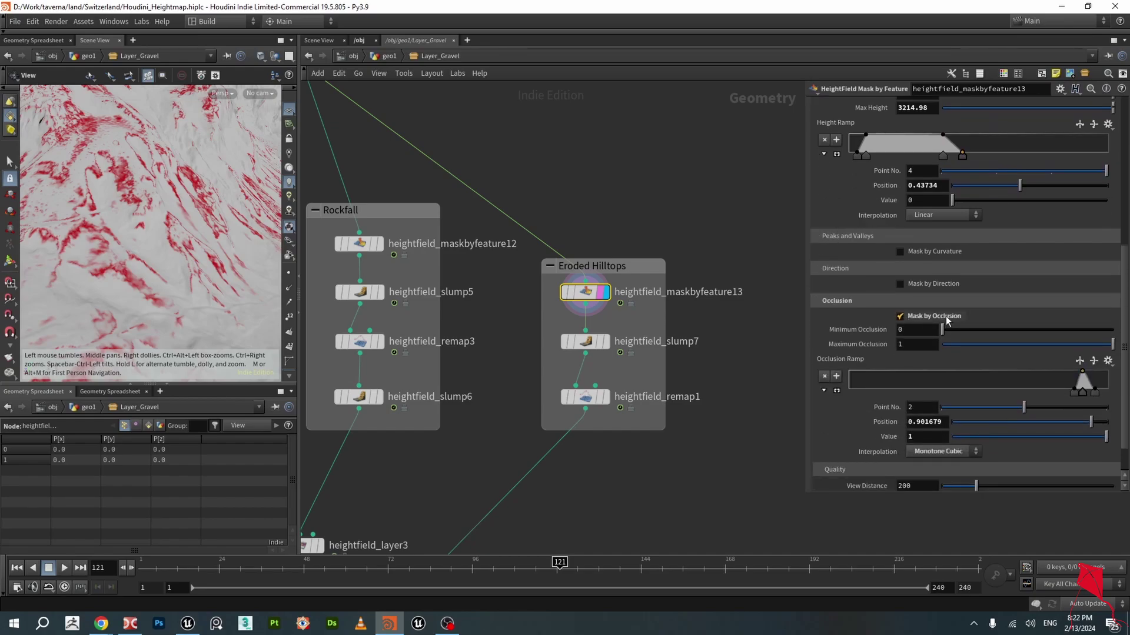
scroll(953, 317, "down", 1)
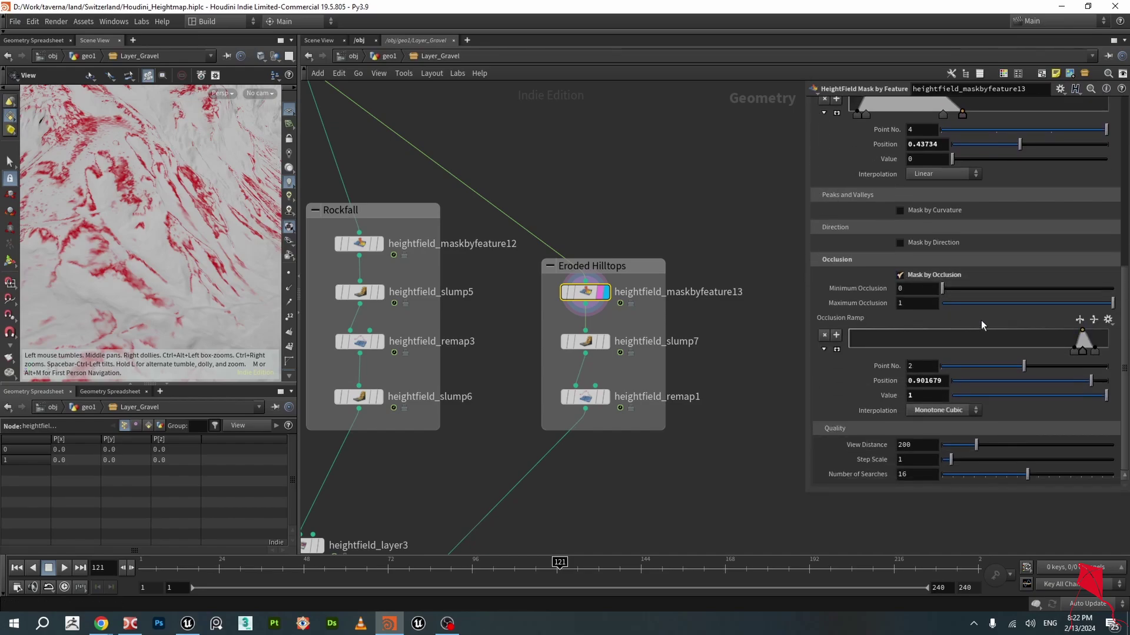
left_click(1095, 352)
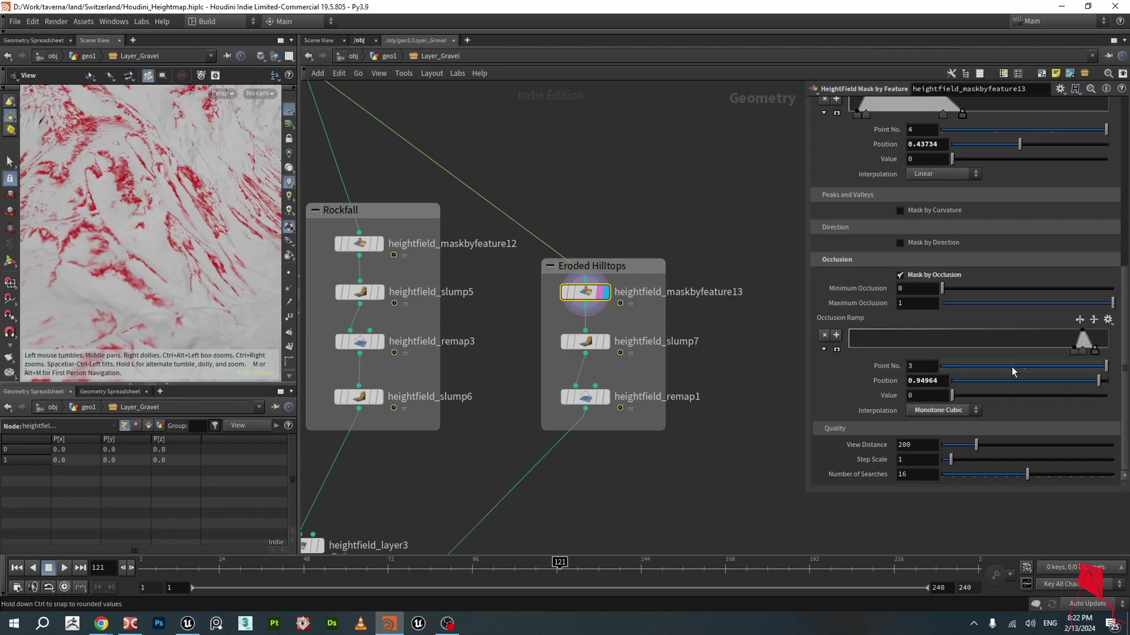
scroll(1011, 366, "up", 3)
- Select and display heightfield_slump7 in Eroded Hilltops and examine its smoothed mask along with its Slump settings
scroll(182, 250, "down", 1)
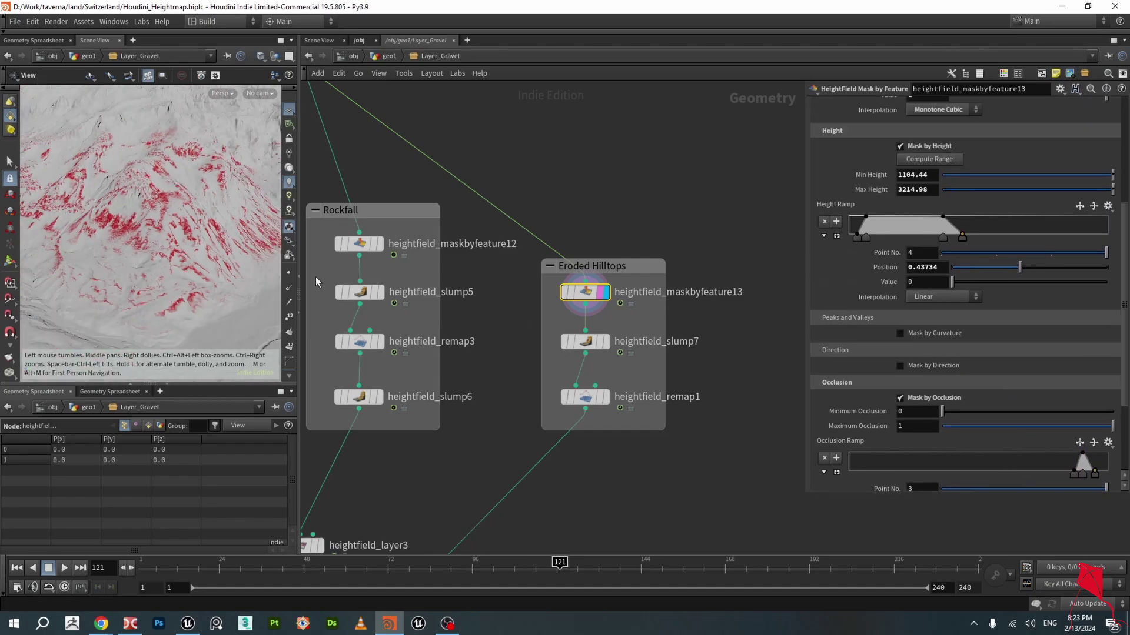
left_click(608, 347)
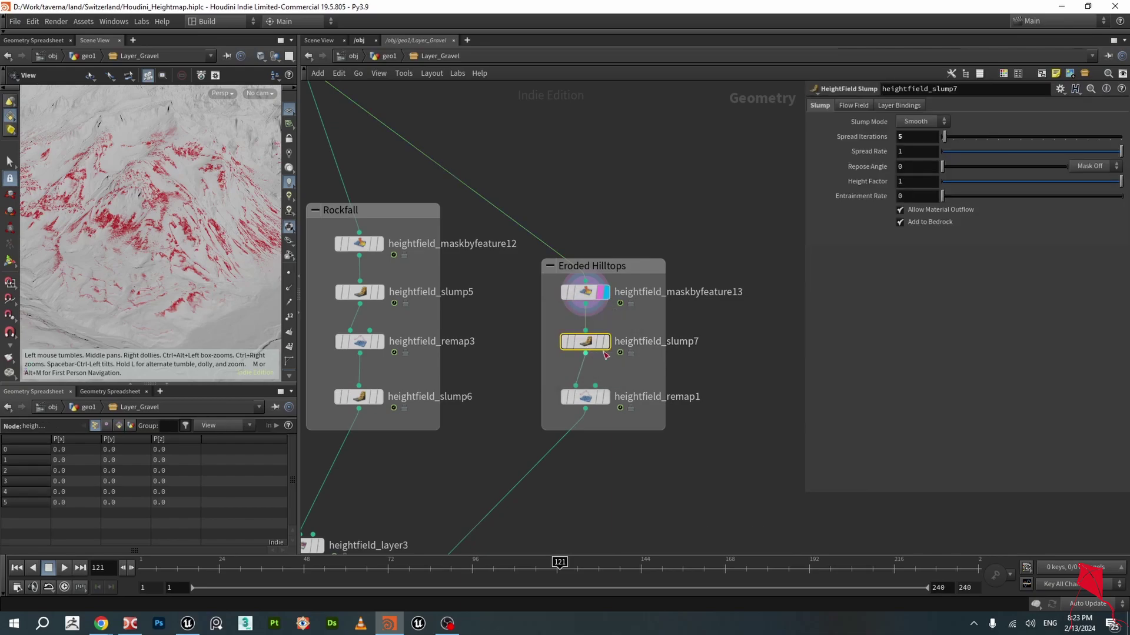
left_click(606, 342)
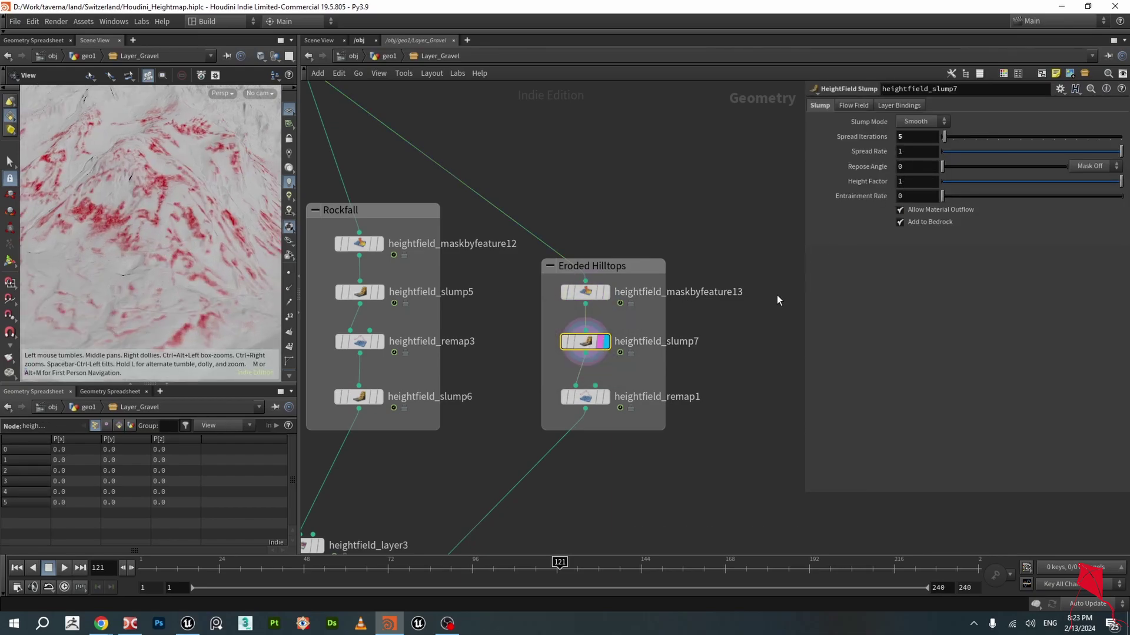
- Display and select heightfield_remap1 in Eroded Hilltops and examine its mask up close together with both points of its remap ramp
left_click(605, 397)
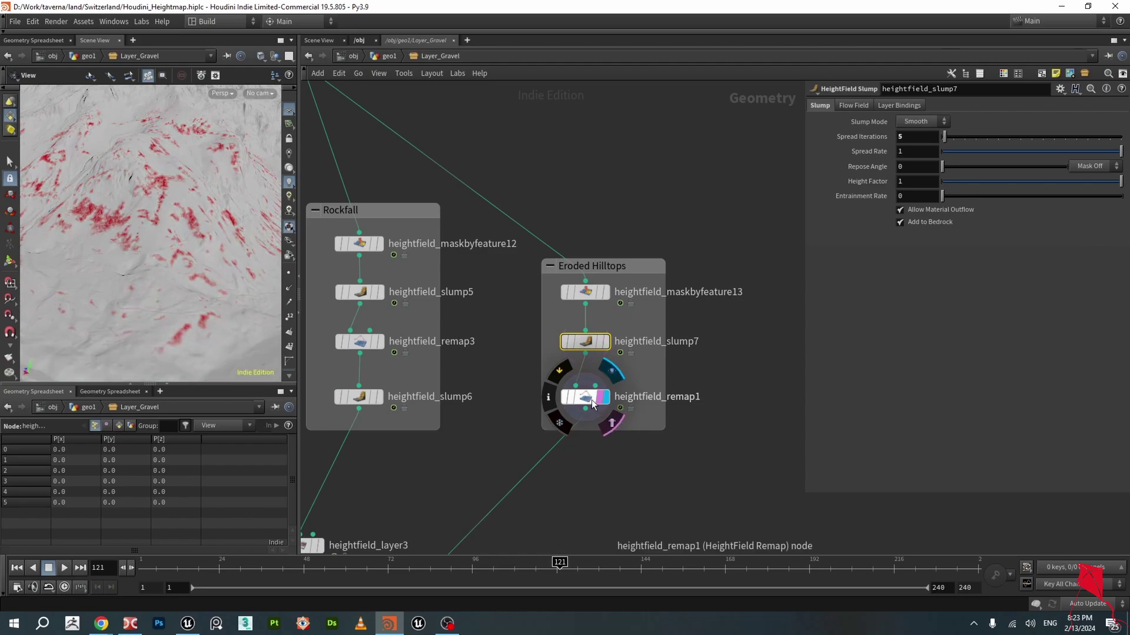
left_click(592, 404)
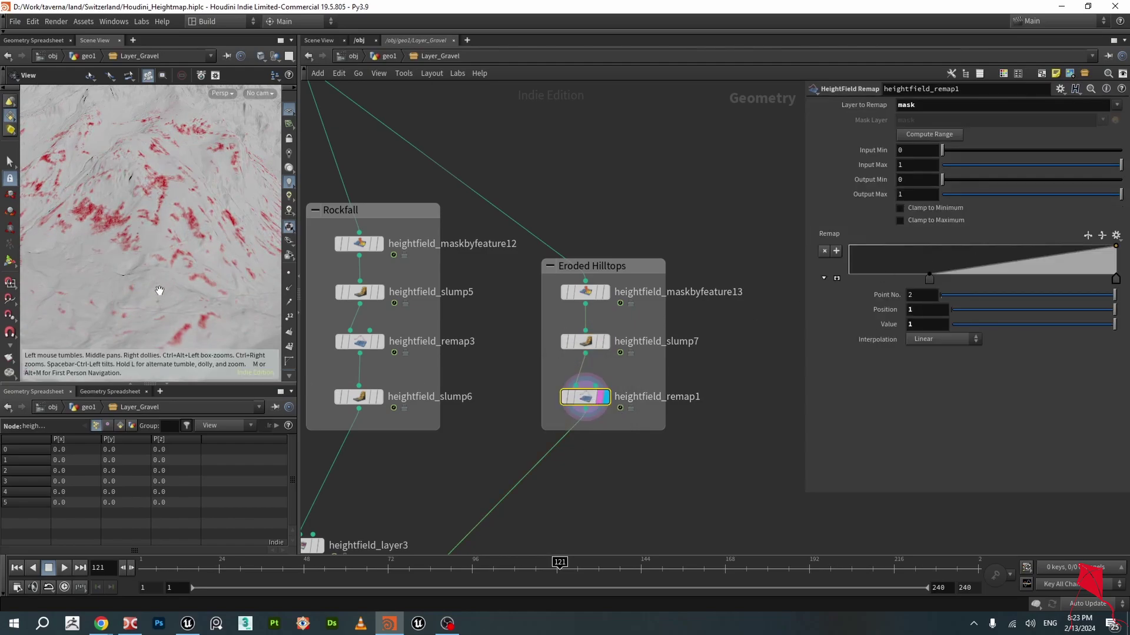
right_click_drag(159, 290, 206, 320)
left_click_drag(206, 320, 166, 266)
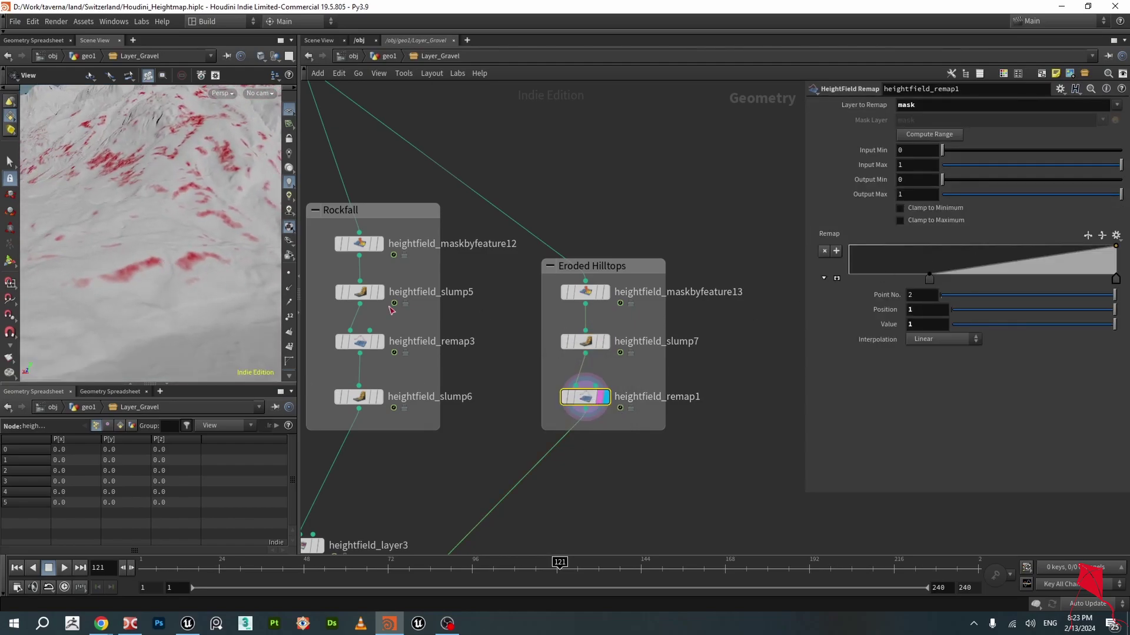
left_click(930, 277)
left_click(1114, 281)
- Display and select heightfield_layer3 again and compare its combined mask on the terrain with the Eroded Hilltops mask
scroll(553, 344, "down", 4)
middle_click_drag(503, 471, 584, 358)
scroll(585, 357, "up", 2)
scroll(585, 358, "up", 1)
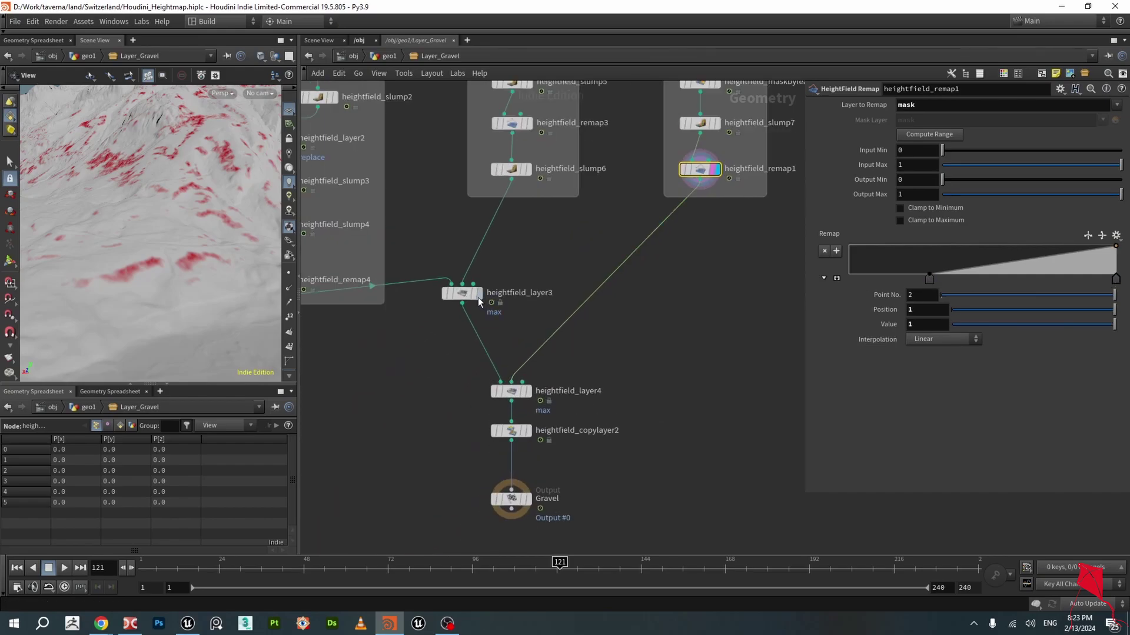
left_click(477, 295)
scroll(553, 309, "down", 2)
scroll(471, 274, "down", 3)
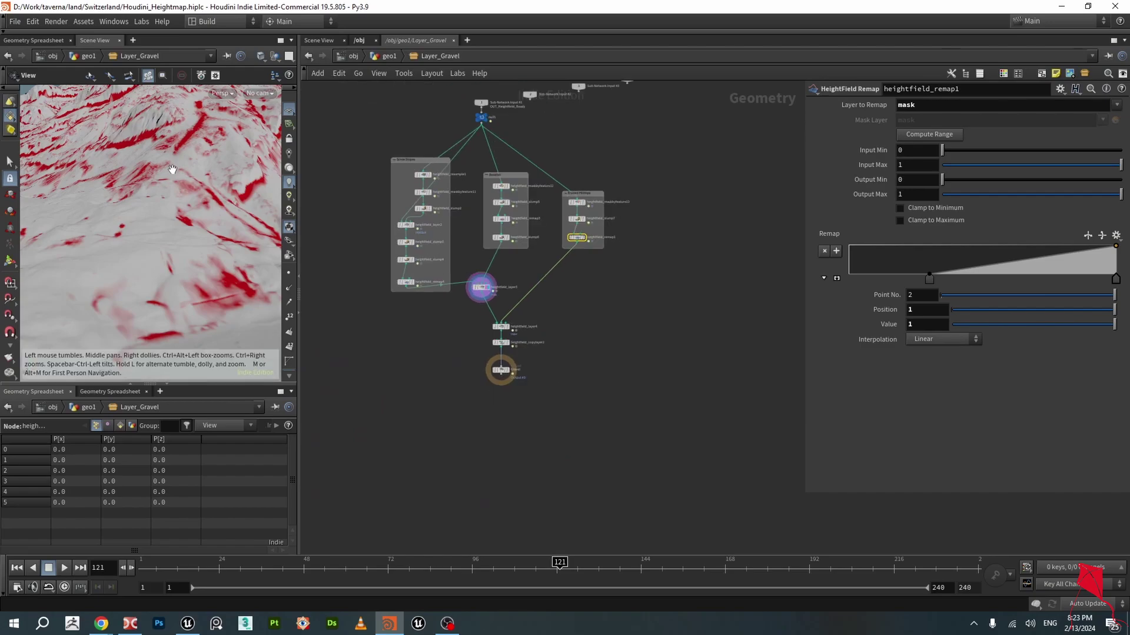
scroll(175, 184, "down", 4)
scroll(570, 300, "up", 1)
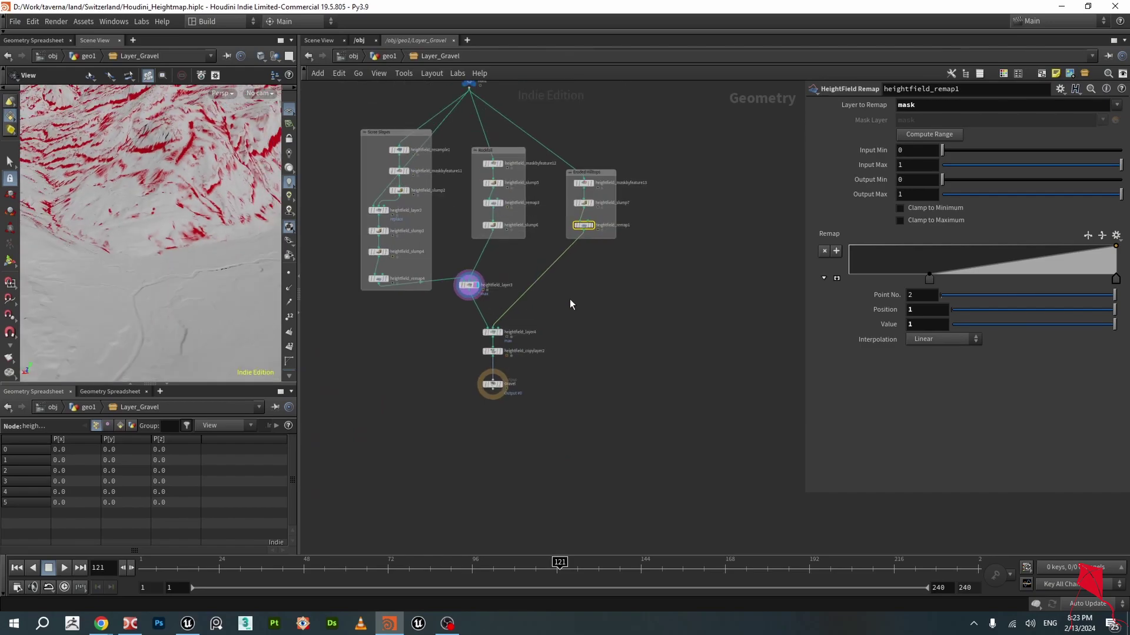
left_click(470, 286)
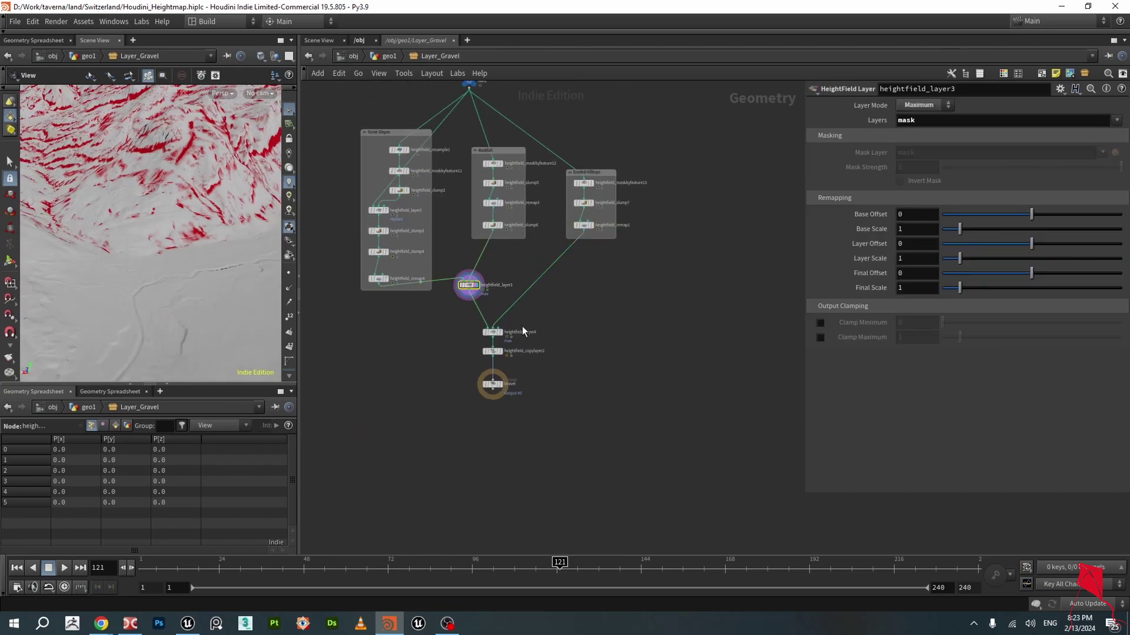
- Display and select heightfield_layer4 and examine how it adds the Eroded Hilltops mask, including its layer mode
scroll(506, 333, "up", 2)
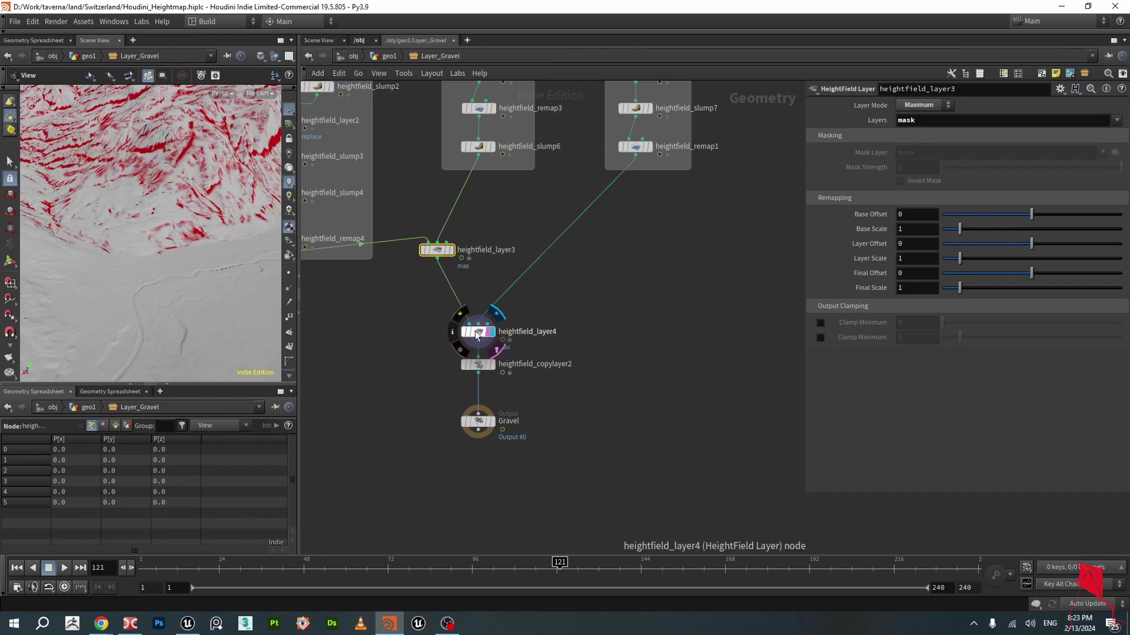
left_click(489, 331)
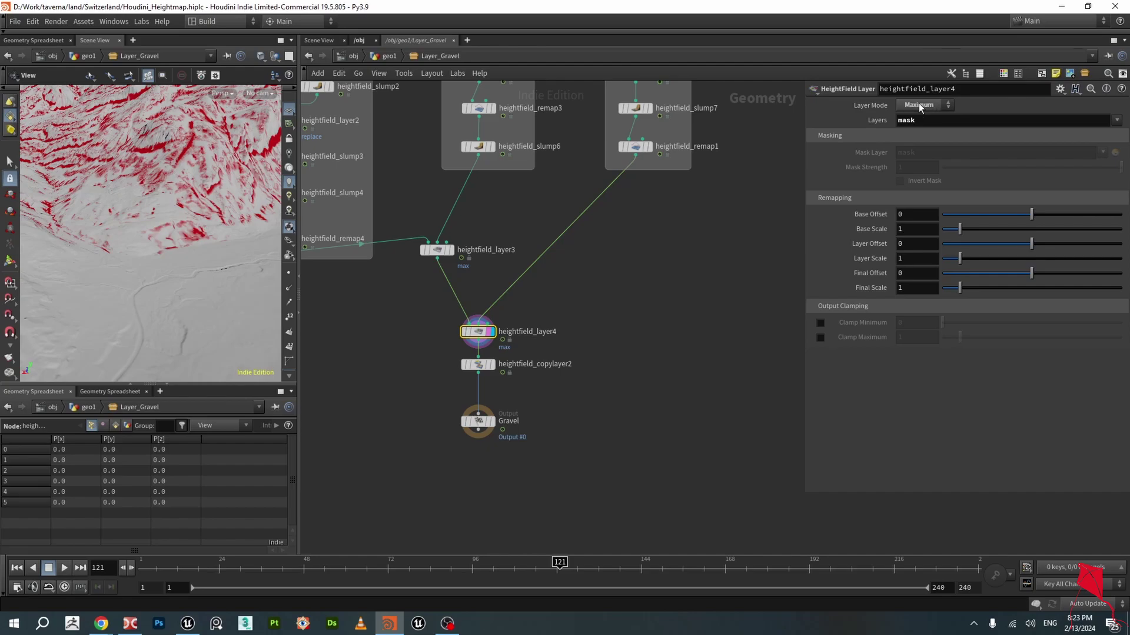
scroll(372, 329, "up", 1)
scroll(207, 223, "down", 3)
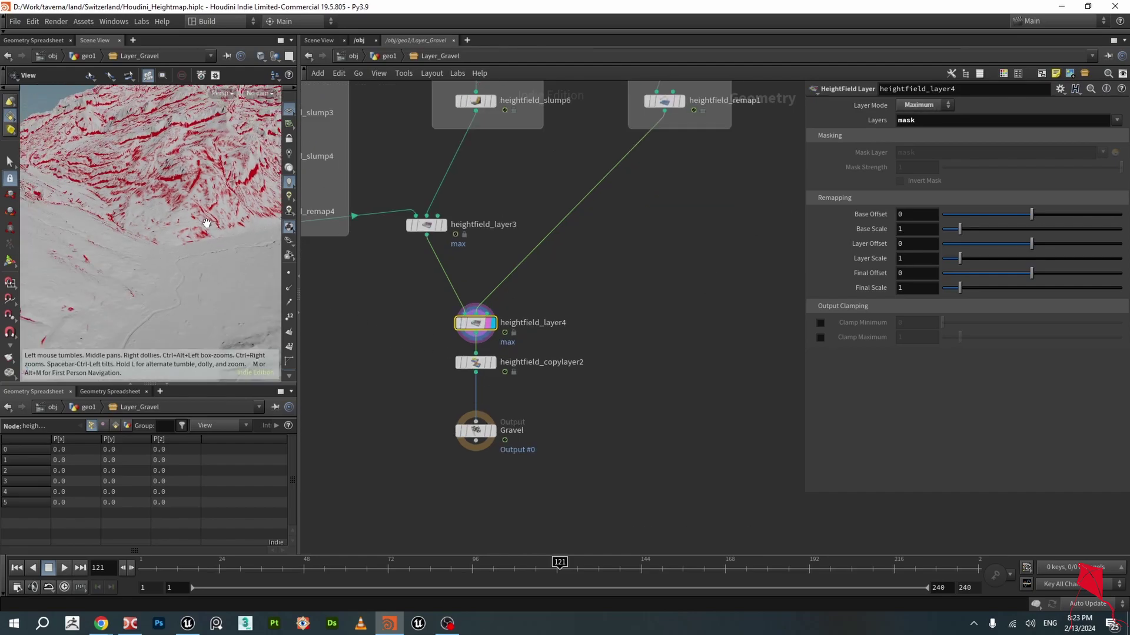
left_click_drag(228, 153, 181, 235)
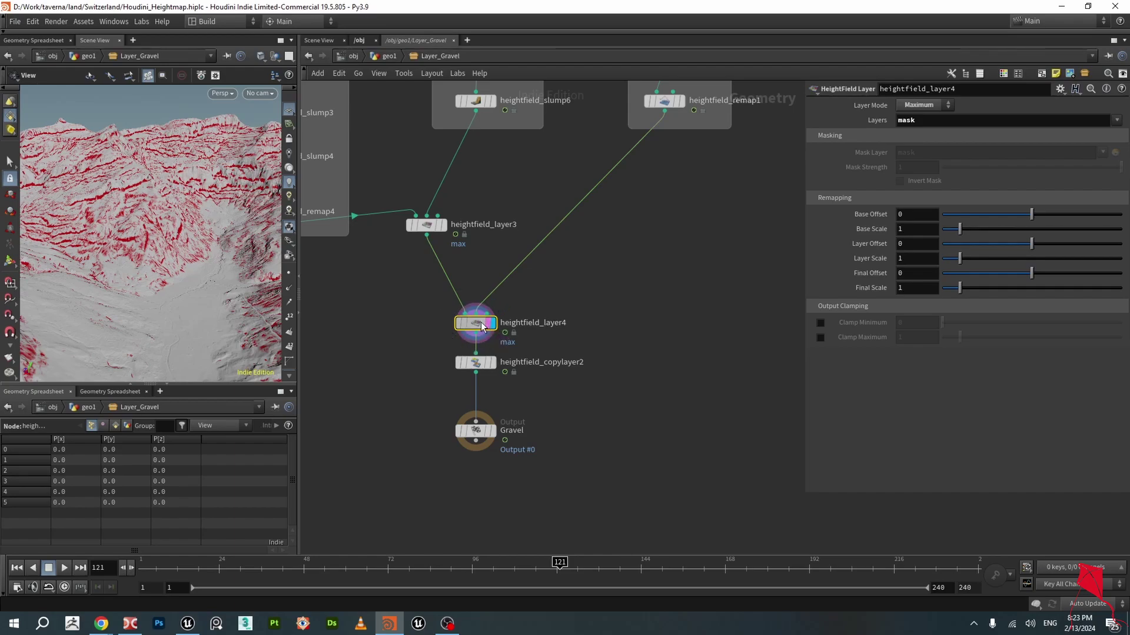
- Select and display heightfield_copylayer2 and examine its source and destination layers and the full gravel mask on the terrain
left_click(476, 363)
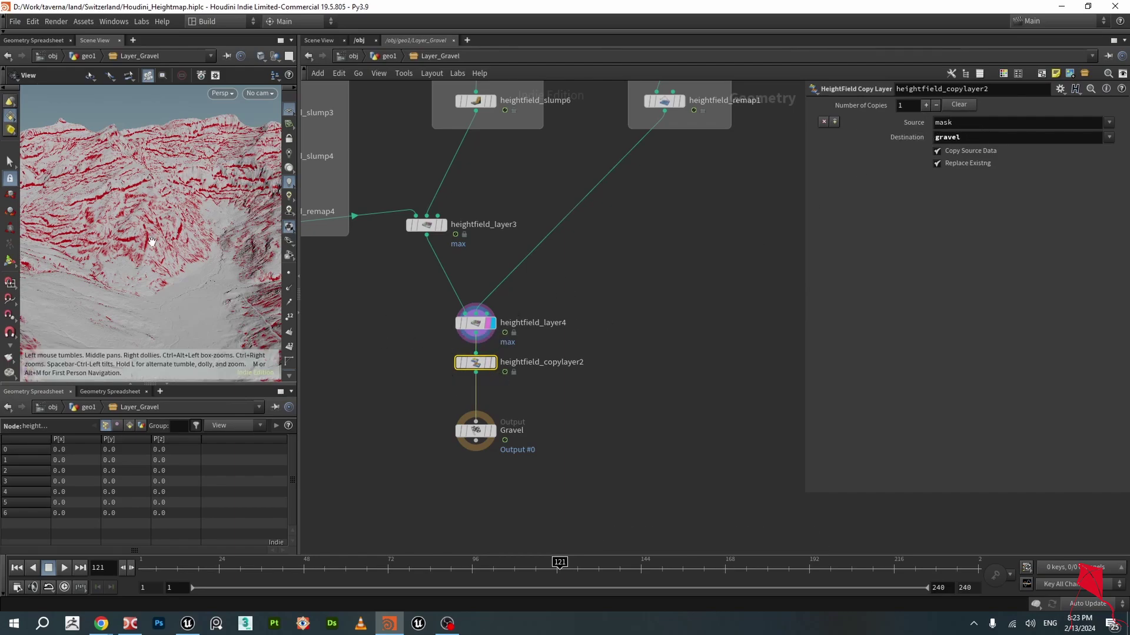
scroll(453, 389, "up", 3)
left_click(510, 352)
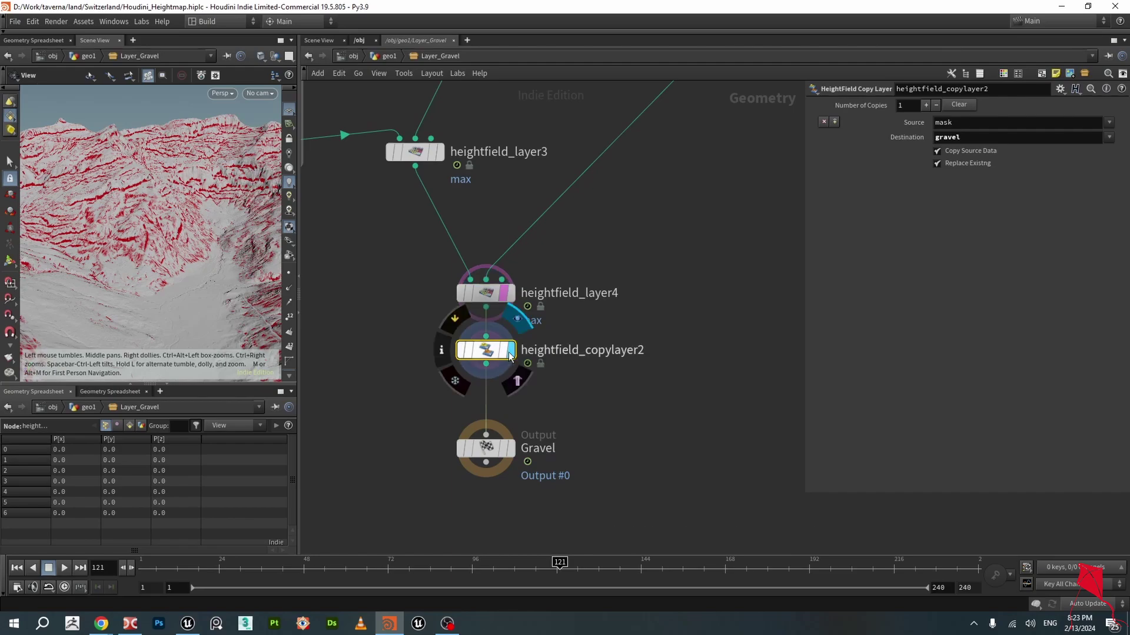
scroll(230, 271, "down", 3)
left_click_drag(217, 273, 259, 297)
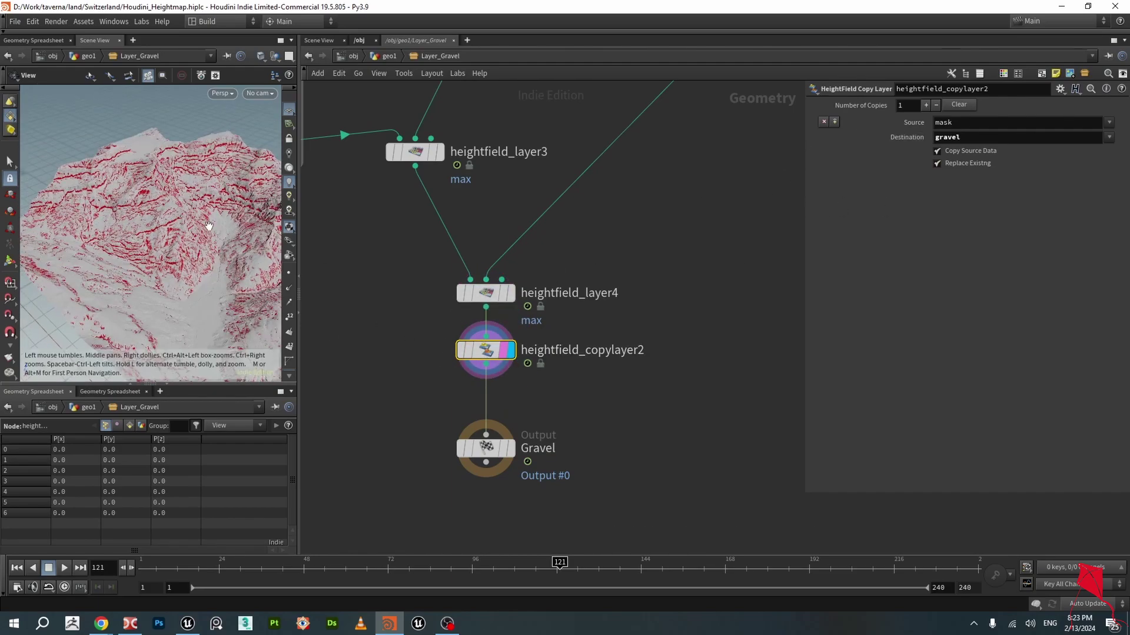
- Check the Gravel output node, return to the geo1 network and inspect the export settings of Lanscape_Layer_Gravel
left_click(486, 448)
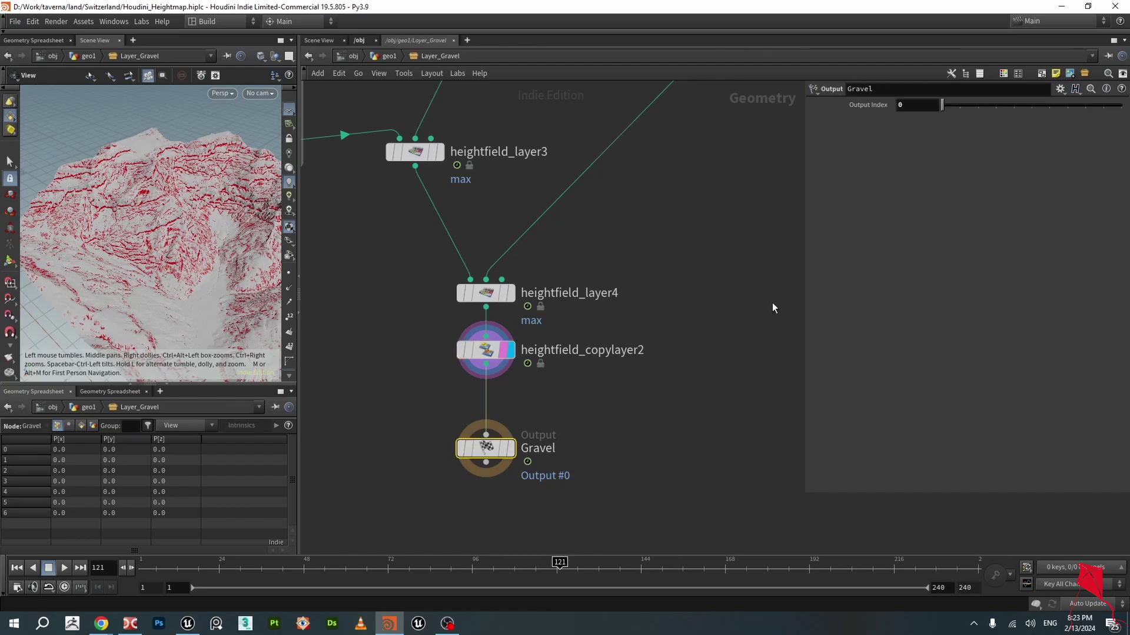
left_click(389, 56)
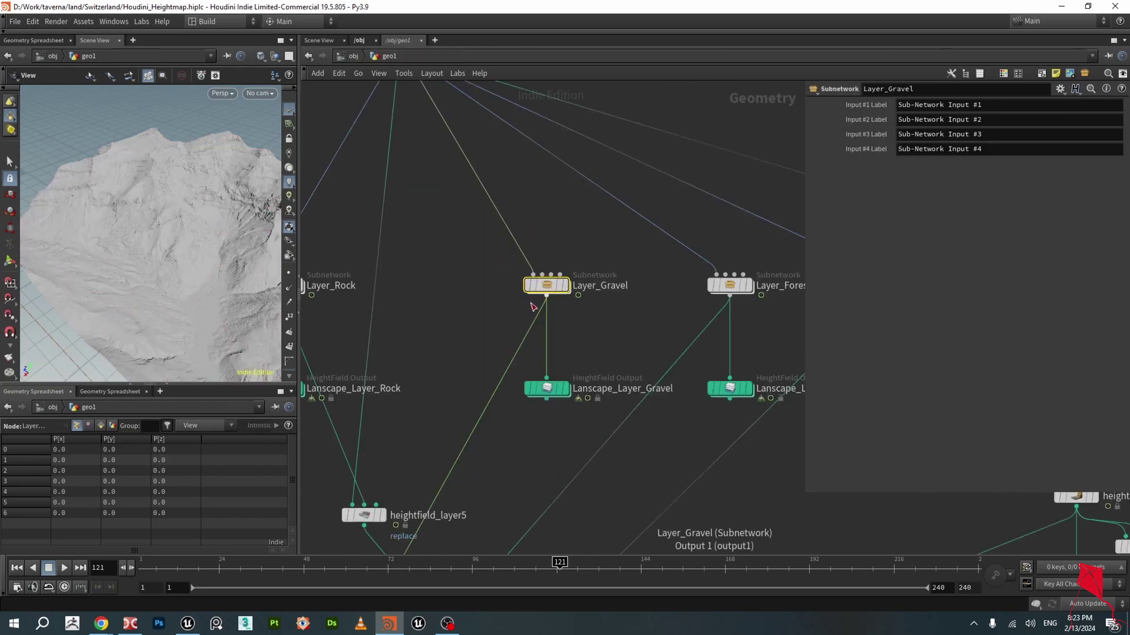
middle_click_drag(615, 474, 513, 419)
scroll(513, 419, "up", 1)
left_click(429, 324)
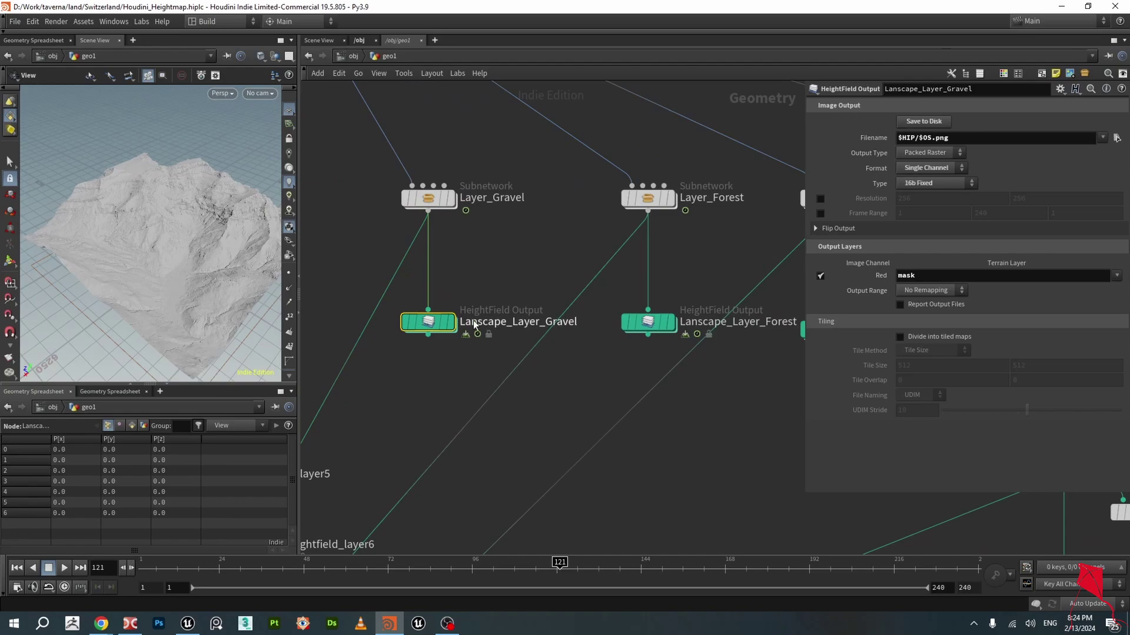
- Open the Layer_Dirt subnetwork in geo1 and bring its whole node network into view
scroll(621, 316, "down", 2)
middle_click_drag(669, 289, 460, 304)
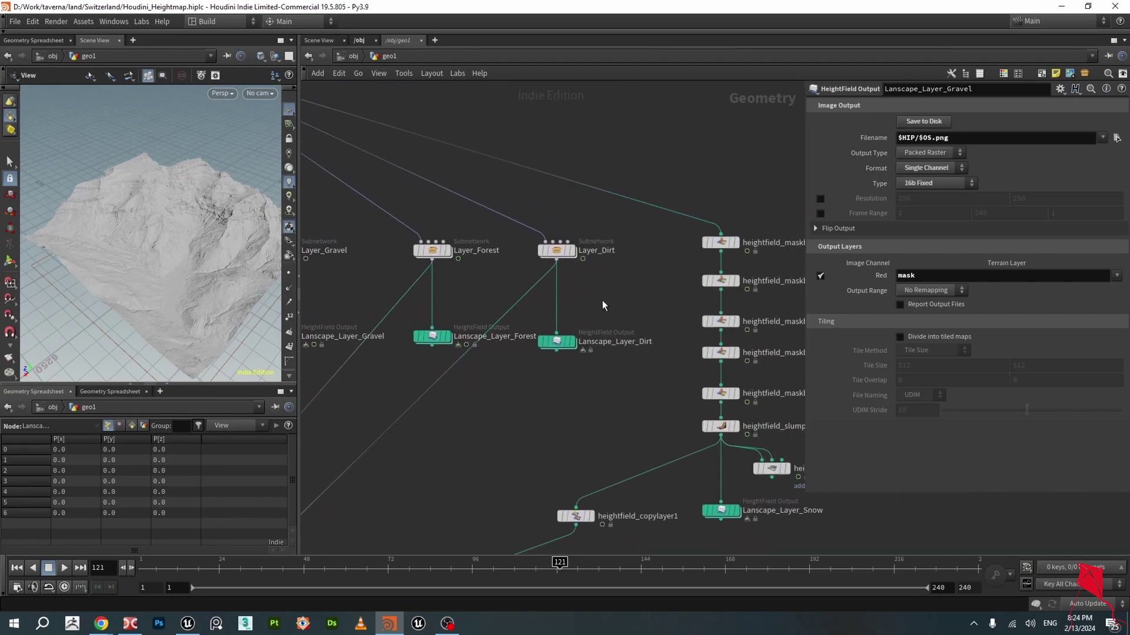
scroll(602, 300, "up", 1)
double_click(546, 243)
scroll(669, 318, "down", 2)
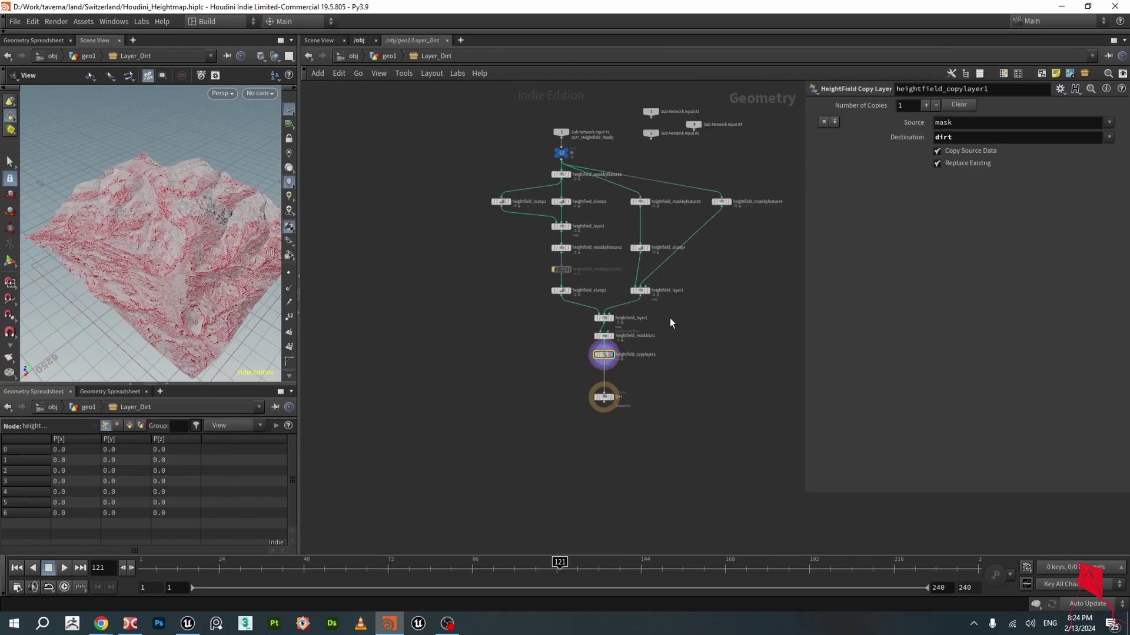
- Display the IN null of Layer_Dirt to view the unmasked source terrain
middle_click_drag(669, 317, 649, 393)
scroll(553, 223, "up", 7)
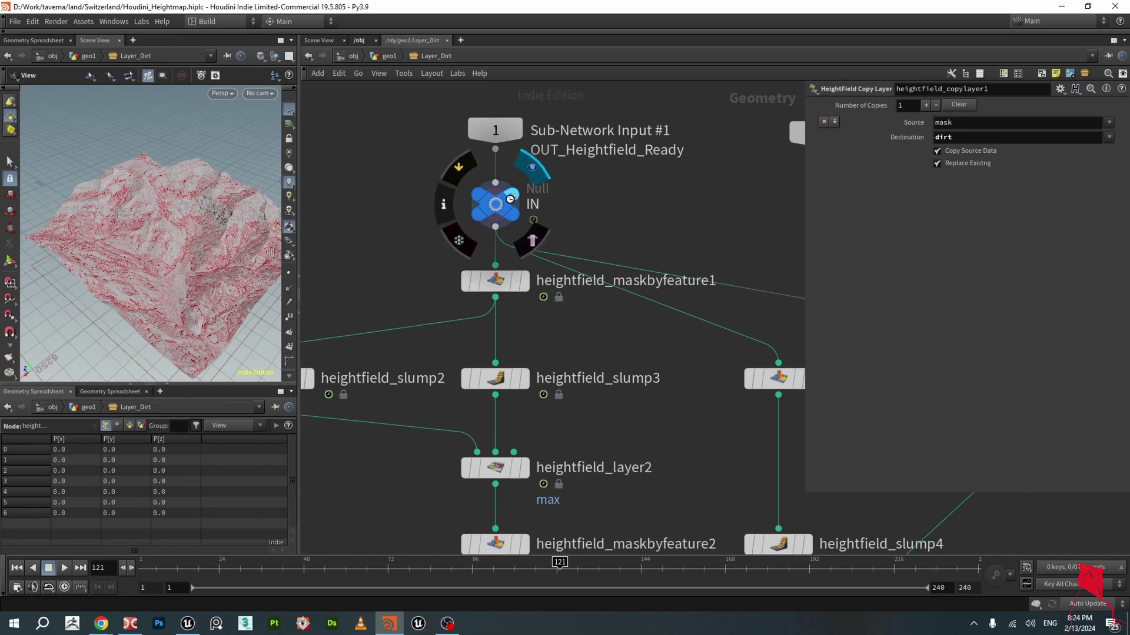
left_click(516, 213)
scroll(517, 213, "up", 1)
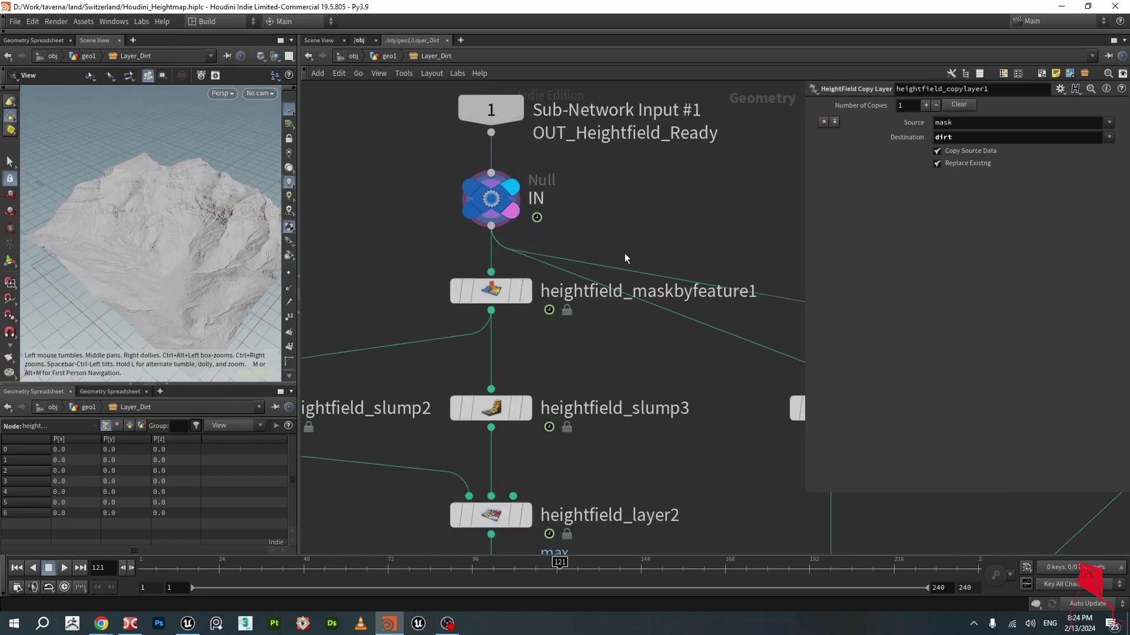
- Display and select heightfield_maskbyfeature1 and examine its Invert Mask setting and the mask it puts on the terrain
scroll(595, 291, "down", 2)
scroll(546, 317, "up", 3)
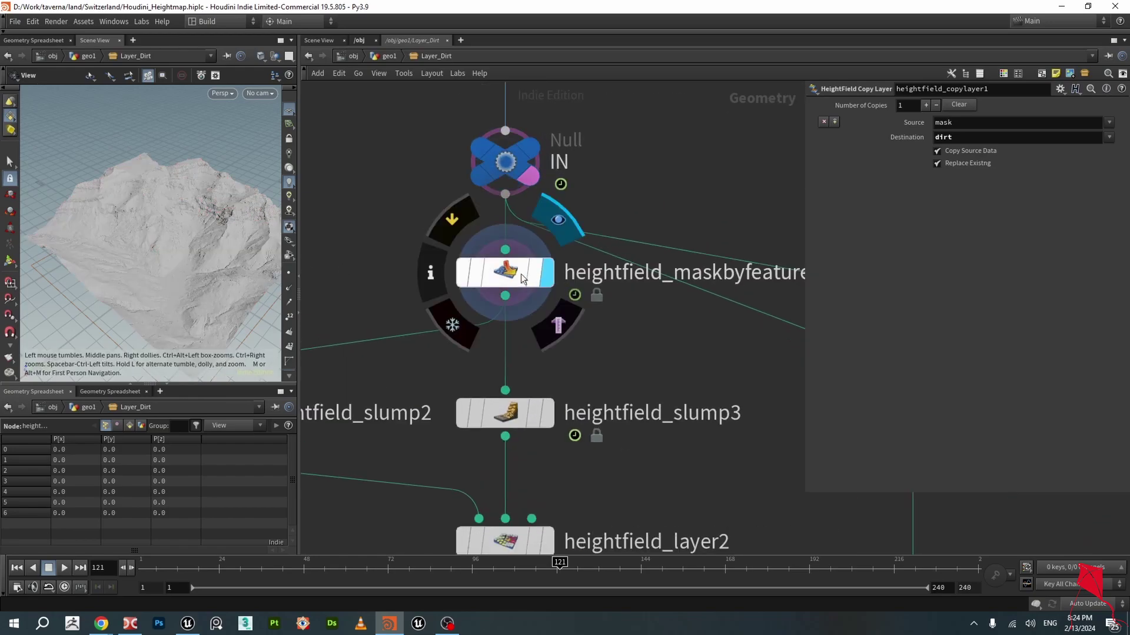
left_click(546, 283)
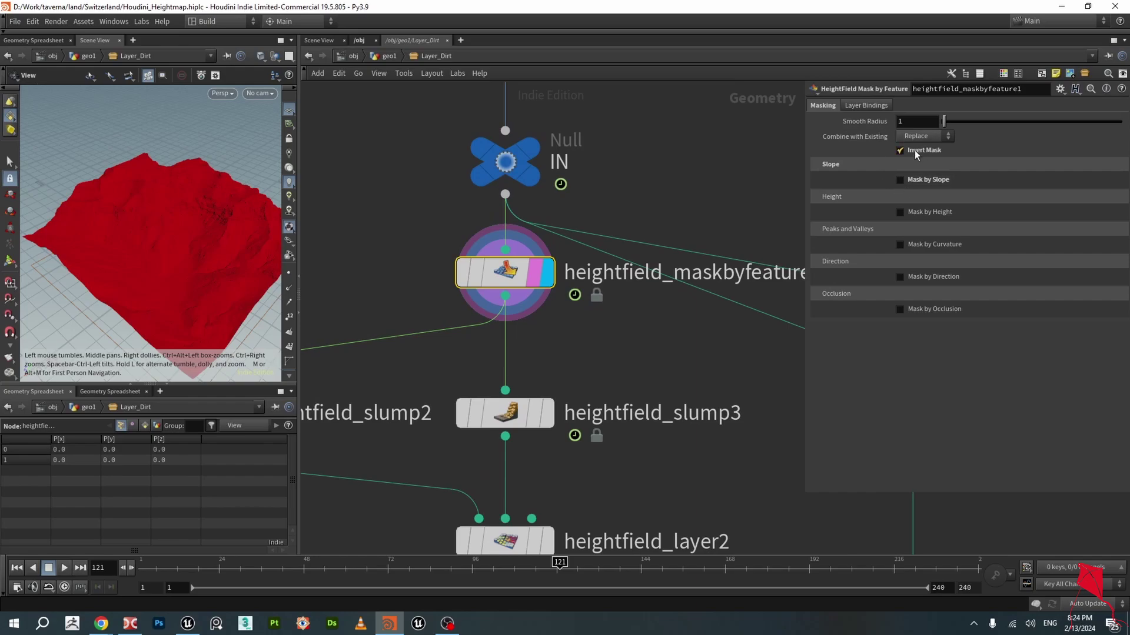
left_click_drag(202, 227, 204, 247)
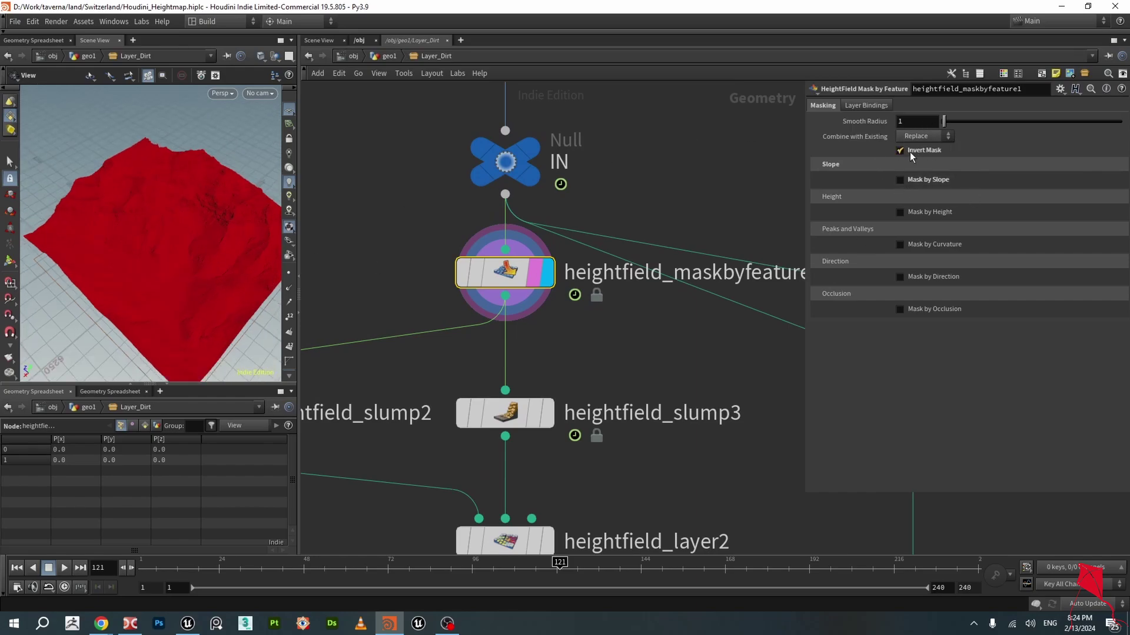
- Select and display heightfield_slump2 and examine its spread iterations and the mask it gathers in the valleys
scroll(591, 241, "down", 4)
middle_click_drag(487, 327, 504, 273)
left_click(433, 267)
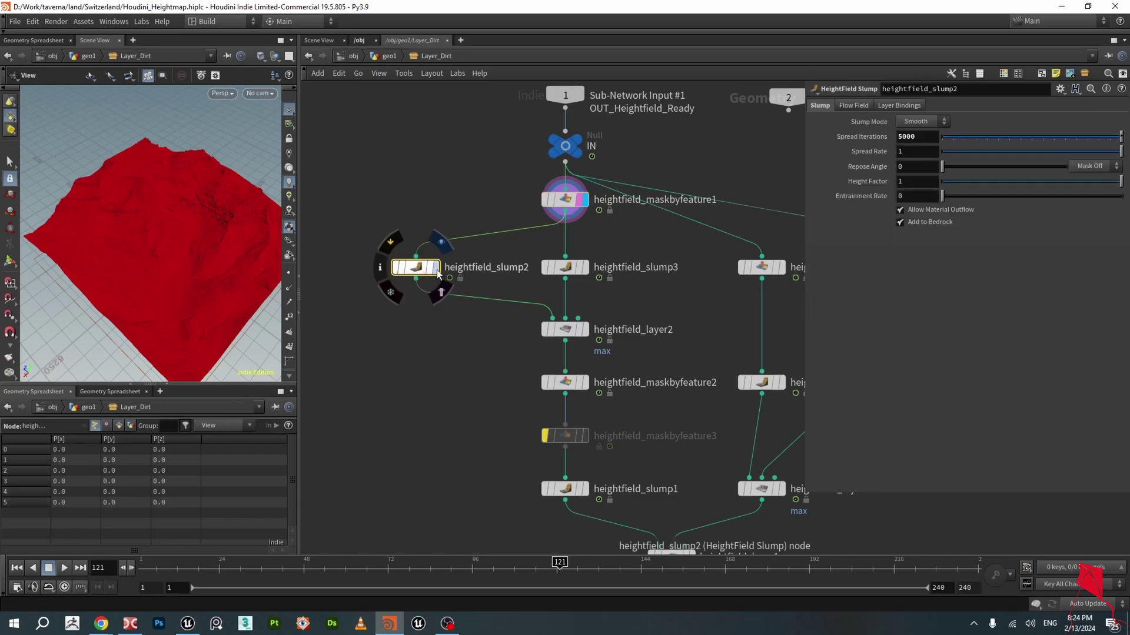
scroll(178, 269, "up", 6)
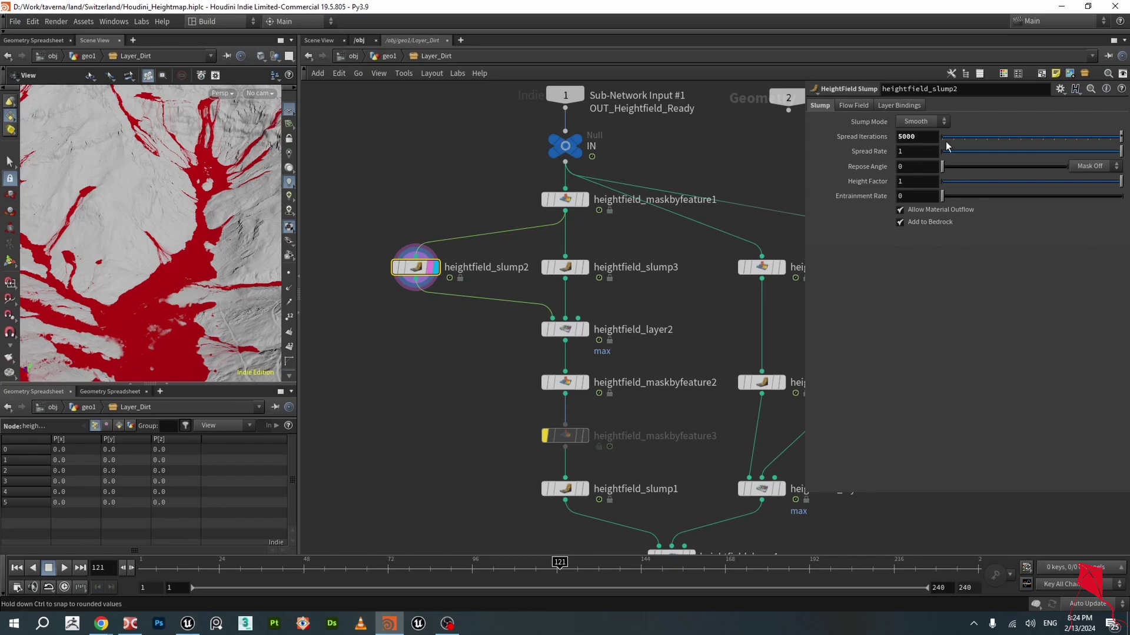
scroll(218, 221, "down", 6)
mouse_move(218, 222)
left_mouse_down()
mouse_move(219, 276)
mouse_move(225, 231)
left_mouse_up()
scroll(219, 276, "up", 4)
scroll(483, 337, "down", 2)
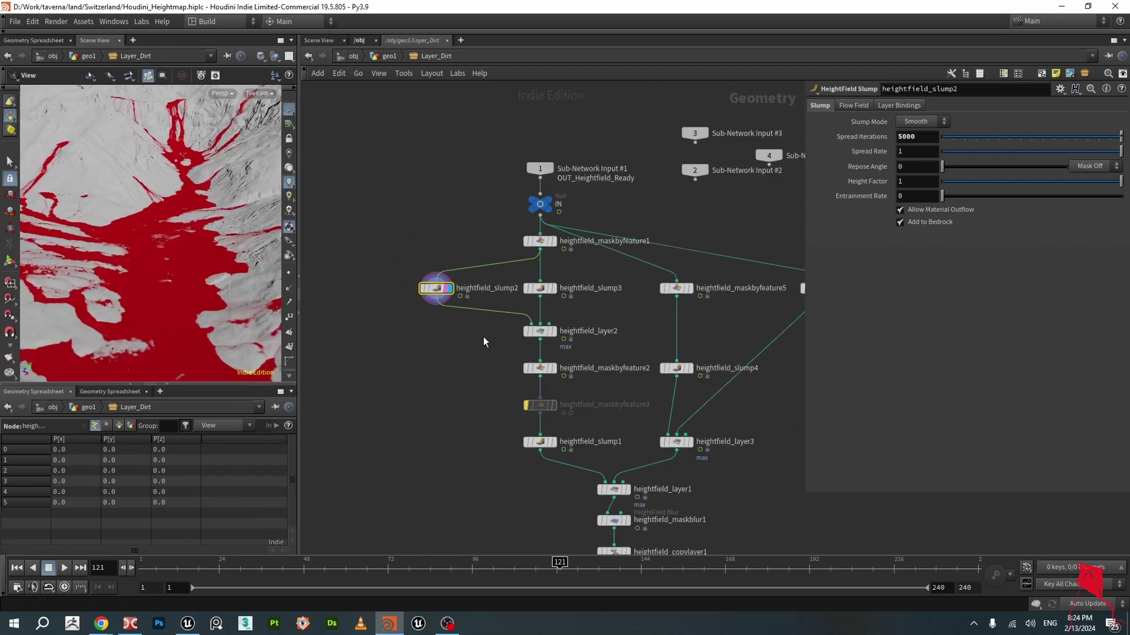
- Display and select heightfield_slump3 and compare its spread iterations and mask pattern with the other slump branch
left_click(552, 288)
left_click(540, 290)
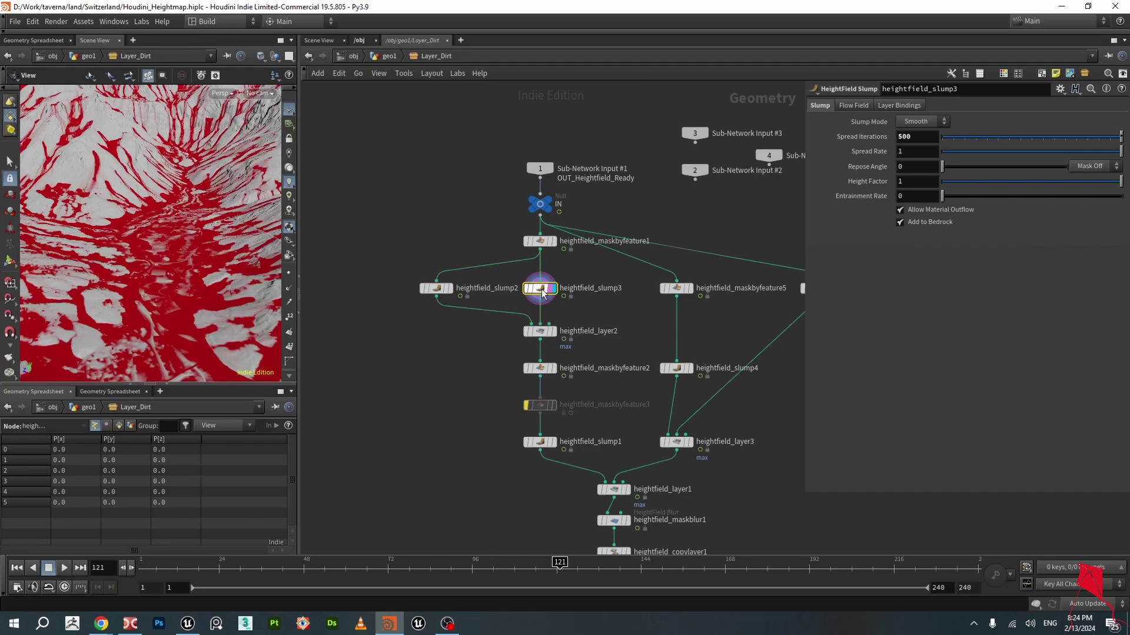
scroll(170, 254, "down", 4)
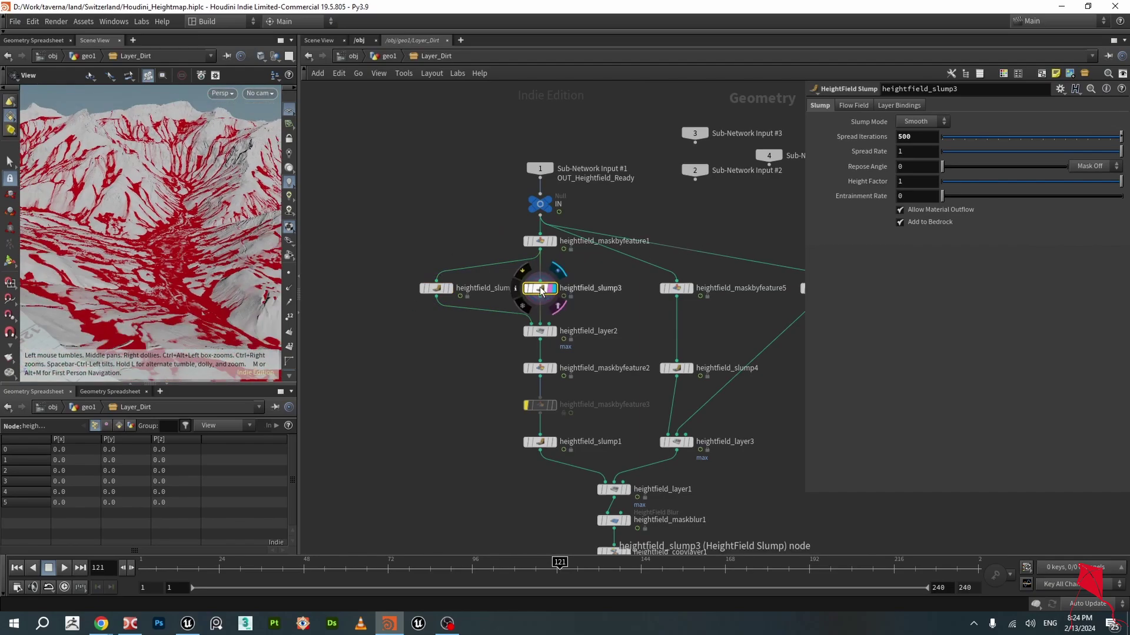
- Select and display heightfield_layer2 and examine its layer mode and the combined slump masks on the terrain
scroll(536, 344, "up", 3)
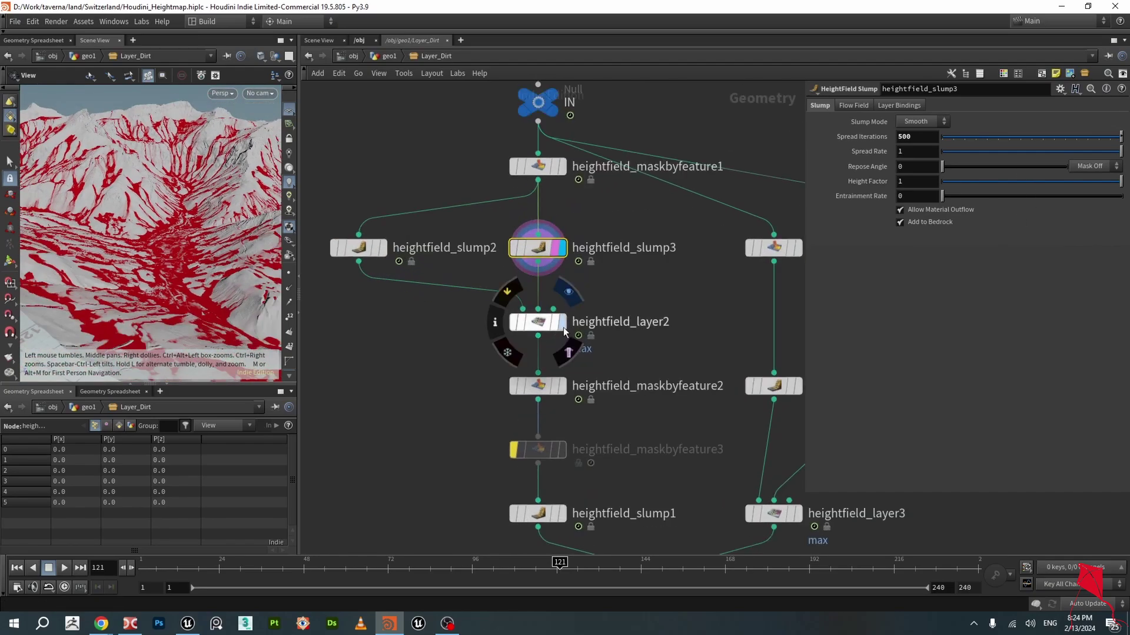
left_click(545, 322)
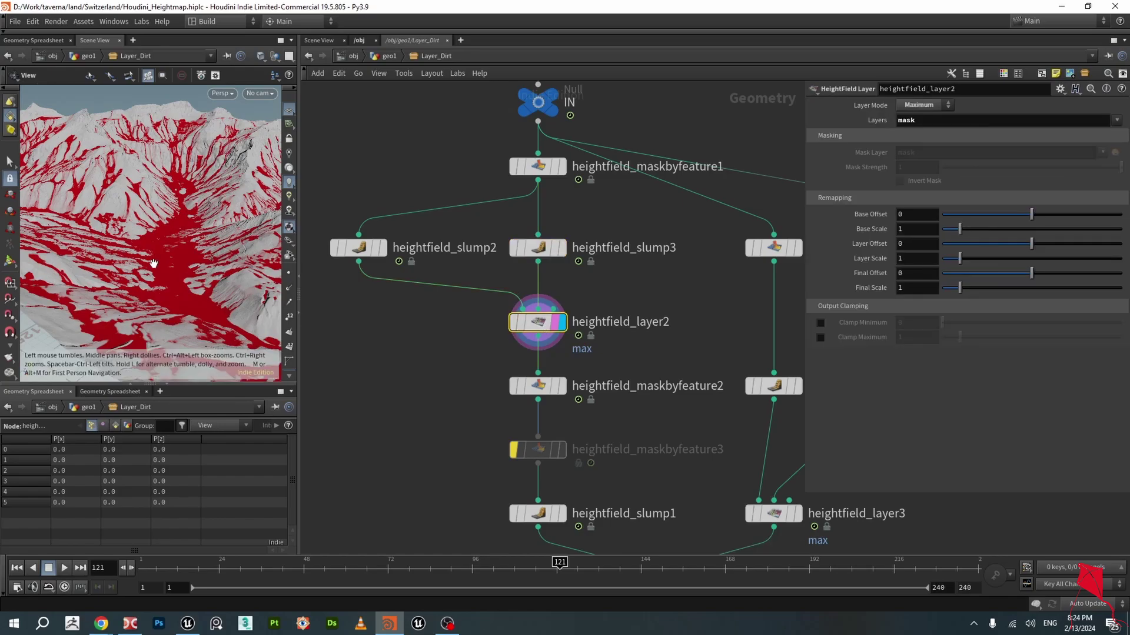
left_click_drag(166, 207, 195, 256)
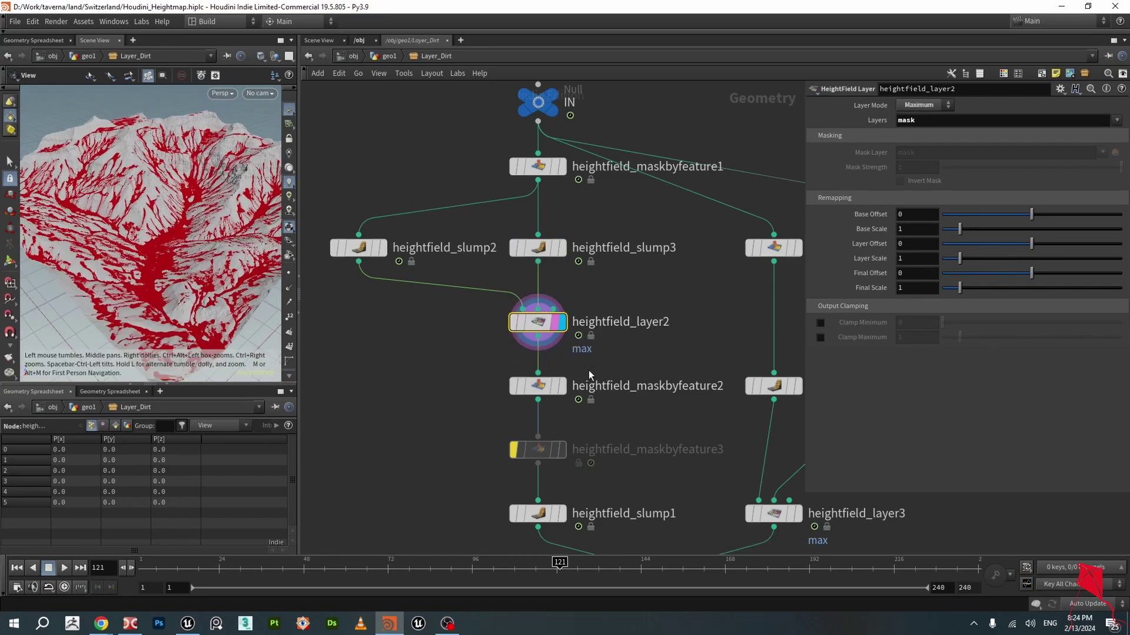
- Display and select heightfield_maskbyfeature2 and inspect its combine mode, slope angles and the points of its slope ramp
left_click(562, 387)
left_click(538, 386)
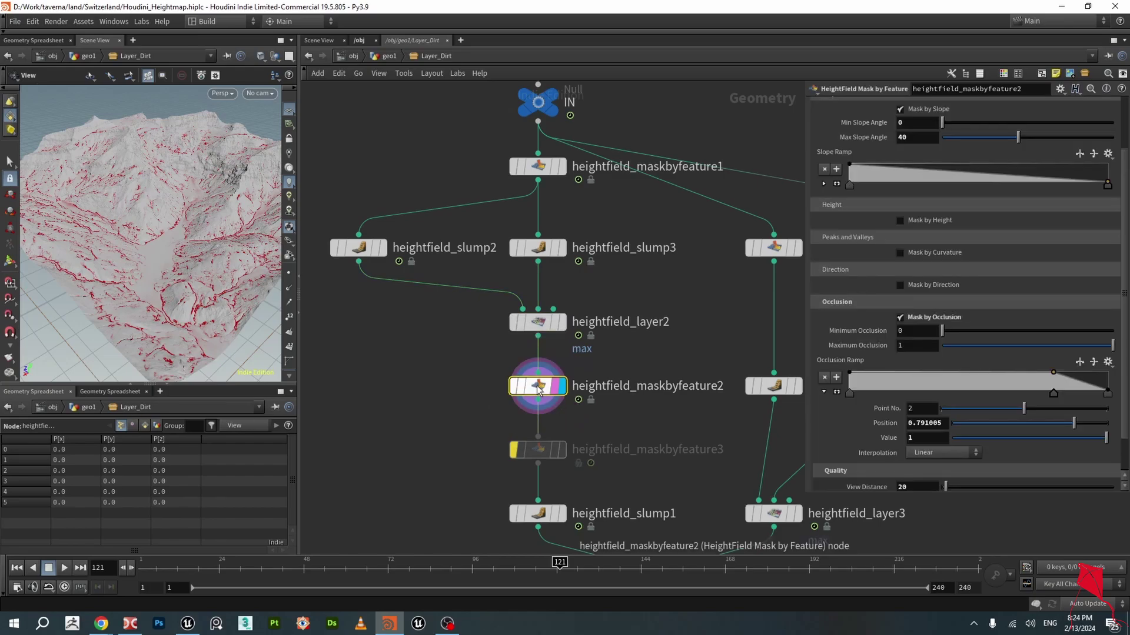
scroll(1007, 263, "up", 3)
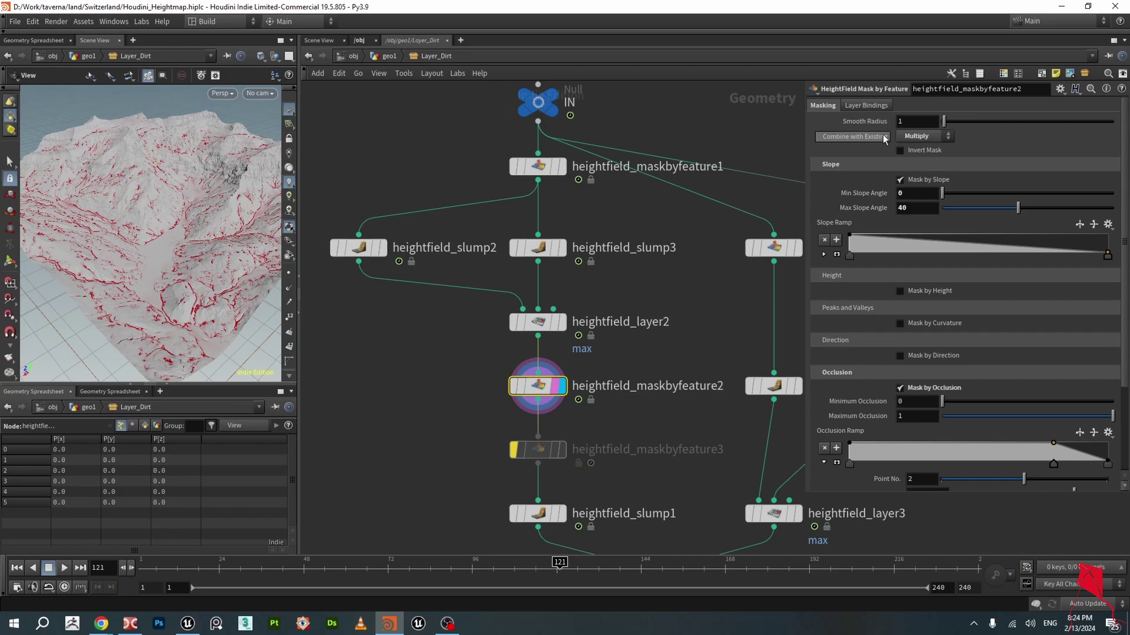
left_click(824, 255)
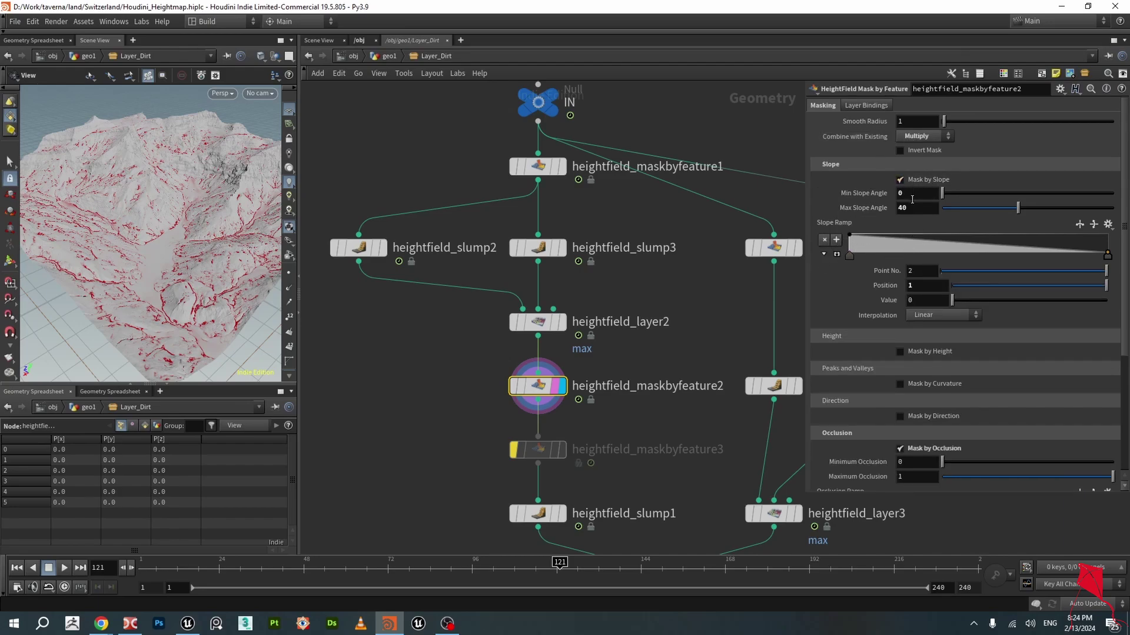
left_click(849, 256)
left_click(1106, 256)
- Inspect the occlusion settings of heightfield_maskbyfeature2 and each point of its occlusion ramp
scroll(1025, 308, "down", 3)
scroll(1041, 287, "down", 2)
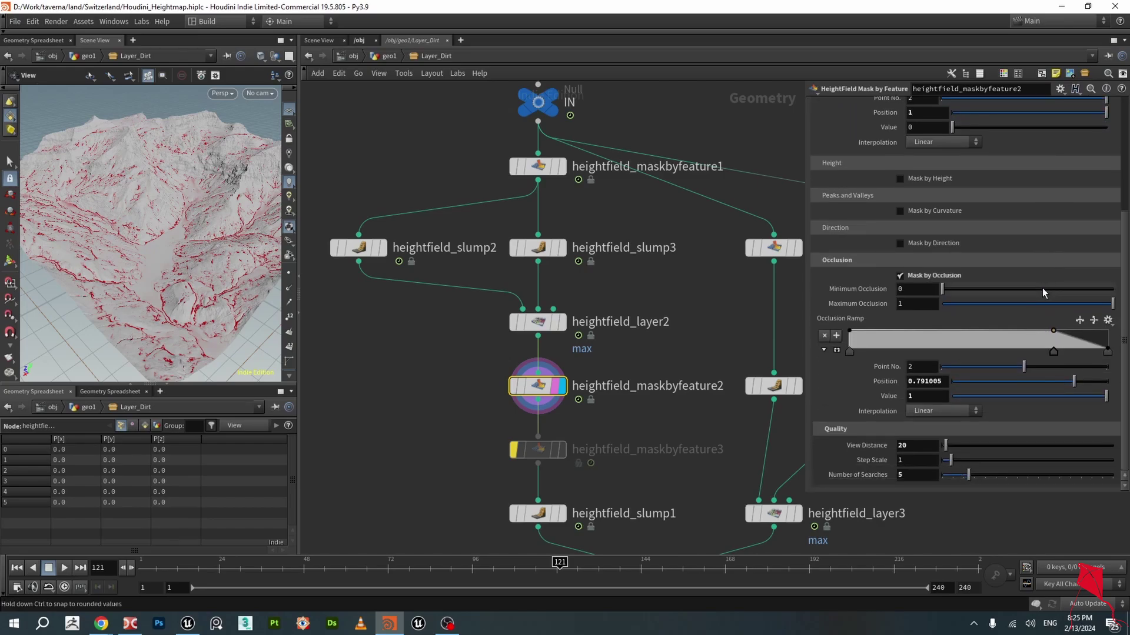
left_click(848, 354)
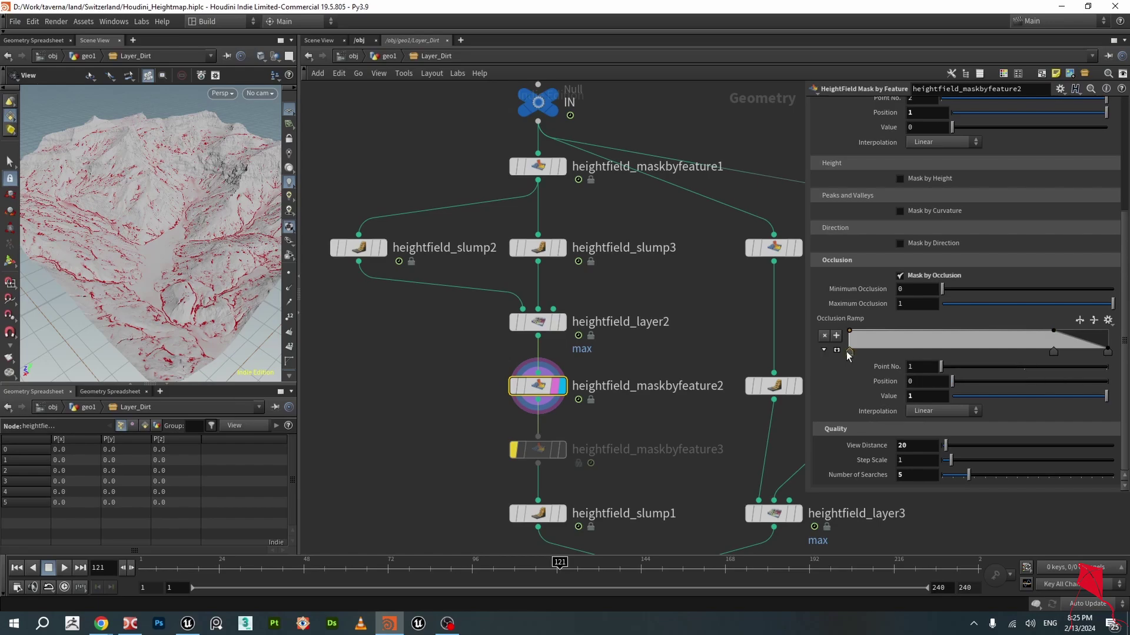
left_click(1054, 351)
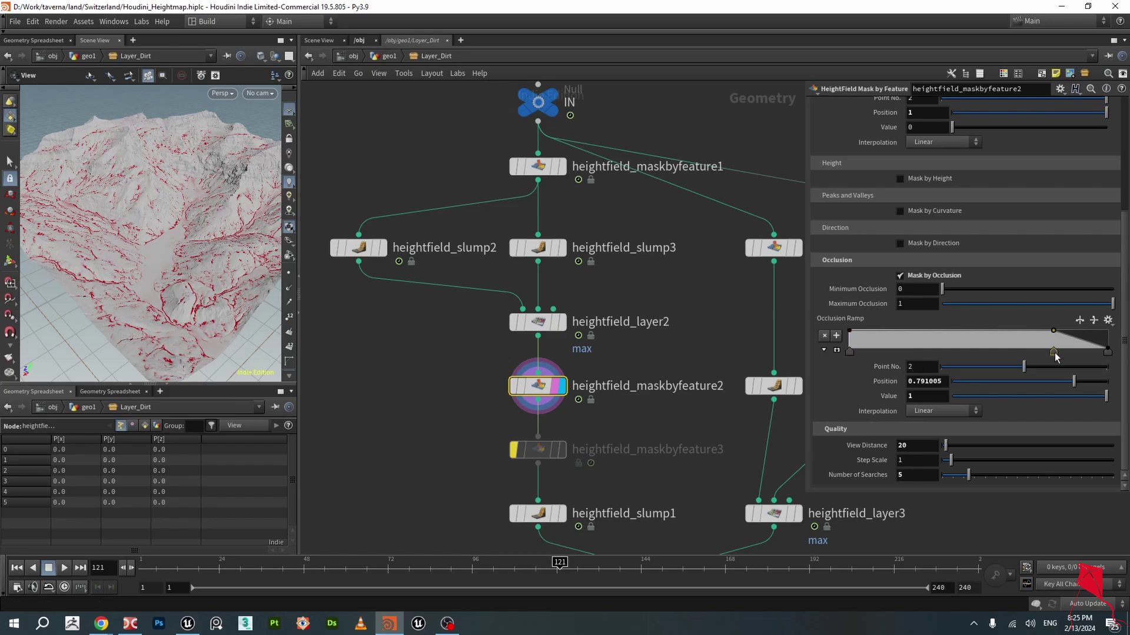
left_click(1108, 353)
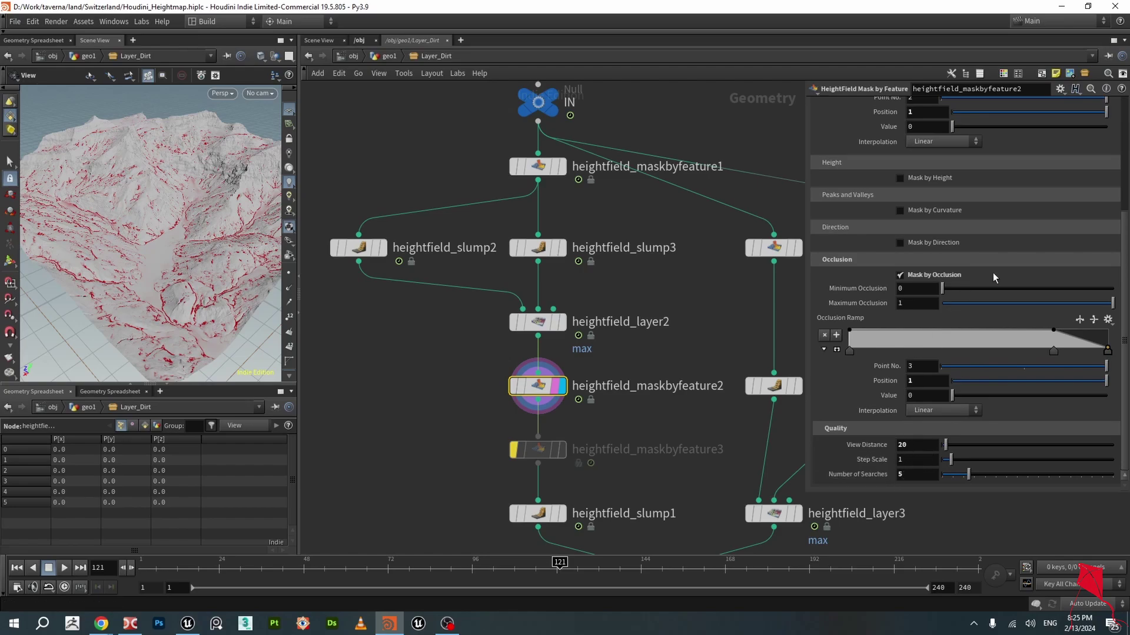
- Examine the heightfield_maskbyfeature2 mask on the terrain up close around the valley floor
scroll(1008, 265, "up", 8)
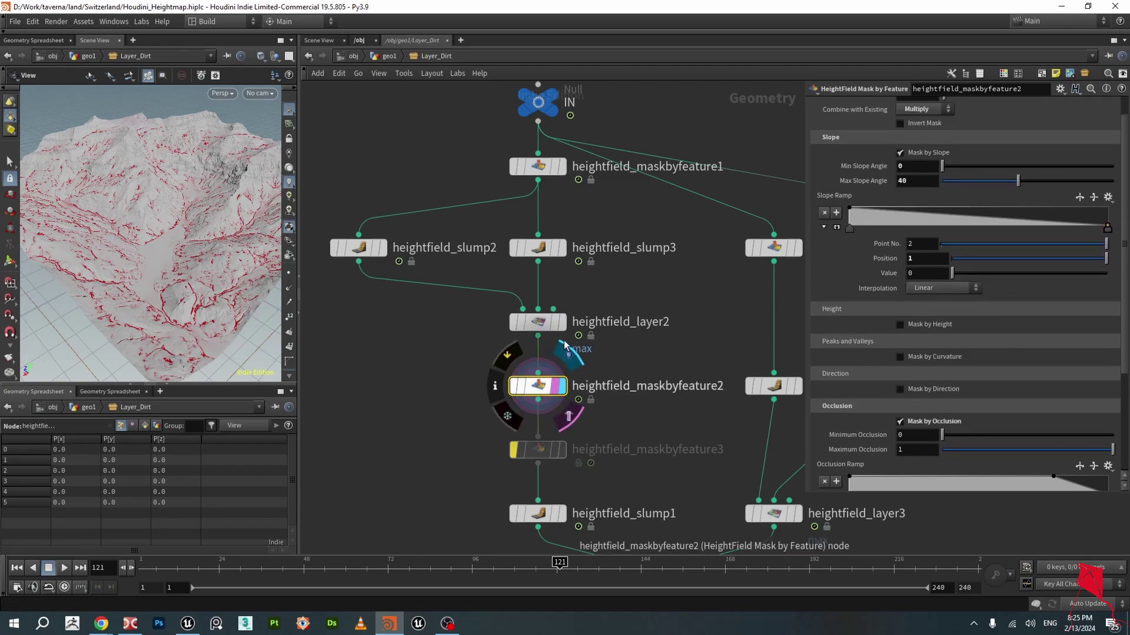
left_click(562, 387)
scroll(146, 255, "up", 4)
scroll(145, 255, "up", 3)
scroll(156, 228, "down", 3)
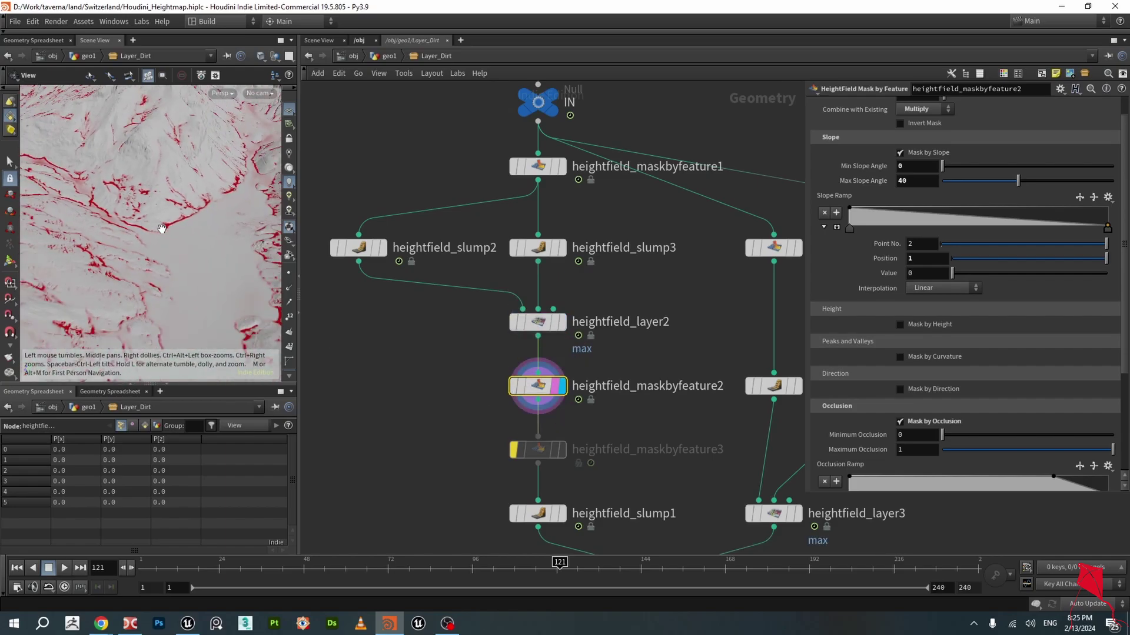
left_click_drag(165, 229, 186, 246)
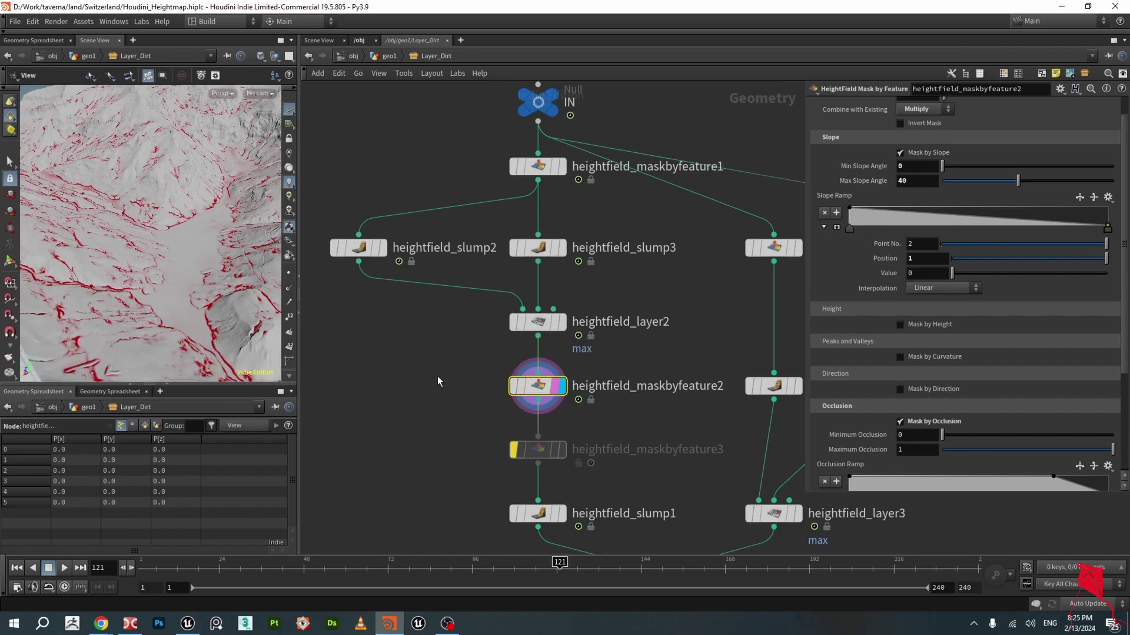
- Select the bypassed heightfield_maskbyfeature3 and check its combine mode and occlusion settings
middle_click_drag(447, 425, 413, 293)
scroll(446, 312, "down", 3)
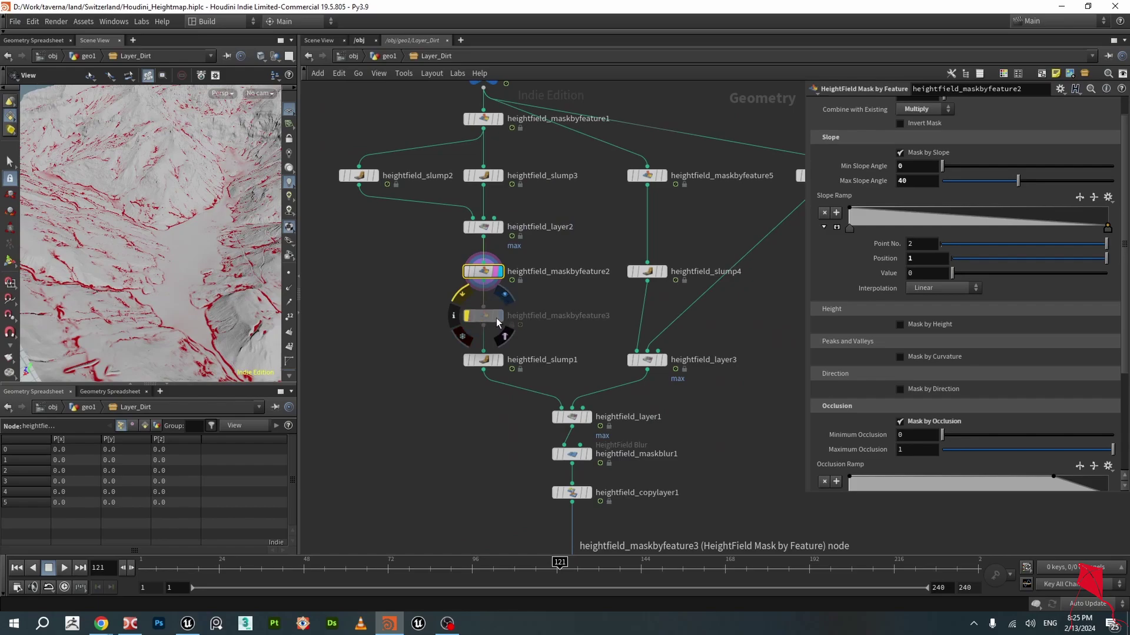
left_click(491, 319)
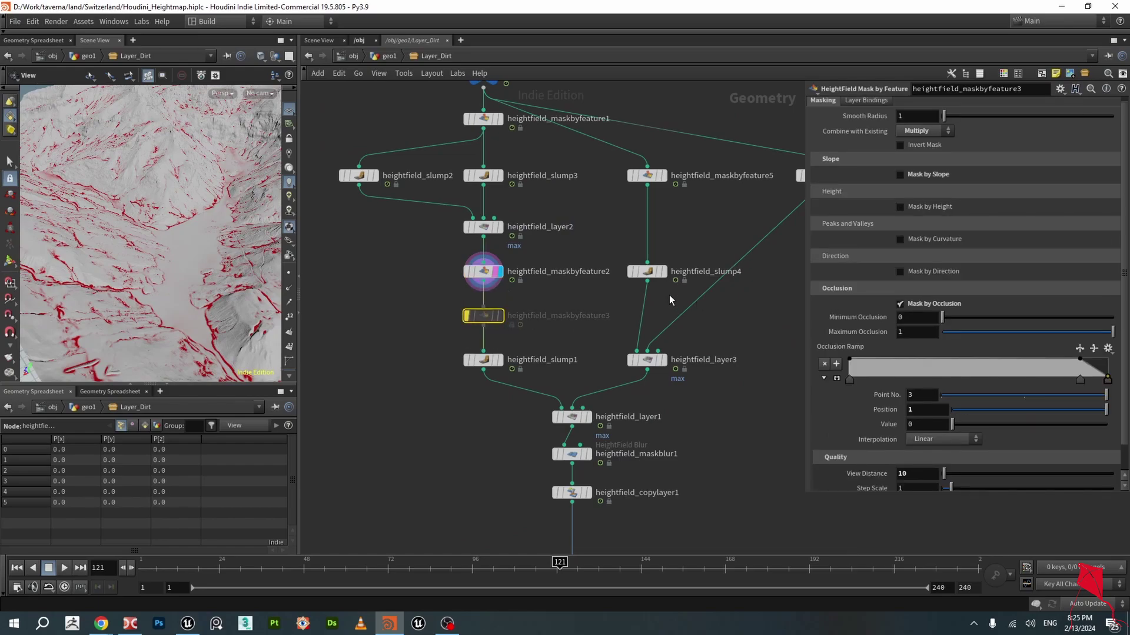
- Select and display heightfield_slump1 and examine its spread iterations and the spread mask on the terrain
scroll(470, 355, "up", 2)
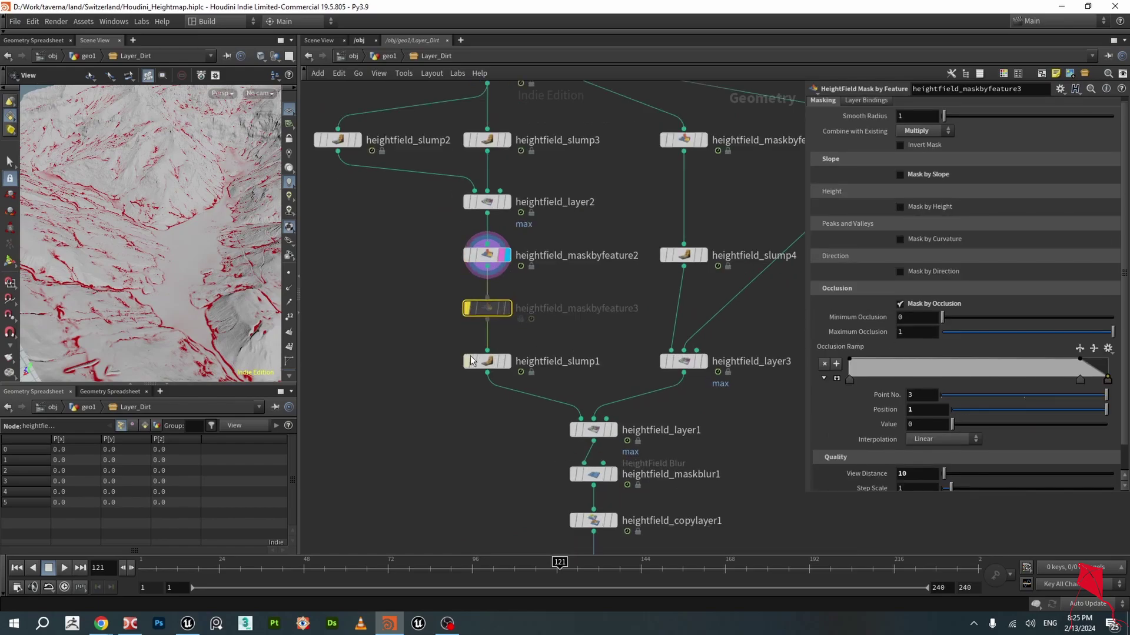
left_click(504, 365)
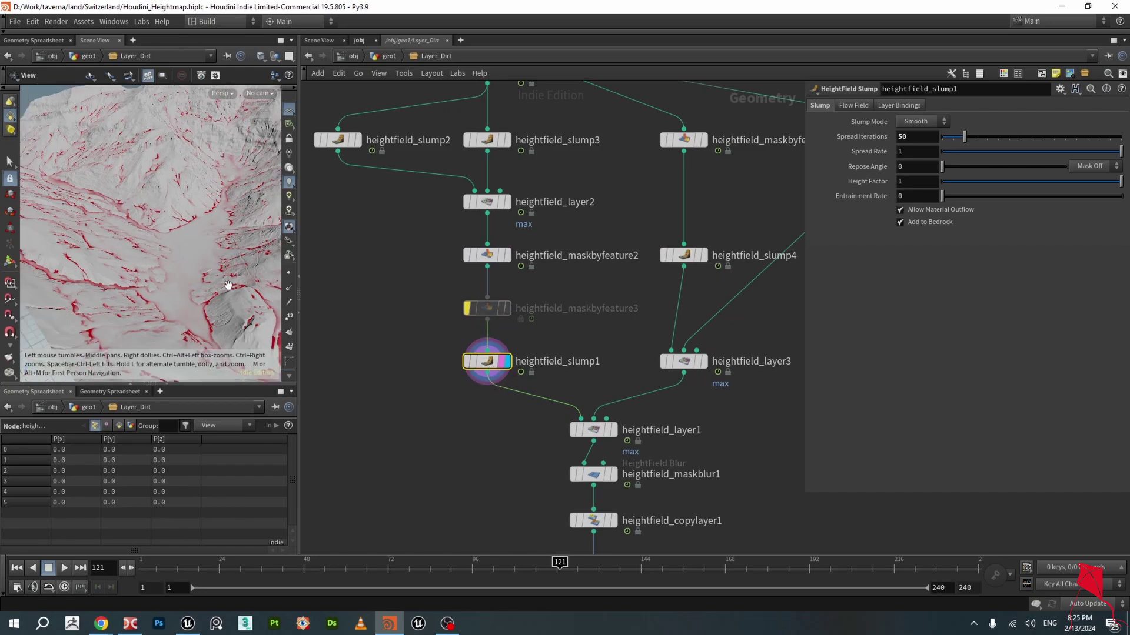
scroll(567, 321, "down", 3)
- Display and select heightfield_maskbyfeature5 and examine its slope angle range and its mask on the terrain
middle_click_drag(578, 207, 499, 262)
scroll(429, 200, "up", 3)
left_click(635, 295)
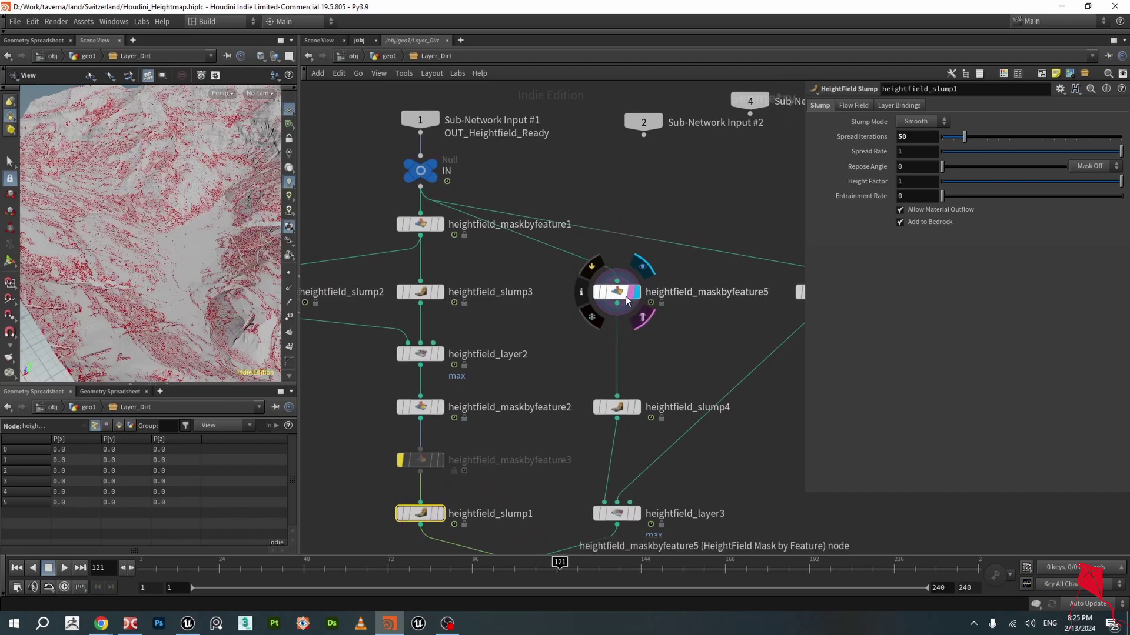
left_click(619, 294)
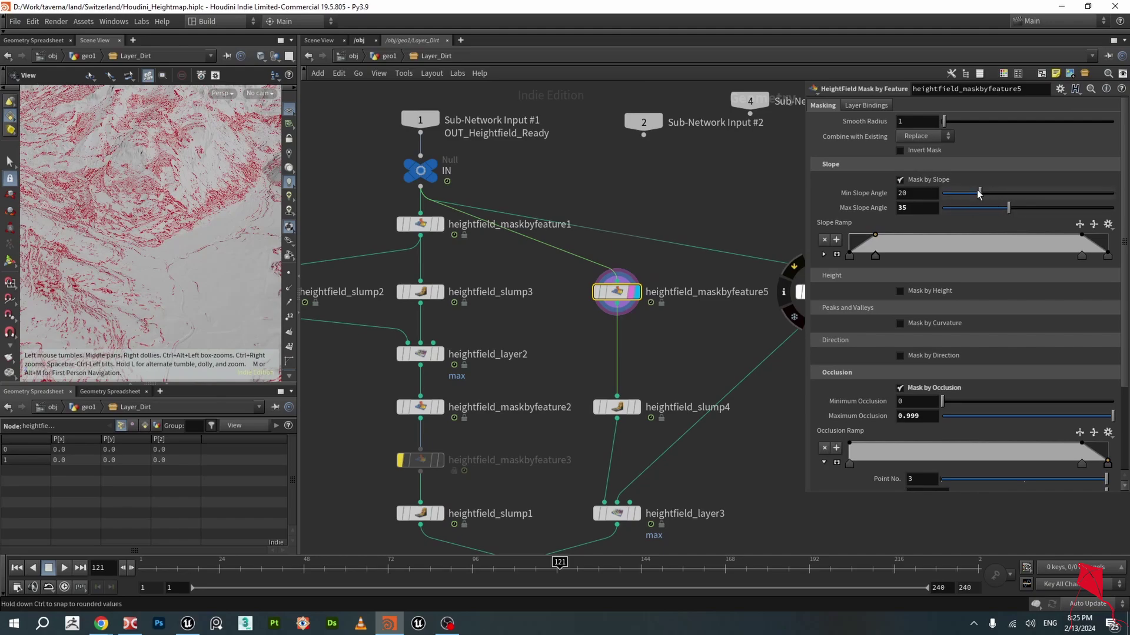
- Expand the slope ramp controls of heightfield_maskbyfeature5 and inspect each ramp point's position and value
left_click(823, 255)
left_click(848, 257)
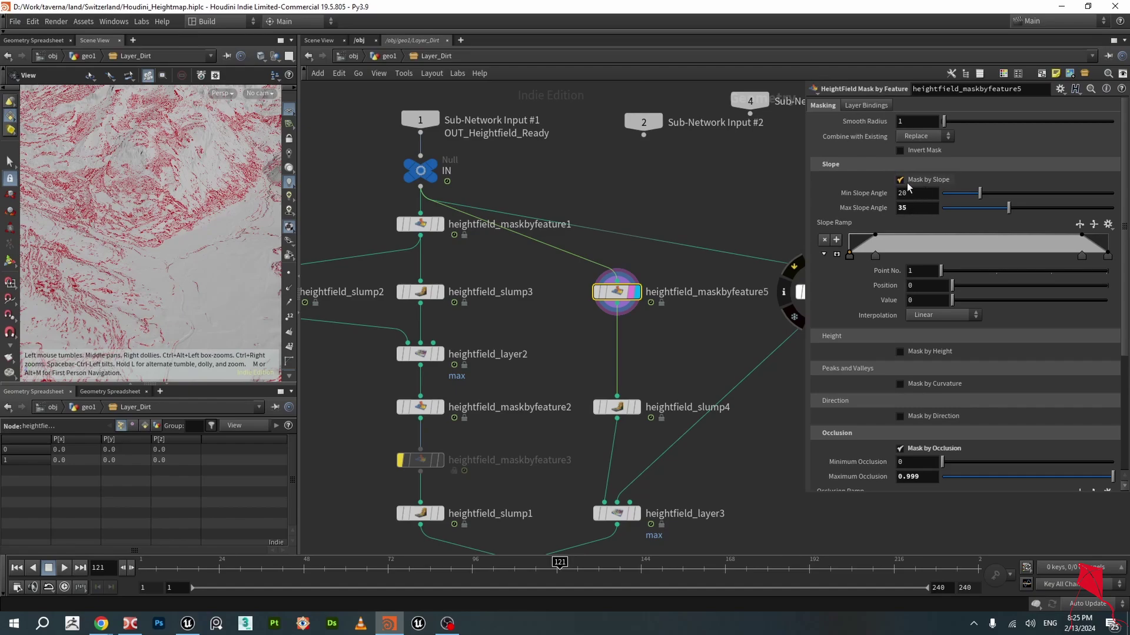
left_click(874, 259)
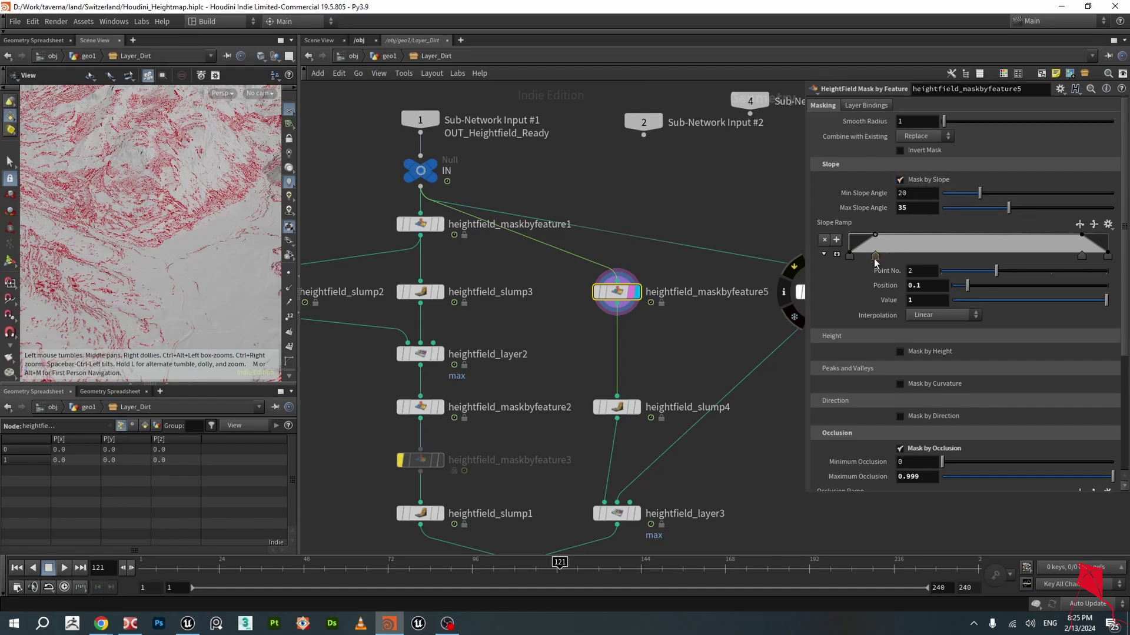
left_click(1081, 257)
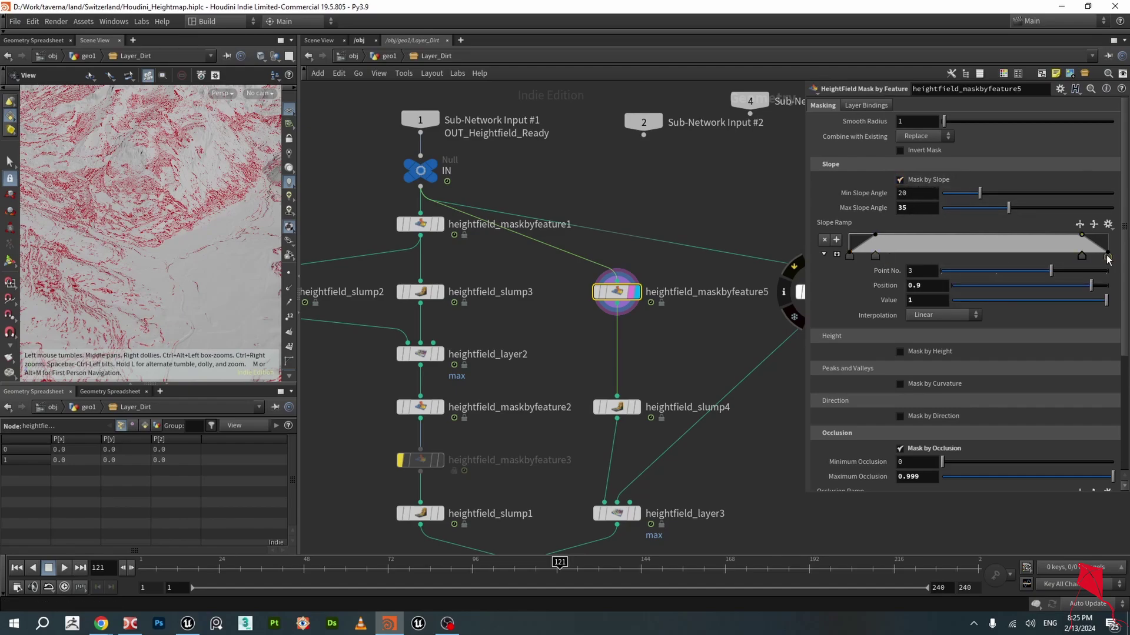
left_click(1107, 256)
- Inspect the occlusion ramp points and quality settings of heightfield_maskbyfeature5, and check its mask on the terrain
scroll(1016, 333, "down", 3)
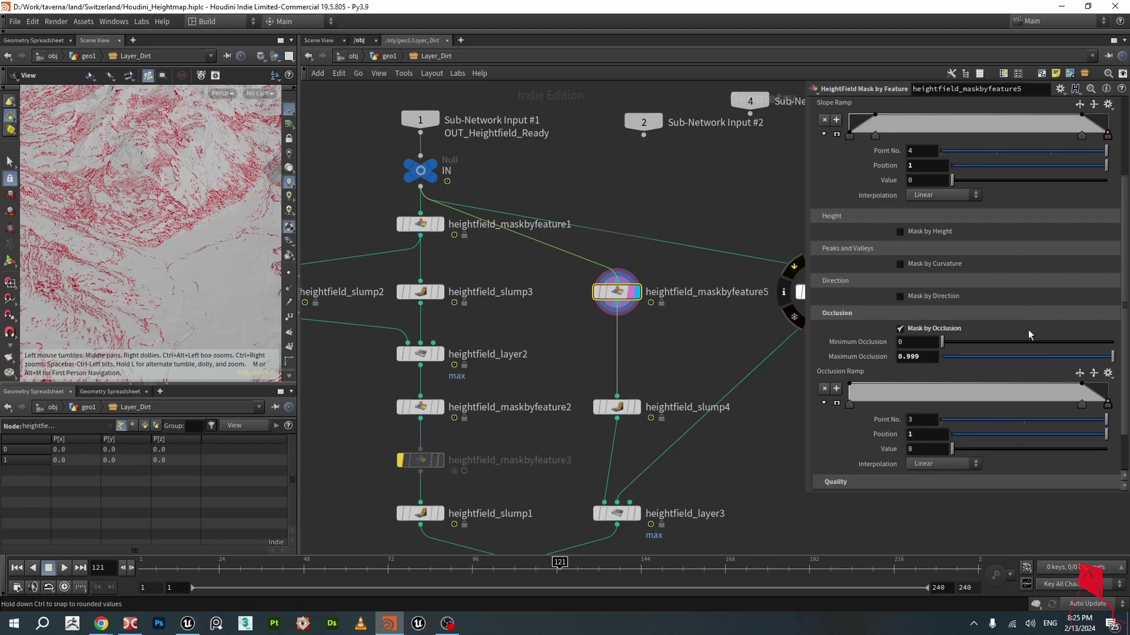
left_click(850, 380)
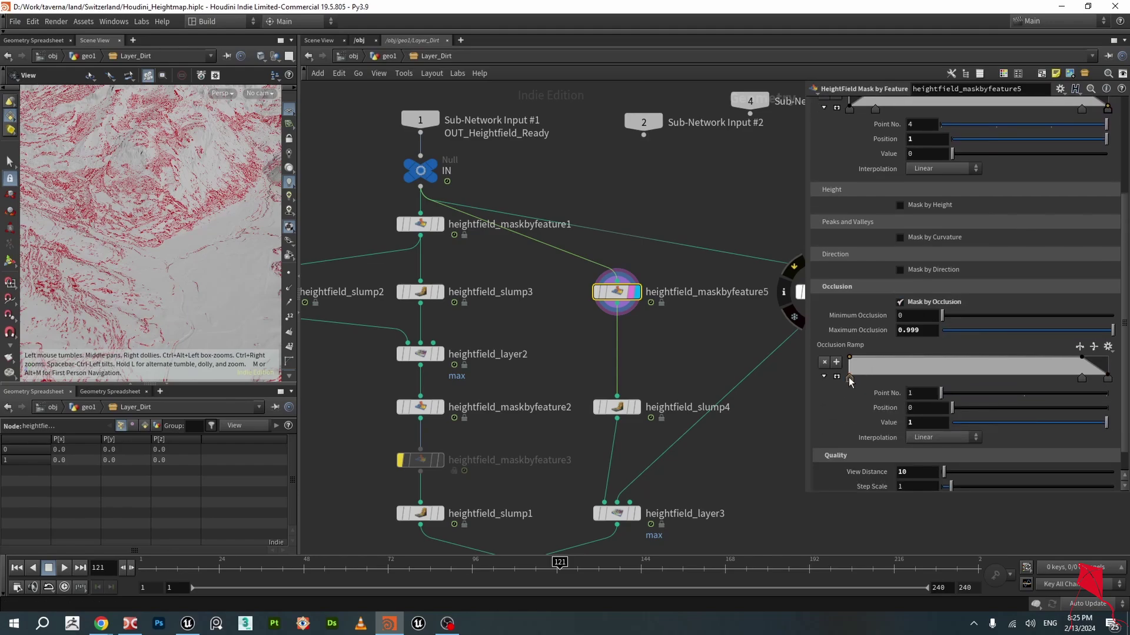
left_click(1081, 379)
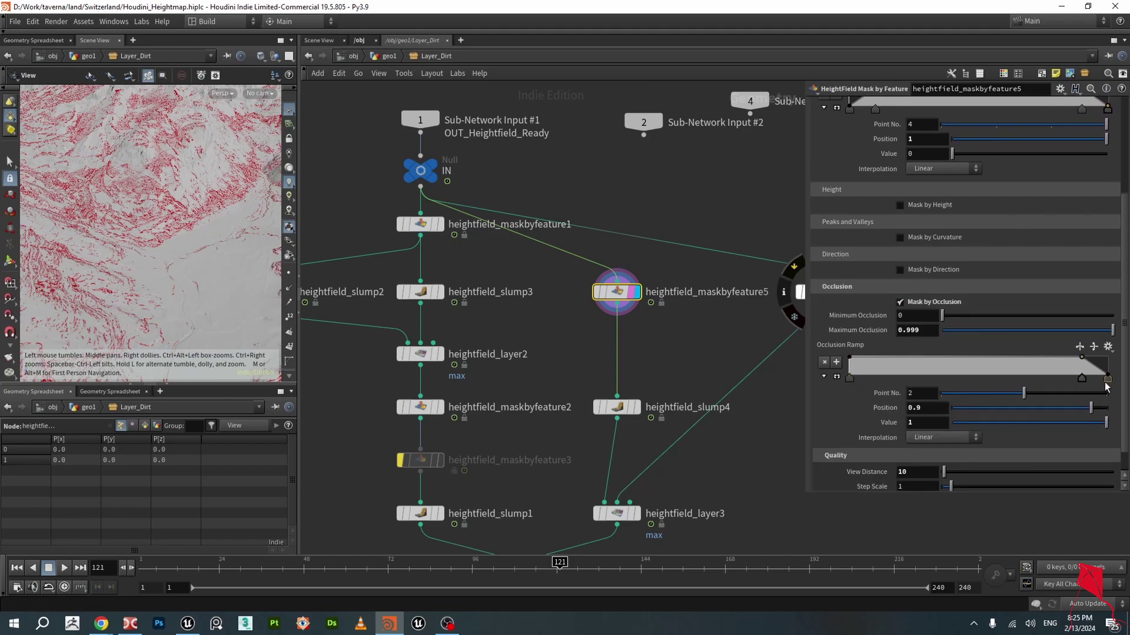
left_click(1107, 378)
scroll(1050, 376, "down", 1)
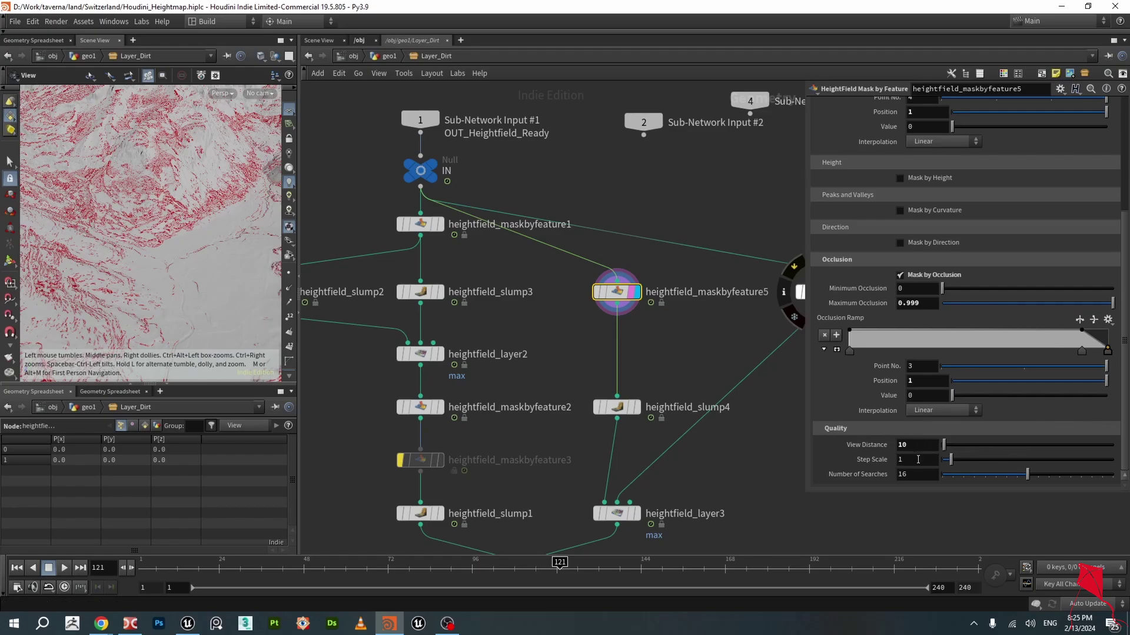
scroll(649, 308, "down", 2)
scroll(189, 239, "up", 6)
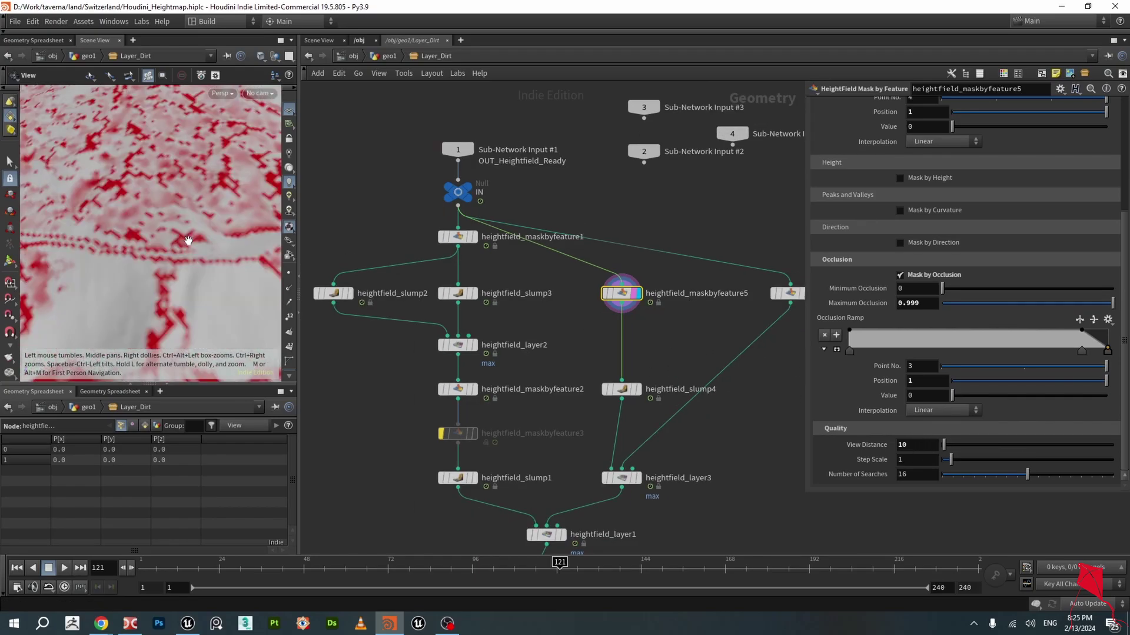
scroll(189, 241, "down", 5)
scroll(233, 288, "up", 2)
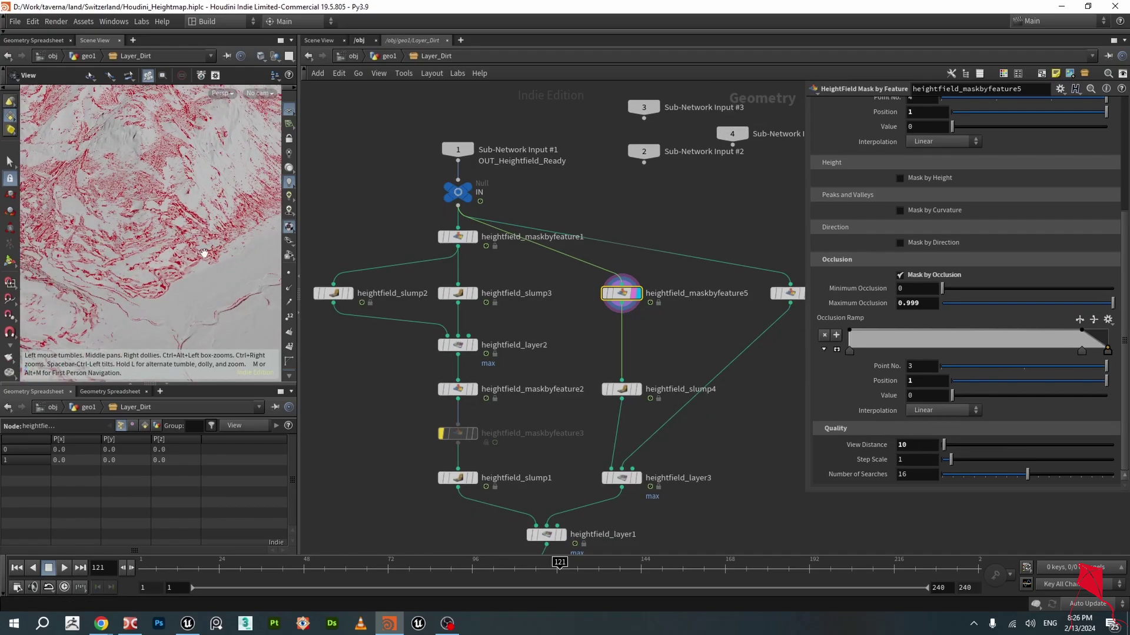
- Display and select heightfield_slump4 and examine its spread iterations and repose angle
left_click(639, 391)
left_click(633, 390)
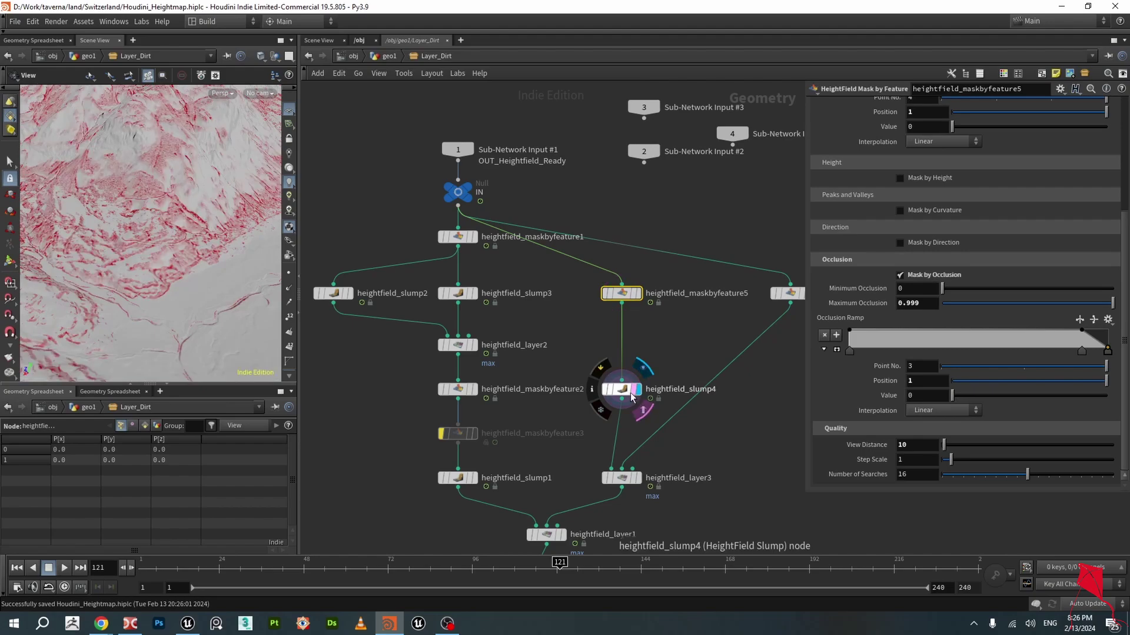
left_click(620, 391)
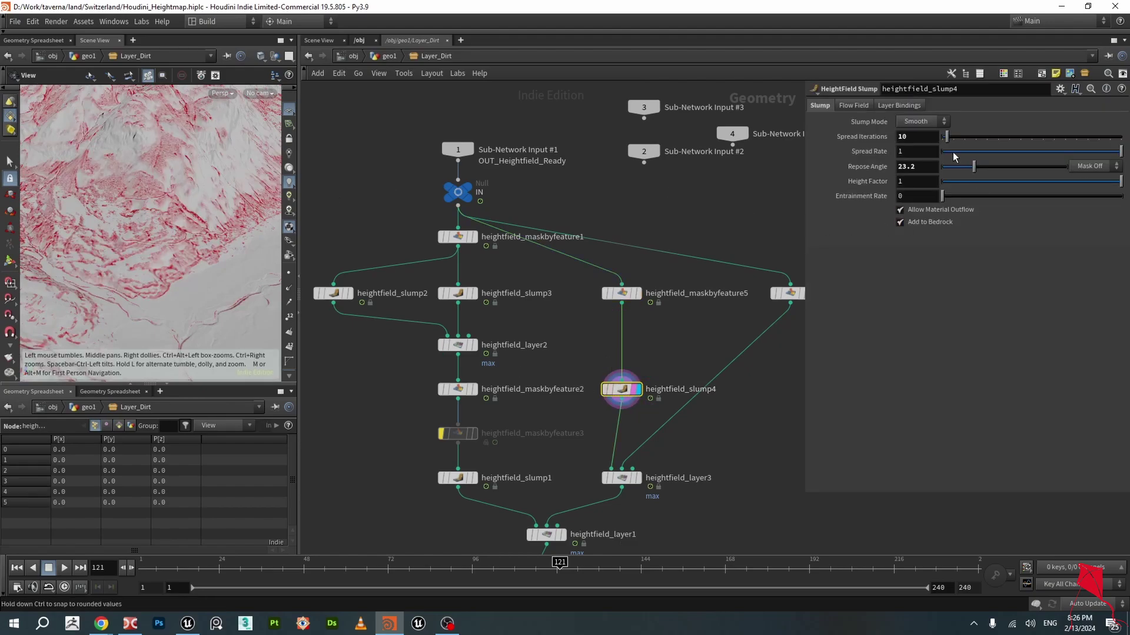
- Display and select heightfield_maskbyfeature4 and examine its curvature settings and its mask on the terrain
scroll(743, 410, "down", 2)
middle_click_drag(743, 411, 653, 382)
middle_click_drag(731, 356, 690, 359)
scroll(679, 342, "up", 3)
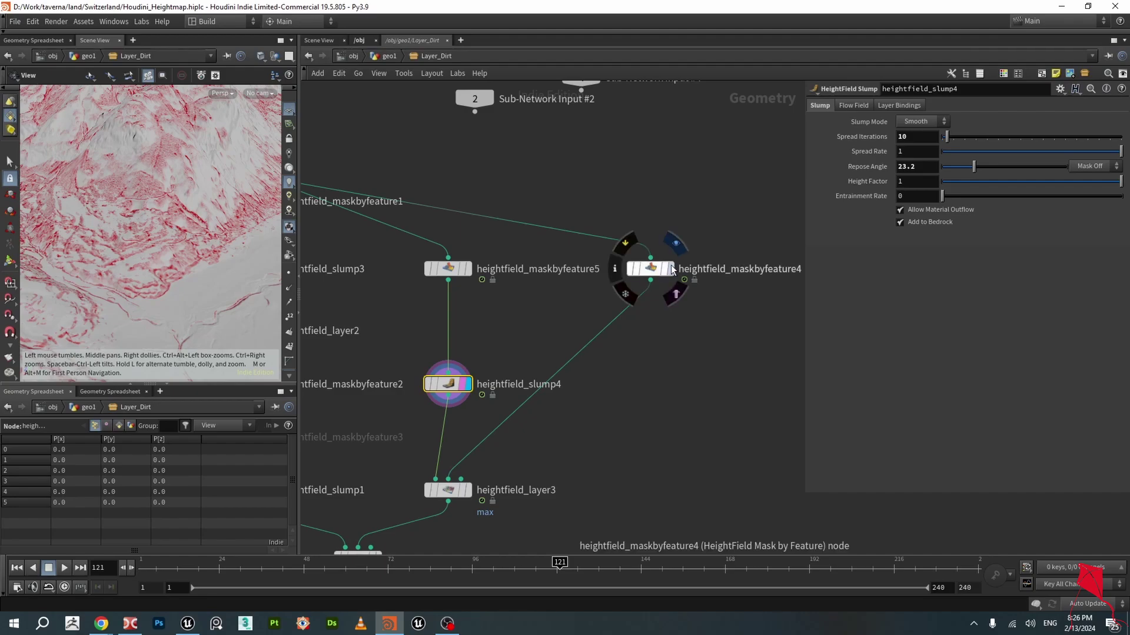
left_click(668, 269)
left_click(653, 269)
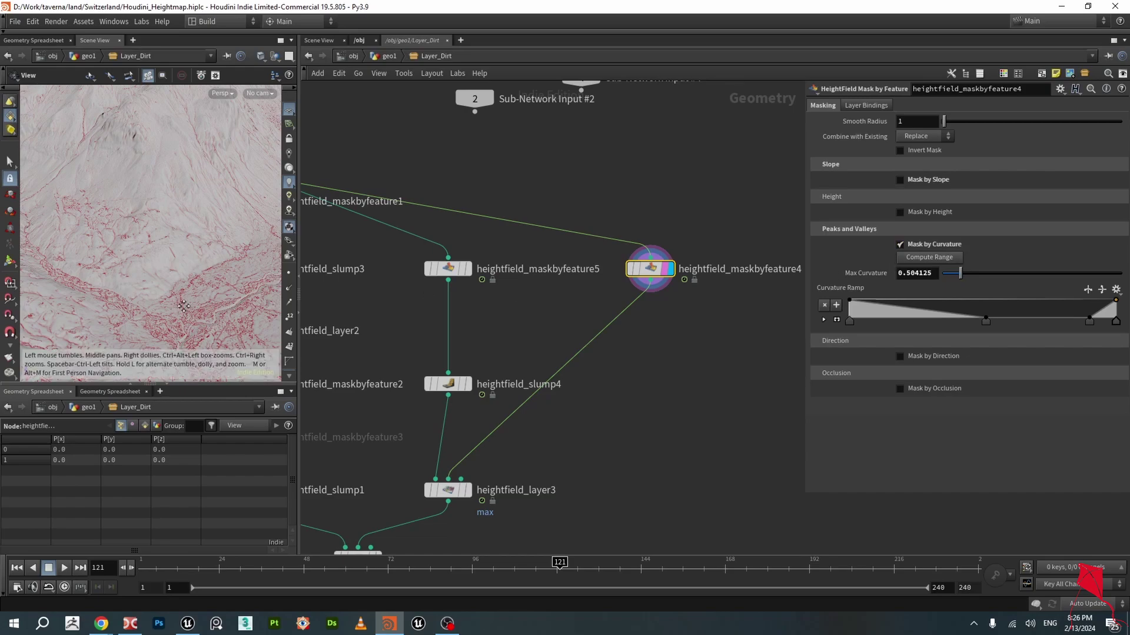
middle_click_drag(182, 307, 181, 253)
scroll(181, 253, "up", 3)
scroll(182, 253, "down", 5)
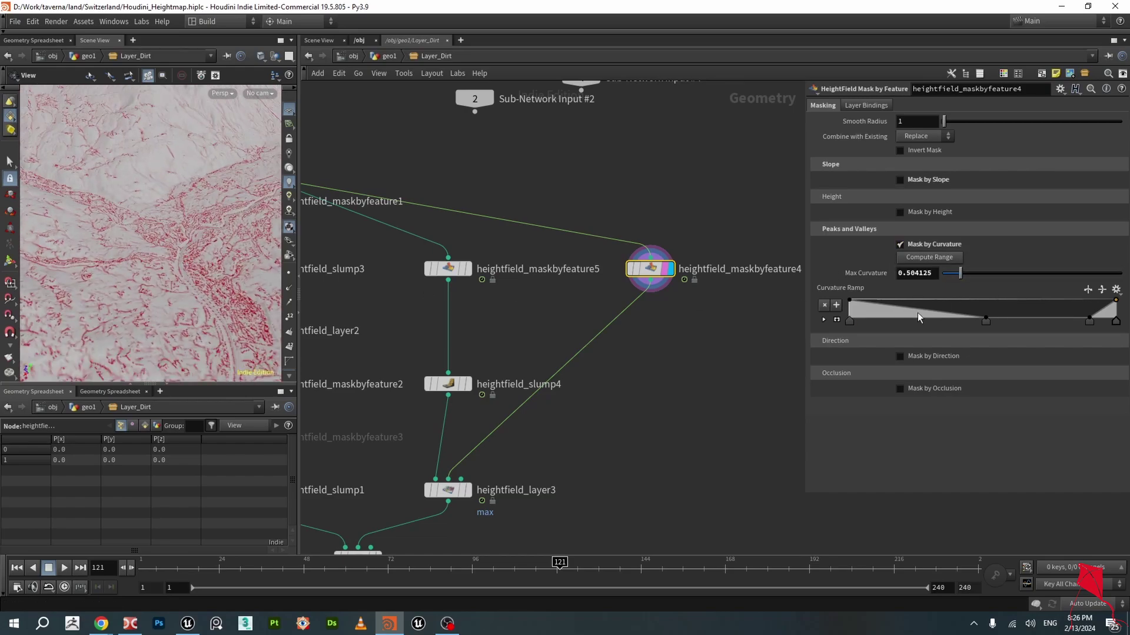
- Expand the curvature ramp controls of heightfield_maskbyfeature4 and inspect the ramp points' positions and values
left_click(823, 320)
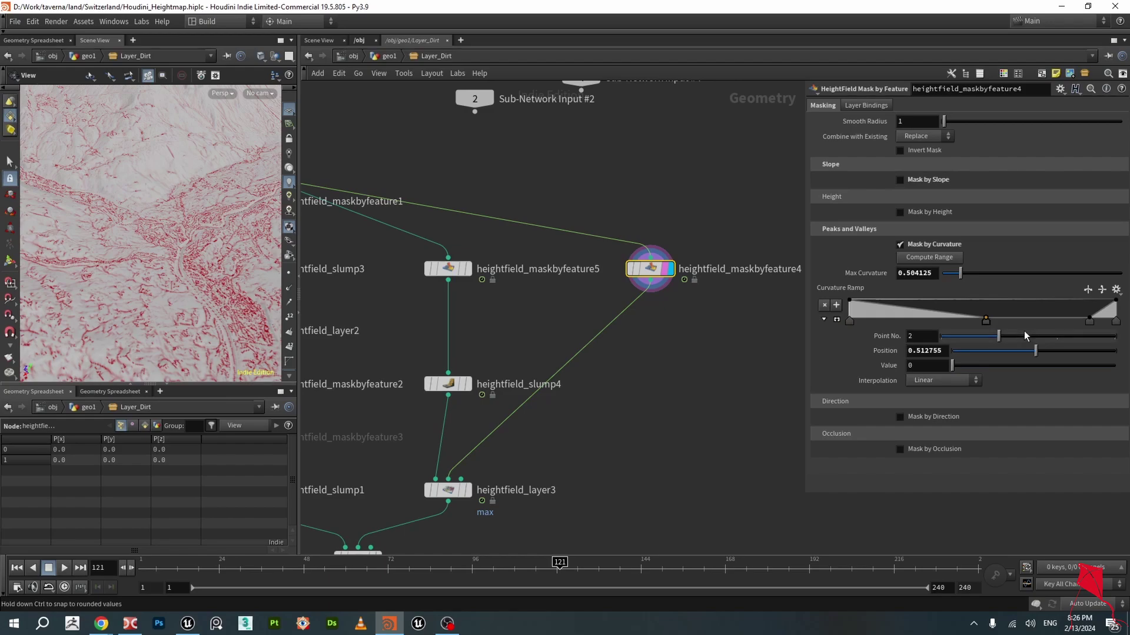
left_click(1089, 321)
left_click(1116, 323)
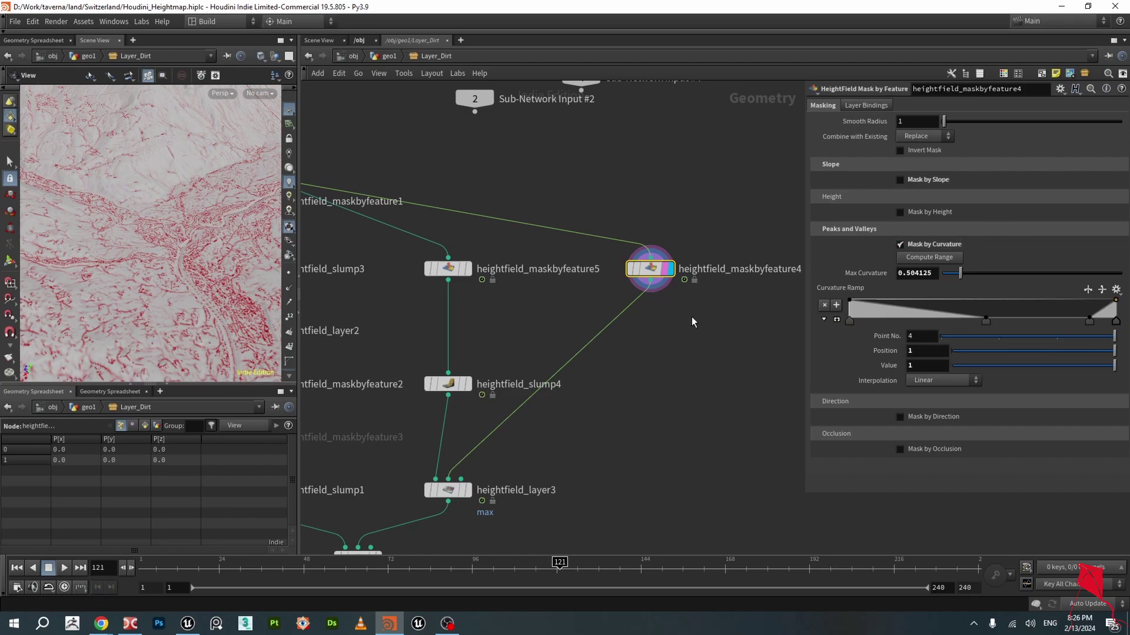
- Display heightfield_slump4 and heightfield_maskbyfeature4 in turn to compare their masks on the terrain
scroll(692, 322, "down", 2)
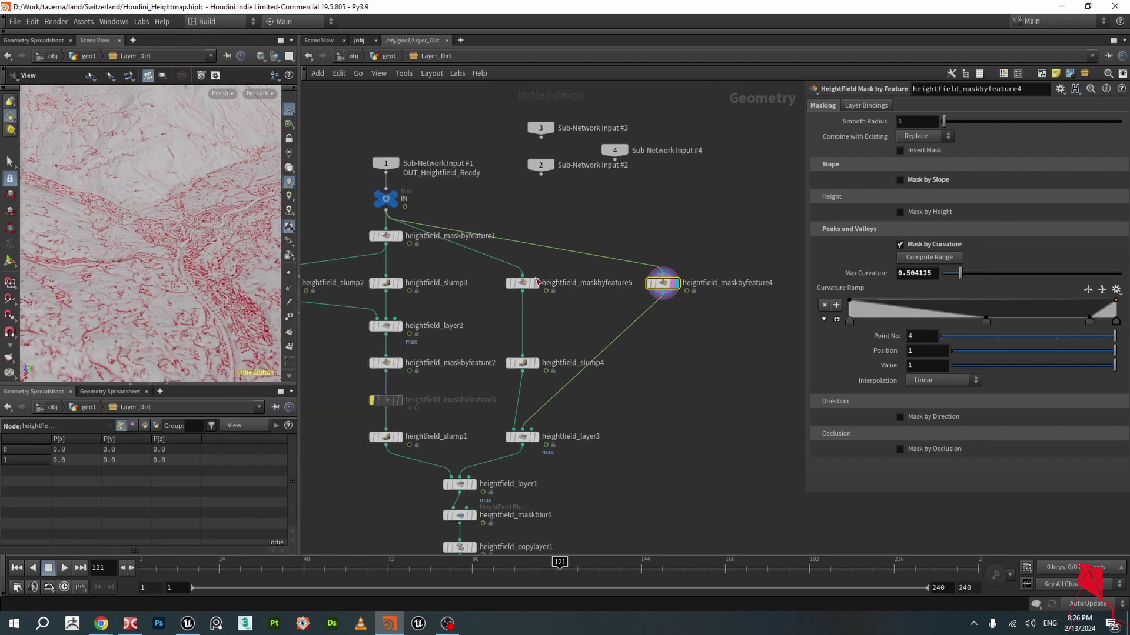
left_click(537, 364)
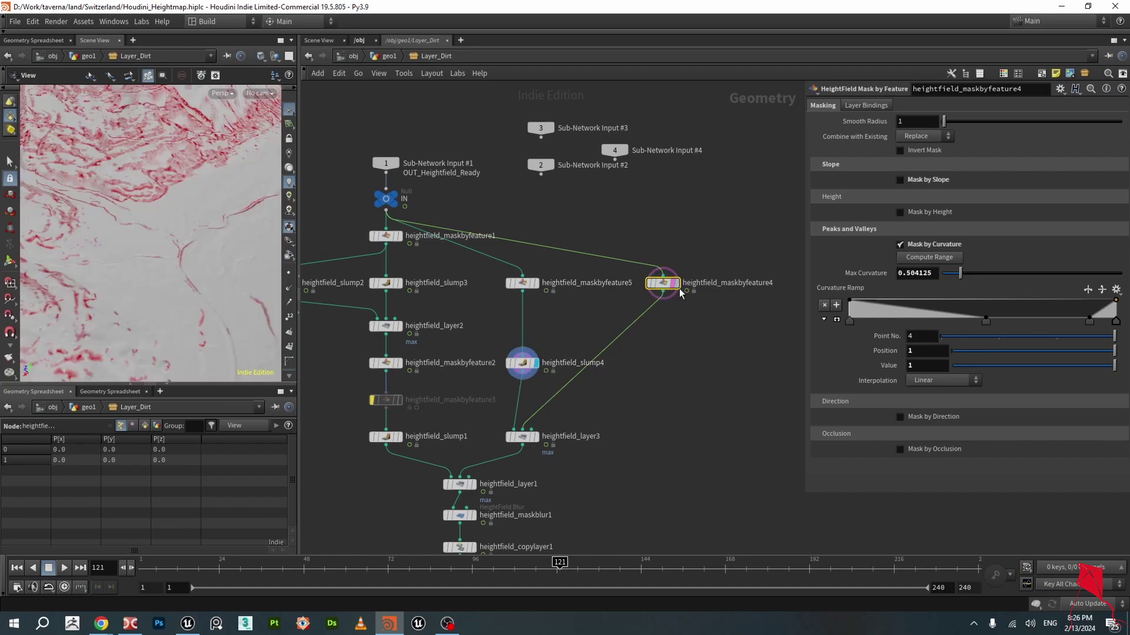
left_click(677, 283)
- Display and select heightfield_layer3 and examine its layer mode and the combined mask on the terrain
left_click(536, 439)
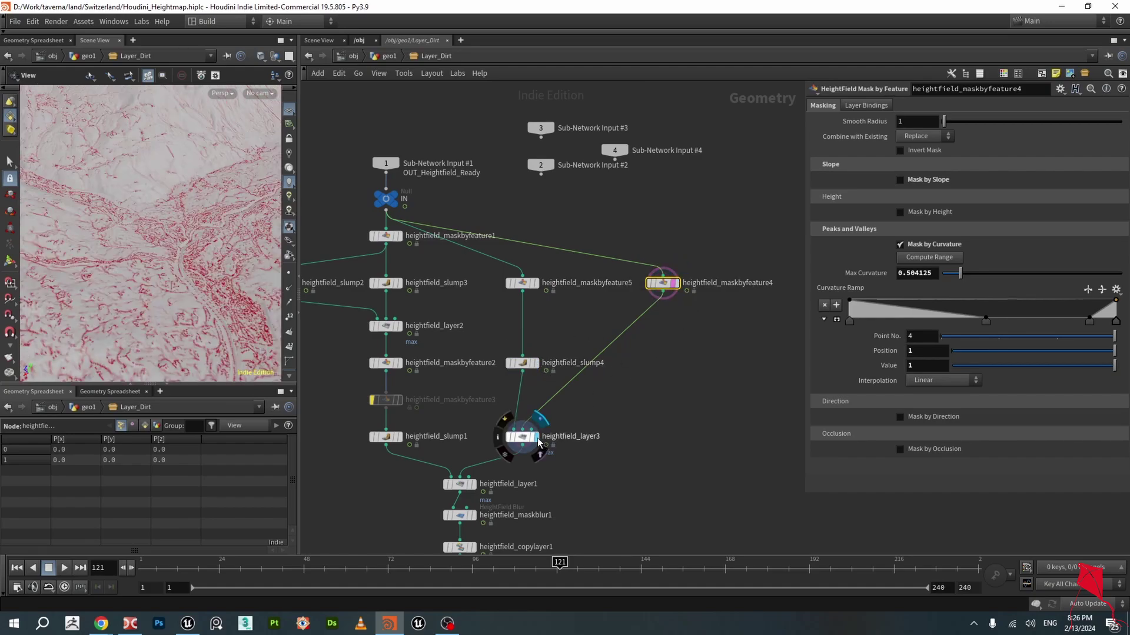
left_click(522, 438)
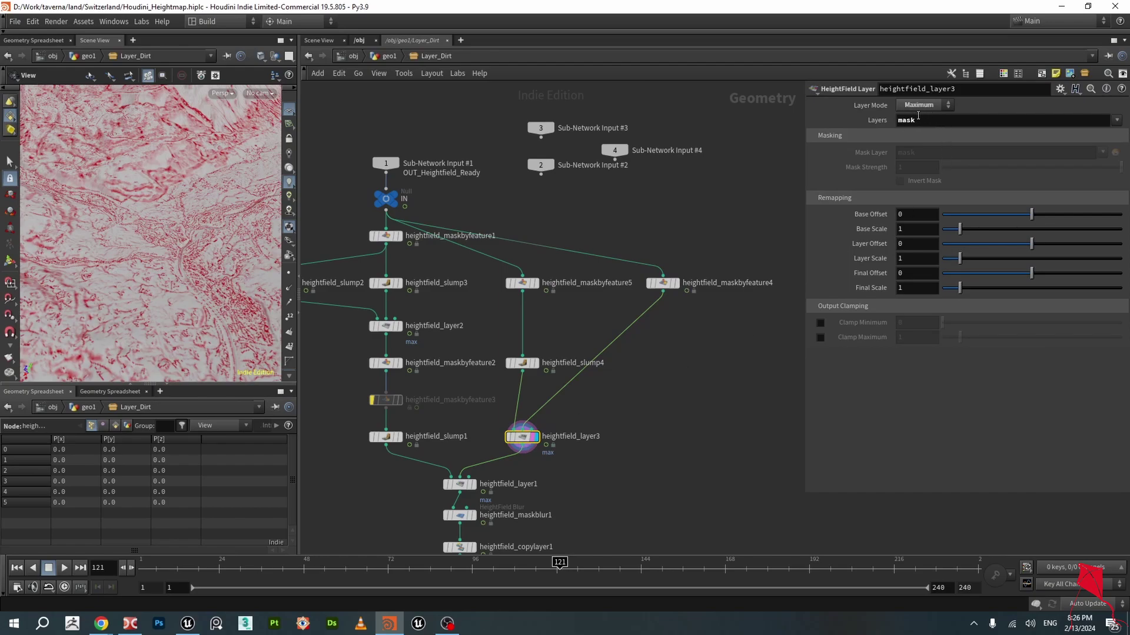
scroll(108, 239, "down", 4)
middle_click_drag(141, 254, 163, 216)
scroll(558, 500, "up", 1)
- Display and select heightfield_layer1 and examine how it merges the heightfield_slump1 and heightfield_layer3 branches
middle_click_drag(557, 500, 608, 423)
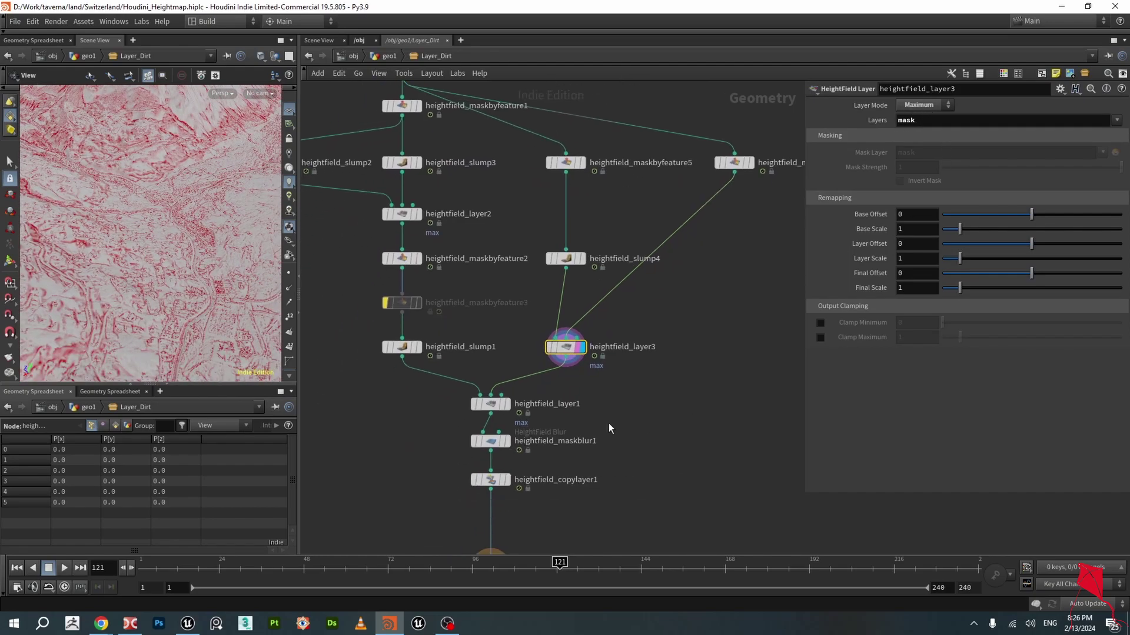
scroll(525, 415, "down", 1)
scroll(412, 395, "down", 2)
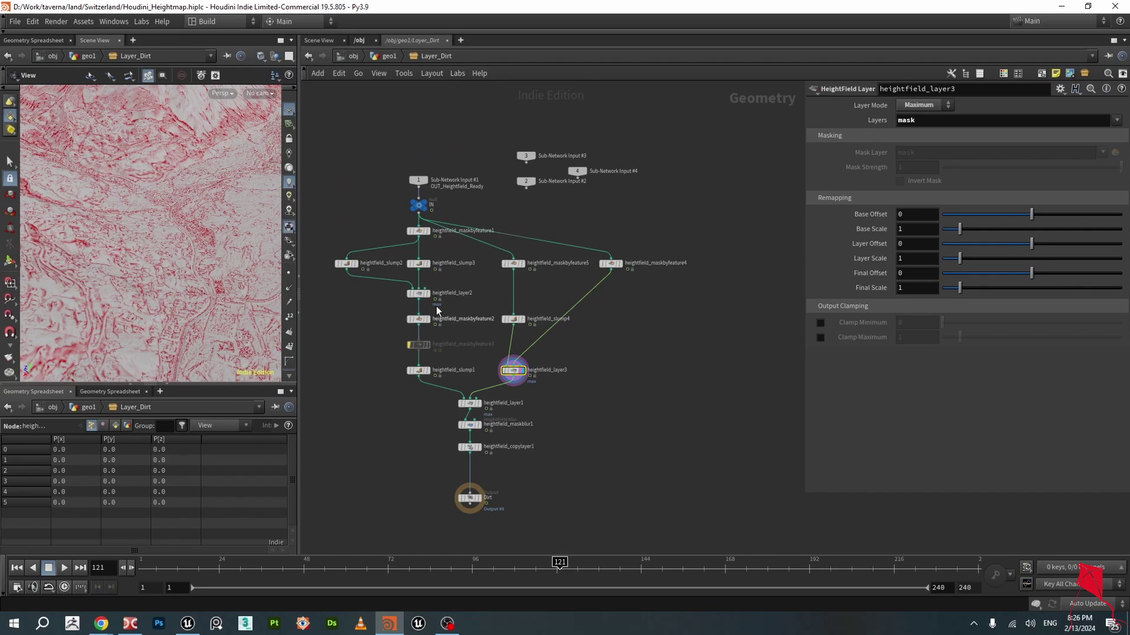
scroll(485, 419, "up", 3)
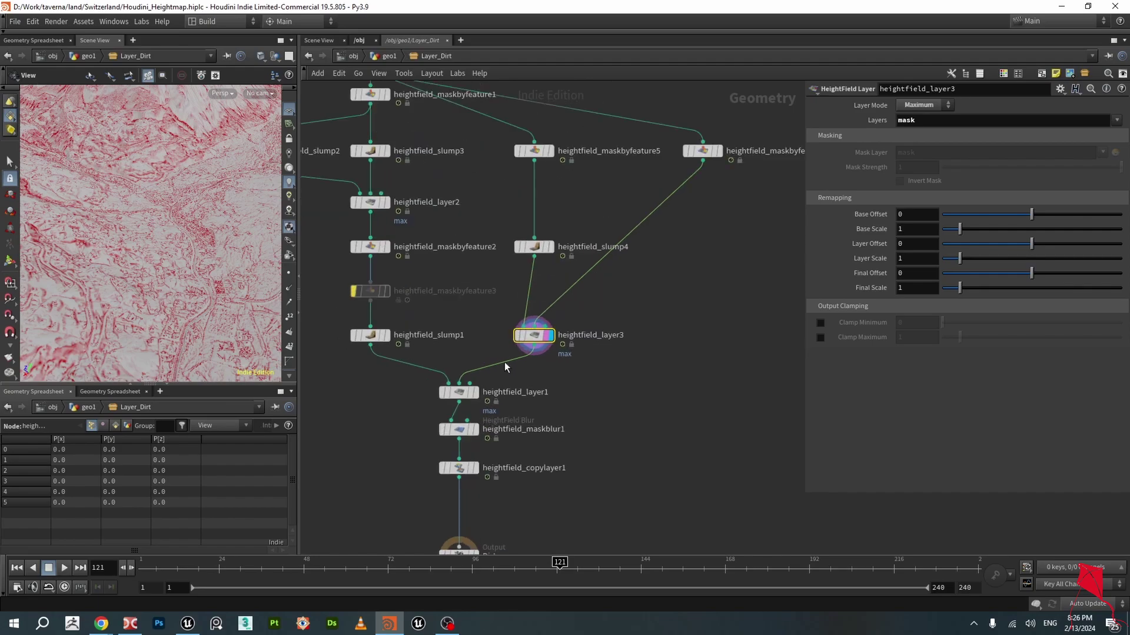
left_click(473, 392)
left_click(462, 393)
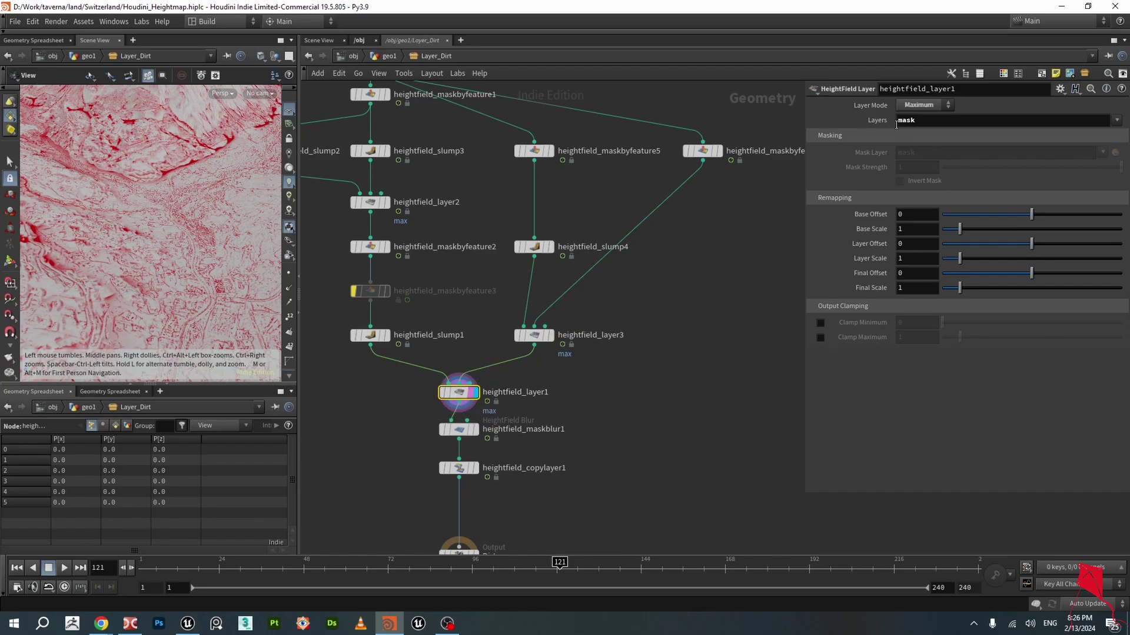
- Display and select heightfield_maskblur1 and examine its blur radius and the softened mask on the terrain
middle_click_drag(503, 446, 559, 376)
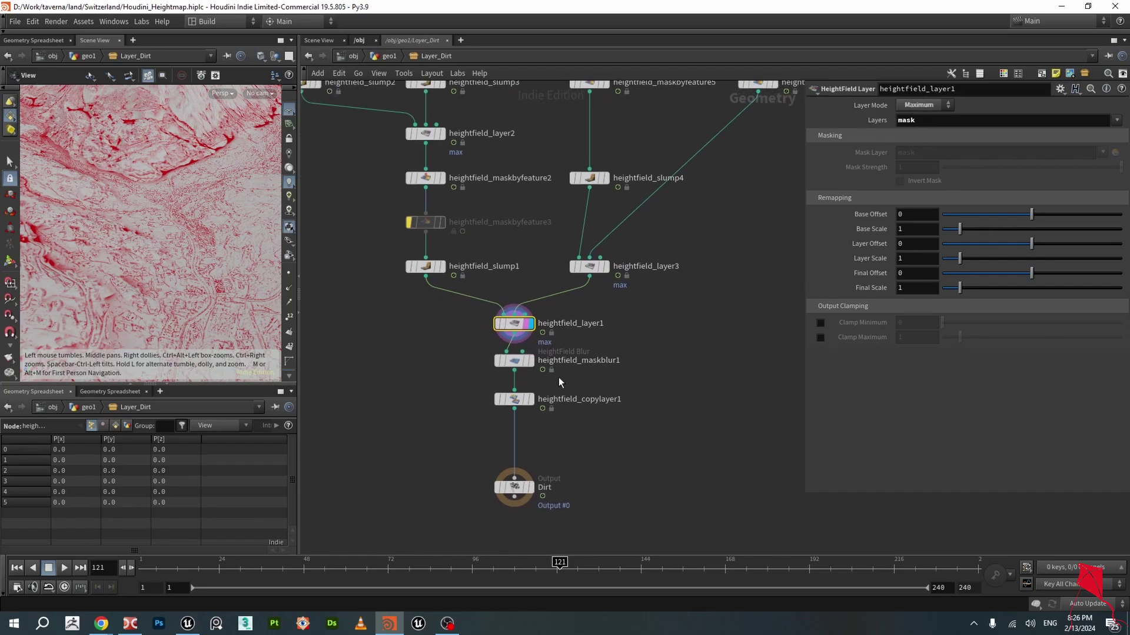
scroll(559, 377, "up", 2)
left_click(519, 356)
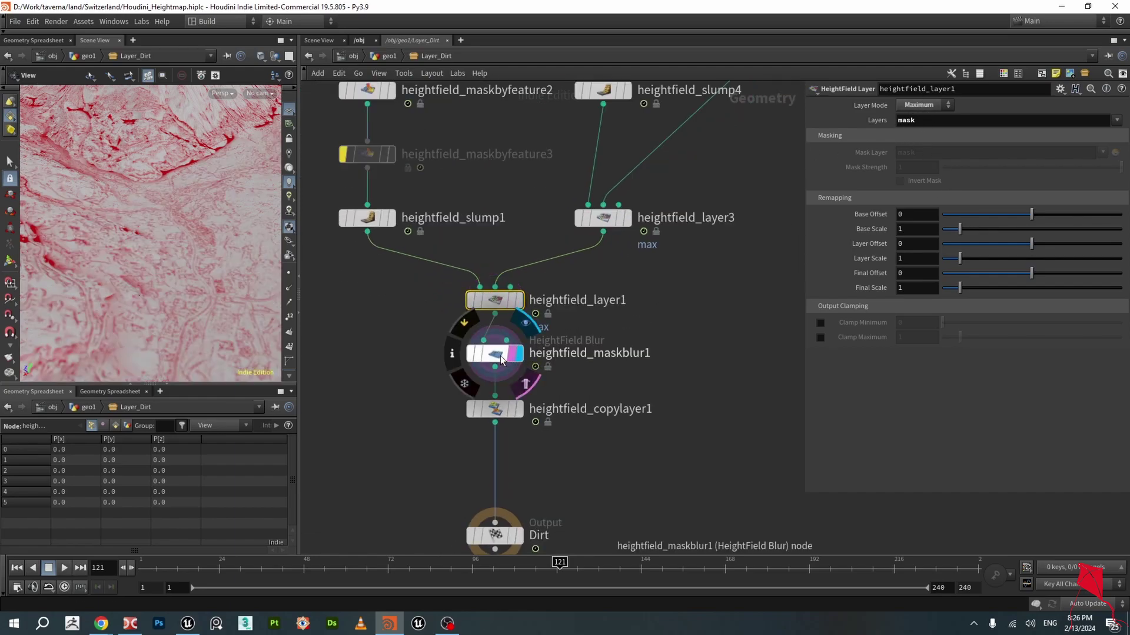
left_click(505, 355)
left_click_drag(117, 169, 188, 213)
- Display and select heightfield_copylayer1 and check its source and destination layers
middle_click_drag(660, 490, 681, 439)
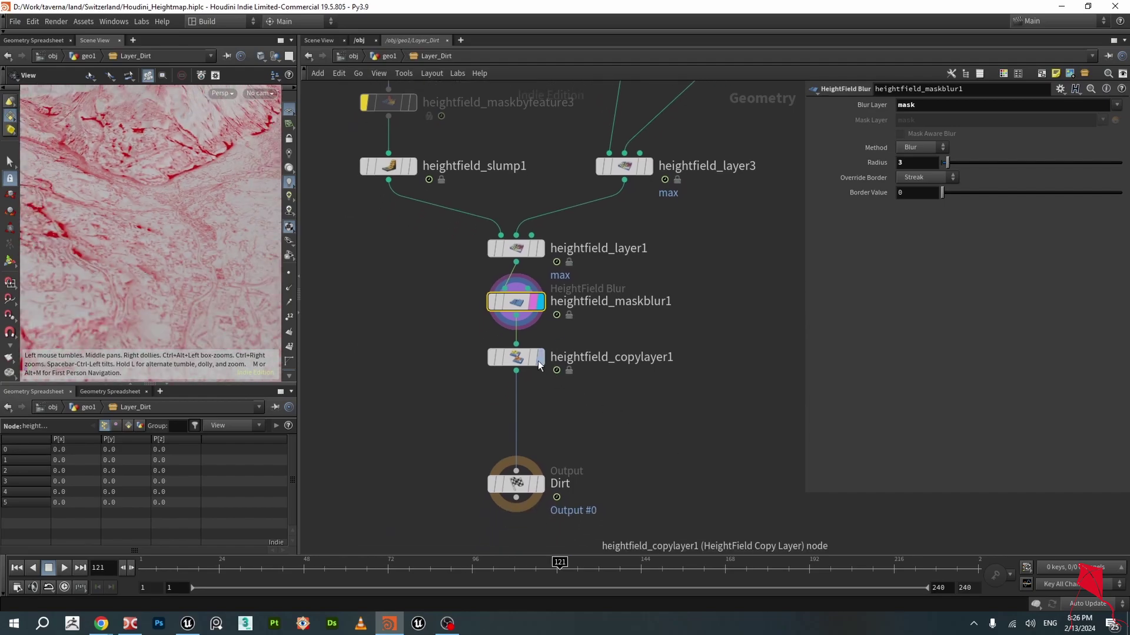
left_click(540, 357)
left_click(518, 358)
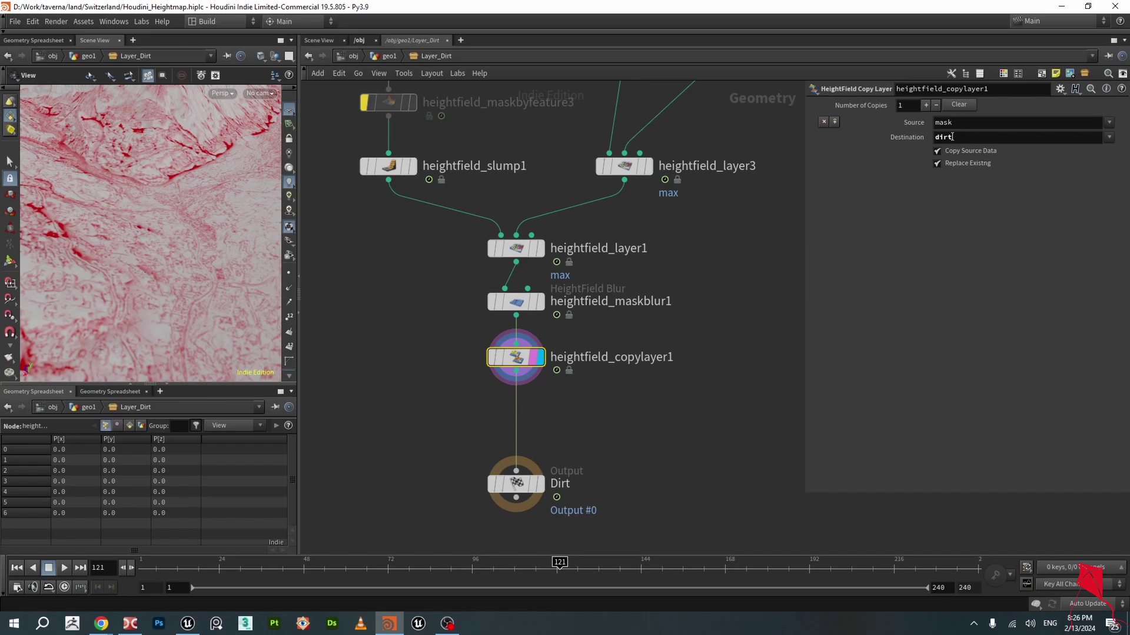
- Return to the geo1 network and open the Layer_Rock subnetwork to view its node chain
left_click(386, 55)
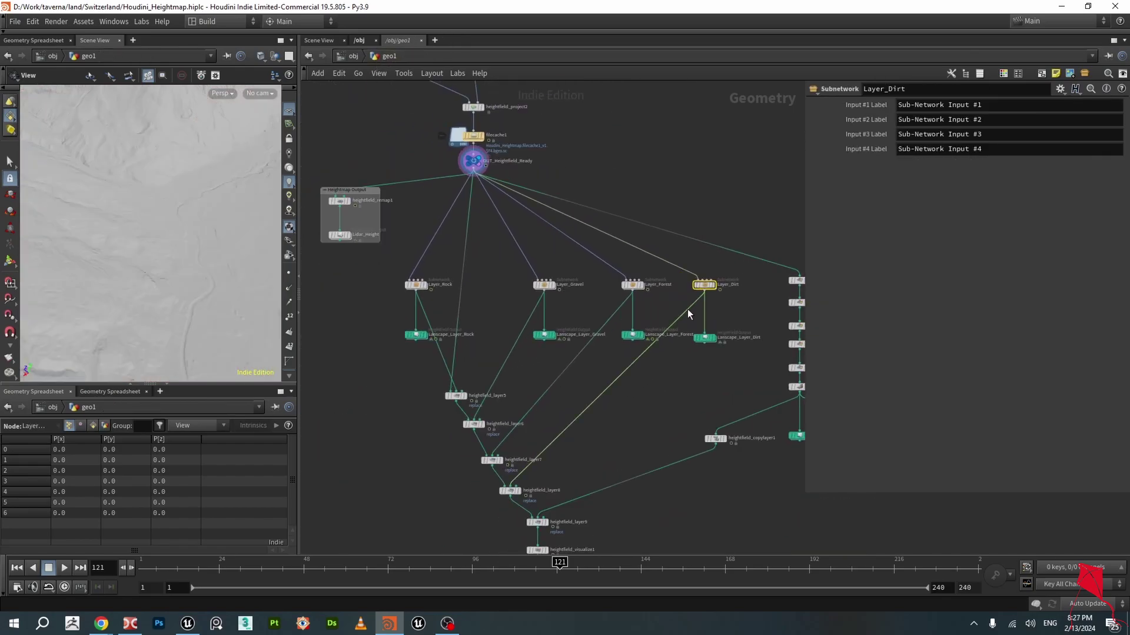
scroll(440, 317, "up", 3)
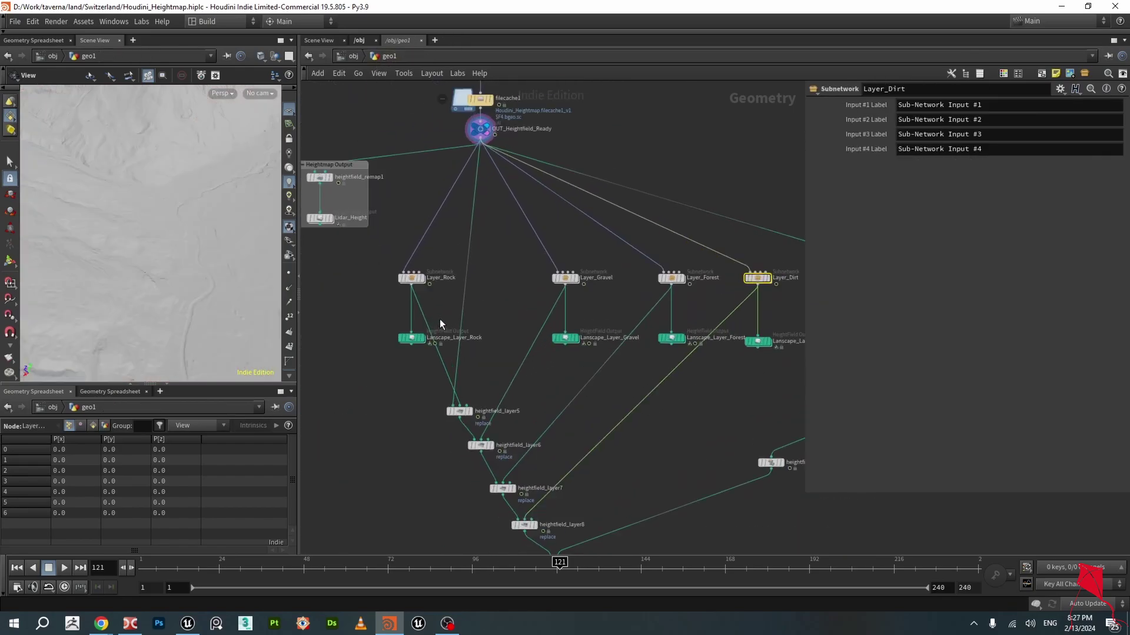
double_click(407, 274)
scroll(570, 346, "down", 3)
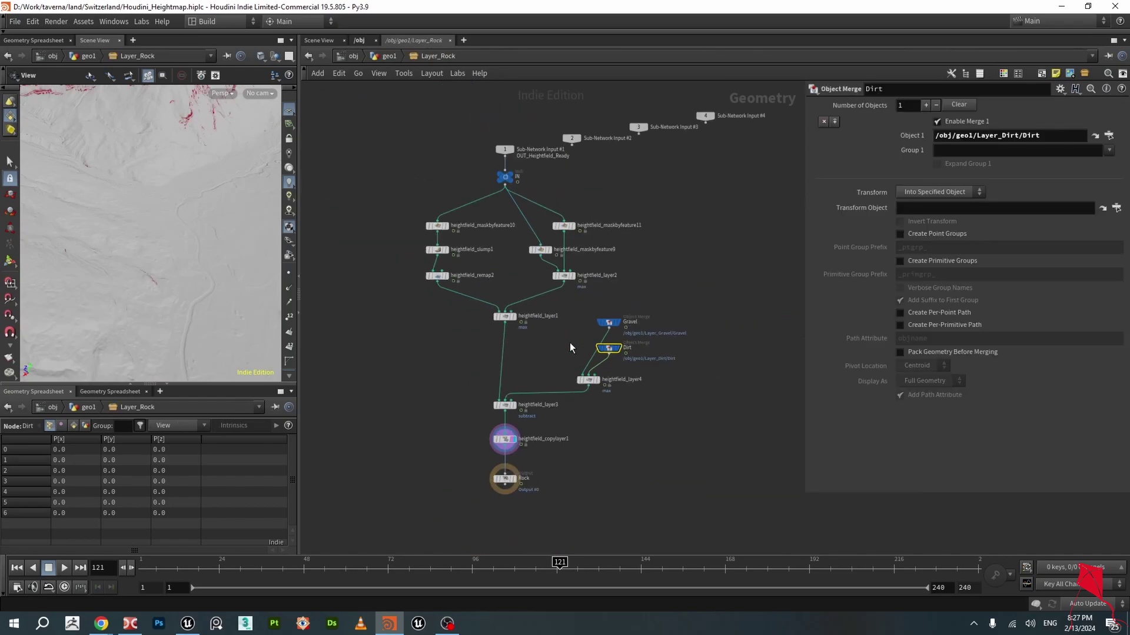
middle_click_drag(468, 327, 473, 380)
scroll(489, 261, "up", 2)
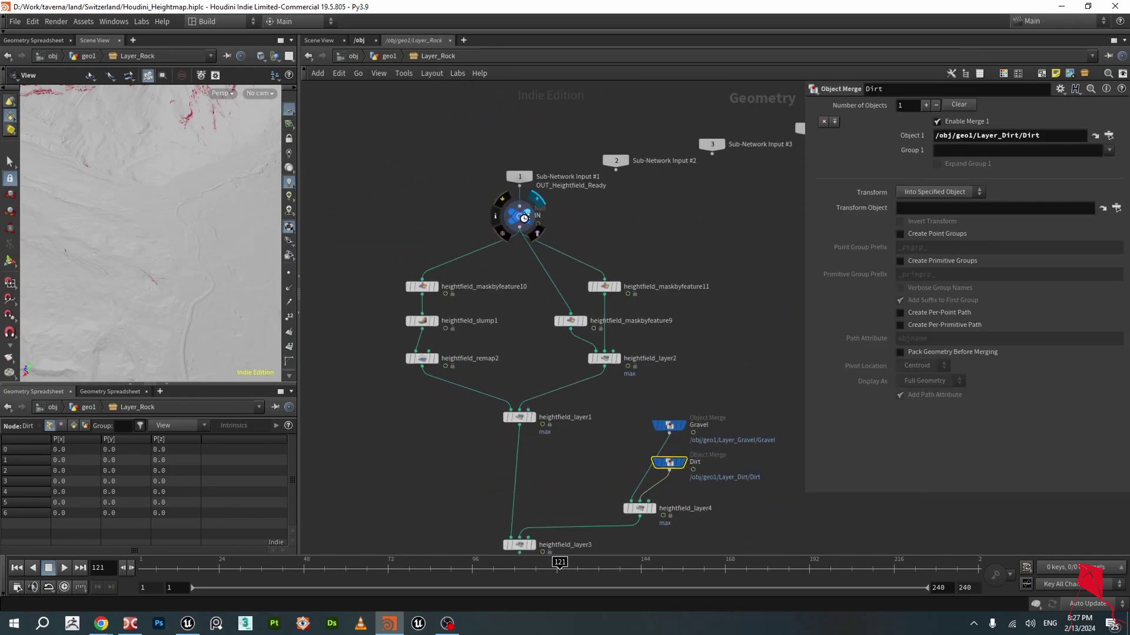
- Display the IN null of Layer_Rock and view the unmasked terrain
left_click(528, 225)
scroll(175, 264, "down", 5)
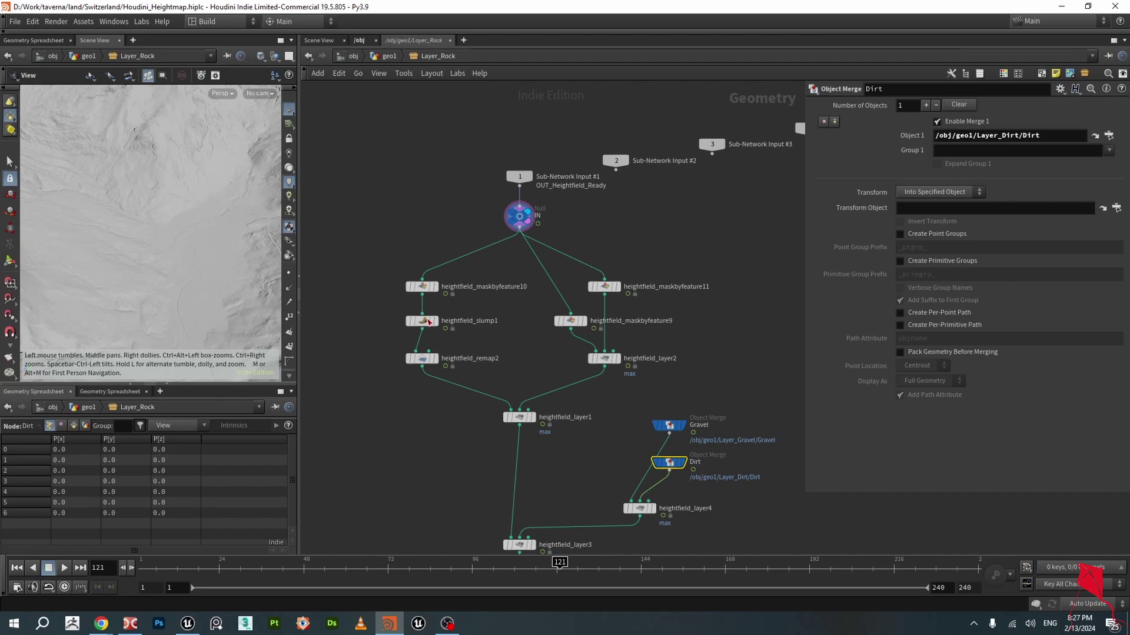
scroll(446, 289, "up", 2)
left_click_drag(175, 214, 215, 171)
- Display and select heightfield_maskbyfeature10 and examine its masking options and its mask on the terrain
scroll(462, 315, "up", 3)
left_click(420, 229)
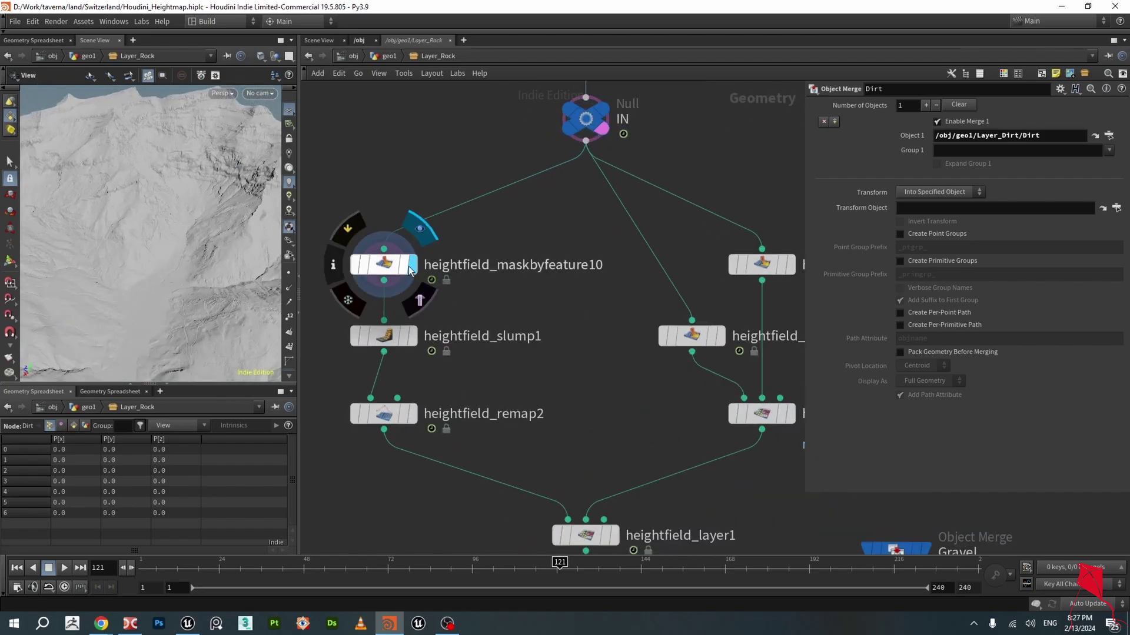
left_click(420, 300)
left_click(392, 268)
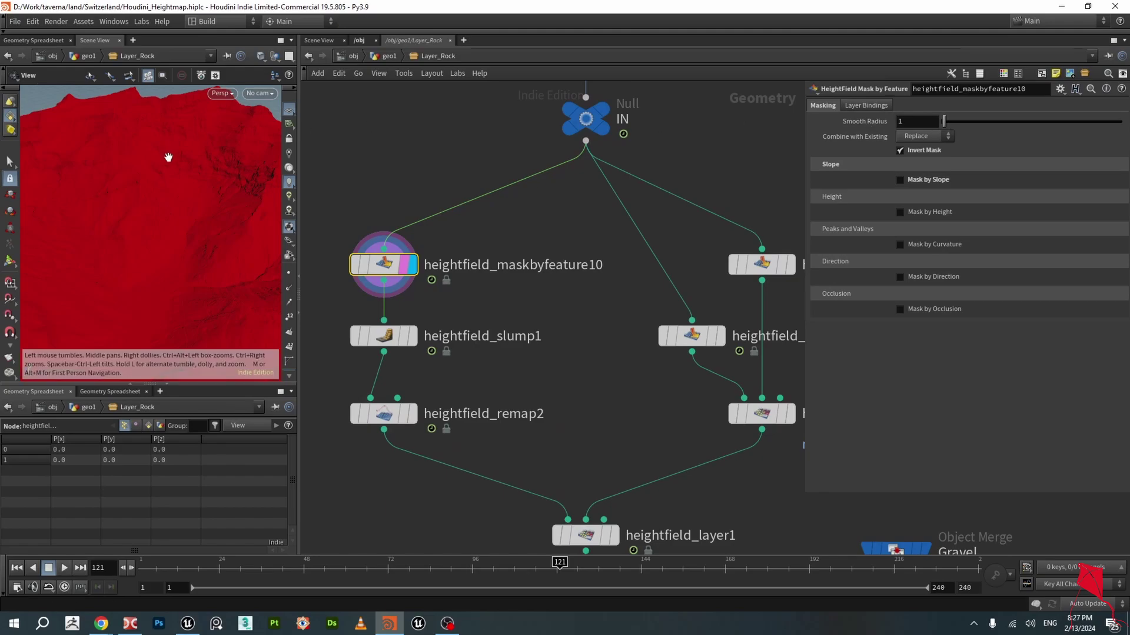
scroll(179, 171, "down", 2)
- Display and select heightfield_slump1 and heightfield_remap2 in turn, examining the slump settings and the remap output range
mouse_move(393, 337)
left_click(420, 300)
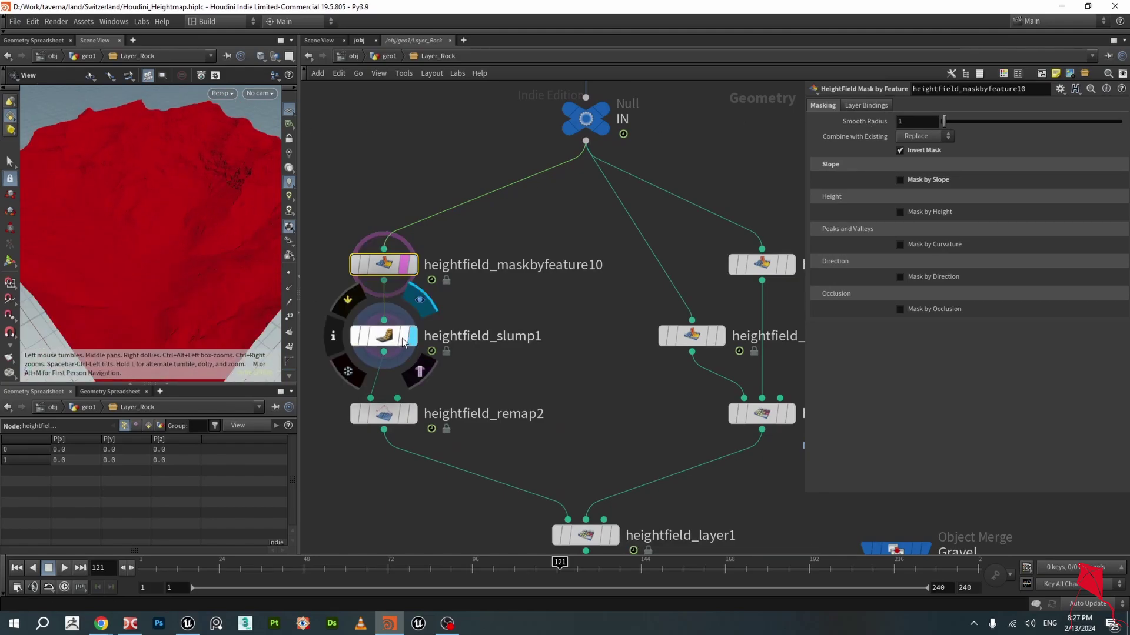
left_click(388, 341)
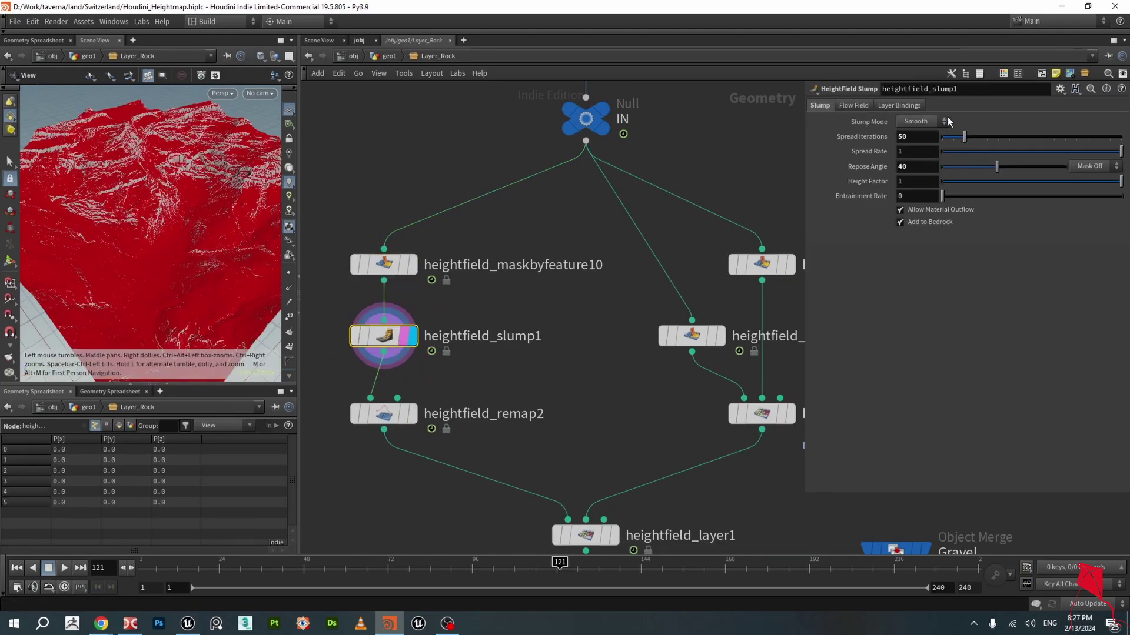
left_click(406, 415)
left_click(385, 414)
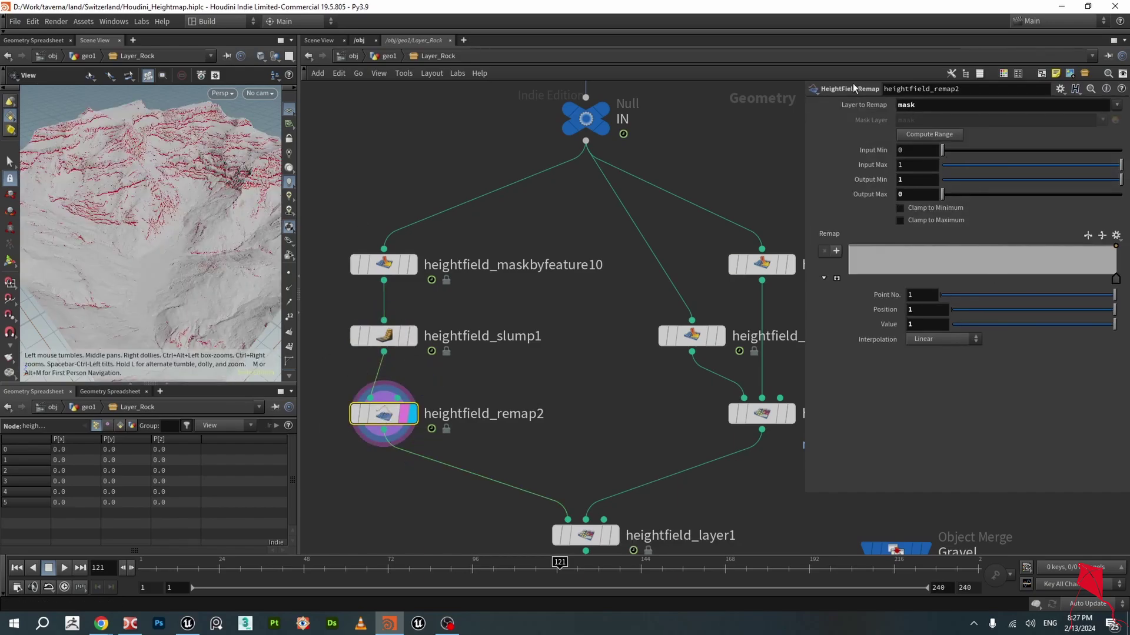
- Examine the mask from heightfield_remap2 on the terrain from closer and lower angles
right_click_drag(227, 222, 155, 201)
left_click_drag(155, 201, 180, 255)
scroll(180, 254, "down", 2)
scroll(565, 344, "down", 3)
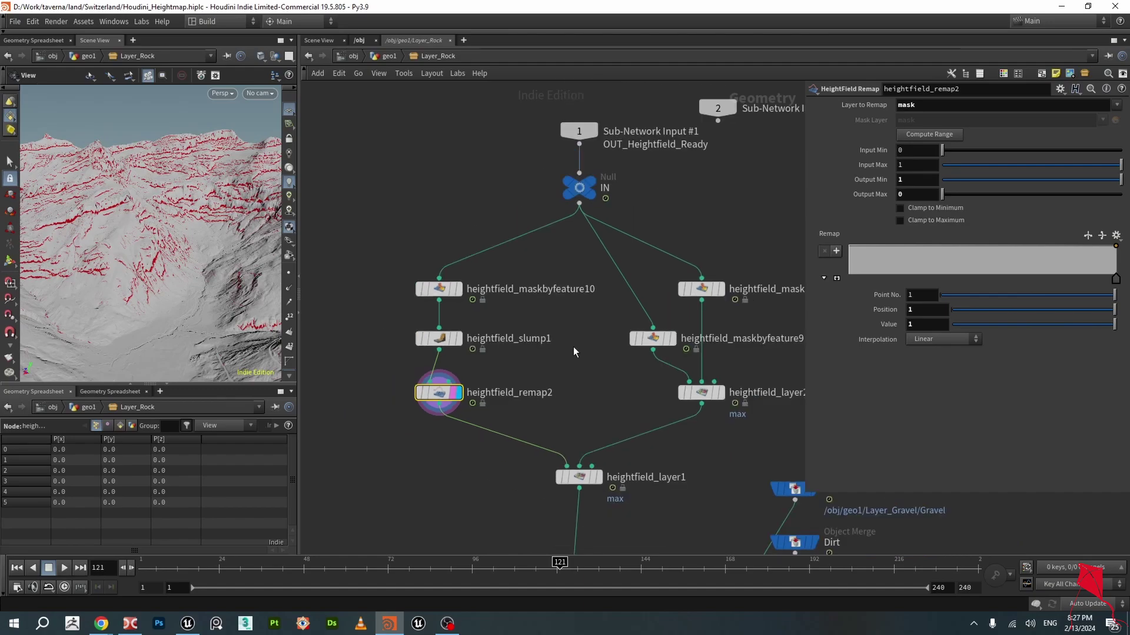
- Display and select heightfield_maskbyfeature11, examining its height mask on the terrain and the second point of its height ramp
middle_click_drag(637, 363, 568, 367)
scroll(568, 368, "down", 1)
scroll(680, 350, "up", 1)
scroll(680, 351, "down", 1)
middle_click_drag(488, 360, 507, 345)
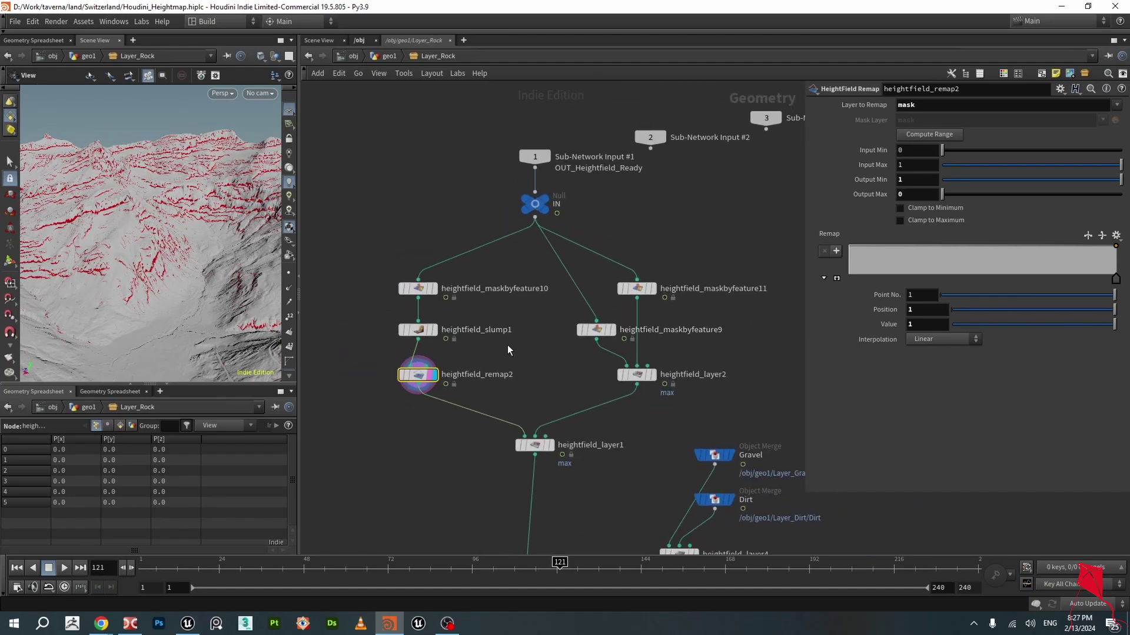
left_click(657, 269)
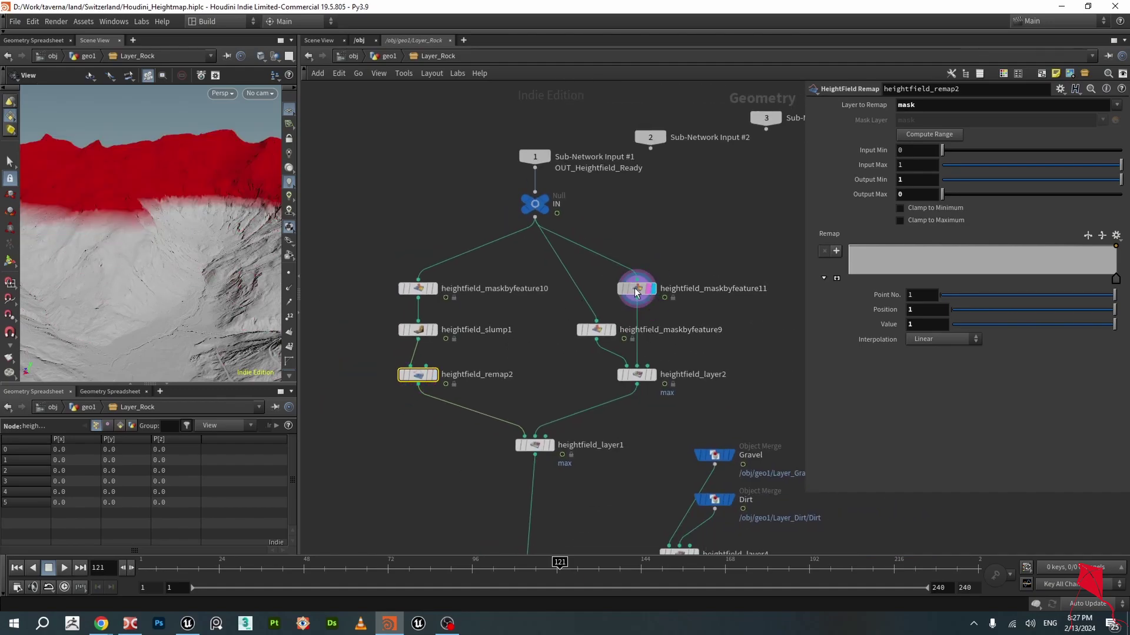
left_click(635, 289)
left_click_drag(146, 185, 157, 211)
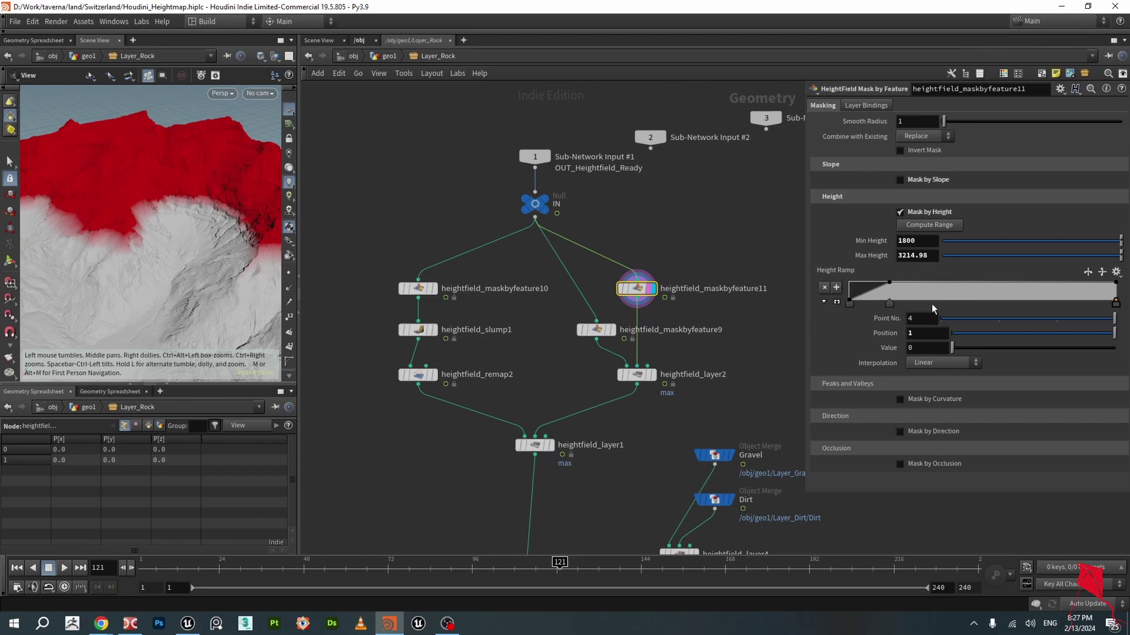
left_click(888, 304)
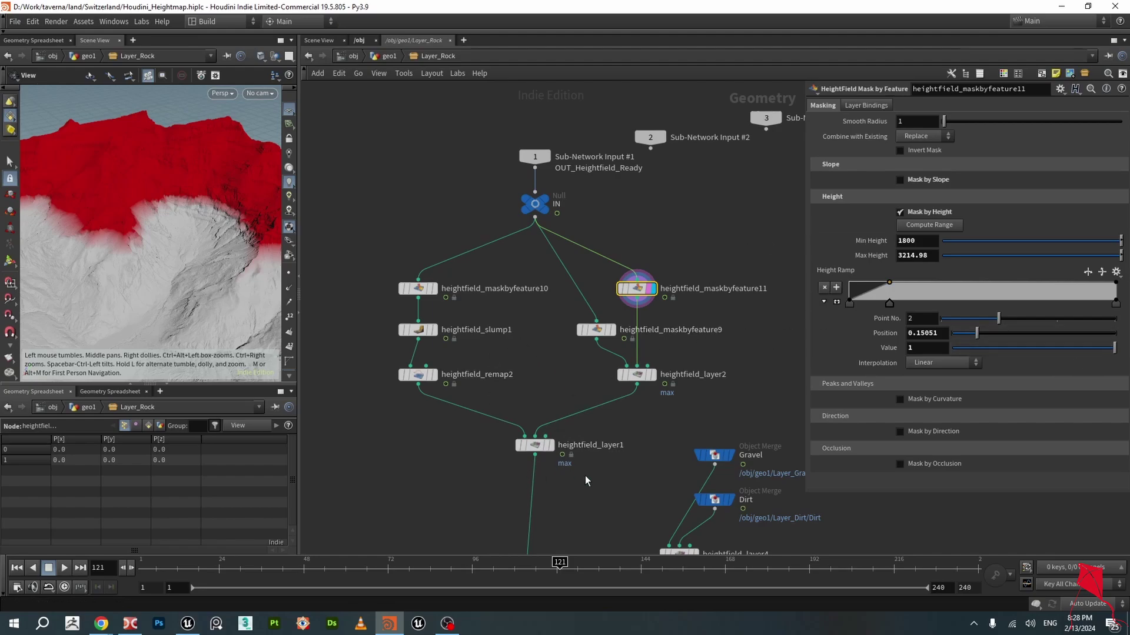
- Display and select heightfield_maskbyfeature9 and examine its slope angle range and both points of its slope ramp
left_click(601, 334)
left_click(612, 334)
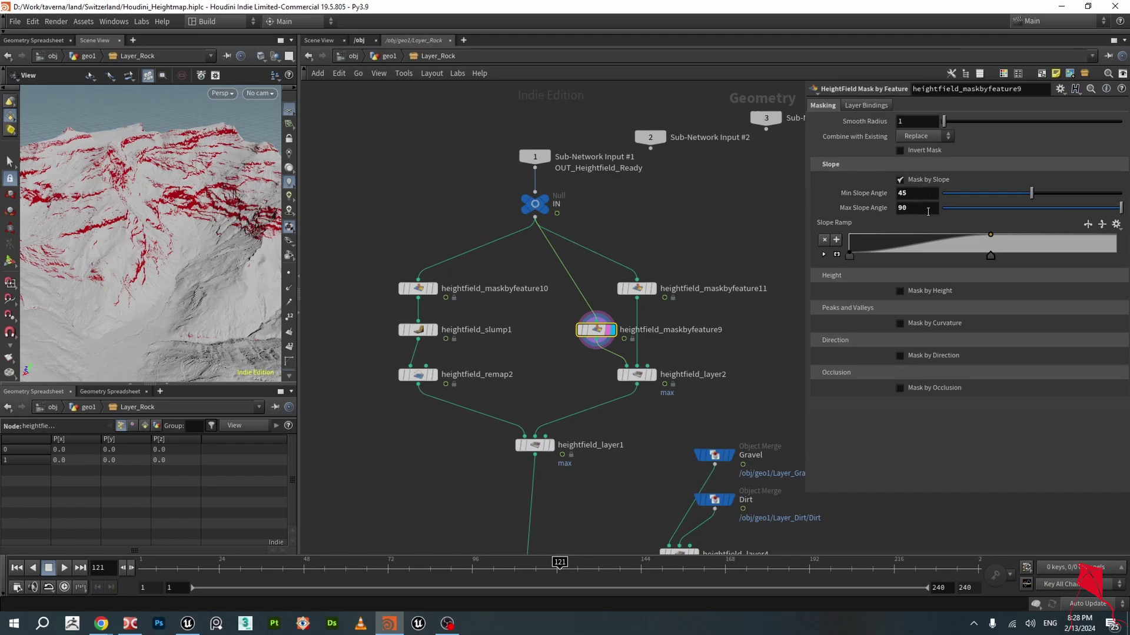
left_click(837, 255)
left_click(850, 254)
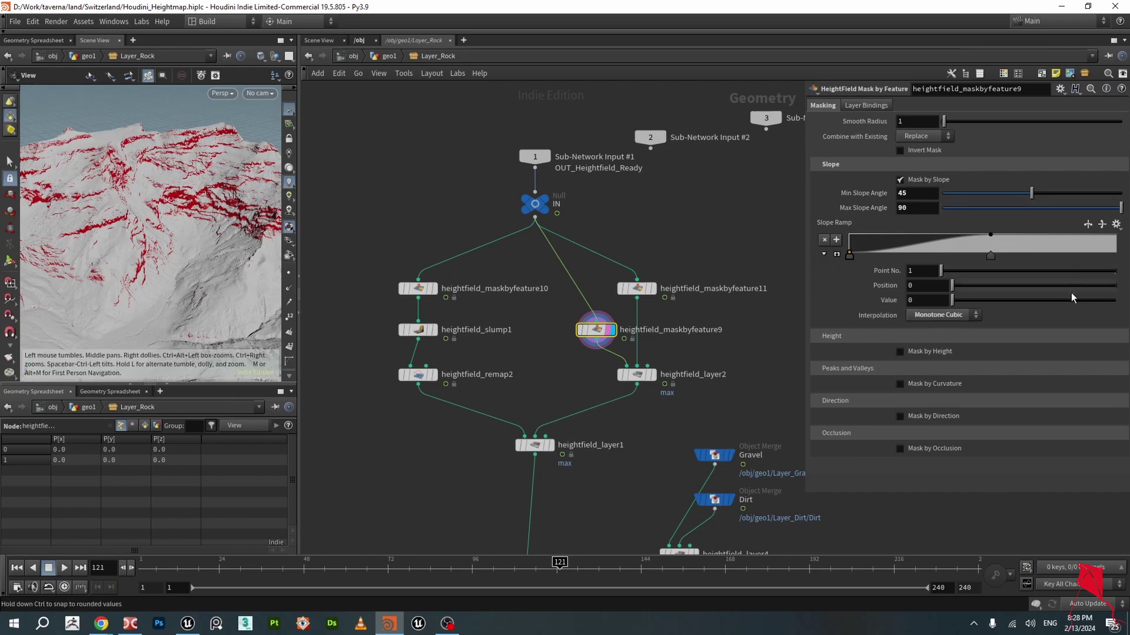
left_click(991, 257)
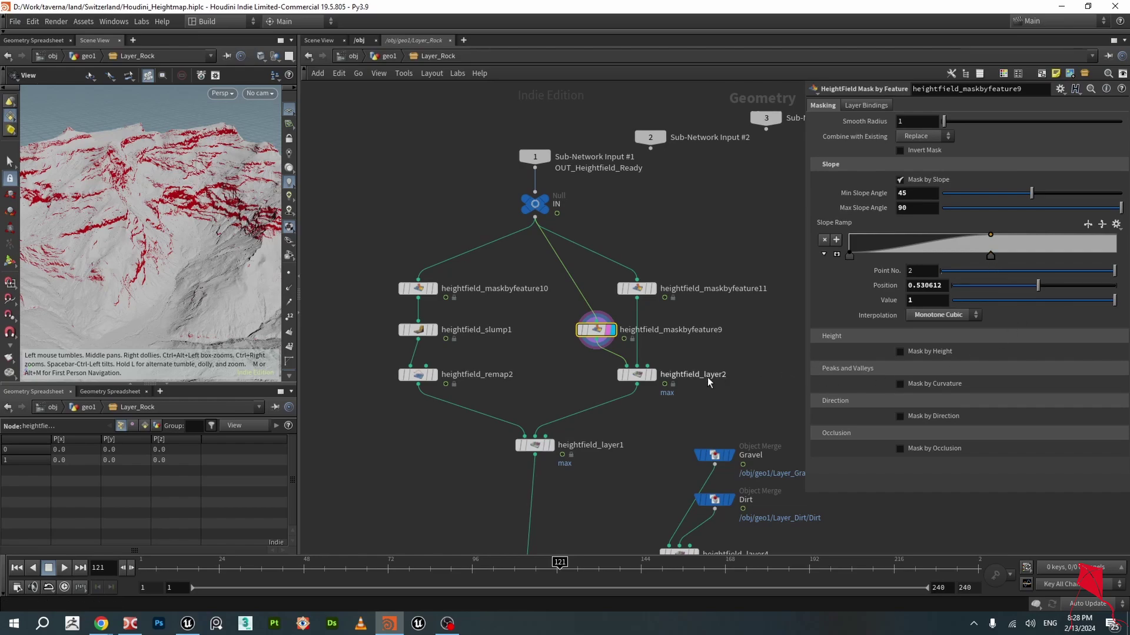
- Display and select heightfield_layer2 and heightfield_layer1 in turn, examining their layer modes and combined masks on the terrain
left_click(647, 377)
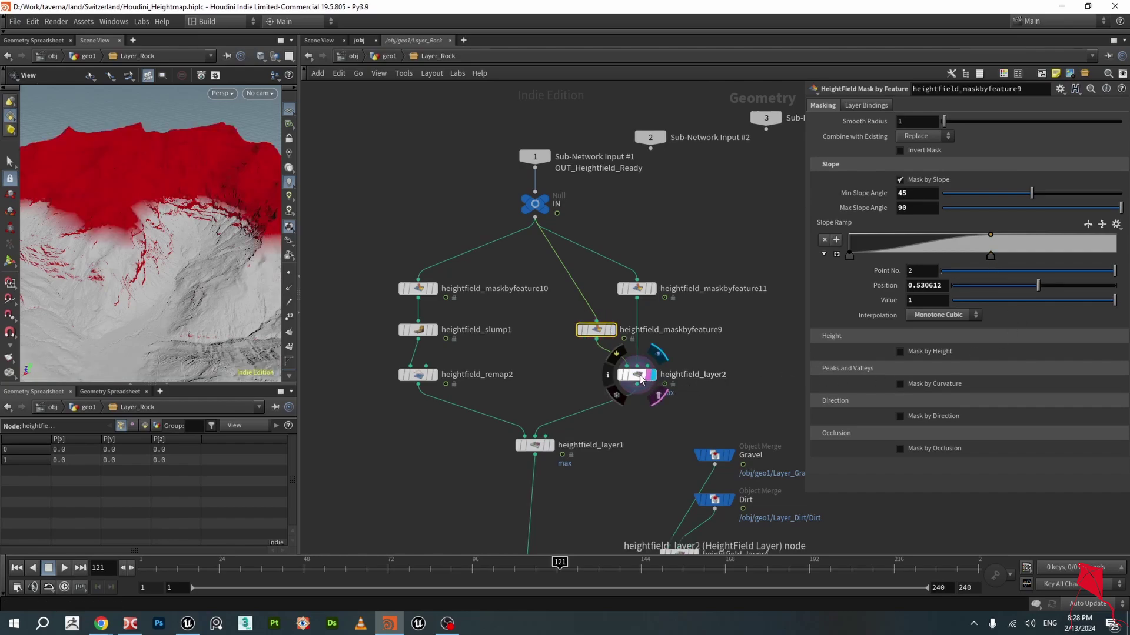
left_click(638, 376)
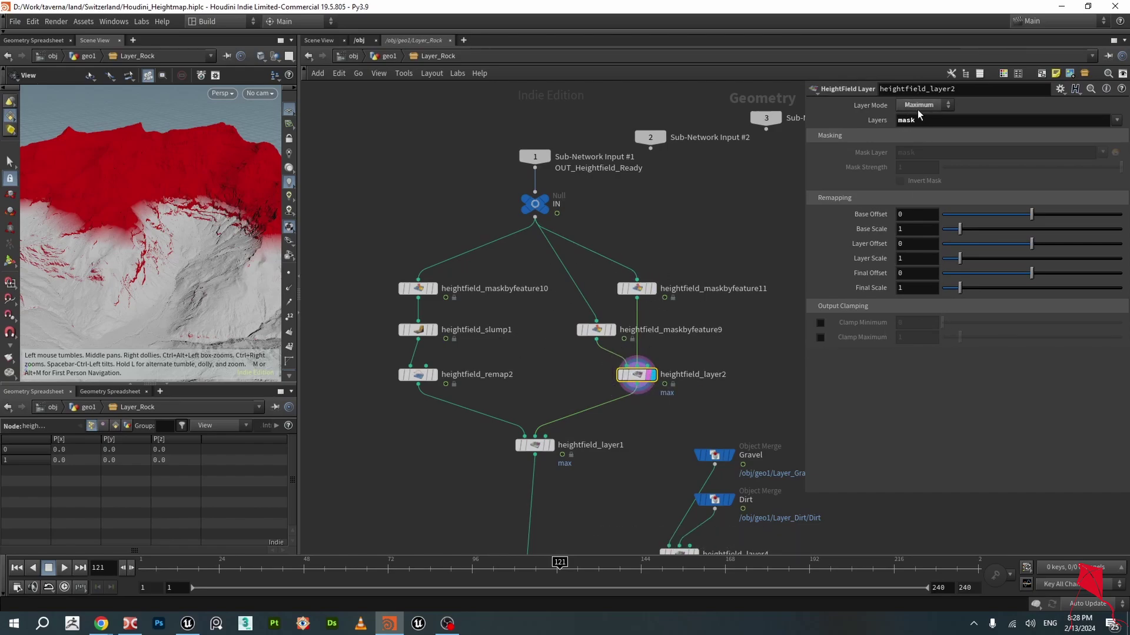
middle_click_drag(590, 493, 601, 453)
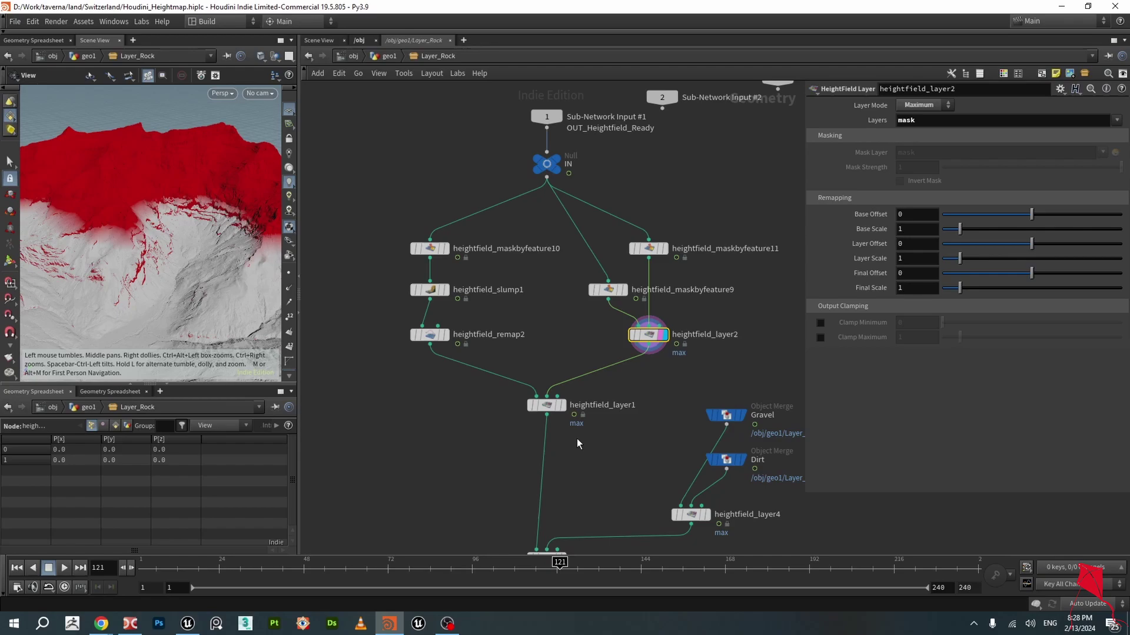
left_click(564, 406)
left_click(551, 408)
left_click_drag(167, 270, 156, 253)
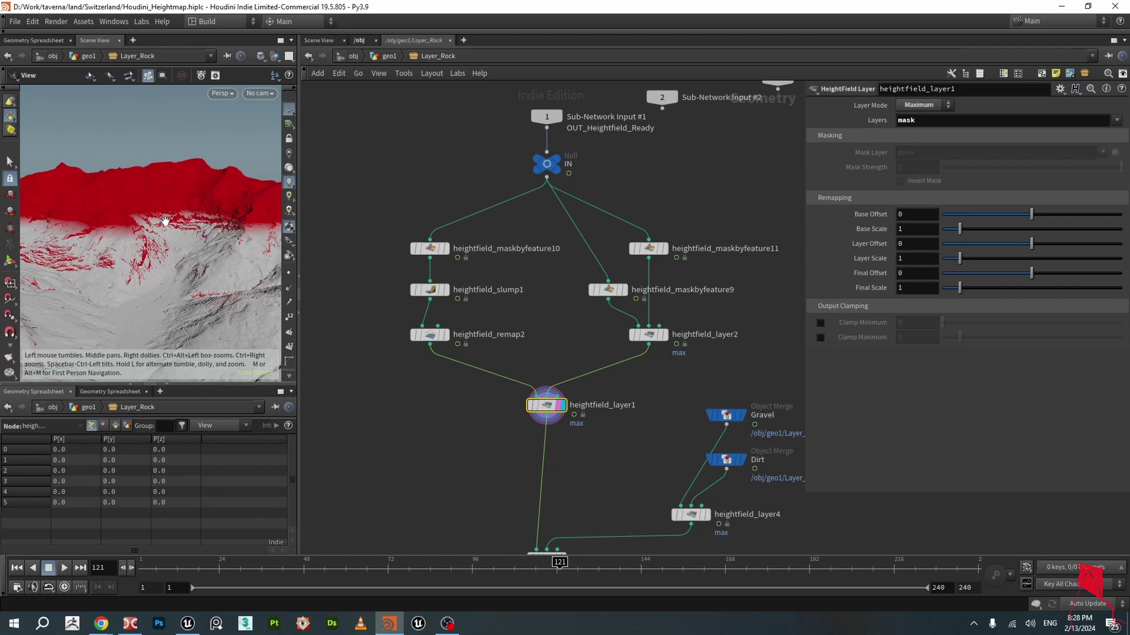
- Select the Gravel object merge node in Layer_Rock and examine its source object path
middle_click_drag(599, 468, 530, 318)
scroll(671, 380, "up", 1)
scroll(676, 377, "down", 2)
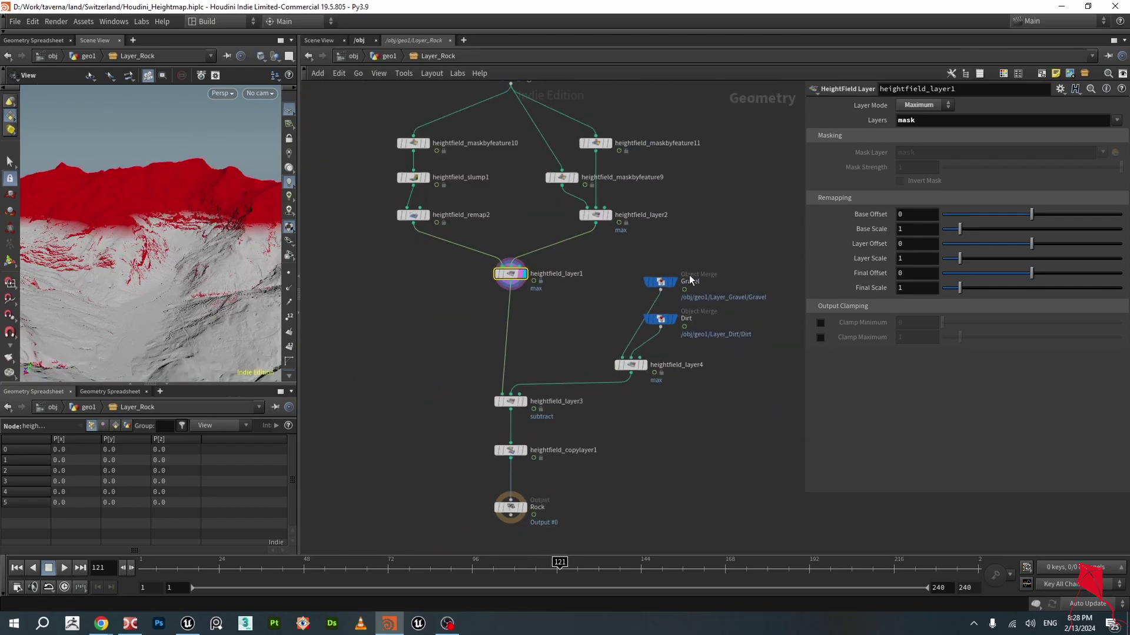
mouse_move(667, 288)
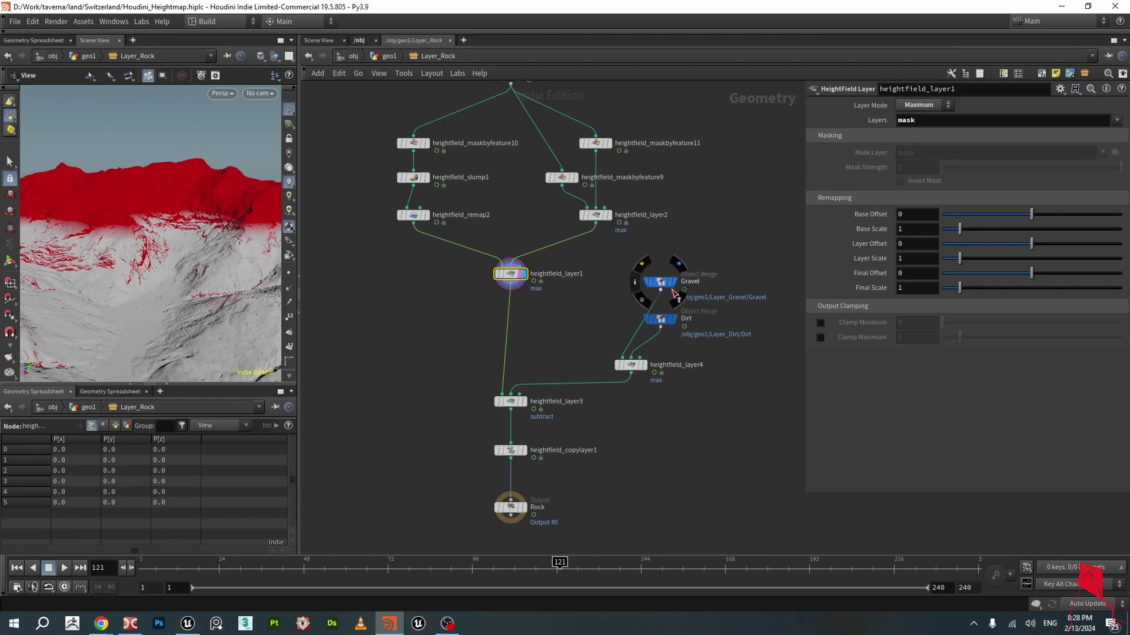
middle_click_drag(717, 241, 607, 235)
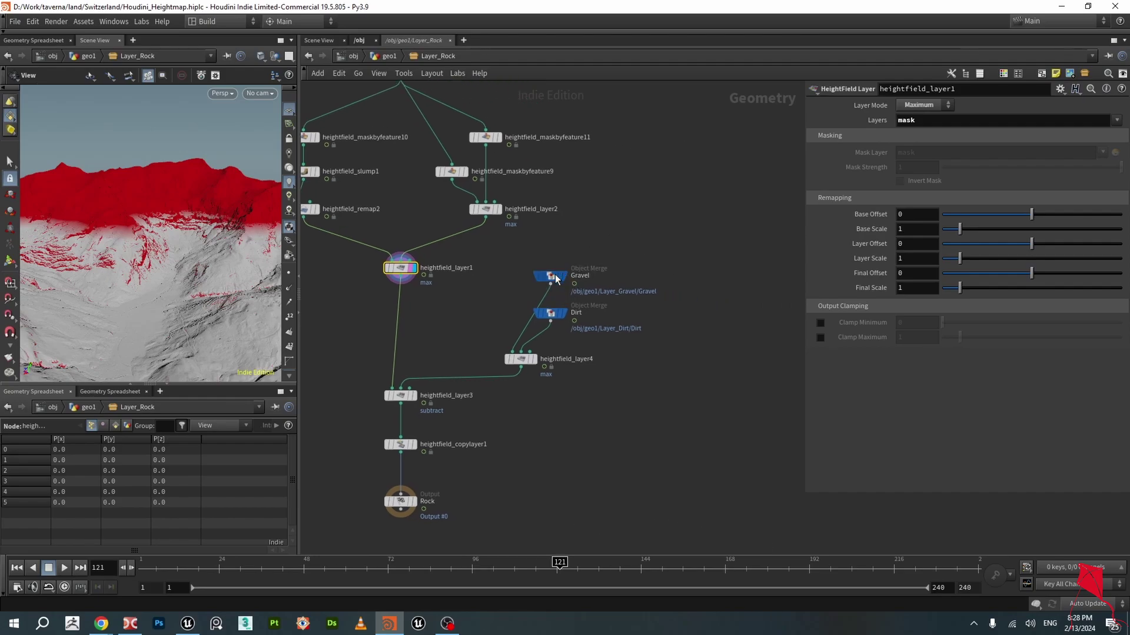
left_click(555, 274)
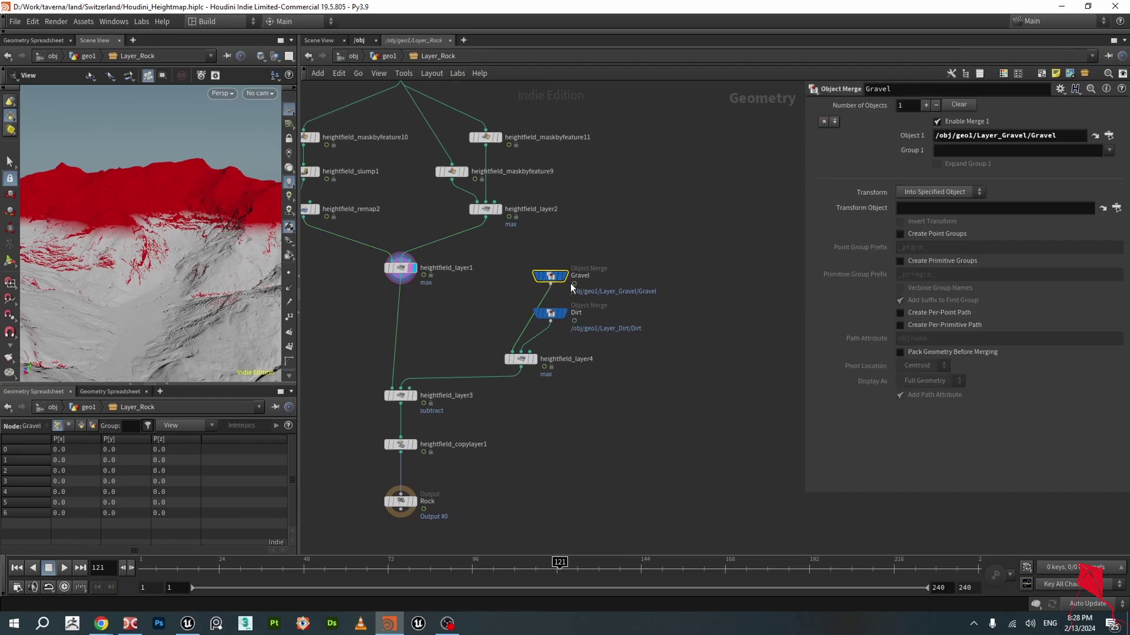
- Add an Object Merge node in the empty network area beside the Gravel node
key("Tab")
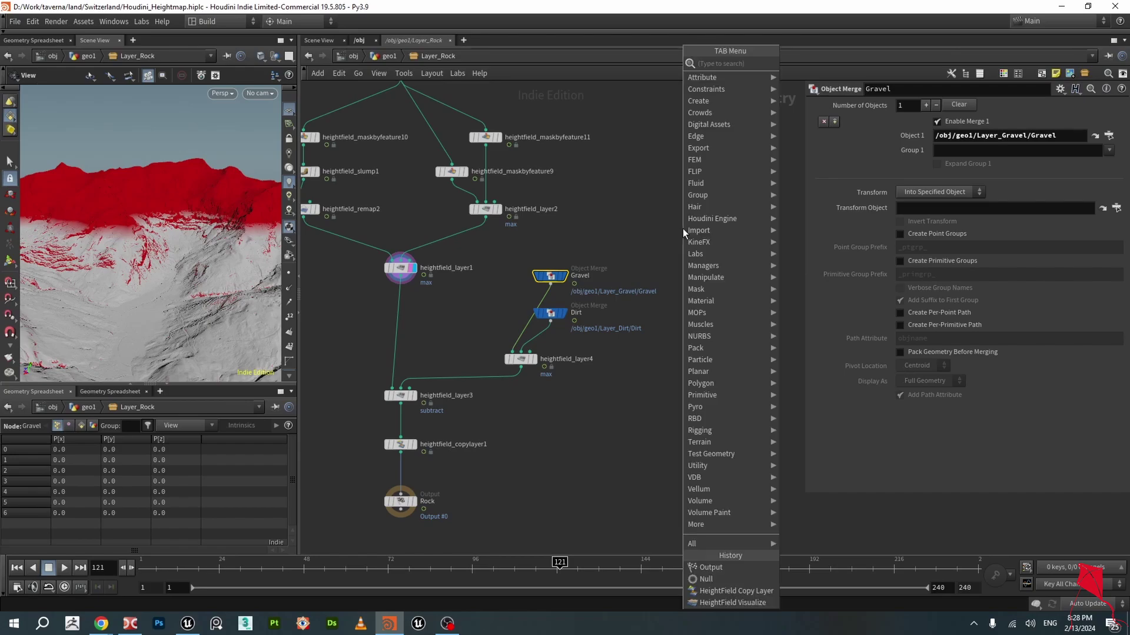
type("merg")
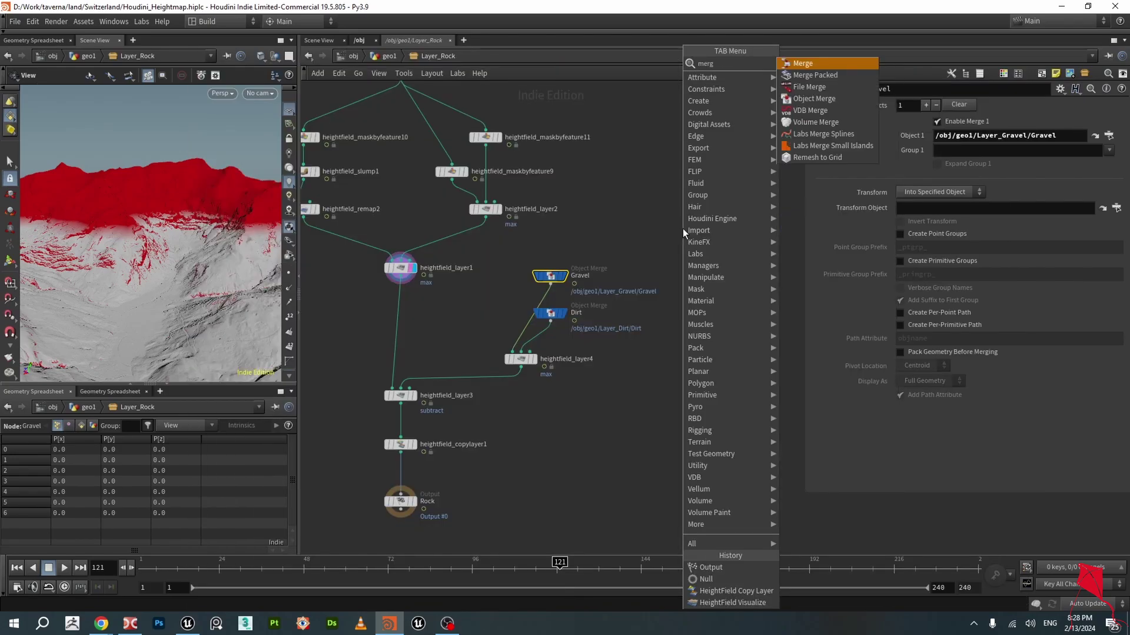
left_click(824, 99)
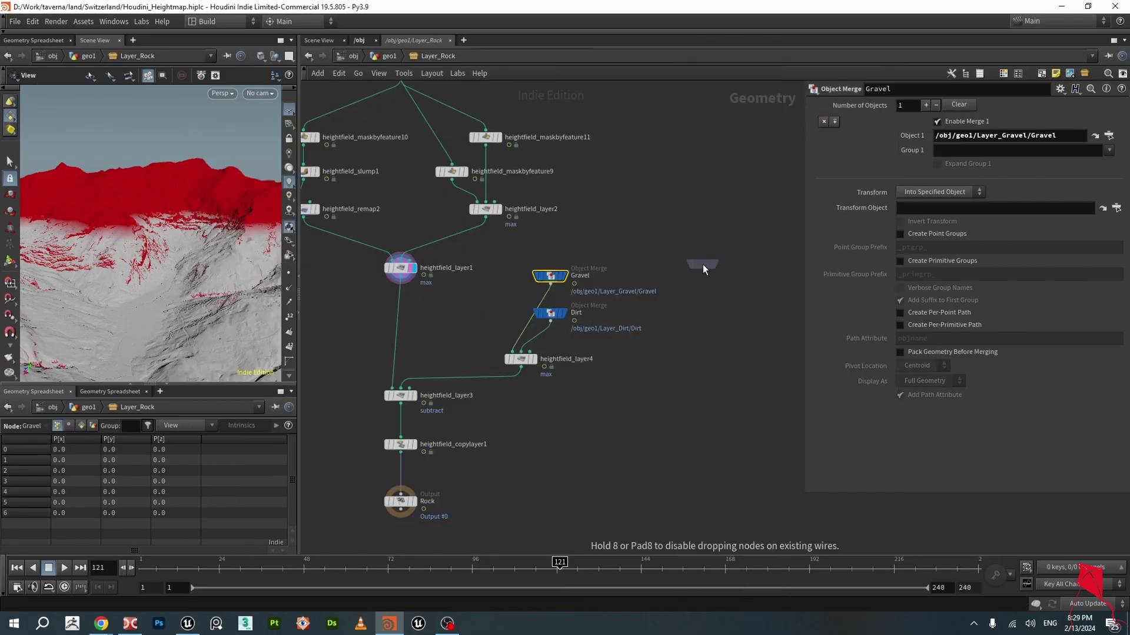
left_click(702, 263)
left_click_drag(713, 262, 711, 280)
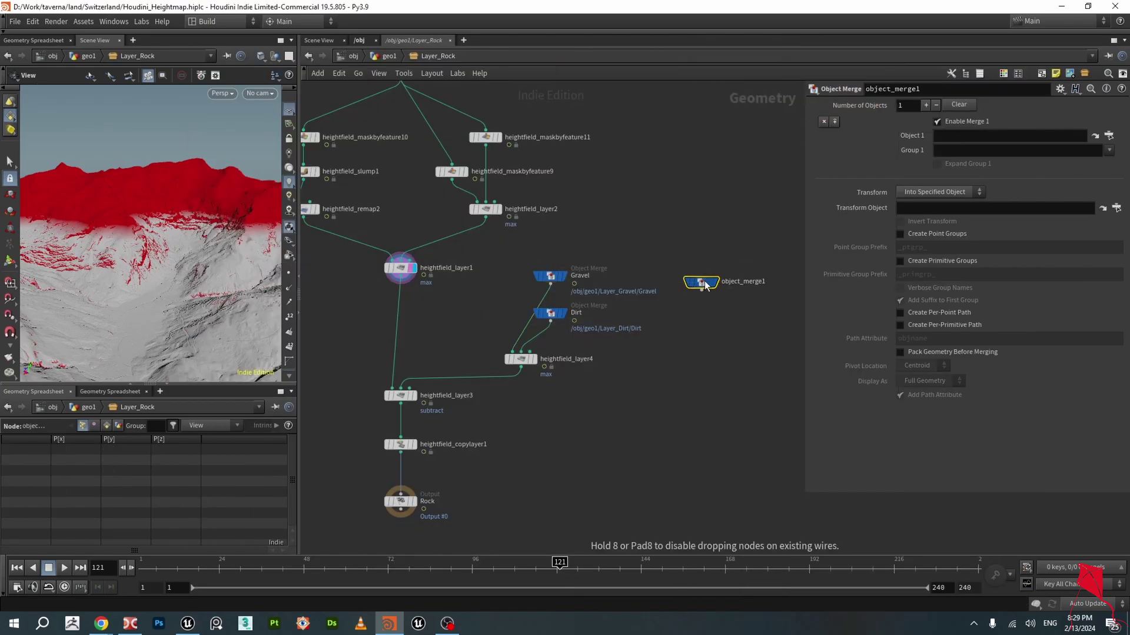
- Set Object 1 of the new Object Merge node to the Gravel output in /obj/geo1/Layer_Gravel
left_click(1109, 136)
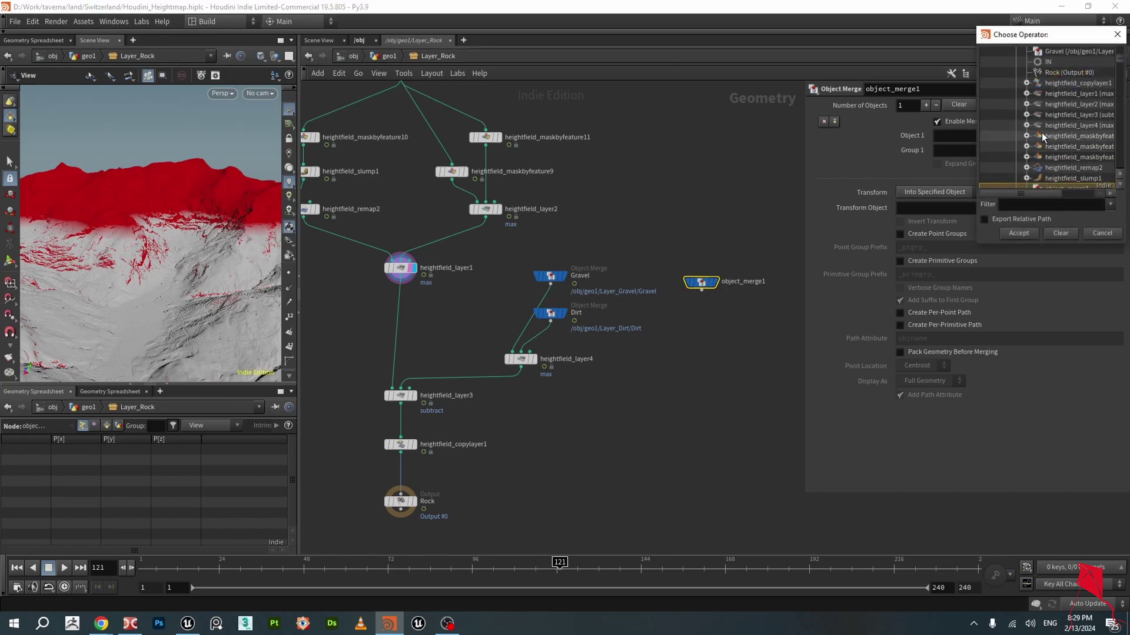
scroll(1048, 133, "up", 5)
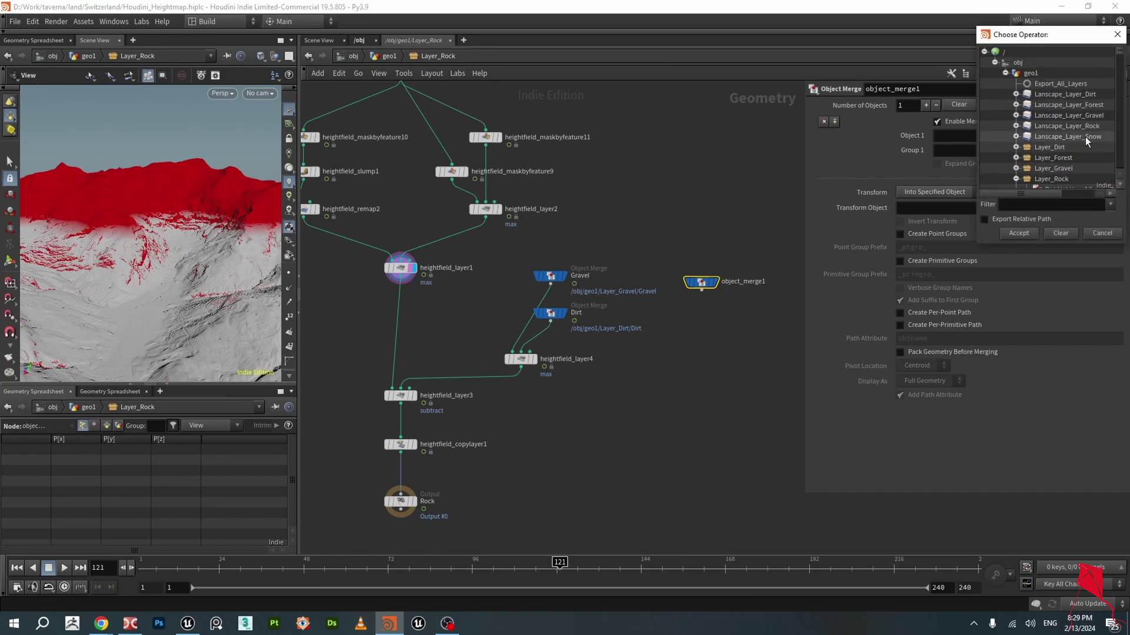
scroll(1102, 121, "down", 3)
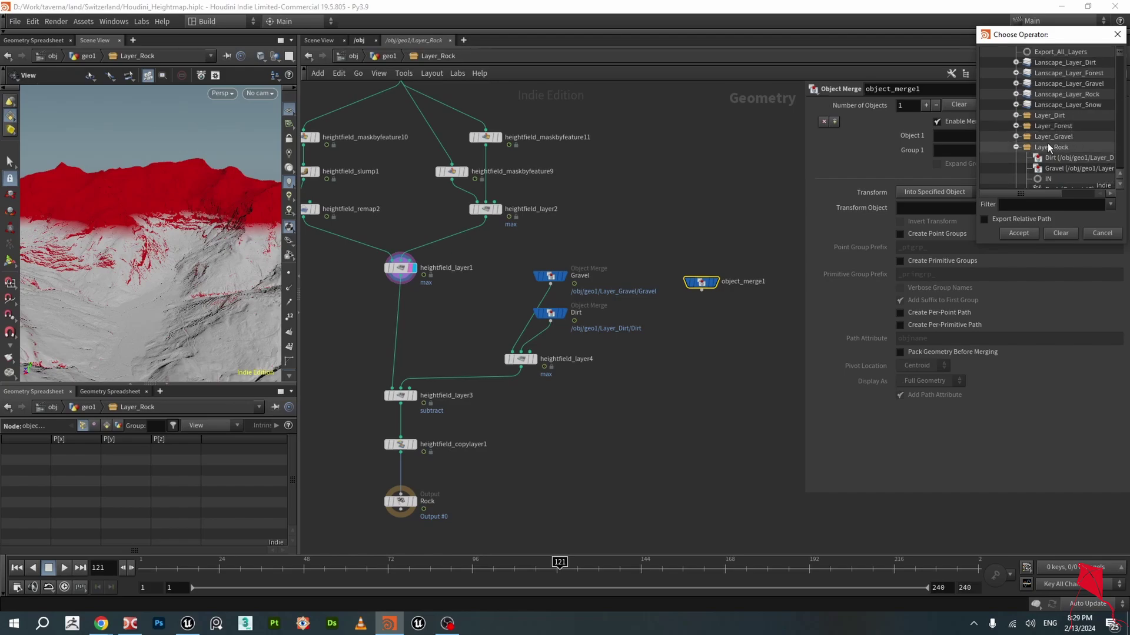
left_click(1015, 136)
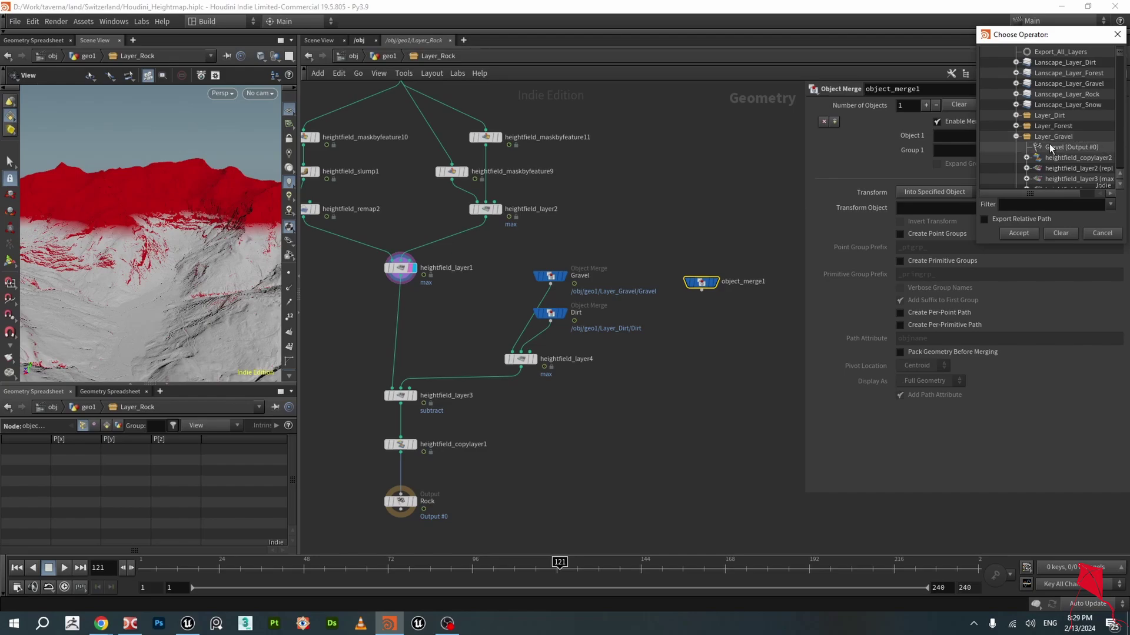
scroll(1053, 146, "down", 1)
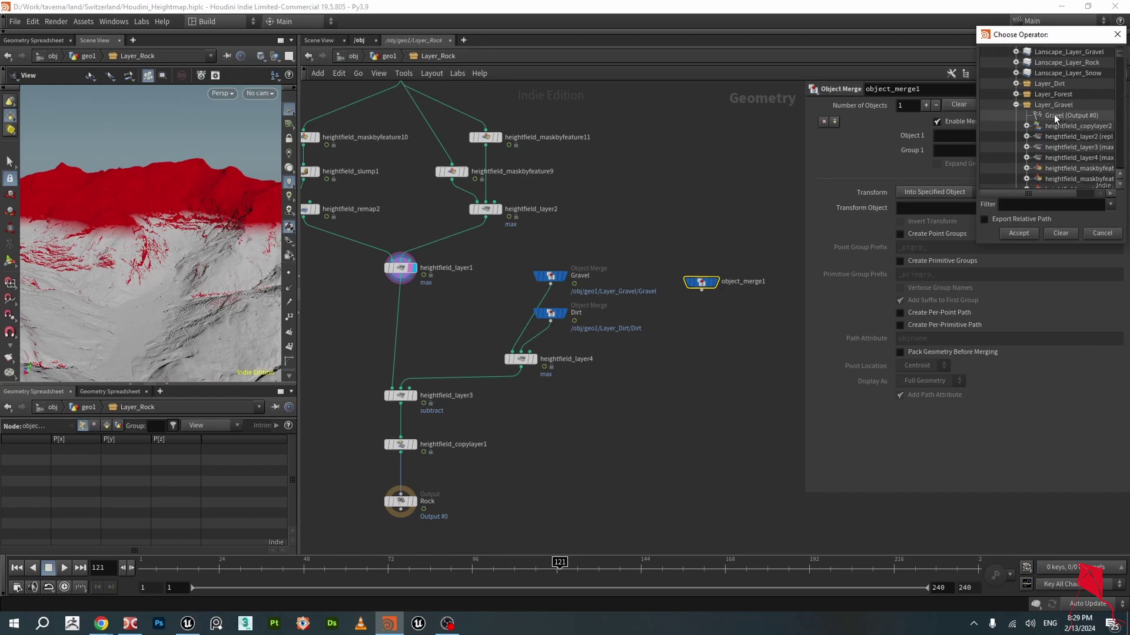
double_click(1055, 116)
- Display the original Gravel merge's mask on the terrain and delete the extra Object Merge node
middle_click_drag(730, 312, 675, 309)
scroll(669, 304, "down", 2)
scroll(668, 283, "up", 3)
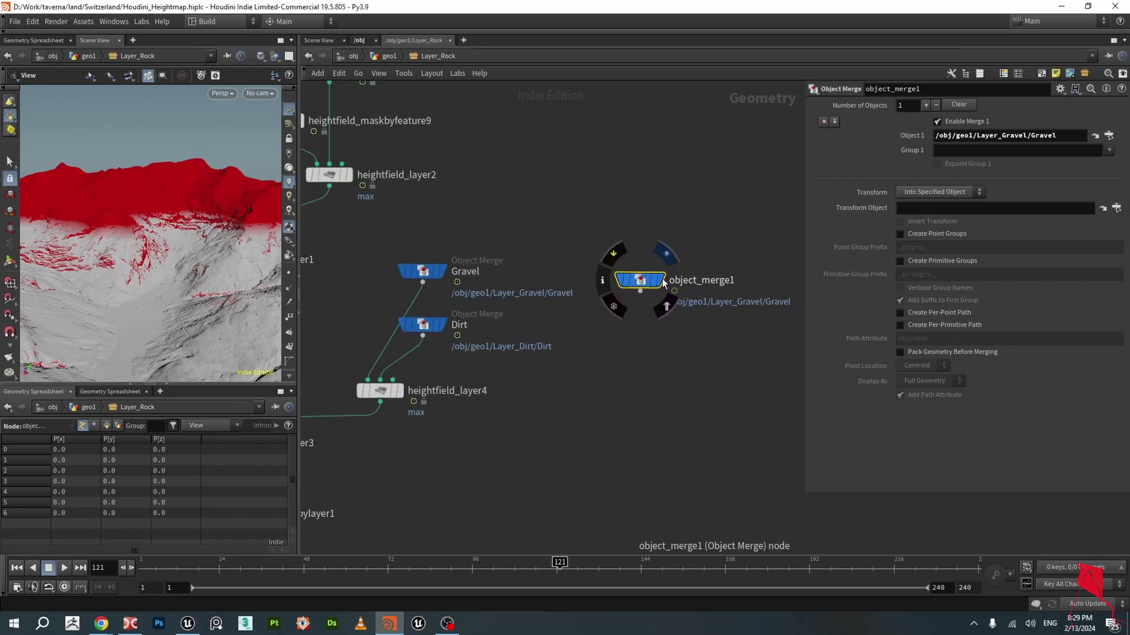
left_click(662, 279)
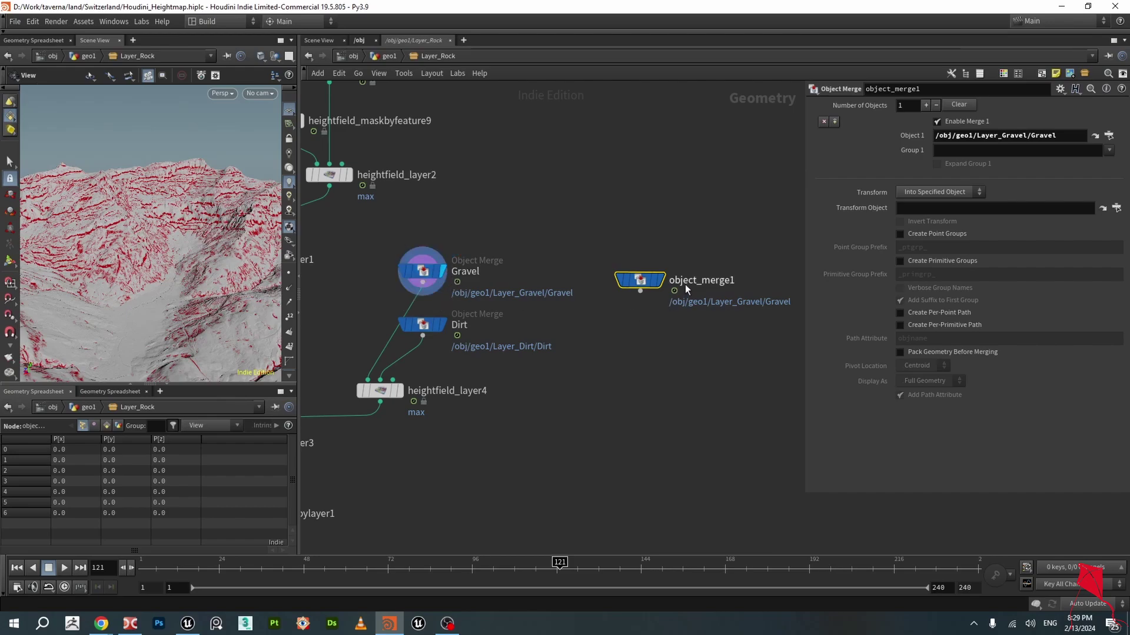
left_click_drag(634, 223, 691, 363)
key("Delete")
- Display the Dirt merge and heightfield_layer4 masks in turn, selecting heightfield_layer4 to examine its layer mode
middle_click_drag(664, 358, 824, 354)
scroll(713, 349, "down", 1)
scroll(643, 288, "up", 1)
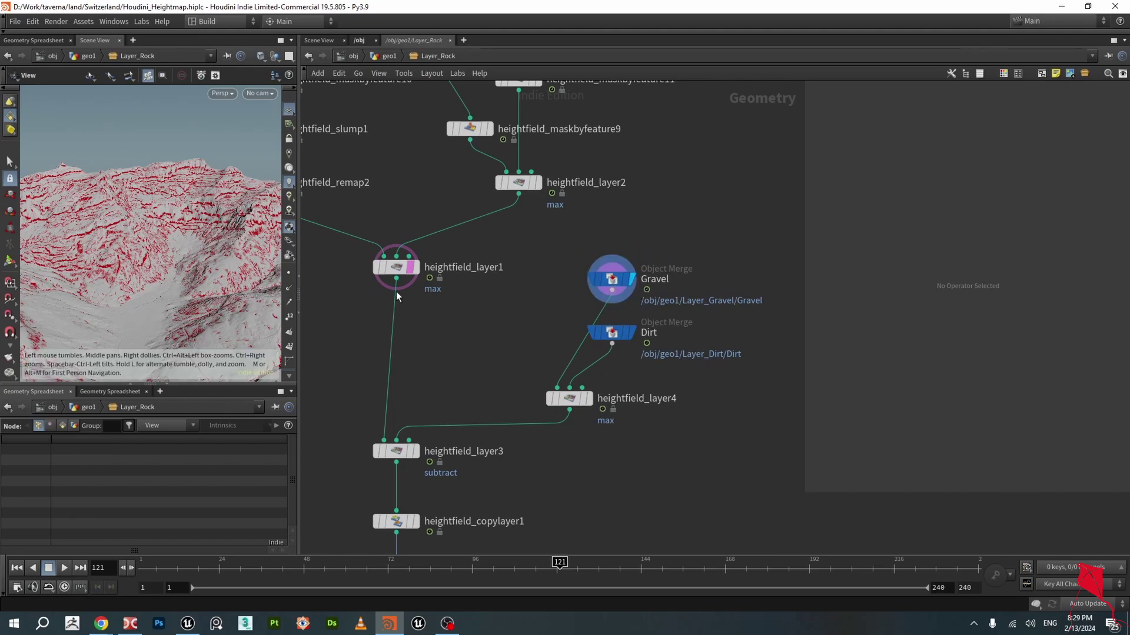
scroll(197, 260, "up", 3)
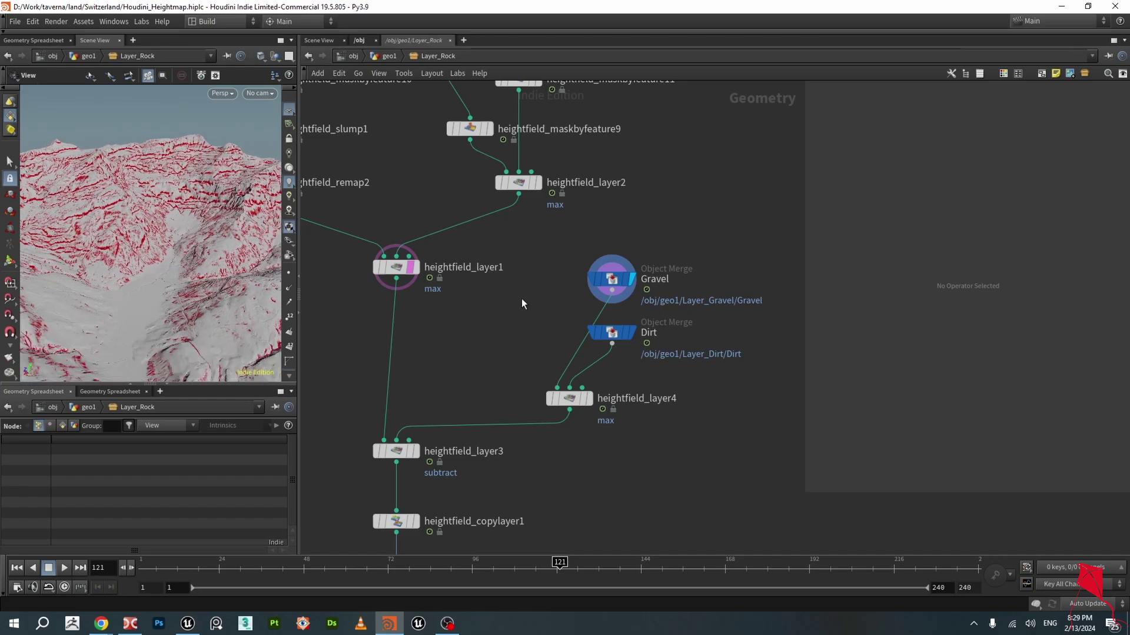
left_click(630, 329)
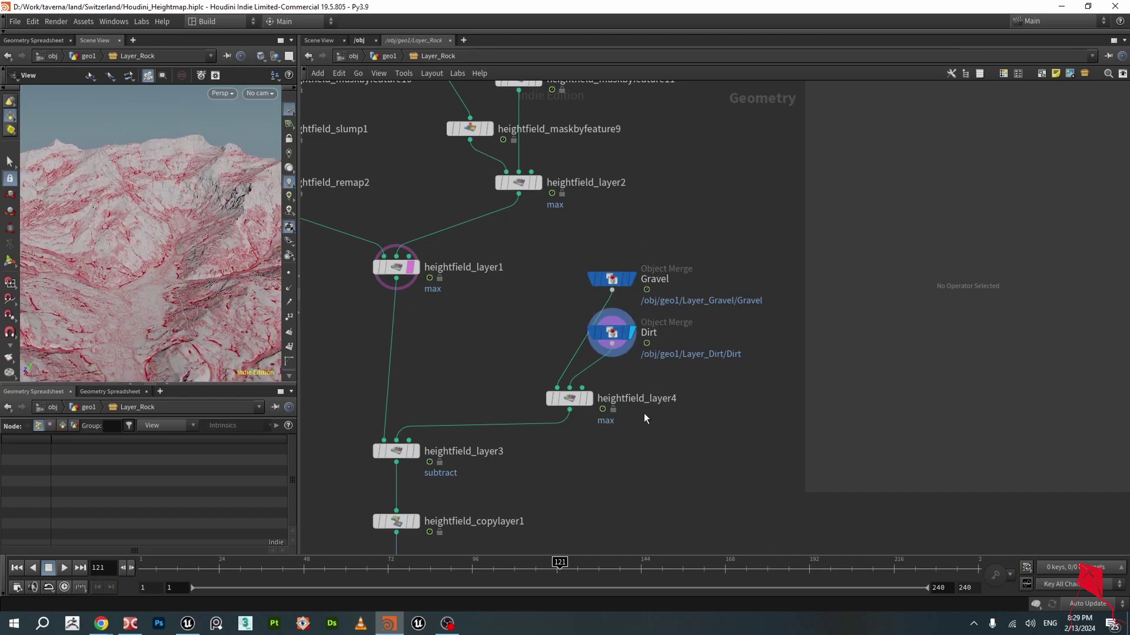
left_click(588, 400)
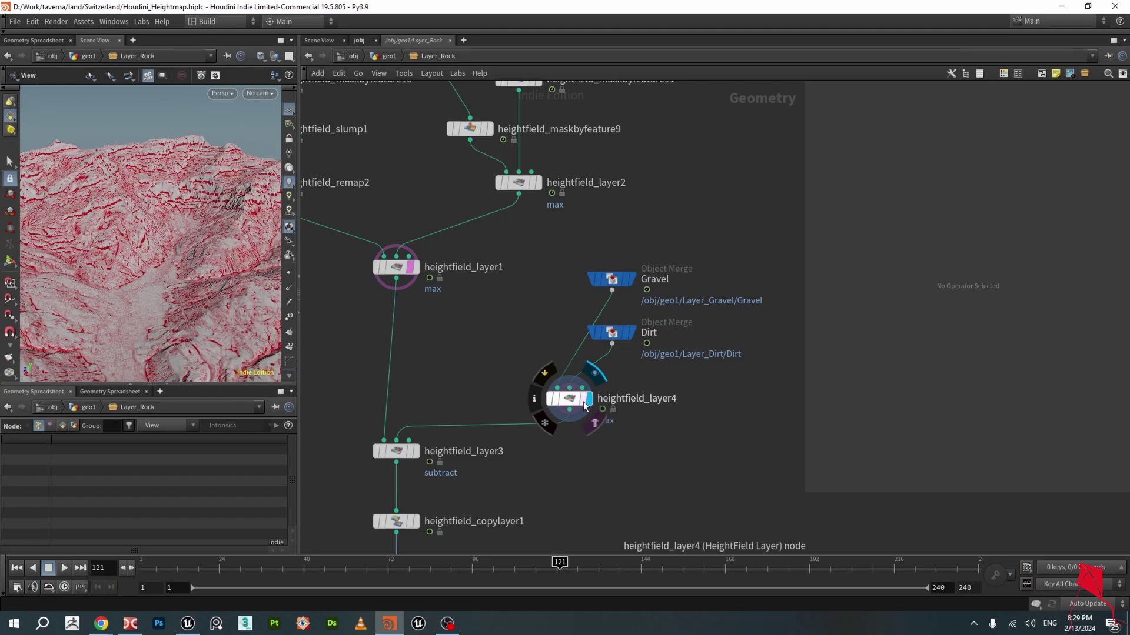
left_click(577, 404)
- Display heightfield_layer1 again to view the rock mask before the gravel and dirt subtraction
scroll(575, 465, "down", 2)
middle_click_drag(575, 466, 611, 434)
scroll(506, 315, "up", 1)
scroll(506, 314, "up", 1)
left_click(502, 290)
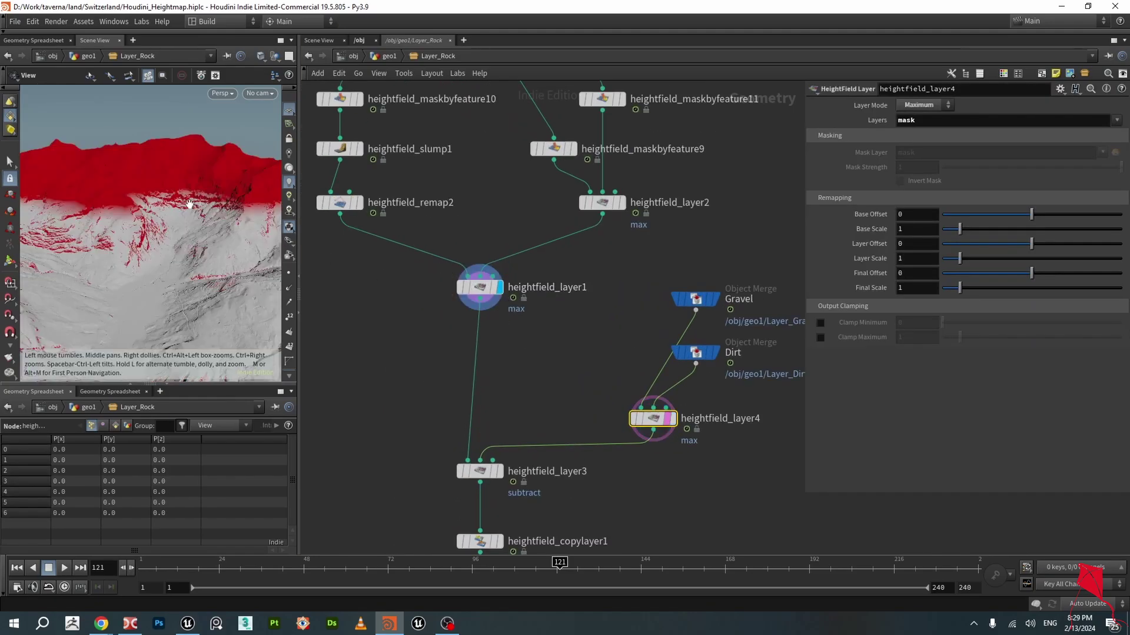
- Display and select heightfield_layer3 and examine its layer mode and its mask on the terrain
middle_click_drag(539, 376, 535, 326)
scroll(535, 326, "down", 1)
left_click(501, 406)
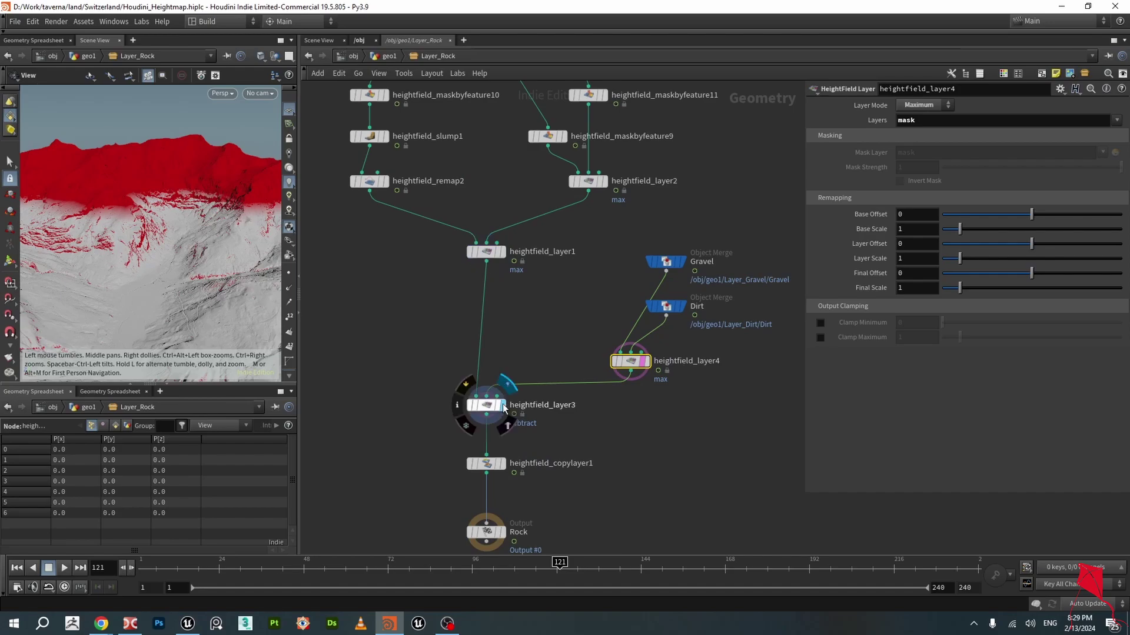
left_click(487, 405)
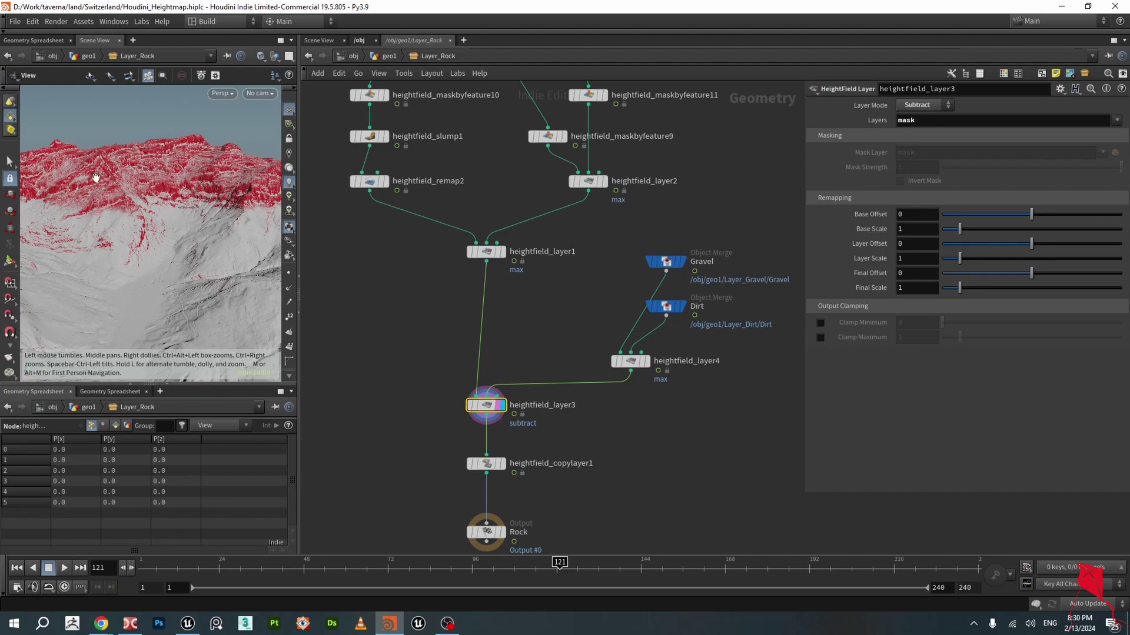
left_click_drag(96, 177, 194, 232)
middle_click_drag(632, 440, 641, 346)
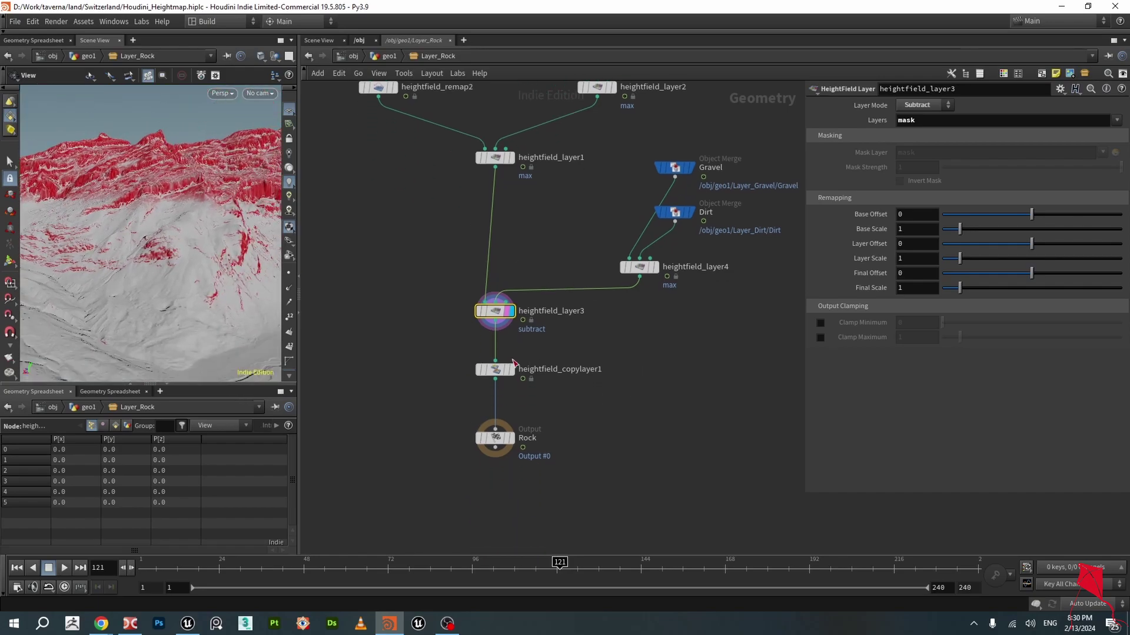
- Select and display heightfield_copylayer1 in Layer_Rock and examine its copy from mask to rock
left_click(499, 370)
left_click(511, 370)
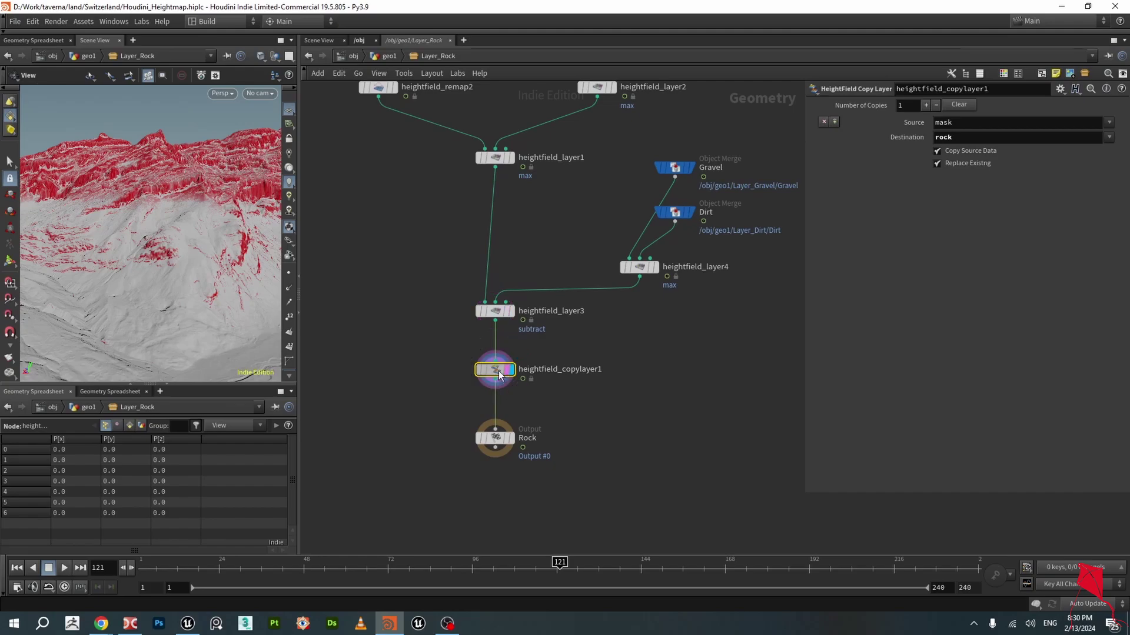
left_click_drag(227, 269, 190, 249)
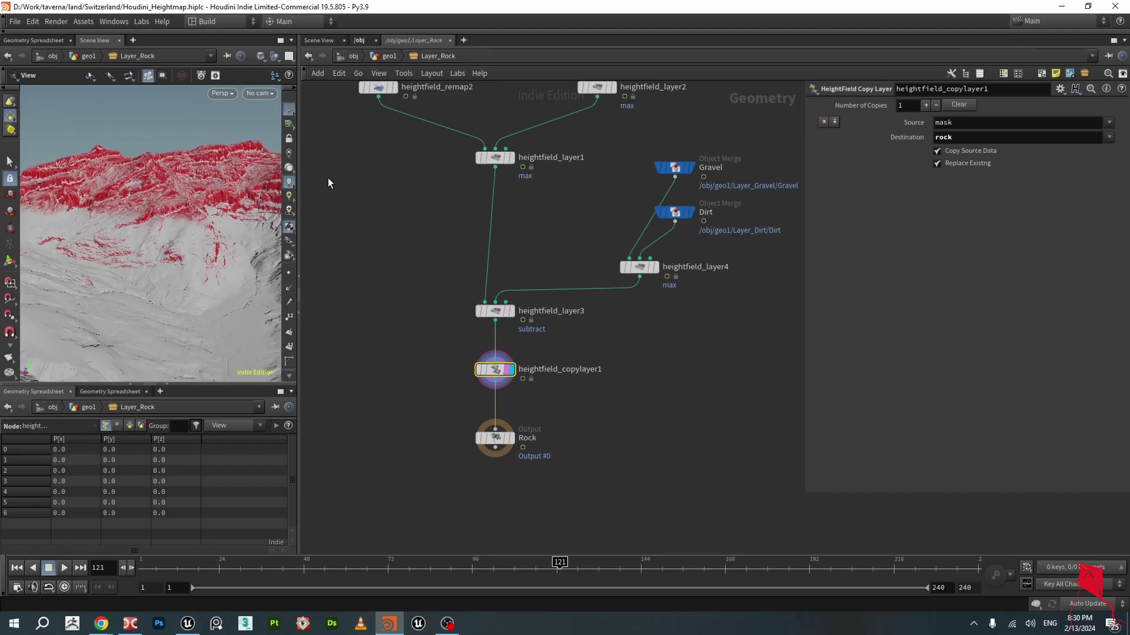
- Return to the geo1 network and open the Layer_Forest subnetwork
left_click(385, 57)
scroll(676, 330, "down", 2)
middle_click_drag(668, 373, 450, 351)
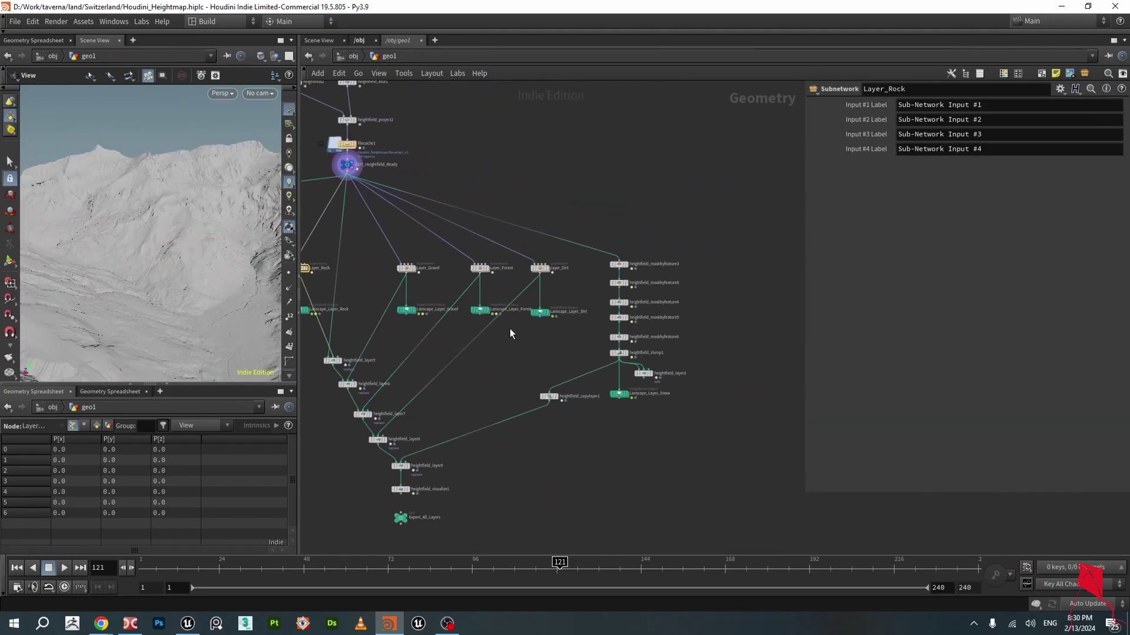
scroll(510, 328, "up", 2)
double_click(467, 241)
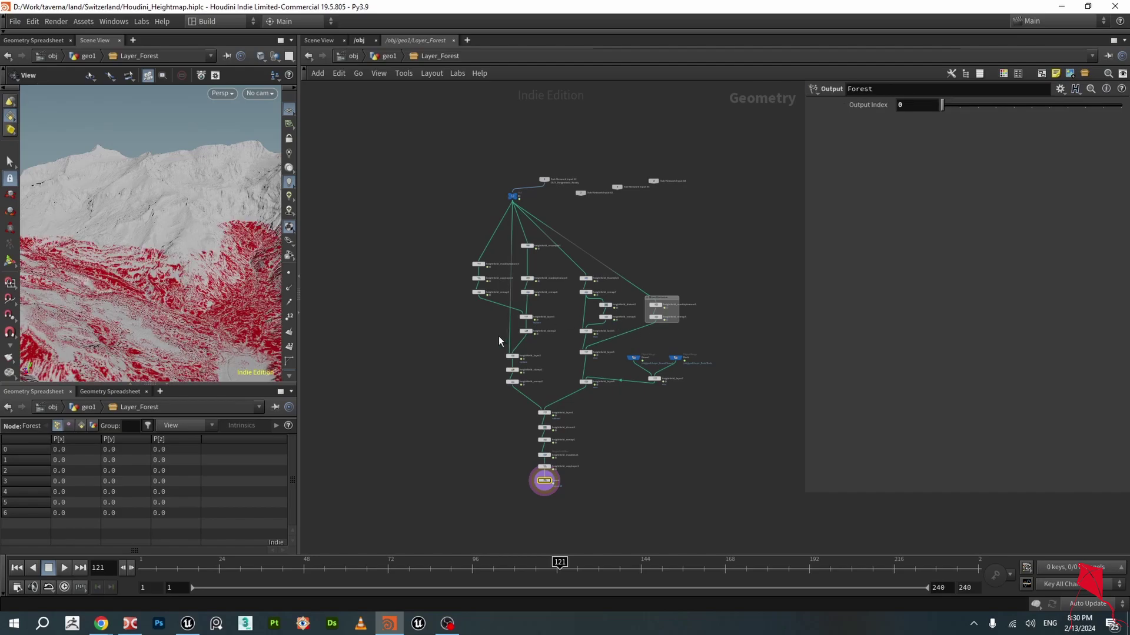
- Examine the final Forest mask on the terrain up close and from a distance, along with the Layer_Forest node chain
left_click_drag(204, 284, 214, 267)
scroll(212, 269, "up", 3)
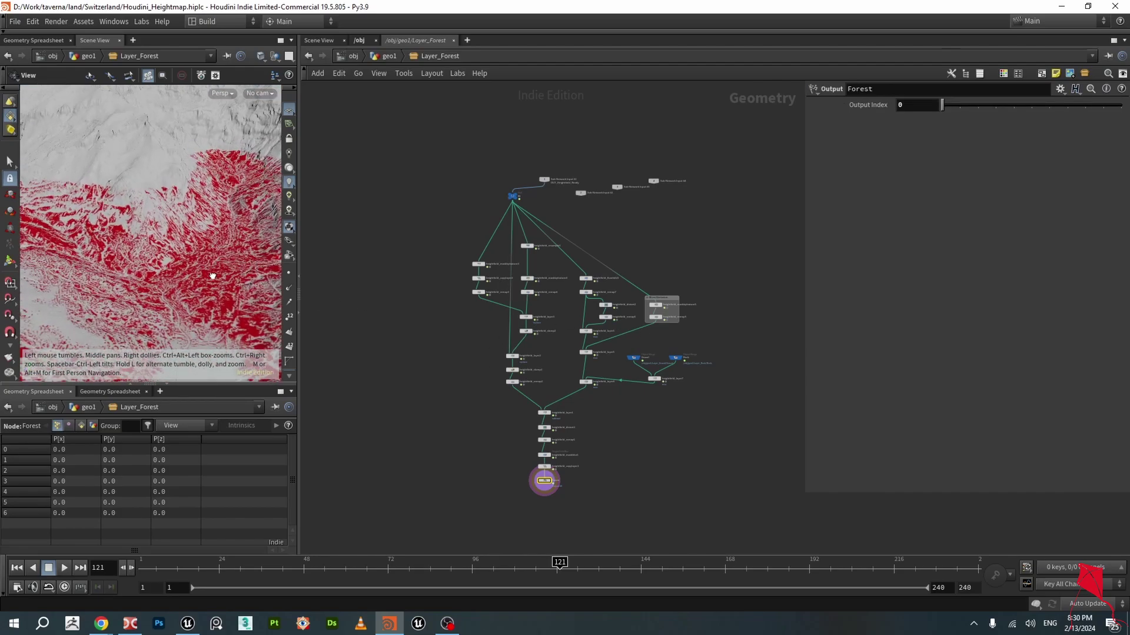
scroll(204, 249, "up", 2)
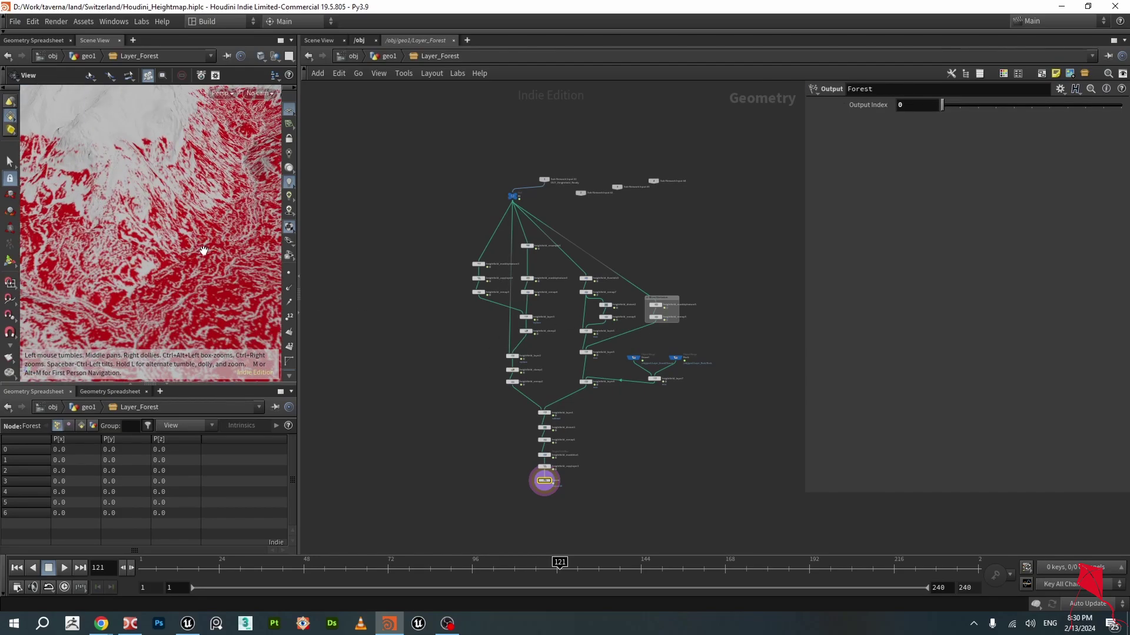
scroll(204, 251, "down", 1)
scroll(566, 361, "up", 3)
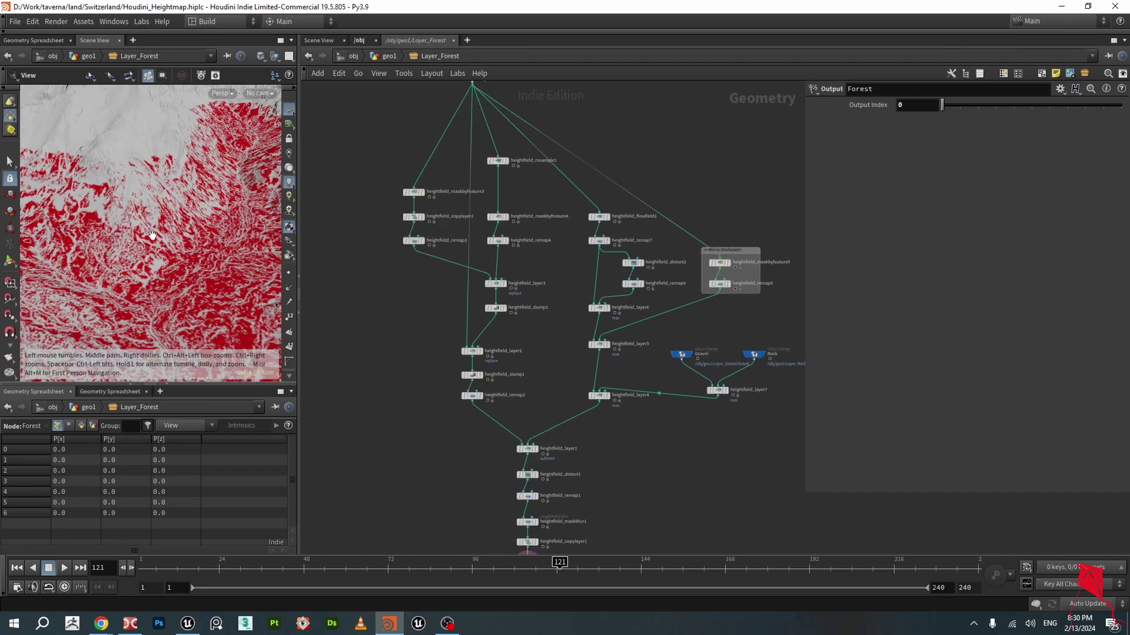
left_click_drag(152, 235, 212, 260)
scroll(145, 177, "down", 2)
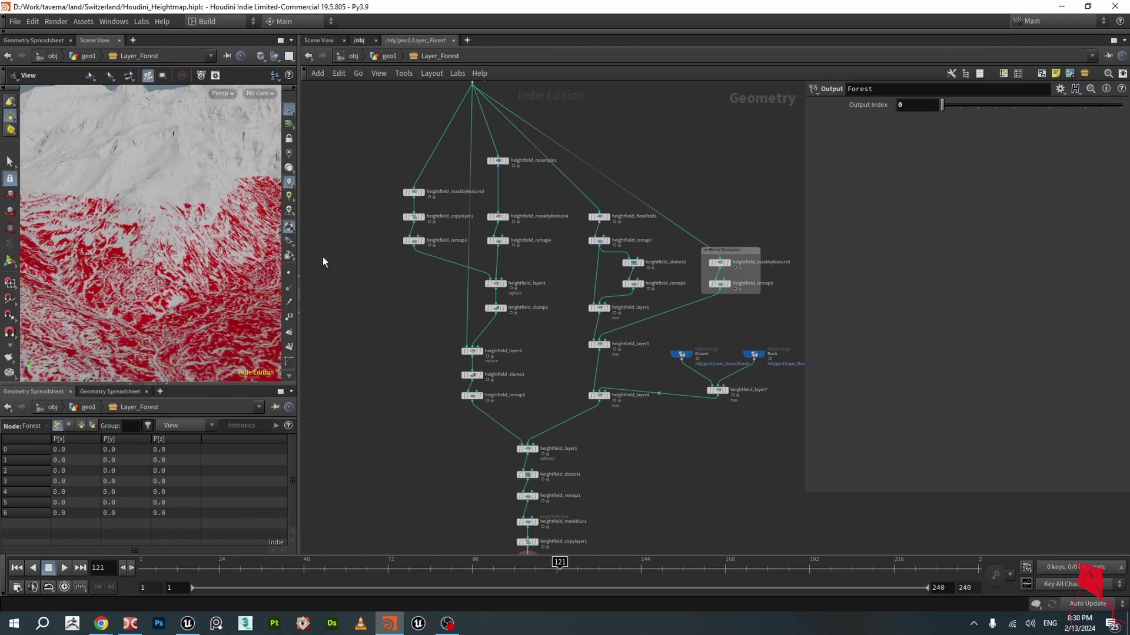
scroll(149, 219, "down", 3)
left_click_drag(162, 222, 164, 234)
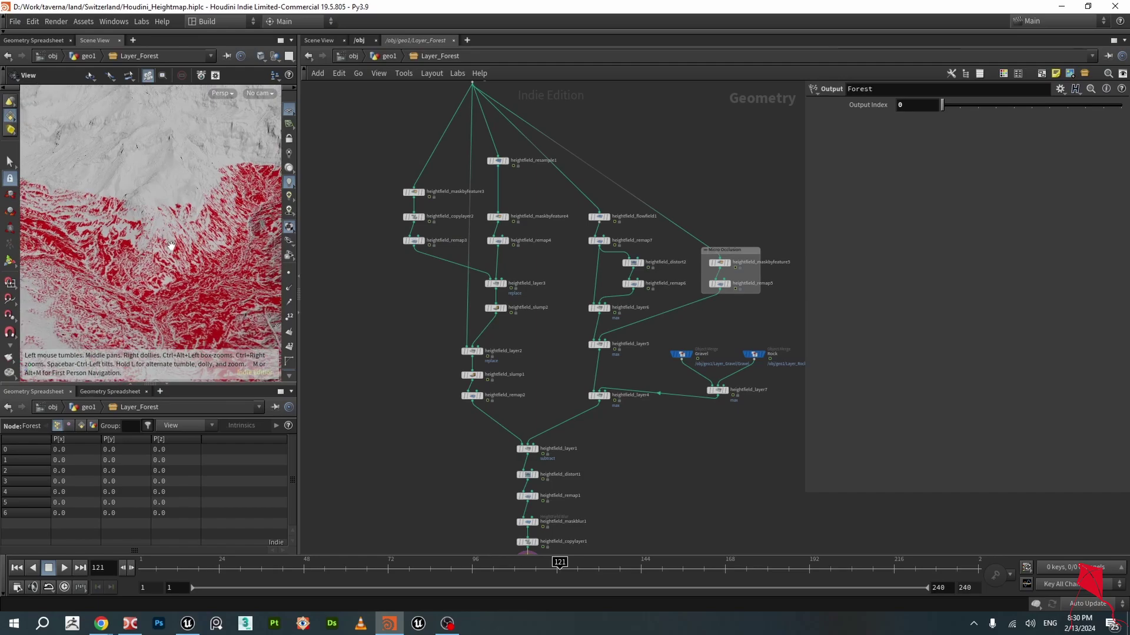
- Select and display heightfield_maskbyfeature3 and examine its height range and the second-to-last point of its height ramp
middle_click_drag(397, 153, 376, 197)
scroll(463, 222, "up", 2)
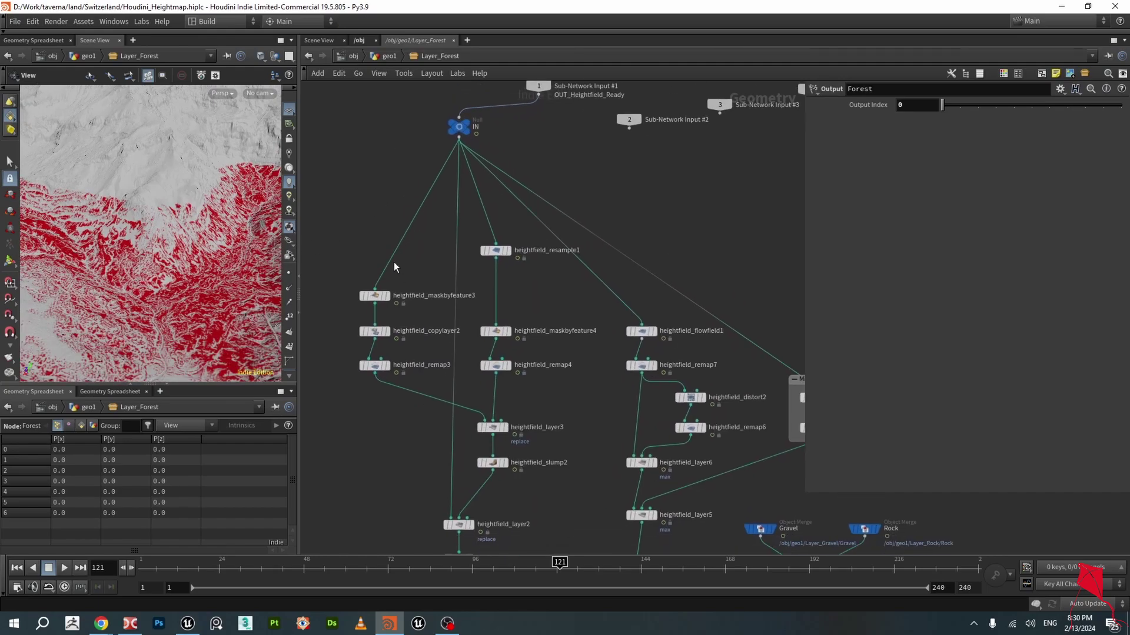
scroll(447, 273, "down", 1)
scroll(422, 309, "up", 3)
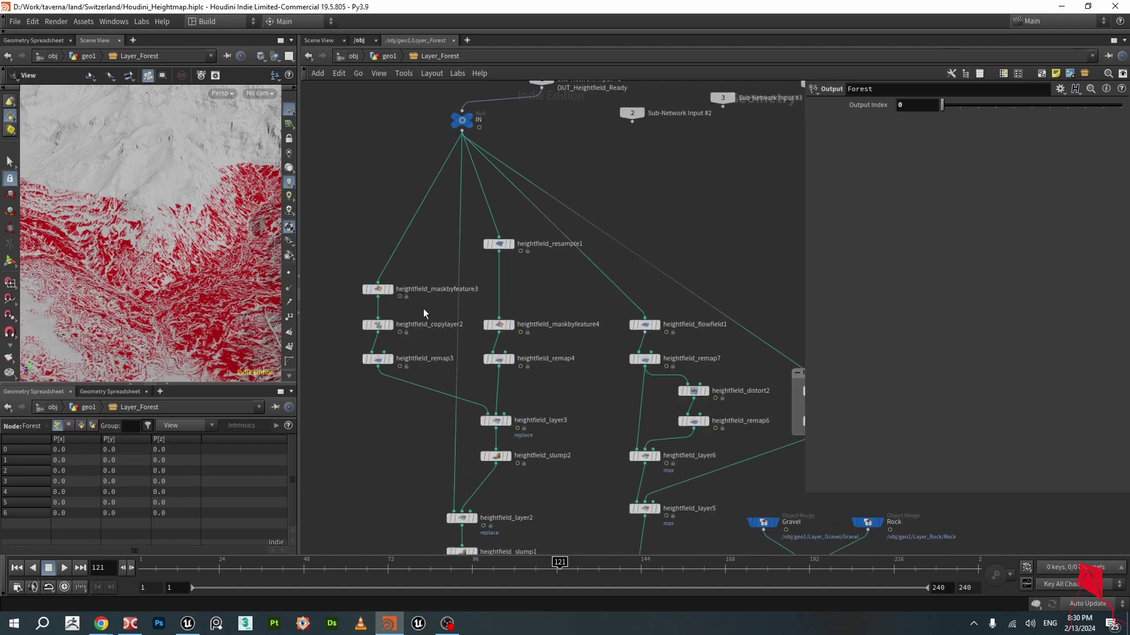
left_click(376, 283)
left_click(364, 287)
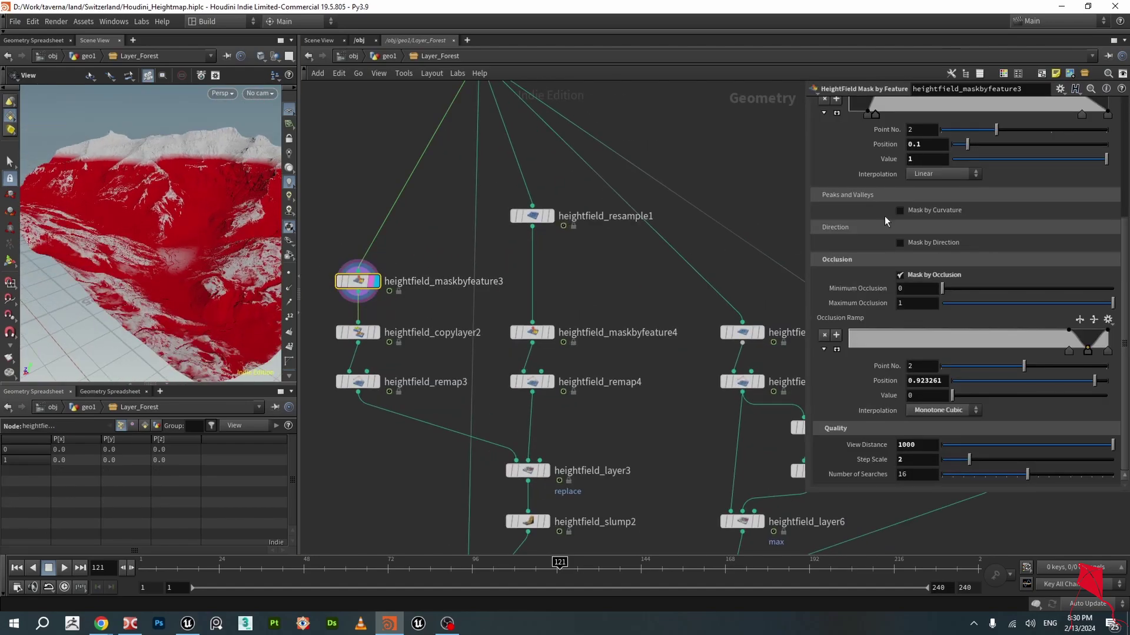
scroll(1056, 273, "up", 5)
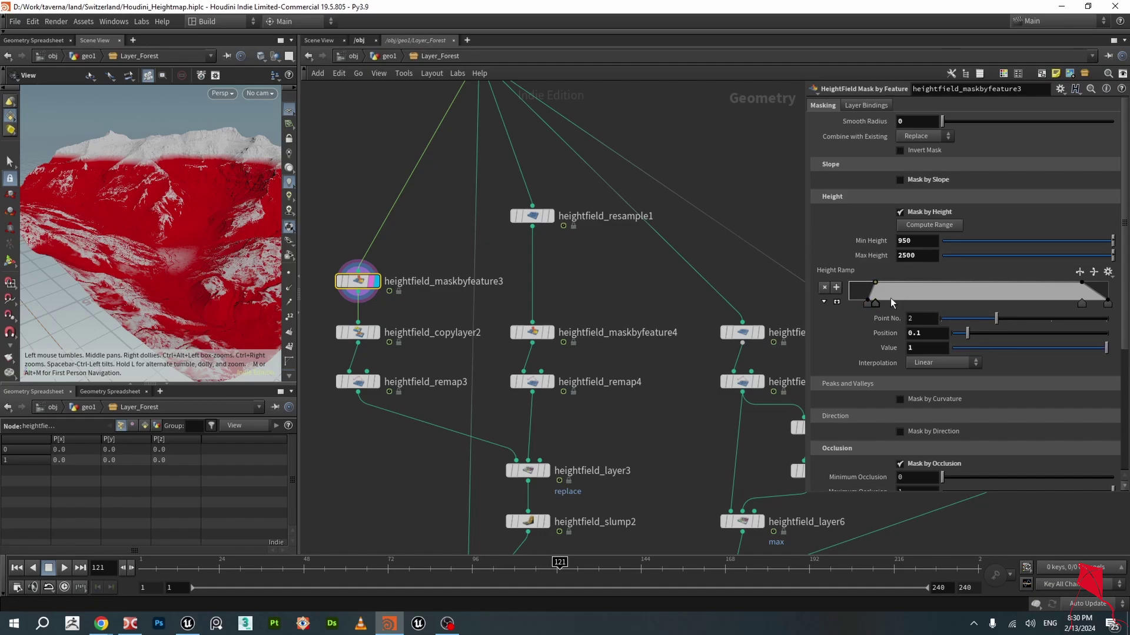
left_click(1082, 304)
- Examine each point of heightfield_maskbyfeature3's occlusion ramp and save the scene file
scroll(1012, 323, "down", 5)
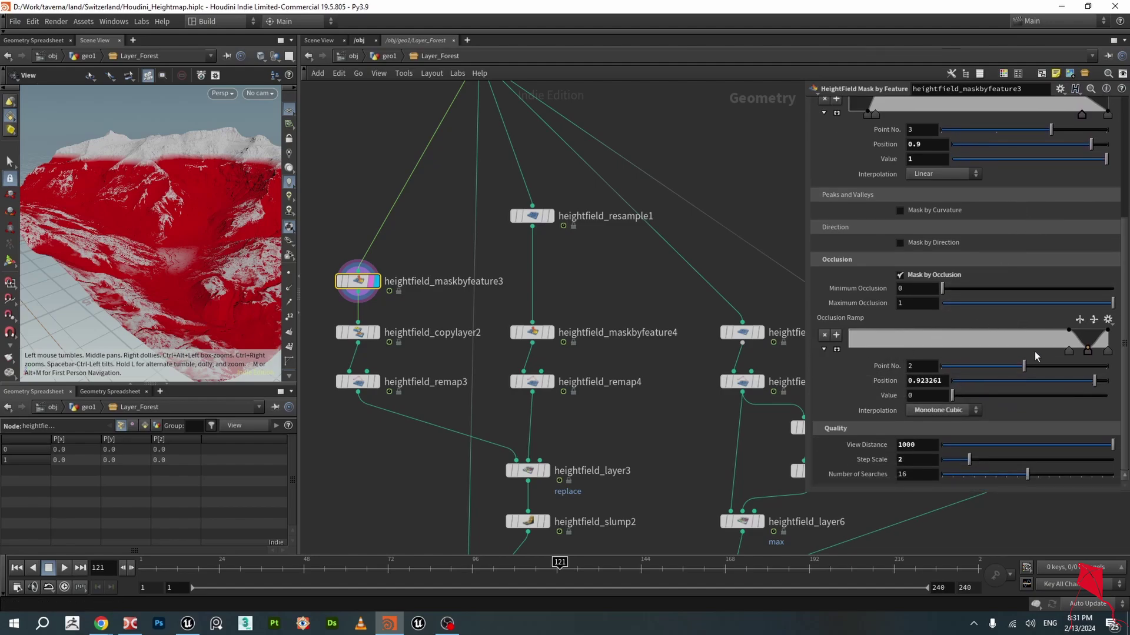
left_click(1068, 353)
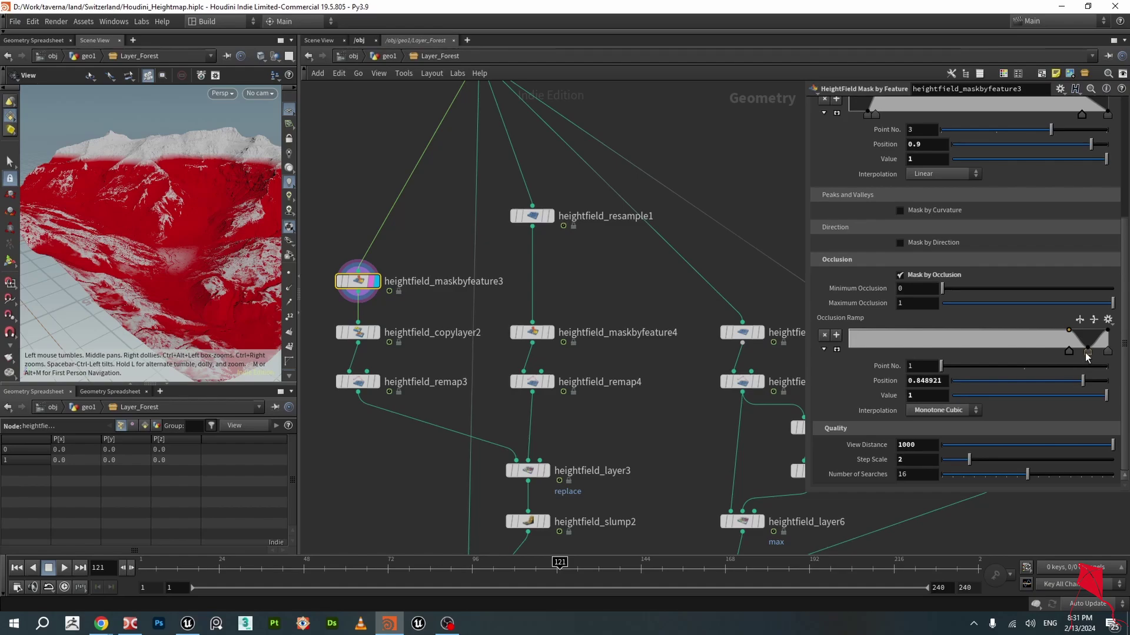
left_click(1086, 354)
key("ctrl+s")
left_click(1107, 353)
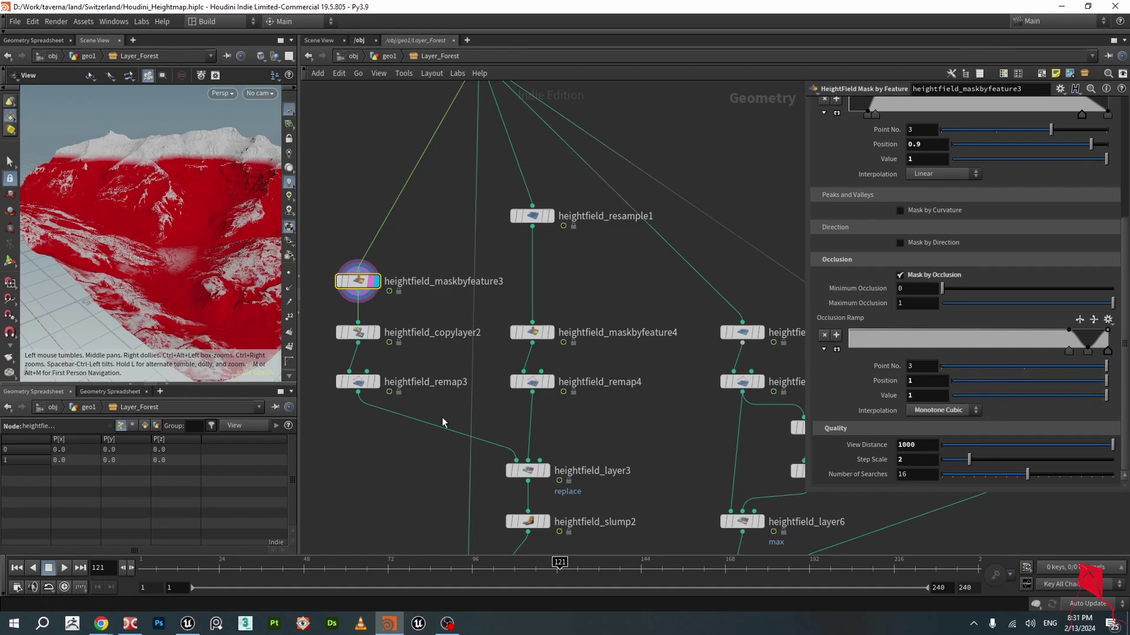
- Display heightfield_copylayer2 to view its mask on the terrain
left_click(375, 333)
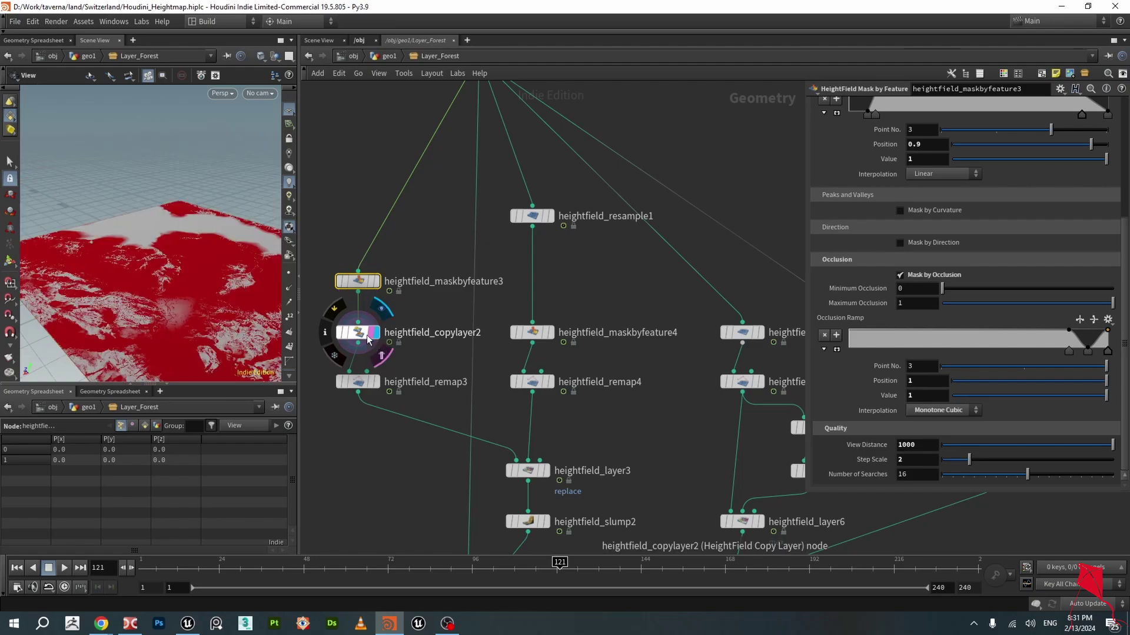
- Show the settings of heightfield_copylayer2, and display heightfield_remap3 with its settings to examine the terrain mask
left_click(361, 333)
left_click_drag(208, 279, 192, 238)
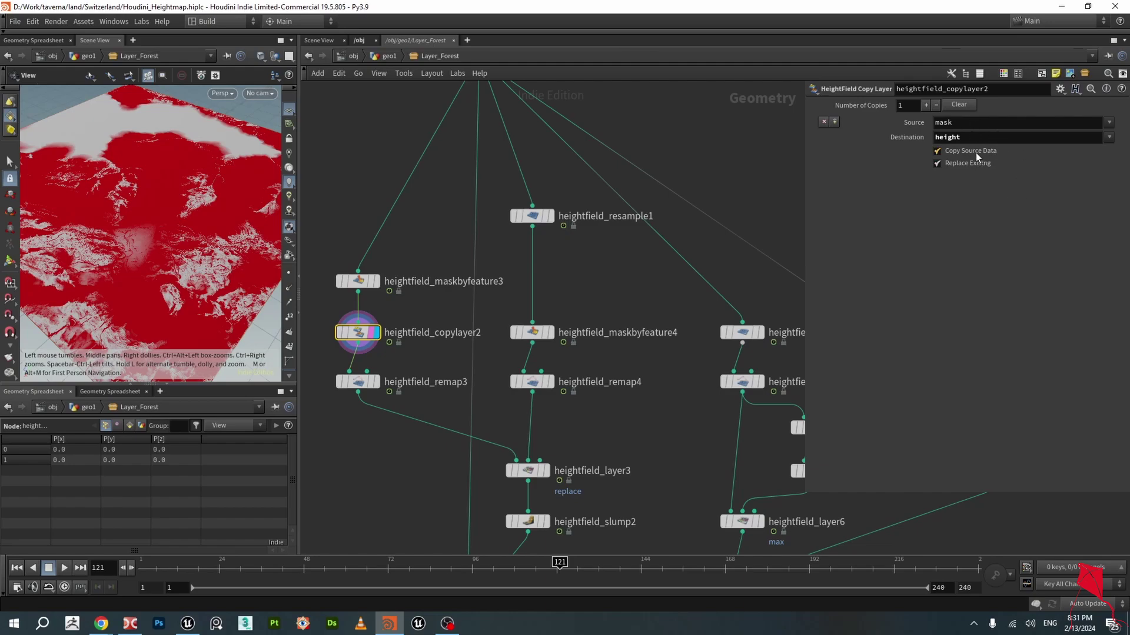
left_click(376, 382)
left_click(357, 382)
left_click_drag(160, 228, 217, 232)
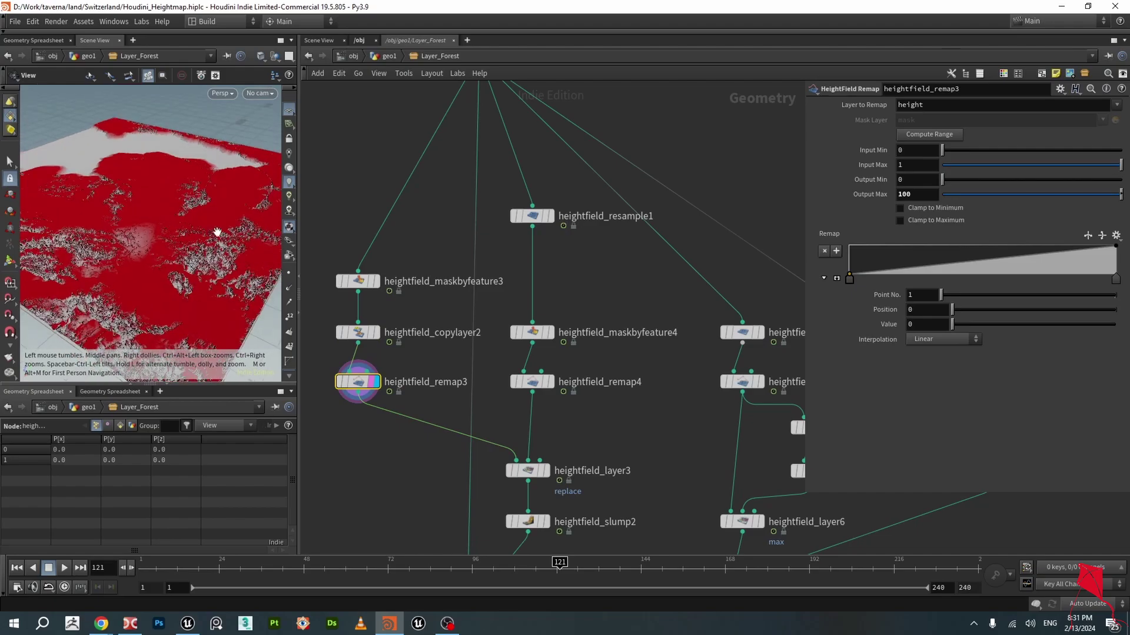
scroll(148, 240, "up", 3)
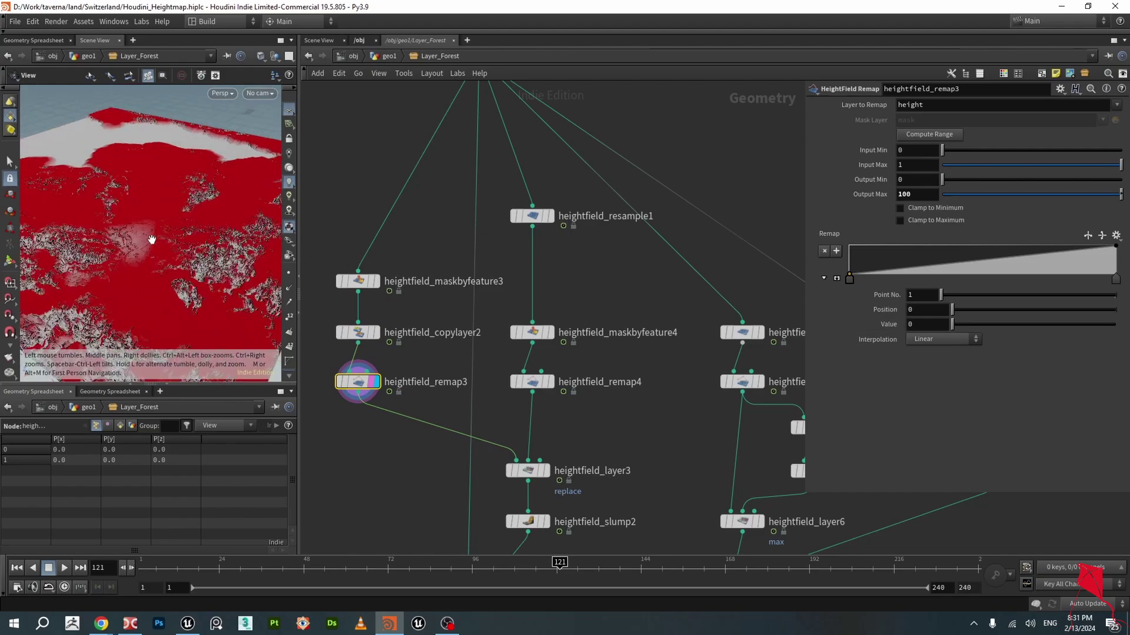
left_click_drag(165, 234, 145, 233)
scroll(566, 311, "down", 2)
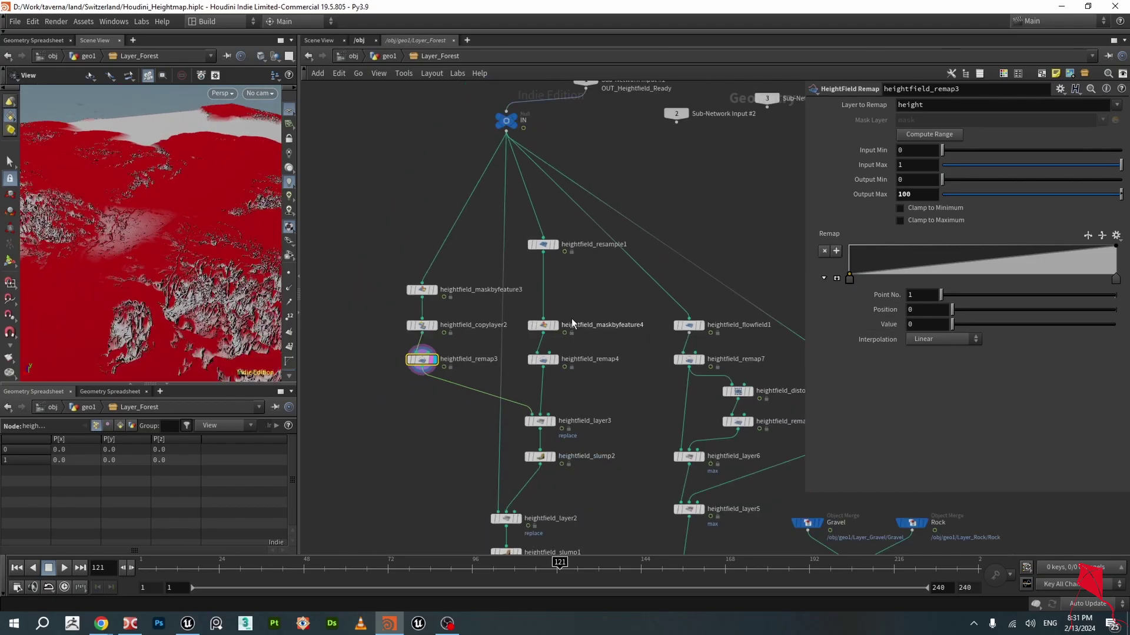
- Display heightfield_resample1, show its resolution settings and examine the resampled terrain
scroll(573, 289, "up", 3)
middle_click_drag(573, 284, 609, 311)
scroll(594, 230, "down", 2)
scroll(605, 296, "down", 1)
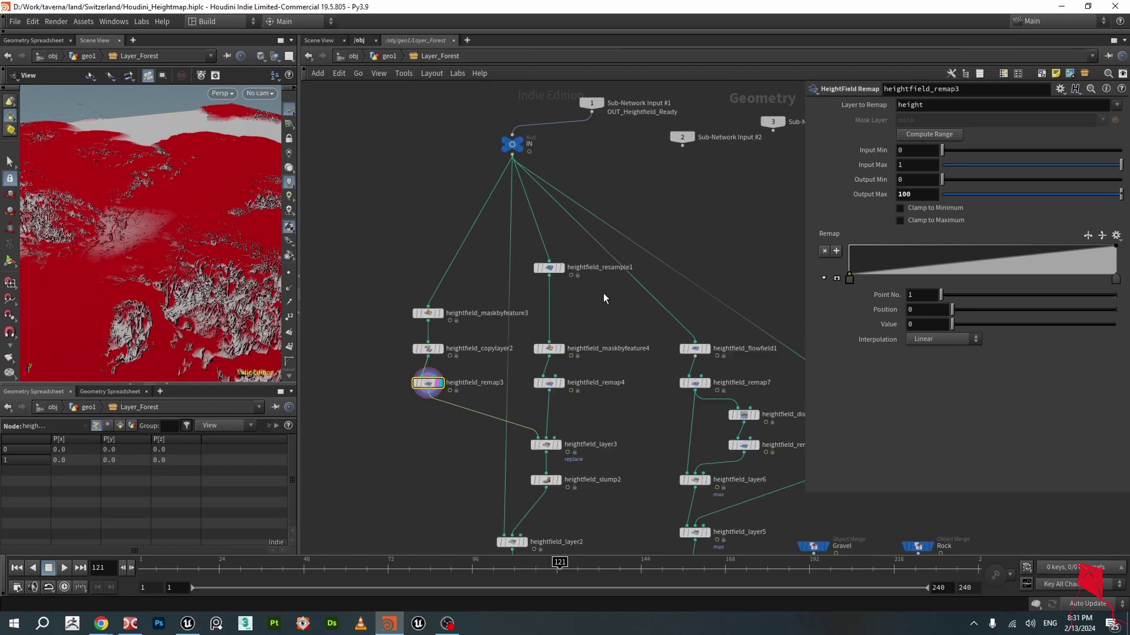
scroll(565, 274, "up", 1)
left_click(563, 271)
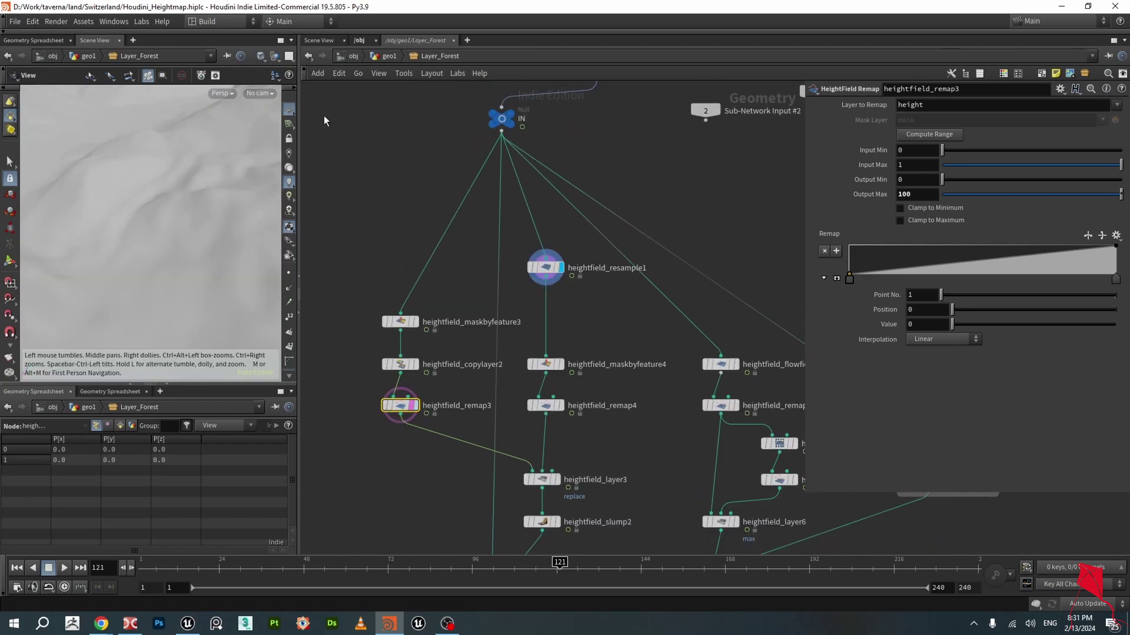
scroll(157, 198, "down", 3)
left_click_drag(169, 193, 227, 170)
left_click(547, 270)
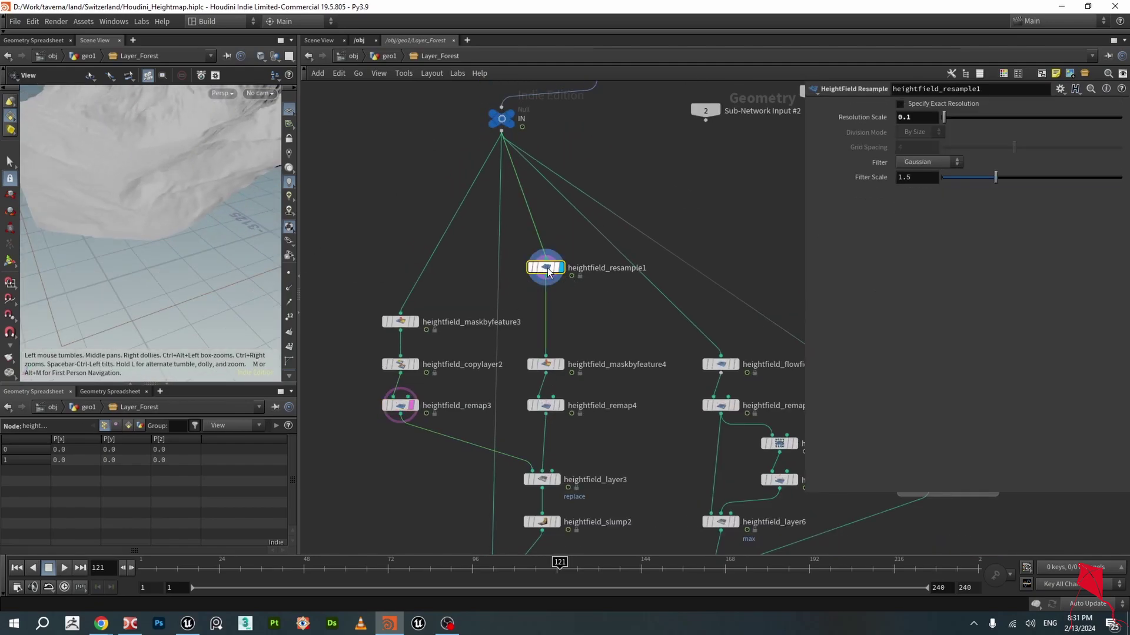
left_click_drag(171, 131, 191, 187)
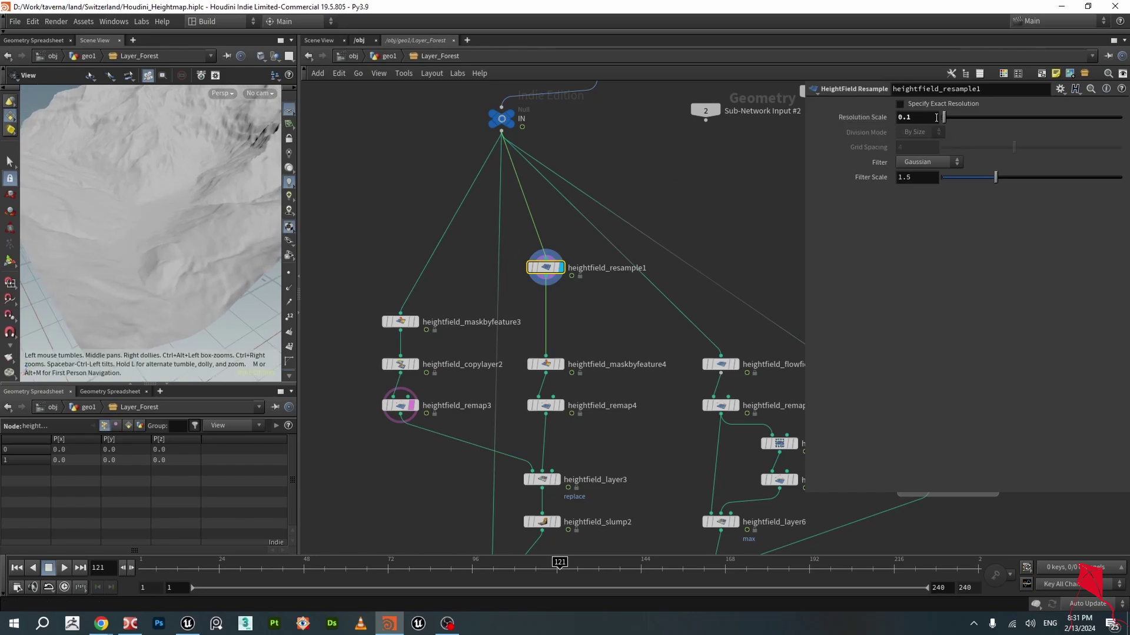
- Display heightfield_maskbyfeature4 and inspect its height mask settings and the individual height ramp points
left_click(567, 344)
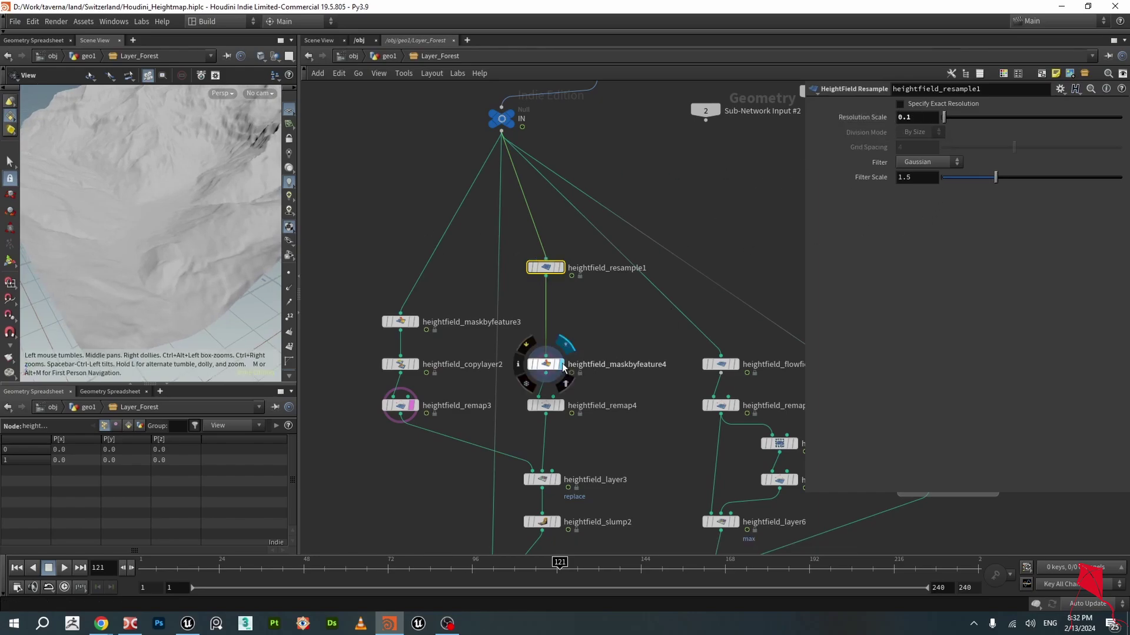
left_click(568, 383)
left_click(546, 366)
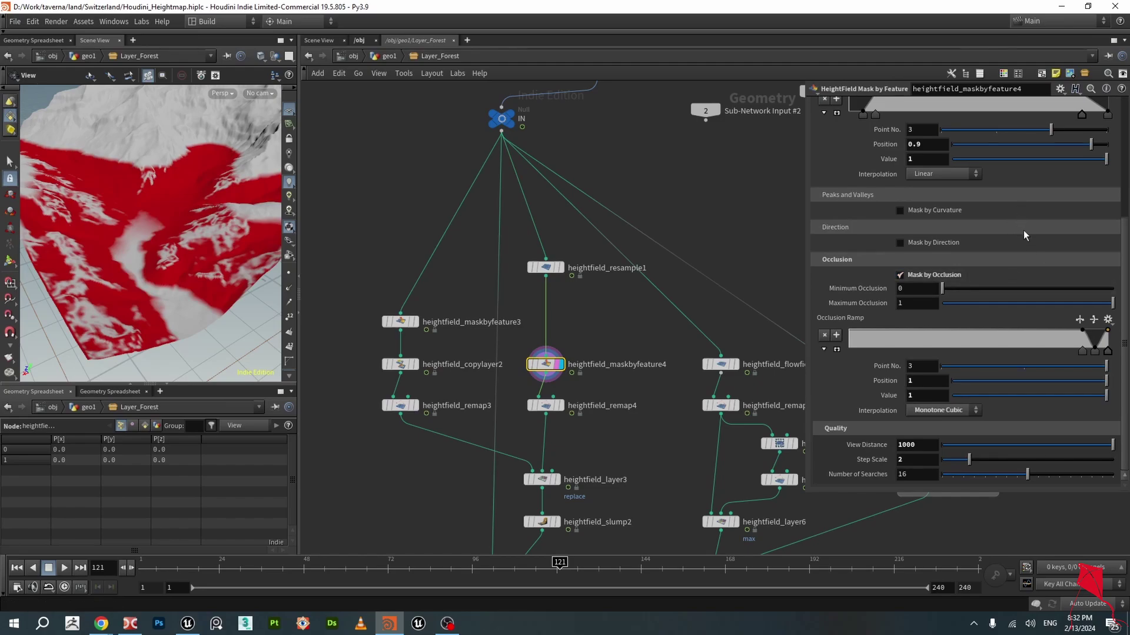
scroll(1024, 235, "up", 5)
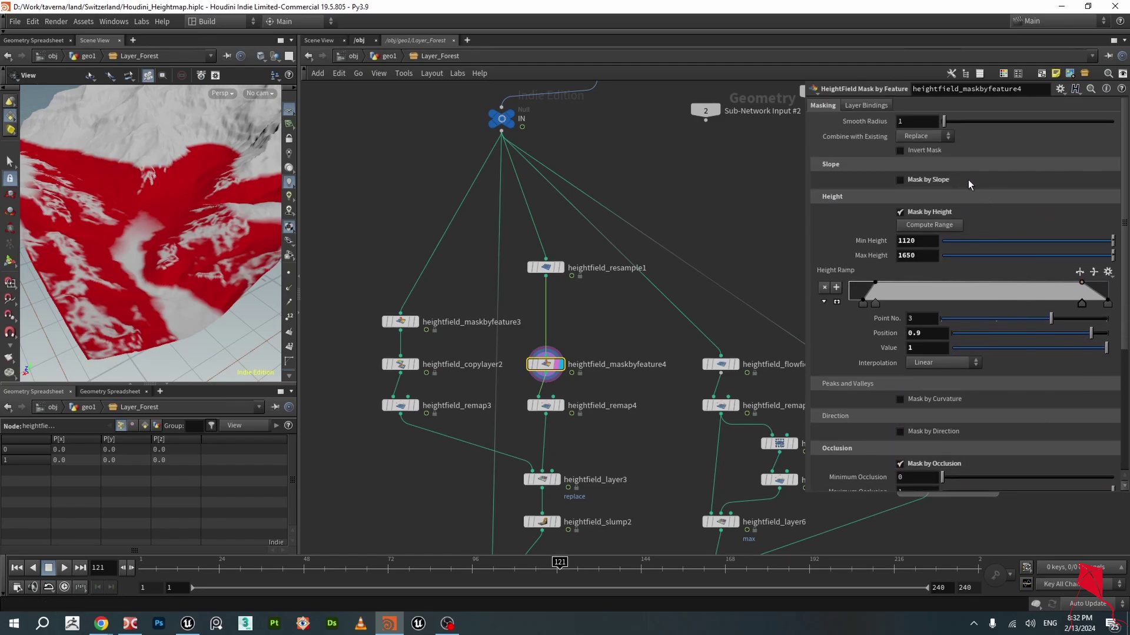
left_click(875, 304)
left_click(875, 303)
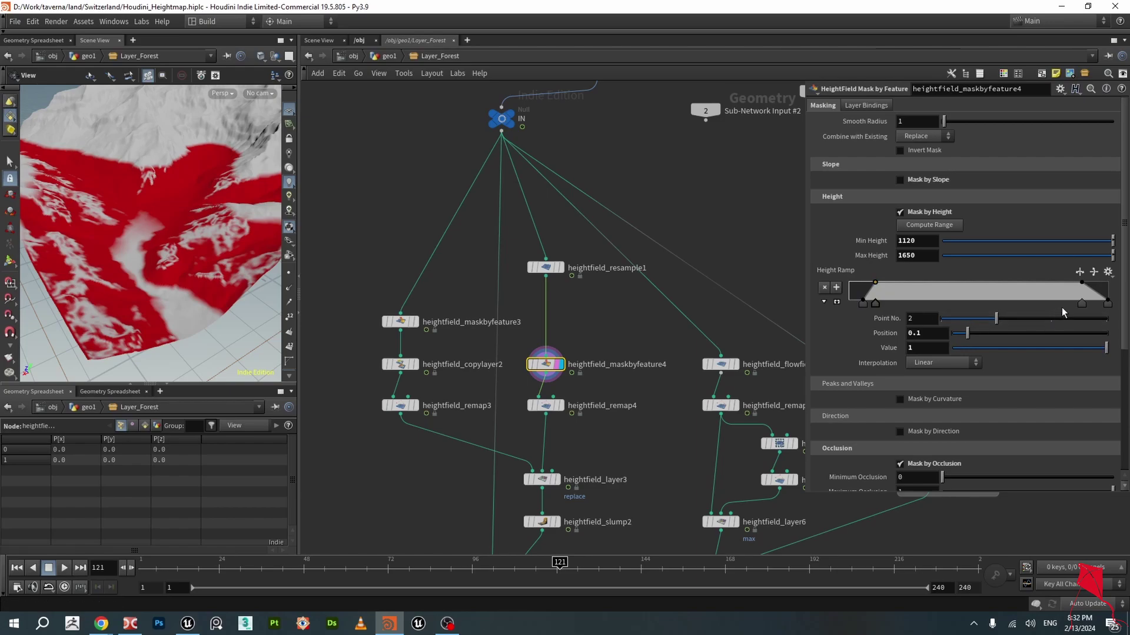
left_click(1081, 304)
left_click(1107, 303)
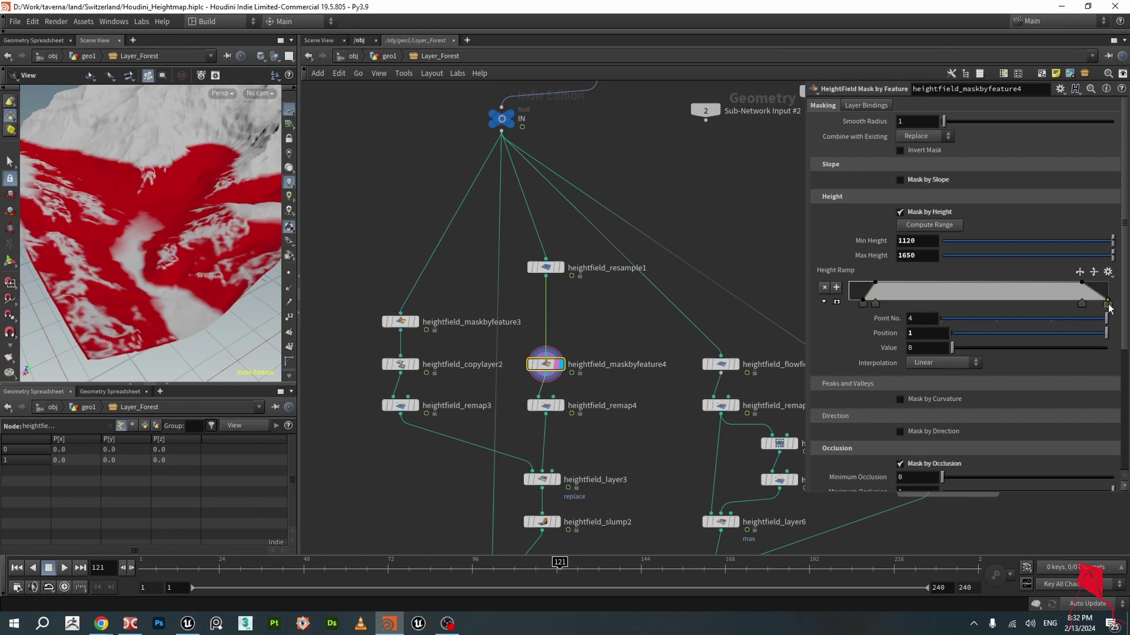
- Inspect the three occlusion ramp points and the quality settings of heightfield_maskbyfeature4
scroll(845, 340, "down", 3)
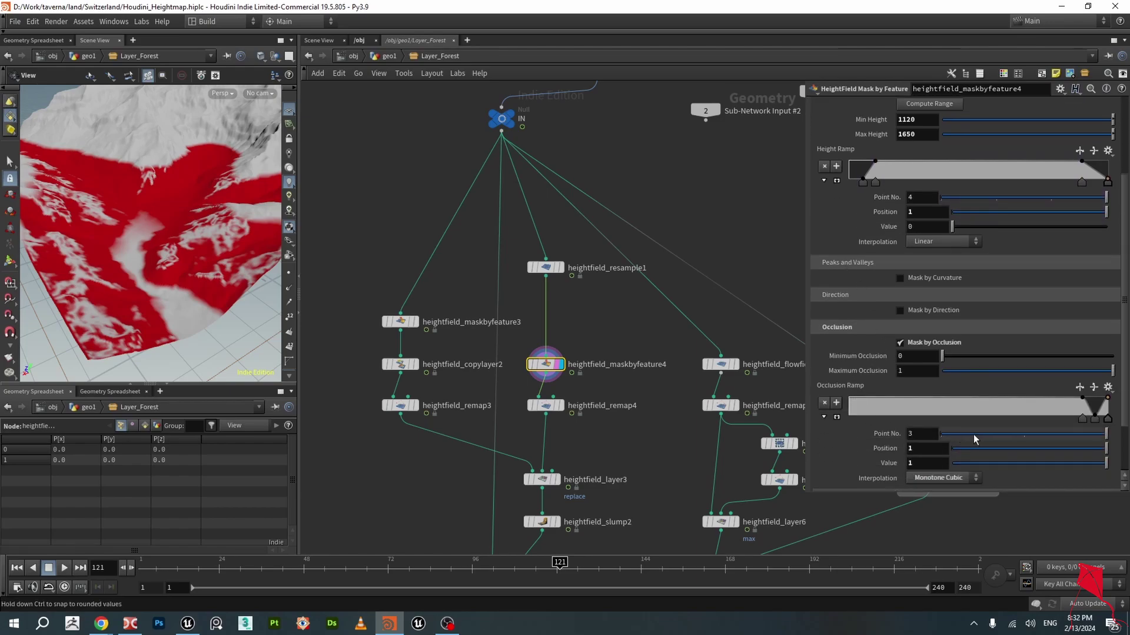
left_click(1082, 419)
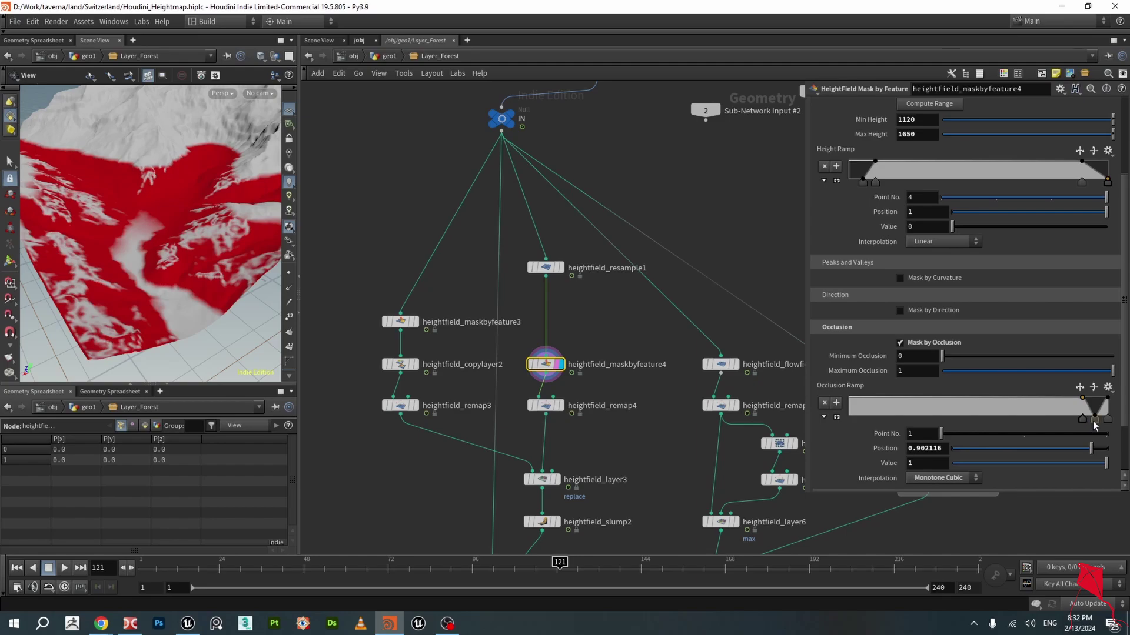
left_click(1094, 419)
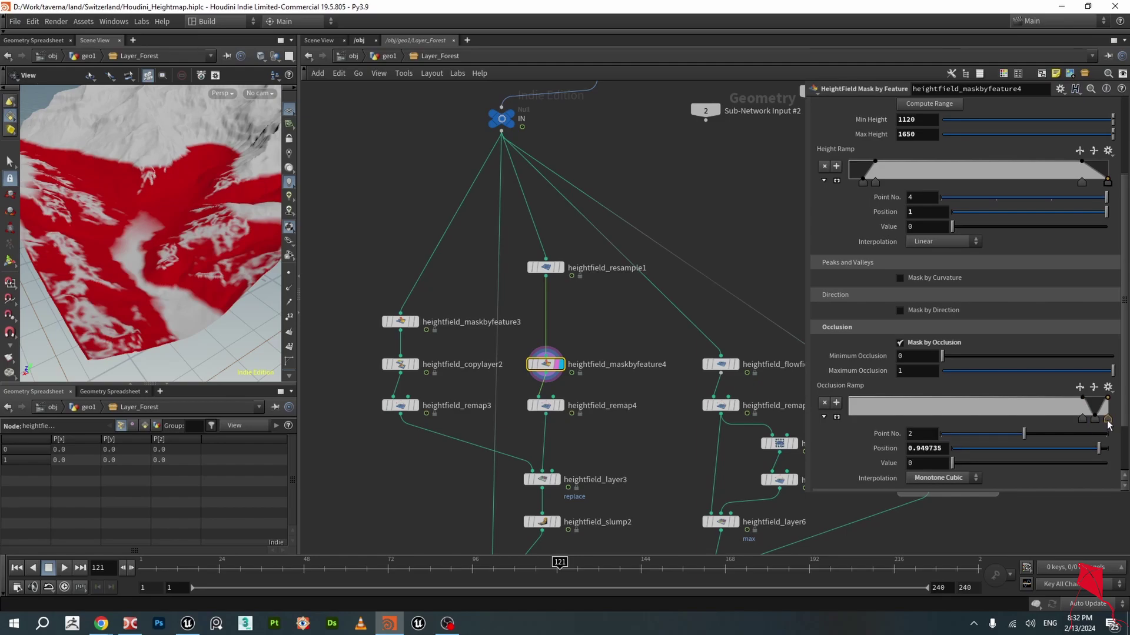
left_click(1107, 420)
scroll(1026, 359, "down", 2)
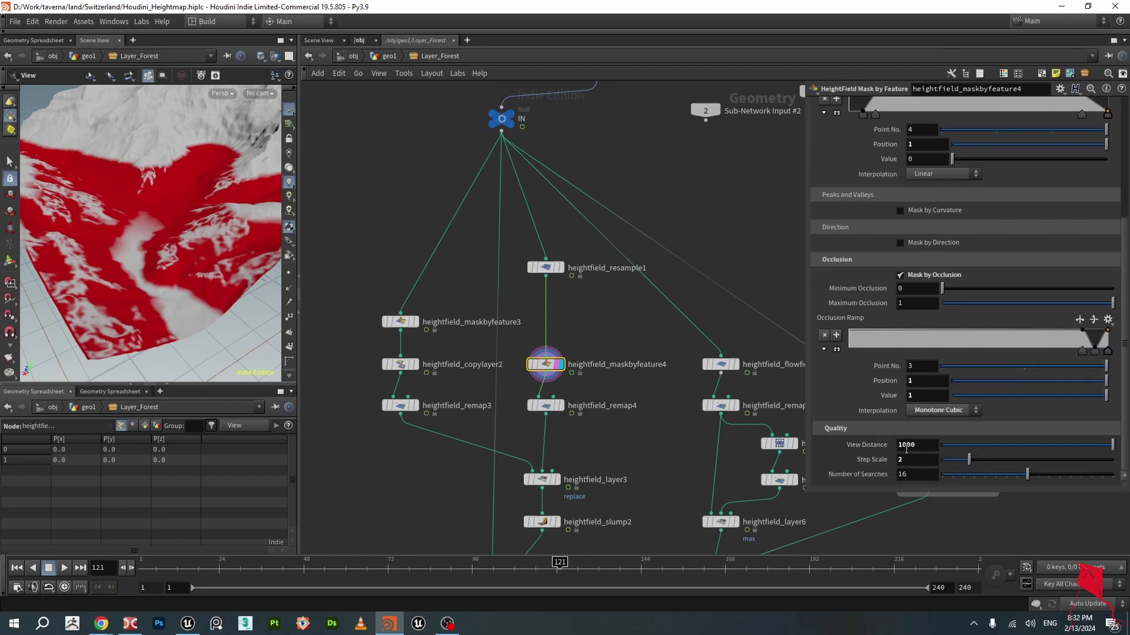
- Display heightfield_remap4, show its mask remap settings, and compare its output with heightfield_maskbyfeature4
middle_click_drag(612, 430, 618, 368)
scroll(606, 365, "up", 2)
left_click(557, 335)
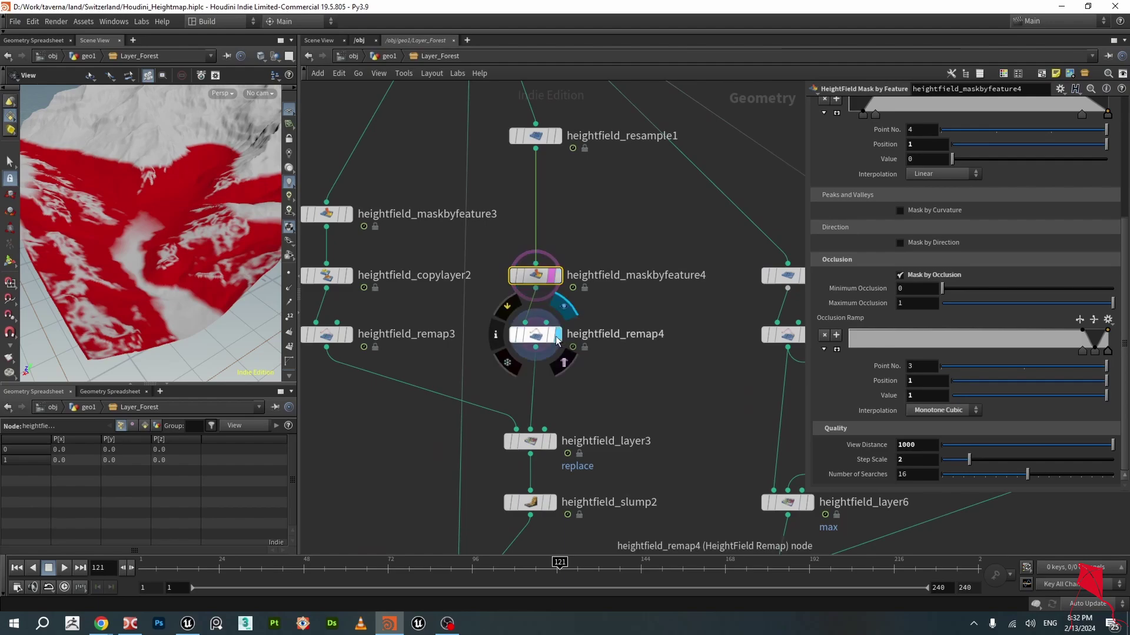
left_click(547, 337)
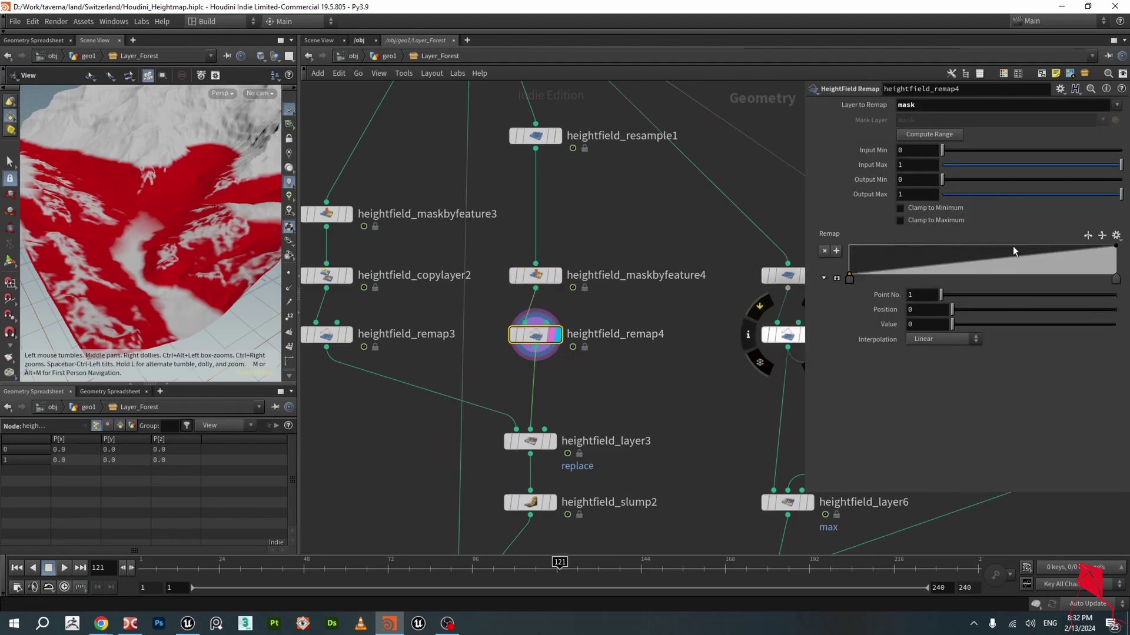
left_click(556, 276)
left_click(556, 335)
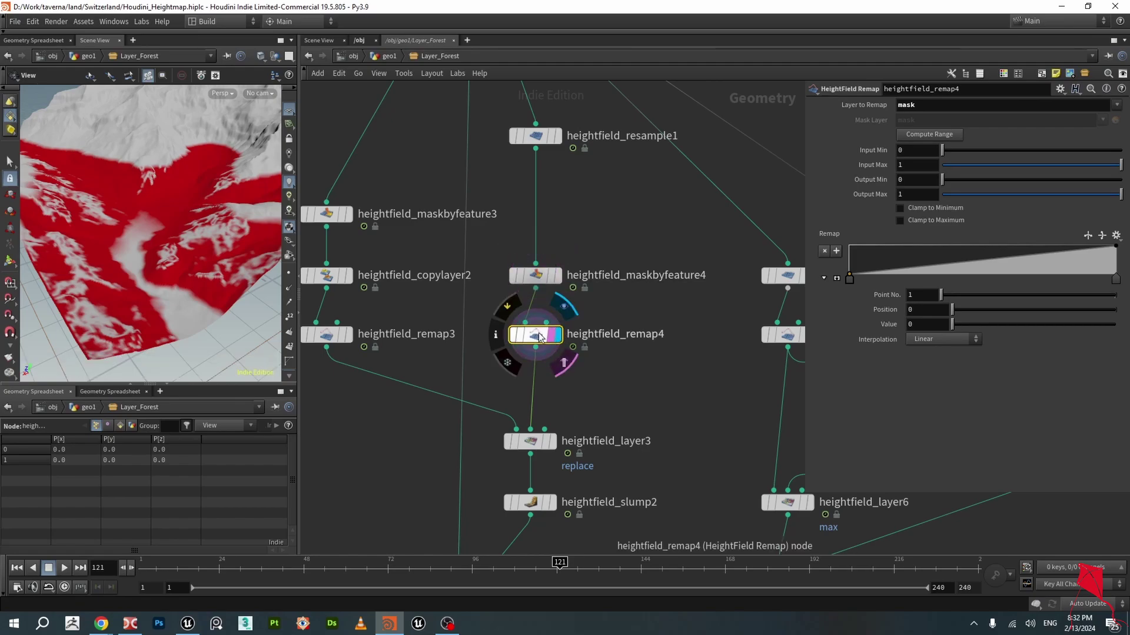
- Display heightfield_layer3, show its layer settings and examine the combined mask on the terrain
middle_click_drag(627, 389, 641, 362)
scroll(694, 345, "down", 1)
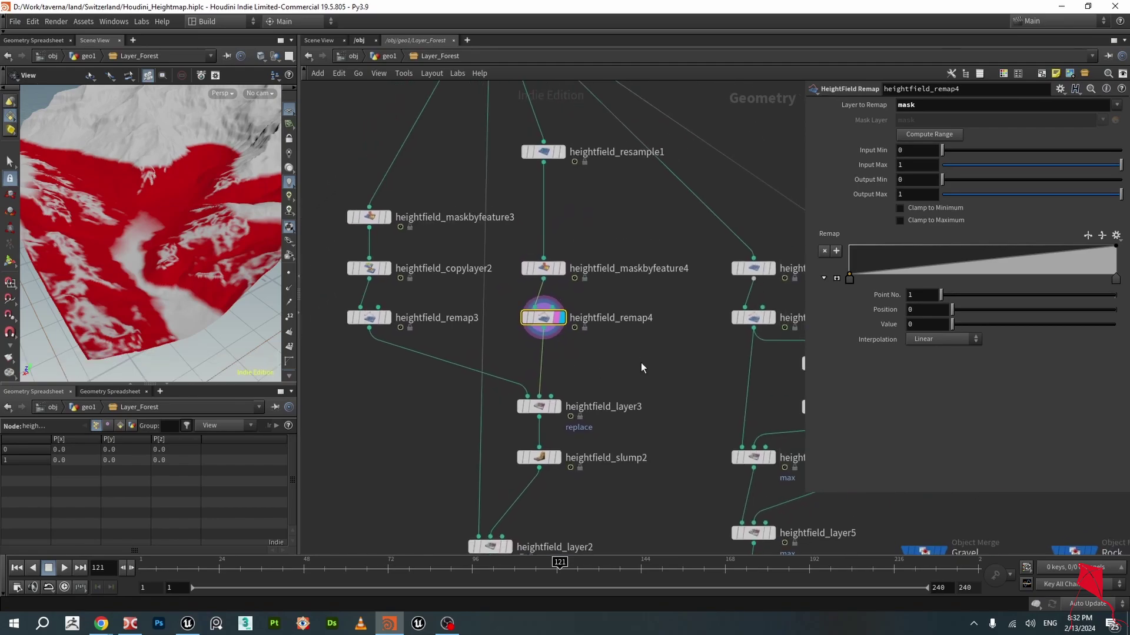
left_click(557, 408)
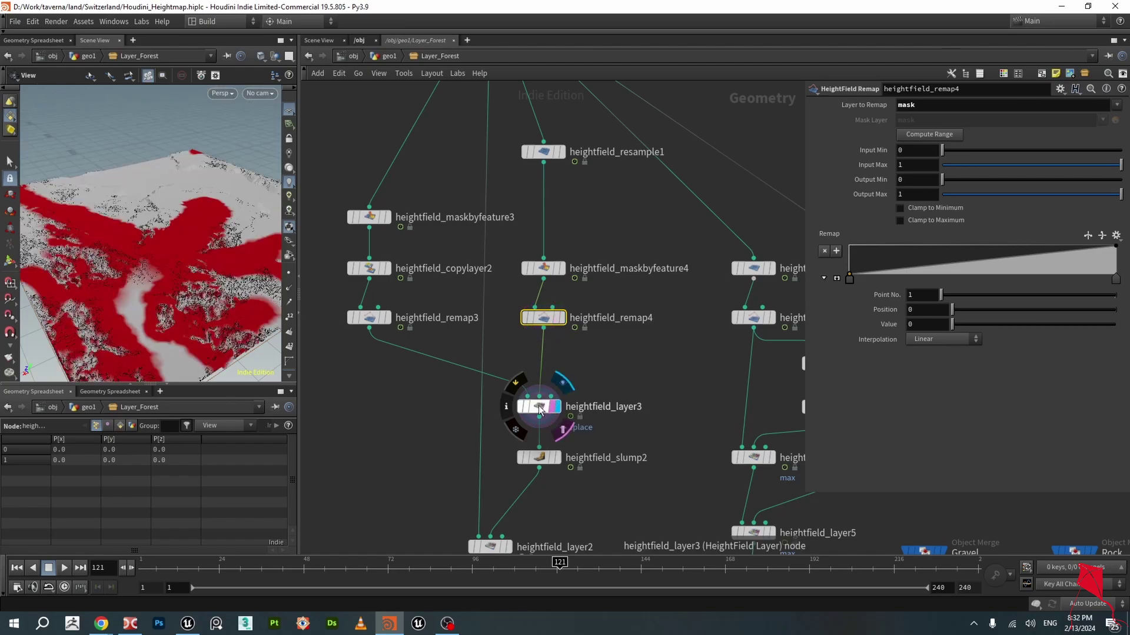
left_click(540, 408)
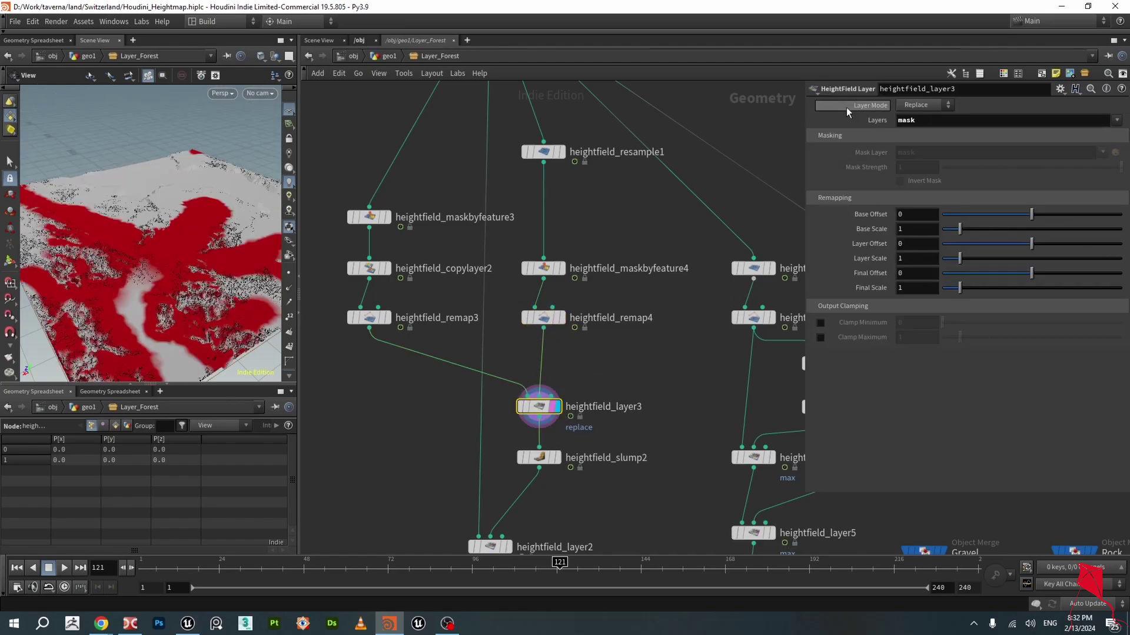
scroll(169, 264, "up", 3)
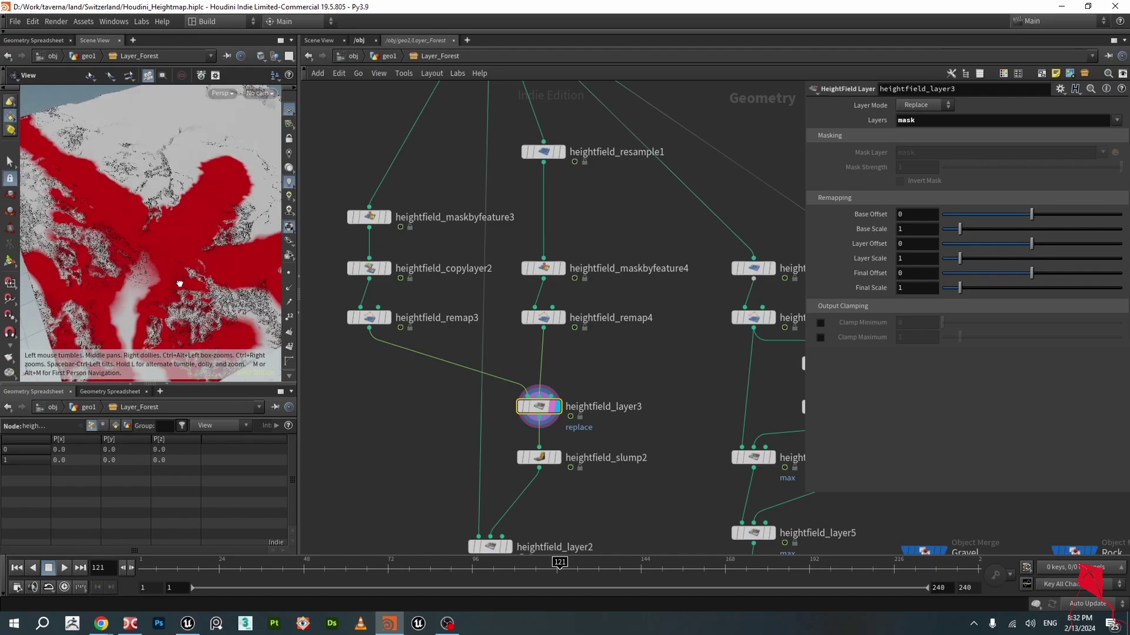
left_click_drag(169, 264, 93, 262)
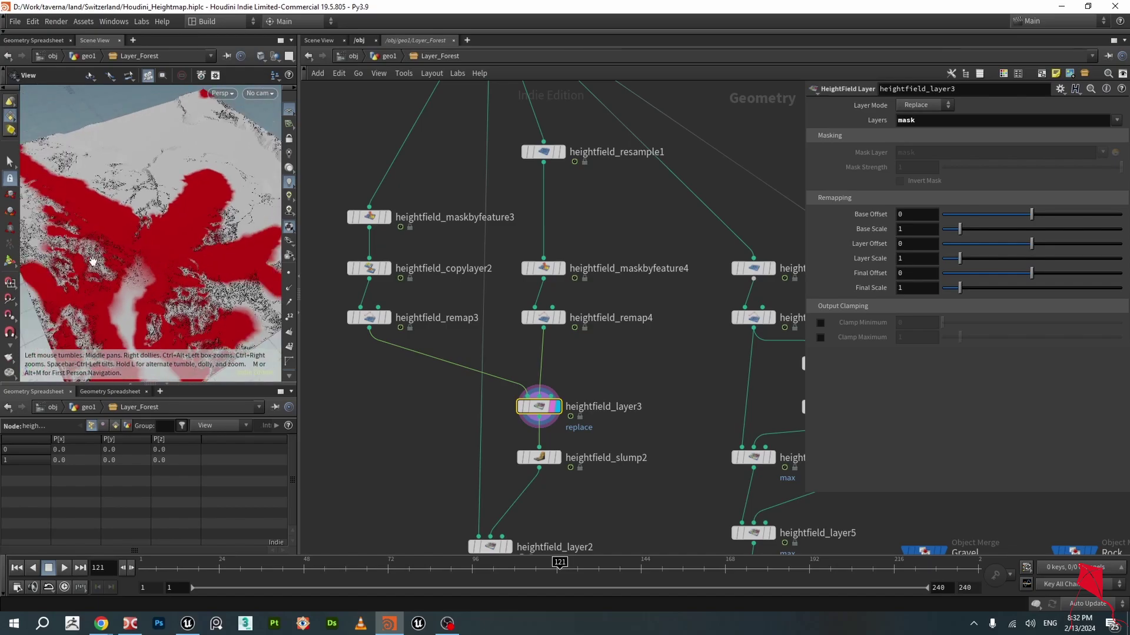
left_click_drag(240, 179, 165, 217)
scroll(151, 265, "up", 4)
- Display heightfield_slump2, show its slump settings and examine its effect on the mask up close
middle_click_drag(559, 438, 560, 396)
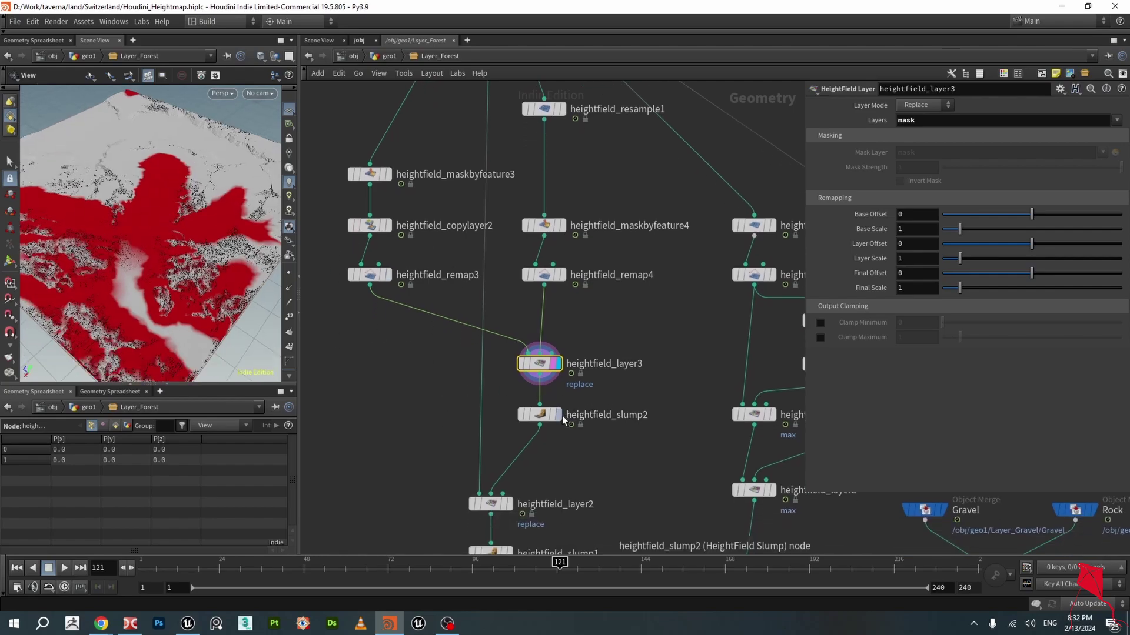
left_click(557, 416)
left_click(540, 416)
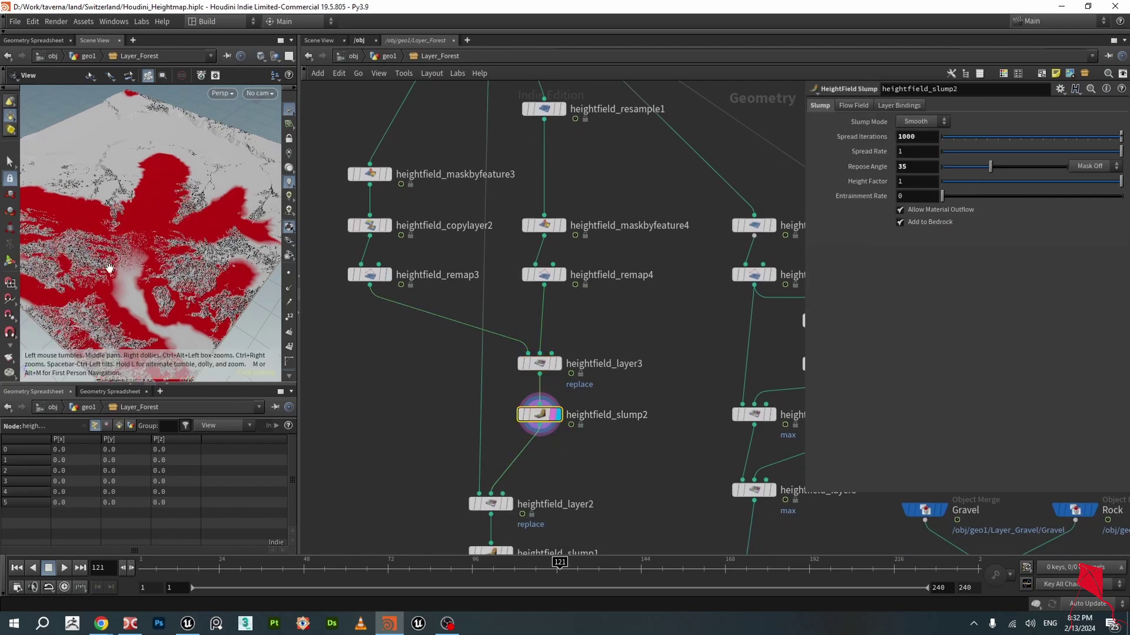
scroll(111, 268, "up", 5)
scroll(167, 249, "down", 3)
left_click_drag(167, 249, 157, 242)
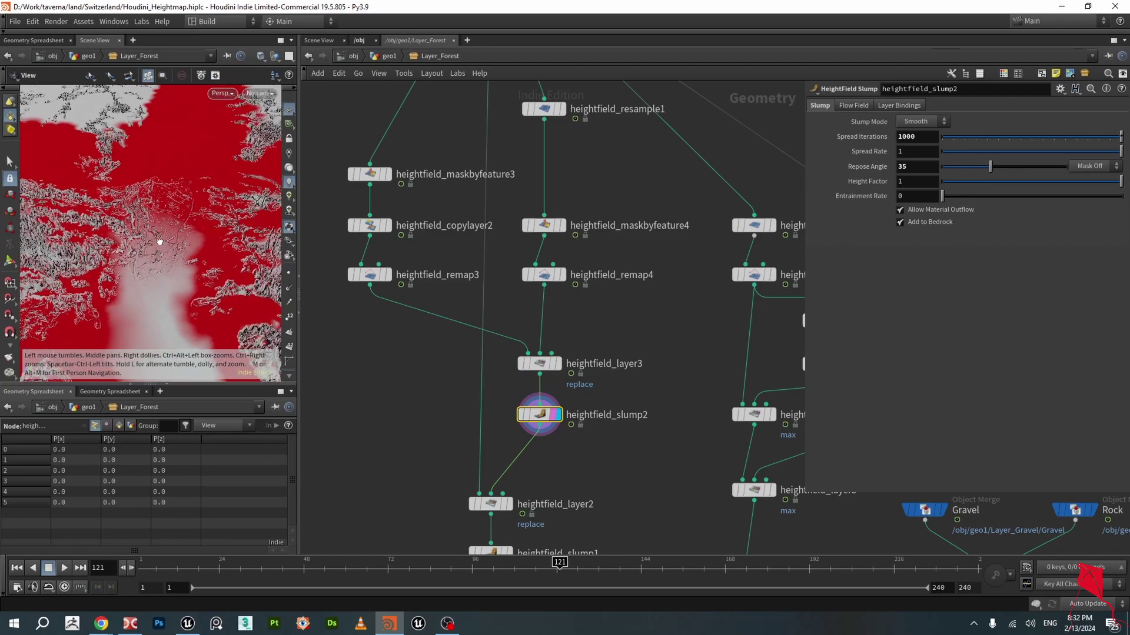
- Display heightfield_layer2 and show its layer settings and its place in the whole node network
middle_click_drag(423, 437, 448, 310)
scroll(477, 337, "down", 2)
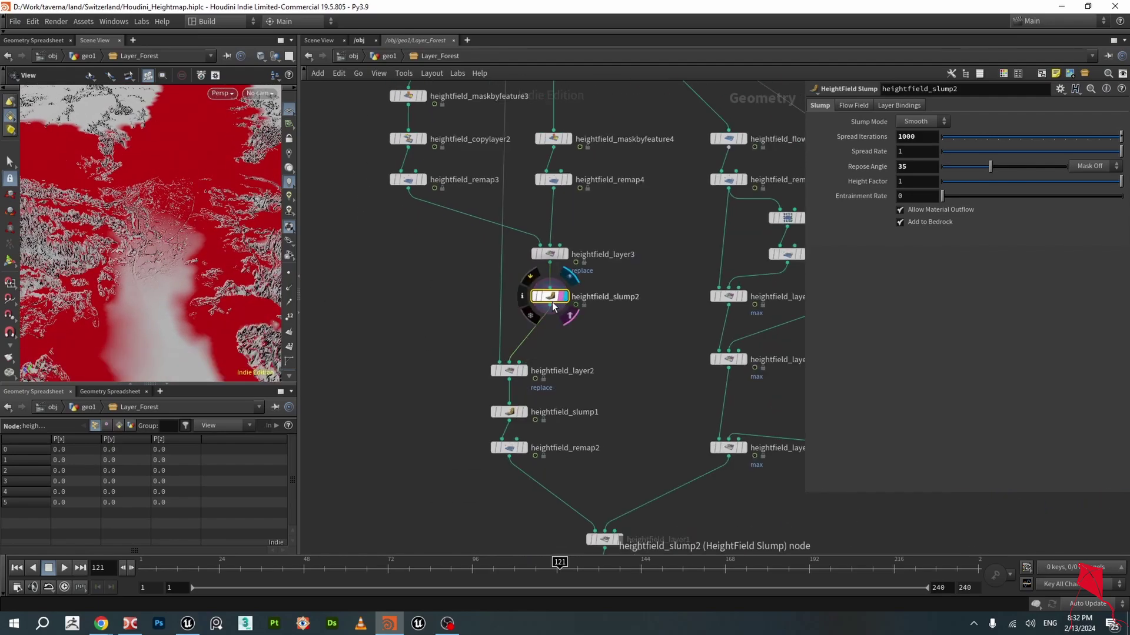
left_click(524, 372)
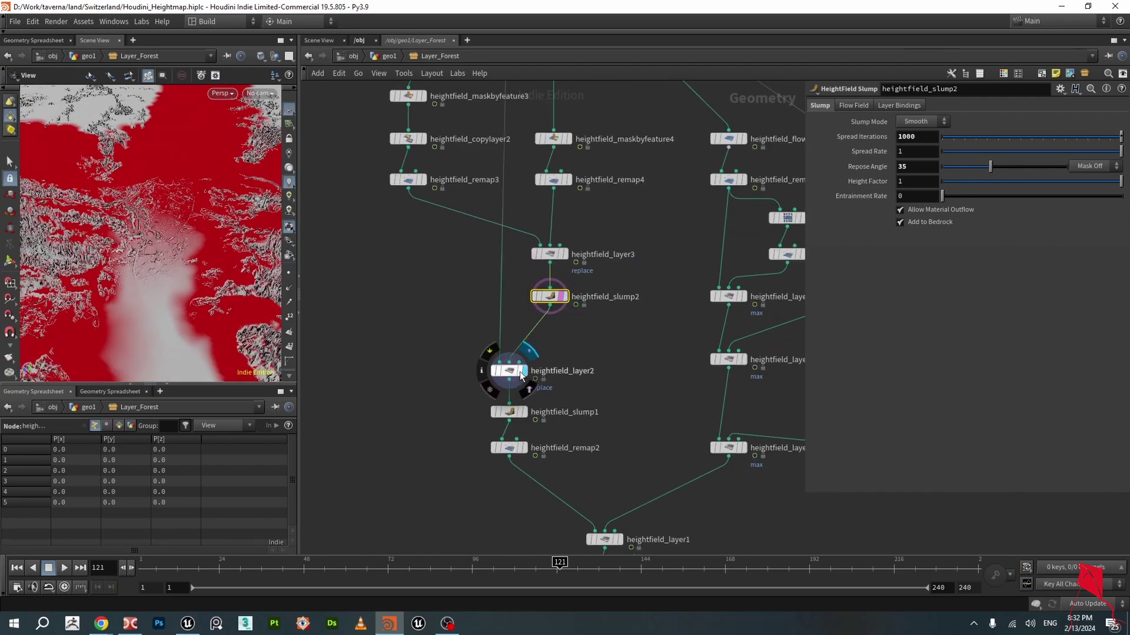
left_click(509, 371)
scroll(519, 373, "down", 4)
middle_click_drag(547, 353, 549, 374)
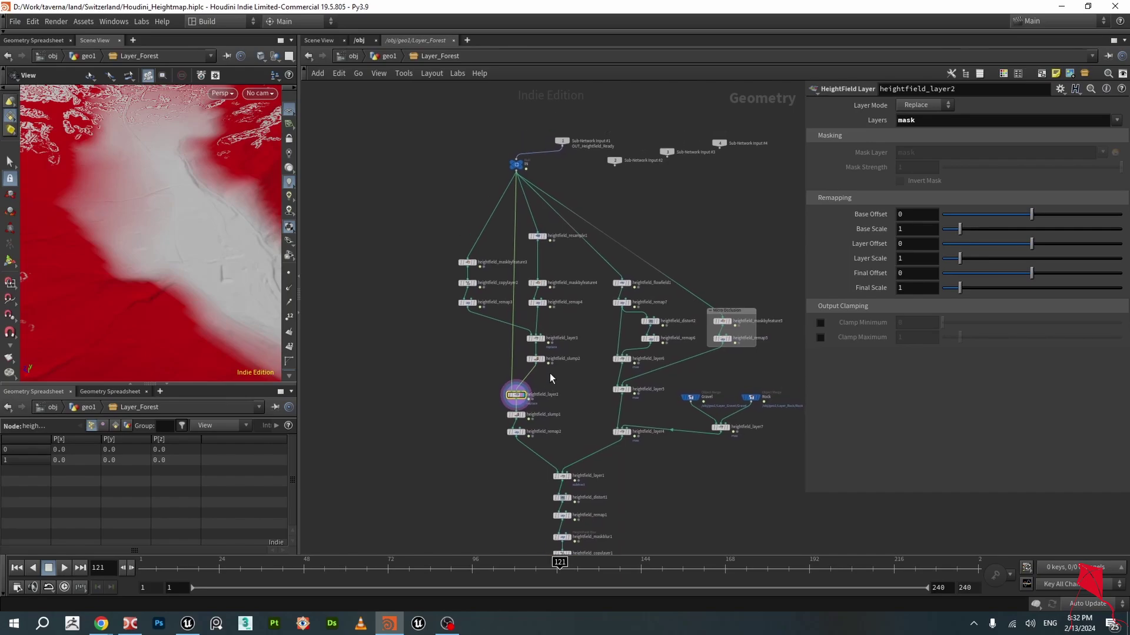
- Examine the mask from heightfield_layer2 across the valley and slopes of the terrain
scroll(207, 230, "down", 4)
scroll(207, 230, "down", 3)
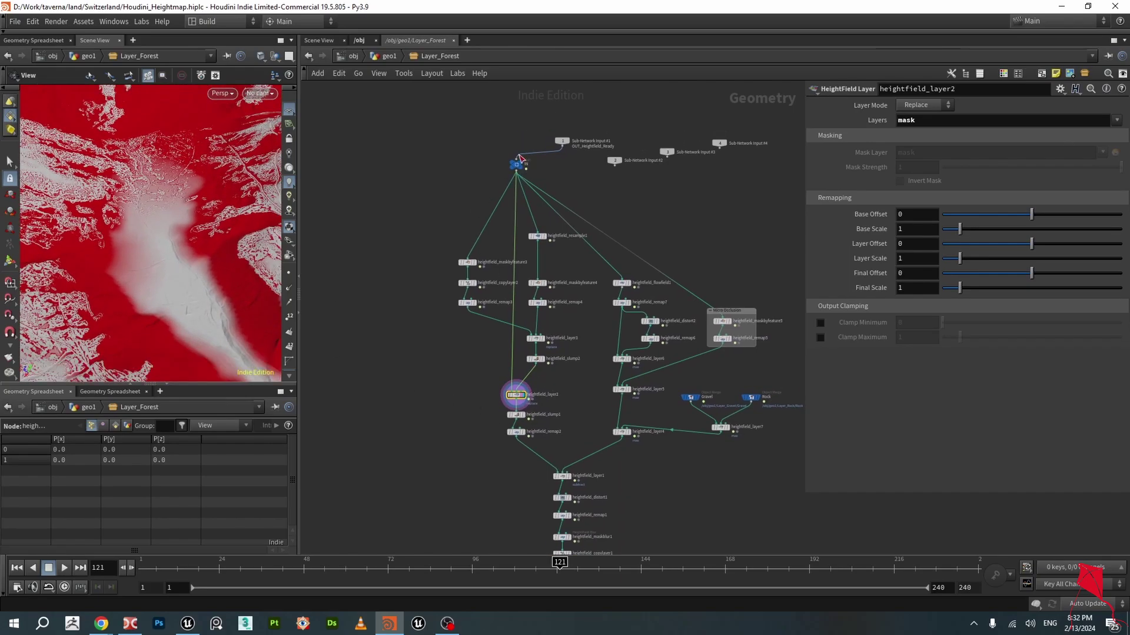
middle_click_drag(233, 214, 186, 190)
left_click_drag(187, 190, 195, 214)
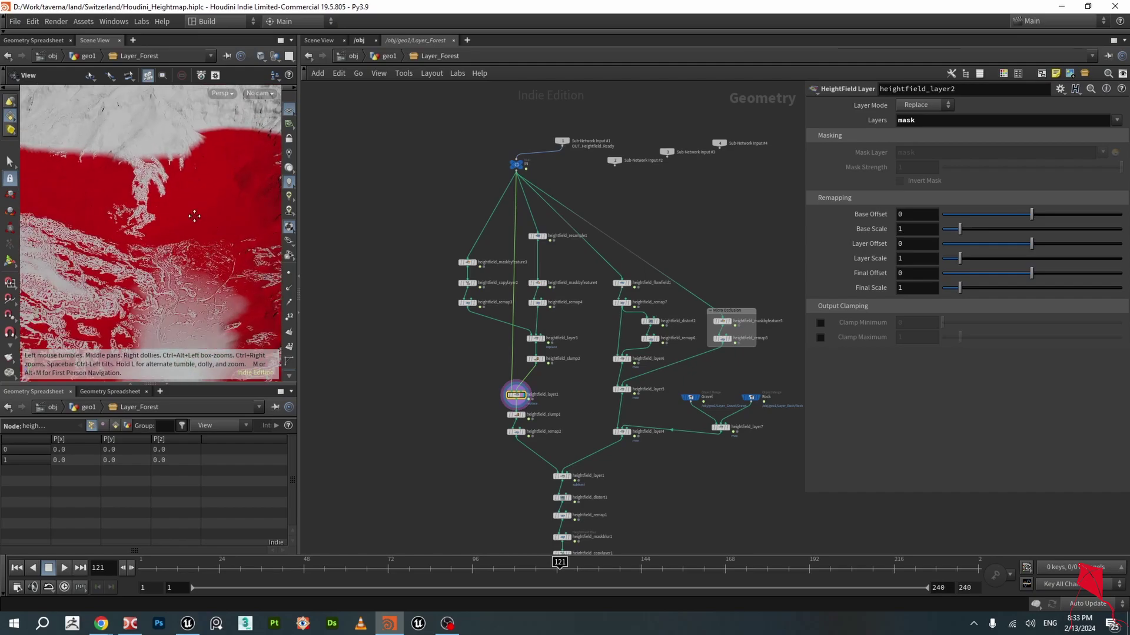
middle_click_drag(194, 214, 199, 227)
left_click_drag(199, 227, 178, 234)
scroll(506, 395, "up", 5)
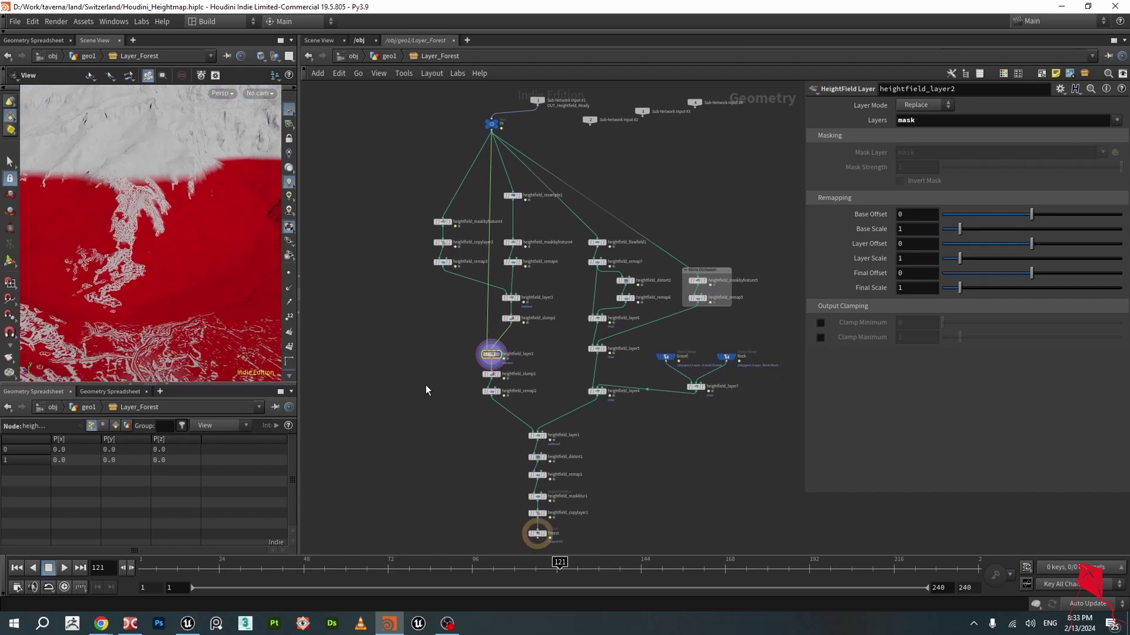
- Display heightfield_slump1, show its slump settings and examine the smoothed mask on the terrain
left_click(511, 373)
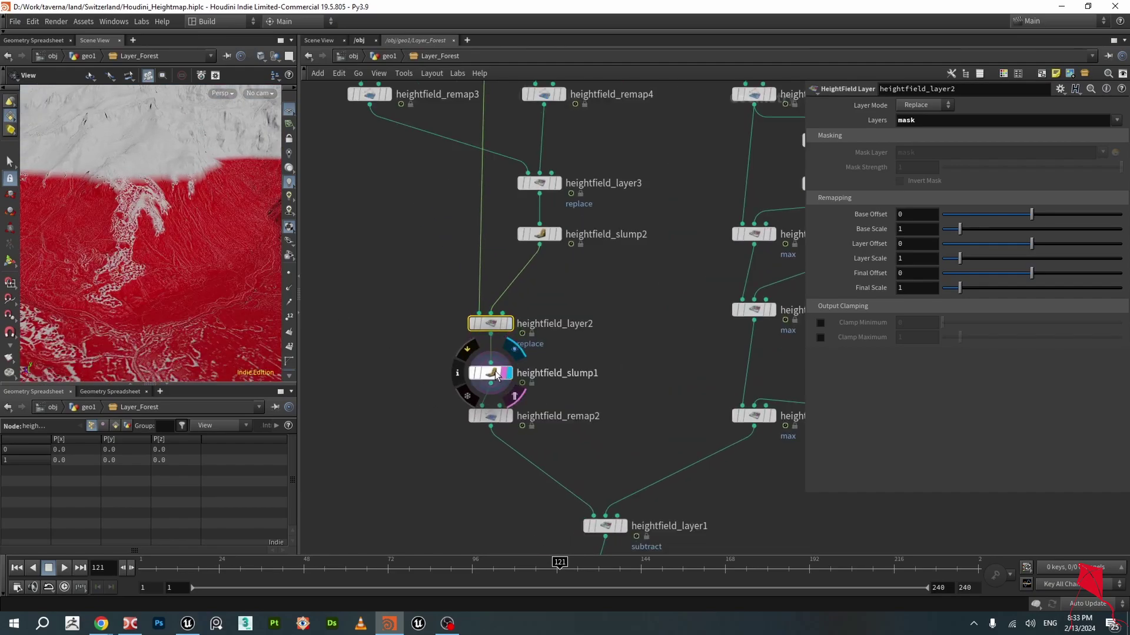
left_click_drag(118, 189, 139, 209)
scroll(124, 195, "down", 3)
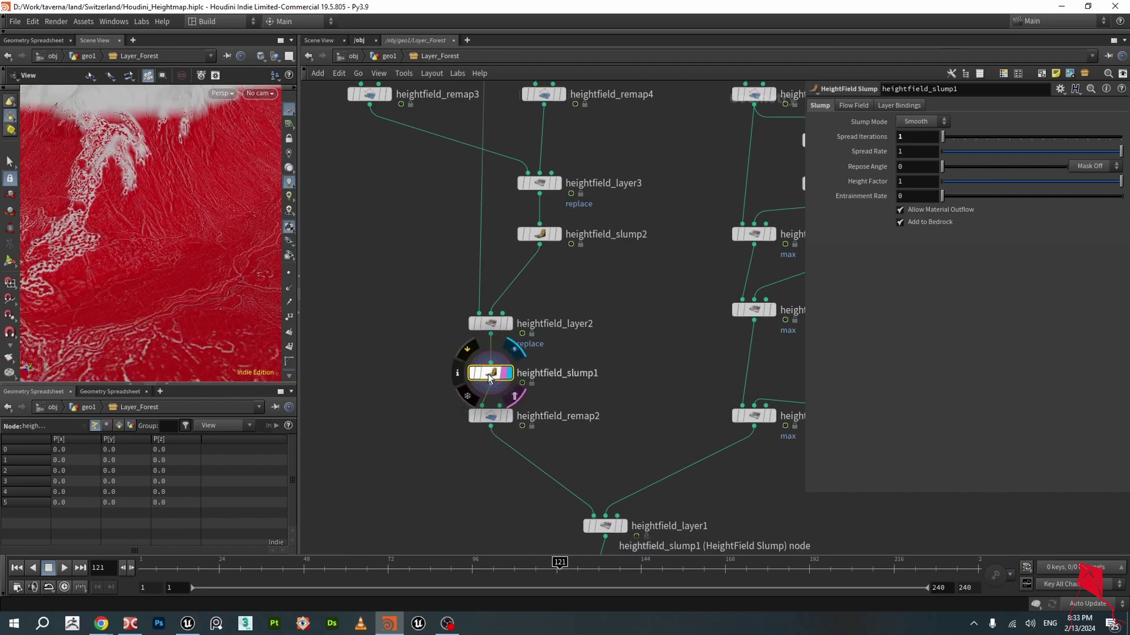
- Show the remap settings of heightfield_remap2 and compare its mask with that of heightfield_slump1 on the terrain
left_click(506, 416)
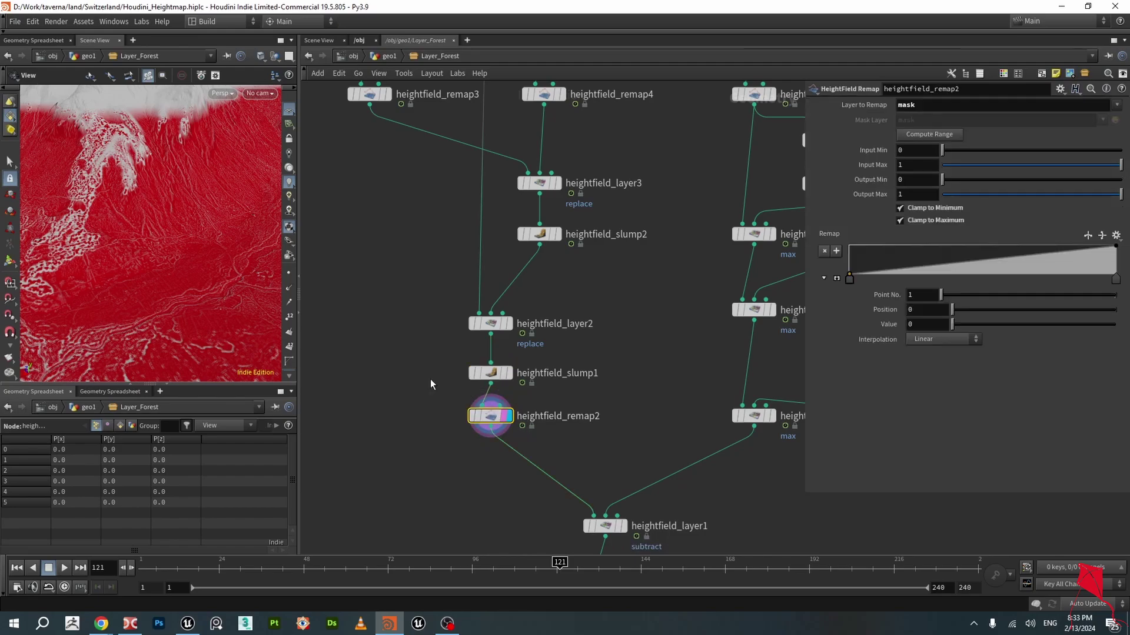
left_click(511, 418)
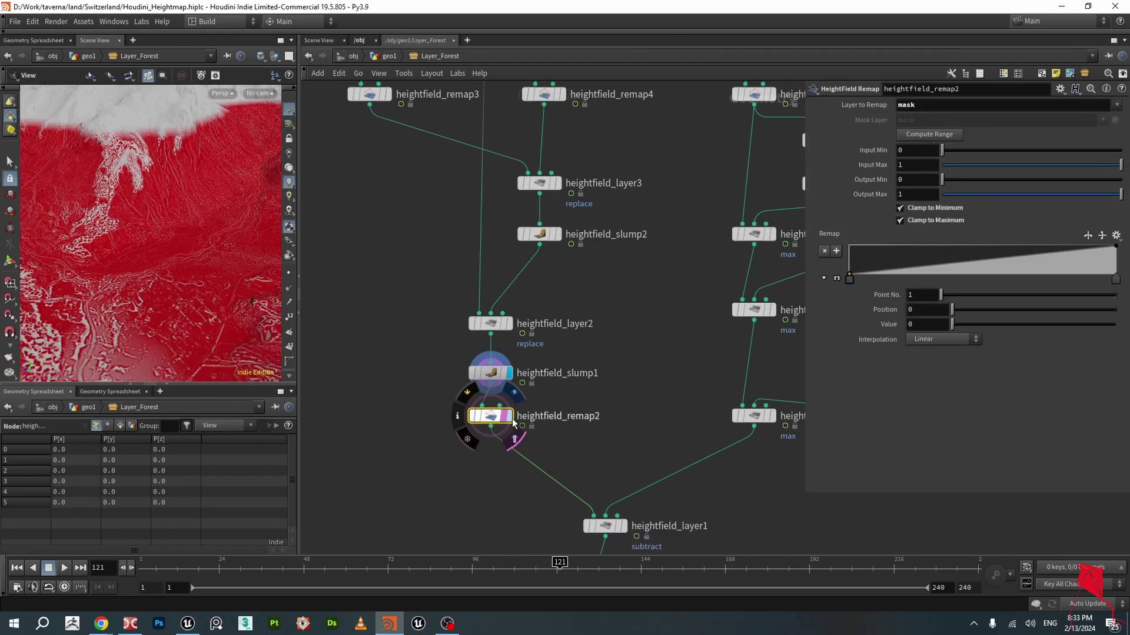
scroll(116, 245, "down", 3)
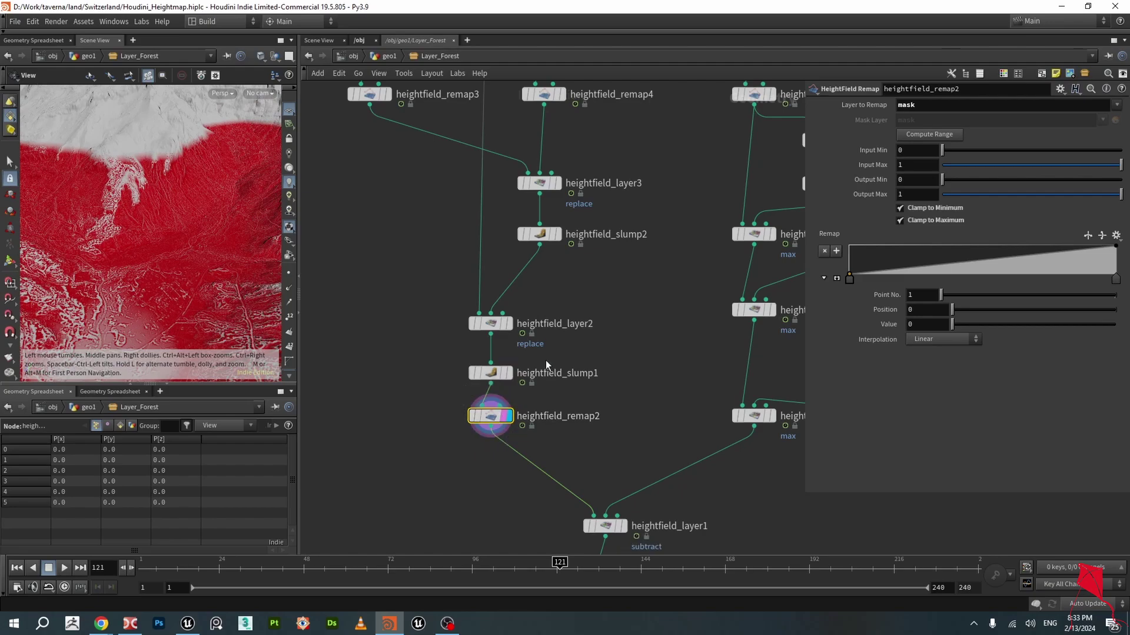
left_click(510, 373)
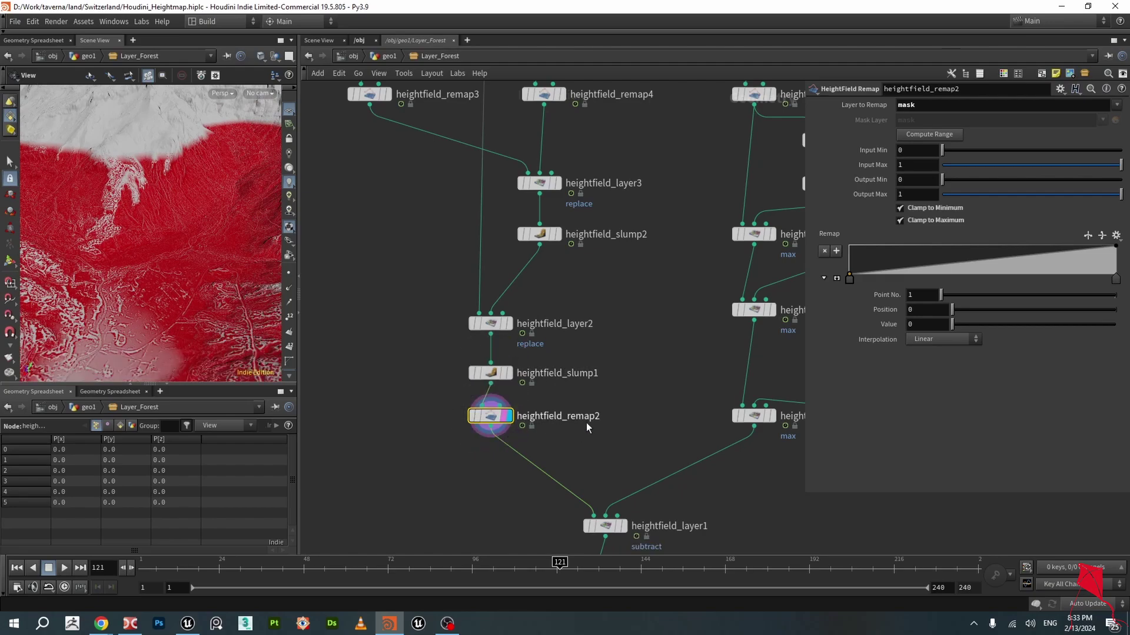
- Display heightfield_flowfield1, show its flow settings and examine the flow-line mask across the terrain
scroll(586, 423, "down", 3)
scroll(588, 406, "down", 1)
middle_click_drag(656, 293, 613, 324)
scroll(632, 306, "up", 2)
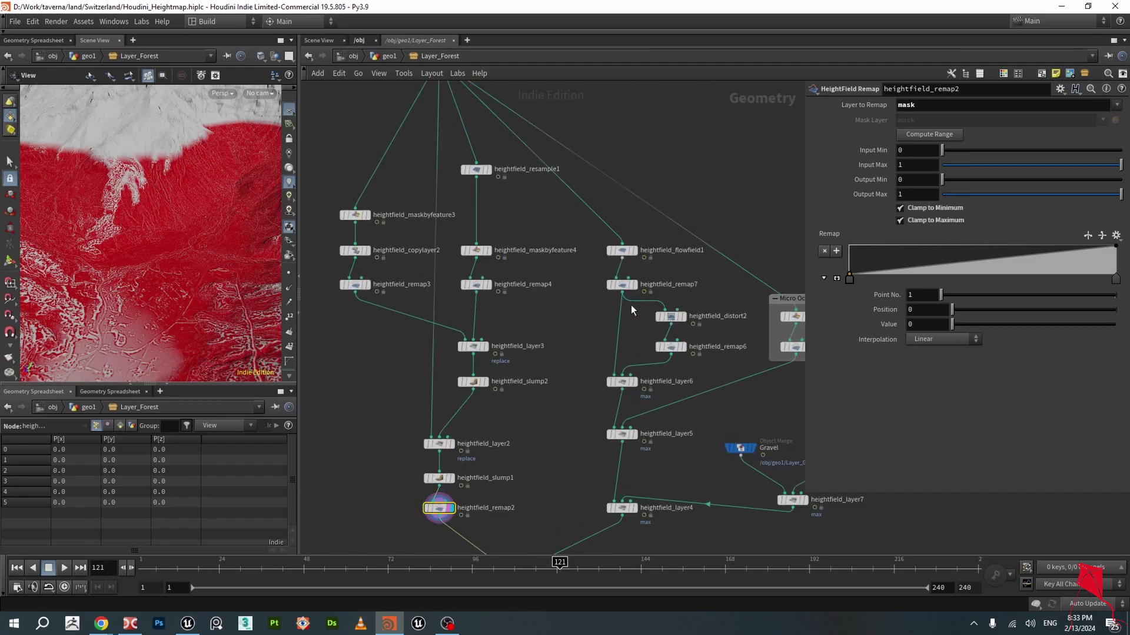
middle_click_drag(580, 257, 572, 325)
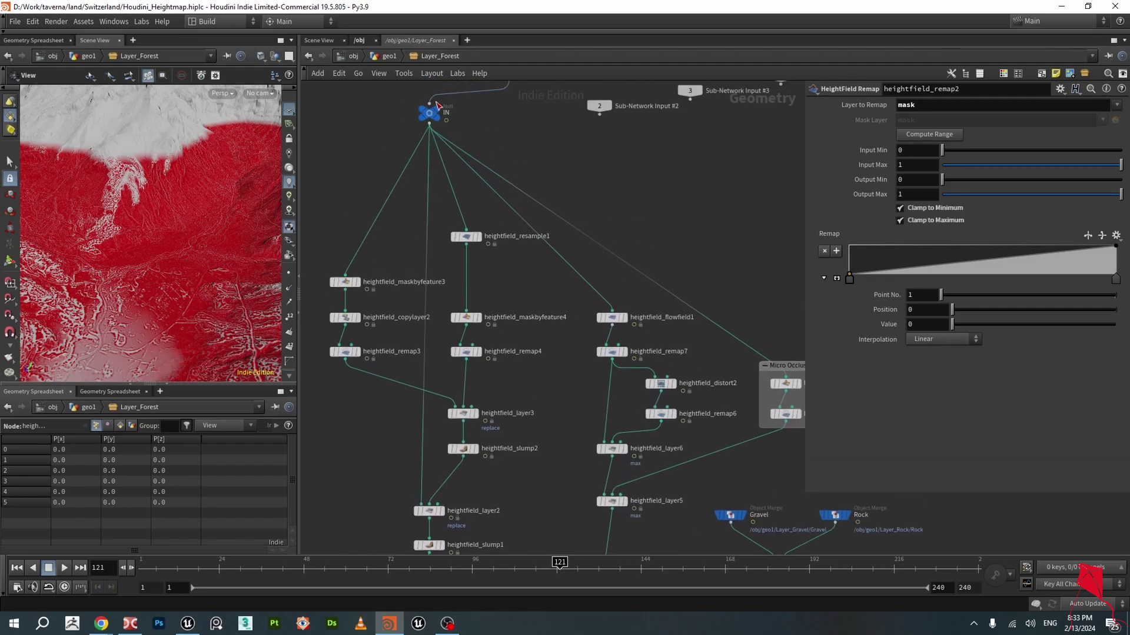
left_click(613, 316)
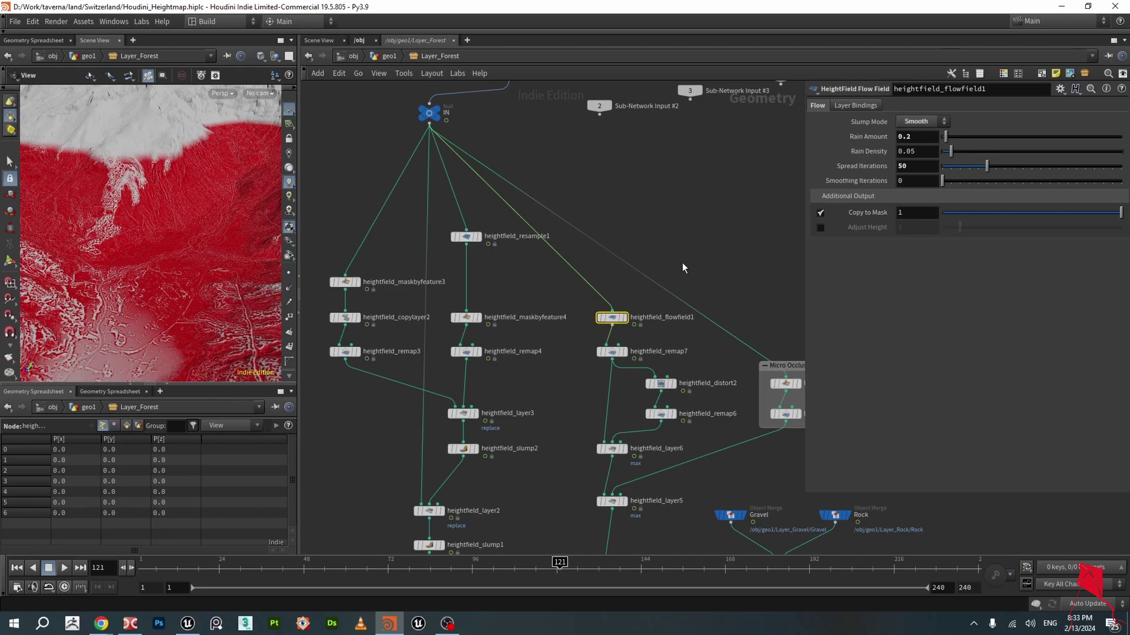
left_click(626, 319)
left_click(621, 318)
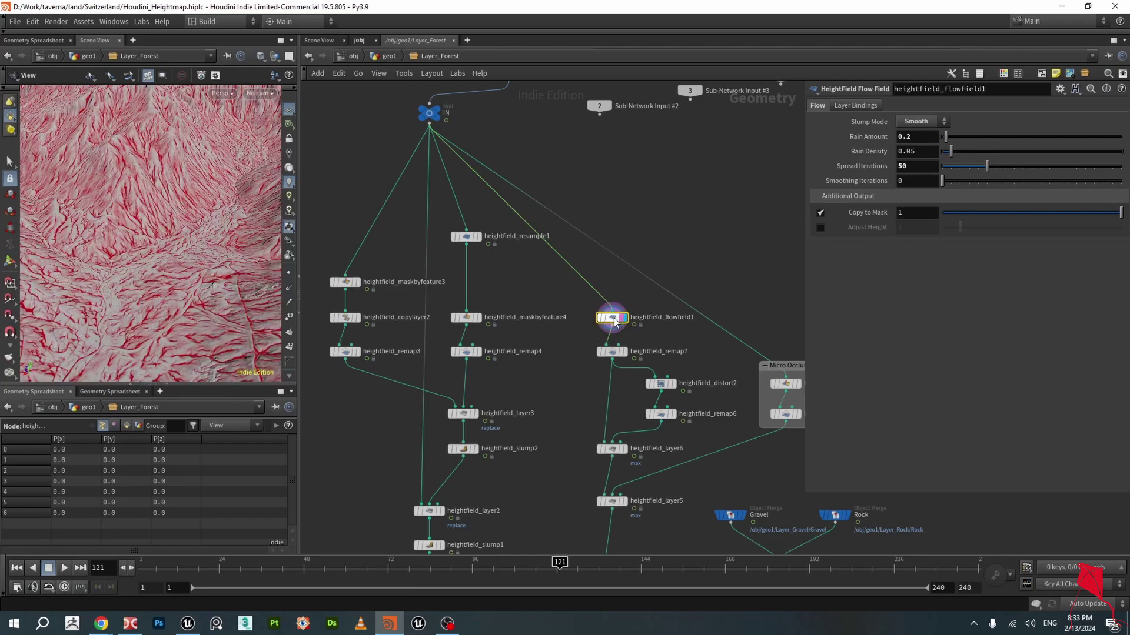
left_click_drag(172, 232, 174, 210, "alt")
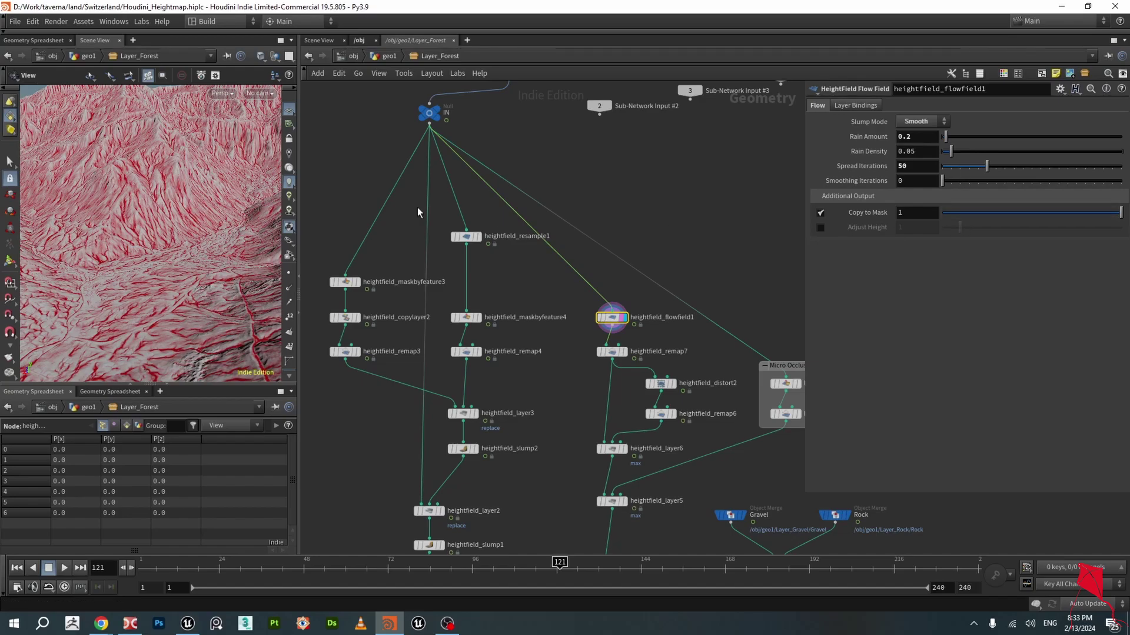
left_click_drag(240, 187, 169, 212, "alt")
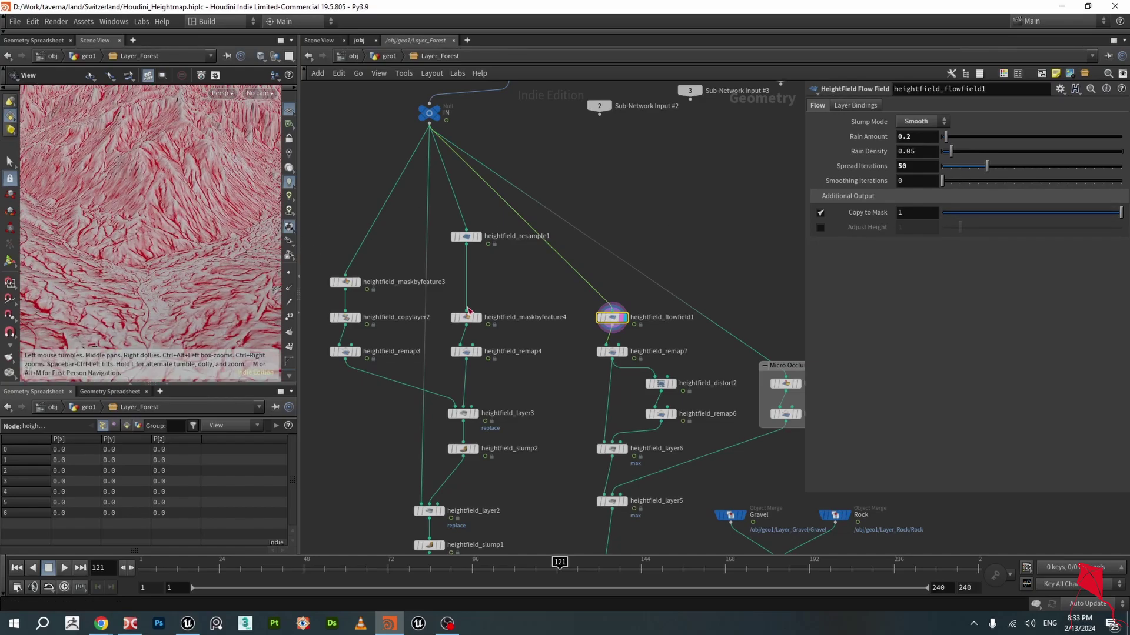
- Display heightfield_remap7, examine its thinned flow mask and show the end point of its remap ramp
scroll(639, 355, "up", 1)
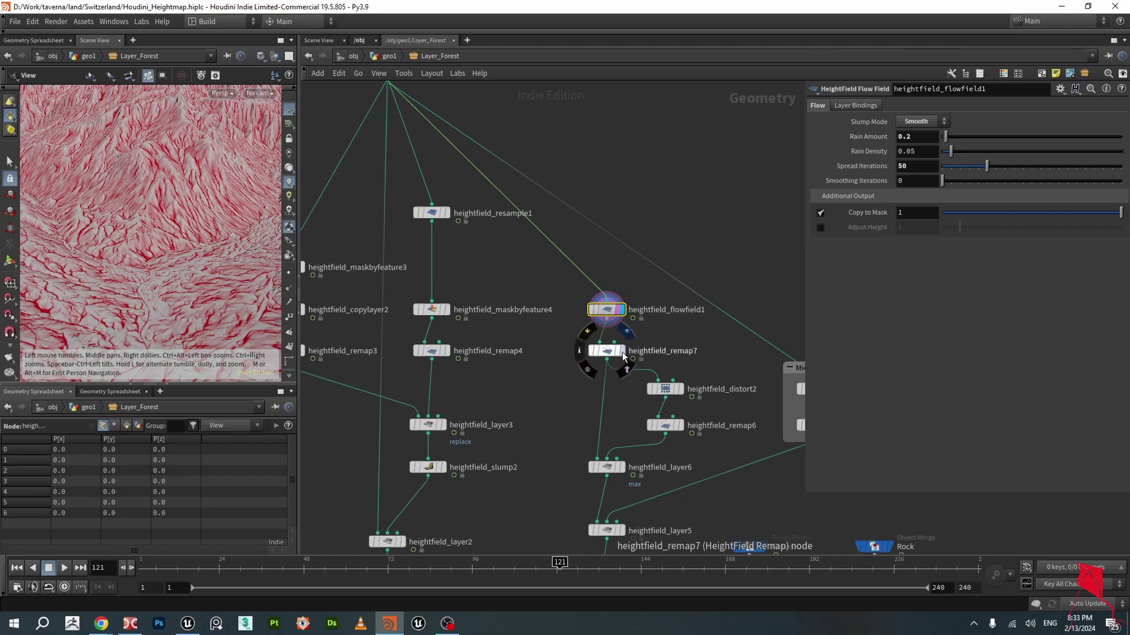
left_click(622, 354)
left_click(606, 352)
scroll(132, 218, "down", 3)
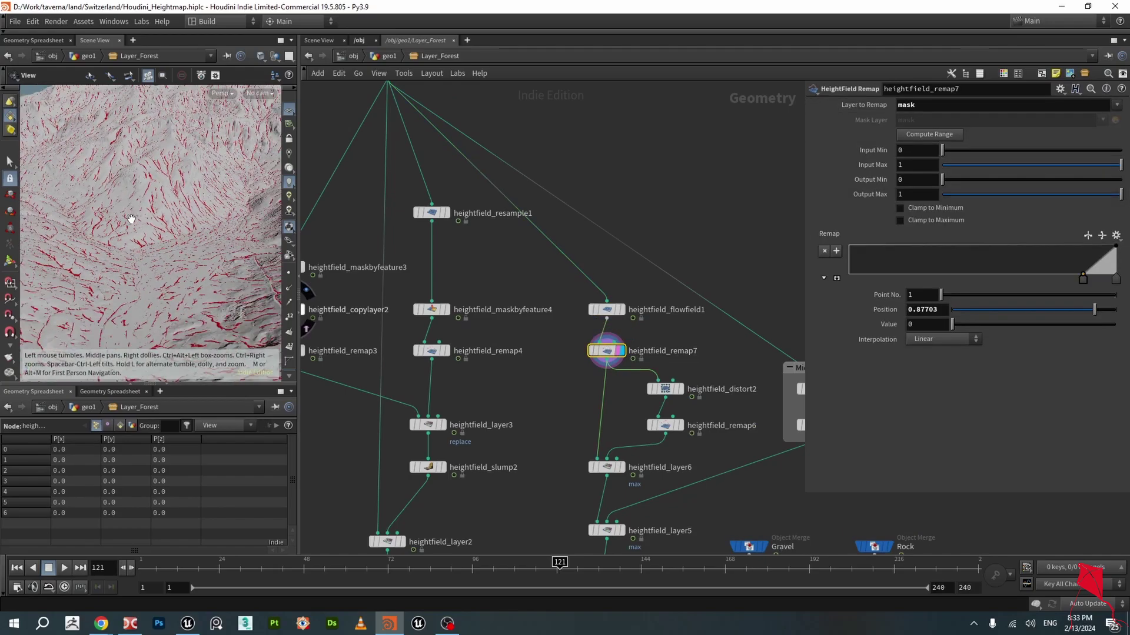
left_click_drag(131, 219, 201, 255)
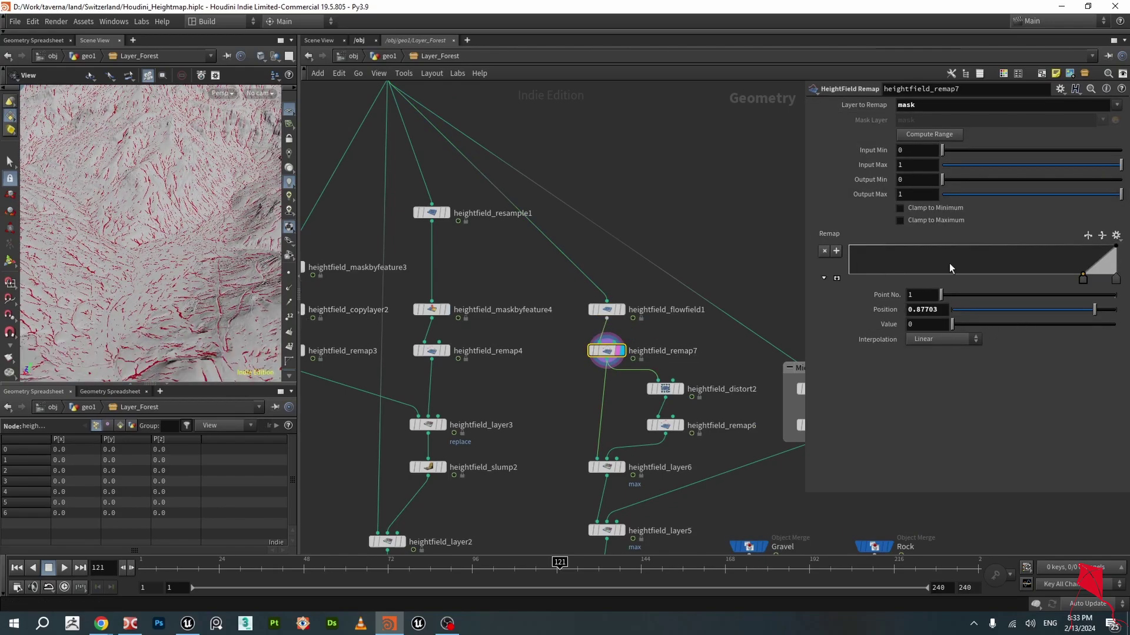
left_click(1115, 282)
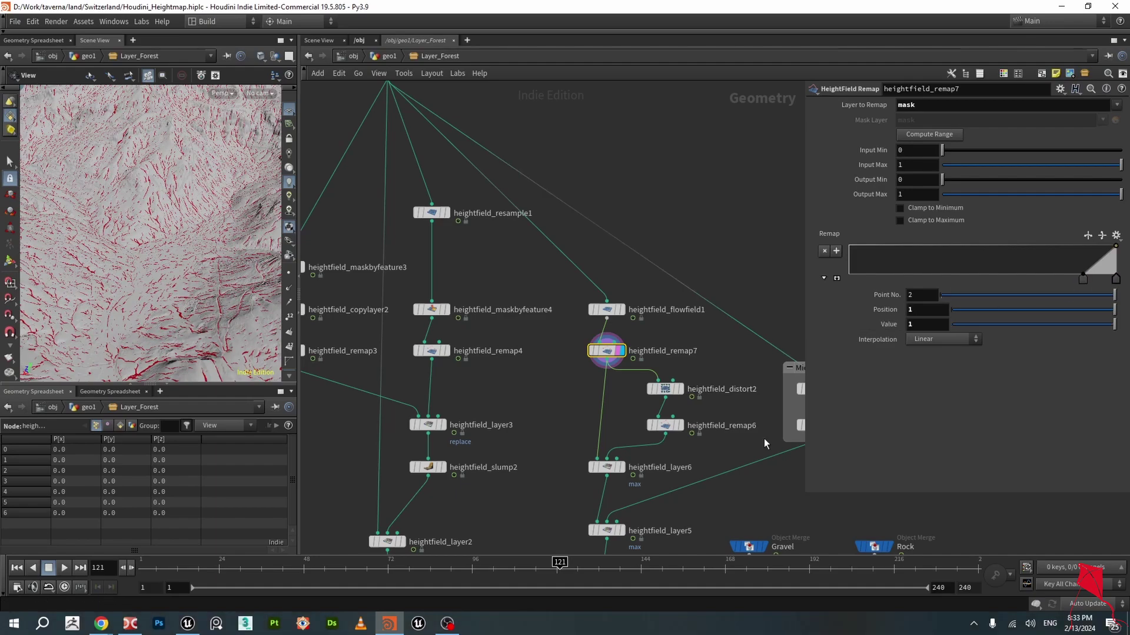
- Display heightfield_distort2, show its noise settings and compare its distorted mask with heightfield_remap7 up close
middle_click_drag(705, 418, 658, 344)
scroll(658, 345, "up", 3)
left_click(613, 300)
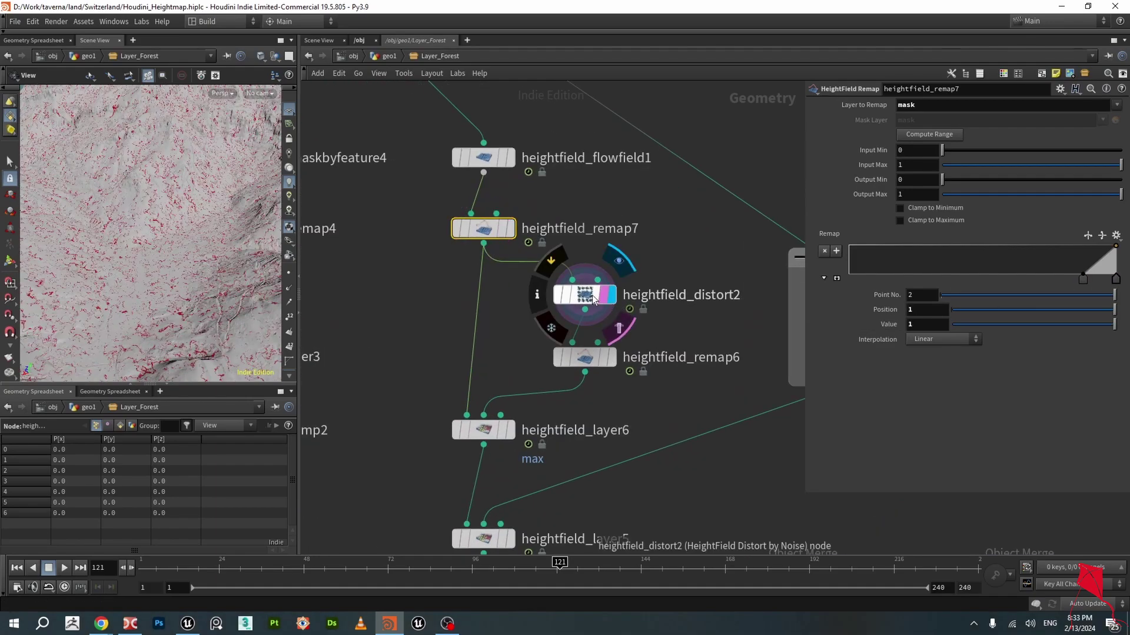
left_click(592, 295)
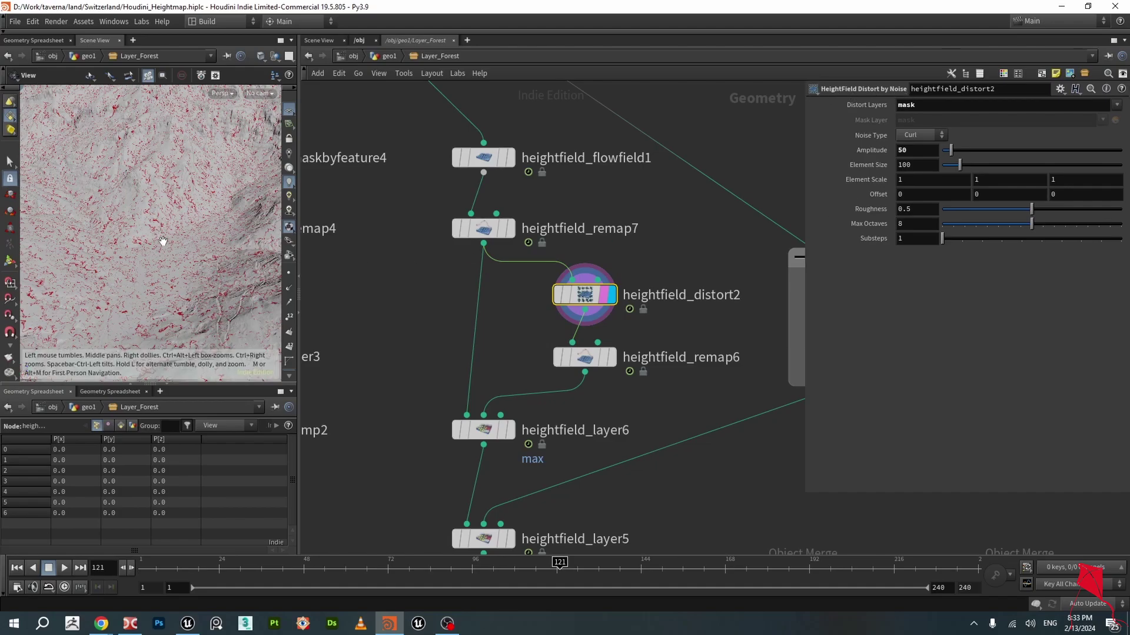
scroll(137, 226, "up", 3)
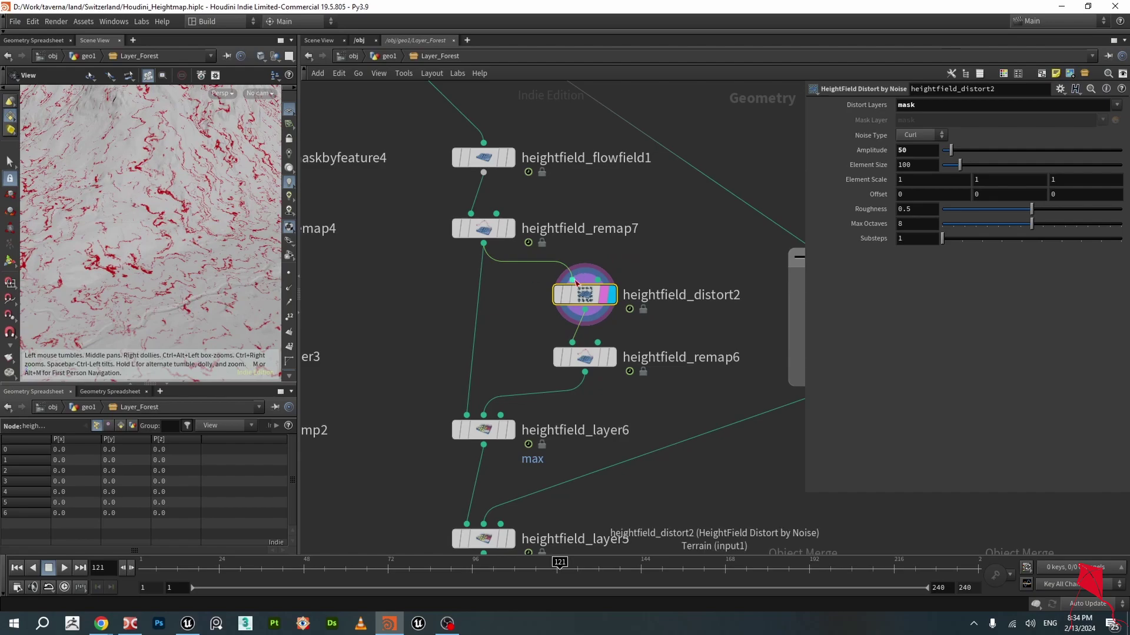
left_click(510, 228)
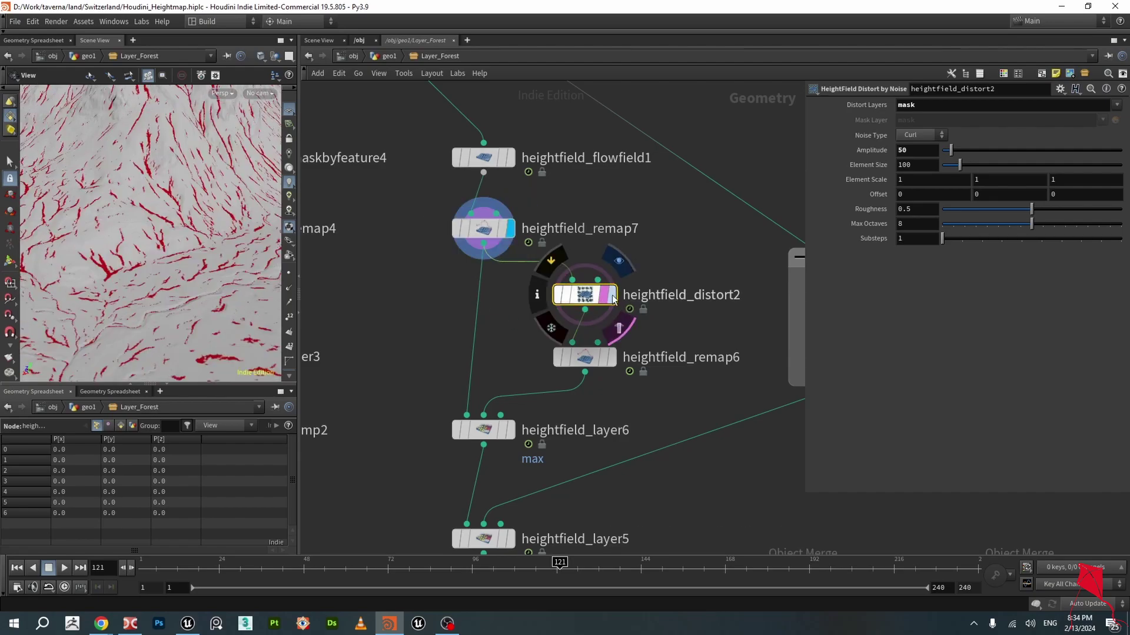
left_click(606, 295)
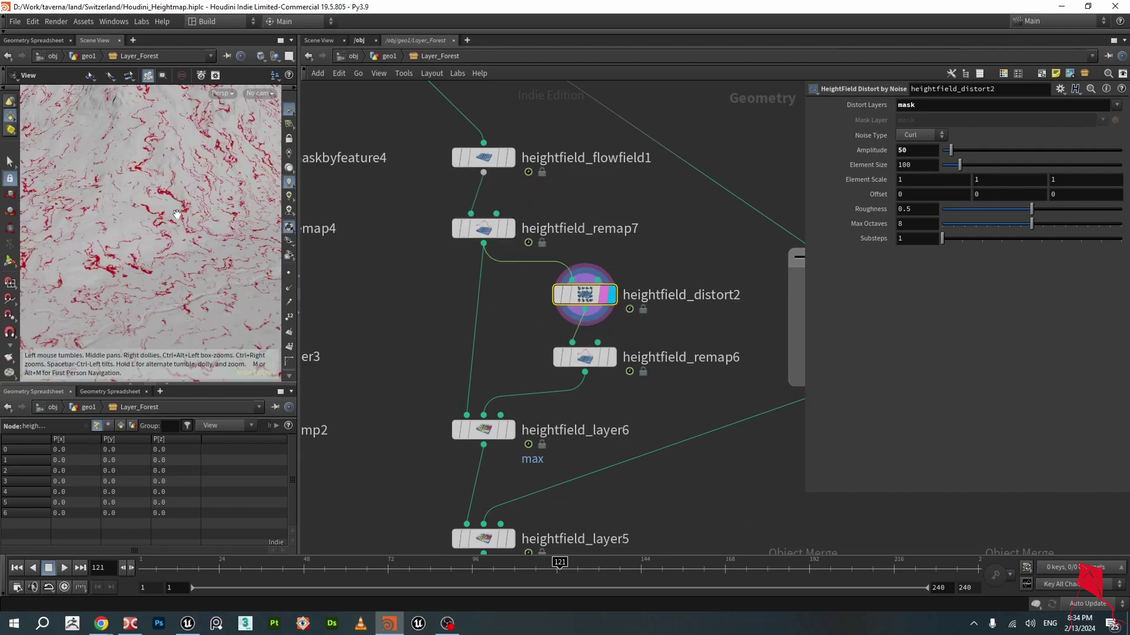
- Display heightfield_remap6 and show the settings of both points on its remap ramp
left_click(585, 355)
left_click(610, 357)
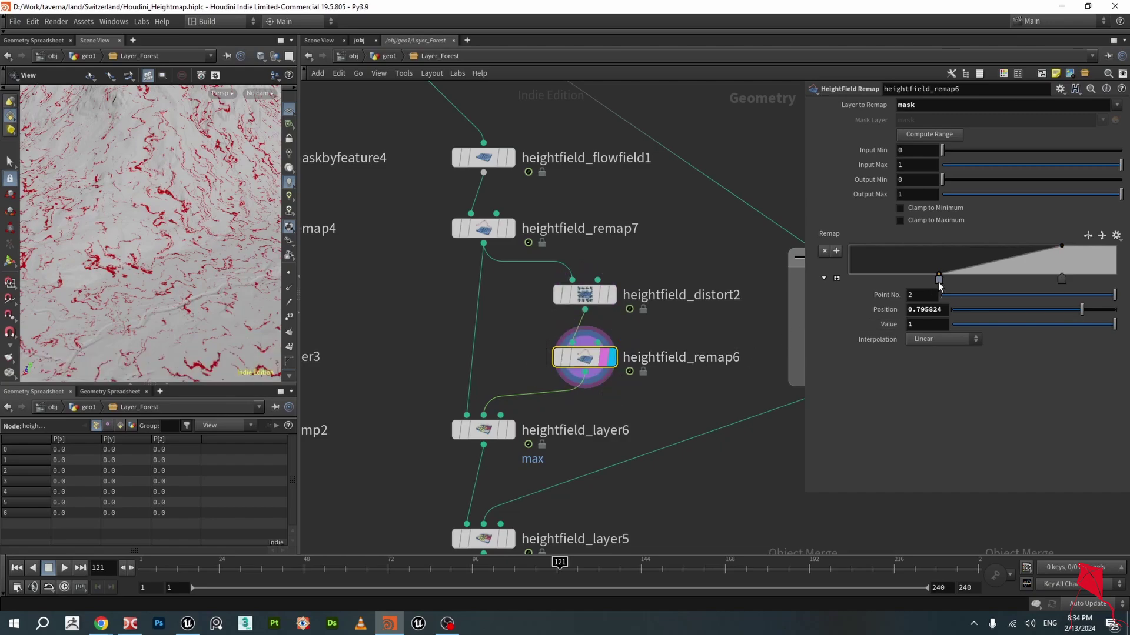
left_click(938, 280)
left_click(1061, 277)
- Display heightfield_layer6, show its layer settings and examine the combined flow mask on the terrain
scroll(630, 335, "down", 1)
middle_click_drag(577, 412, 619, 374)
scroll(604, 374, "up", 2)
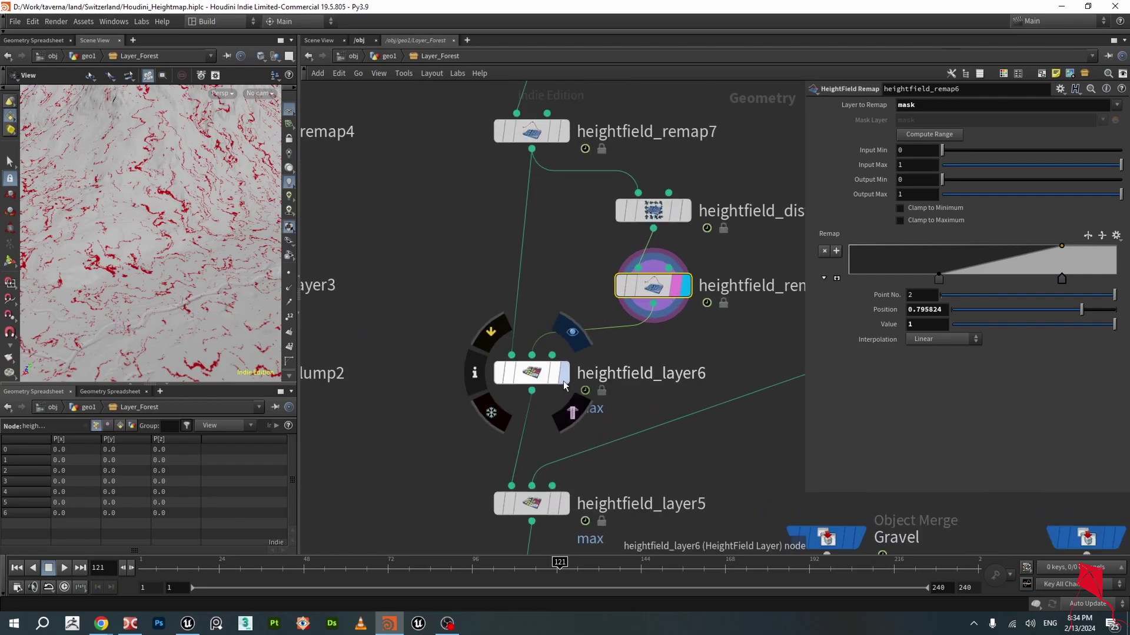
left_click(561, 375)
left_click(530, 371)
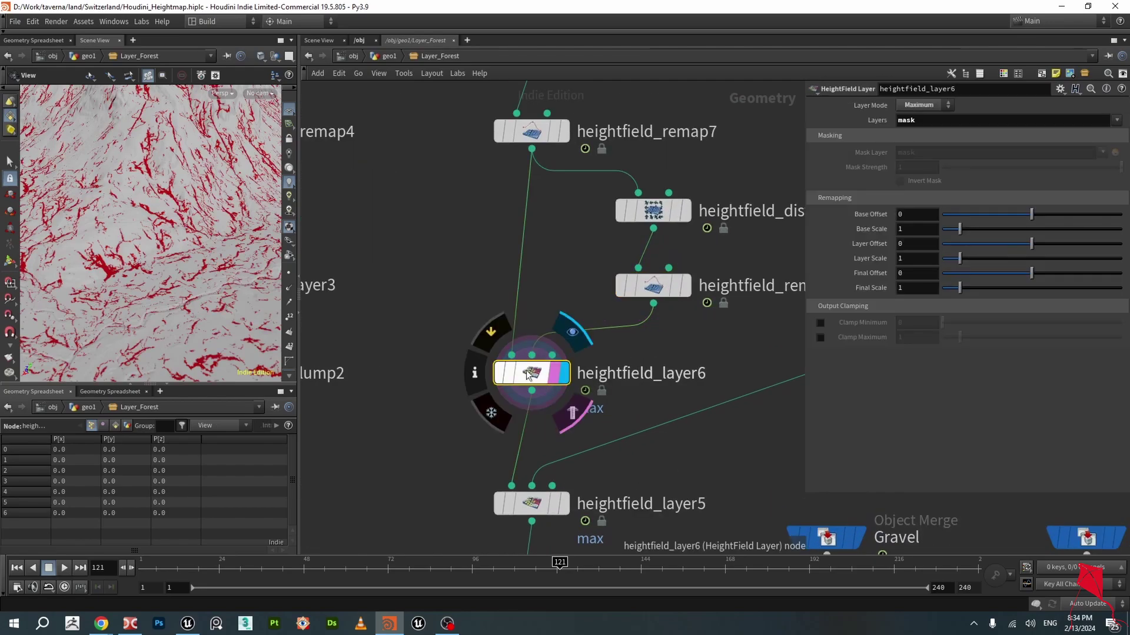
scroll(191, 259, "down", 3)
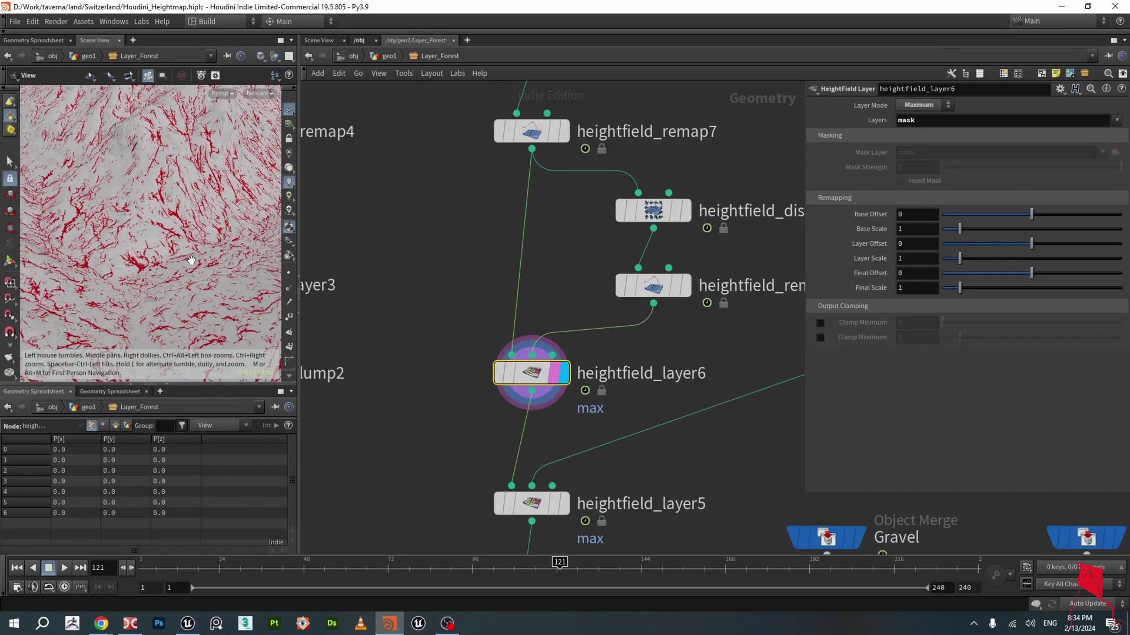
scroll(155, 178, "down", 3)
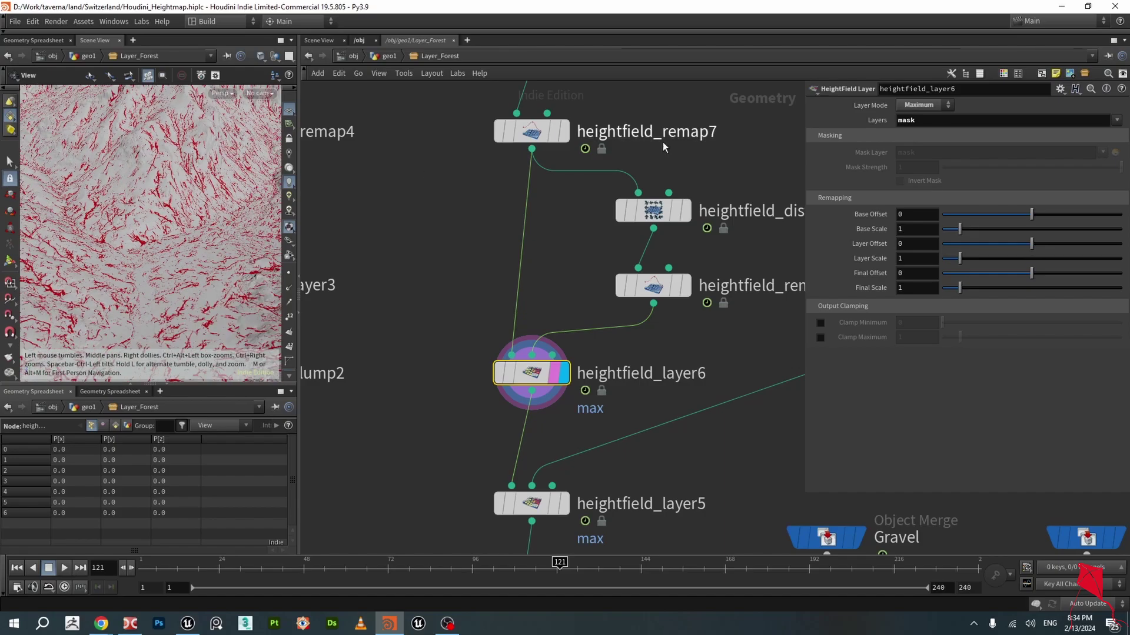
- Compare the masks of heightfield_remap7 and heightfield_remap6 with the combined result of heightfield_layer6
left_click(562, 130)
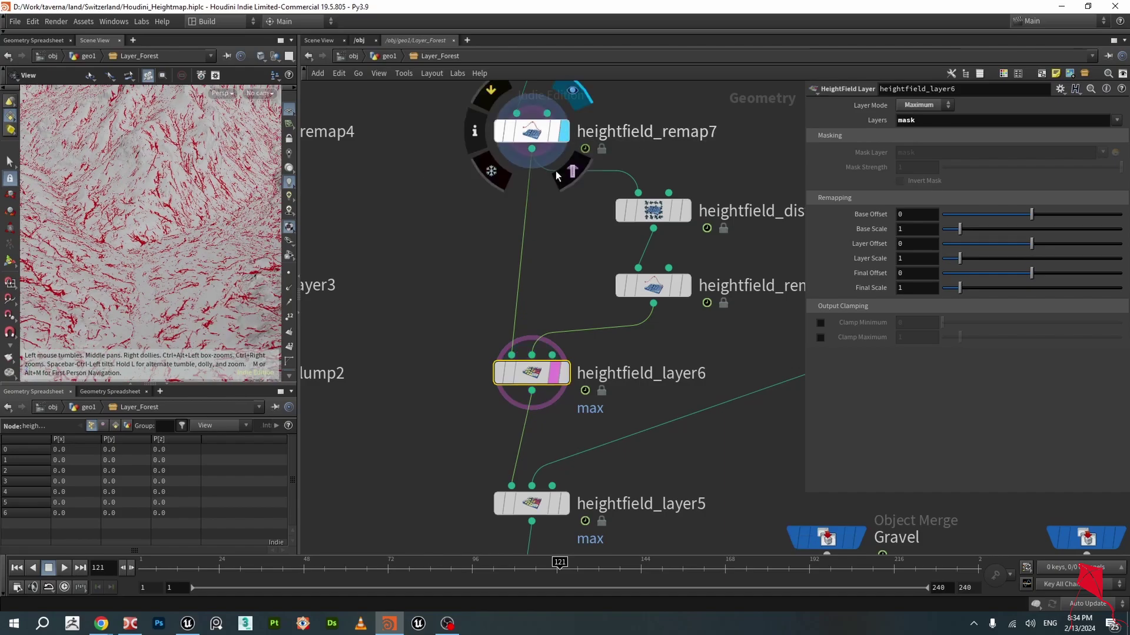
left_click(686, 289)
left_click(564, 373)
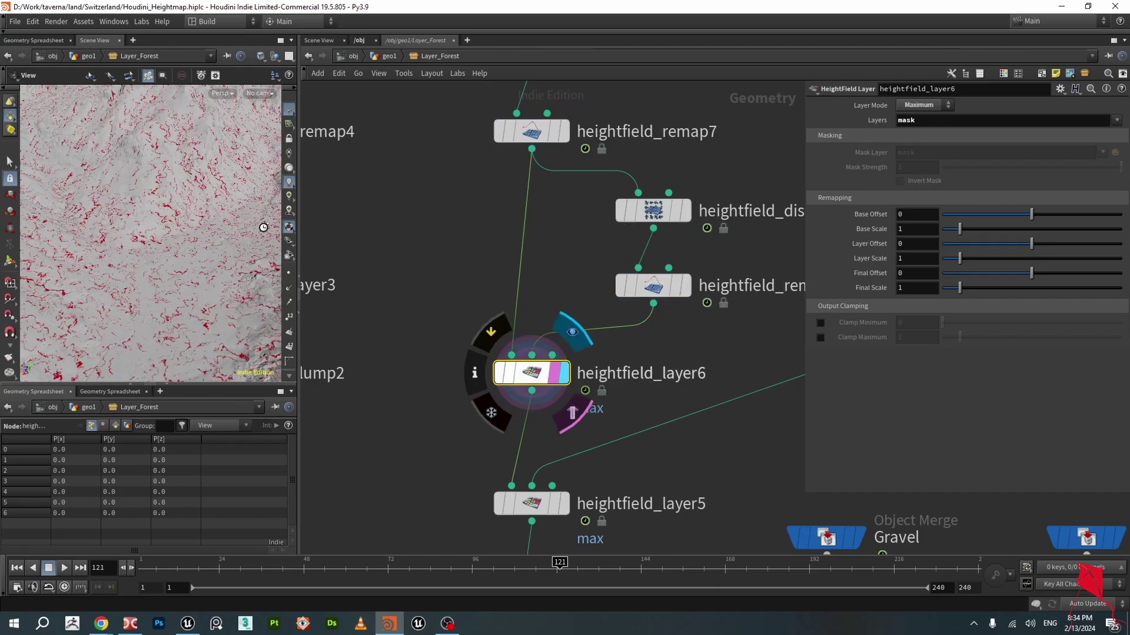
scroll(150, 224, "down", 4)
scroll(151, 218, "up", 2)
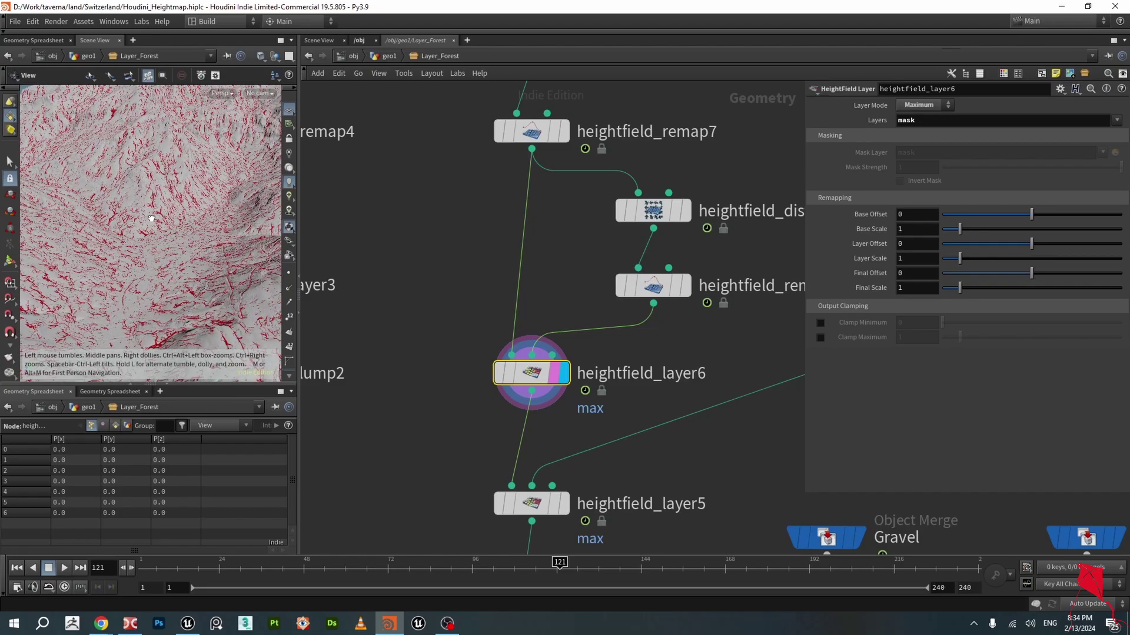
- Examine how the Micro Occlusion branch connects between the IN node and heightfield_layer5 in the network
middle_click_drag(480, 391, 462, 331)
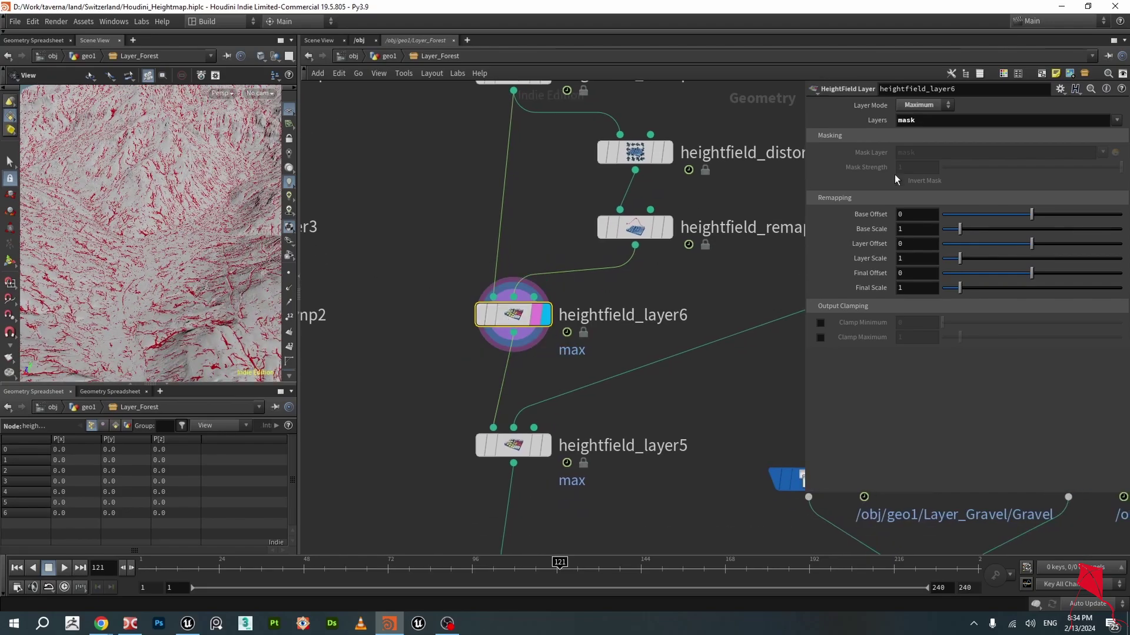
middle_click_drag(692, 402, 627, 394)
scroll(627, 394, "up", 1)
scroll(630, 393, "down", 5)
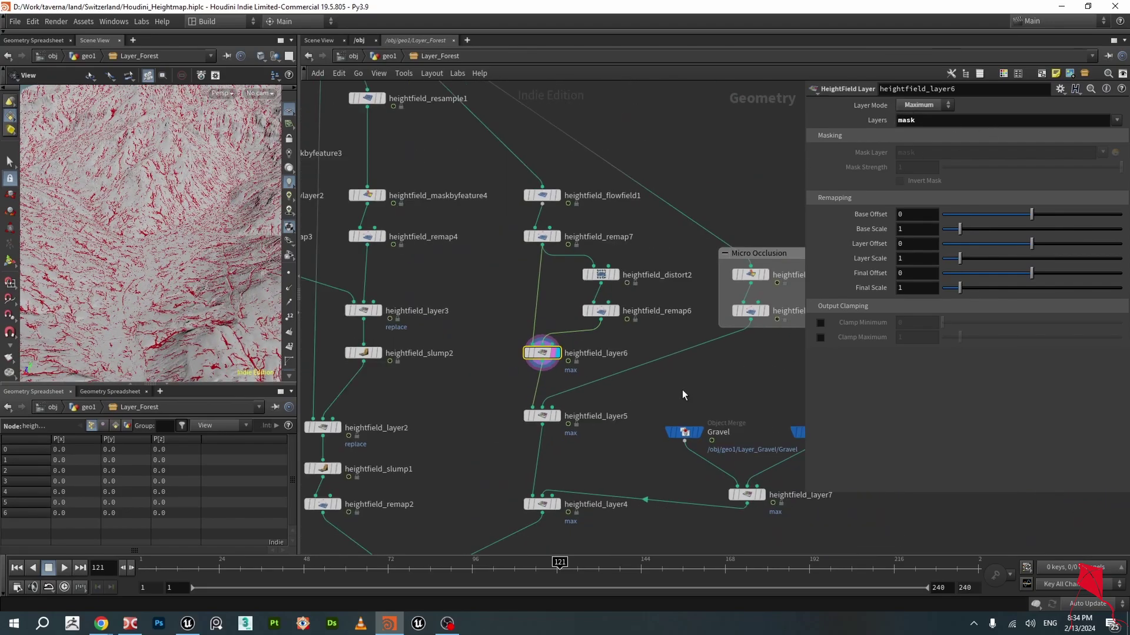
scroll(686, 390, "down", 1)
middle_click_drag(700, 389, 577, 391)
scroll(595, 323, "up", 1)
scroll(610, 299, "up", 3)
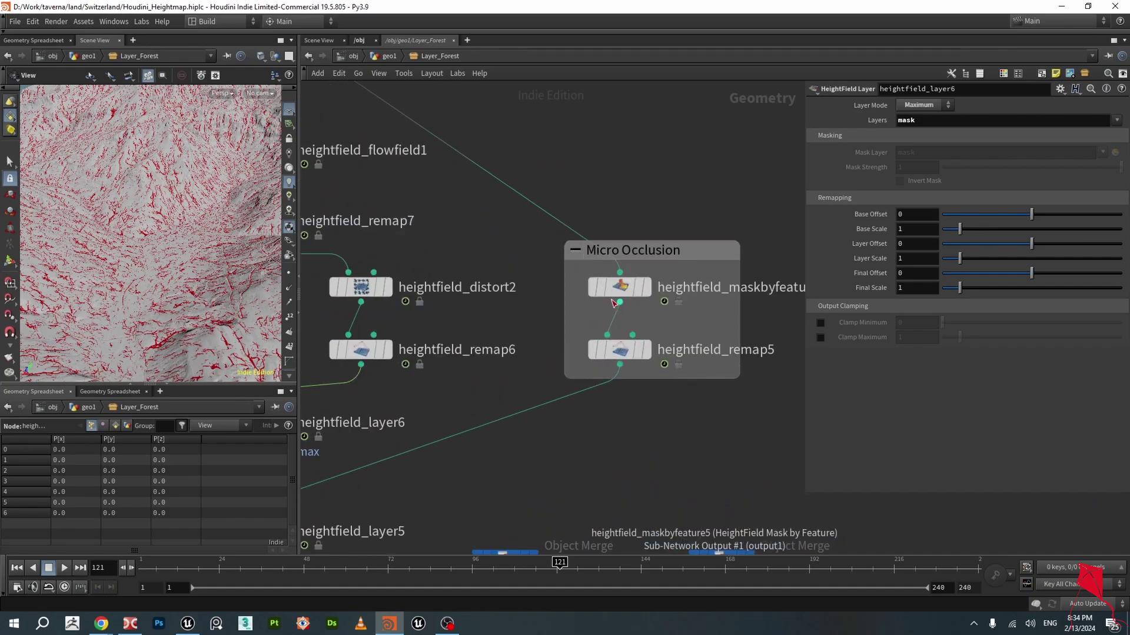
scroll(612, 299, "down", 5)
middle_click_drag(388, 147, 456, 248)
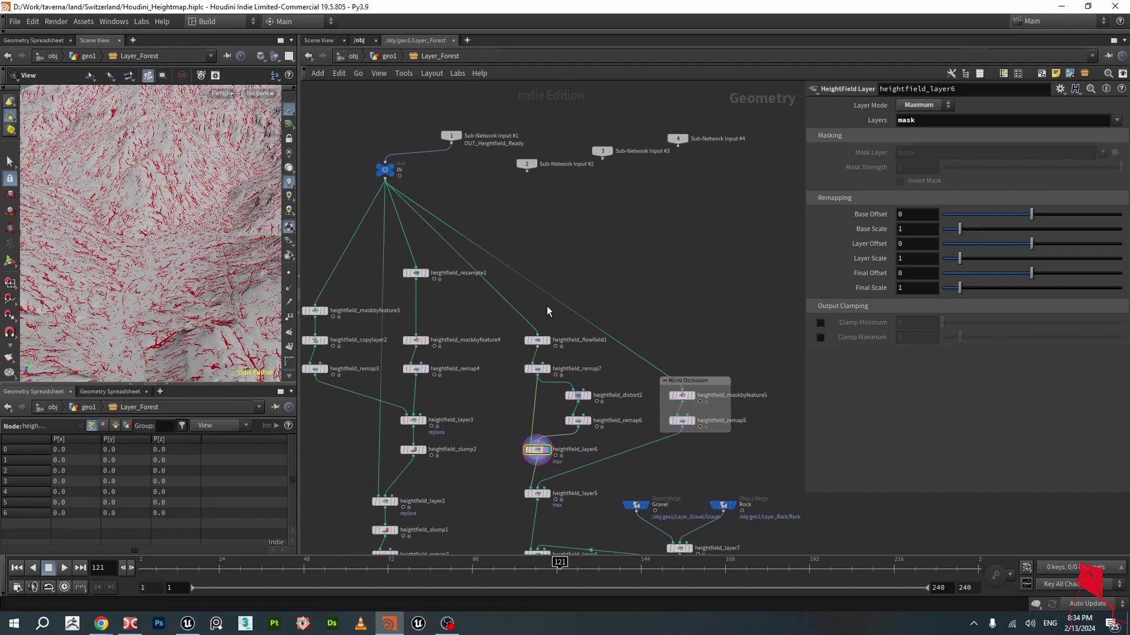
- Display heightfield_maskbyfeature5 in the Micro Occlusion group and show its mask settings
middle_click_drag(675, 335, 655, 293)
scroll(698, 362, "up", 2)
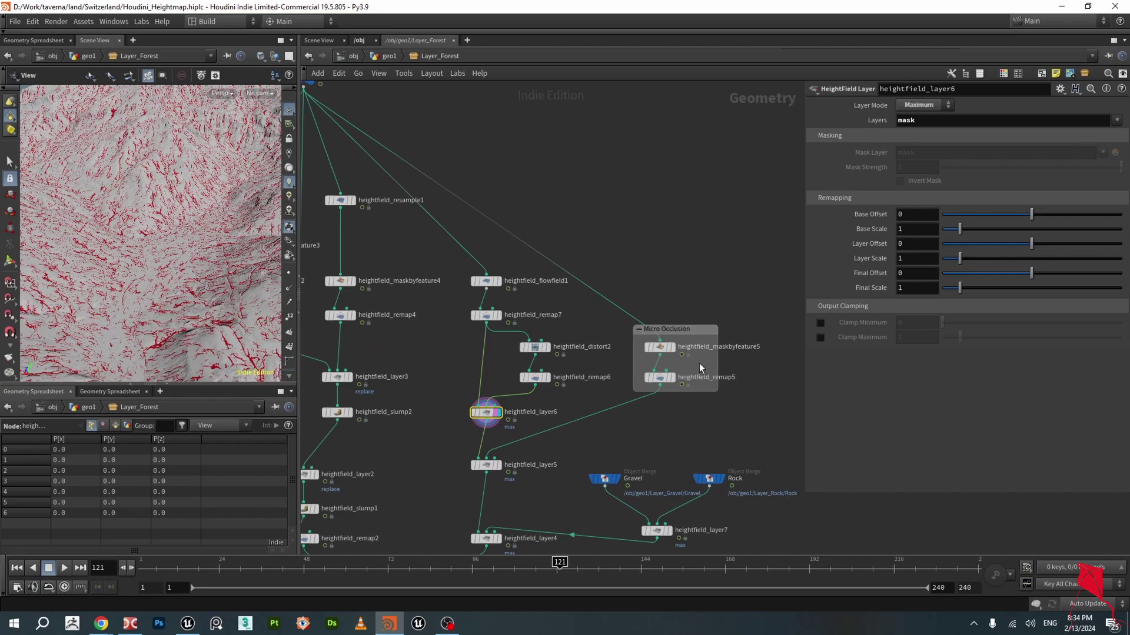
scroll(687, 341, "up", 3)
left_click(660, 324)
left_click(633, 351)
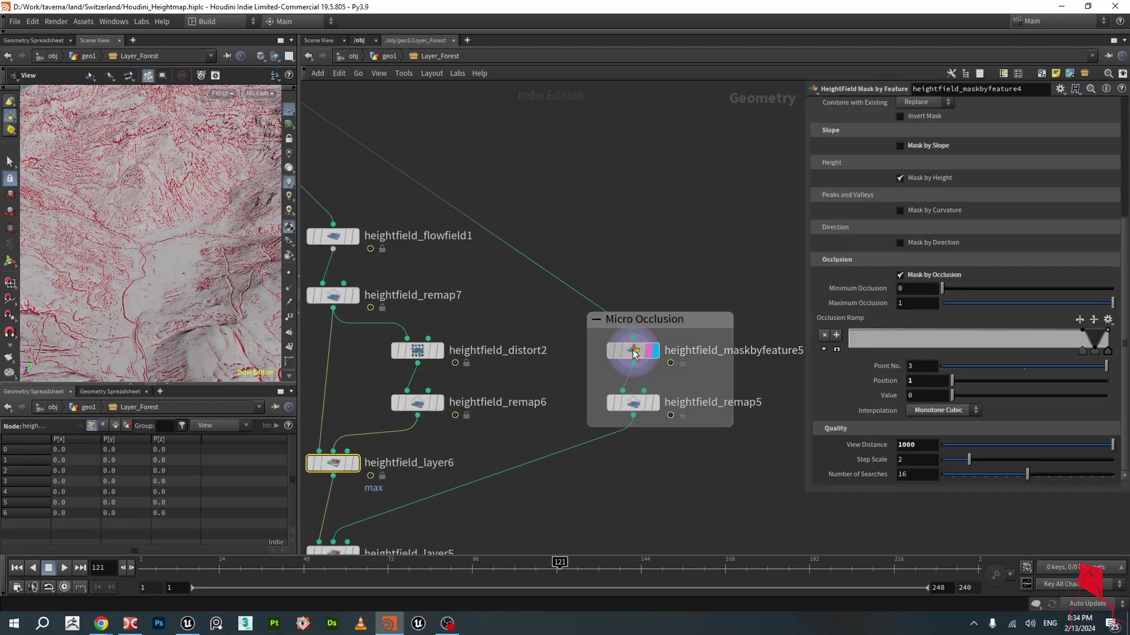
- Examine the occlusion and quality settings of heightfield_maskbyfeature5 and inspect the last two points of its occlusion ramp
scroll(154, 225, "down", 2)
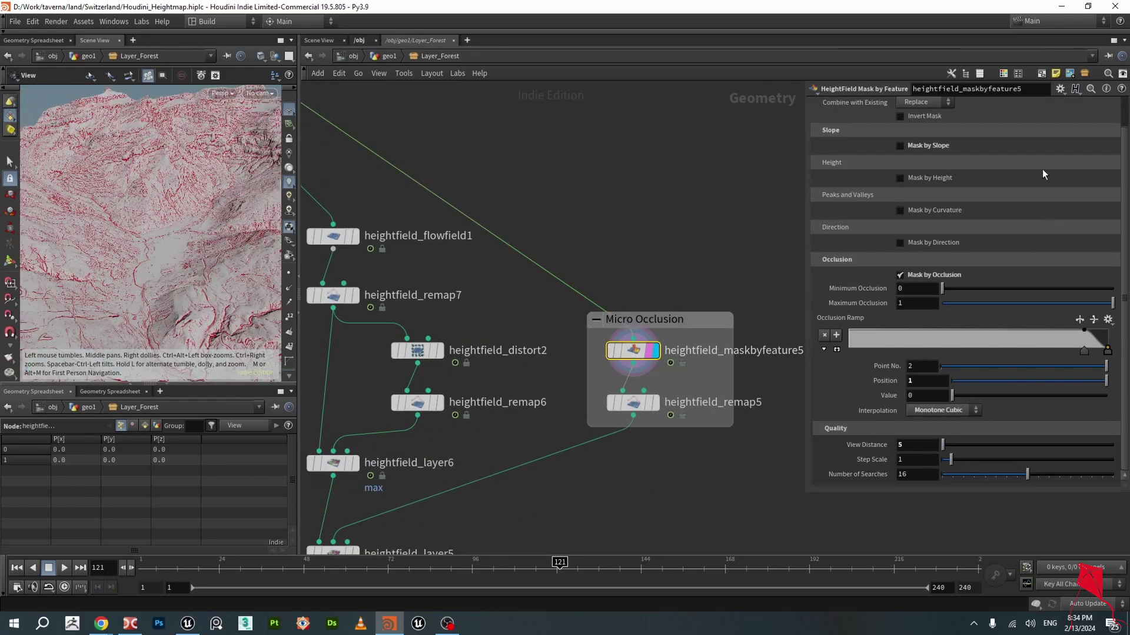
scroll(963, 158, "up", 3)
scroll(1001, 207, "down", 3)
left_click(1084, 351)
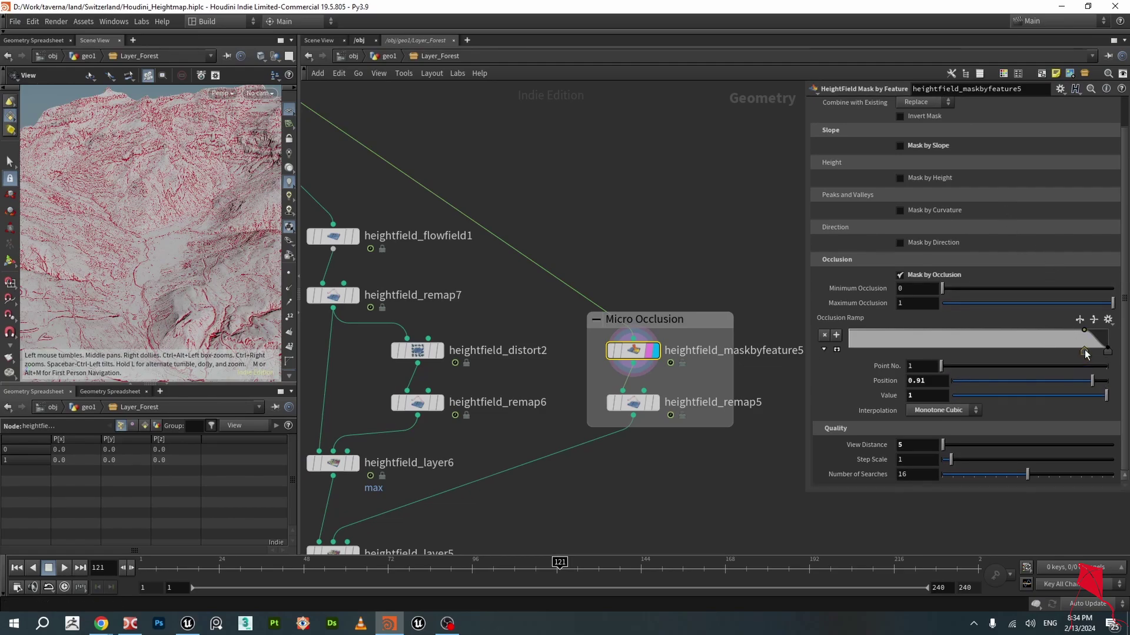
left_click(1108, 351)
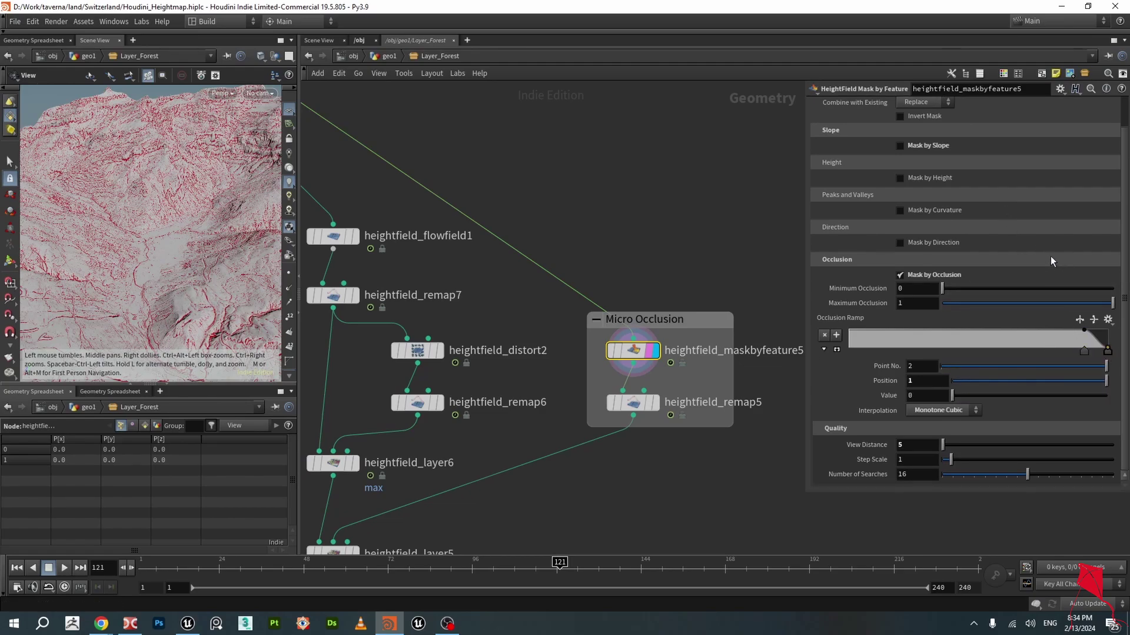
- Display heightfield_remap5, examine its mask up close on the terrain and inspect both points of its remap ramp
left_click(658, 404)
left_click(633, 403)
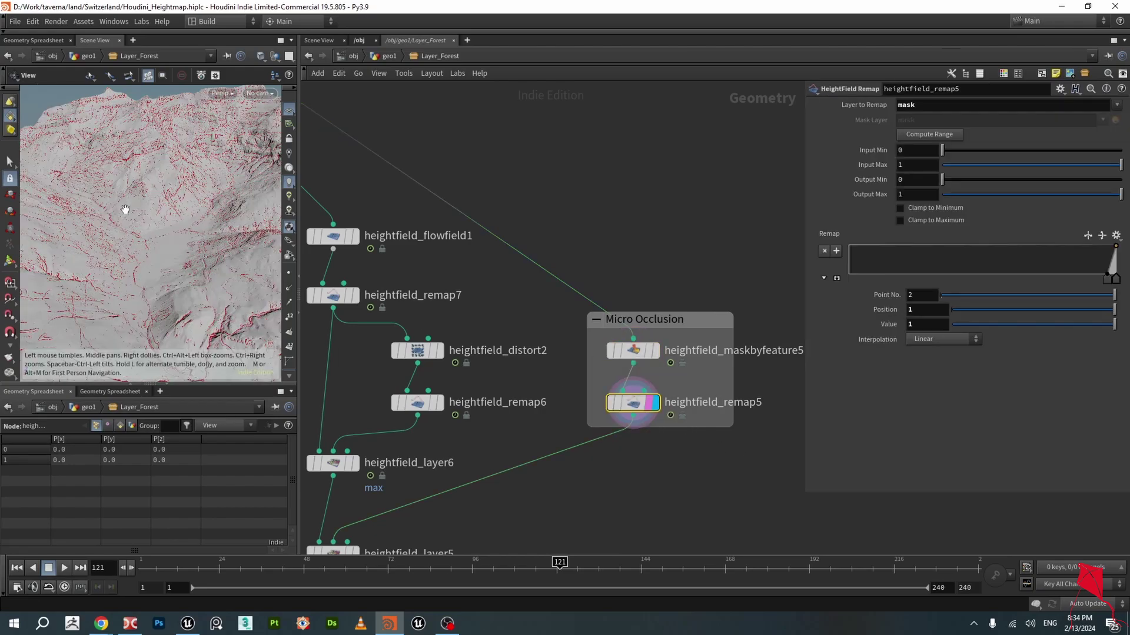
scroll(126, 210, "up", 10)
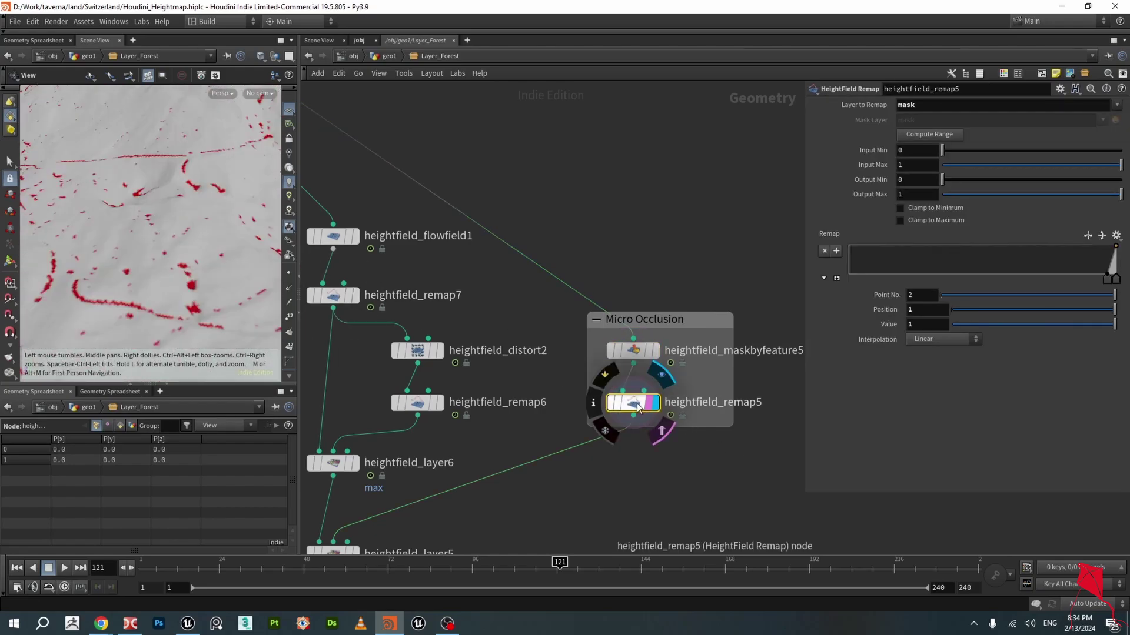
left_click(1104, 282)
left_click(1115, 281)
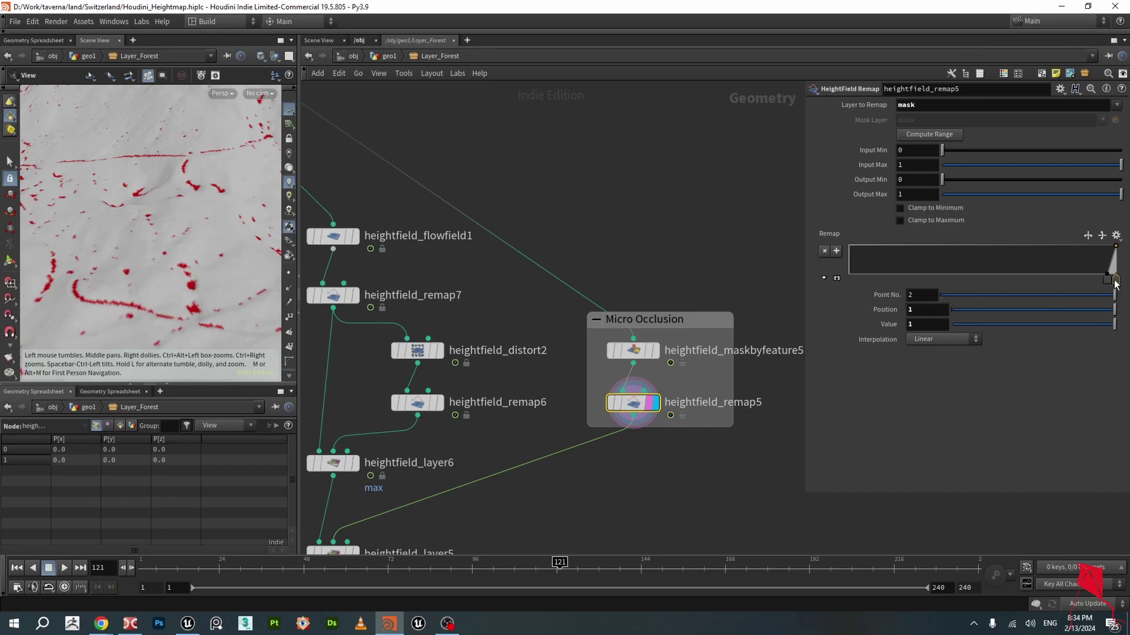
- Display heightfield_layer6 and examine its combined flow mask on the terrain for comparison with the micro occlusion mask
scroll(663, 250, "down", 3)
middle_click_drag(524, 389, 531, 407)
scroll(492, 400, "up", 2)
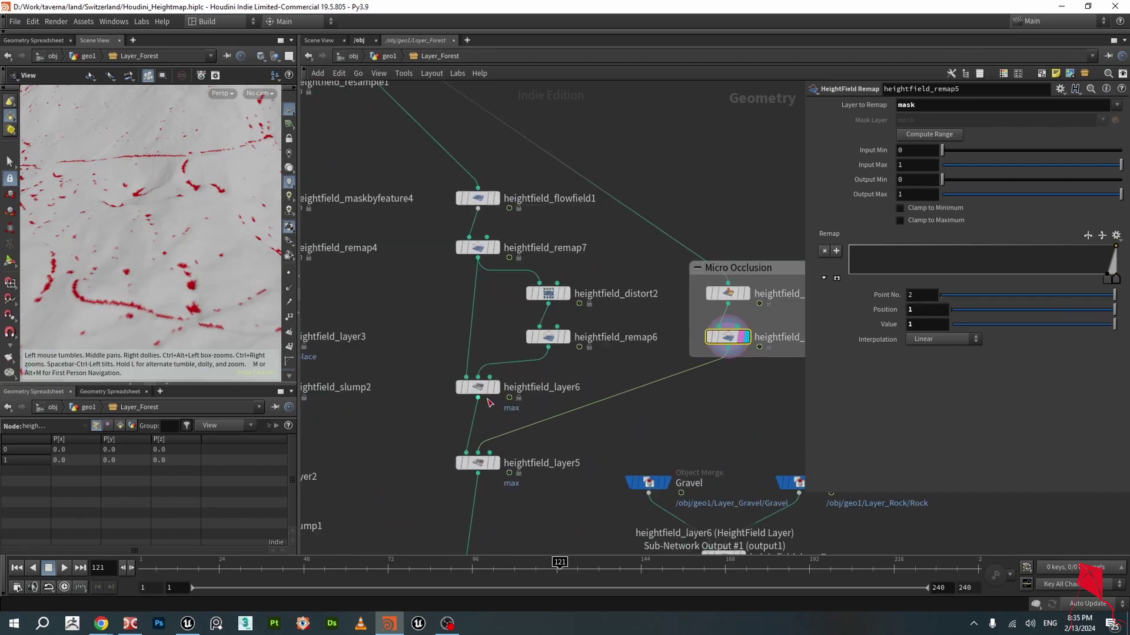
scroll(509, 402, "down", 1)
scroll(144, 176, "down", 6)
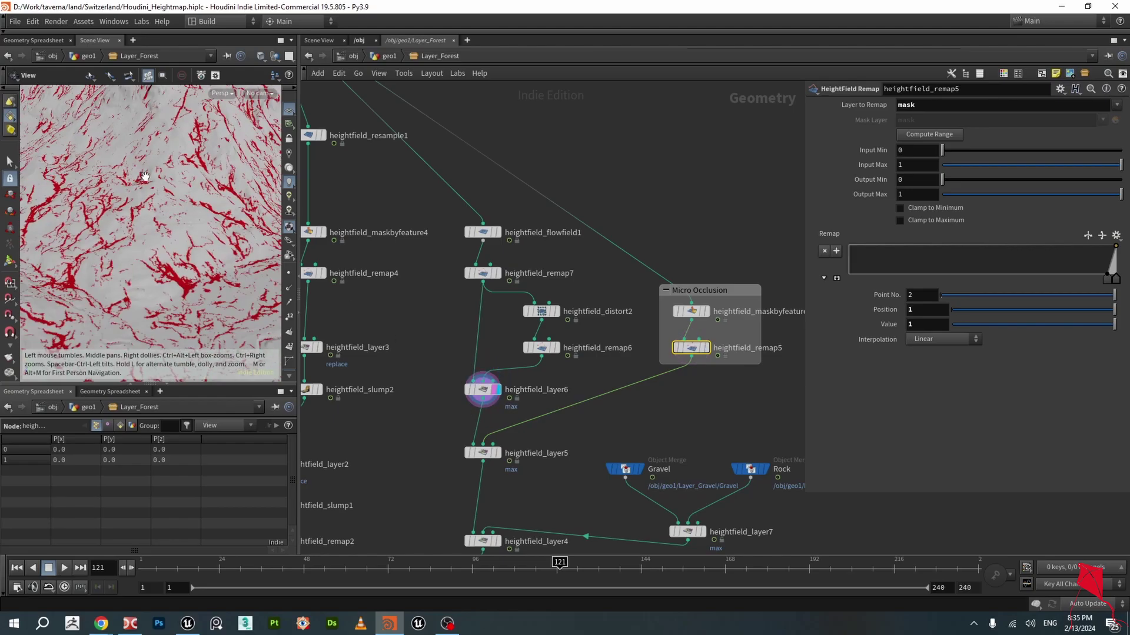
left_click_drag(143, 179, 178, 225)
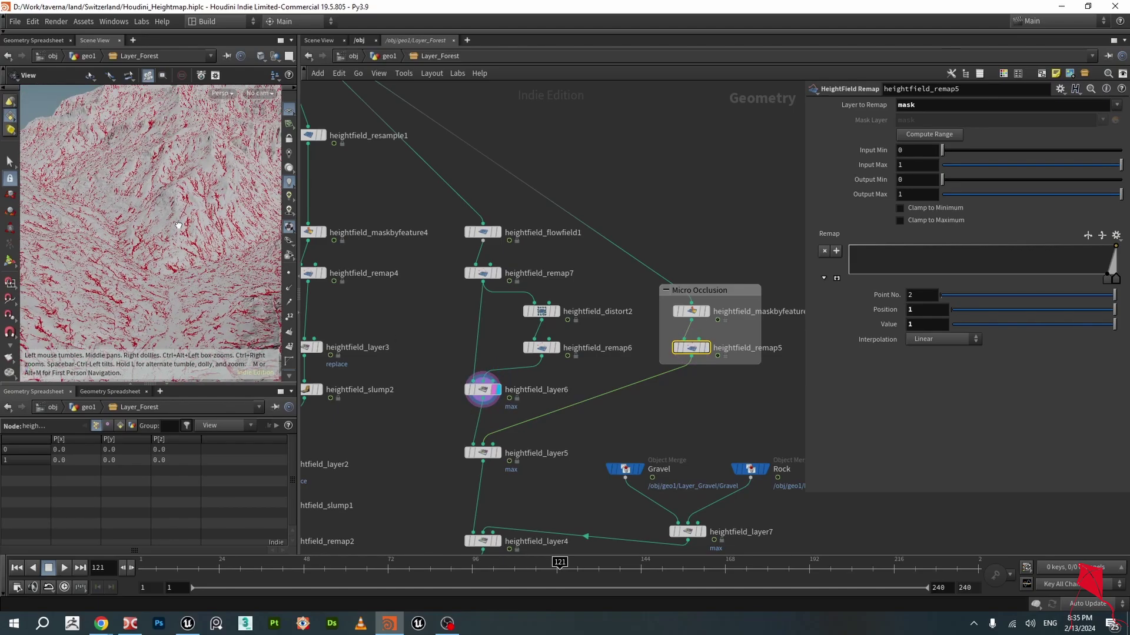
scroll(189, 229, "up", 2)
- Display heightfield_remap5 again, followed by the combined mask of heightfield_layer5 with its layer settings shown
left_click(703, 348)
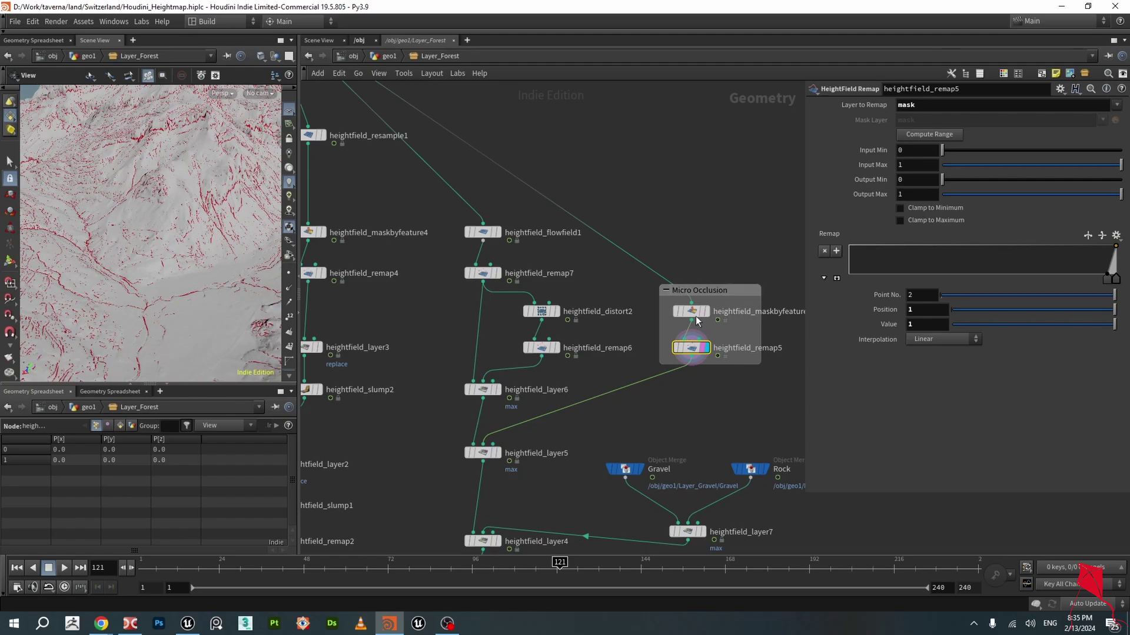
left_click(497, 453)
left_click(483, 454)
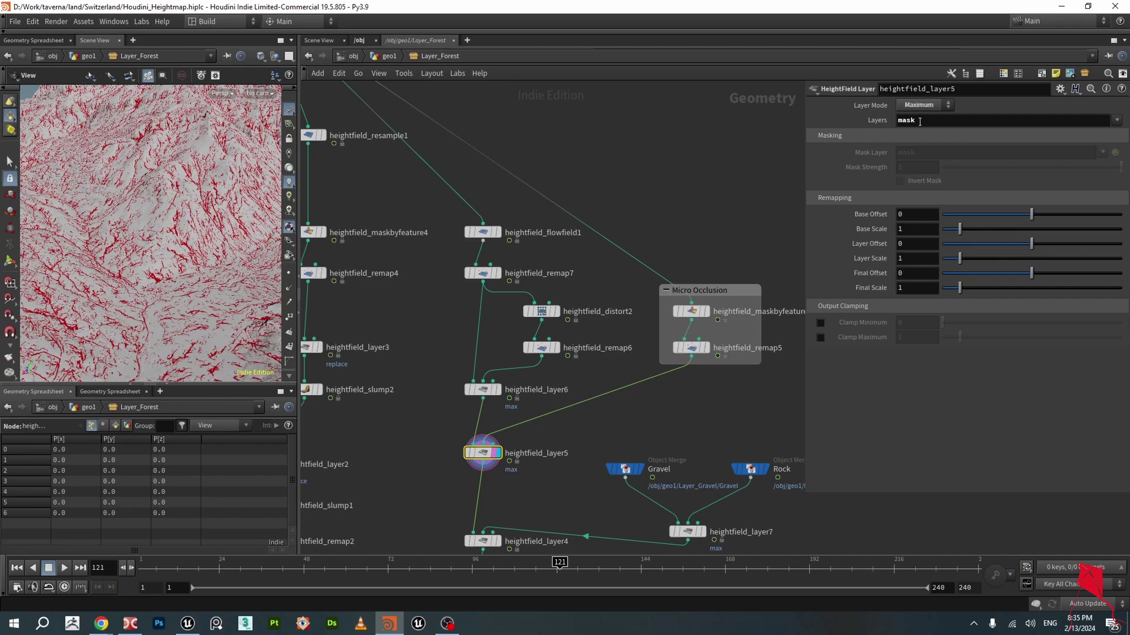
- Display the Gravel and Rock object merges in turn, followed by heightfield_layer7 that combines them, with its layer settings shown
scroll(475, 311, "down", 1)
middle_click_drag(443, 420, 485, 323)
scroll(543, 388, "up", 1)
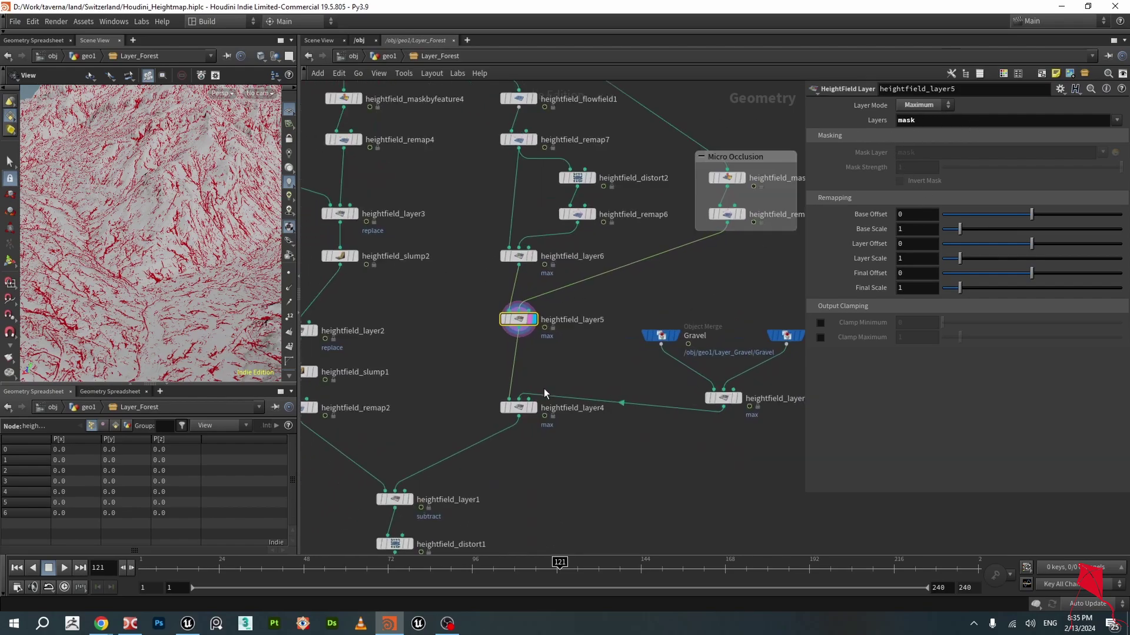
middle_click_drag(610, 434, 567, 450)
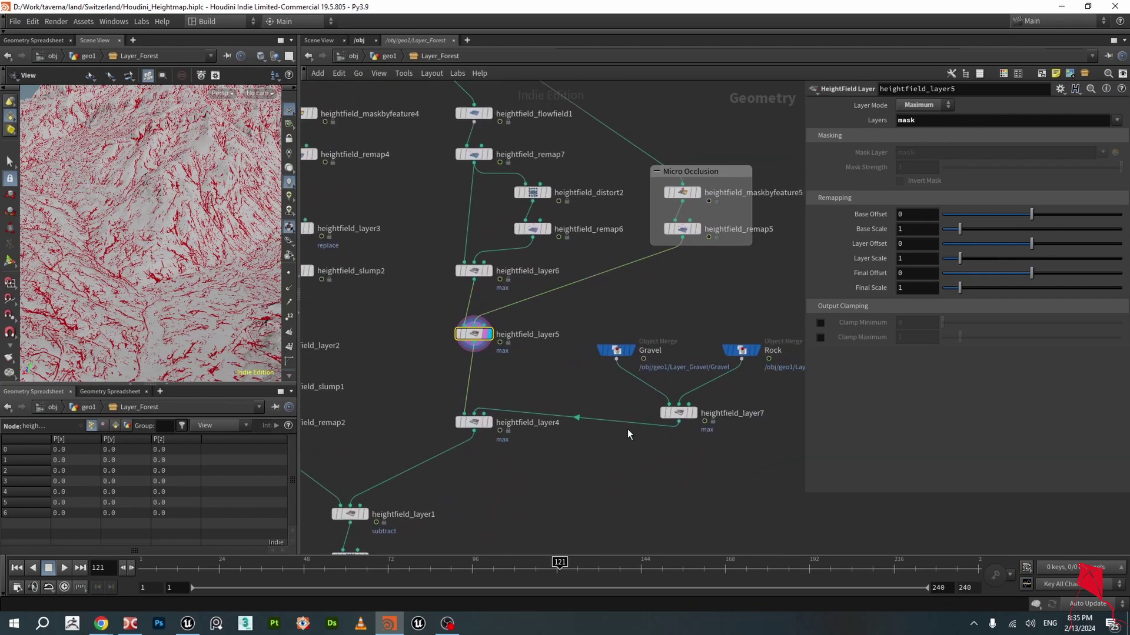
left_click(631, 348)
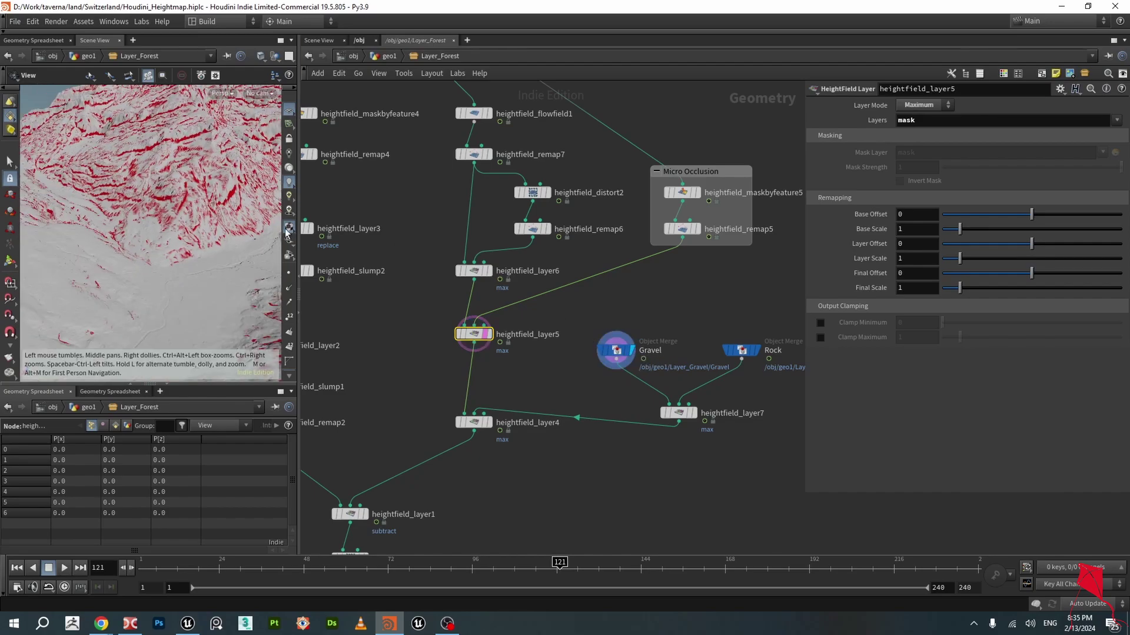
middle_click_drag(759, 402, 714, 391)
left_click(713, 339)
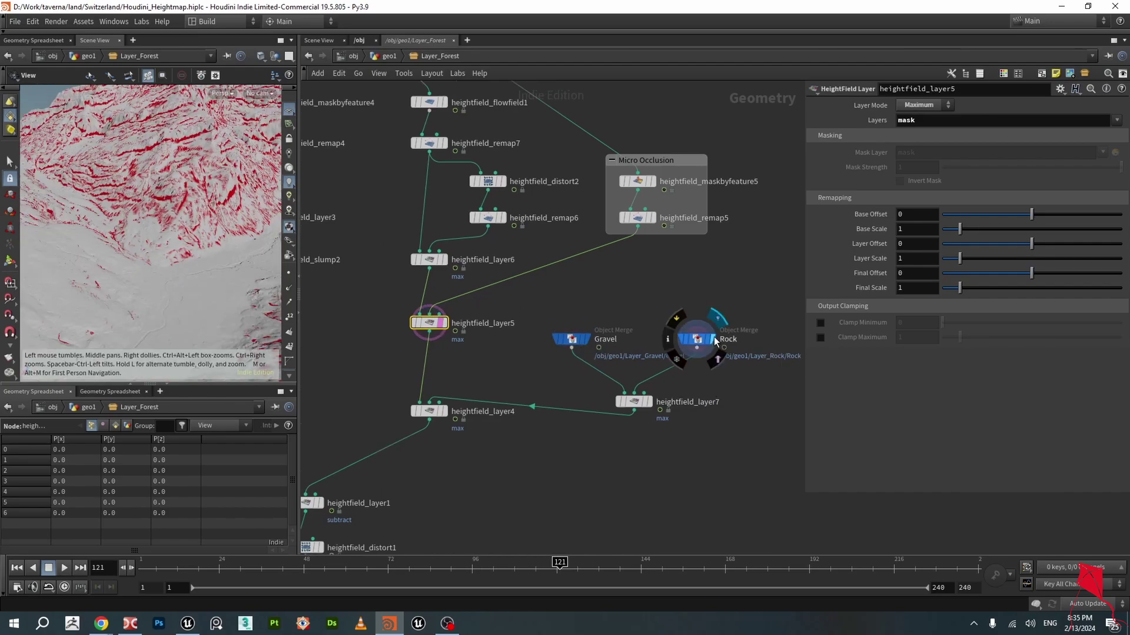
left_click(646, 401)
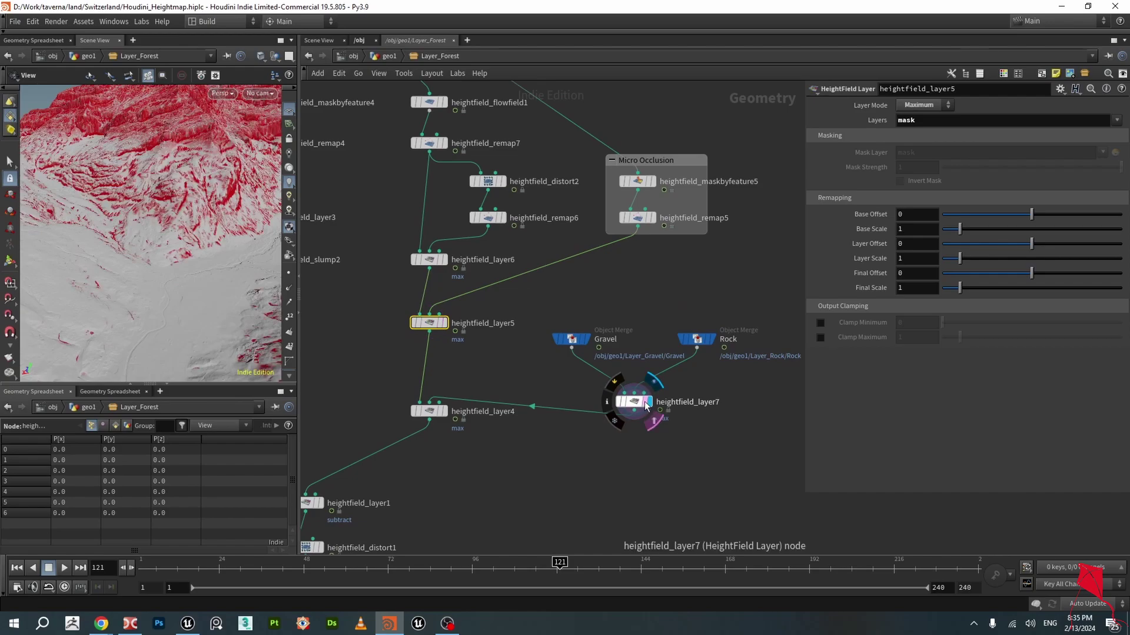
left_click(630, 403)
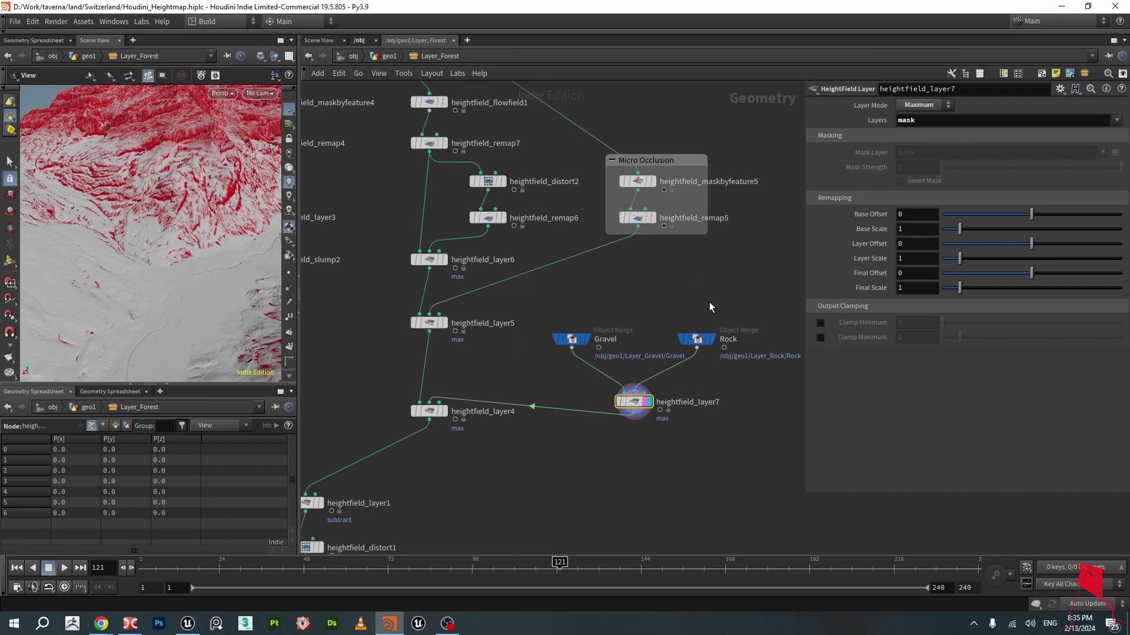
- Display heightfield_layer4, which merges the flow, occlusion, gravel and rock masks, and show its layer settings
scroll(113, 251, "down", 3)
scroll(444, 456, "up", 2)
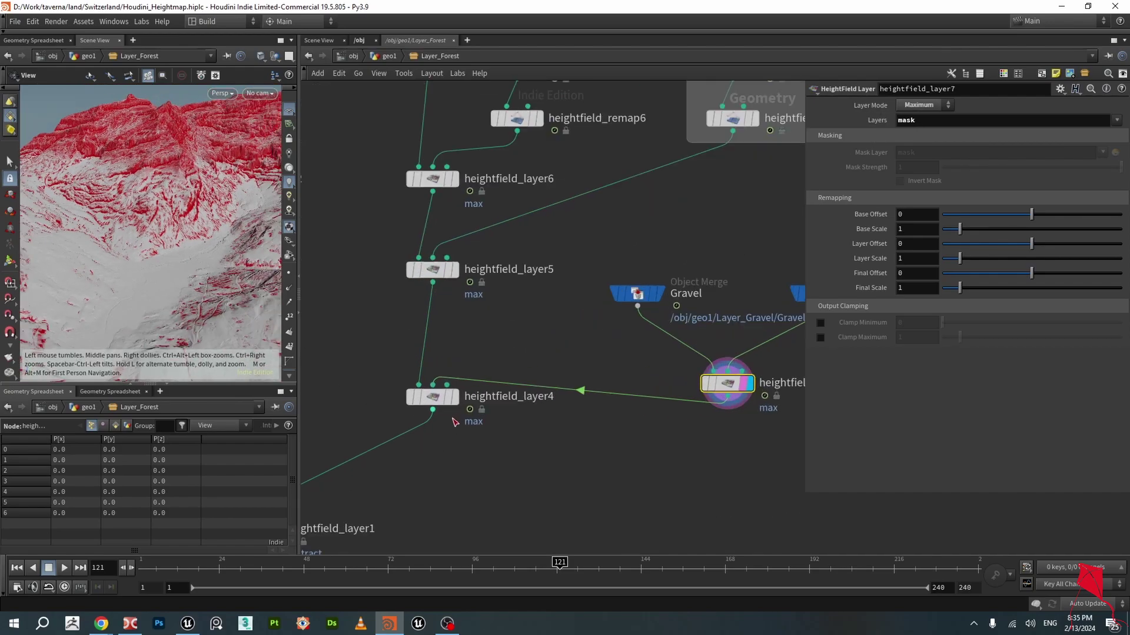
left_click(449, 399)
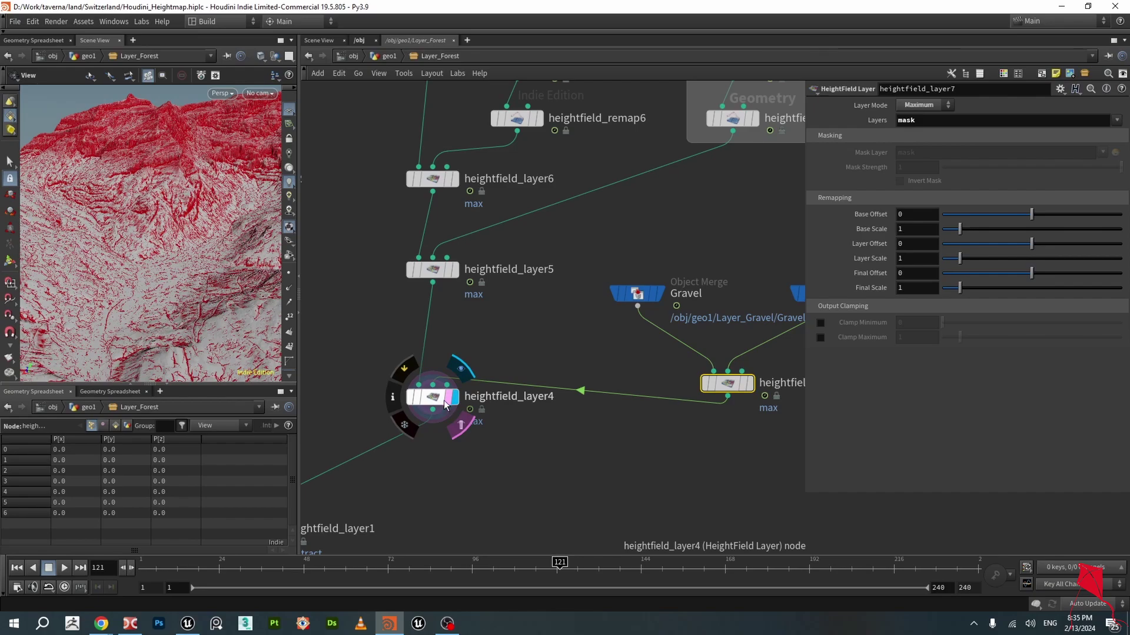
left_click(438, 400)
- Review the branches feeding heightfield_layer1, then display heightfield_remap2 and examine its base forest mask on the terrain
scroll(524, 419, "down", 4)
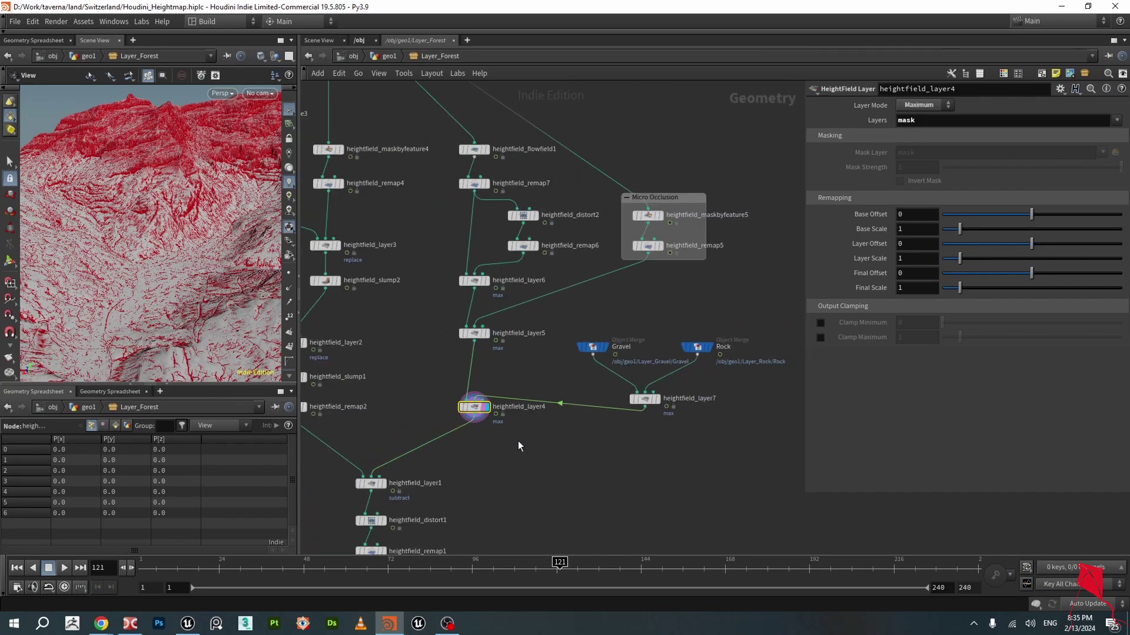
middle_click_drag(519, 441, 602, 387)
scroll(566, 354, "up", 1)
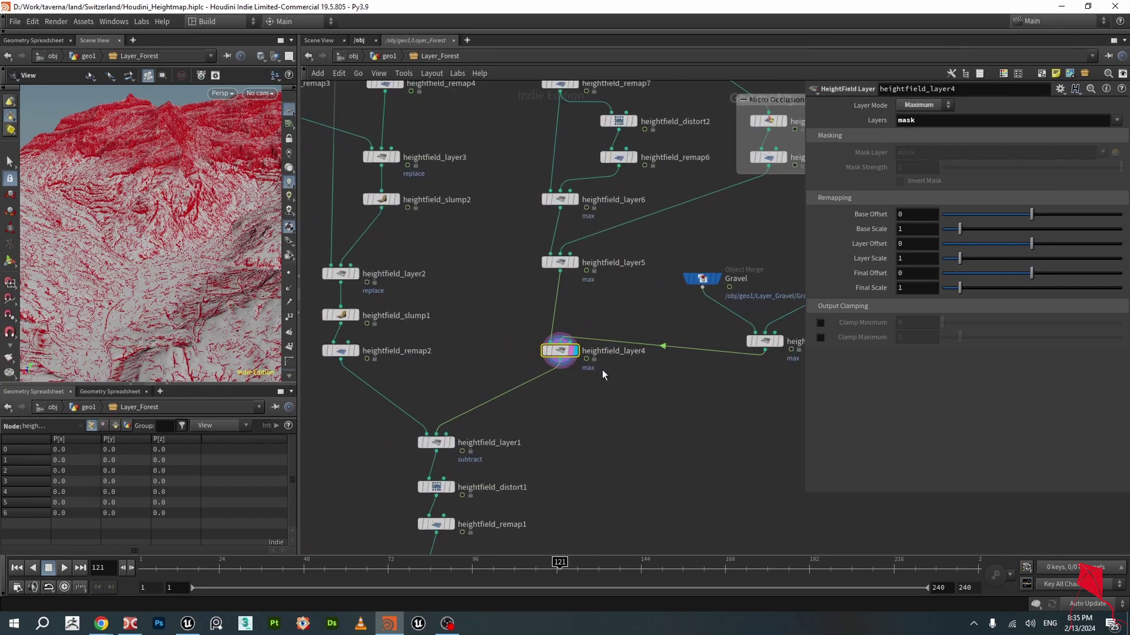
scroll(602, 369, "down", 2)
middle_click_drag(574, 230, 558, 297)
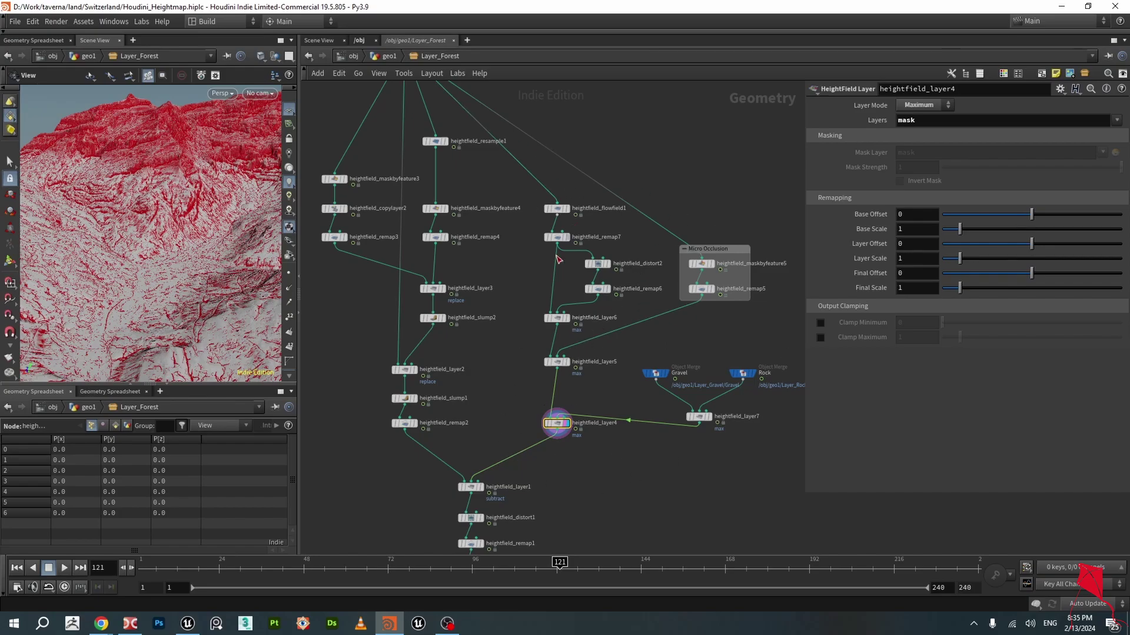
scroll(419, 423, "up", 3)
left_click(412, 422)
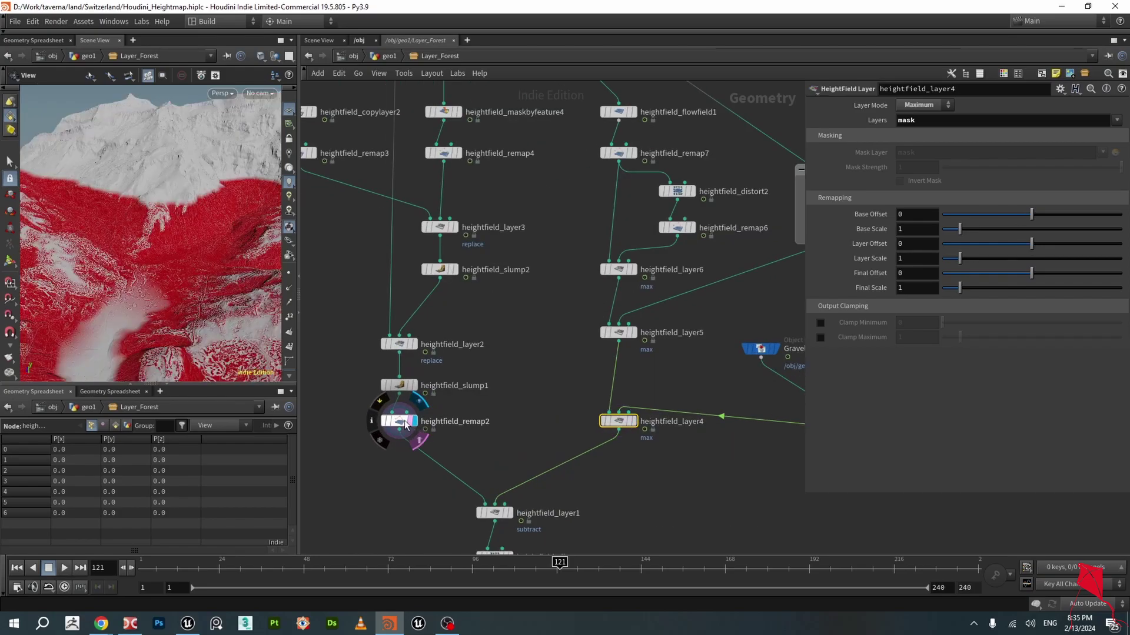
scroll(171, 263, "down", 3)
middle_click_drag(178, 282, 180, 228)
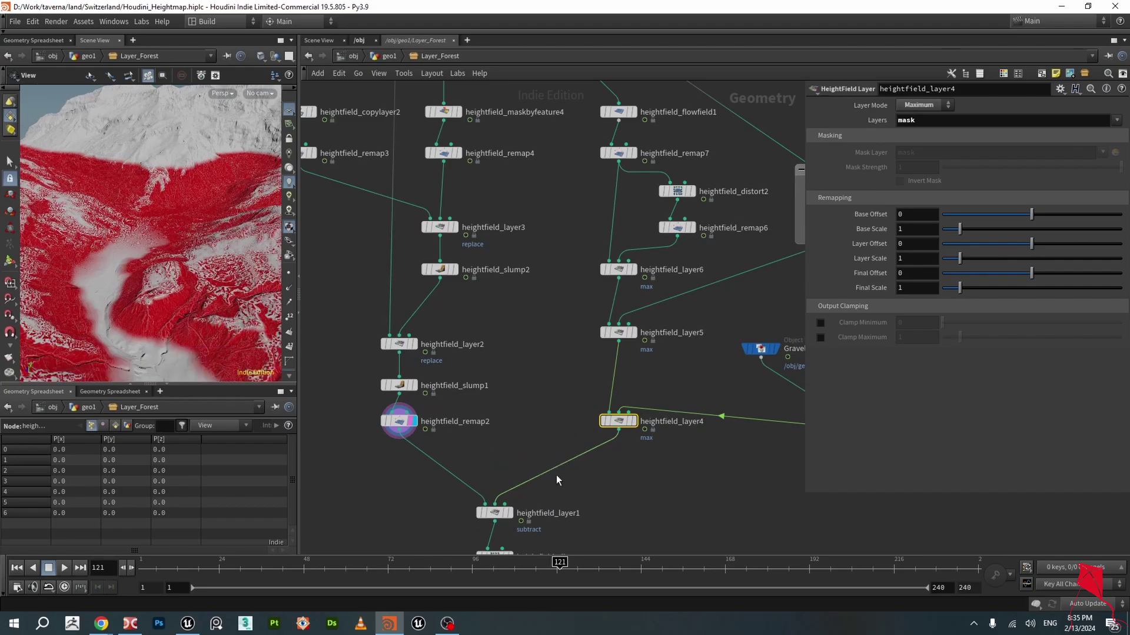
- Display heightfield_layer1 with its Subtract layer settings and examine the resulting mask up close on the terrain
scroll(559, 513, "up", 3)
left_click(486, 513)
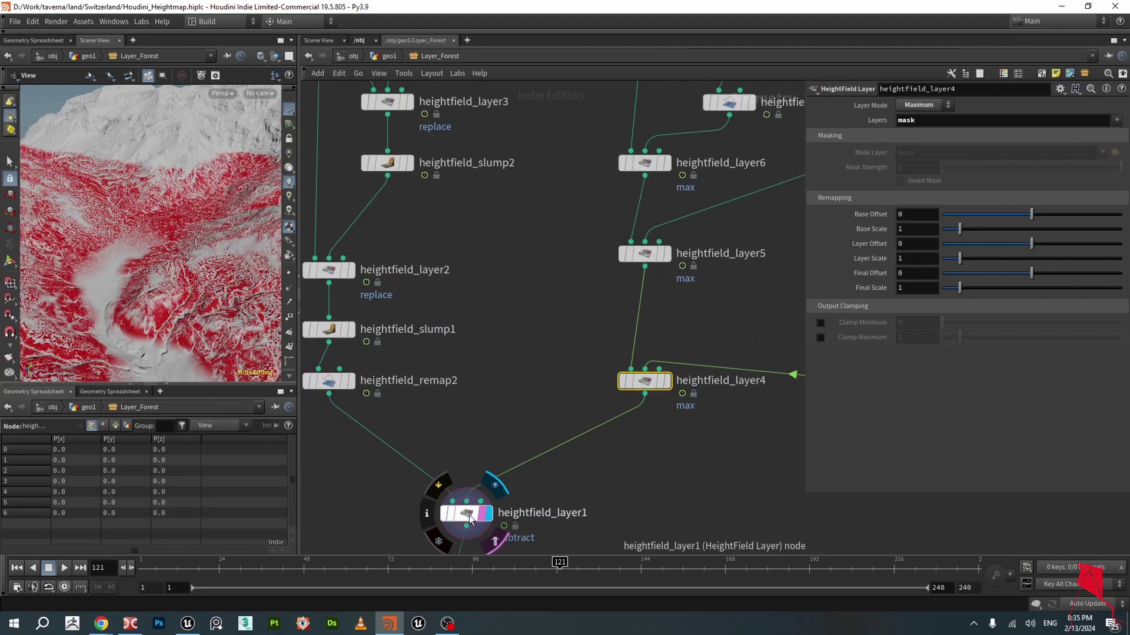
left_click_drag(195, 255, 179, 220)
scroll(178, 220, "up", 5)
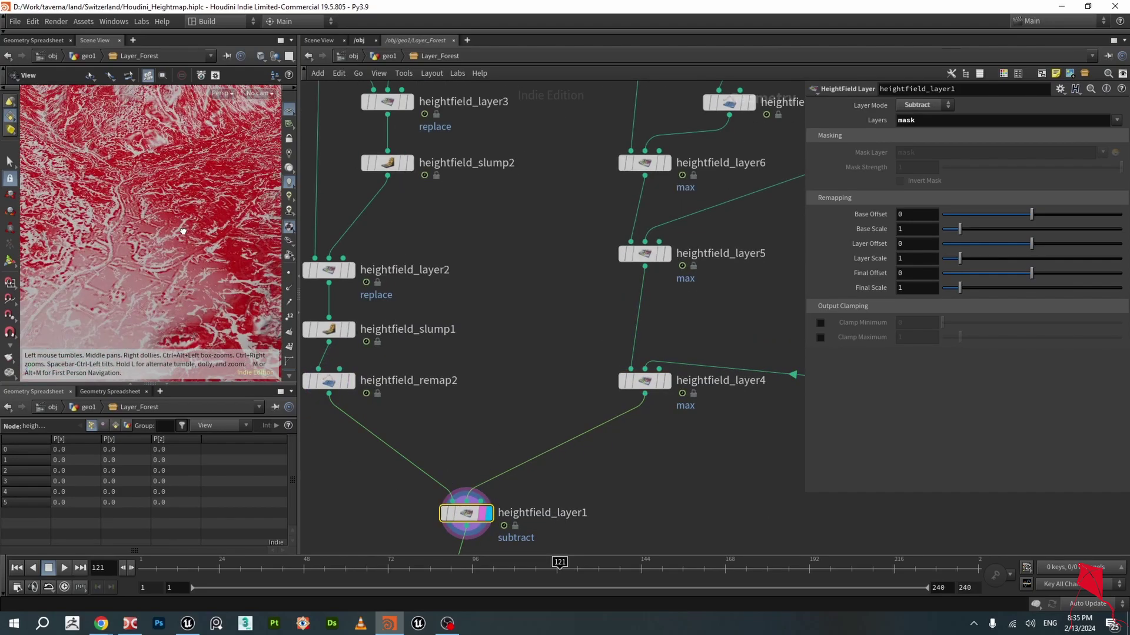
middle_click_drag(182, 231, 198, 230)
scroll(139, 258, "up", 3)
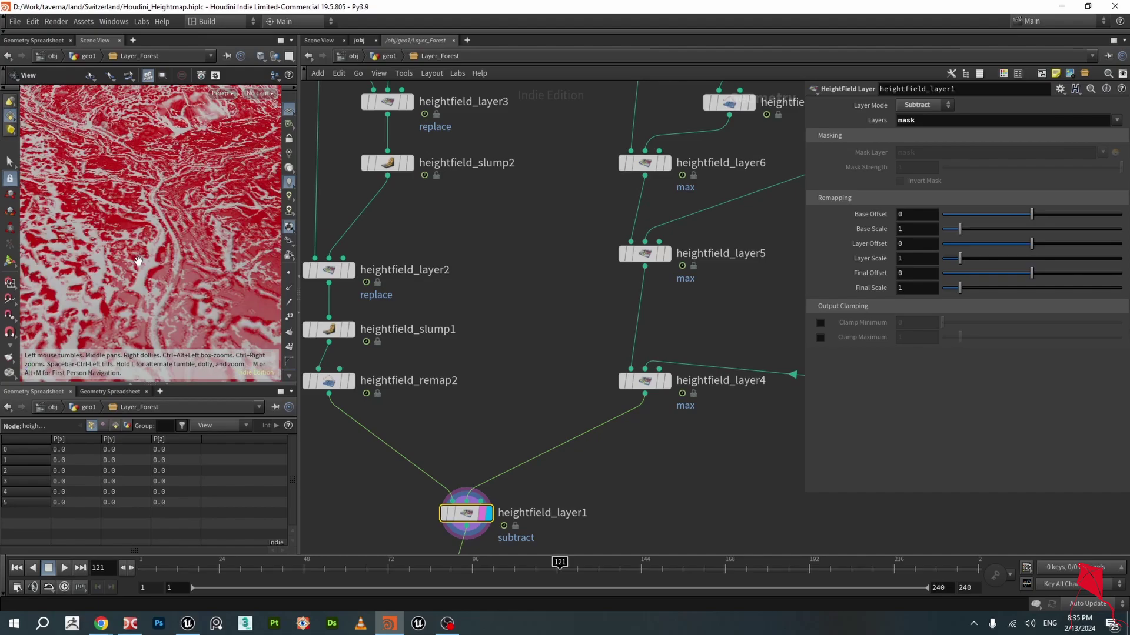
scroll(146, 230, "down", 5)
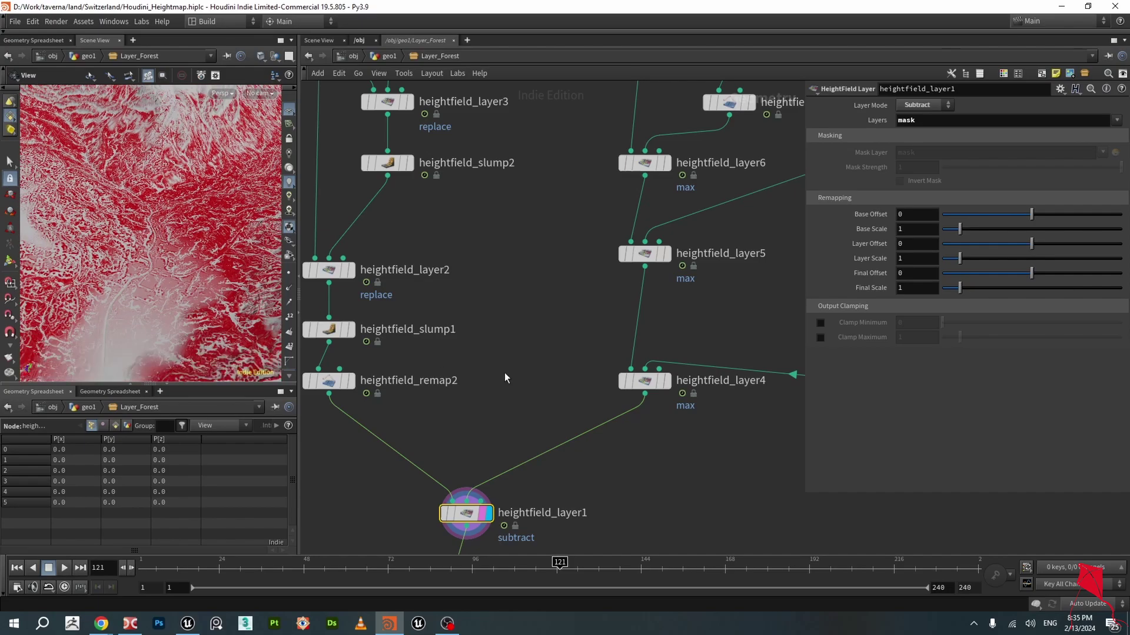
- Display heightfield_distort1, show its noise settings and examine the distorted mask from several angles on the terrain
middle_click_drag(527, 402, 556, 257)
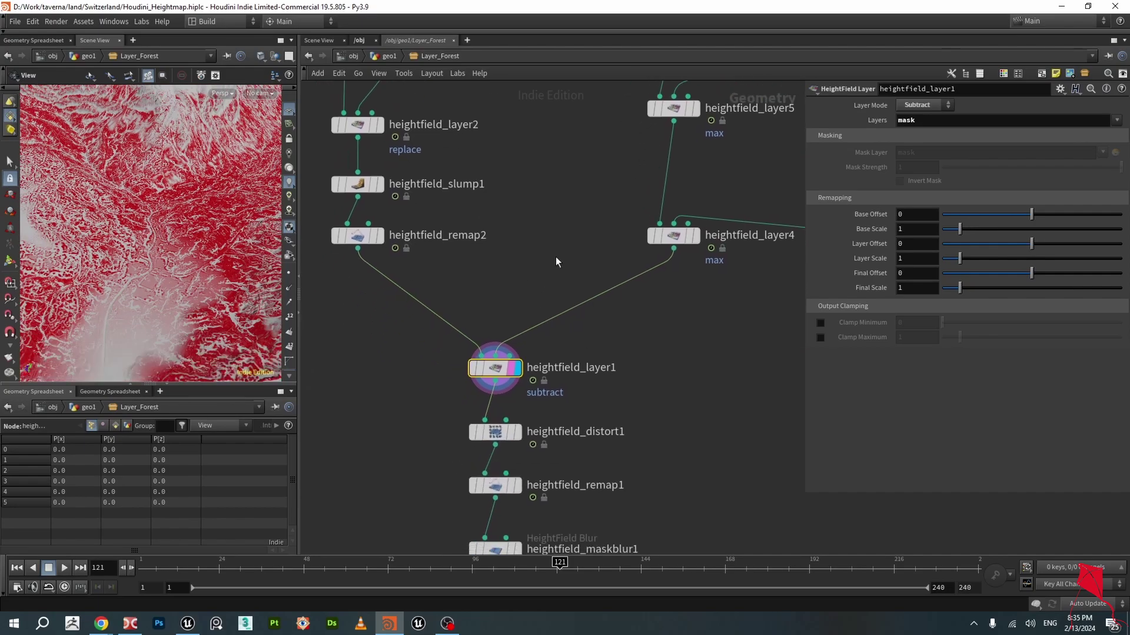
left_click(516, 432)
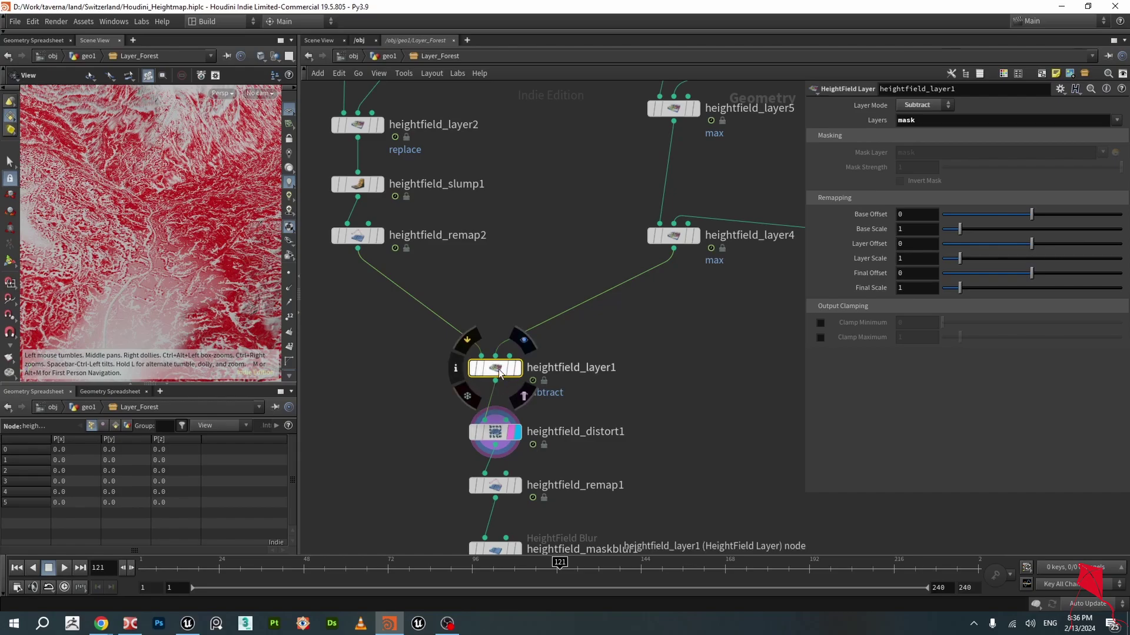
left_click(495, 433)
left_click_drag(101, 229, 137, 238)
left_click_drag(140, 188, 195, 217)
scroll(161, 308, "up", 2)
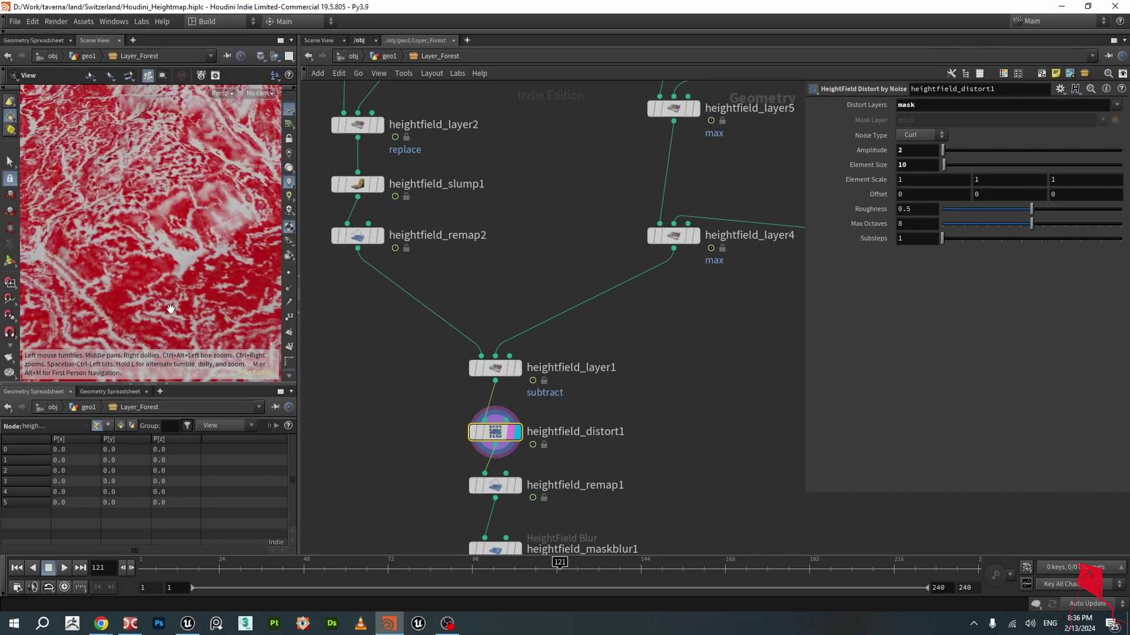
left_click_drag(171, 308, 192, 267)
middle_click_drag(173, 307, 187, 241)
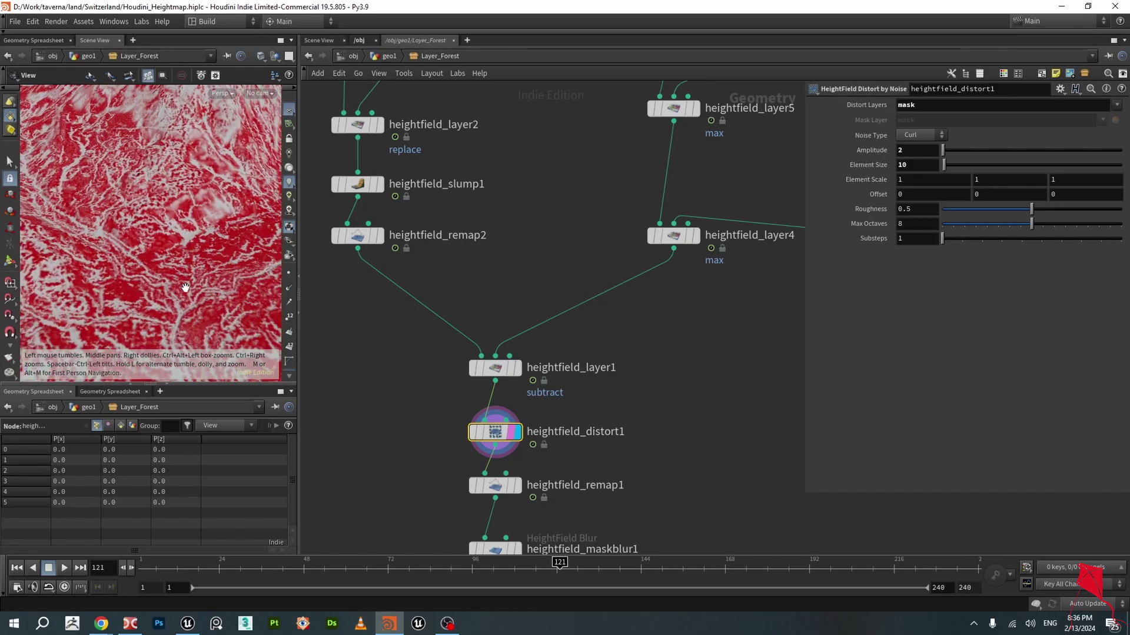
- Display heightfield_remap1 with its remap settings and save the scene
middle_click_drag(636, 474, 639, 387)
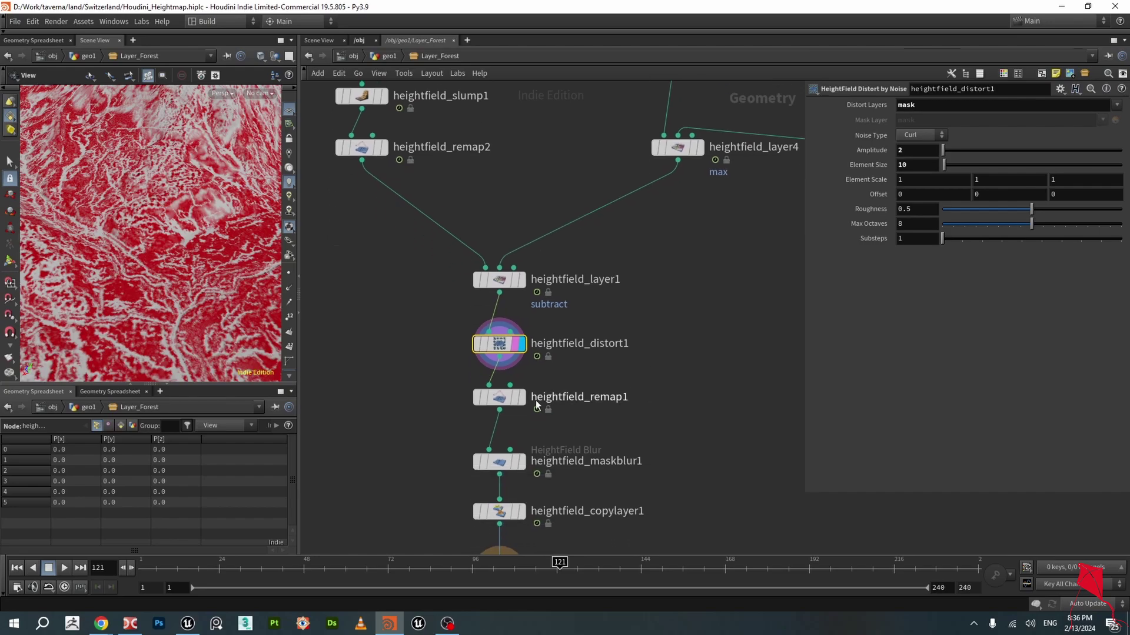
left_click(521, 400)
left_click(515, 402)
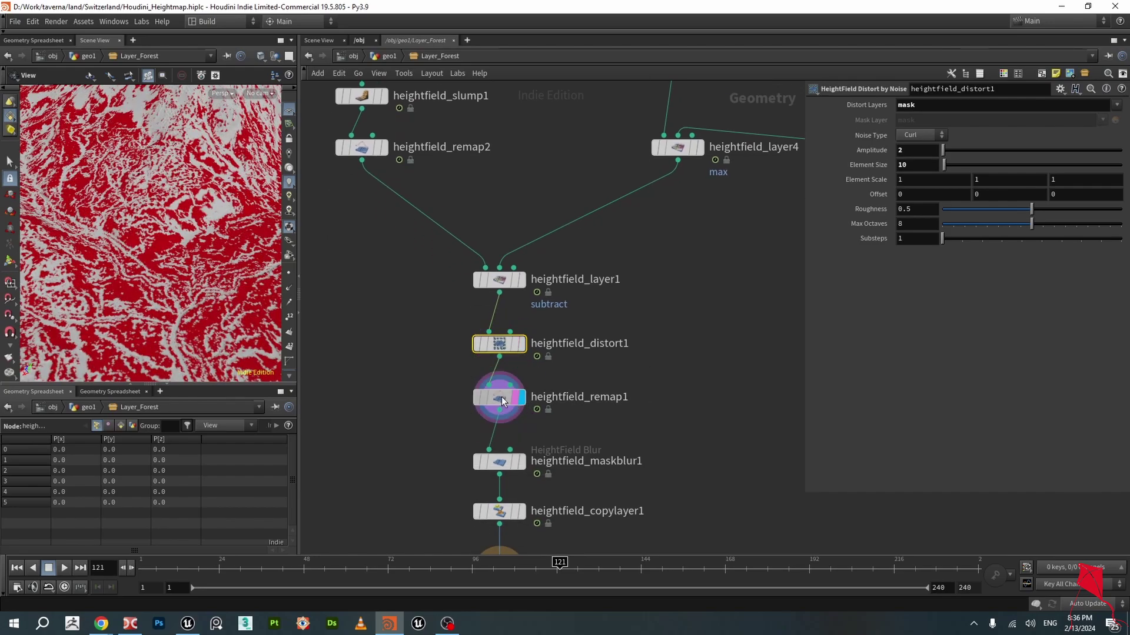
left_click(502, 396)
scroll(212, 215, "up", 3)
key("ctrl+s")
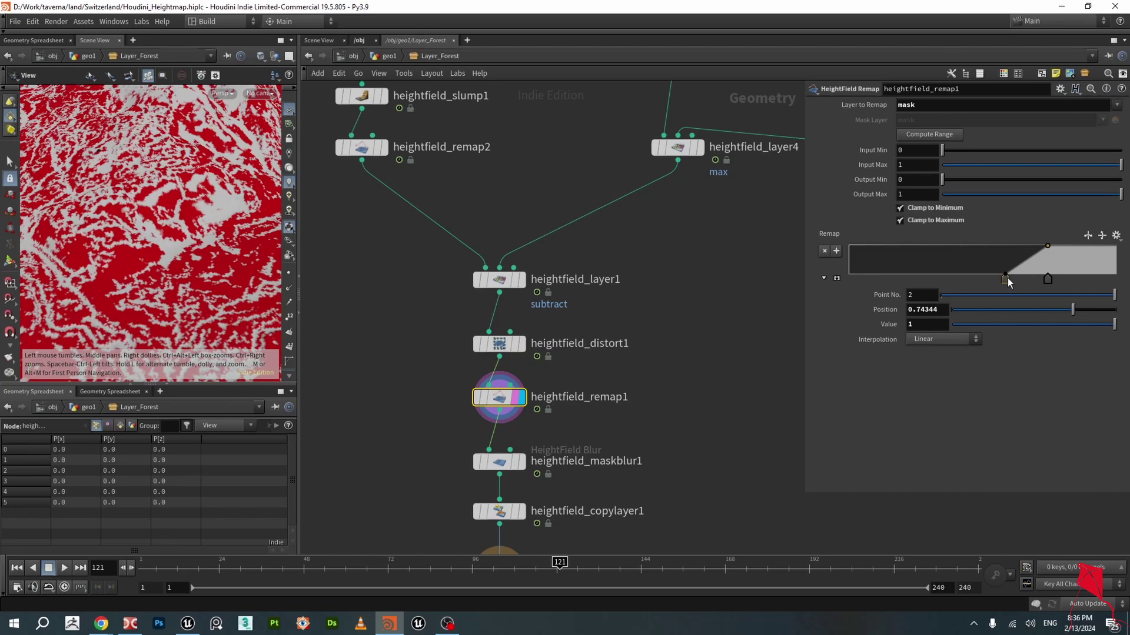
- Inspect both ramp points of heightfield_remap1, then display heightfield_maskblur1 with its blur settings
left_click(1006, 278)
left_click(1049, 279)
middle_click_drag(739, 383, 749, 275)
left_click(530, 355)
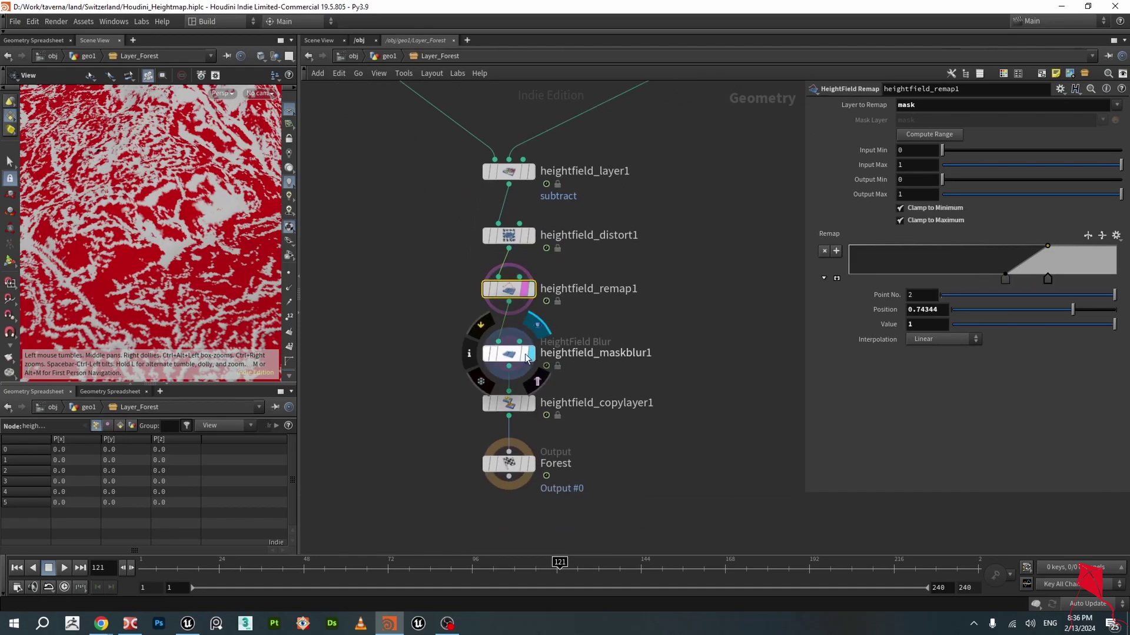
left_click(503, 354)
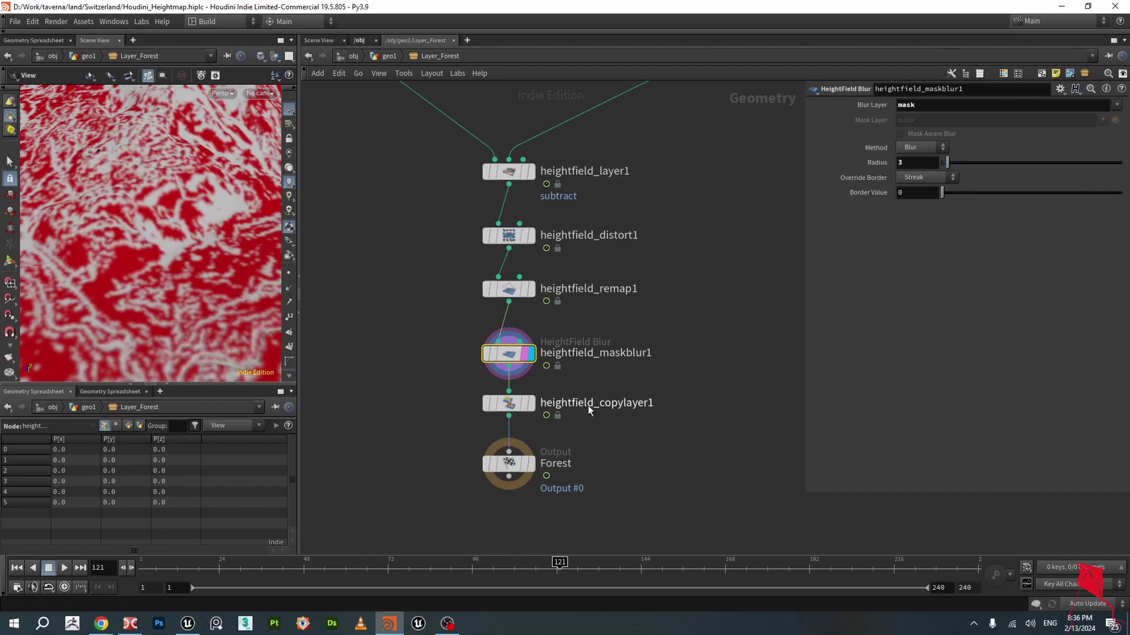
- Display heightfield_copylayer1 with its source and destination layer settings, then return to the parent geo1 network
left_click(537, 379)
left_click(516, 407)
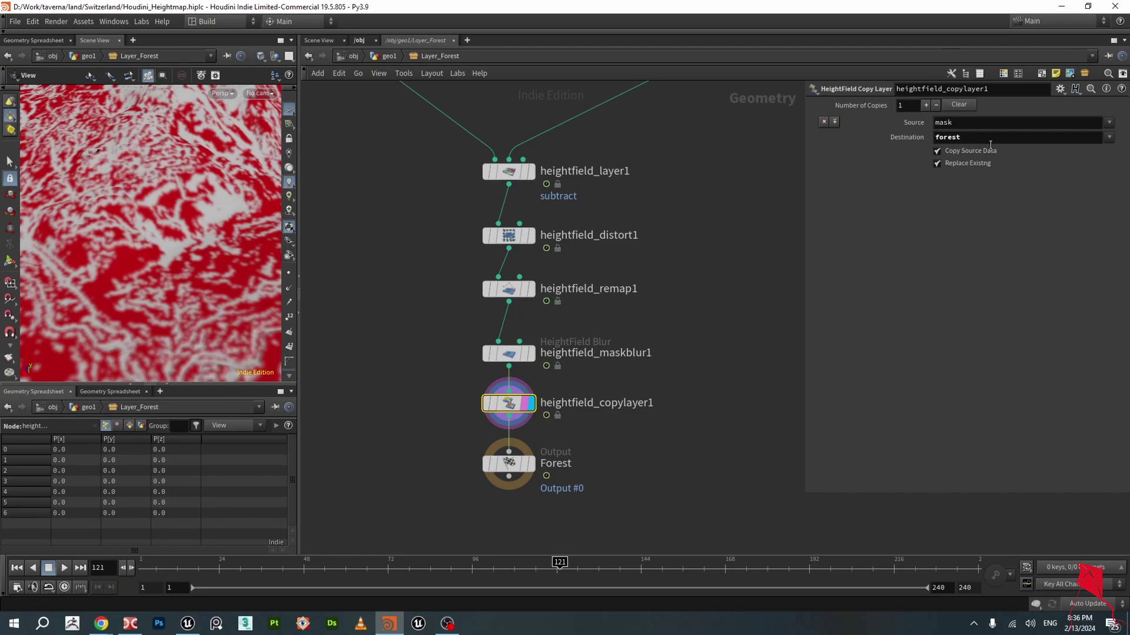
left_click(386, 57)
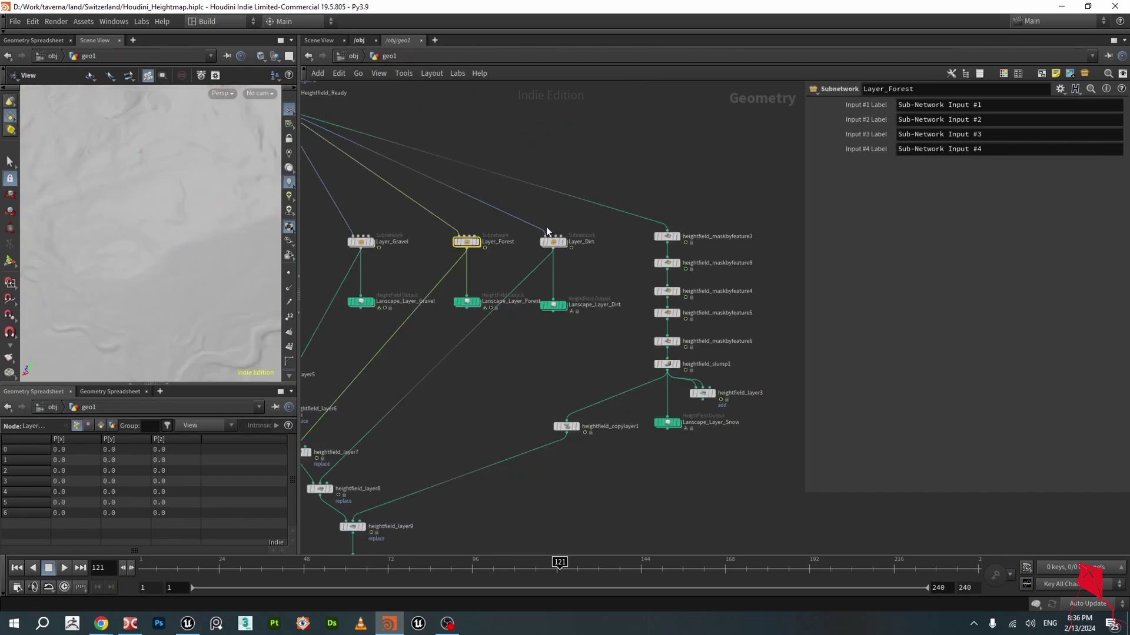
- Review the layer branches in the geo1 network and examine the bare mountain terrain from several angles
scroll(541, 344, "down", 2)
middle_click_drag(512, 353, 599, 344)
scroll(479, 303, "up", 1)
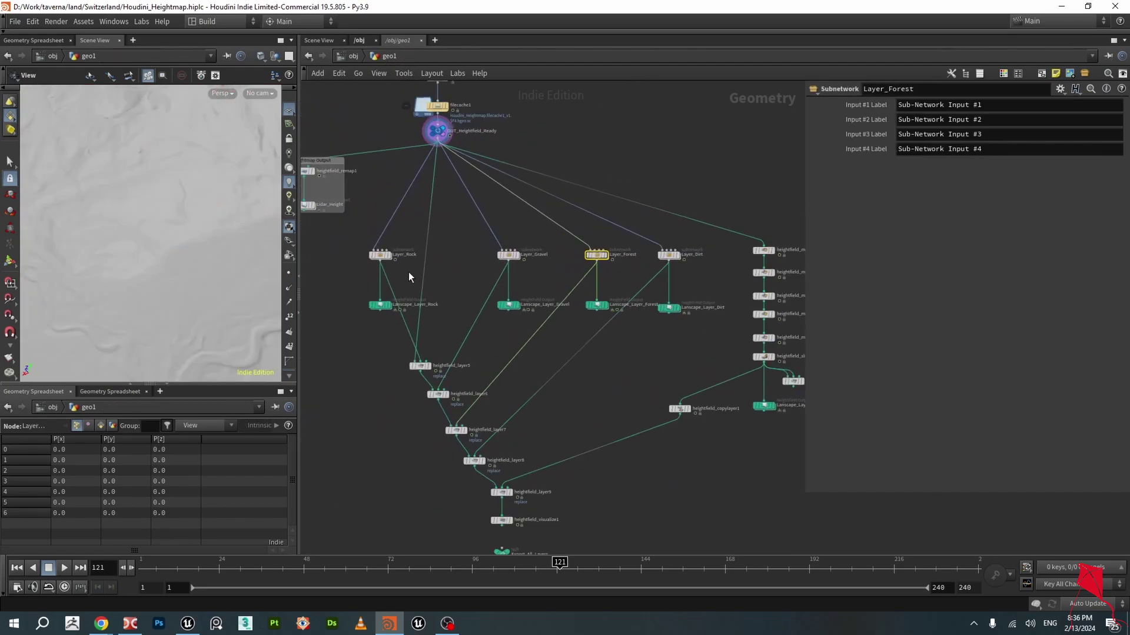
scroll(182, 259, "down", 8)
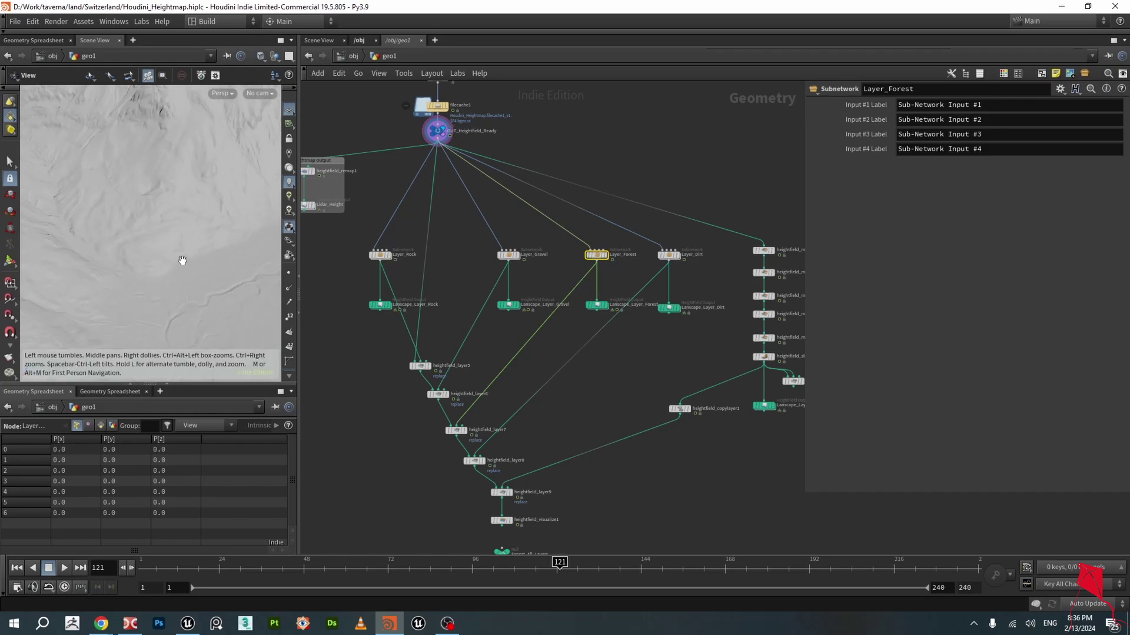
middle_click_drag(609, 364, 463, 364)
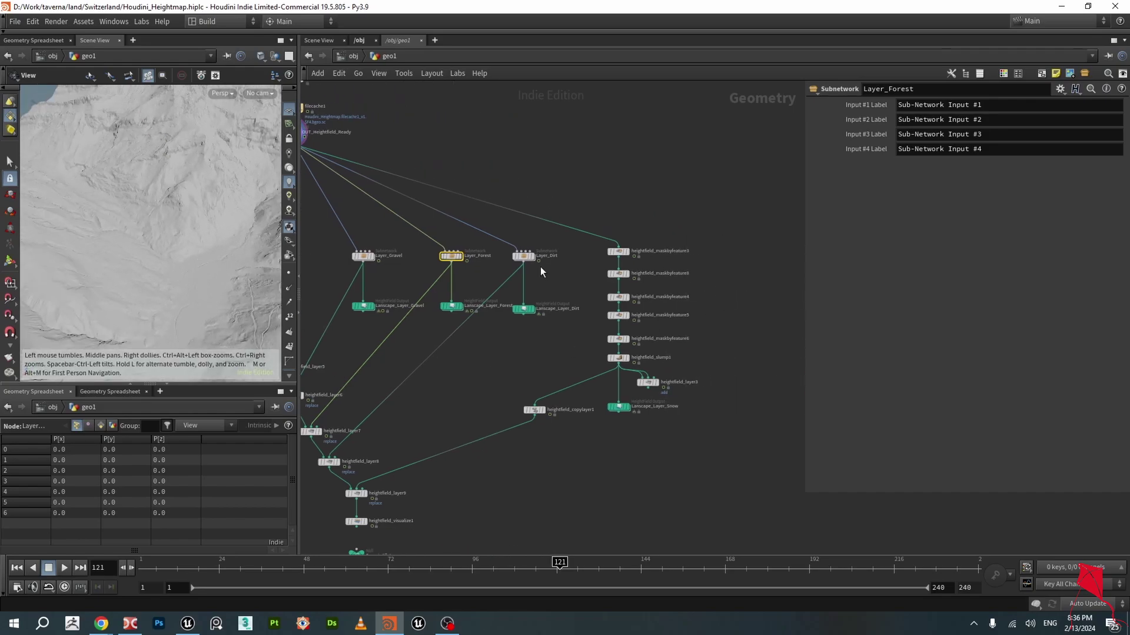
scroll(542, 259, "down", 3)
scroll(555, 272, "up", 4)
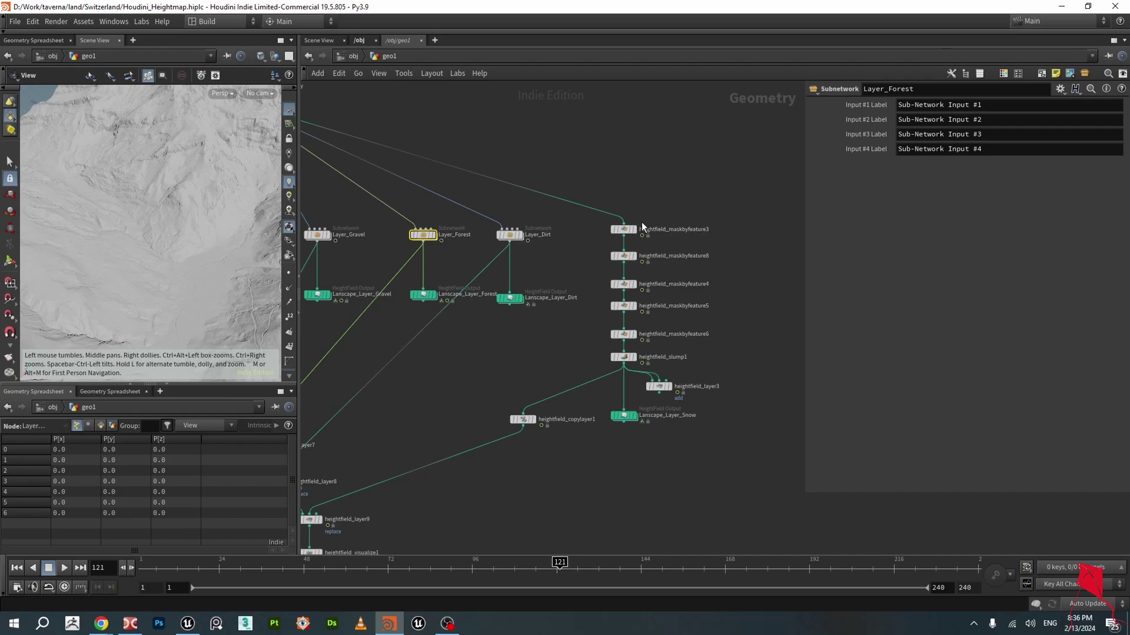
left_click_drag(195, 187, 183, 232)
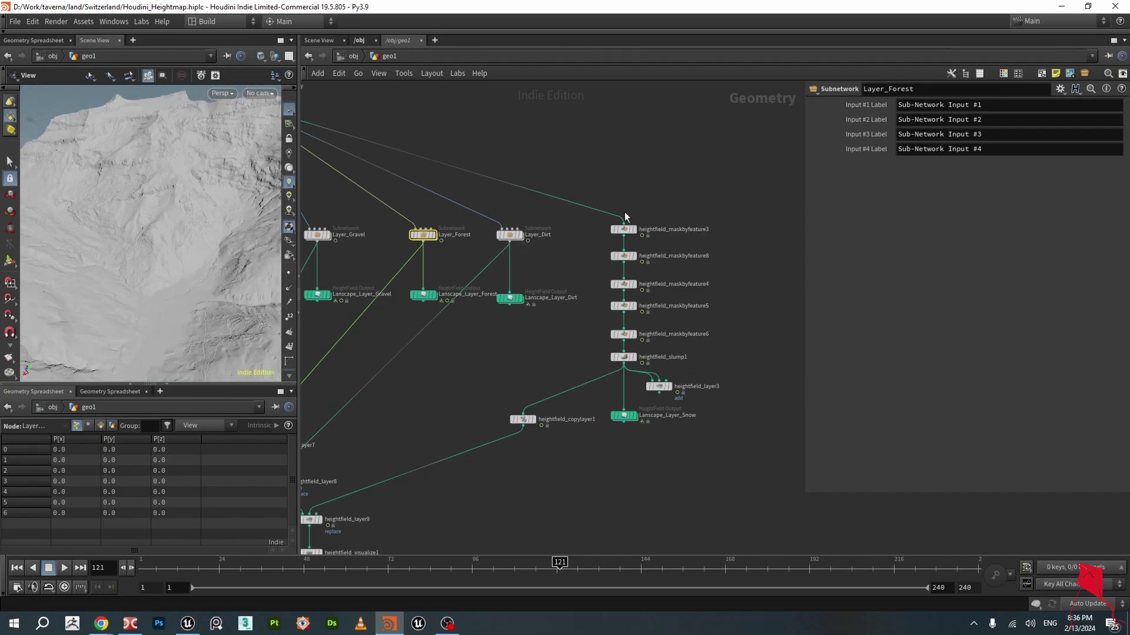
left_click_drag(210, 173, 269, 185)
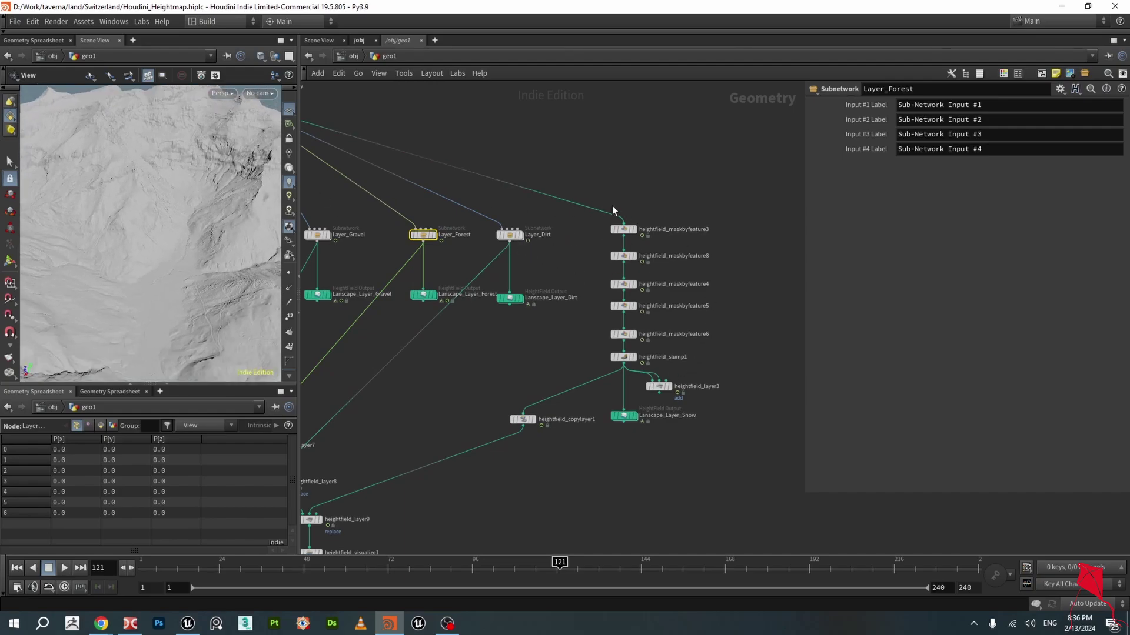
scroll(612, 206, "up", 1)
middle_click_drag(610, 167, 685, 238)
scroll(685, 238, "down", 2)
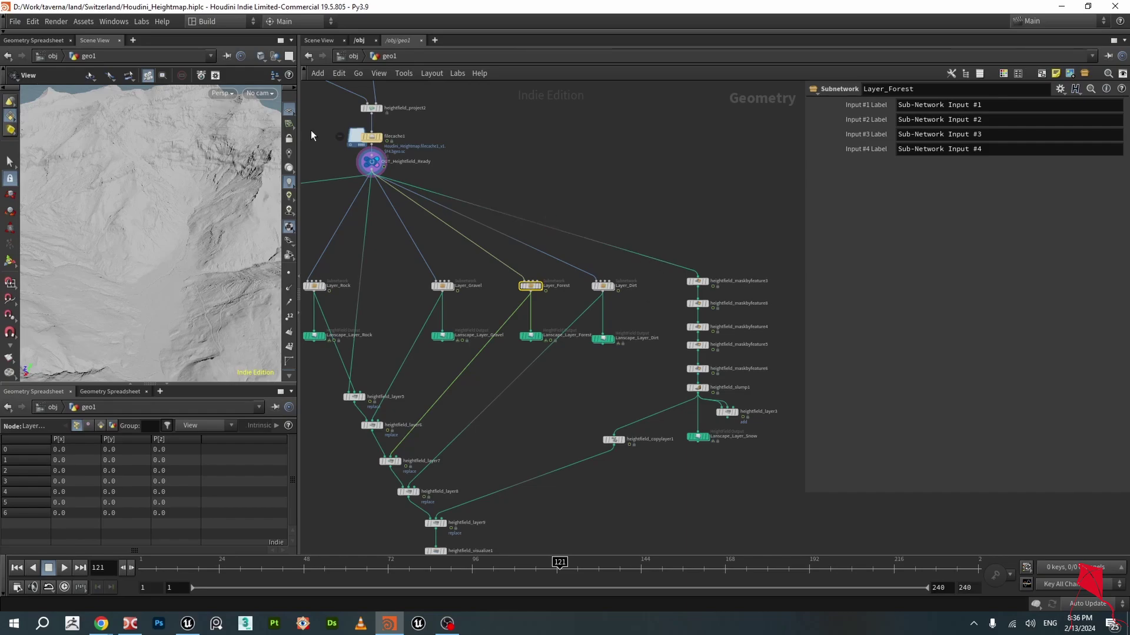
- Display heightfield_maskbyfeature3 at the head of the snow branch and inspect its slope mask settings and slope ramp points
scroll(737, 283, "up", 3)
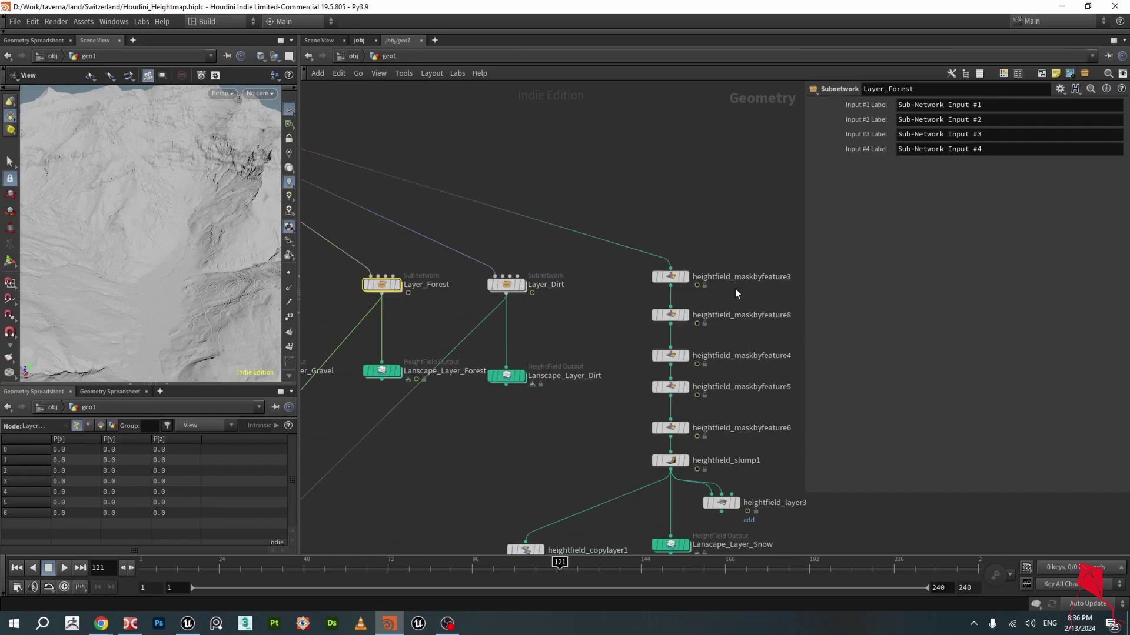
left_click(686, 279)
left_click(674, 277)
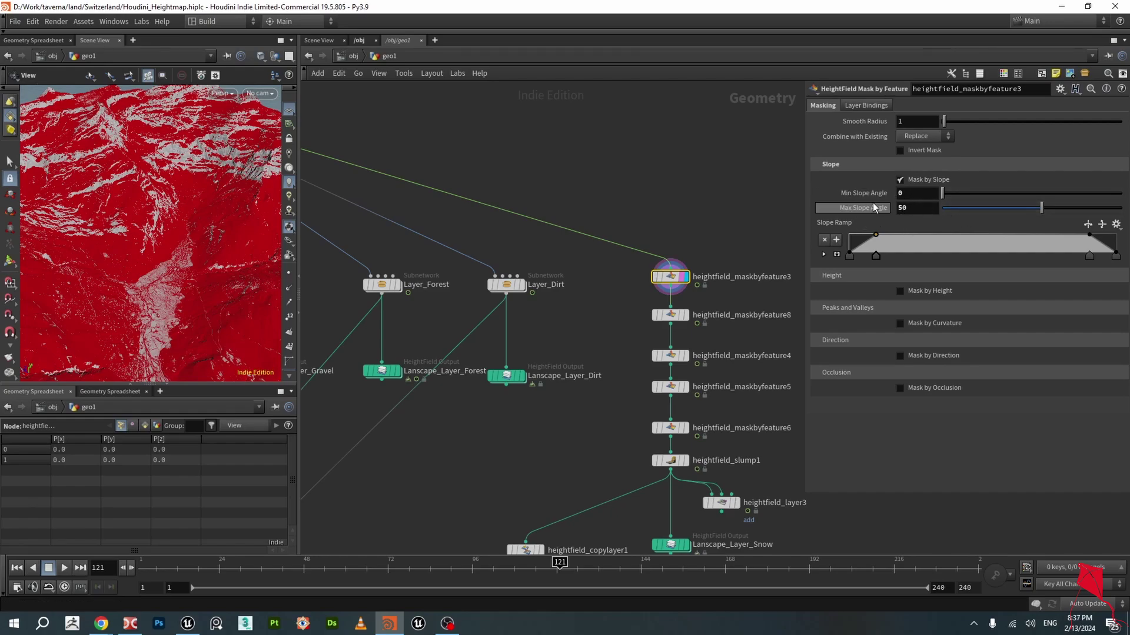
left_click(824, 254)
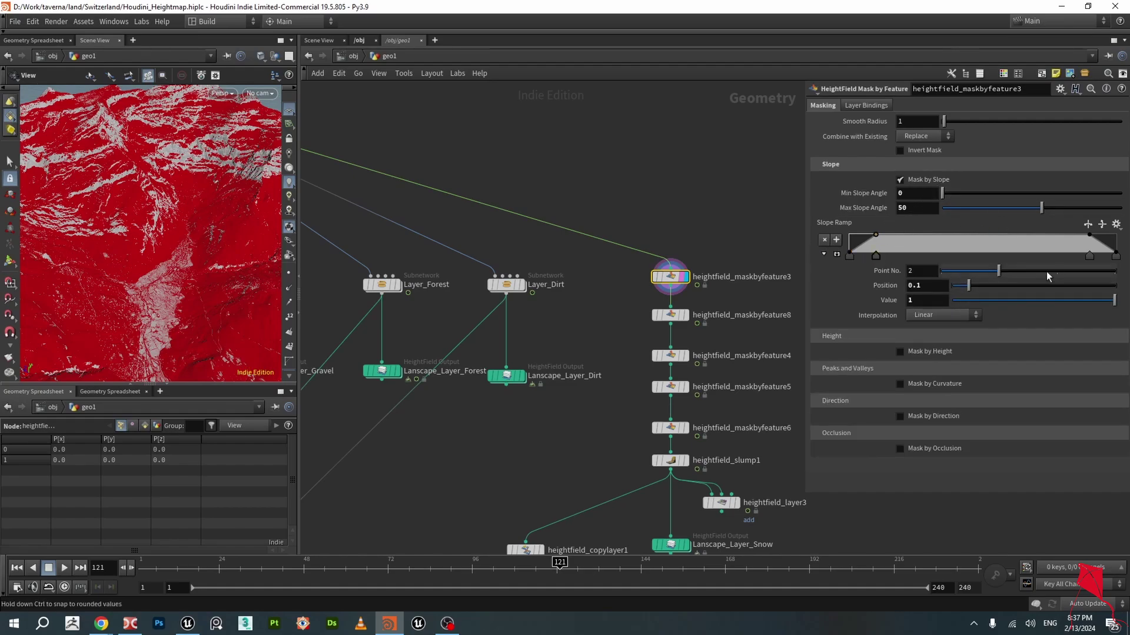
left_click(1089, 255)
left_click(1116, 255)
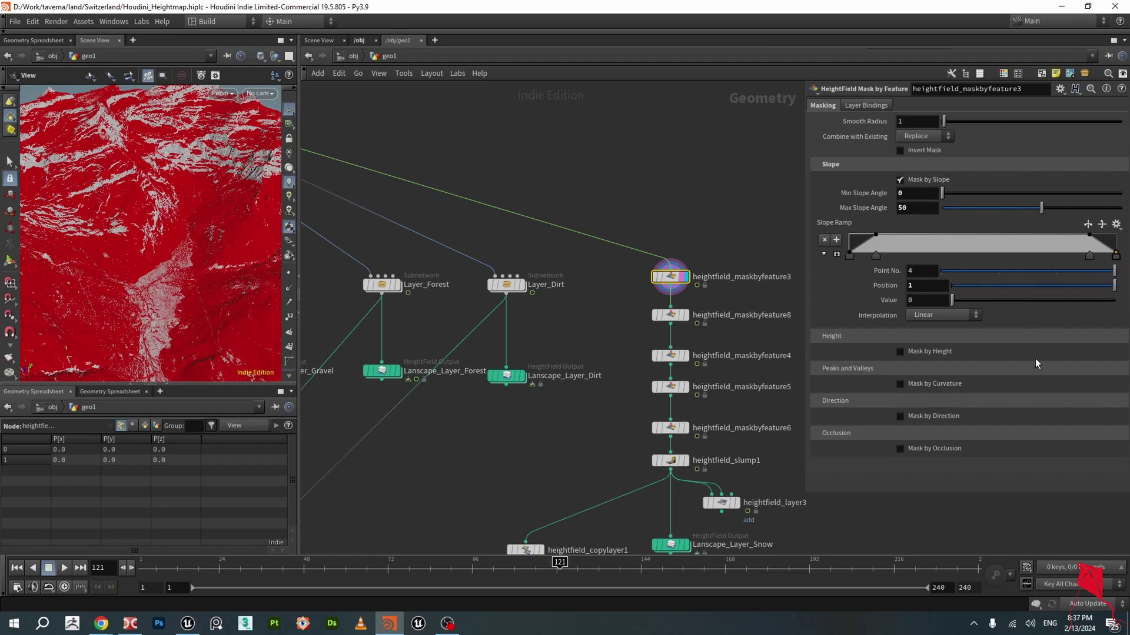
- Display heightfield_maskbyfeature8 and inspect its height mask settings and each height ramp point
left_click(685, 317)
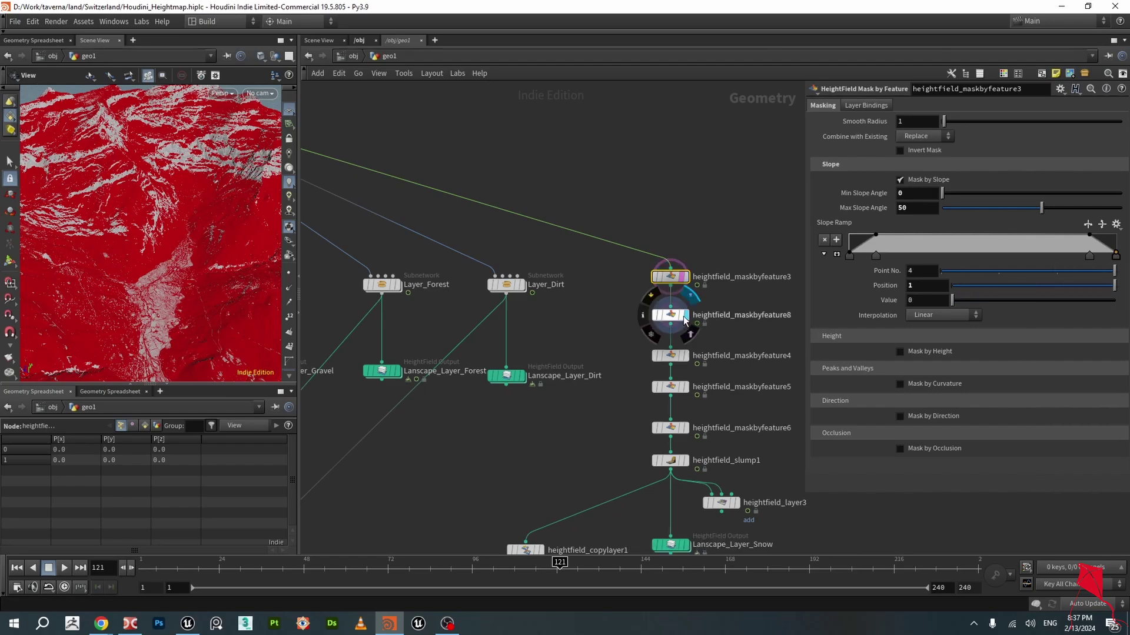
left_click(670, 316)
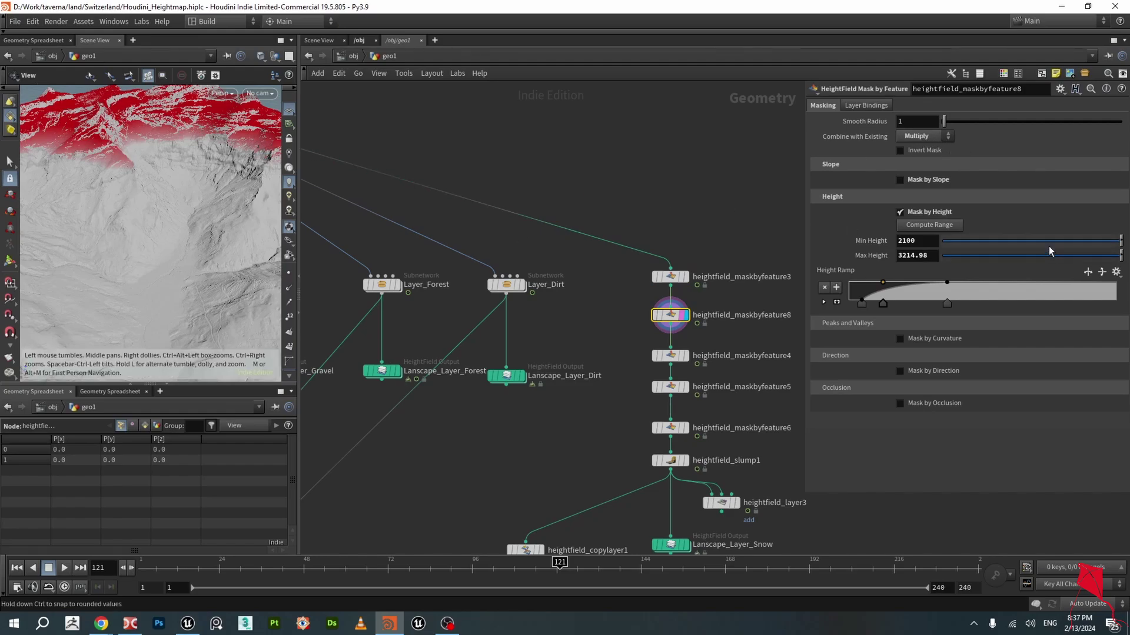
left_click(862, 304)
left_click(821, 304)
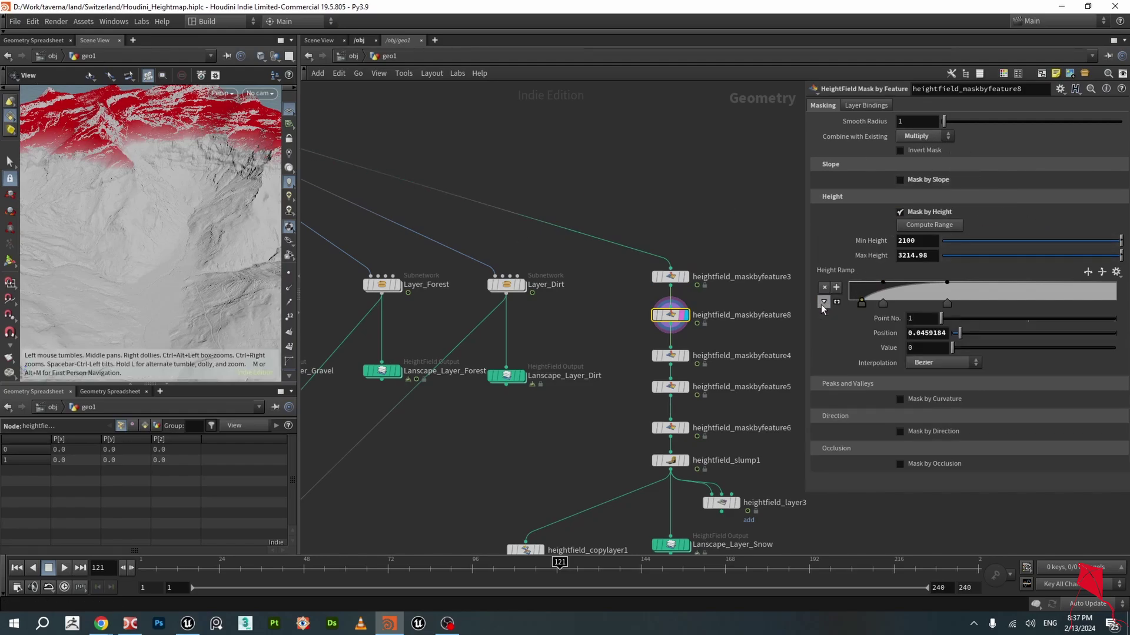
left_click(882, 304)
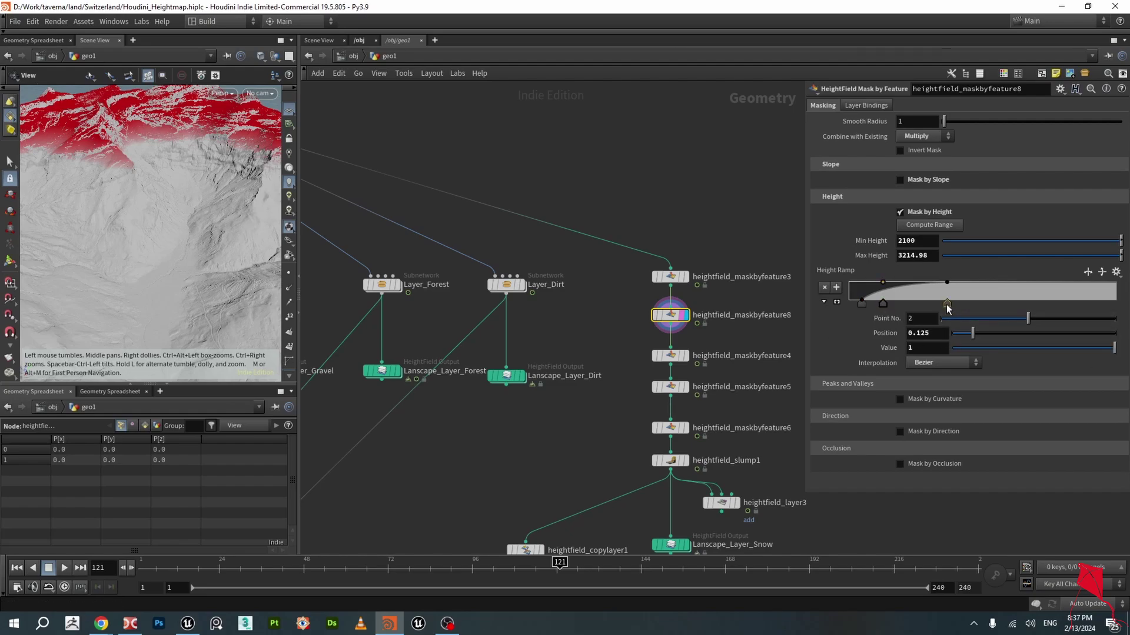
left_click(947, 304)
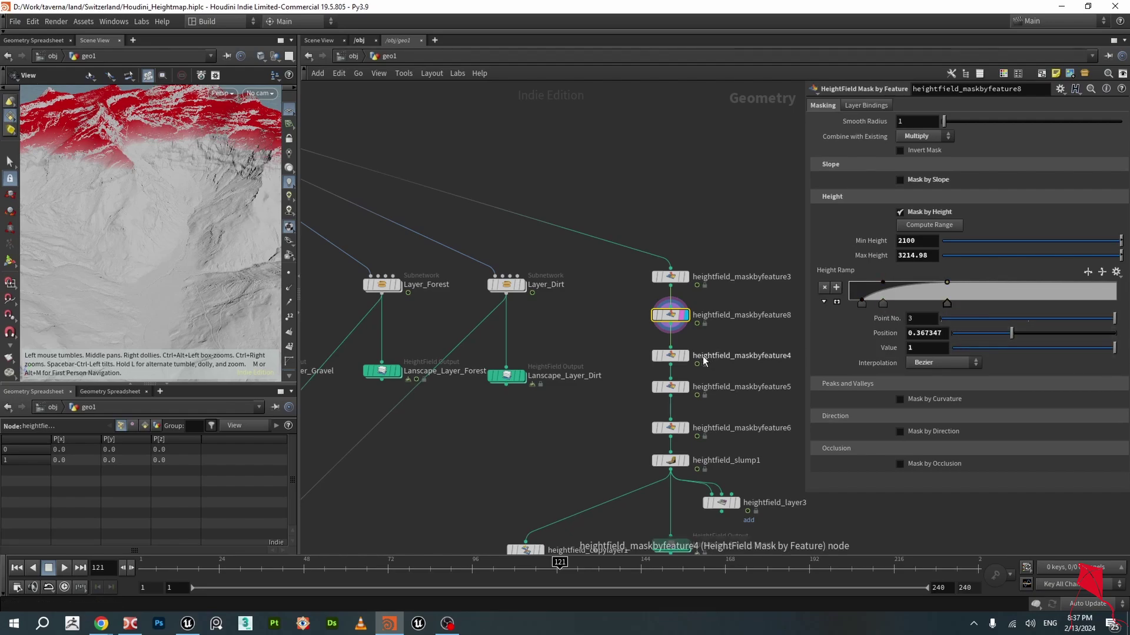
- Display heightfield_maskbyfeature4 and inspect its inverted occlusion mask settings and both occlusion ramp points
left_click(684, 356)
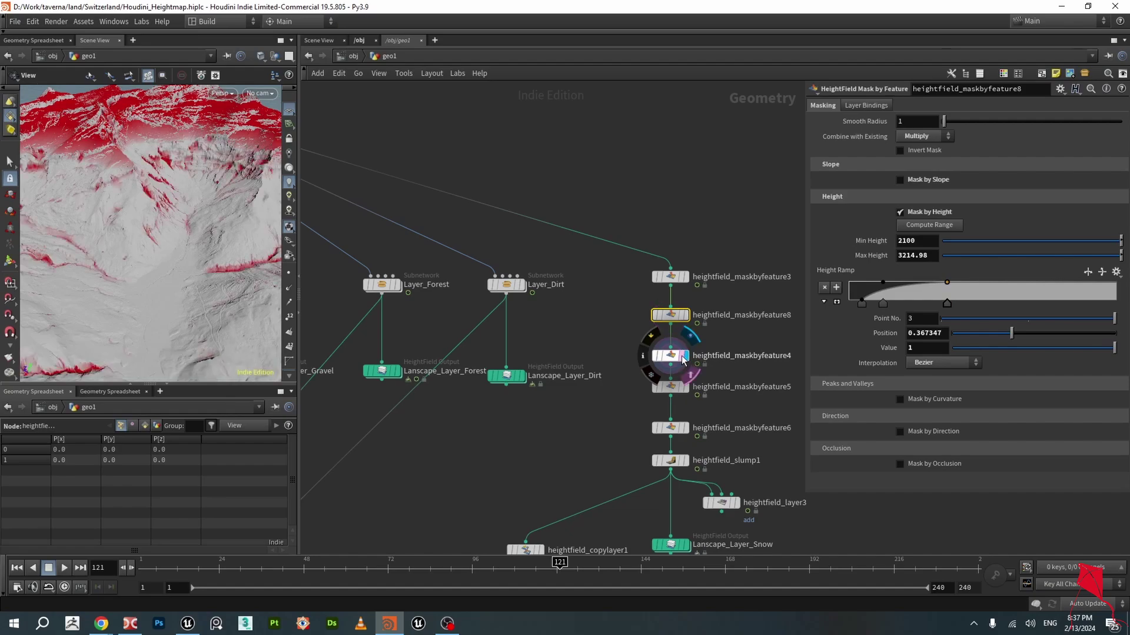
left_click(675, 358)
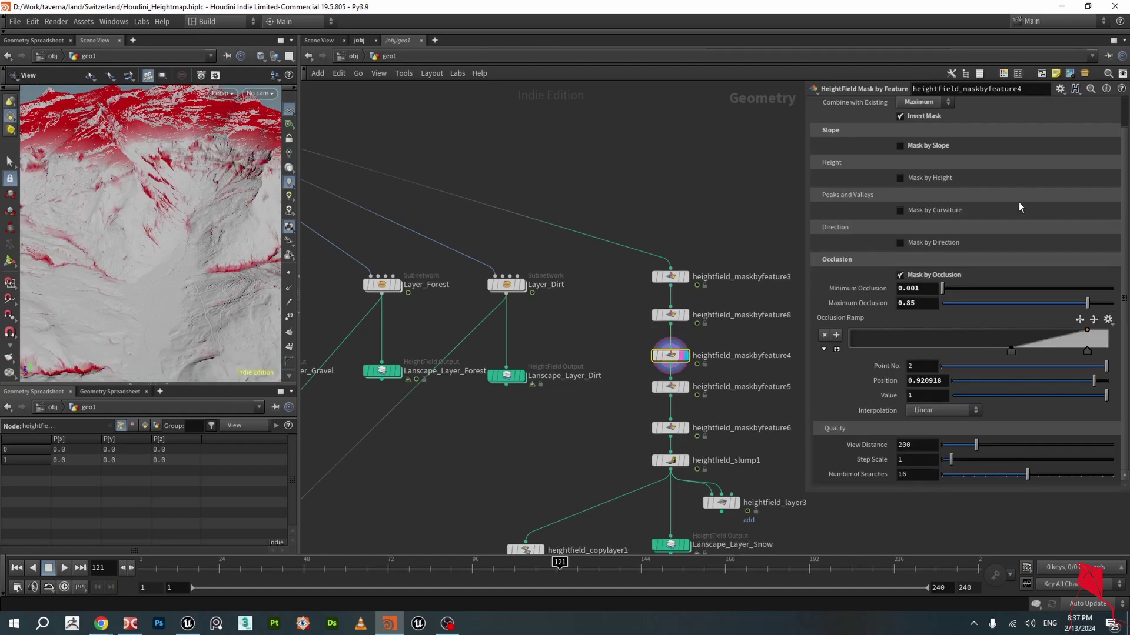
scroll(1023, 210, "up", 2)
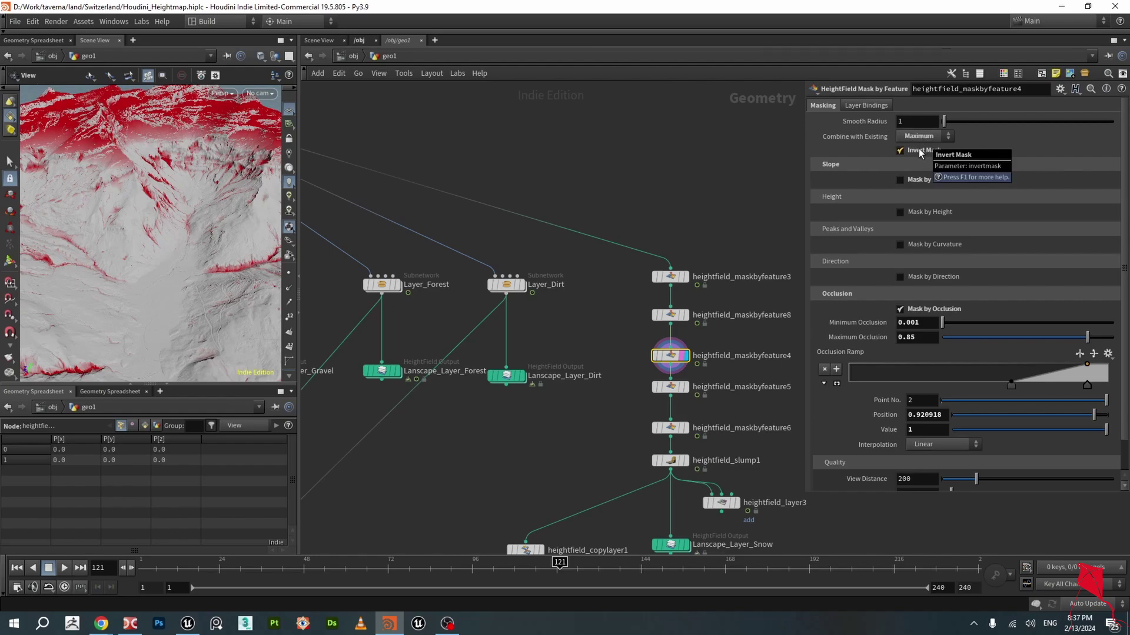
scroll(998, 232, "down", 1)
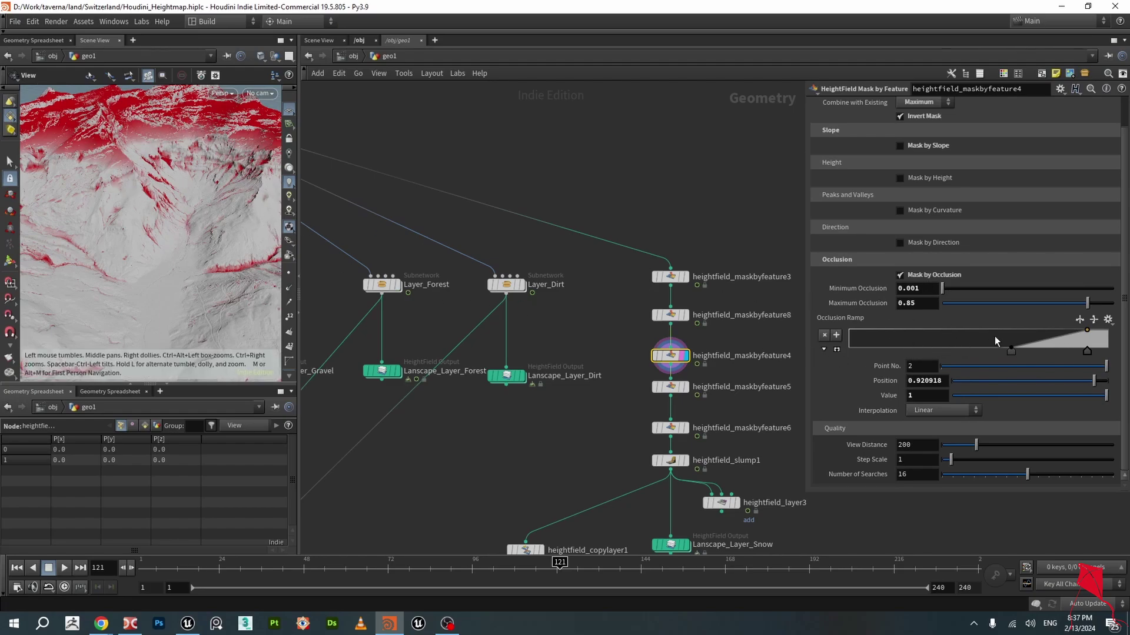
left_click(1012, 354)
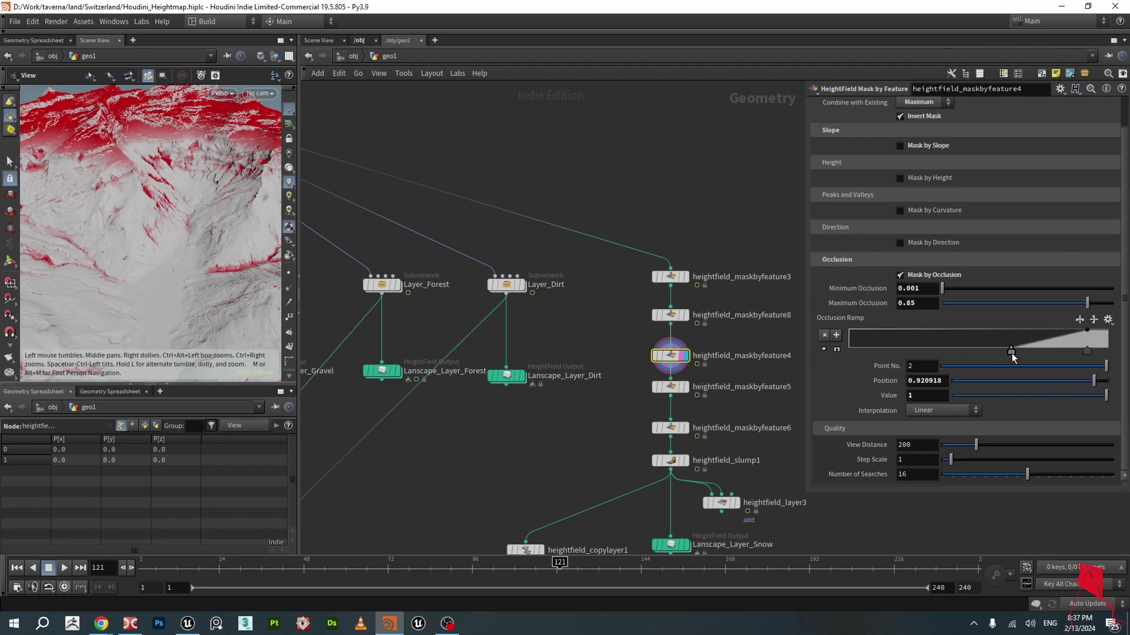
left_click(1087, 353)
- Display heightfield_maskbyfeature5 and inspect its height mask settings and the three height ramp points
left_click(687, 389)
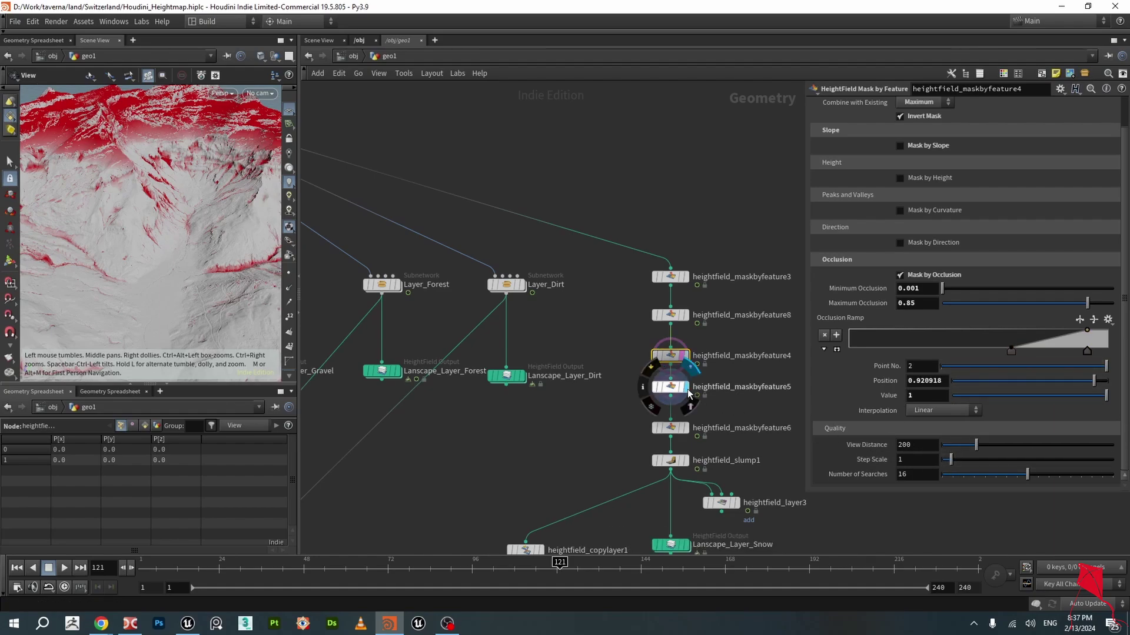
left_click(672, 390)
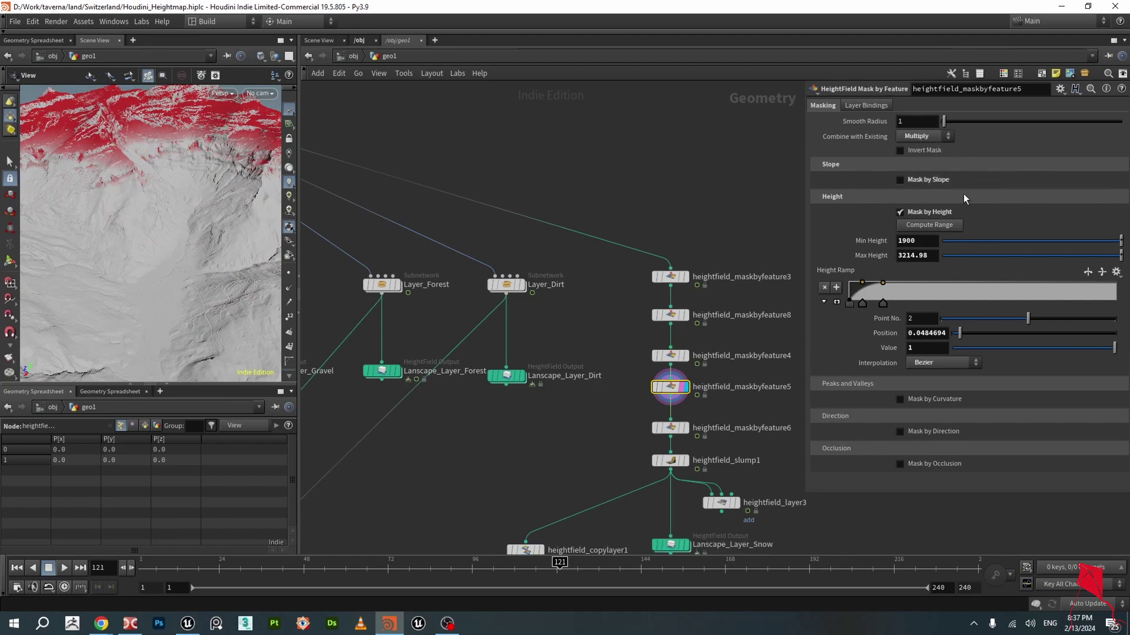
left_click_drag(674, 357, 675, 351)
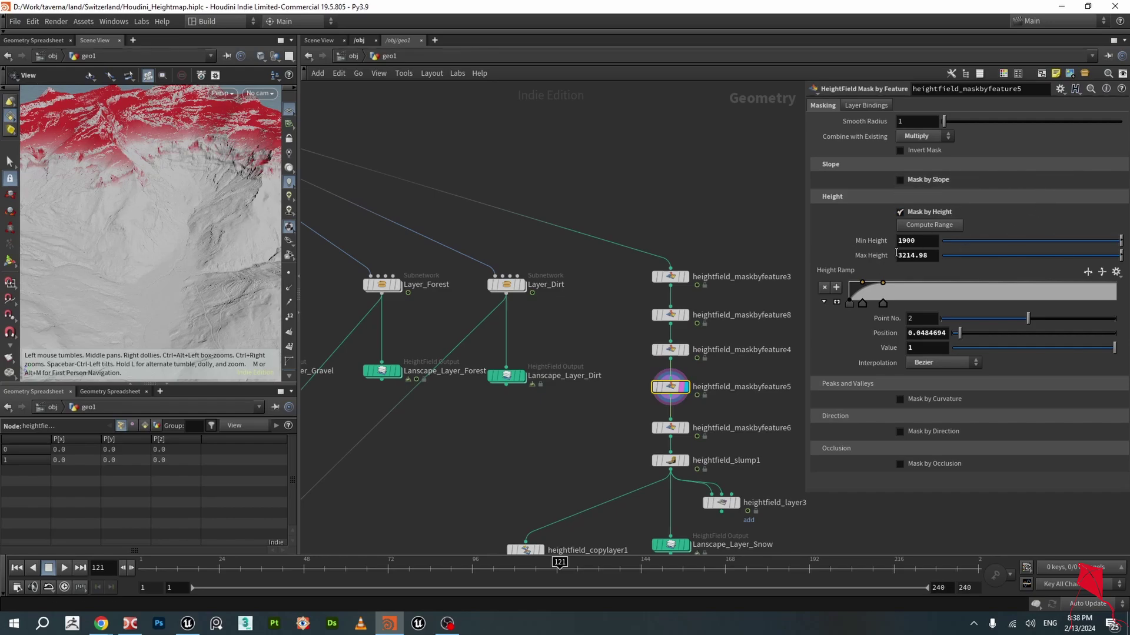
left_click(849, 302)
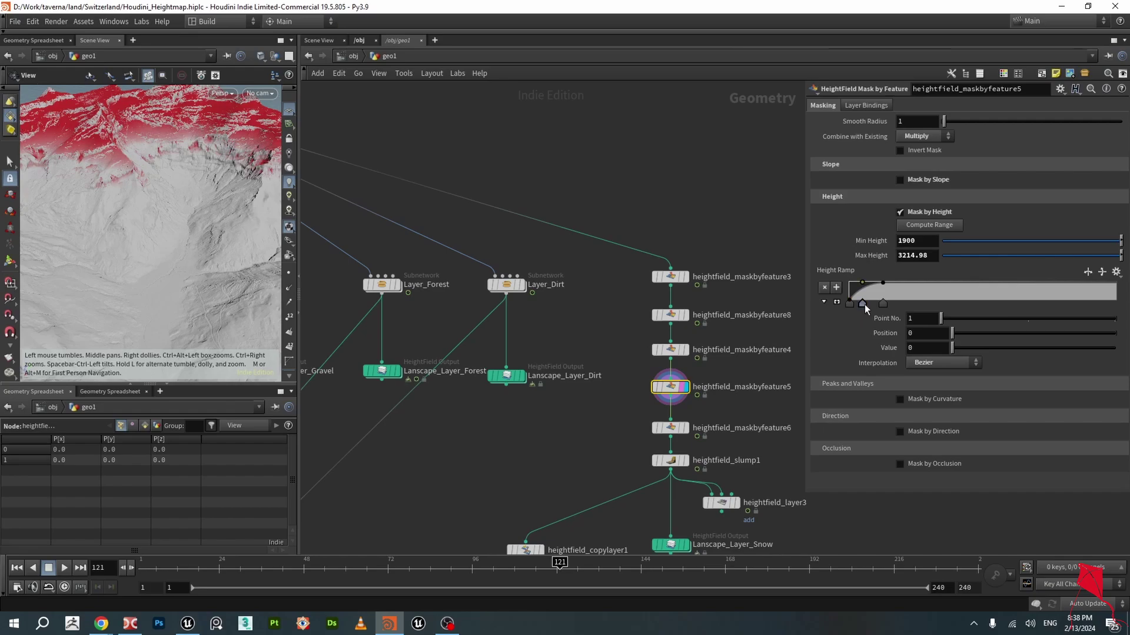
left_click(863, 305)
left_click(882, 305)
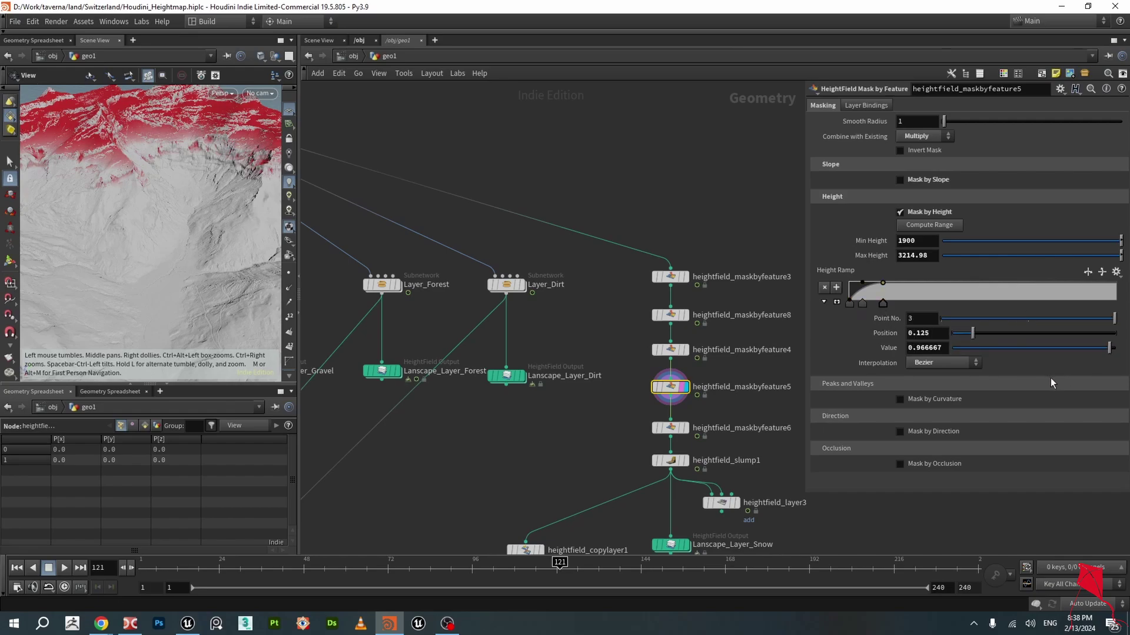
- Display heightfield_maskbyfeature6, compare its mask with heightfield_maskbyfeature5, and show the point values of its height ramp
left_click(713, 430)
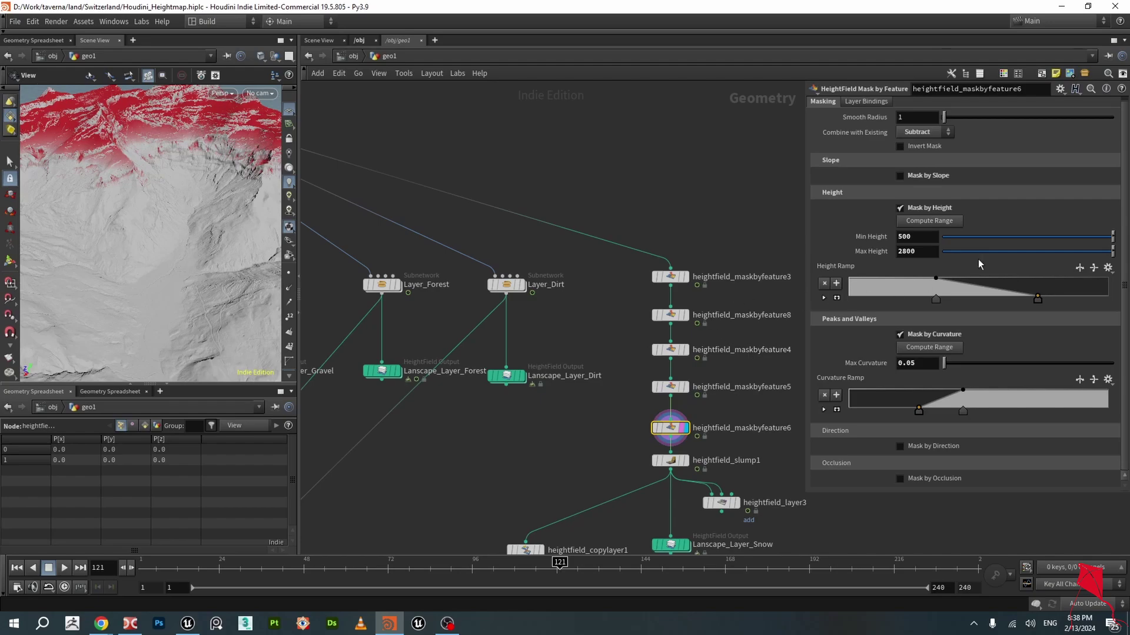
scroll(1019, 204, "up", 1)
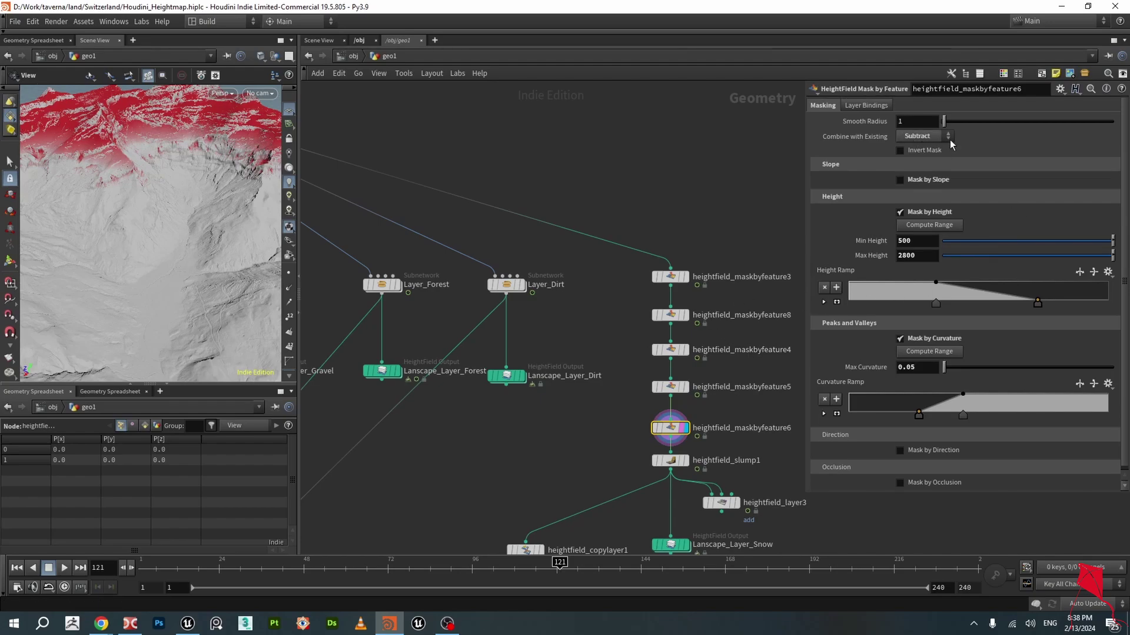
left_click(690, 369)
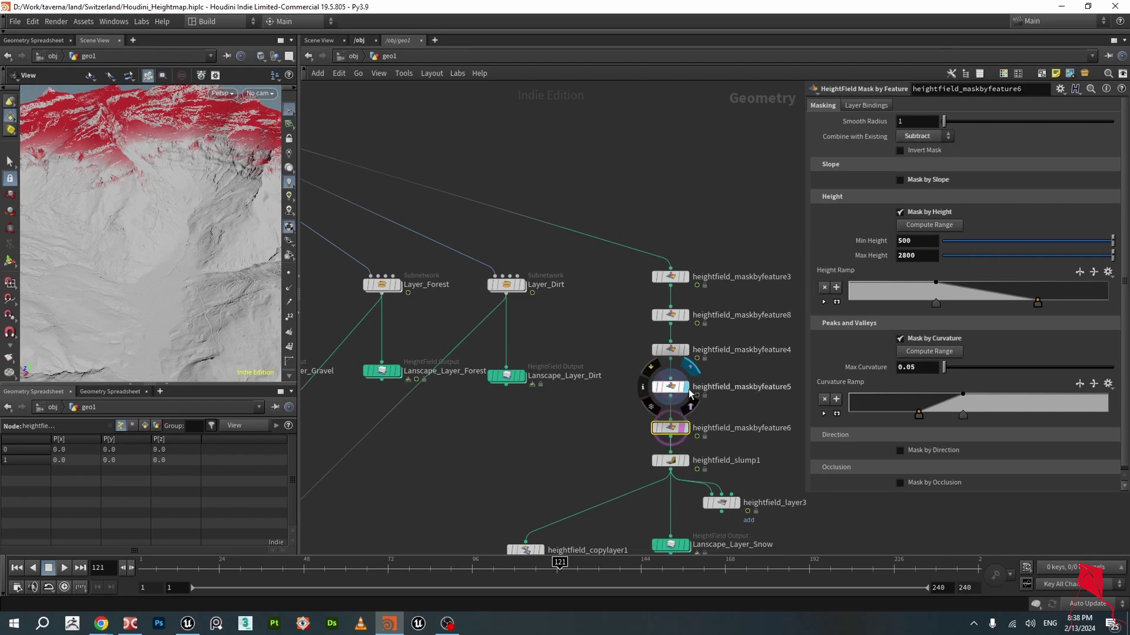
left_click(689, 432)
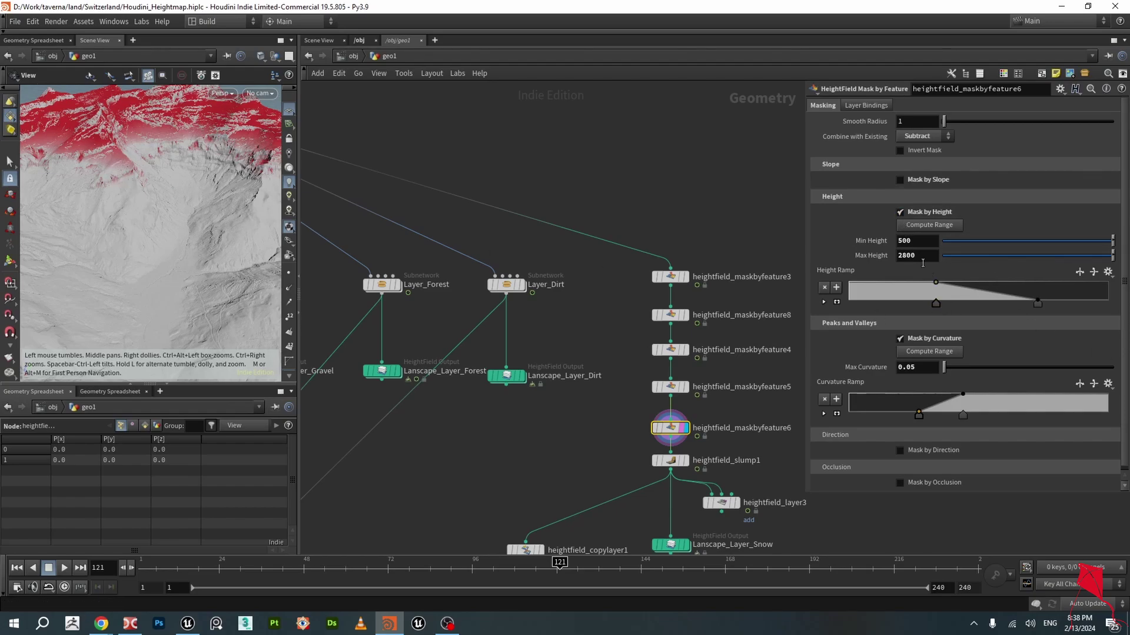
left_click(823, 302)
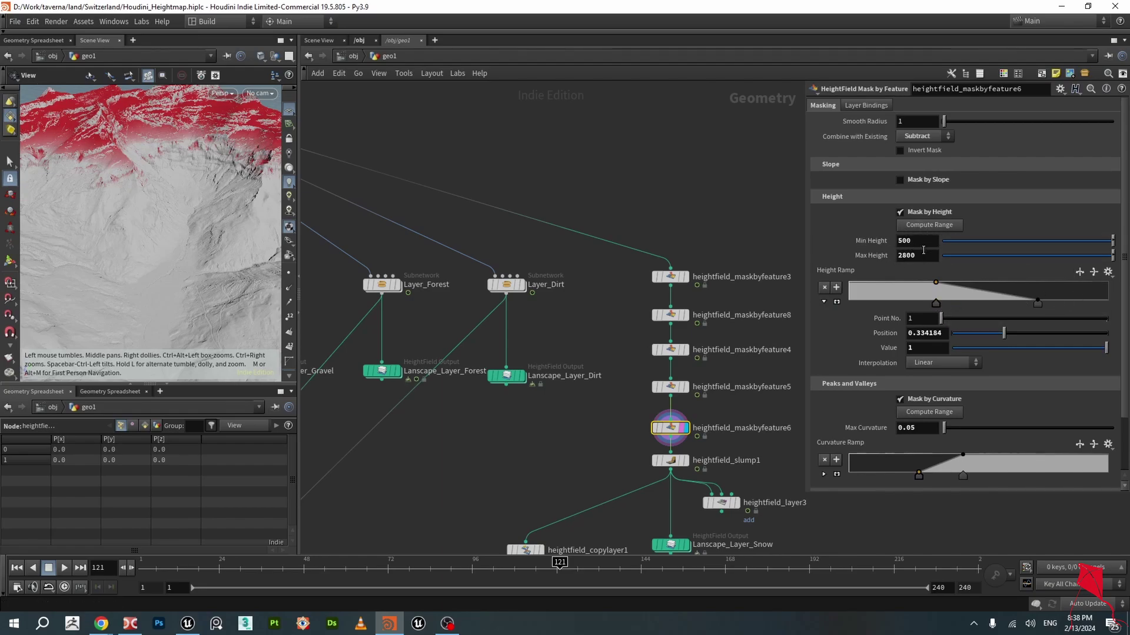
- Inspect the last height ramp point and both curvature ramp points of heightfield_maskbyfeature6
left_click(1035, 304)
scroll(1070, 300, "down", 2)
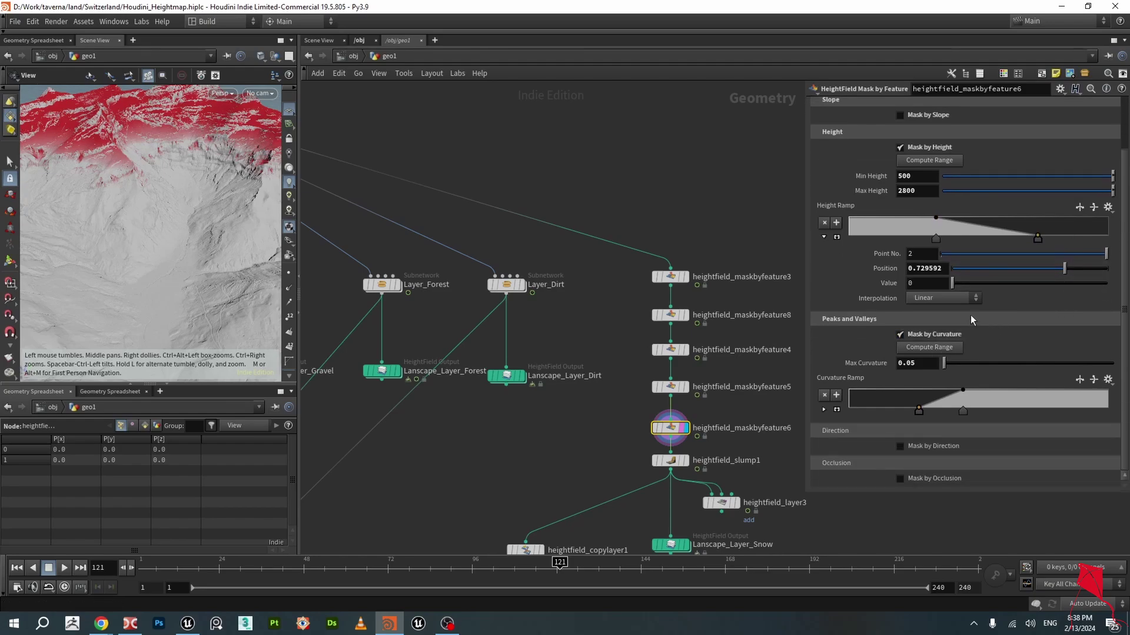
left_click(824, 409)
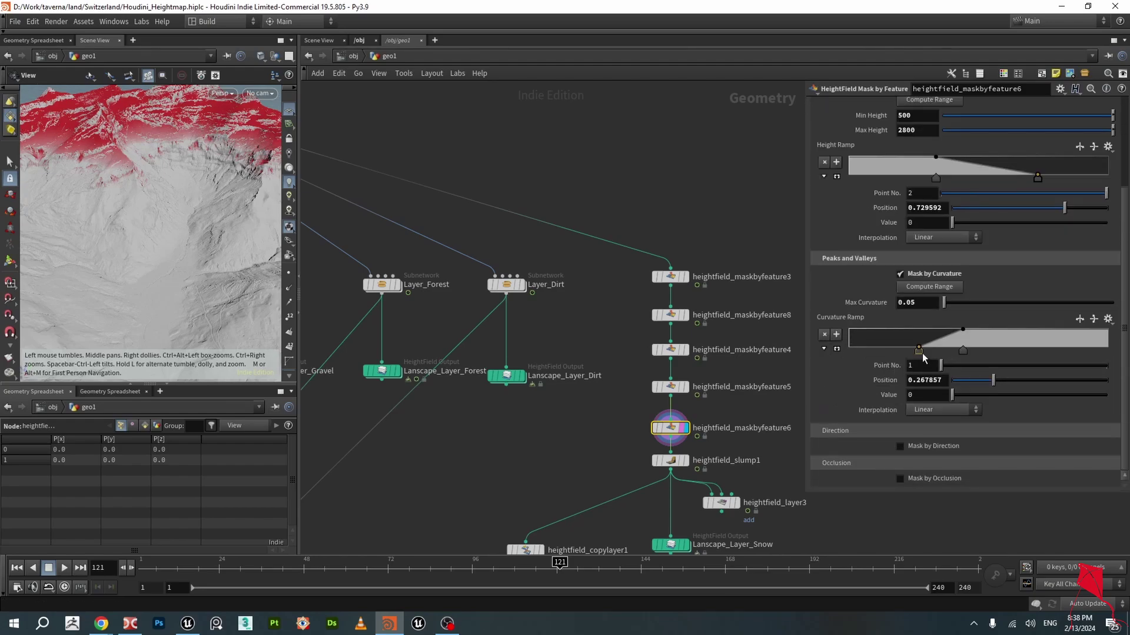
left_click(962, 351)
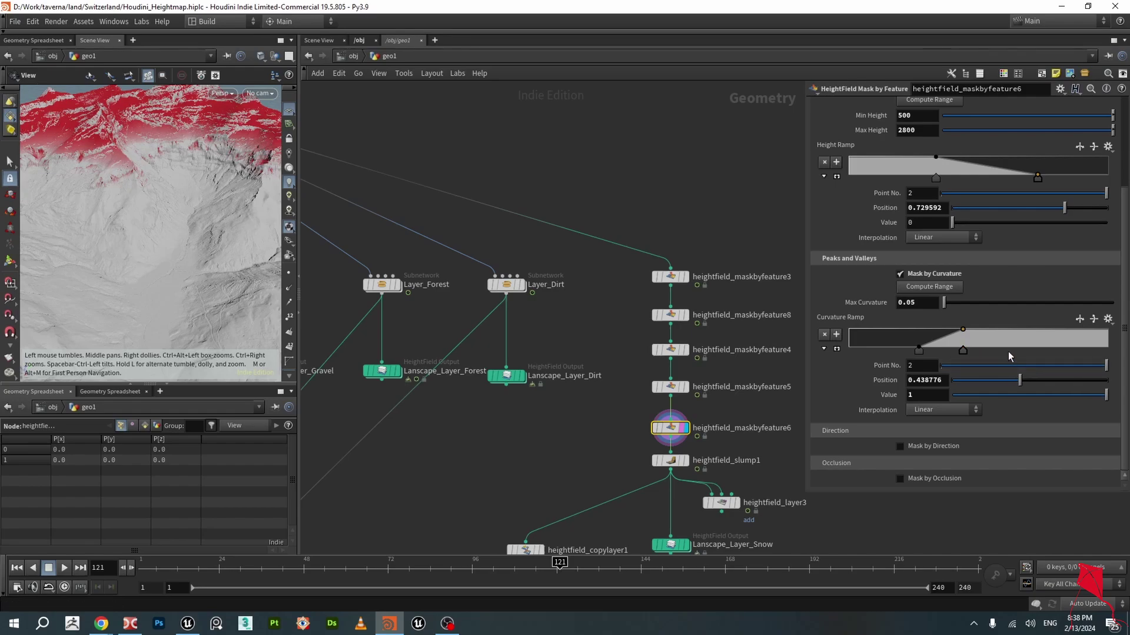
- Display heightfield_slump1 and inspect its slump settings and the resulting mask on the terrain up close
left_click(681, 462)
left_click(687, 461)
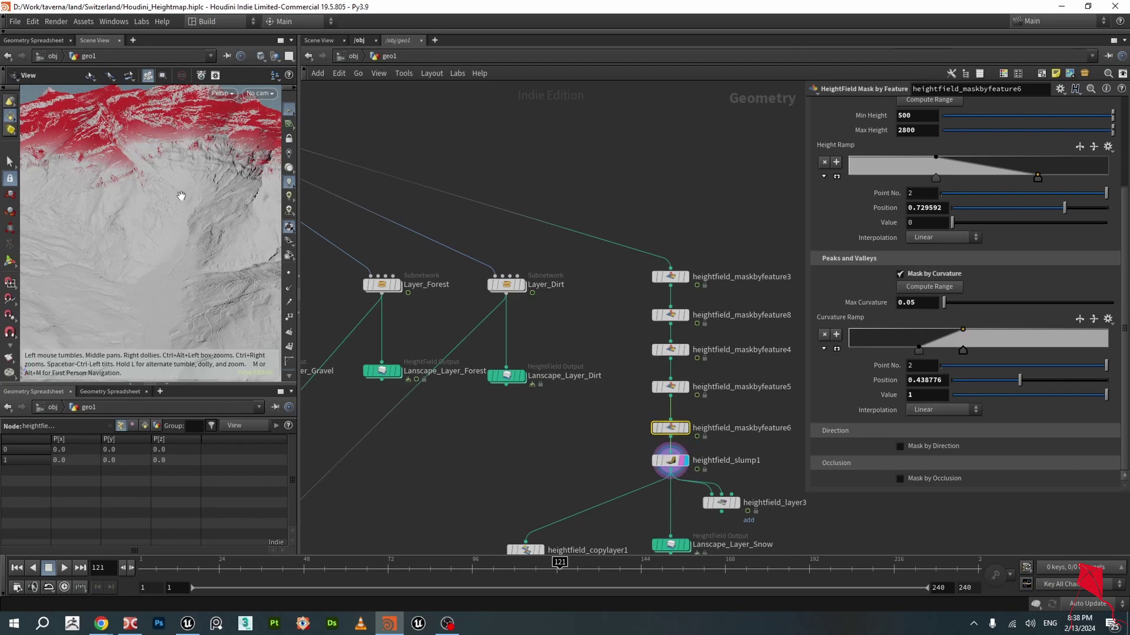
scroll(106, 171, "up", 5)
middle_click_drag(141, 167, 212, 246)
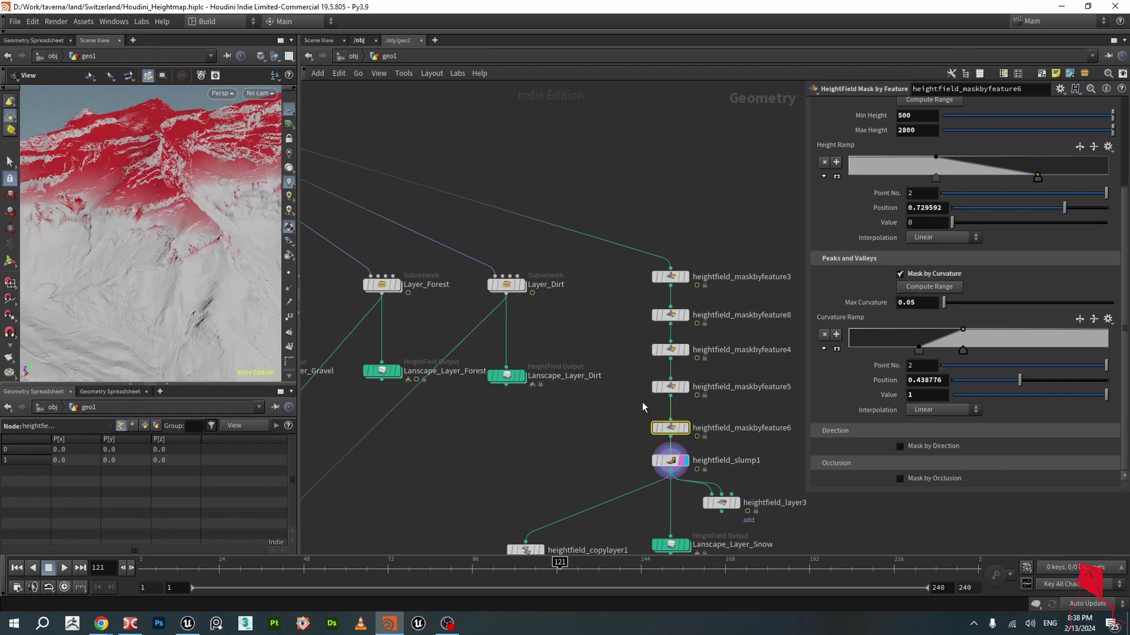
middle_click_drag(596, 449, 555, 341)
left_click(631, 353)
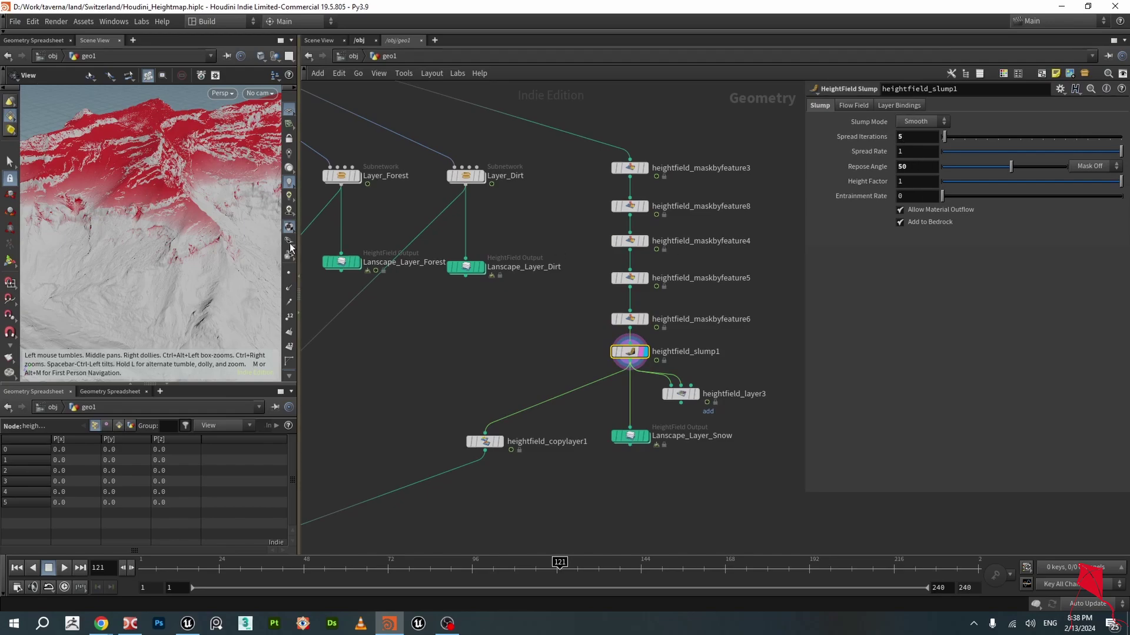
scroll(198, 233, "up", 2)
scroll(198, 233, "up", 4)
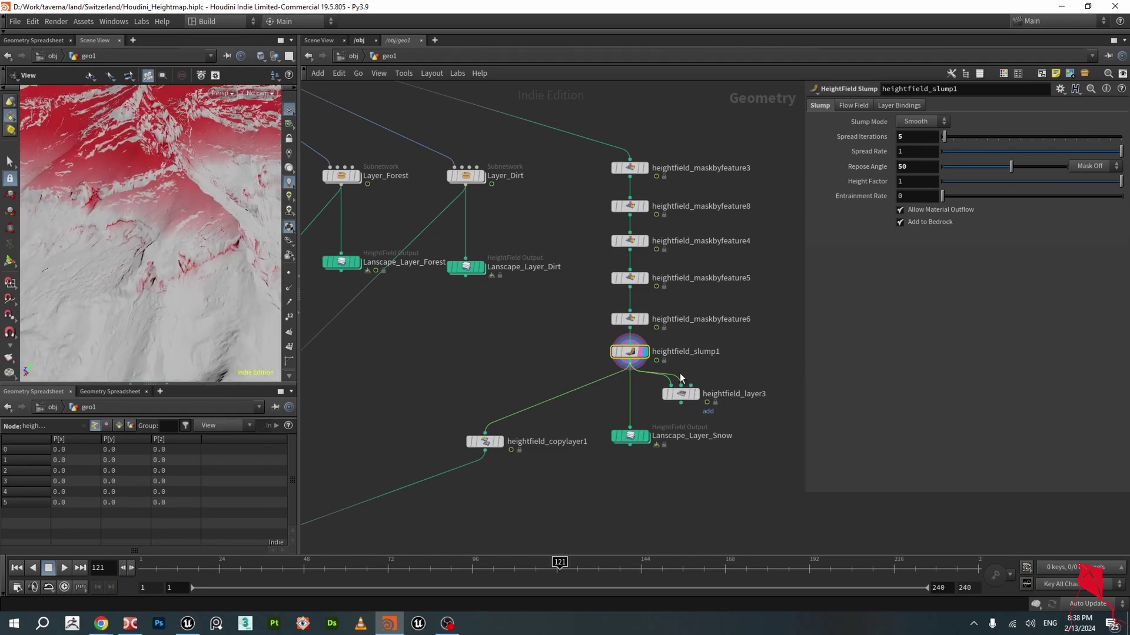
- Display heightfield_layer3, inspect its Add layer settings, and examine the combined mask on the terrain
left_click(698, 395)
scroll(128, 181, "down", 3)
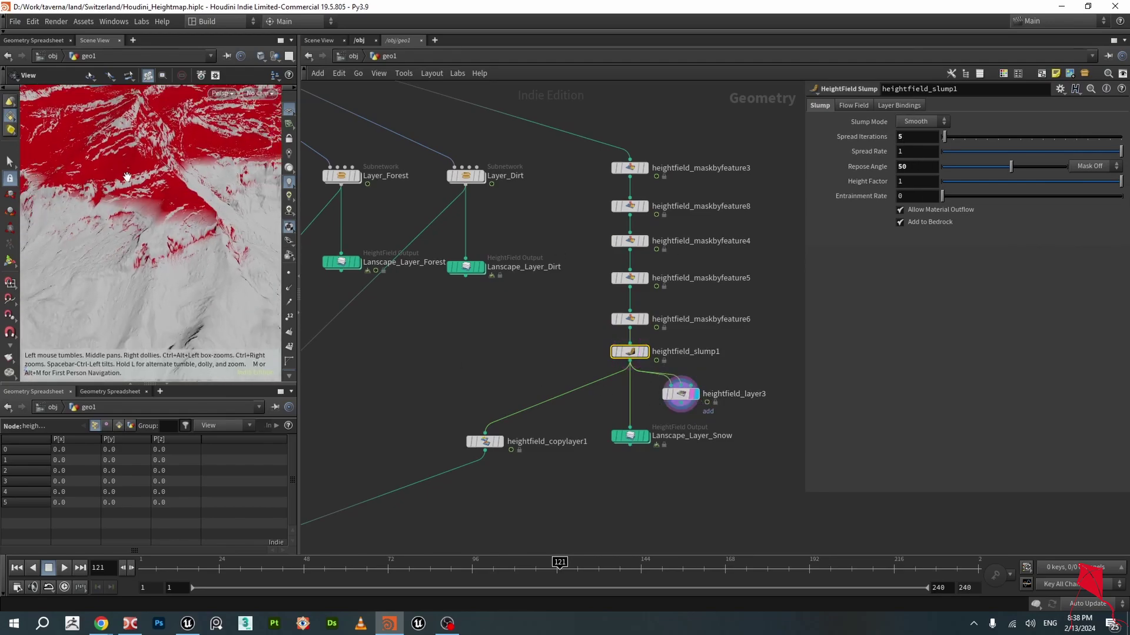
left_click(679, 394)
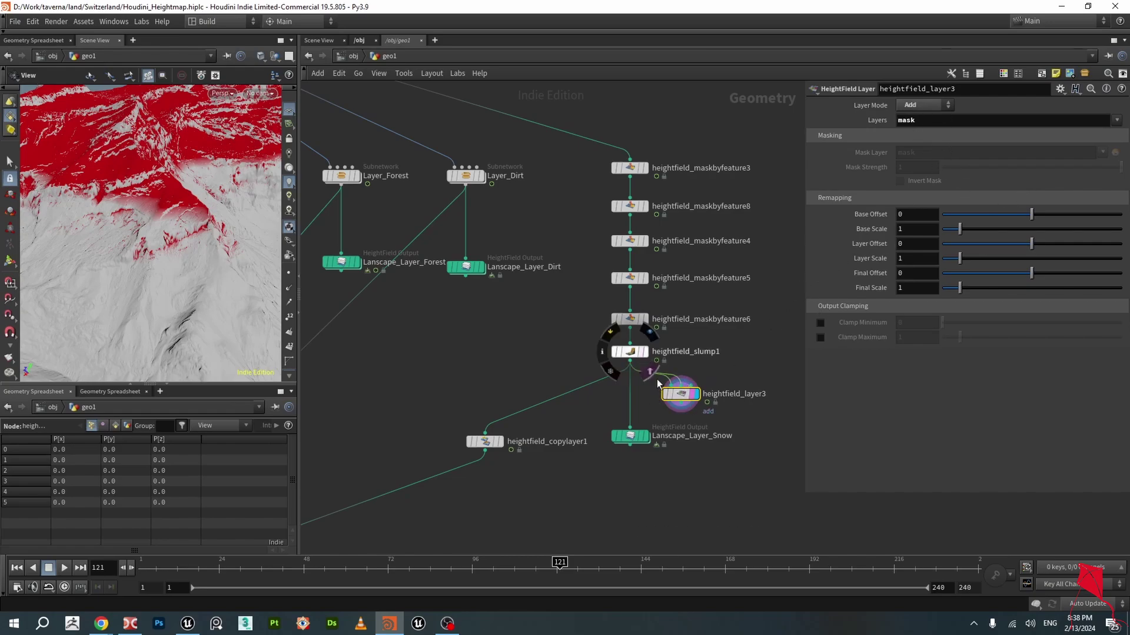
scroll(174, 211, "up", 5)
left_click_drag(177, 211, 201, 208)
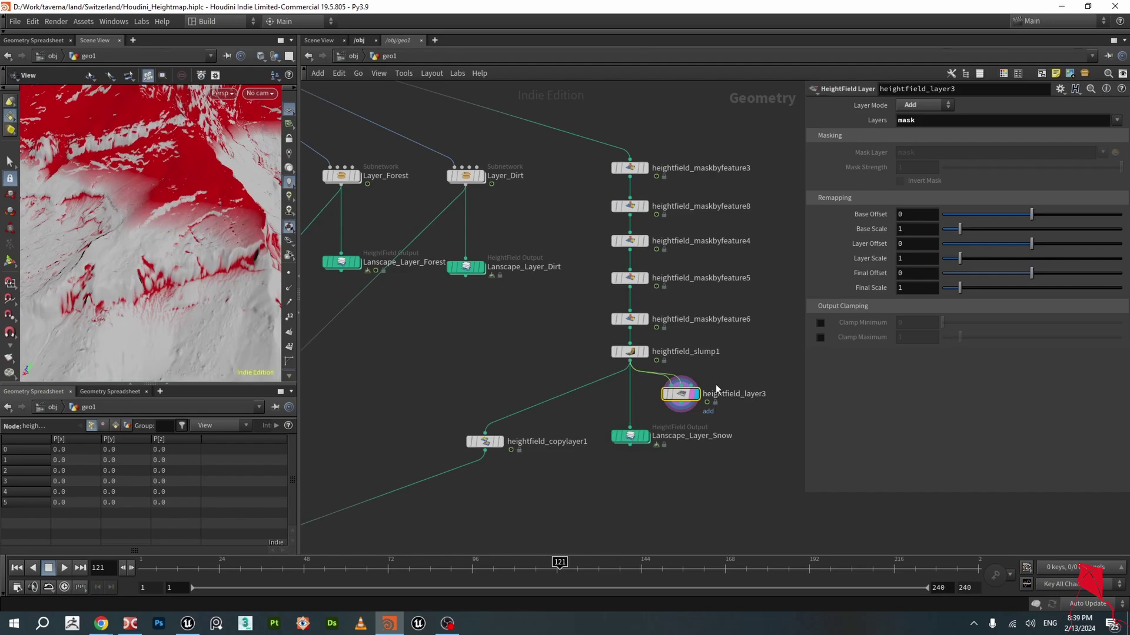
- Move heightfield_layer3 farther away from the slump node and the snow output branch
scroll(718, 384, "down", 1)
scroll(700, 394, "up", 2)
left_click_drag(683, 393, 737, 399)
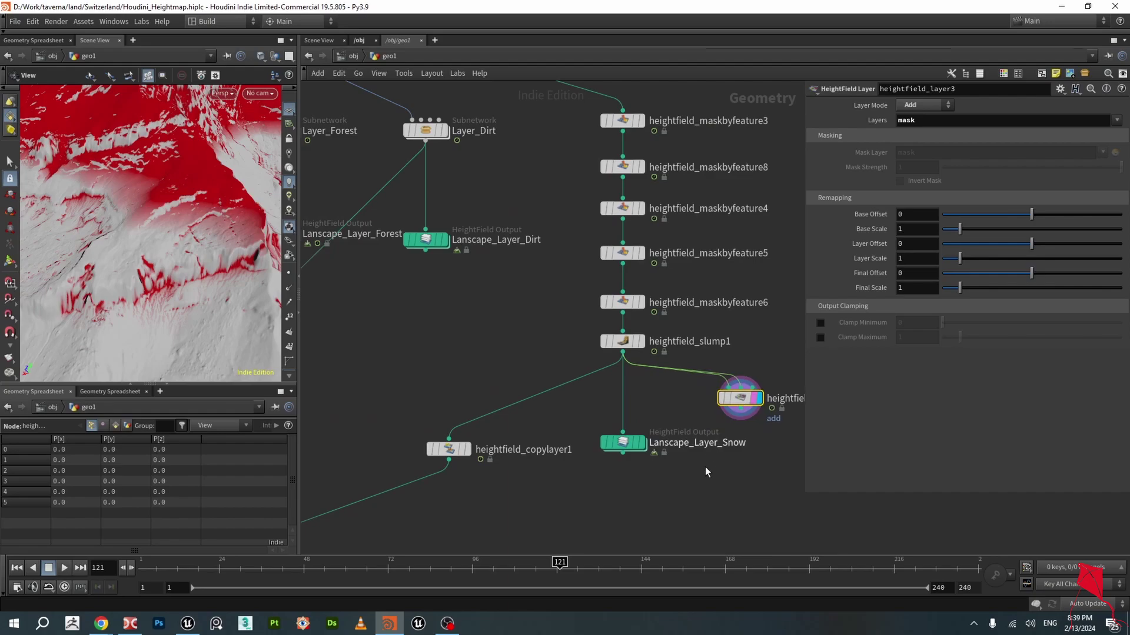
- Display heightfield_copylayer1 and inspect how it copies the mask layer to the snow layer
middle_click_drag(715, 491, 758, 404)
scroll(588, 405, "up", 1)
left_click(492, 357)
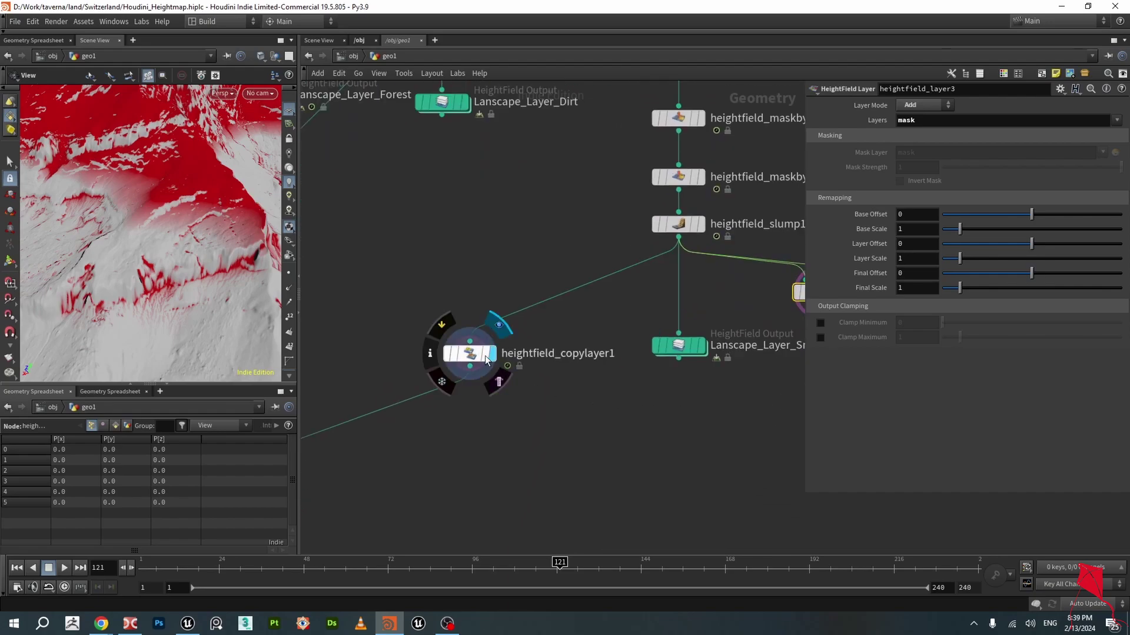
left_click(469, 356)
scroll(513, 302, "down", 2)
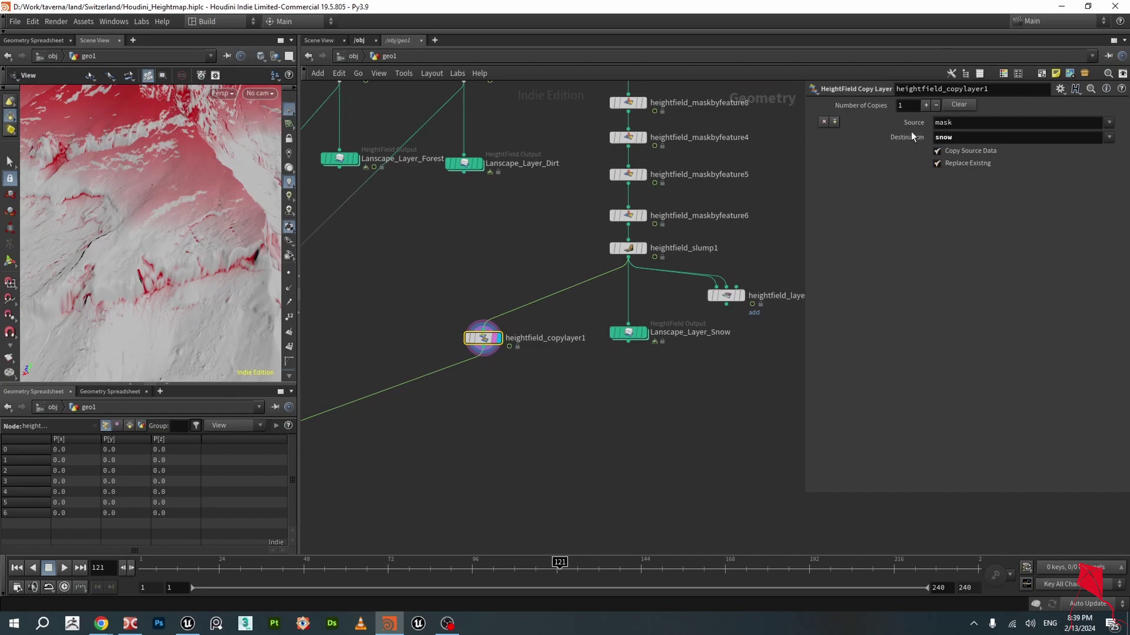
- Examine how the rock, gravel, forest, dirt and snow branches feed the layer chain, and view the snow mask on the terrain
scroll(542, 378, "down", 4)
middle_click_drag(509, 416, 667, 399)
scroll(496, 361, "up", 2)
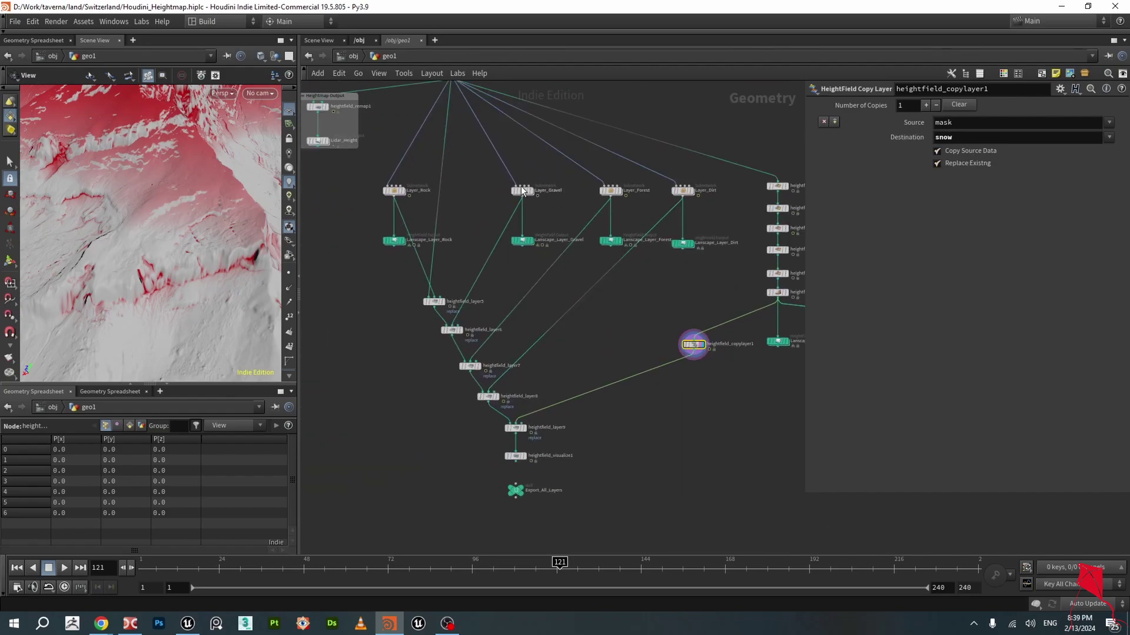
scroll(522, 361, "up", 1)
middle_click_drag(400, 329, 409, 267)
scroll(560, 404, "up", 2)
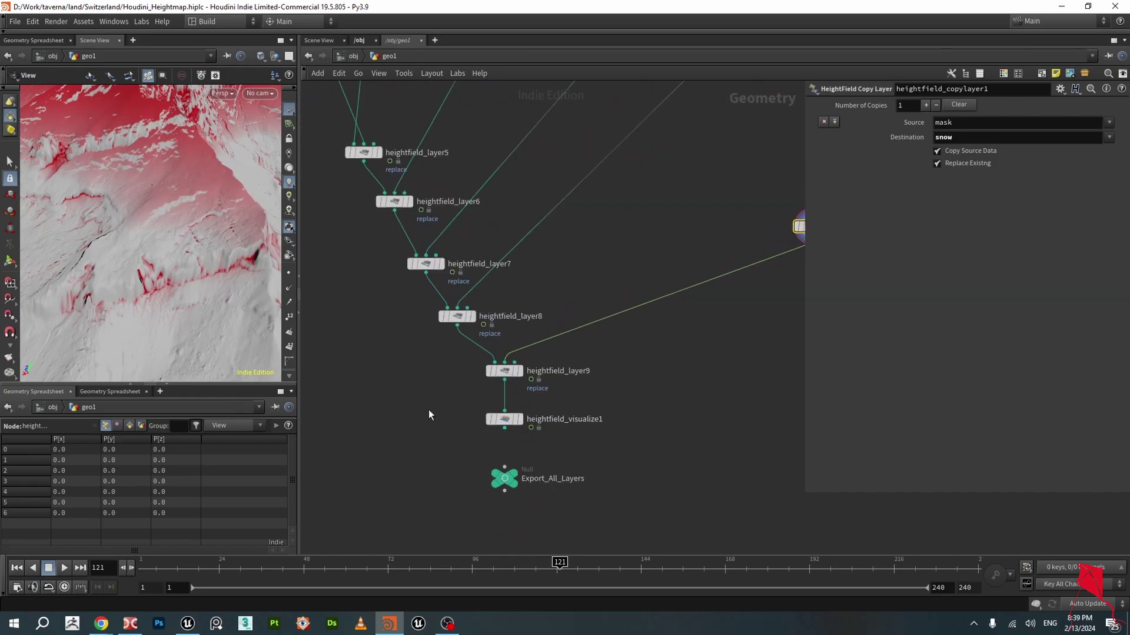
scroll(510, 417, "down", 3)
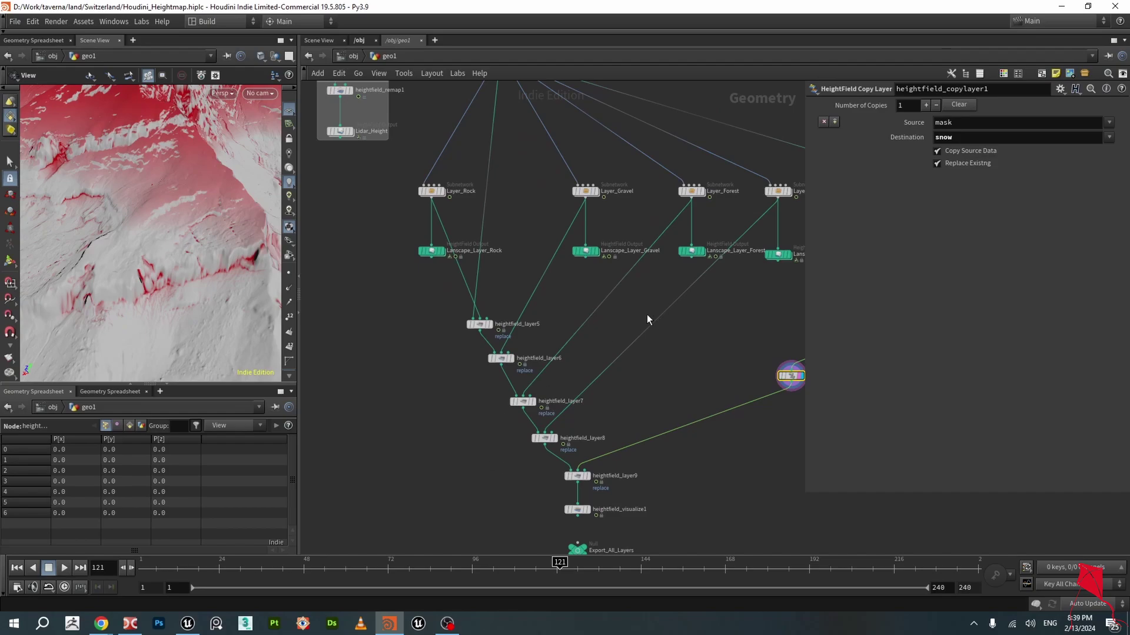
scroll(131, 191, "down", 5)
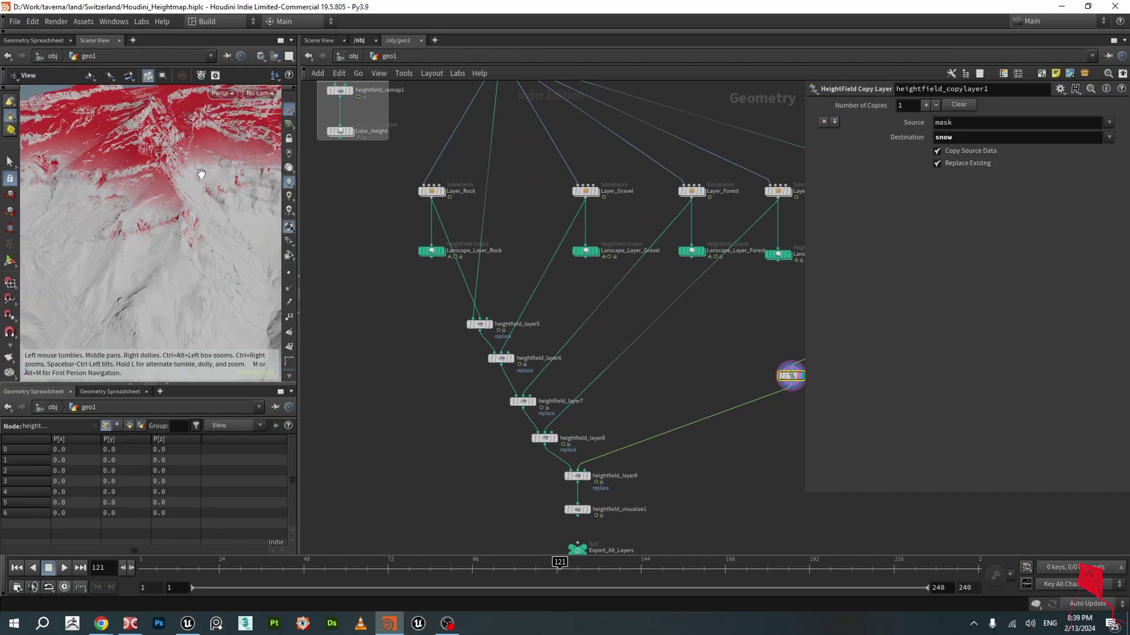
scroll(191, 191, "up", 2)
scroll(191, 192, "down", 5)
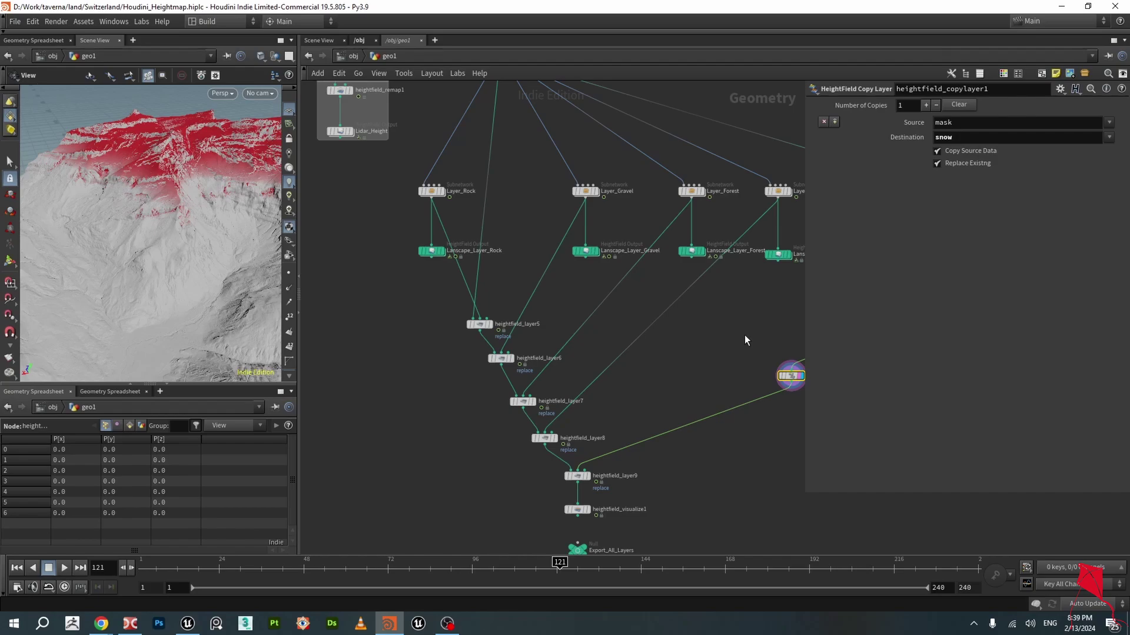
- Display heightfield_visualize1 and inspect its layer names and assigned colors
scroll(662, 485, "up", 5)
middle_click_drag(559, 530, 574, 450)
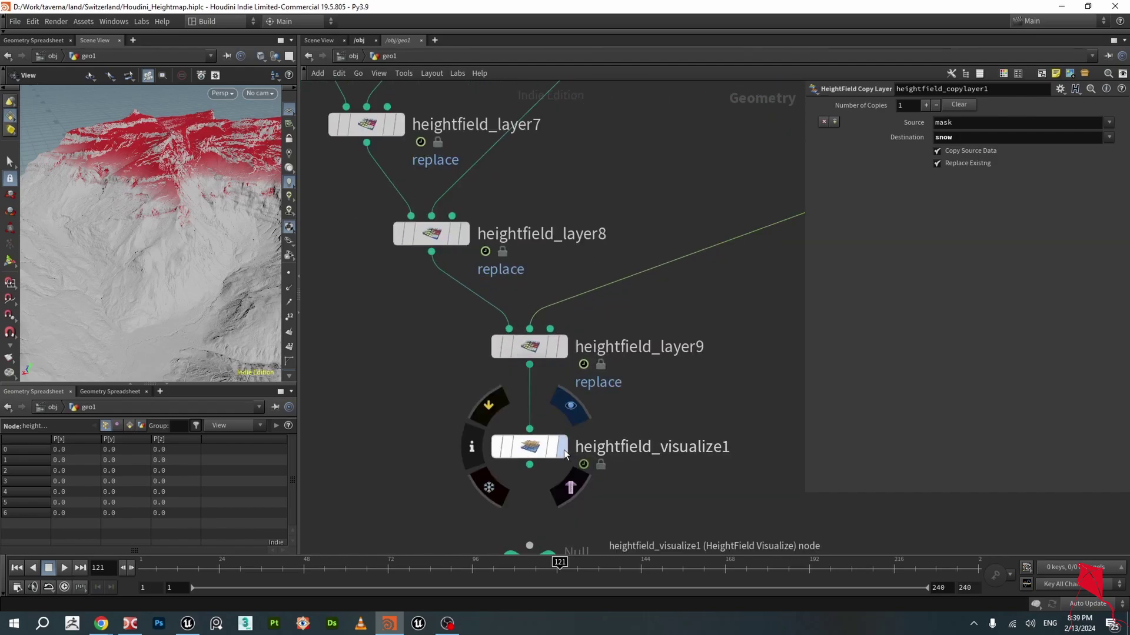
left_click(562, 450)
left_click(532, 450)
scroll(470, 383, "down", 3)
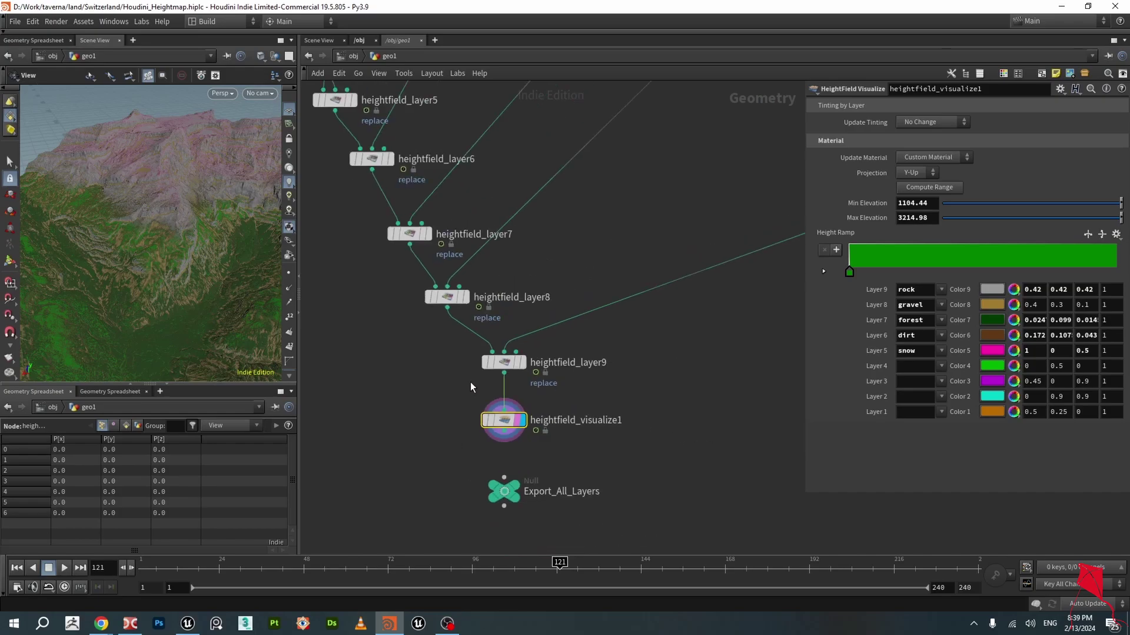
- Add a second HeightField Visualize node beside heightfield_visualize1
middle_click_drag(472, 385, 581, 363)
key("Tab")
type("visul")
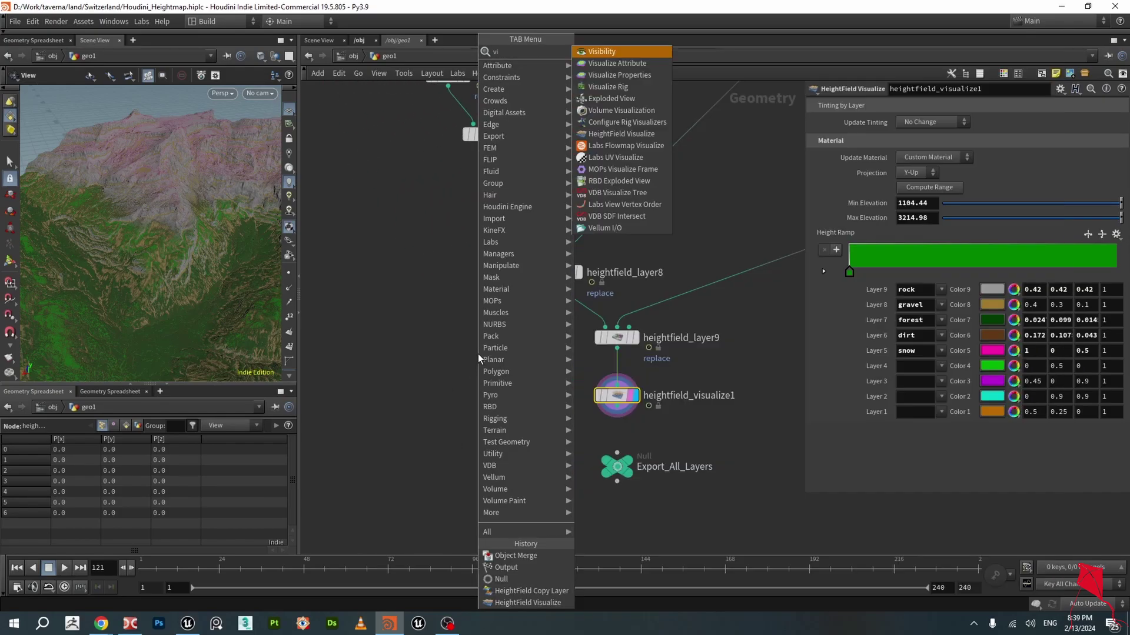
key("BackSpace")
key("BackSpace")
key("BackSpace")
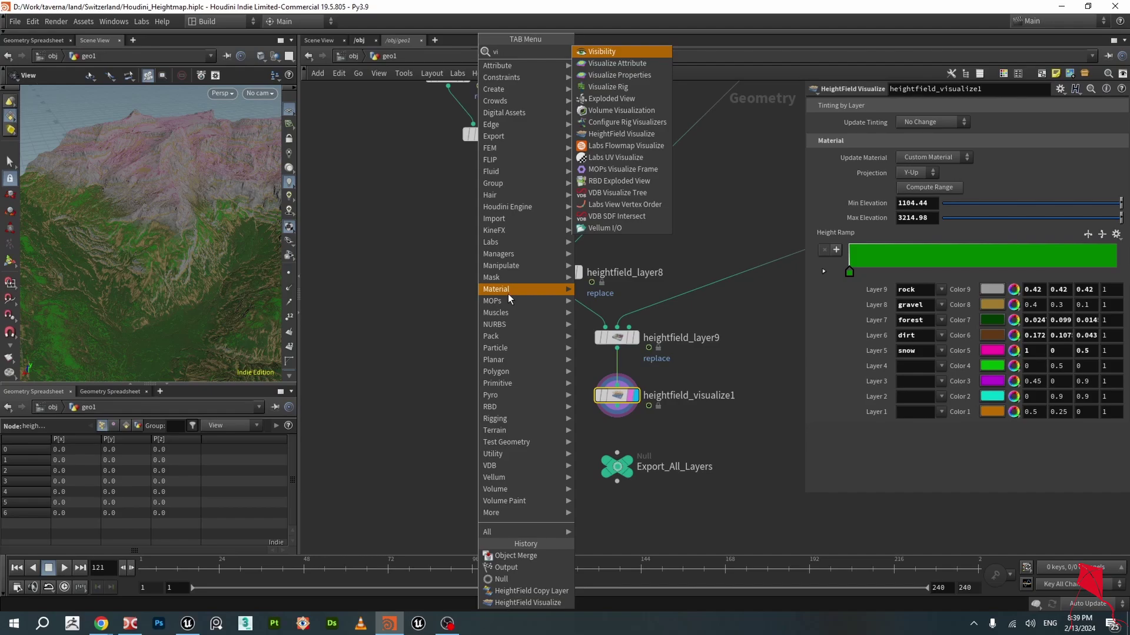
type("sua")
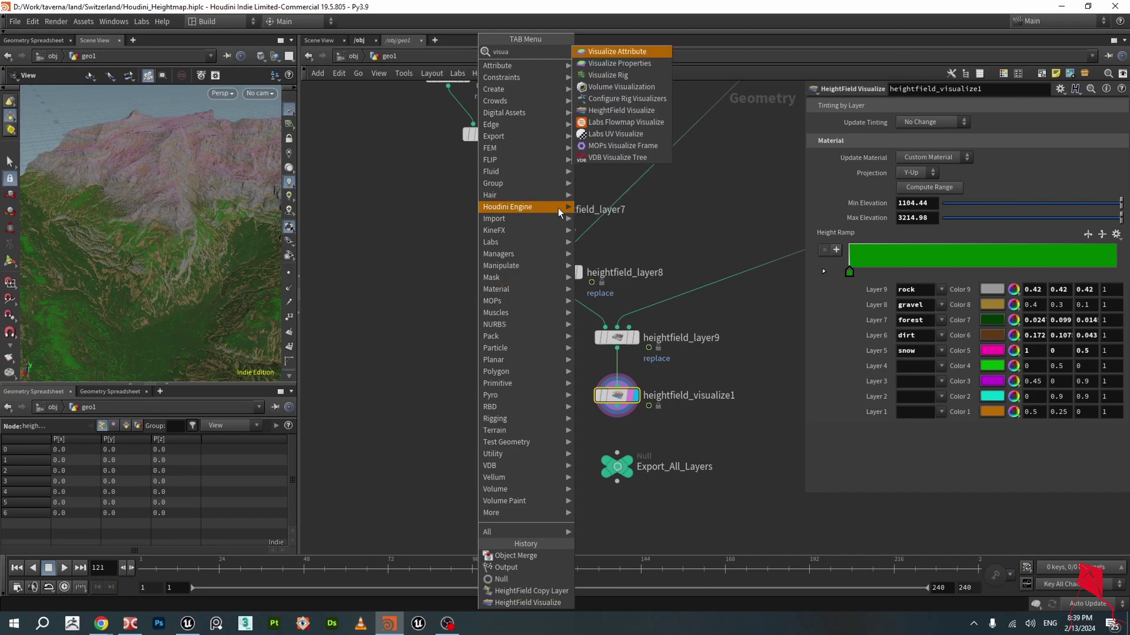
left_click(617, 112)
left_click(467, 403)
scroll(567, 404, "down", 2)
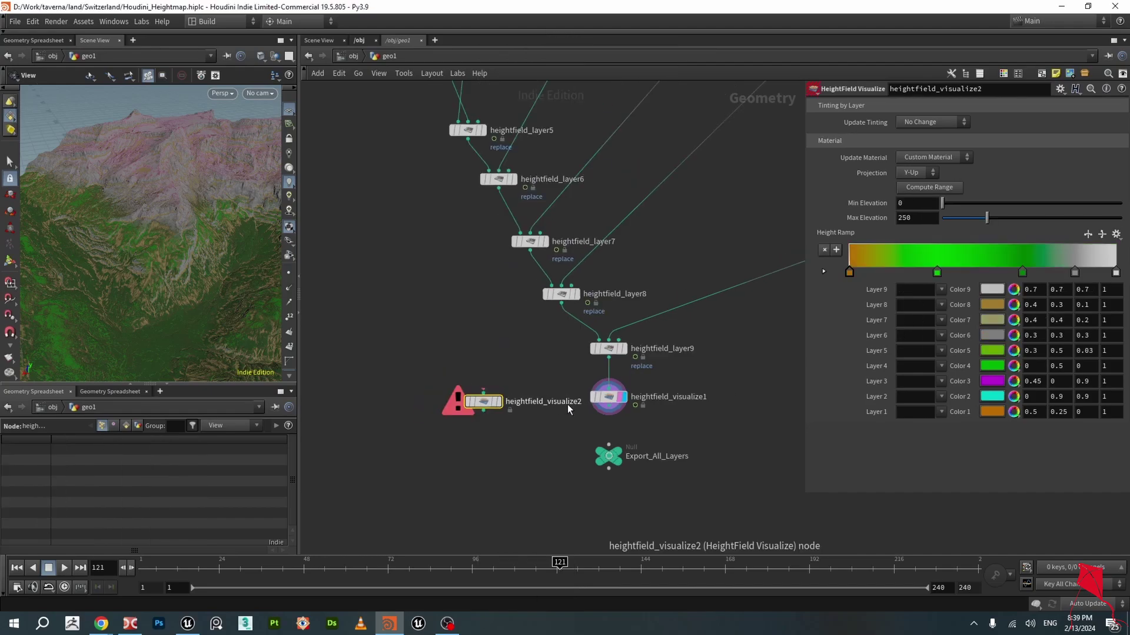
- Connect the output of heightfield_layer9 to the input of heightfield_visualize2
left_click_drag(499, 402, 494, 420)
left_click_drag(600, 366, 496, 425)
scroll(494, 425, "up", 2)
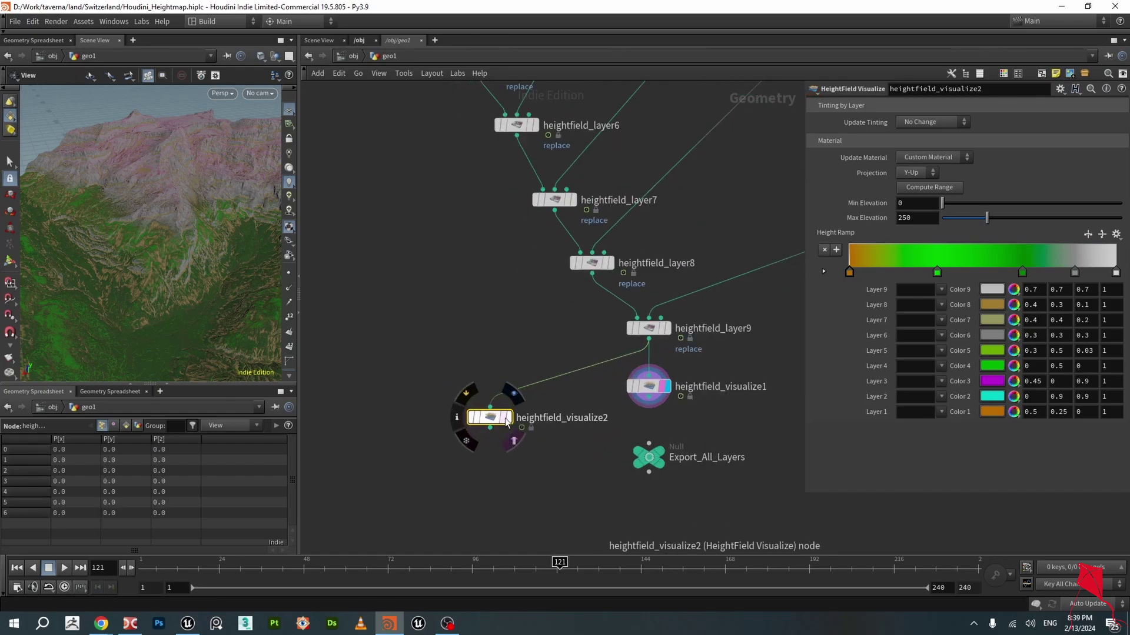
- Display heightfield_visualize2 and compute its elevation range from the terrain
left_click(506, 419)
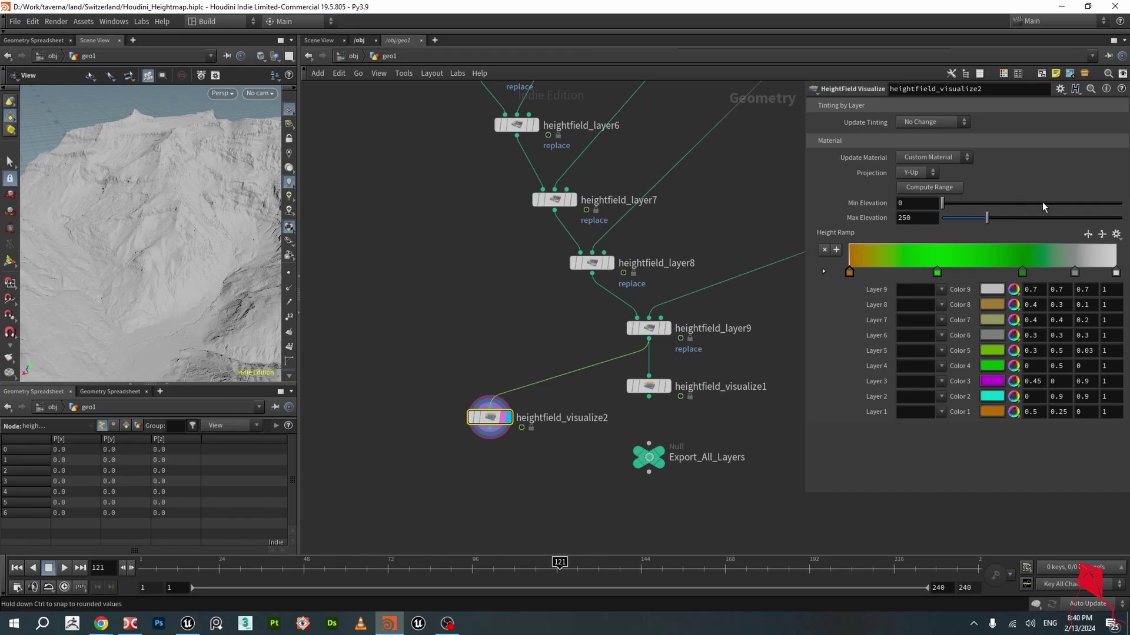
left_click(948, 190)
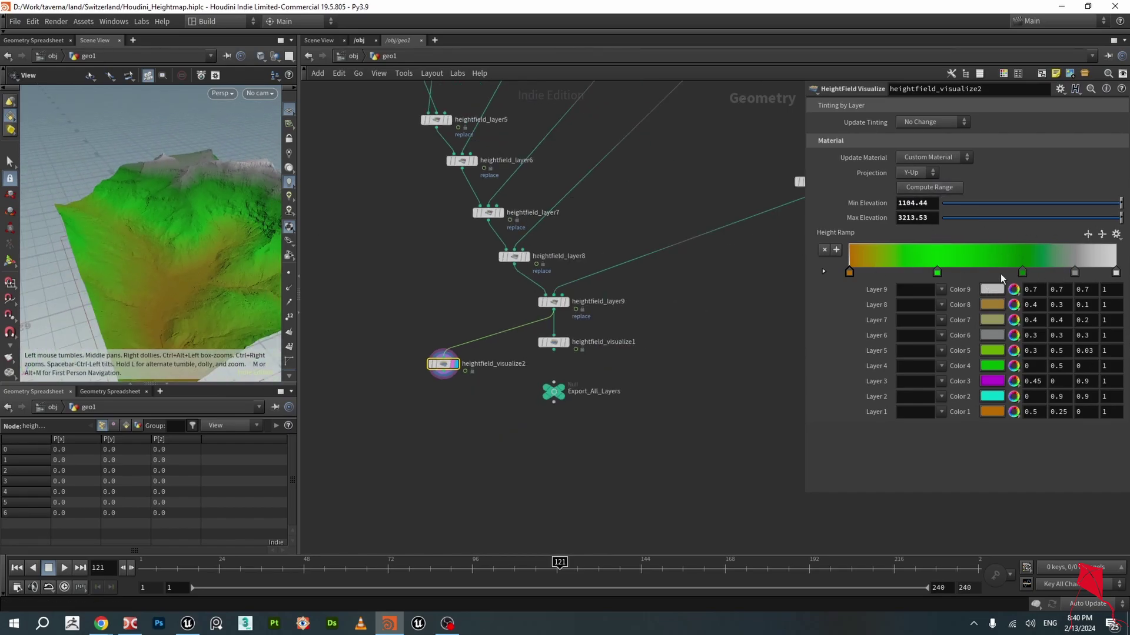
left_click_drag(187, 222, 196, 255)
left_click_drag(448, 366, 429, 368)
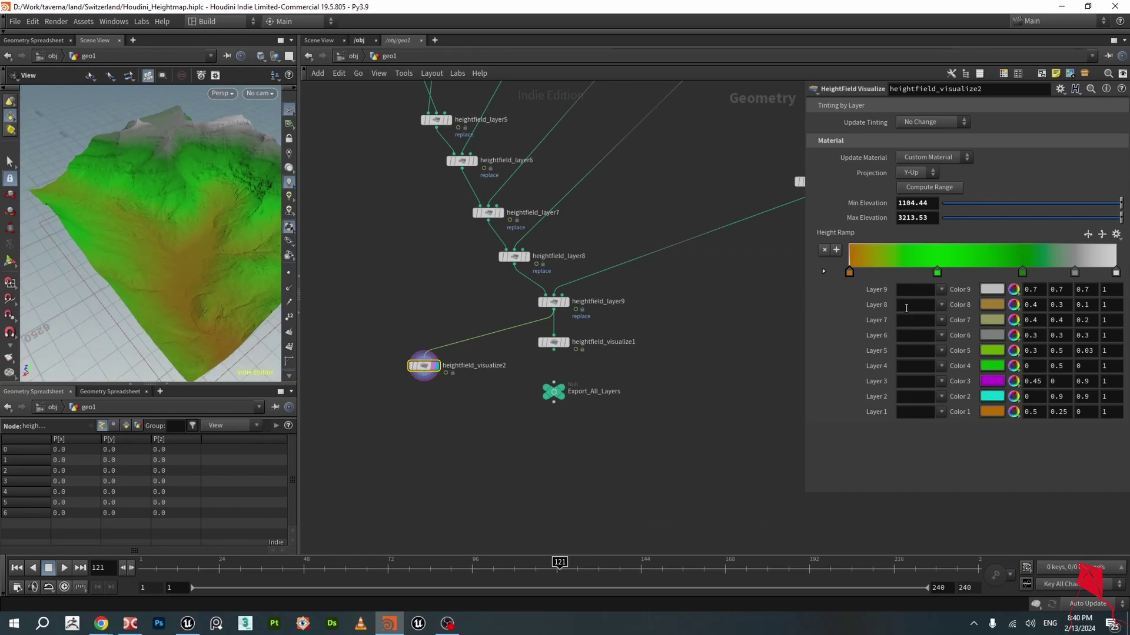
- Assign the snow layer to Layer 9 of heightfield_visualize2 and view its color on the terrain
left_click(913, 291)
type("snow")
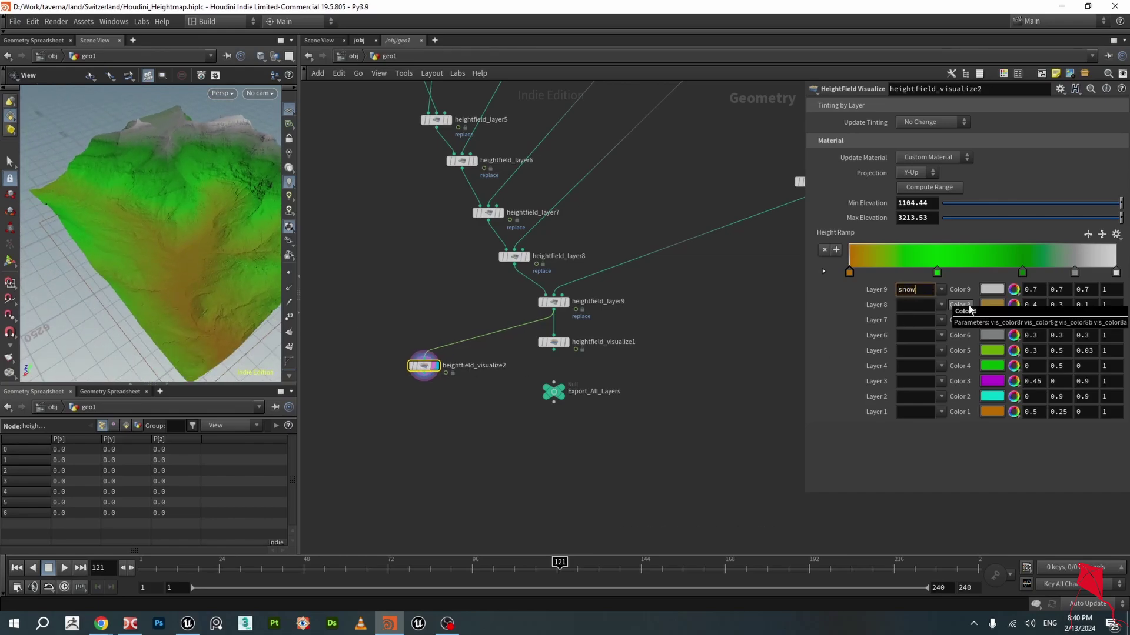
key("Return")
scroll(184, 182, "up", 3)
left_click_drag(184, 171, 187, 152)
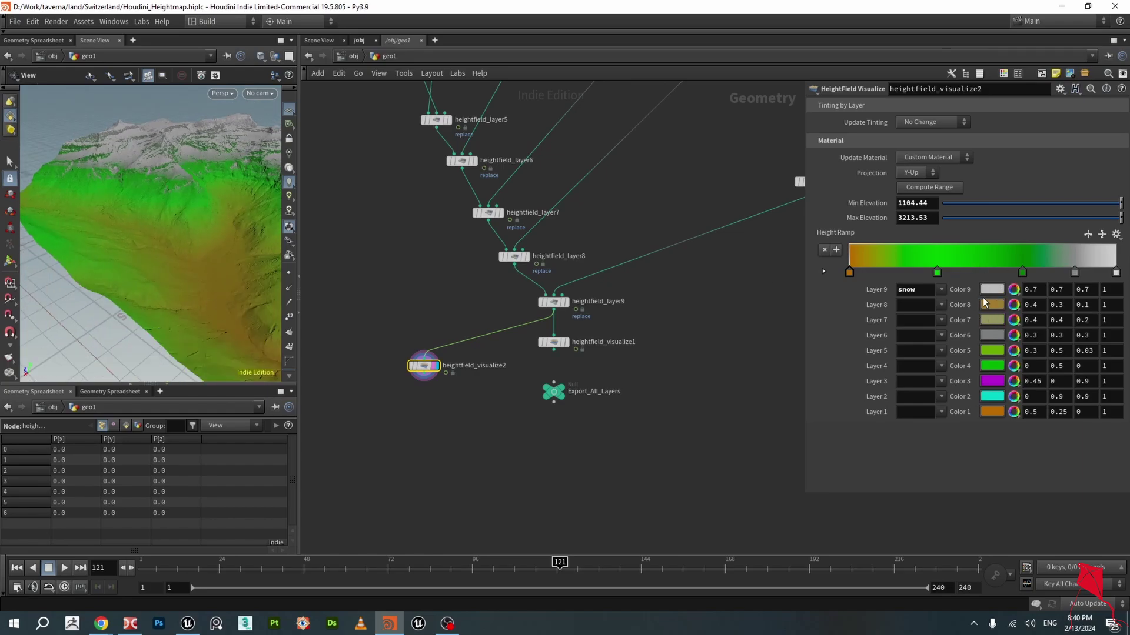
left_click_drag(221, 277, 173, 286)
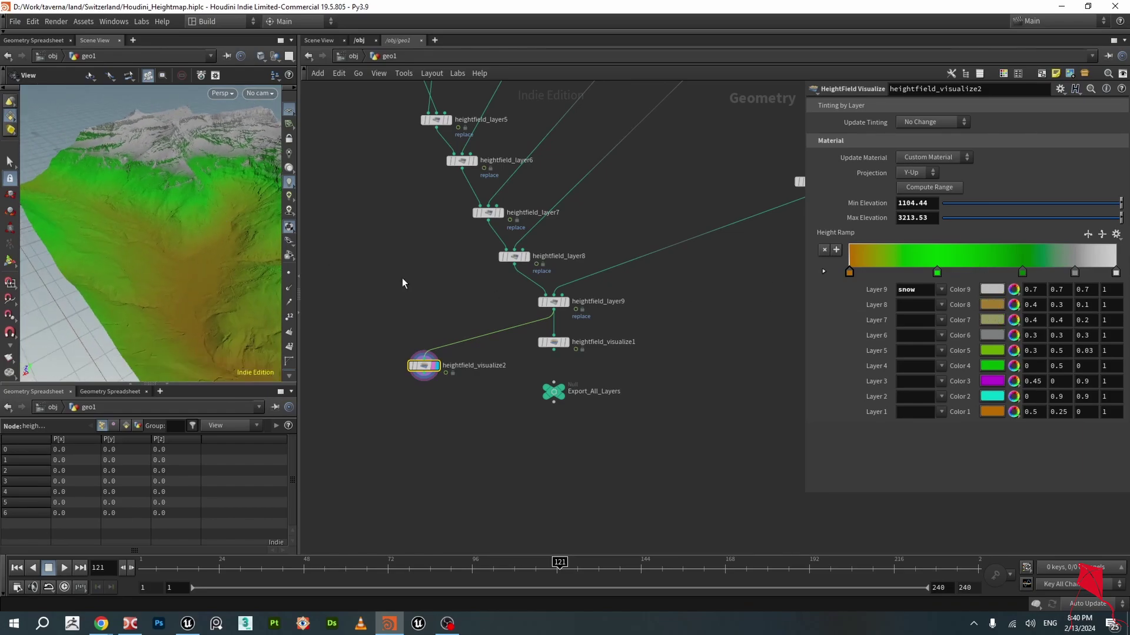
- Assign the gravel layer to Layer 8 of heightfield_visualize2 and view its color on the terrain
left_click(916, 310)
key("Return")
scroll(152, 216, "up", 5)
scroll(175, 222, "down", 4)
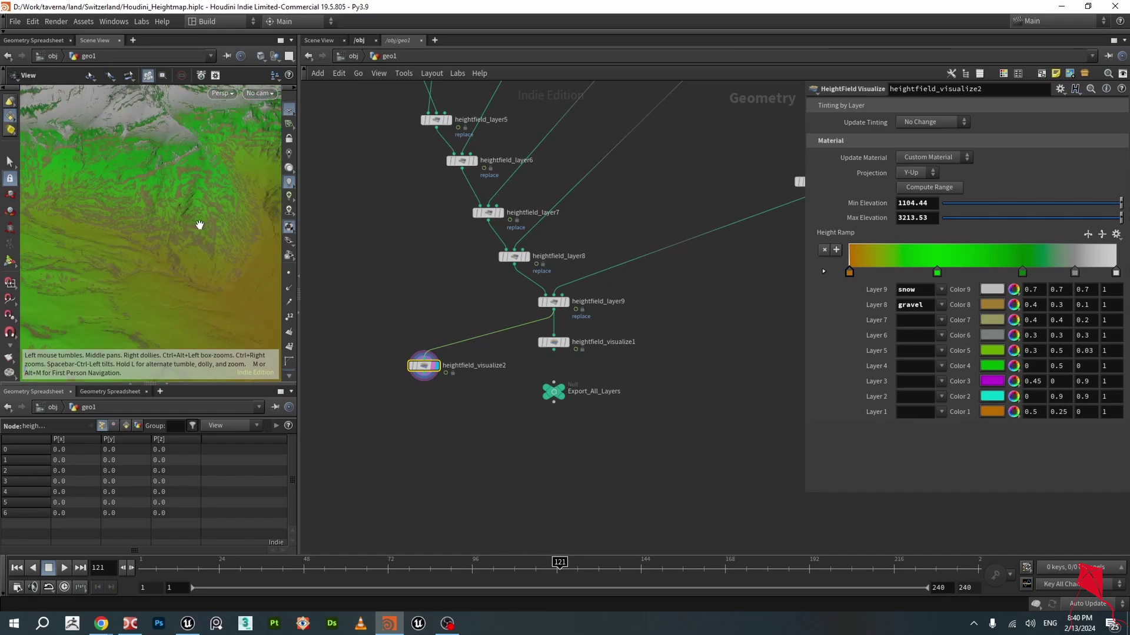
- Display heightfield_layer5 and inspect its Replace mode settings for the rock layer
scroll(456, 370, "down", 4)
middle_click_drag(441, 337, 446, 393)
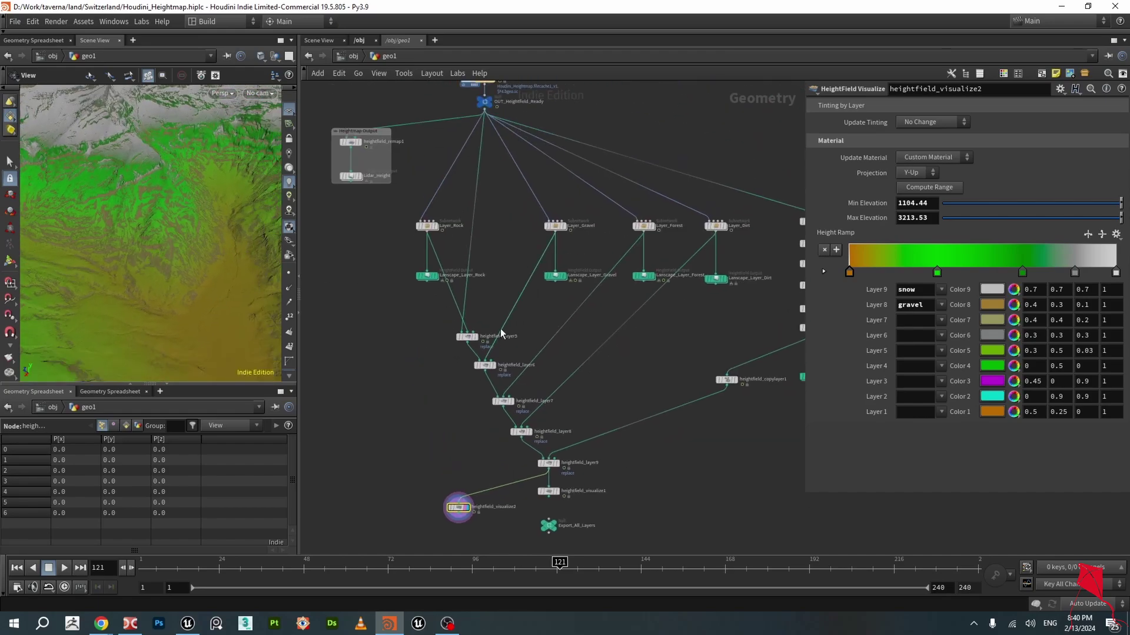
scroll(498, 333, "up", 2)
middle_click_drag(499, 299, 514, 349)
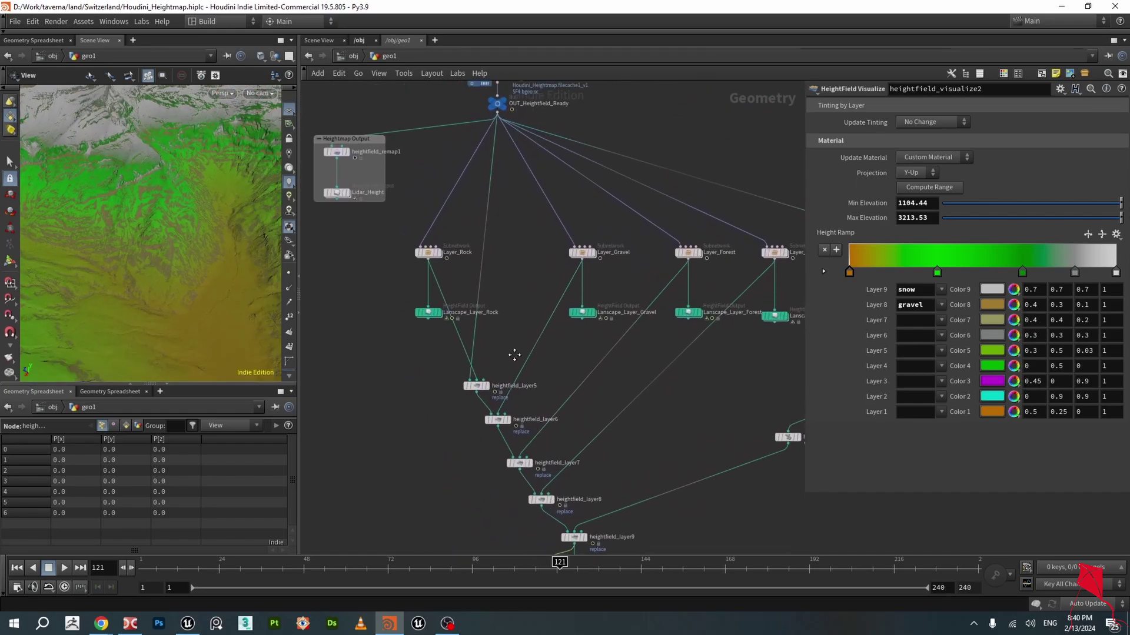
scroll(506, 371, "up", 4)
left_click(472, 401)
left_click(462, 401)
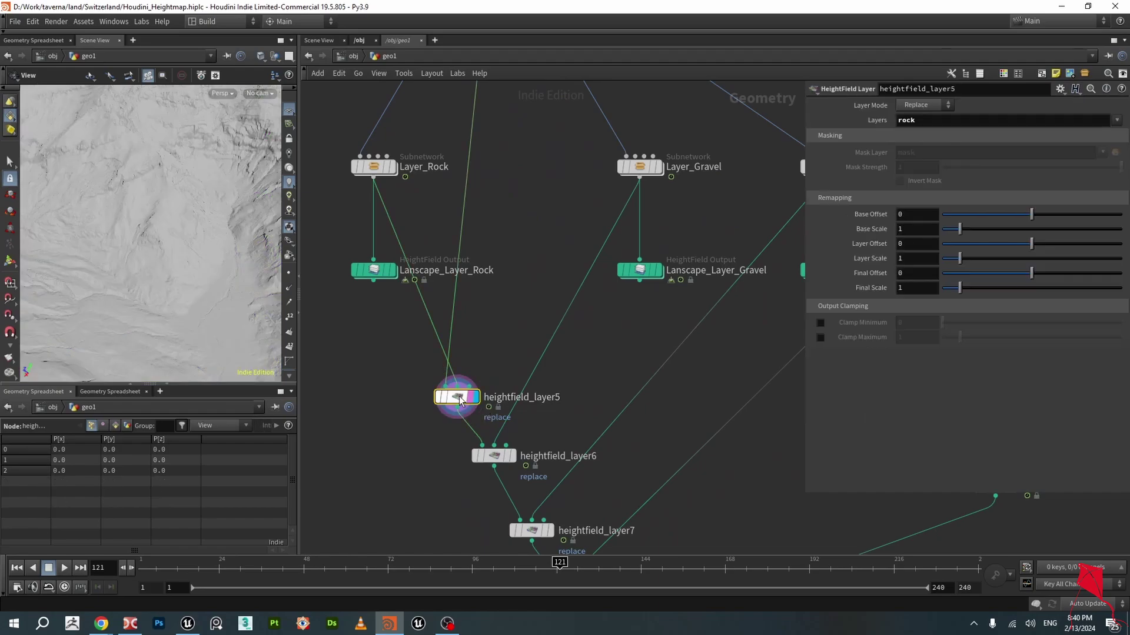
- Display heightfield_layer6 and inspect its Replace mode settings and inputs for the gravel layer
scroll(579, 296, "down", 4)
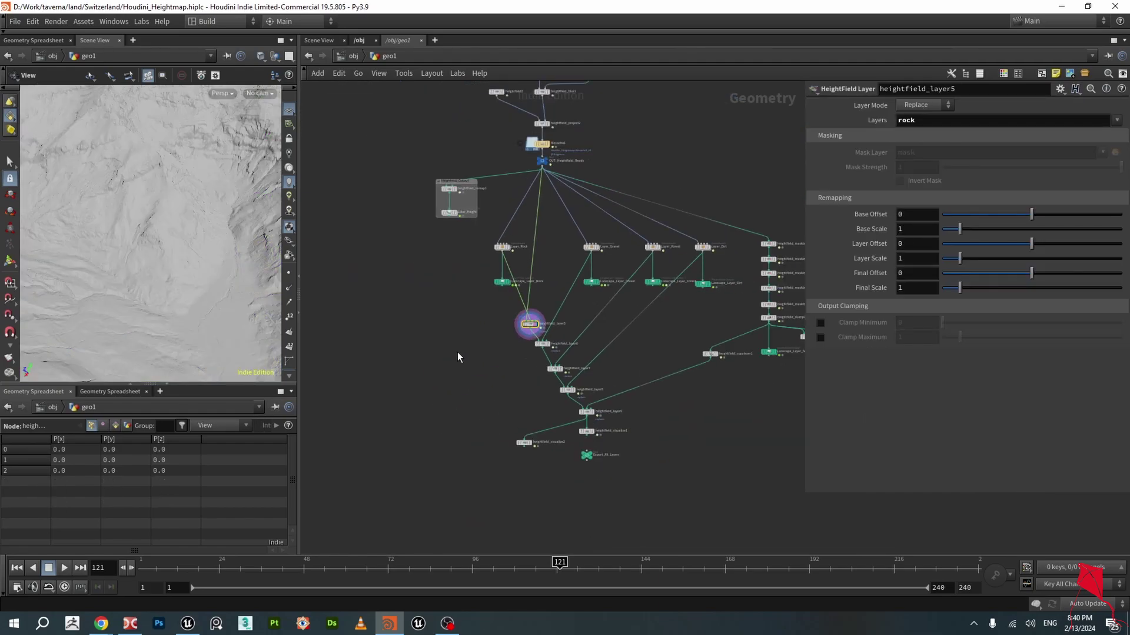
middle_click_drag(517, 289, 496, 335)
scroll(497, 334, "up", 3)
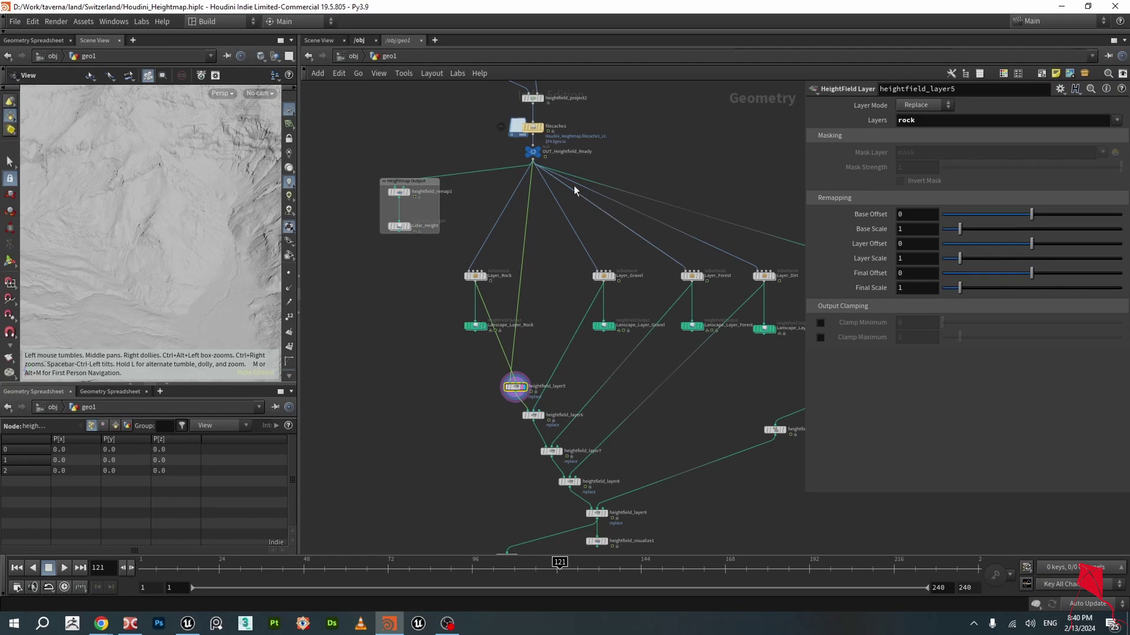
middle_click_drag(547, 490, 524, 431)
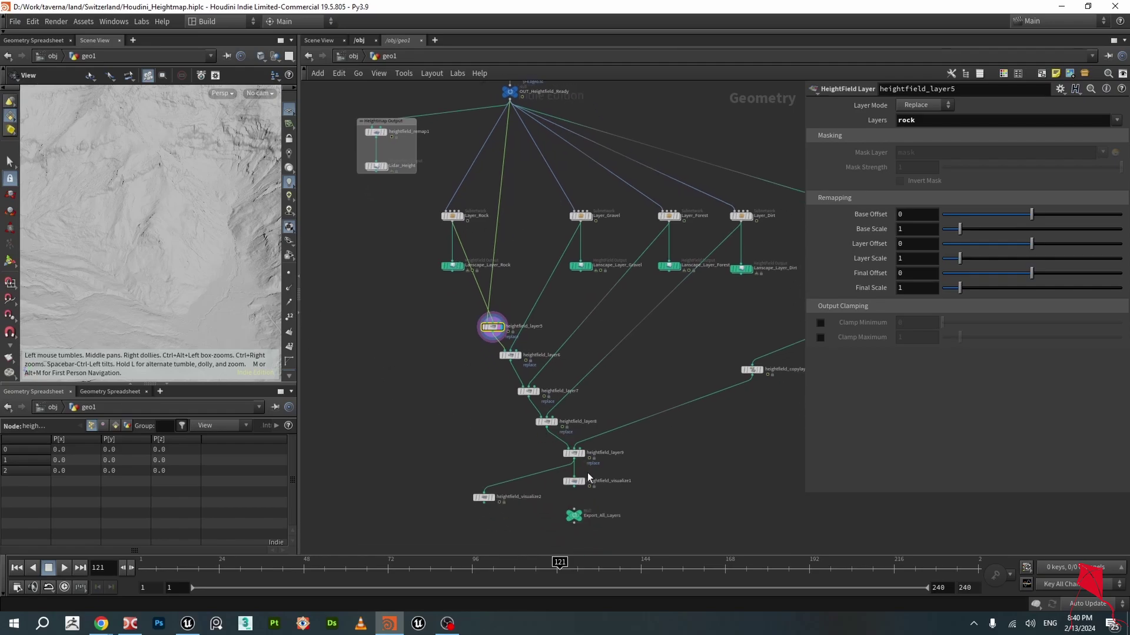
scroll(588, 472, "up", 3)
left_click(488, 303)
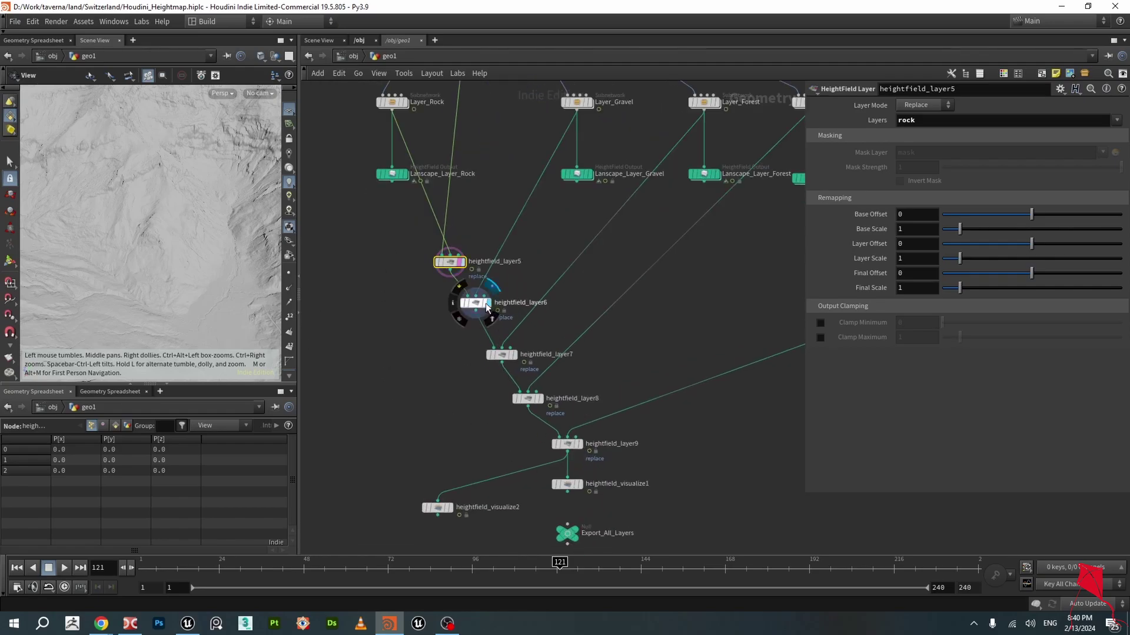
left_click(479, 305)
middle_click_drag(576, 260, 563, 366)
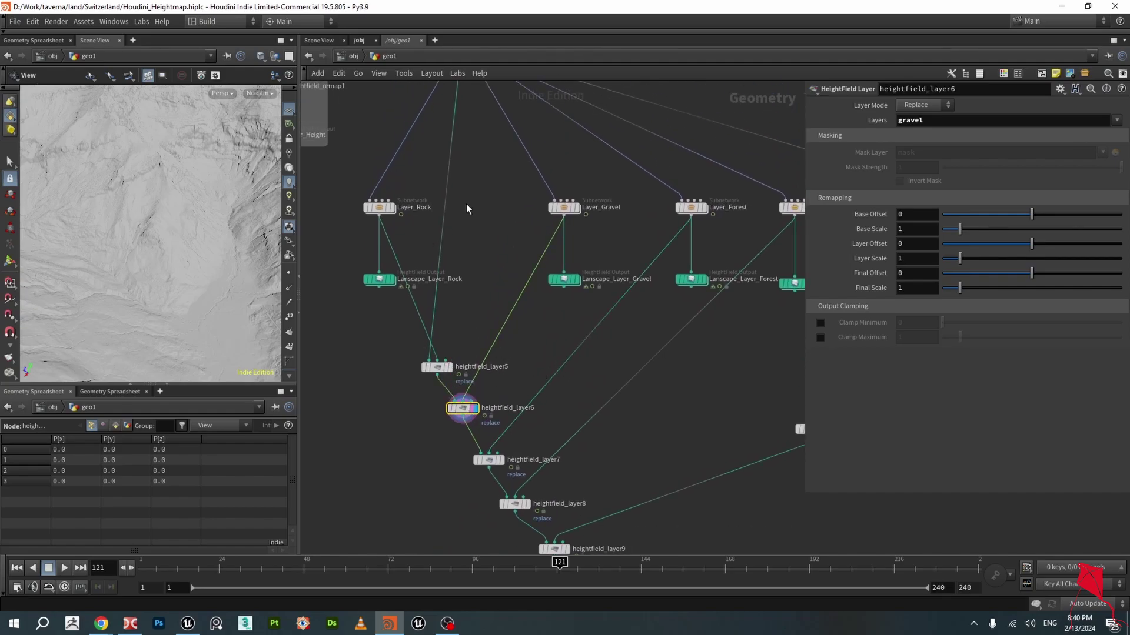
middle_click_drag(466, 206, 466, 274)
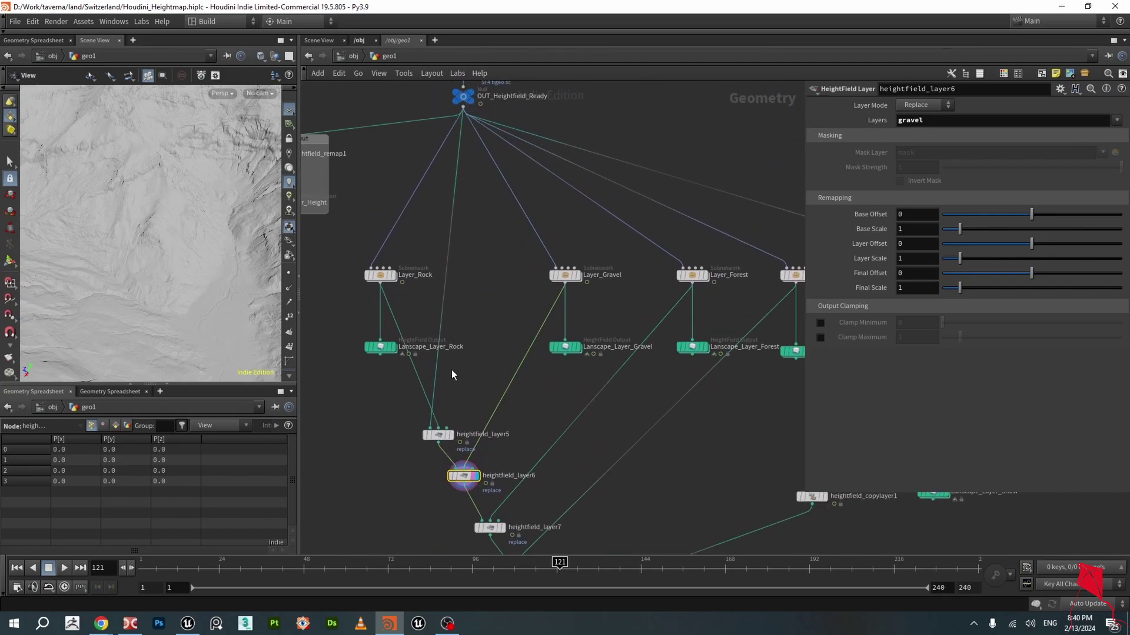
- Display heightfield_layer5 again, then heightfield_layer6, to compare how rock and gravel are chained onto the terrain
left_click(450, 435)
left_click(440, 436)
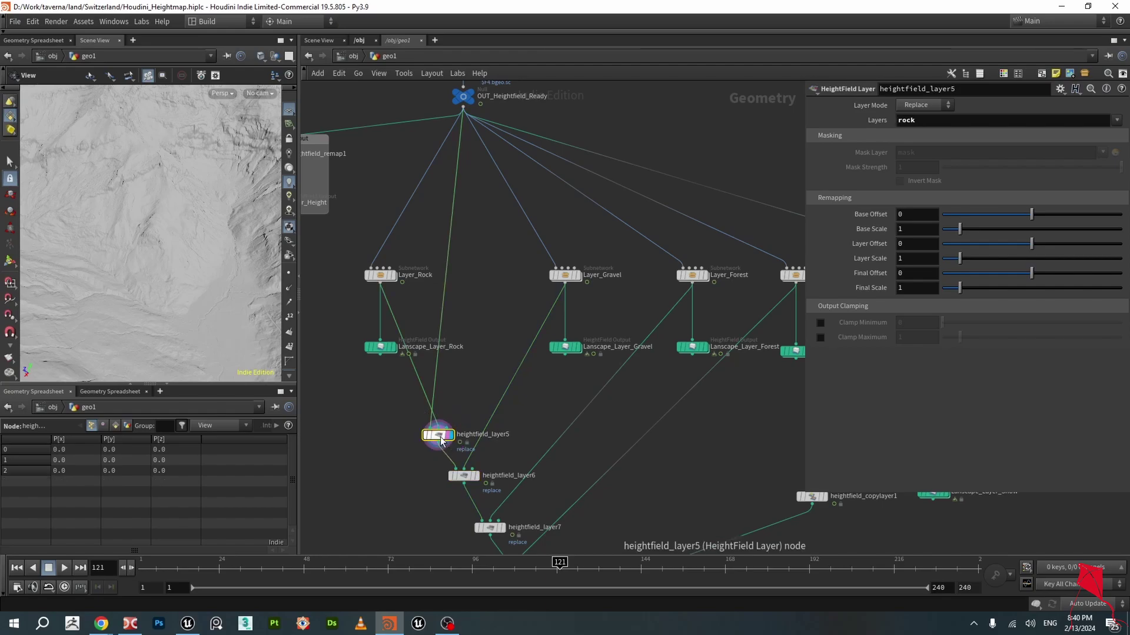
middle_click_drag(549, 391, 565, 296)
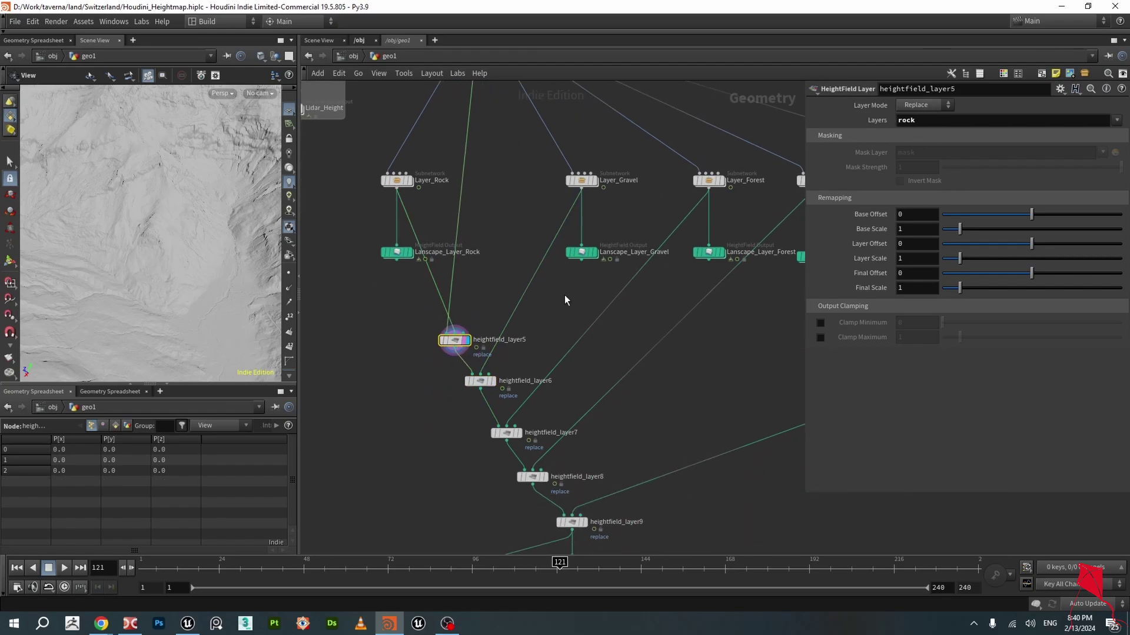
left_click(492, 382)
left_click(481, 381)
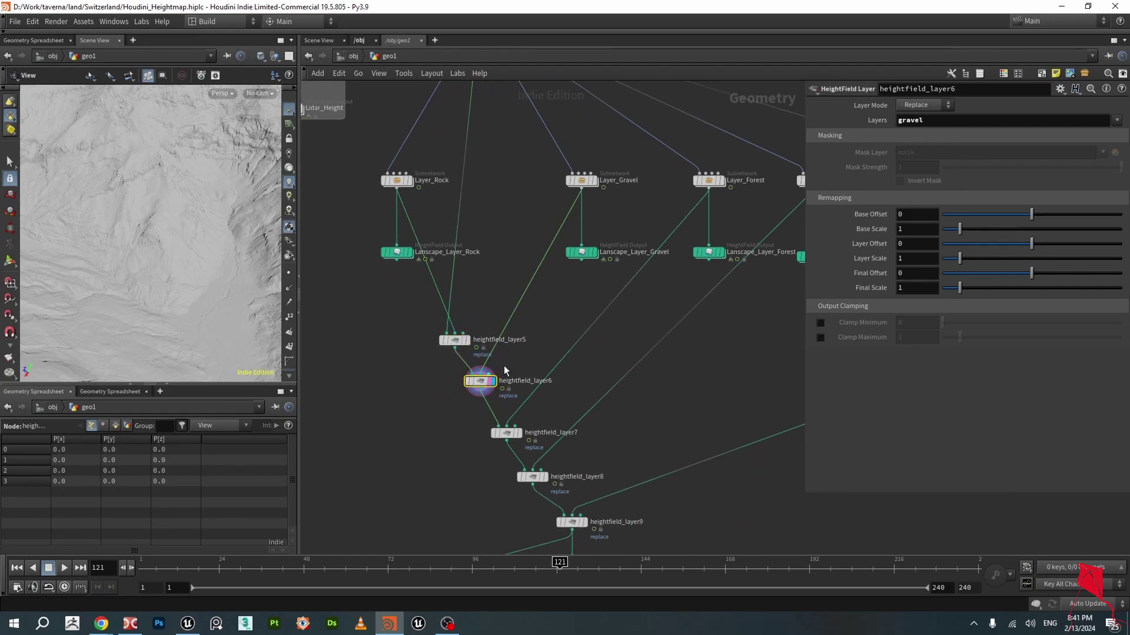
- Display heightfield_layer7 and trace its connection to the Layer_Forest subnetwork
middle_click_drag(625, 408, 624, 360)
scroll(527, 392, "up", 1)
left_click(516, 382)
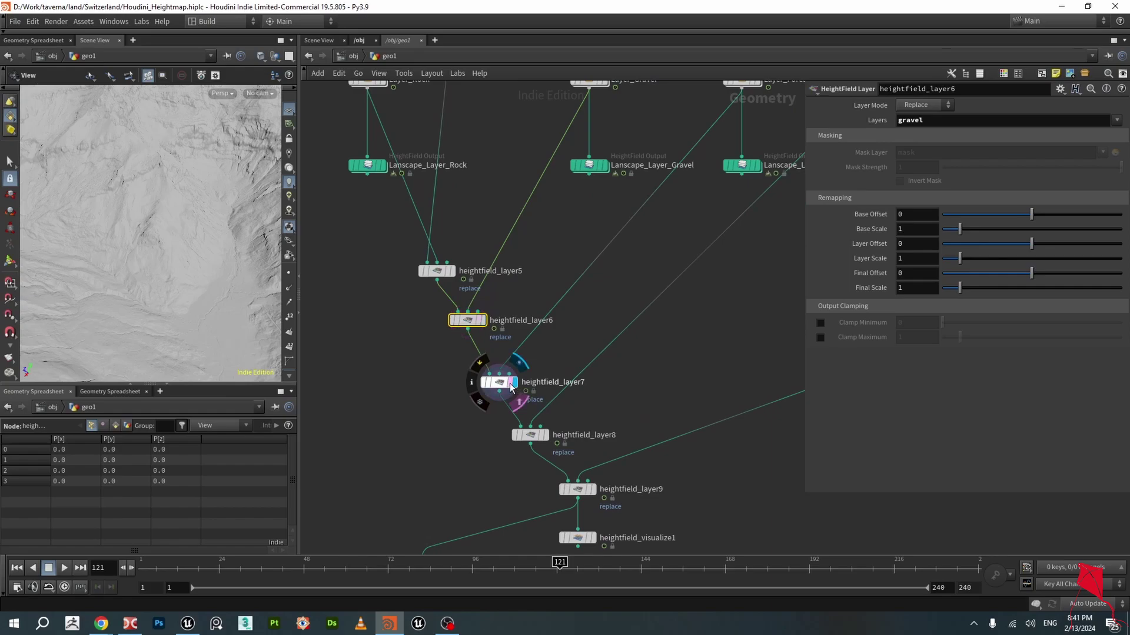
left_click(498, 382)
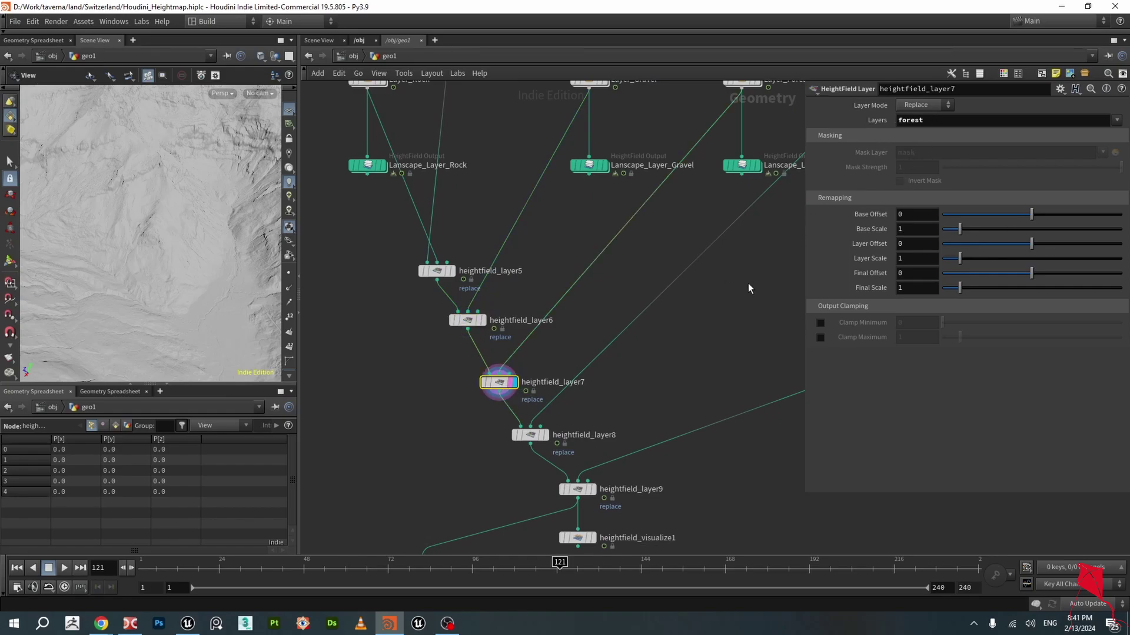
scroll(748, 284, "down", 1)
middle_click_drag(728, 299, 616, 374)
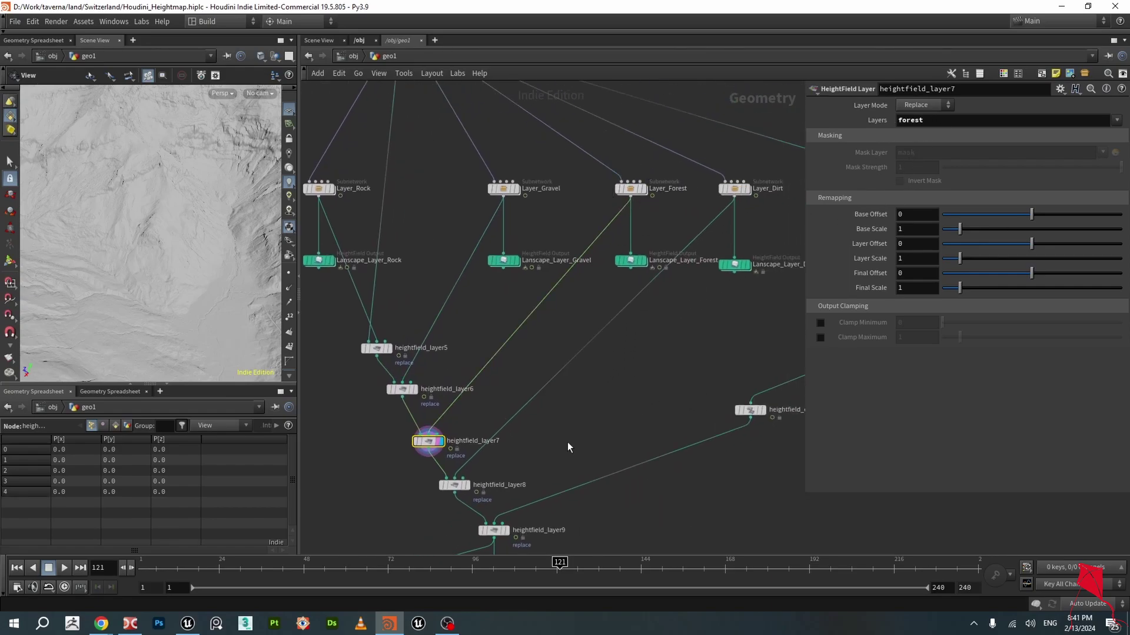
- Display heightfield_layer8 for the dirt layer and heightfield_layer9 for the snow layer, inspecting the settings of each
middle_click_drag(546, 463, 545, 396)
left_click(475, 410)
left_click(463, 408)
scroll(528, 426, "down", 2)
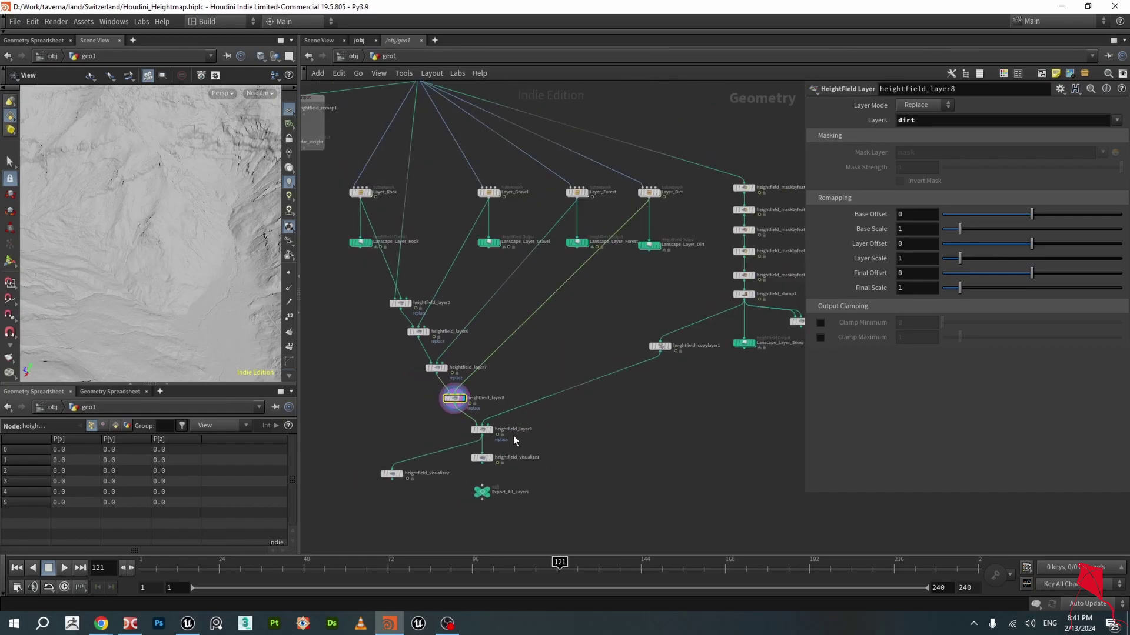
left_click(490, 430)
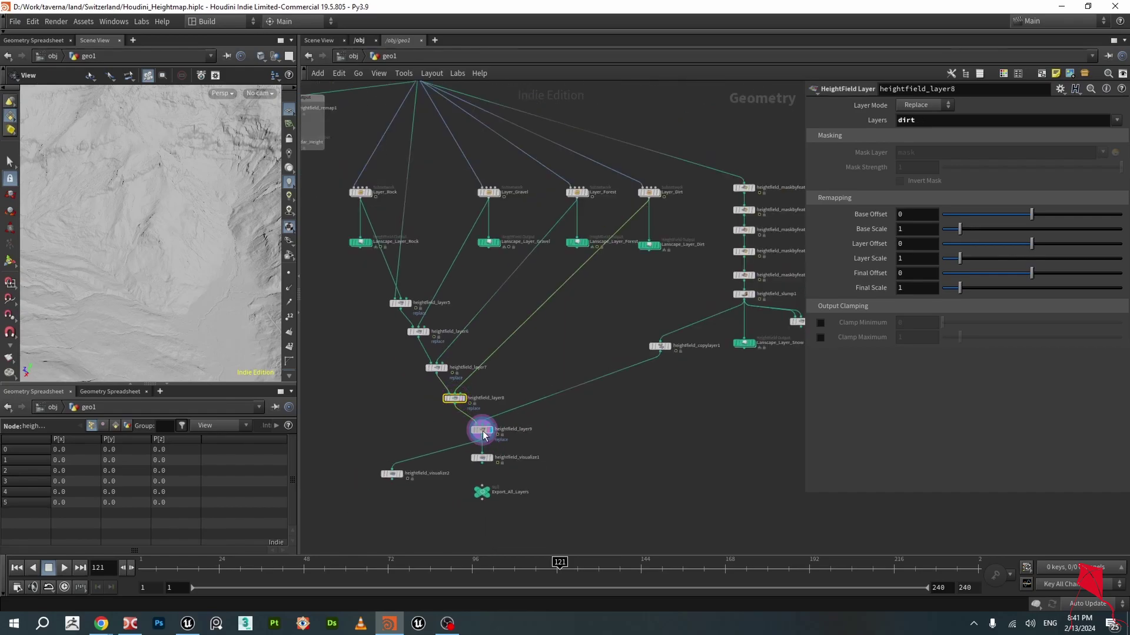
left_click(482, 434)
middle_click_drag(568, 461, 582, 419)
- Display heightfield_visualize1 to view all layer colors on the terrain, and save the scene file
scroll(497, 427, "up", 5)
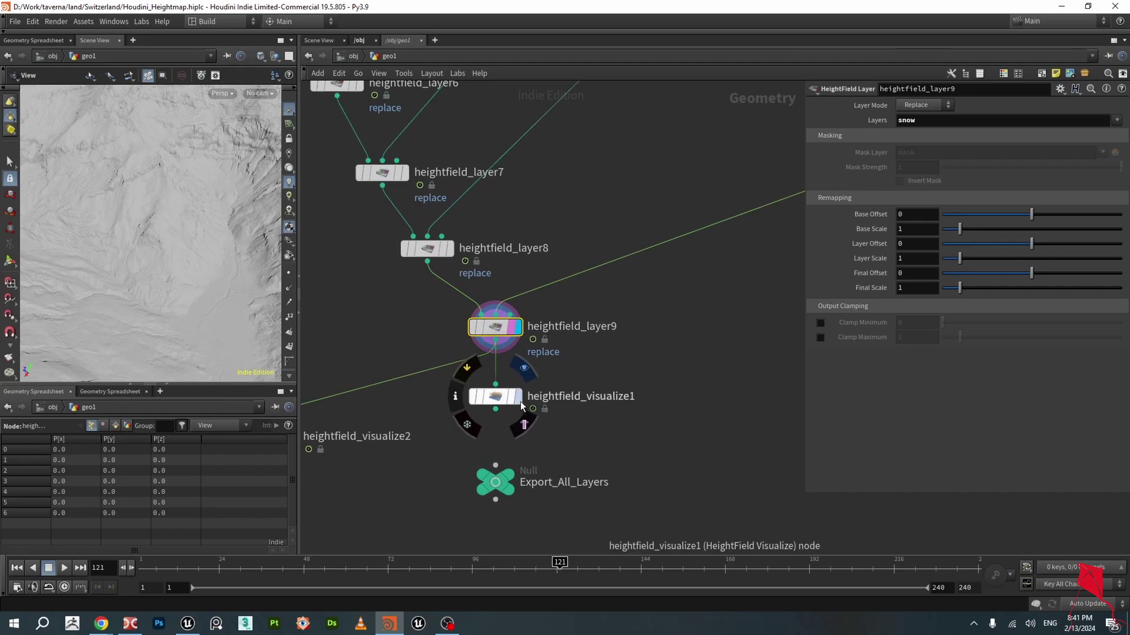
left_click(519, 399)
left_click(496, 401)
scroll(506, 407, "down", 3)
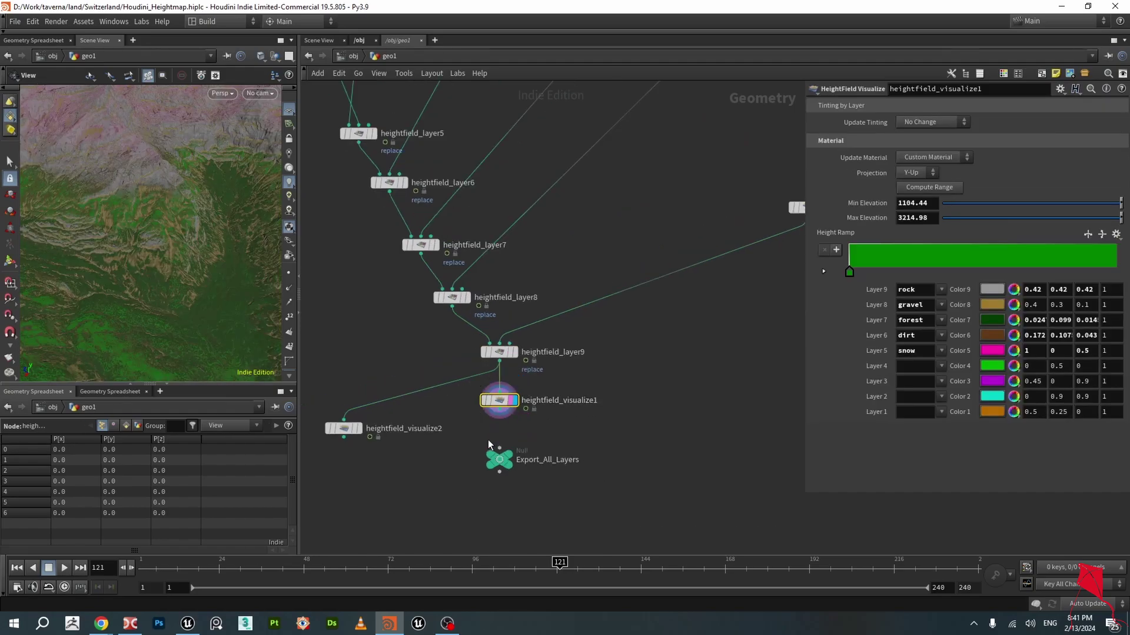
middle_click_drag(402, 473, 464, 457)
left_click_drag(185, 198, 230, 257)
scroll(182, 273, "down", 5)
scroll(187, 270, "up", 5)
key("ctrl+s")
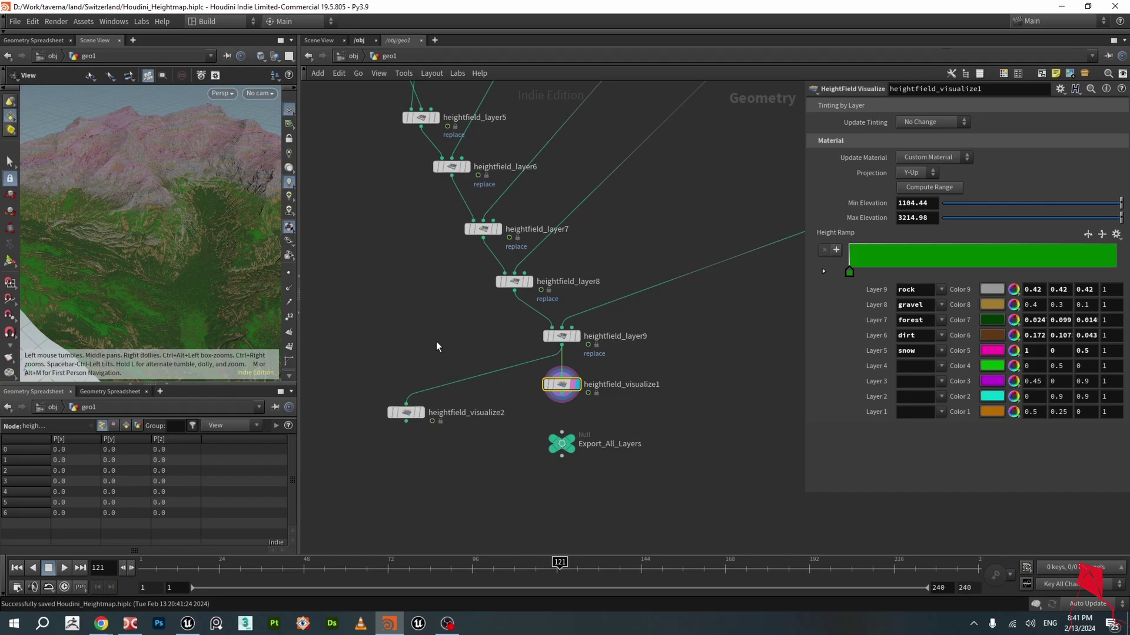
- Delete the heightfield_visualize2 node from the network
left_click_drag(385, 343, 469, 446)
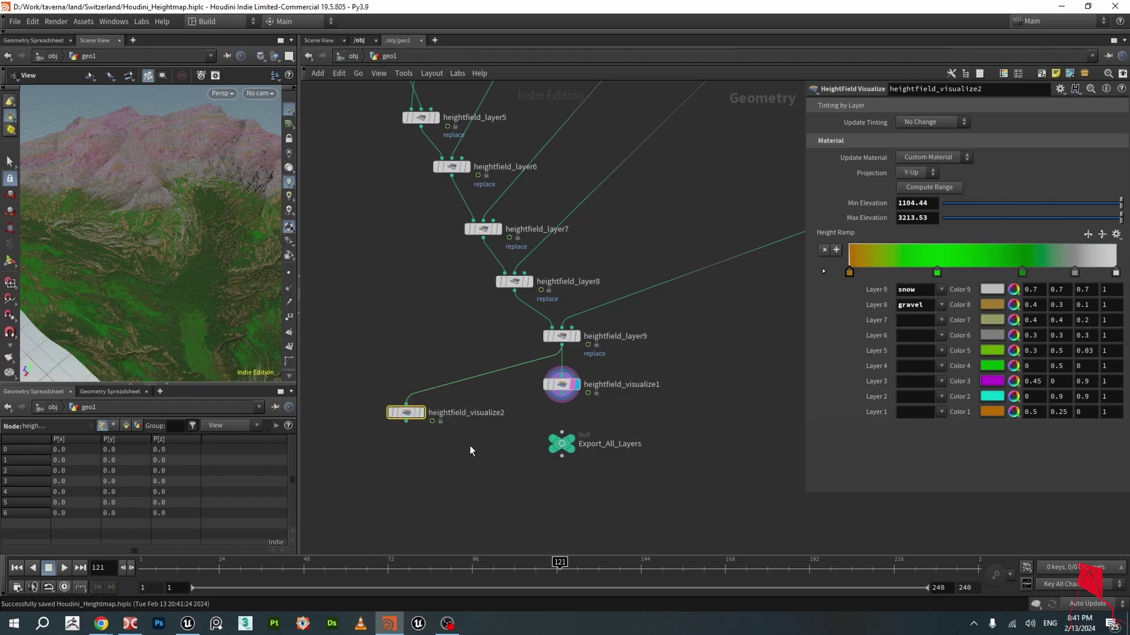
key("Delete")
scroll(427, 408, "down", 5)
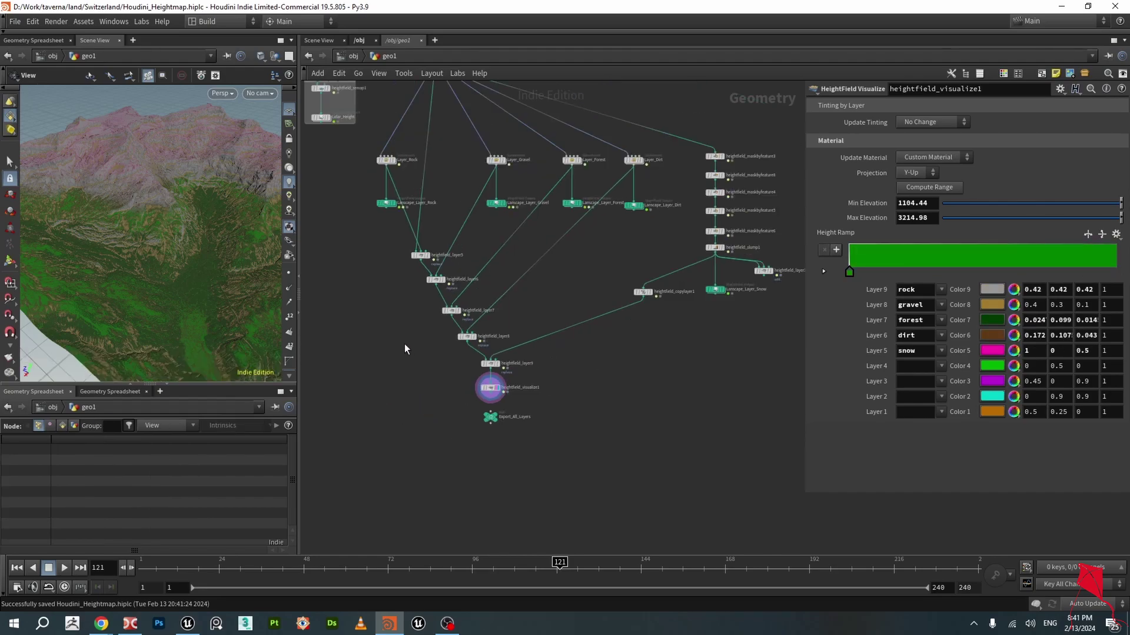
scroll(404, 343, "up", 6)
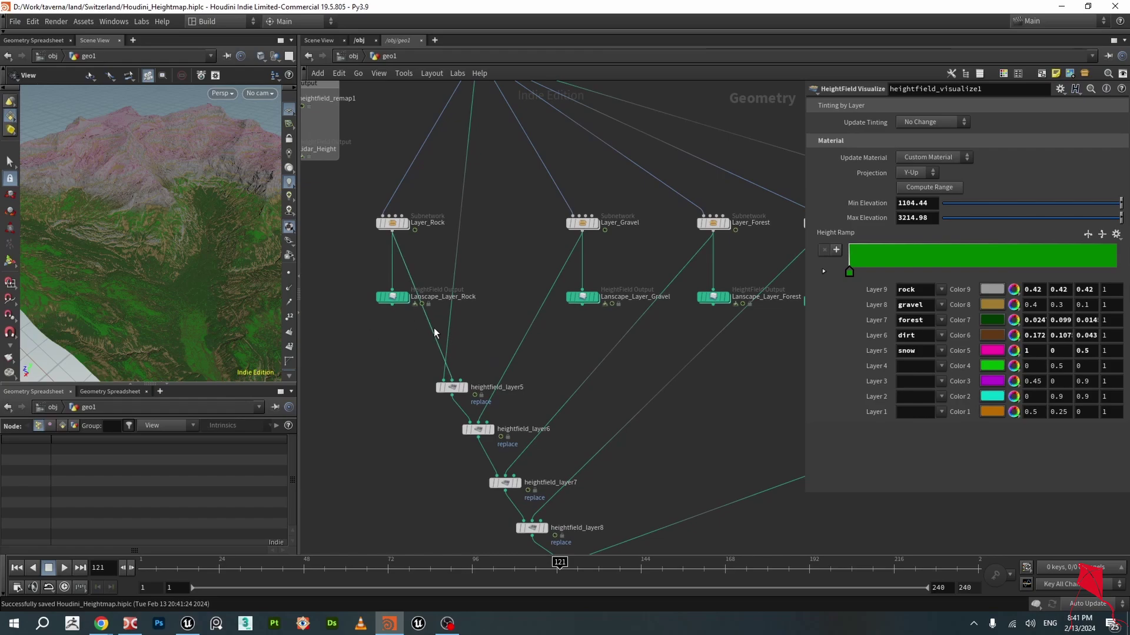
scroll(389, 353, "up", 2)
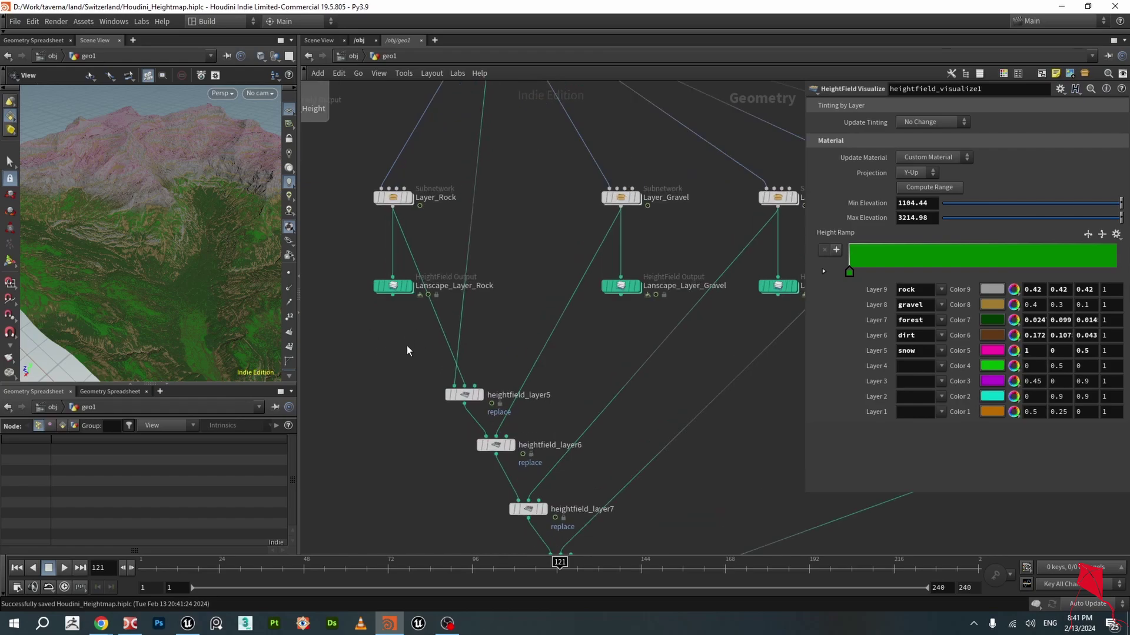
- Inspect the $HIP/$OS.png filename of the Lanscape_Layer_Rock output and compare its $OS variable with the node name
left_click(388, 286)
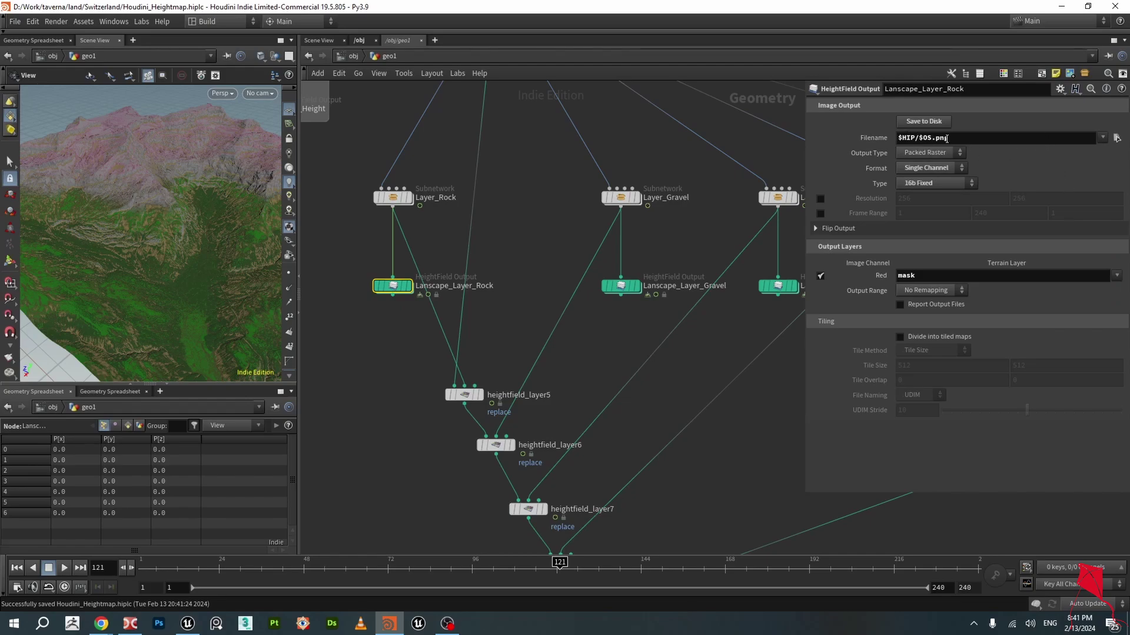
double_click(932, 137)
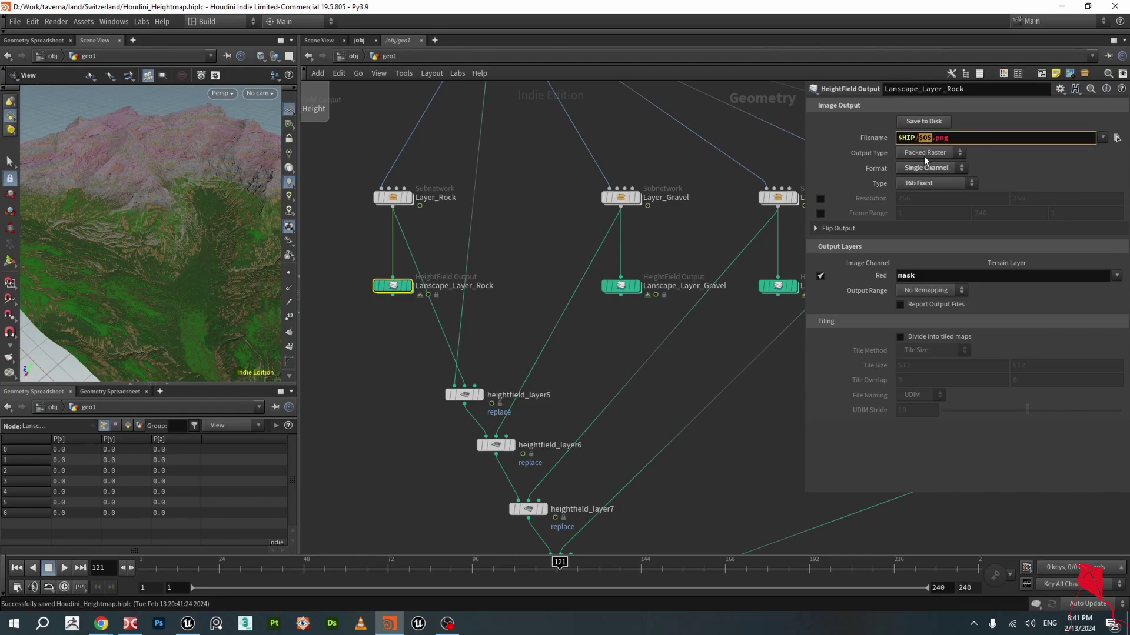
left_click(959, 140)
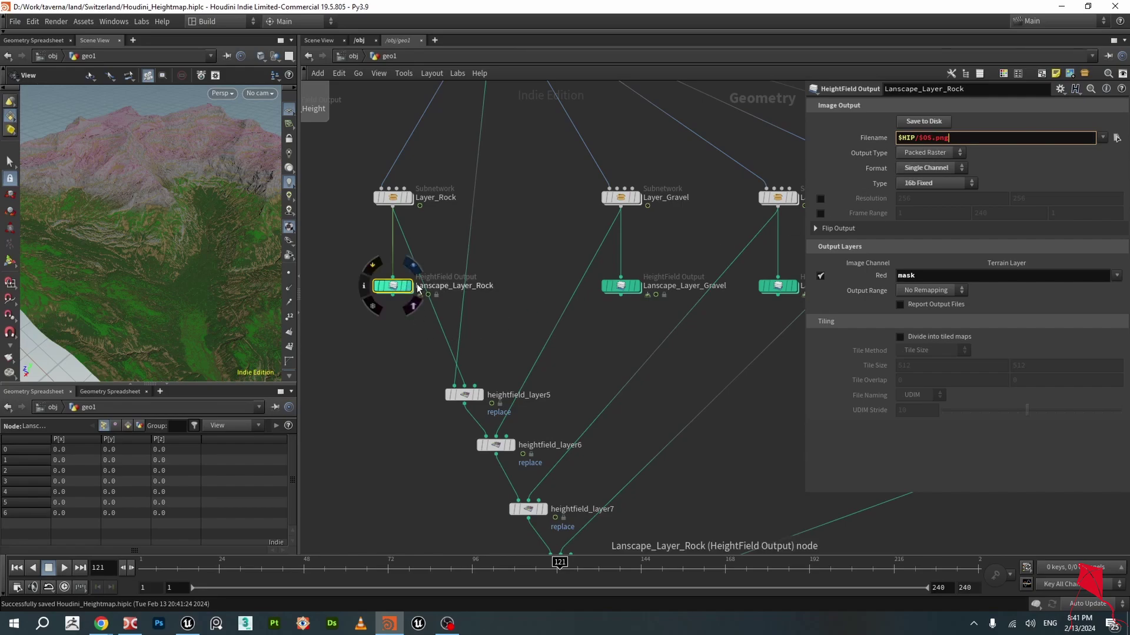
double_click(485, 286)
left_click_drag(513, 286, 386, 294)
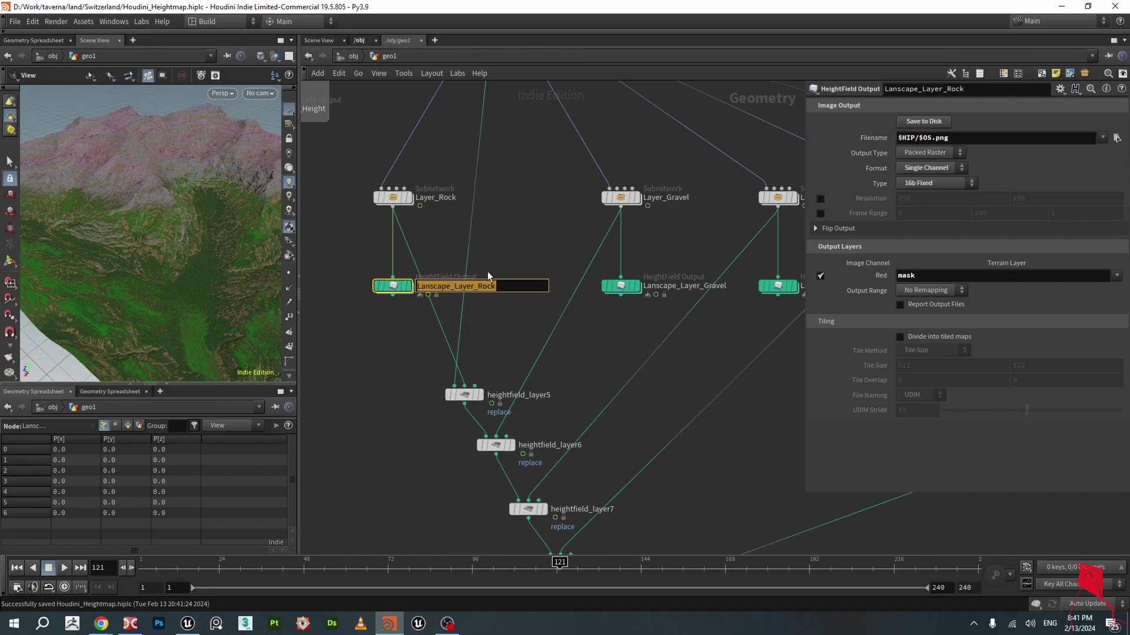
left_click(516, 250)
- Switch to Double Commander, mark the five Lanscape_Layer PNG files in the Switzerland folder, and return to Houdini
left_click(130, 624)
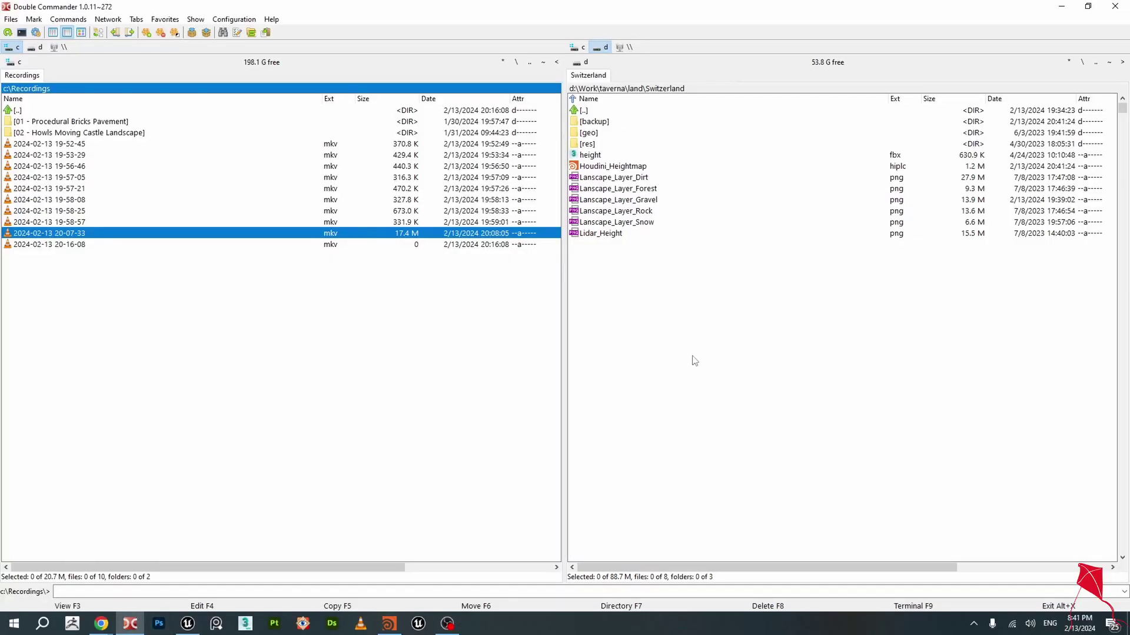
right_click_drag(631, 180, 636, 222)
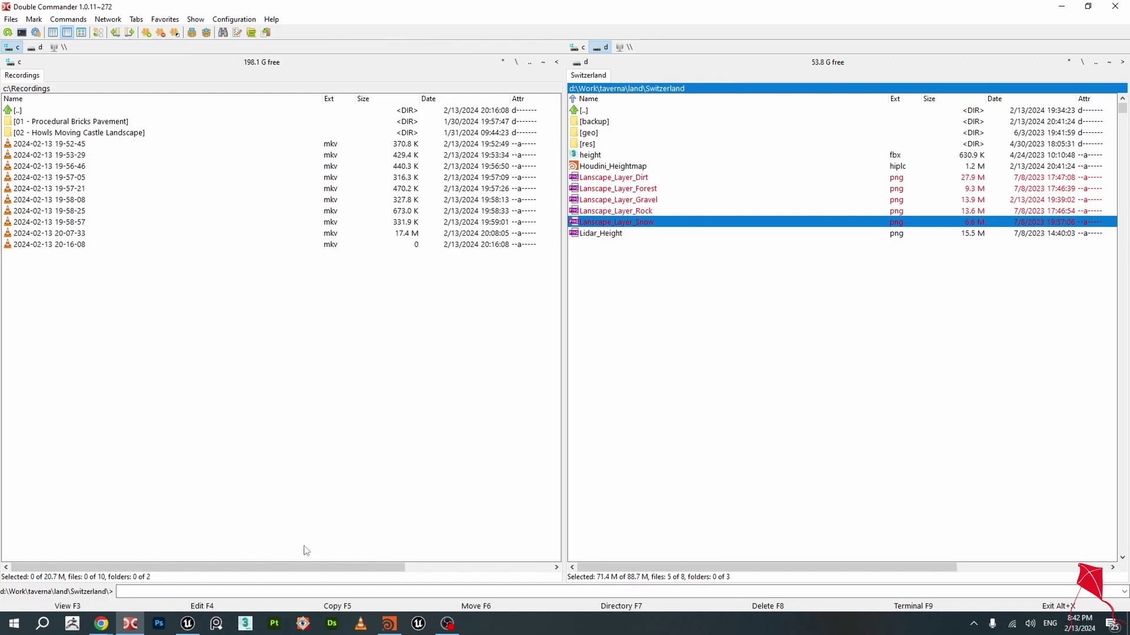
left_click(389, 624)
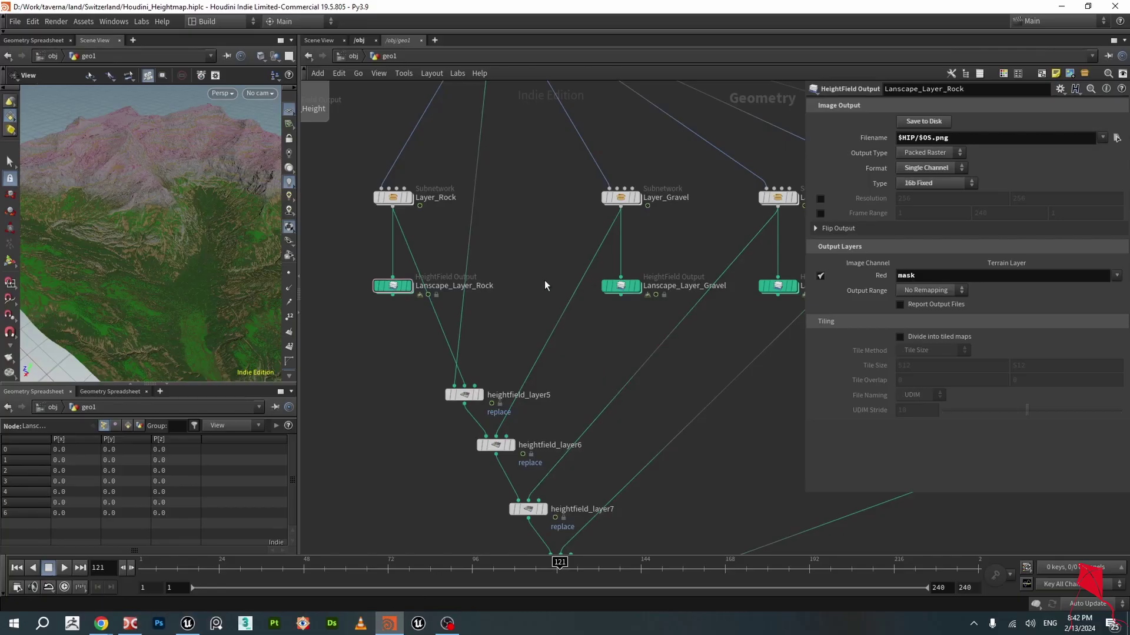
- Review the HeightField Output settings of Lanscape_Layer_Rock and Lanscape_Layer_Gravel
left_click(394, 289)
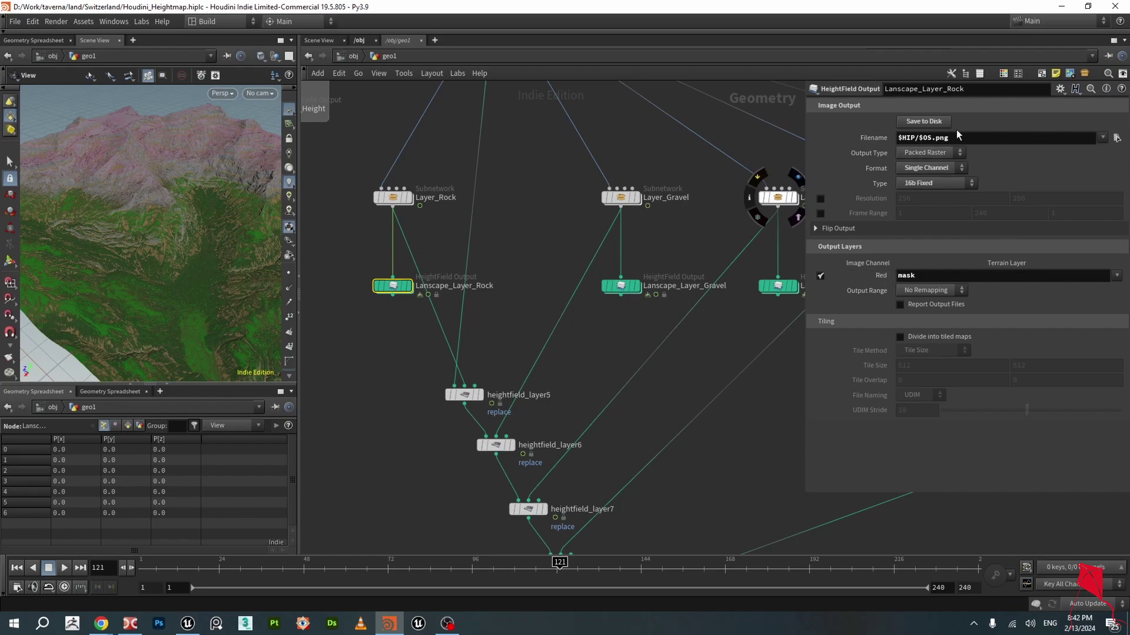
left_click(623, 287)
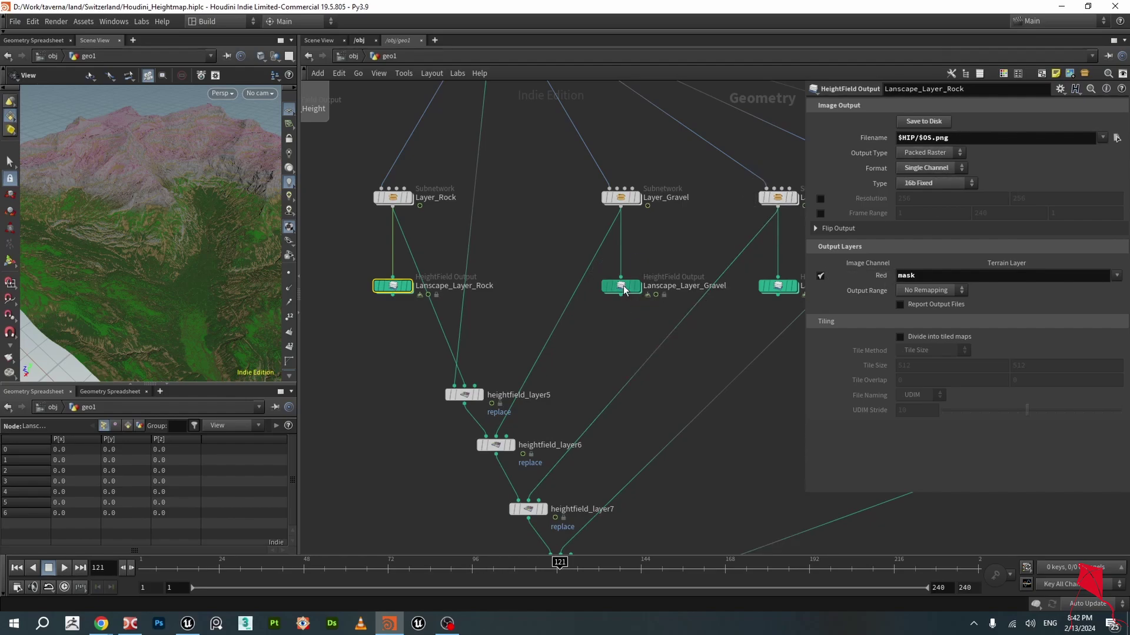
middle_click_drag(606, 326, 479, 307)
scroll(494, 308, "down", 1)
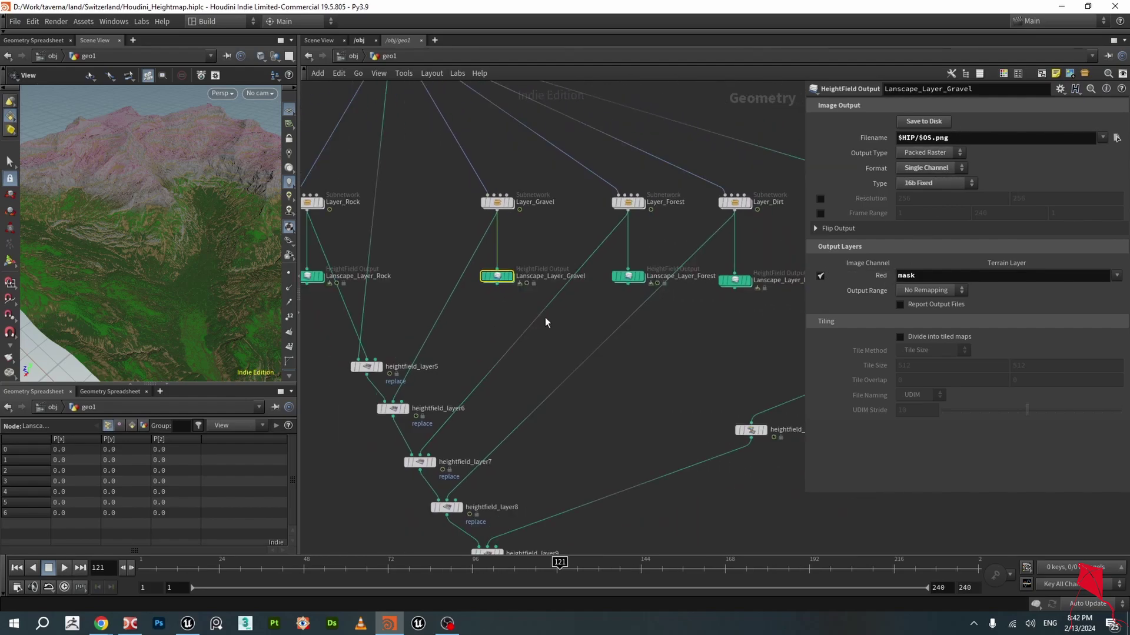
middle_click_drag(598, 299, 561, 302)
scroll(560, 302, "up", 1)
- Review the HeightField Output settings of the forest, dirt and snow layer export nodes
left_click(556, 274)
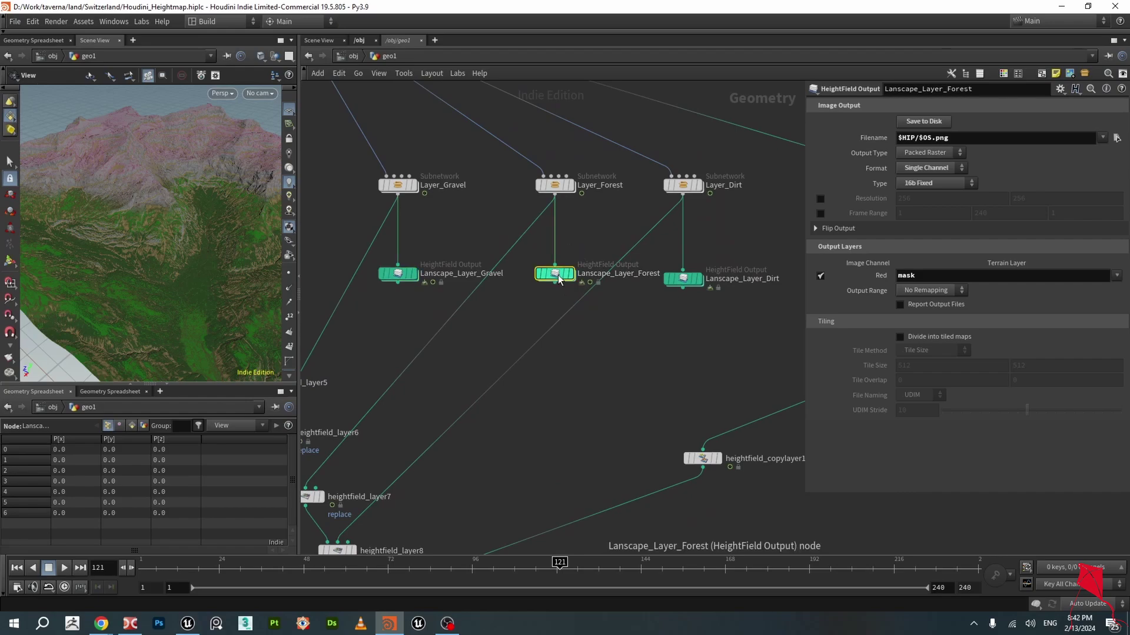
middle_click_drag(602, 364, 469, 359)
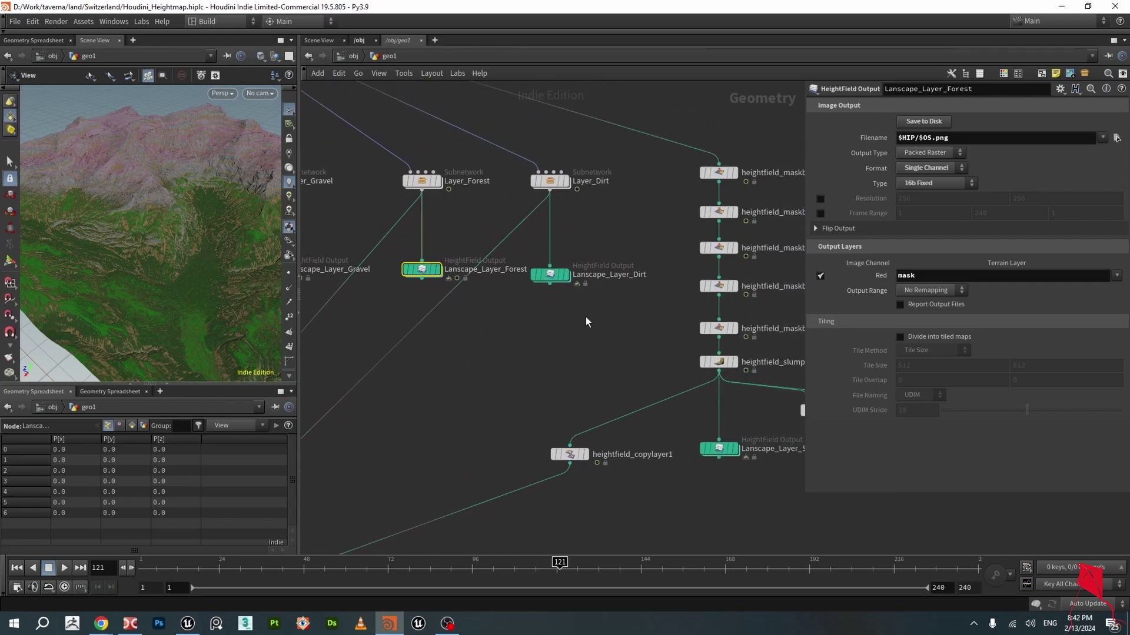
left_click(552, 275)
left_click(718, 448)
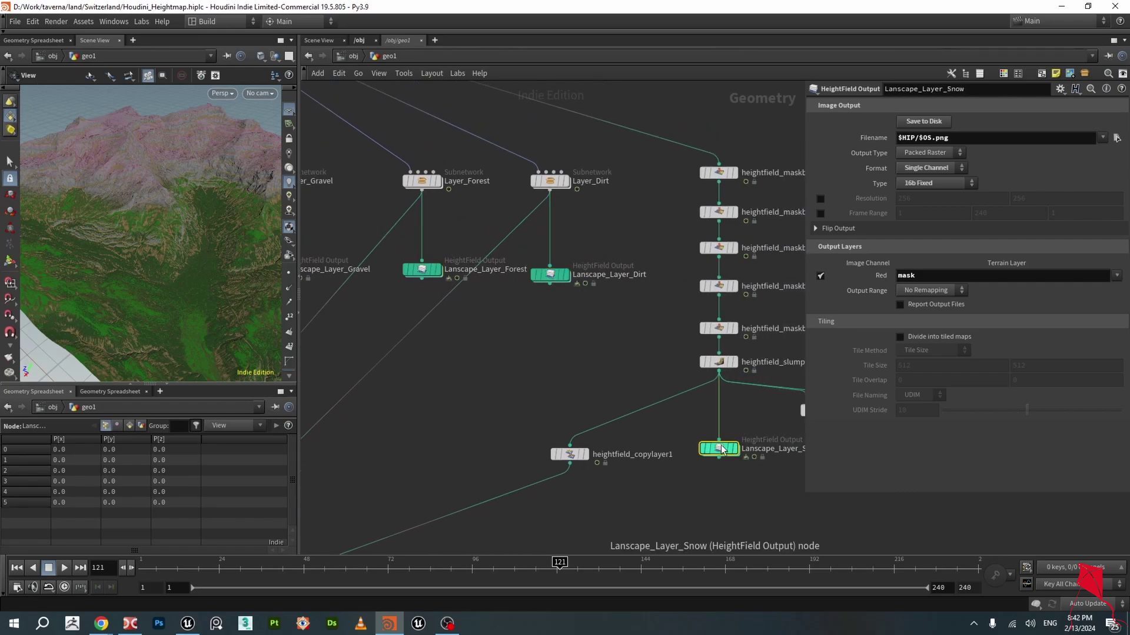
scroll(730, 377, "down", 3)
middle_click_drag(610, 369, 529, 344)
scroll(667, 388, "up", 3)
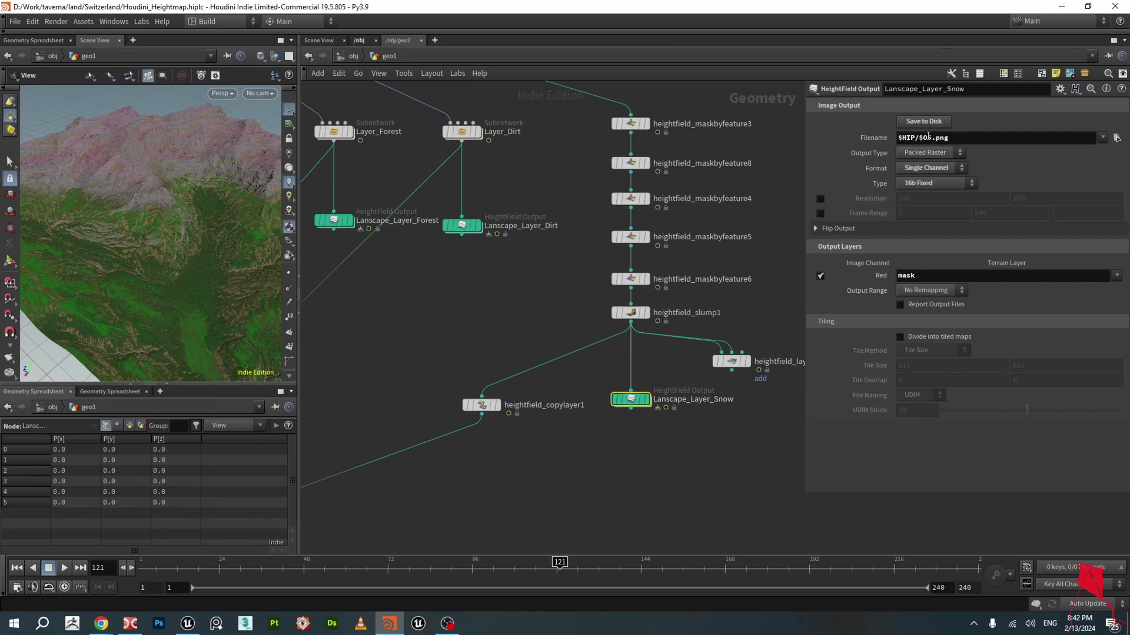
- Review the Export_All_Layers null's parameters and move the node slightly farther below heightfield_visualize1
scroll(531, 307, "down", 2)
middle_click_drag(474, 345, 657, 245)
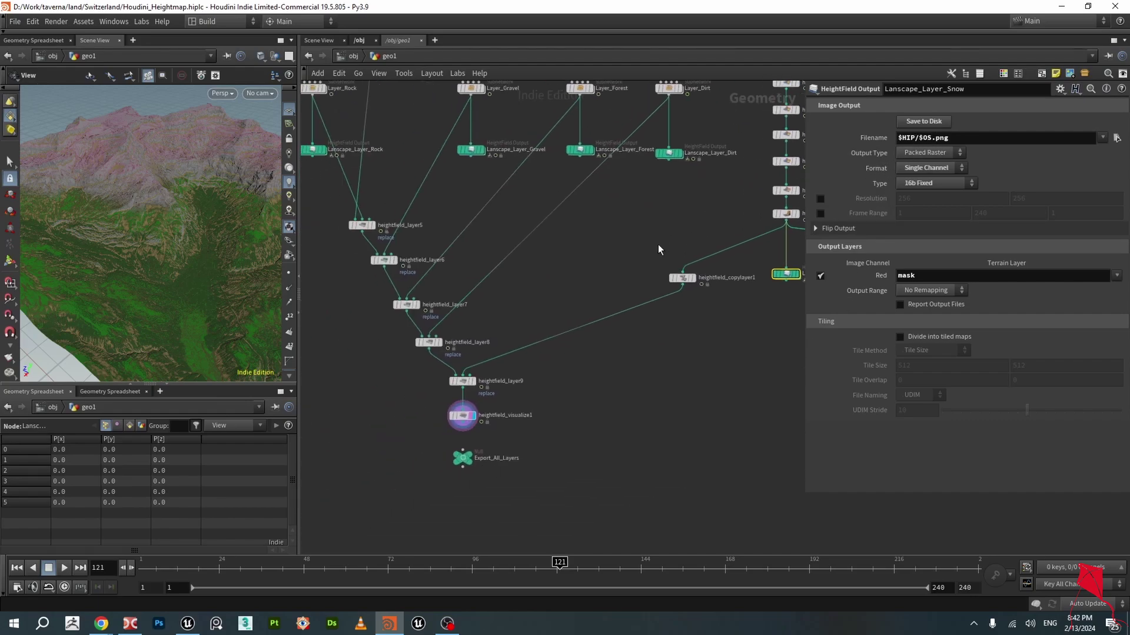
scroll(665, 261, "down", 3)
middle_click_drag(693, 311, 713, 399)
scroll(730, 365, "up", 3)
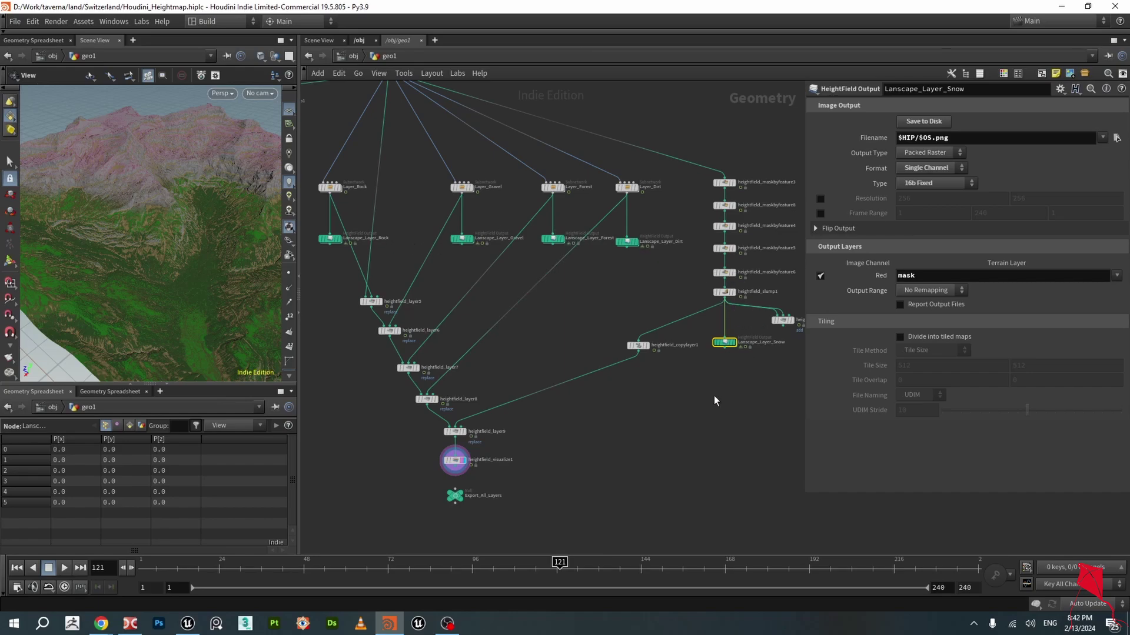
middle_click_drag(606, 486, 612, 469)
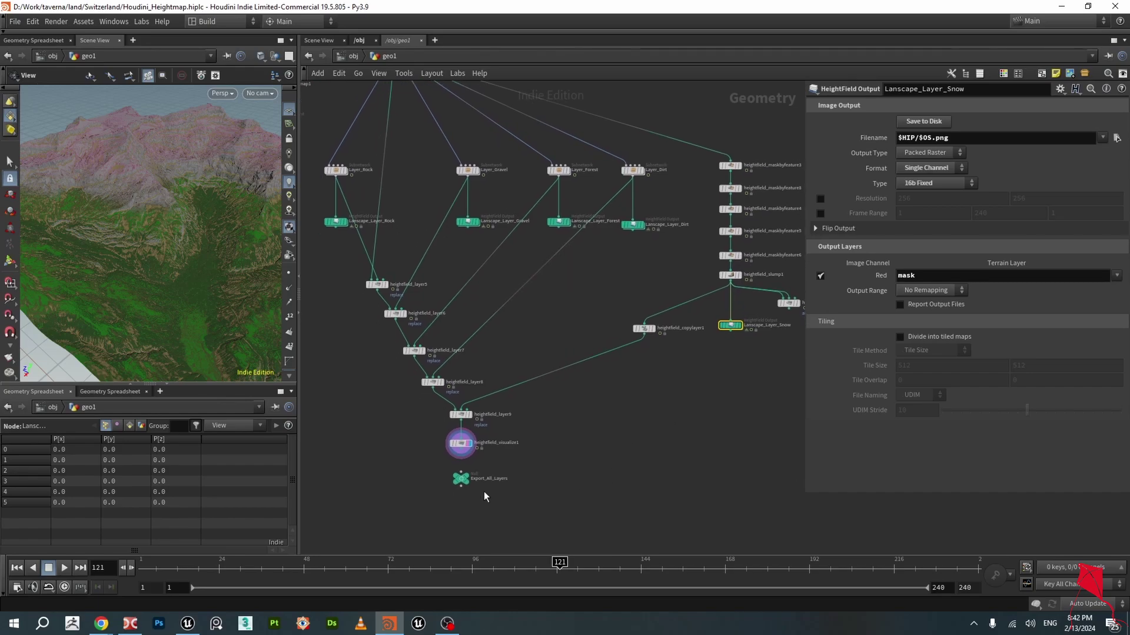
left_click(462, 479)
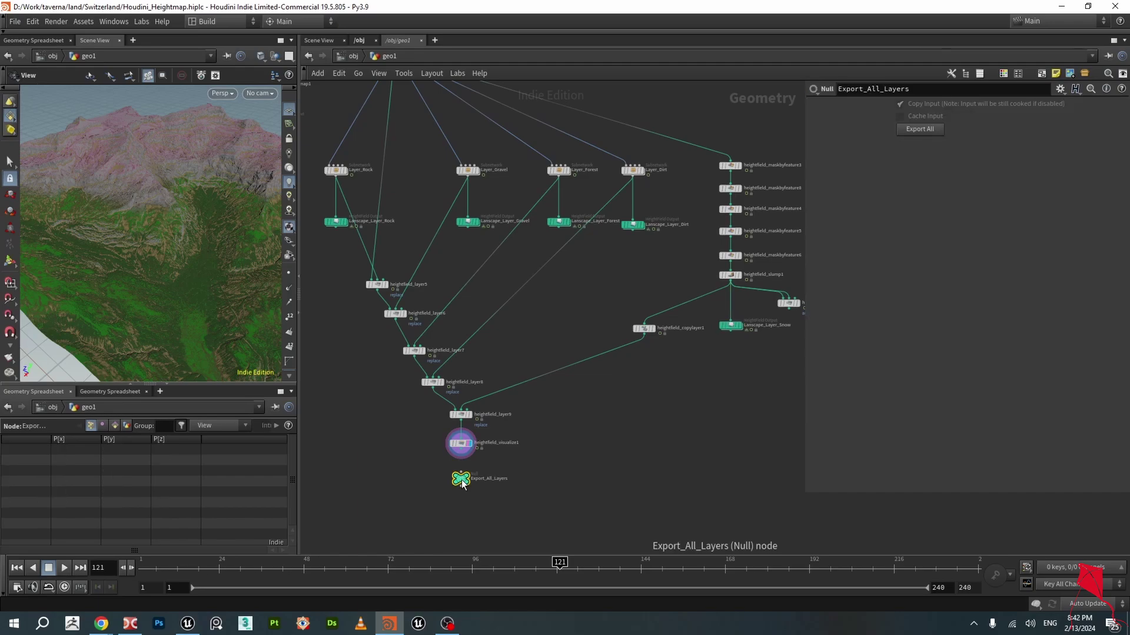
left_click_drag(462, 482, 462, 491)
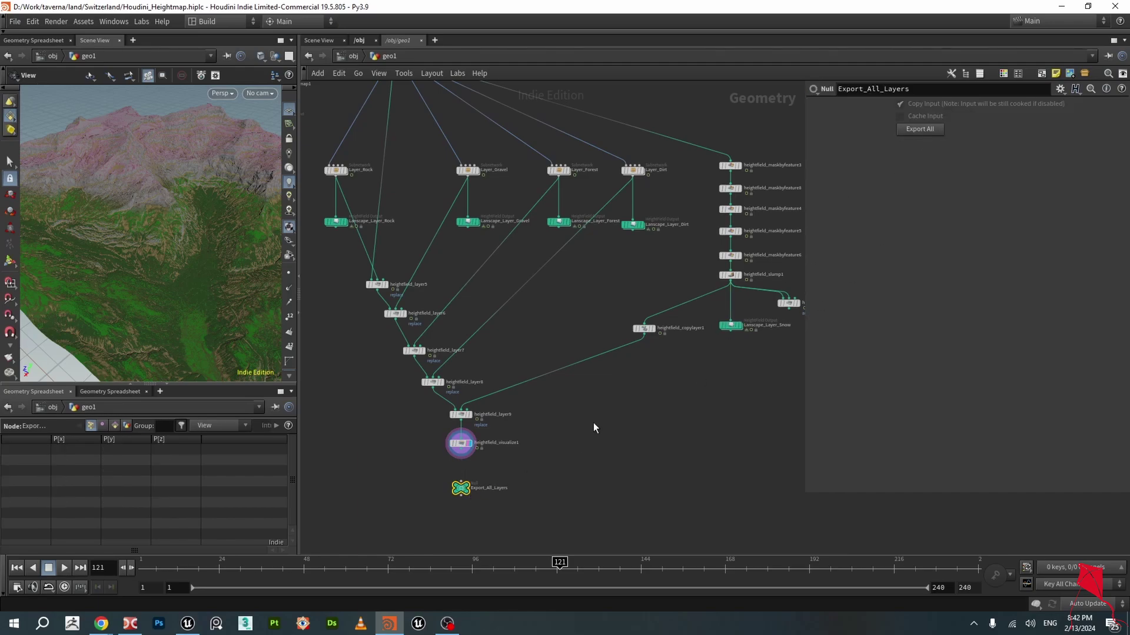
- Add a new Null node in the empty network area beside heightfield_visualize1 and Export_All_Layers
key("Tab")
type("null")
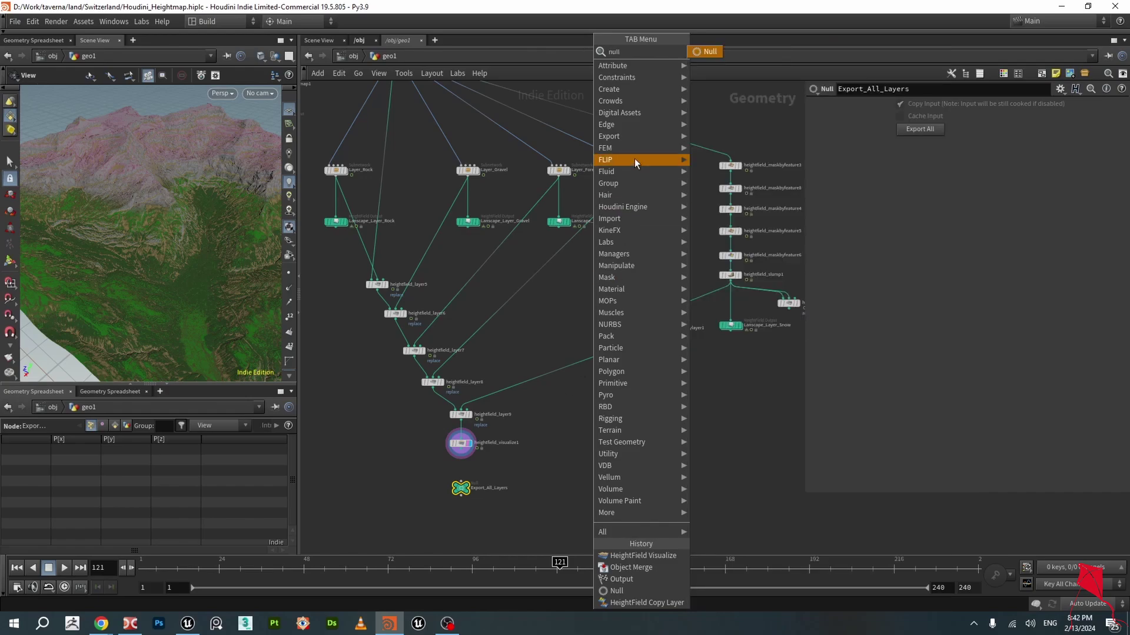
left_click(705, 49)
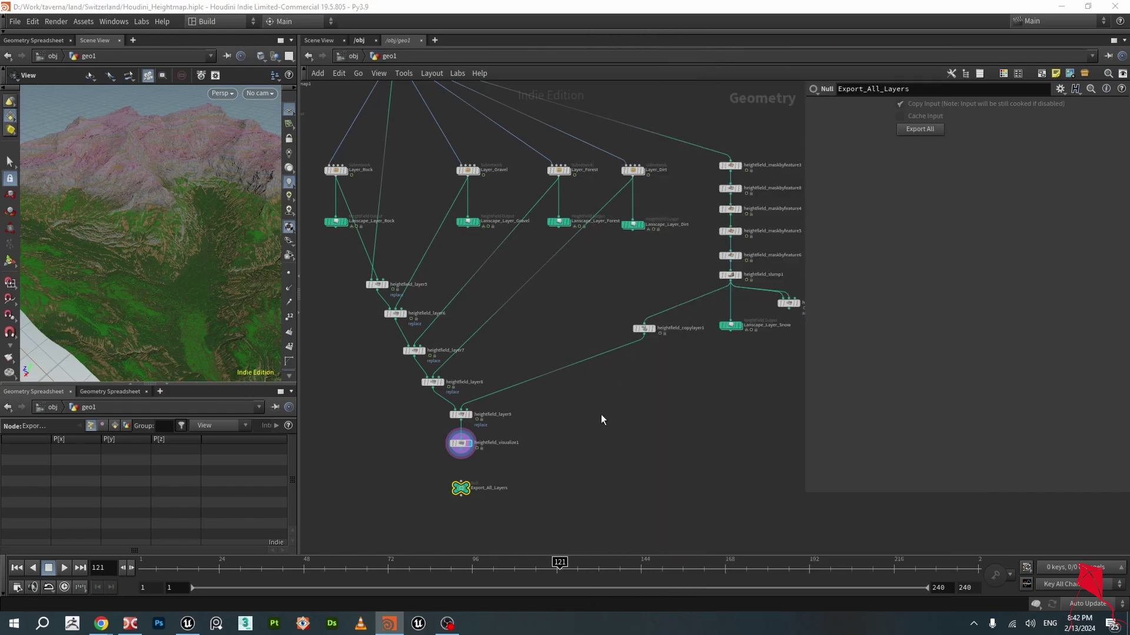
left_click(601, 450)
left_click_drag(578, 452, 578, 464)
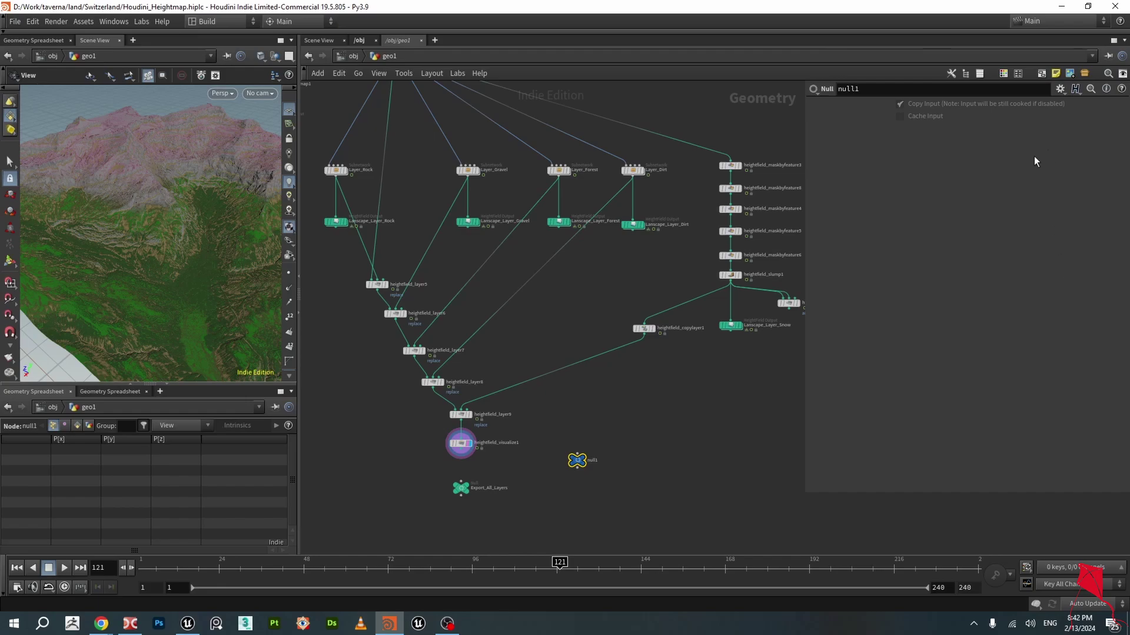
- Add a Button parameter to the new null through its parameter interface editor and apply it
left_click(1060, 89)
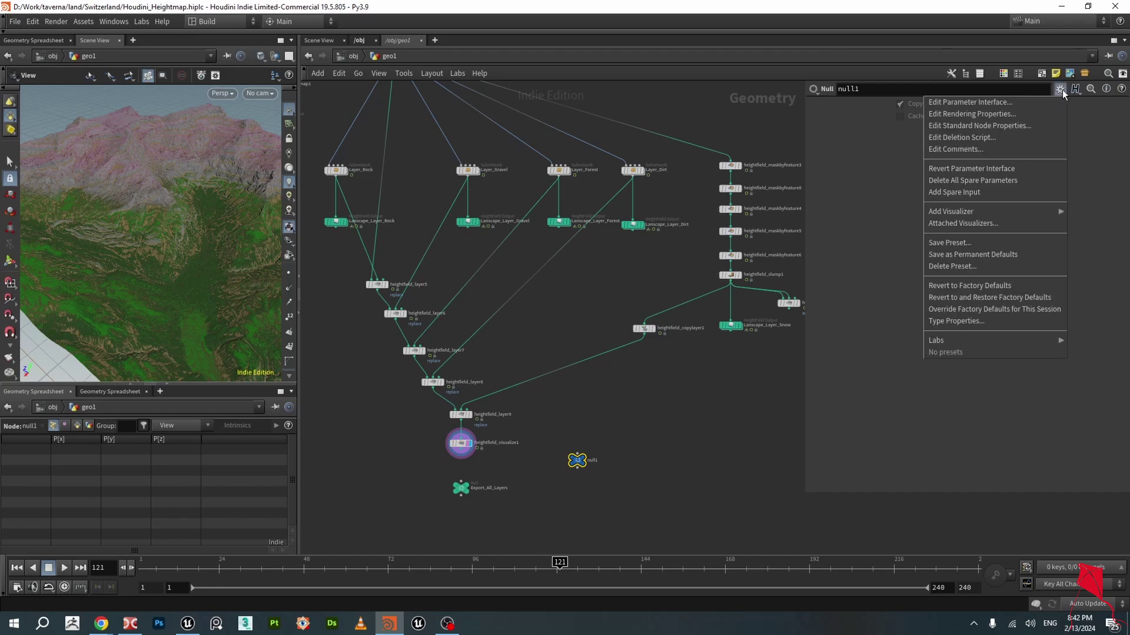
left_click(1020, 103)
left_click_drag(273, 118, 744, 116)
left_click_drag(184, 184, 506, 279)
left_click_drag(588, 112, 540, 95)
left_click(759, 532)
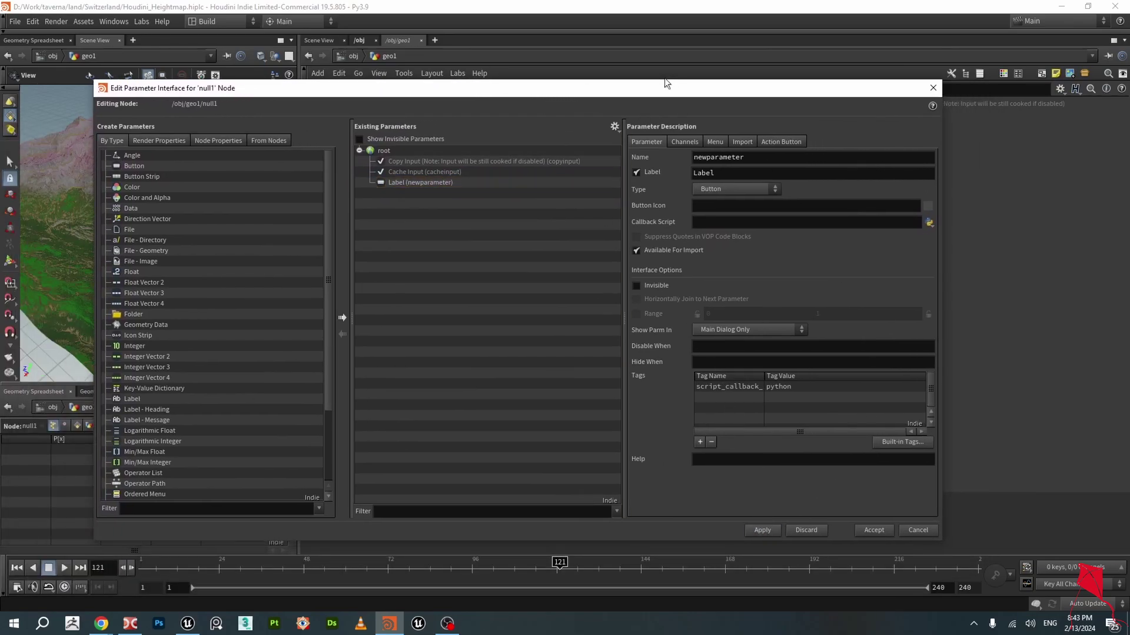
left_click_drag(680, 90, 676, 511)
middle_click_drag(701, 407, 676, 255)
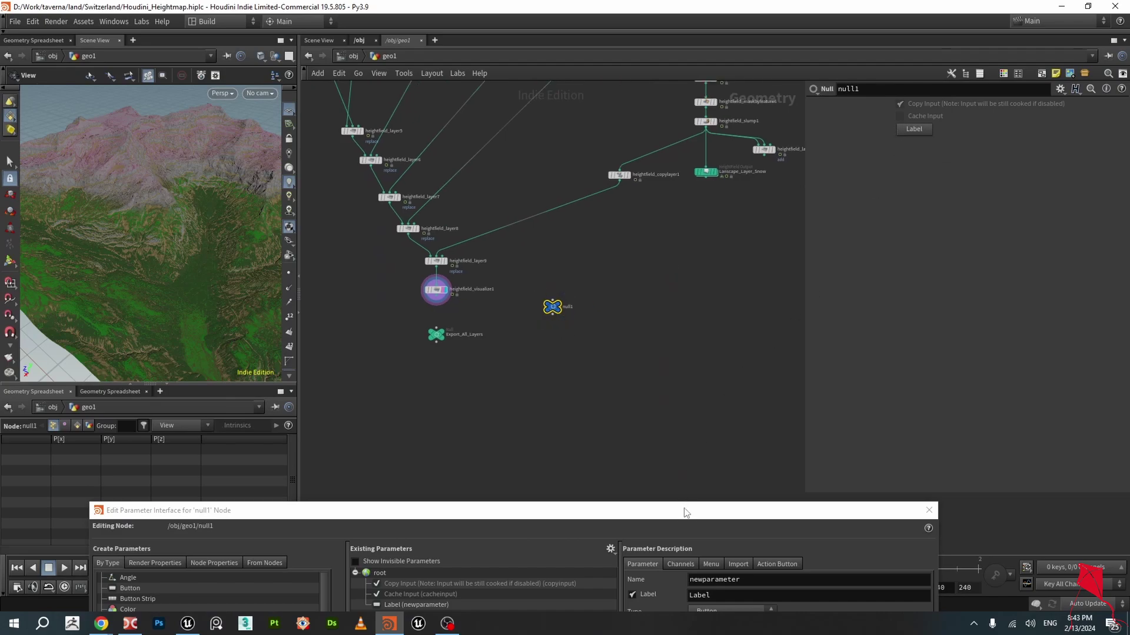
- Set the new button parameter's label to Export and apply the change
left_click_drag(688, 510, 690, 162)
double_click(713, 246)
type("E")
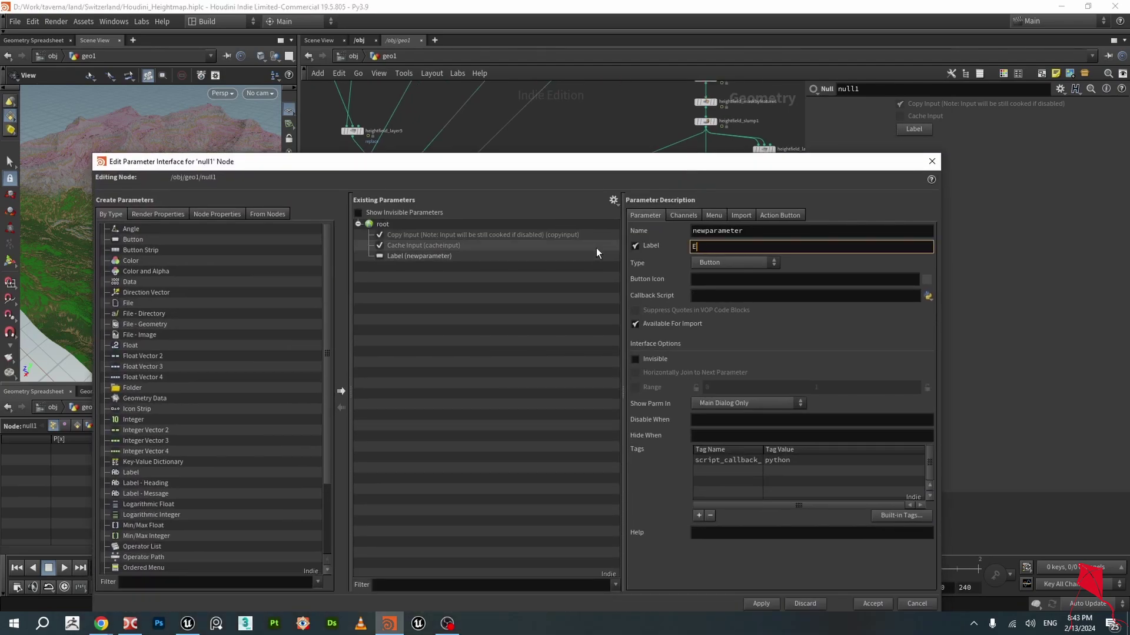
type("xort")
key("Return")
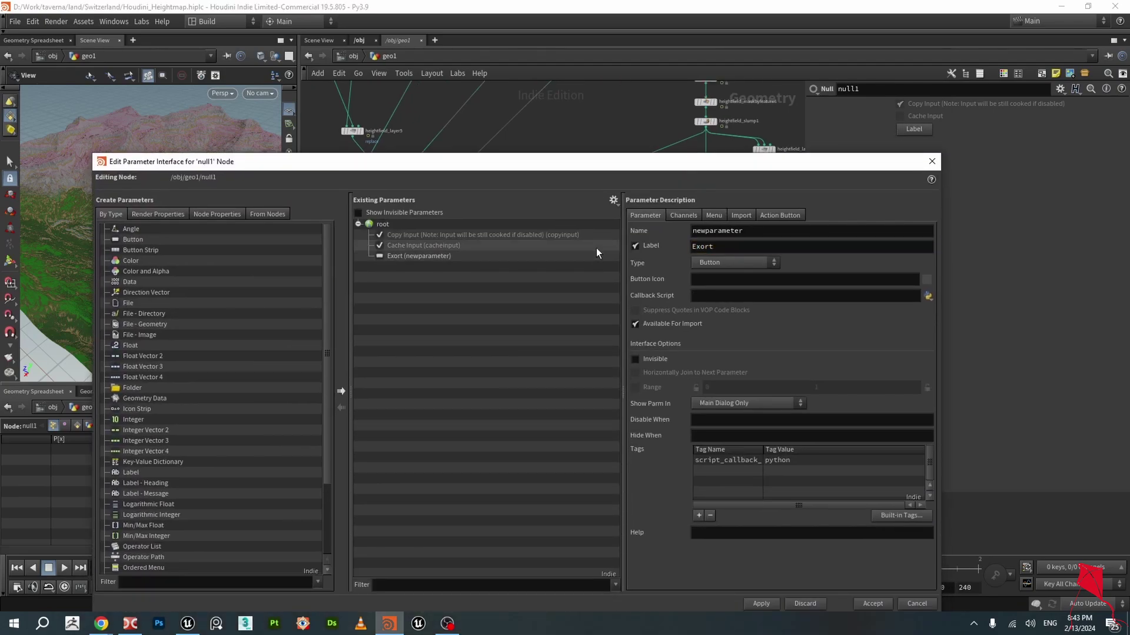
left_click(701, 247)
type("p")
key("Return")
left_click(761, 604)
- Show the Export button's channel link settings, keeping the node network visible above the dialog
left_click_drag(703, 160, 704, 408)
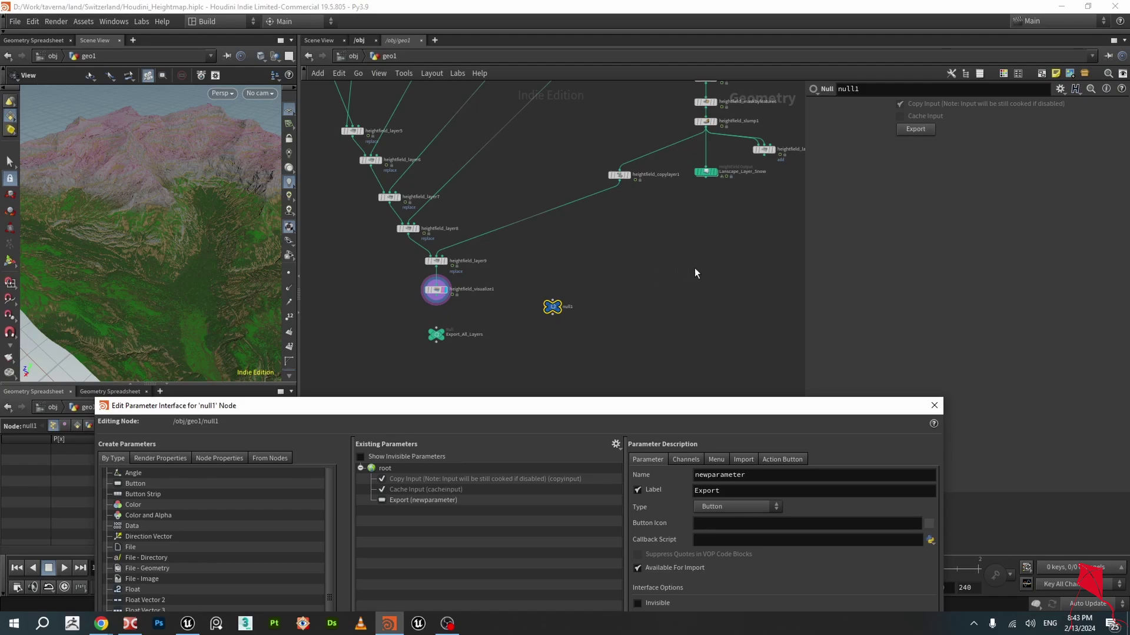
scroll(712, 289, "down", 2)
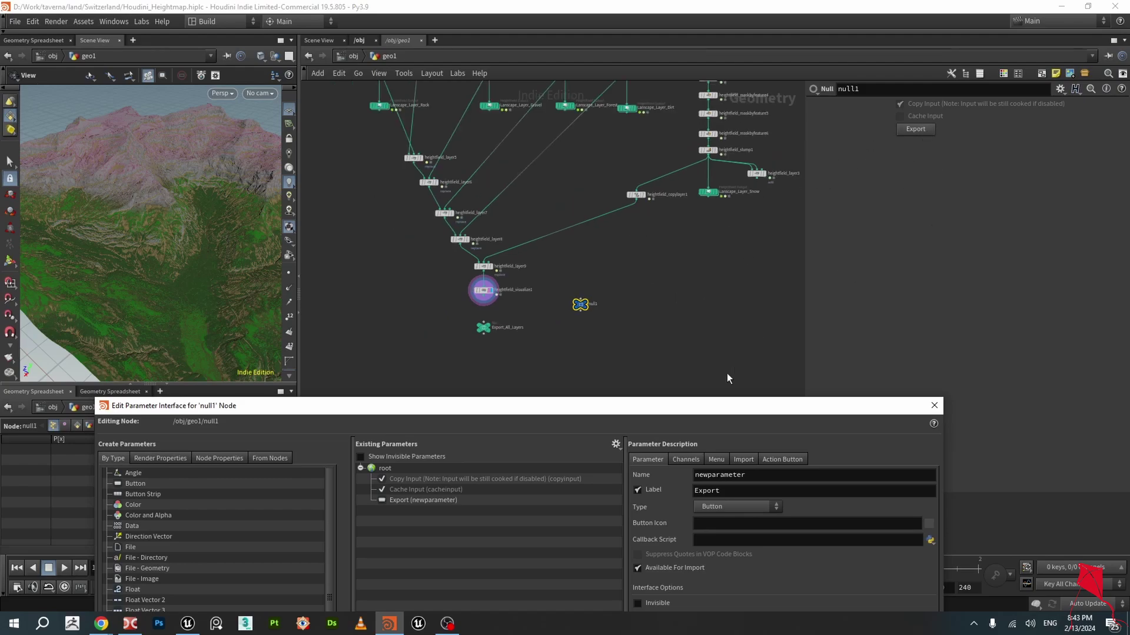
left_click_drag(715, 407, 650, 261)
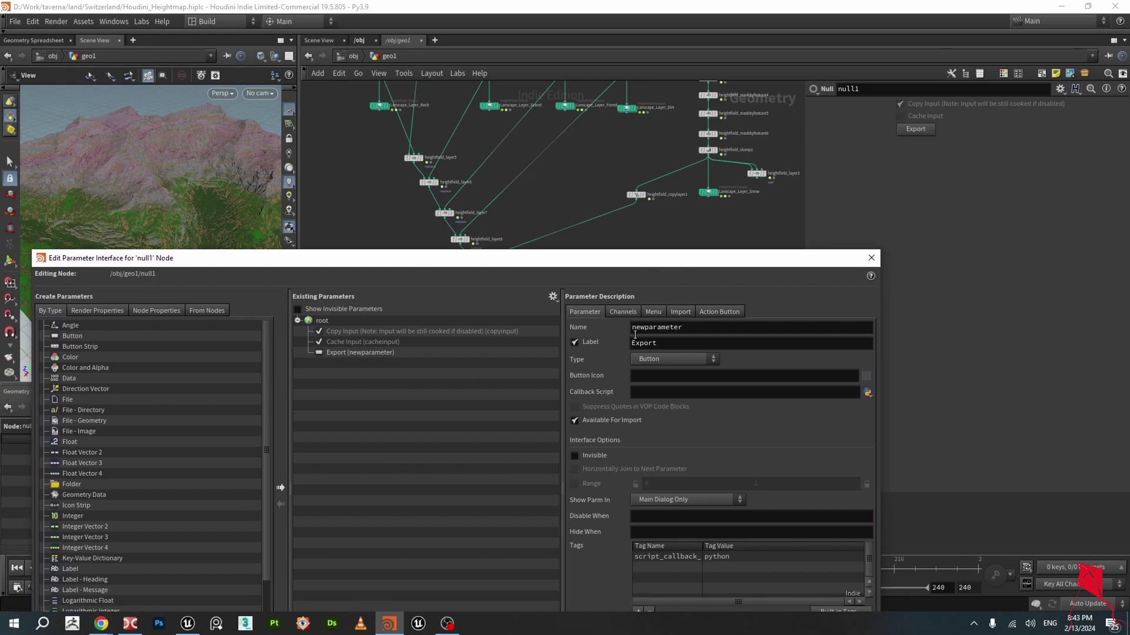
left_click(622, 312)
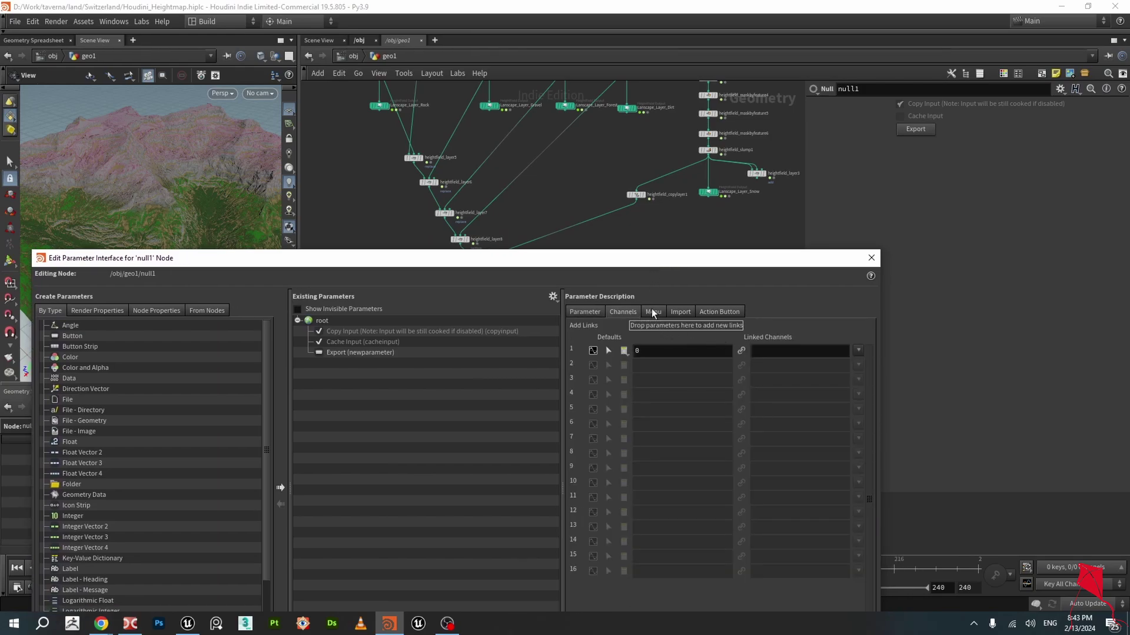
left_click_drag(660, 266, 649, 302)
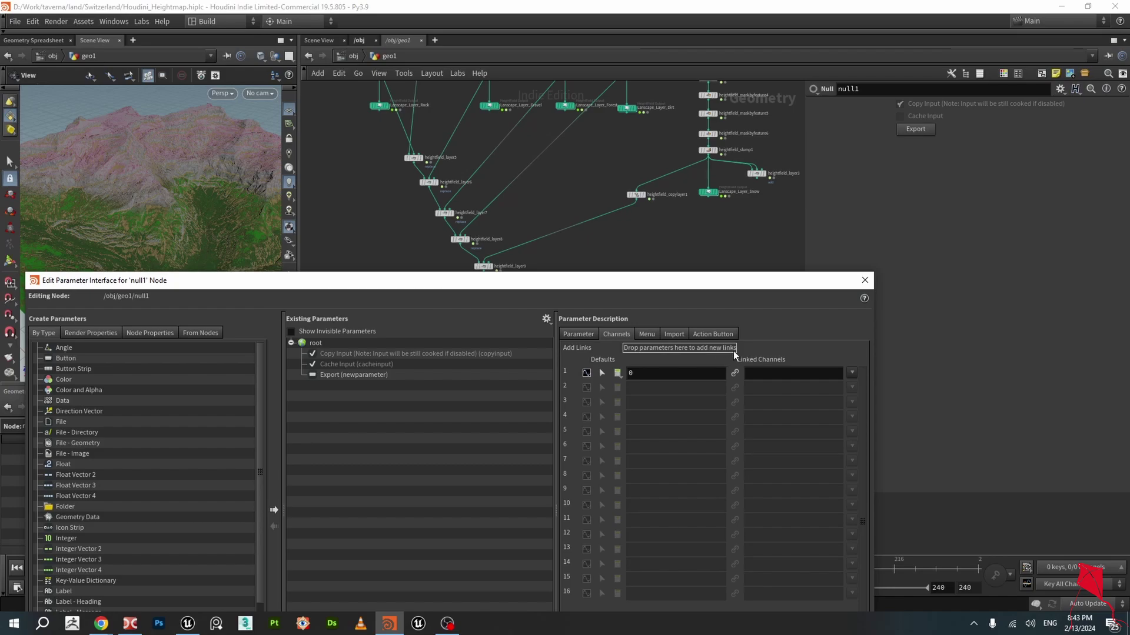
- Link the Save to Disk parameter of Lanscape_Layer_Rock to the Export button's channel
middle_click_drag(571, 151, 573, 204)
scroll(396, 190, "up", 3)
middle_click_drag(396, 190, 410, 203)
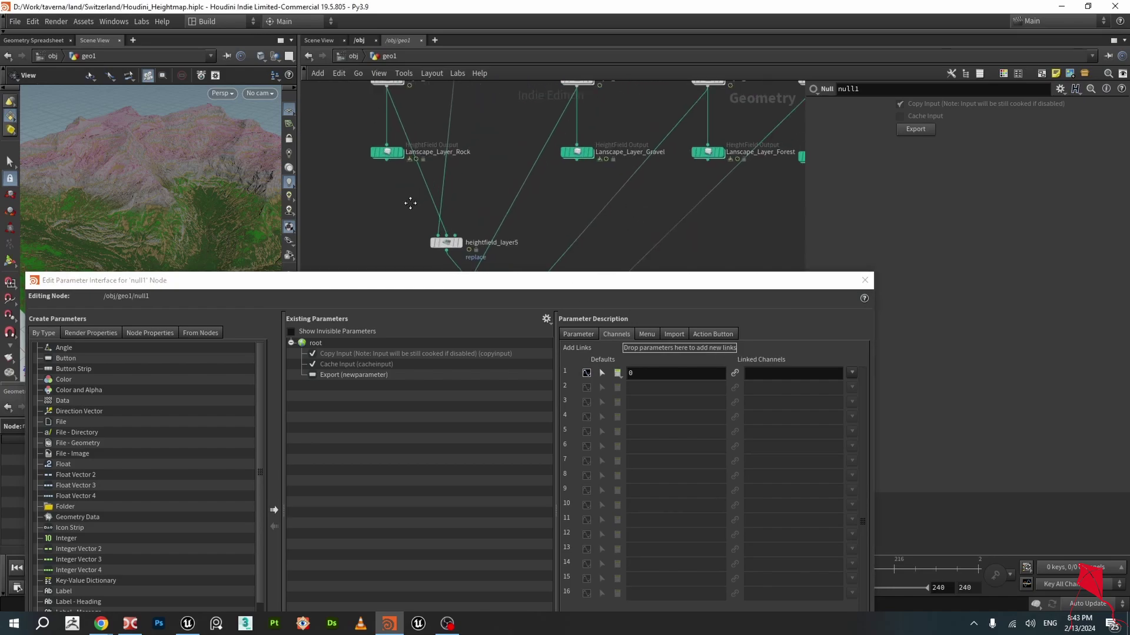
scroll(410, 203, "down", 3)
left_click(369, 188)
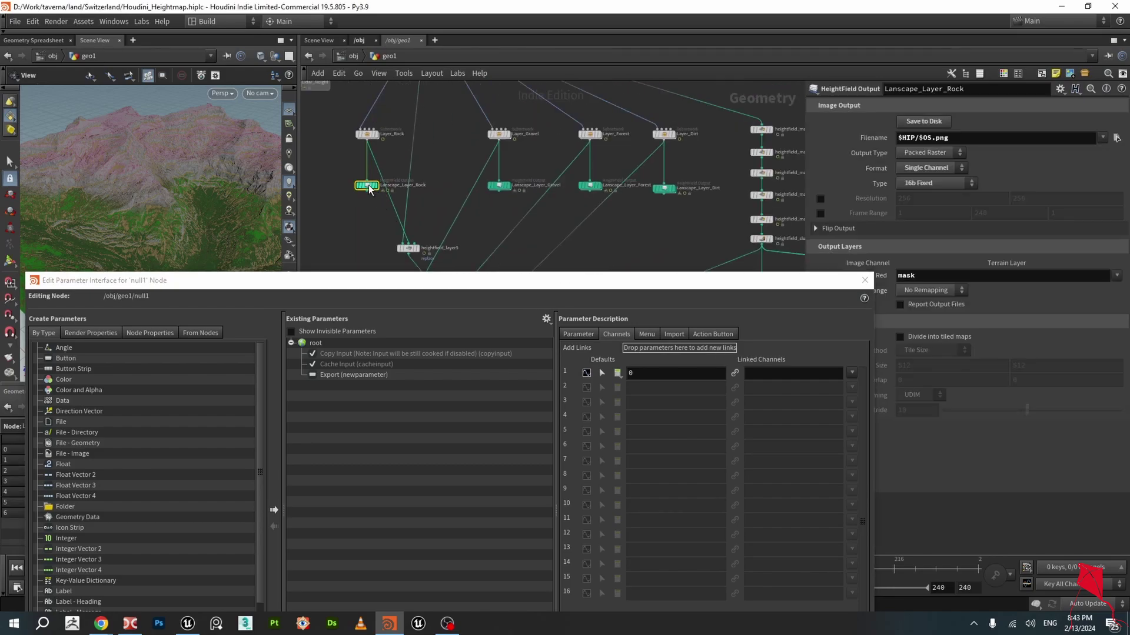
scroll(369, 188, "up", 2)
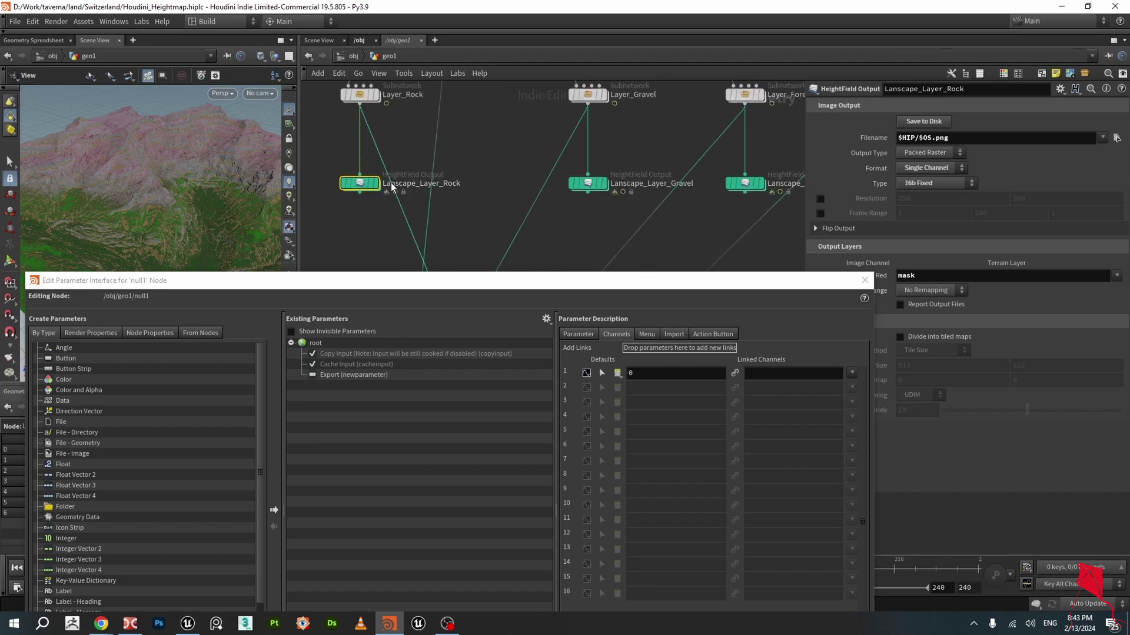
left_click(928, 122)
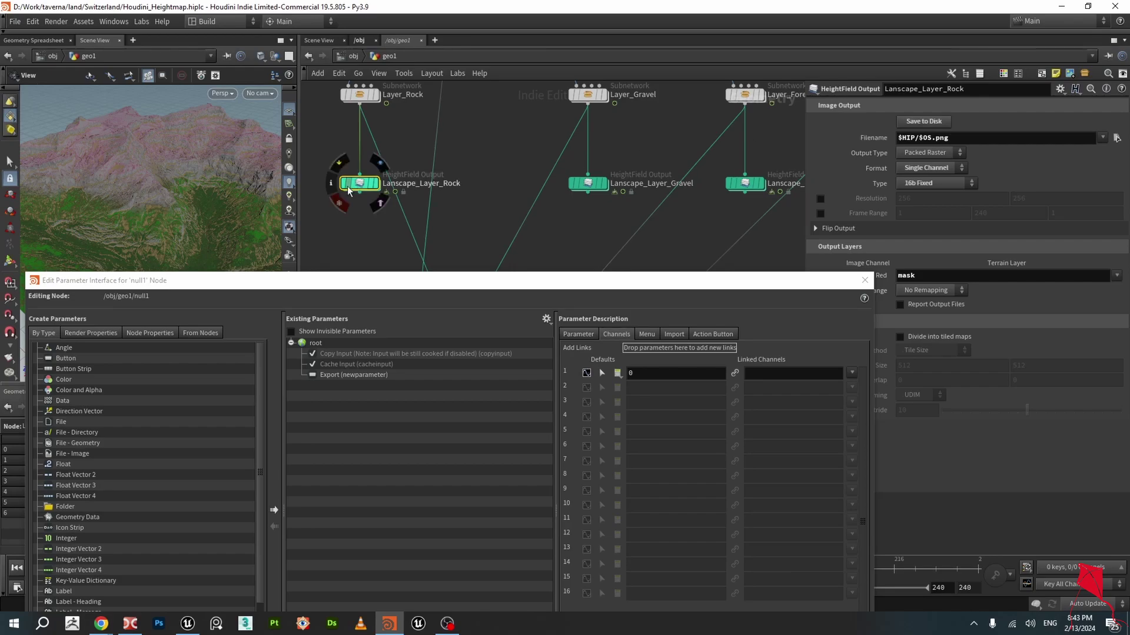
left_click(915, 122)
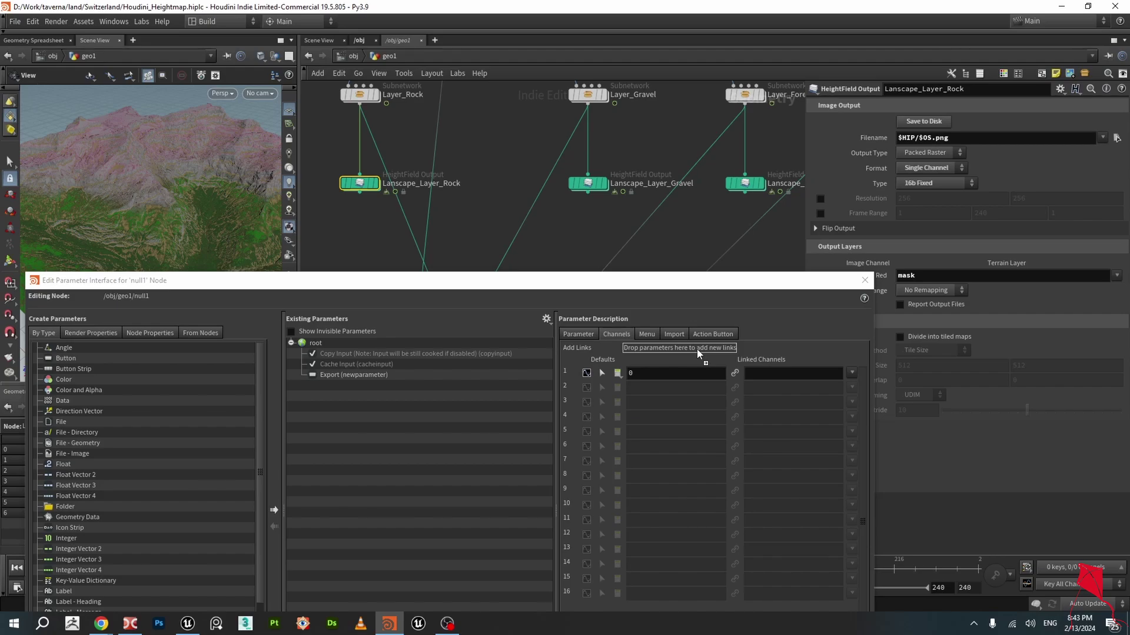
left_click_drag(697, 348, 696, 348)
left_click(766, 374)
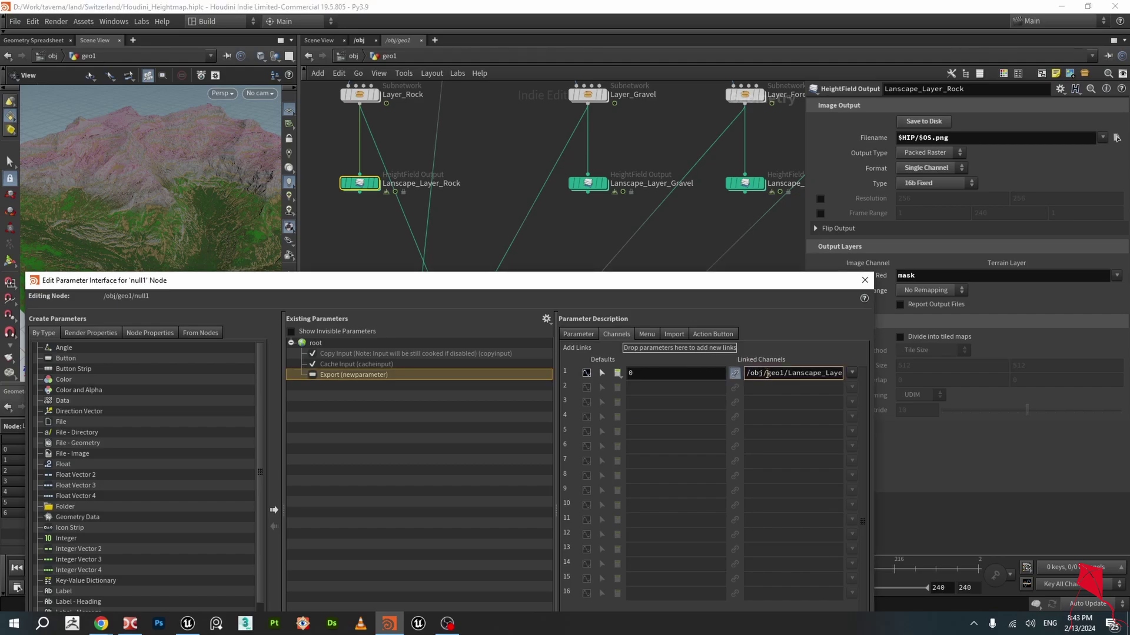
- Link the Save to Disk parameters of Lanscape_Layer_Gravel and Lanscape_Layer_Forest to the Export button
scroll(597, 225, "down", 2)
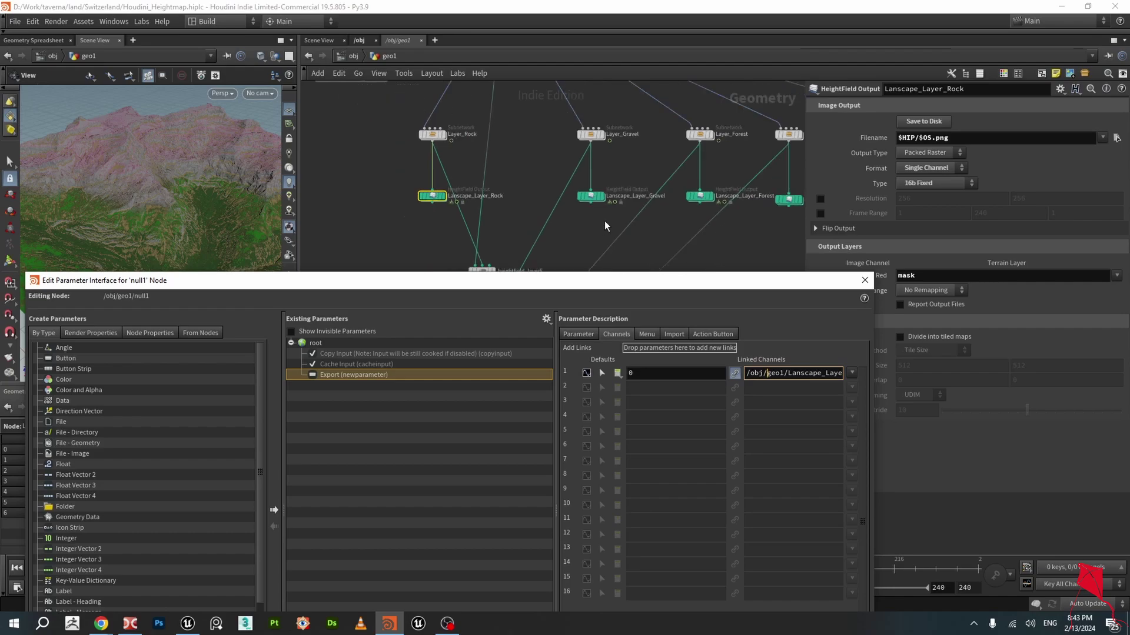
middle_click_drag(604, 219, 464, 167)
left_click(452, 145)
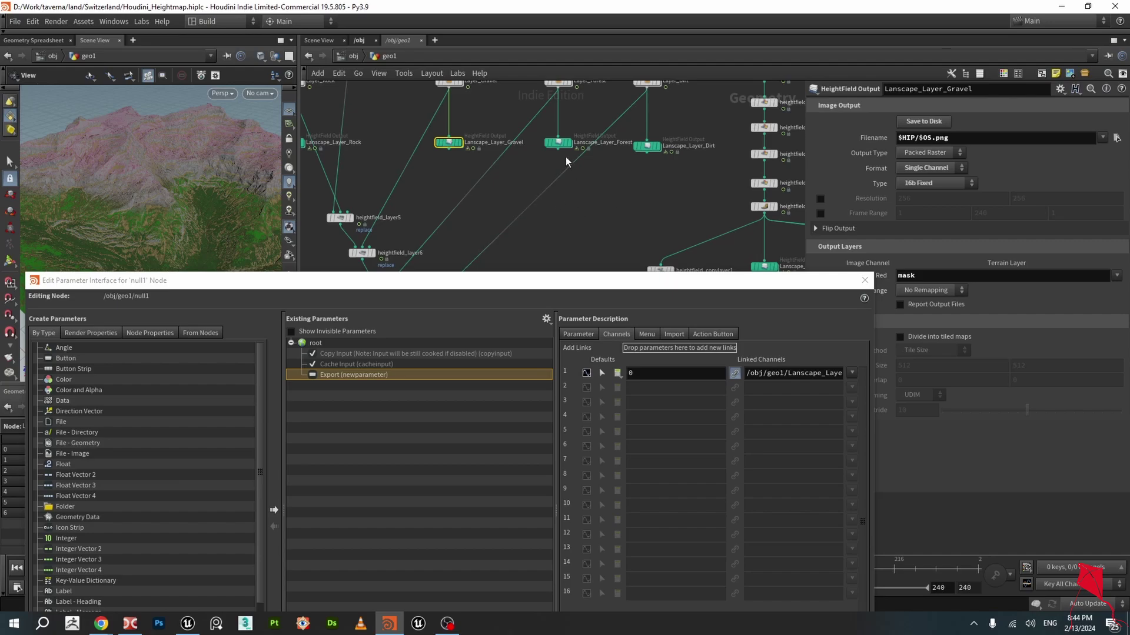
left_click(558, 143)
left_click_drag(931, 122, 784, 348)
left_click_drag(696, 350, 695, 350)
mouse_move(766, 375)
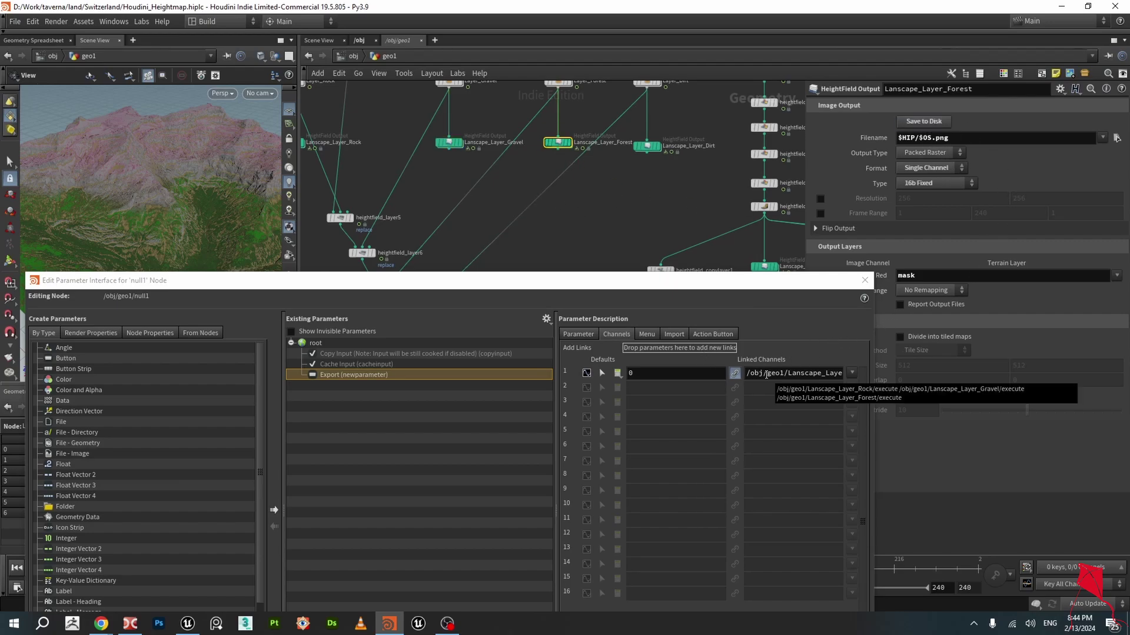
- Link the Save to Disk parameters of Lanscape_Layer_Dirt and Lanscape_Layer_Snow to the Export button
middle_click_drag(676, 192, 569, 192)
left_click(542, 148)
left_click_drag(923, 119, 688, 347)
scroll(546, 197, "down", 2)
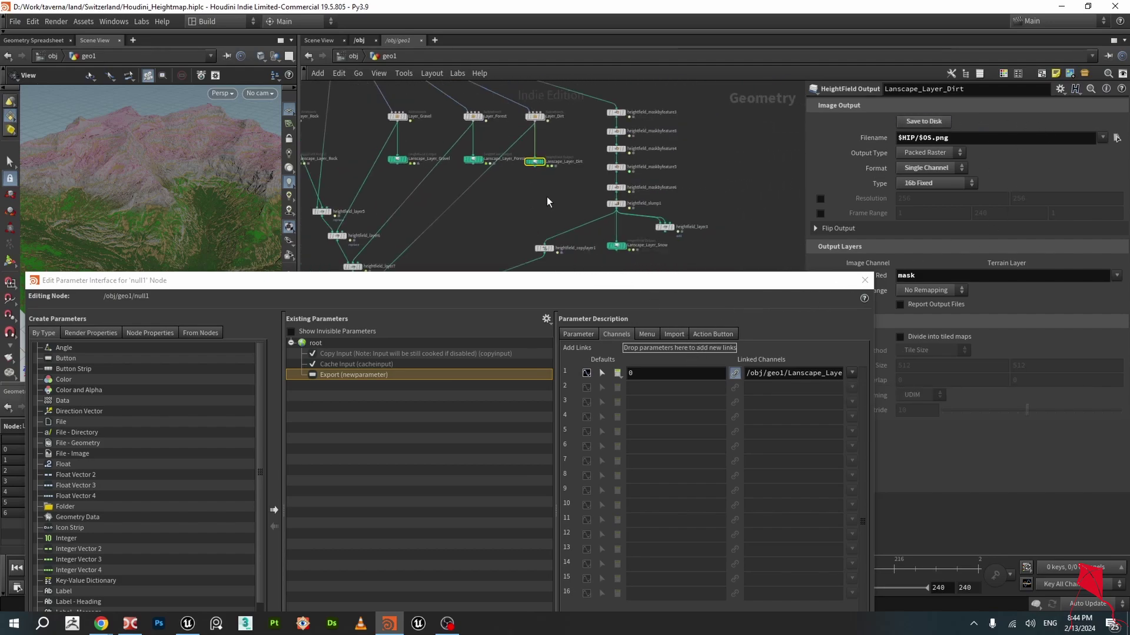
middle_click_drag(546, 197, 458, 139)
scroll(570, 232, "up", 3)
left_click(495, 165)
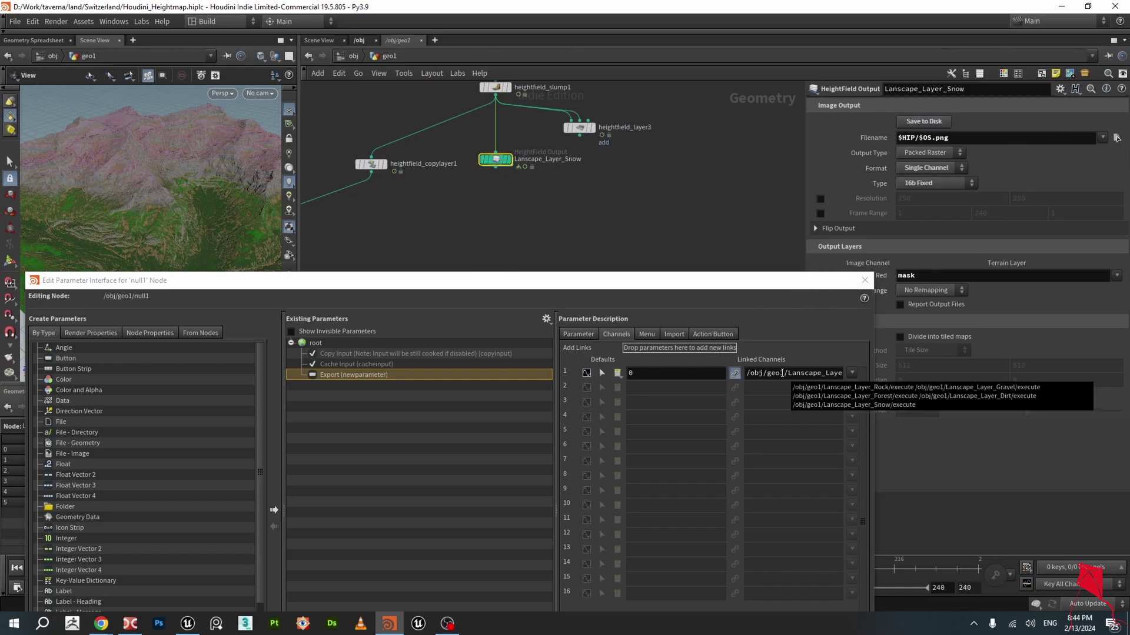
- Apply the Export button's channel links and accept the parameter interface changes
left_click_drag(748, 284, 717, 47)
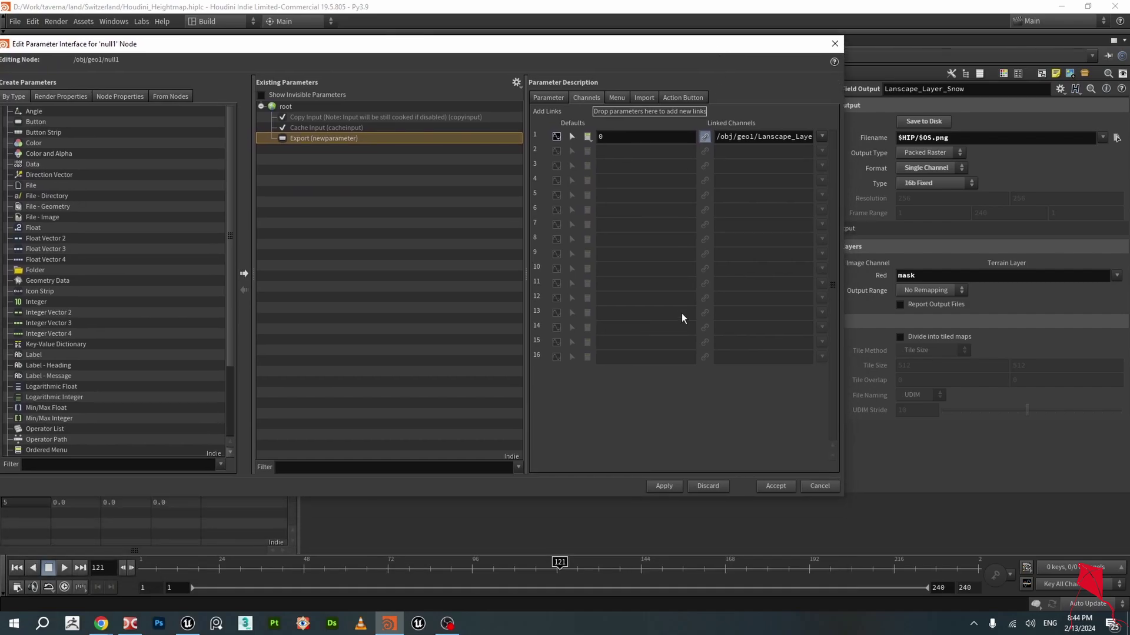
left_click(666, 487)
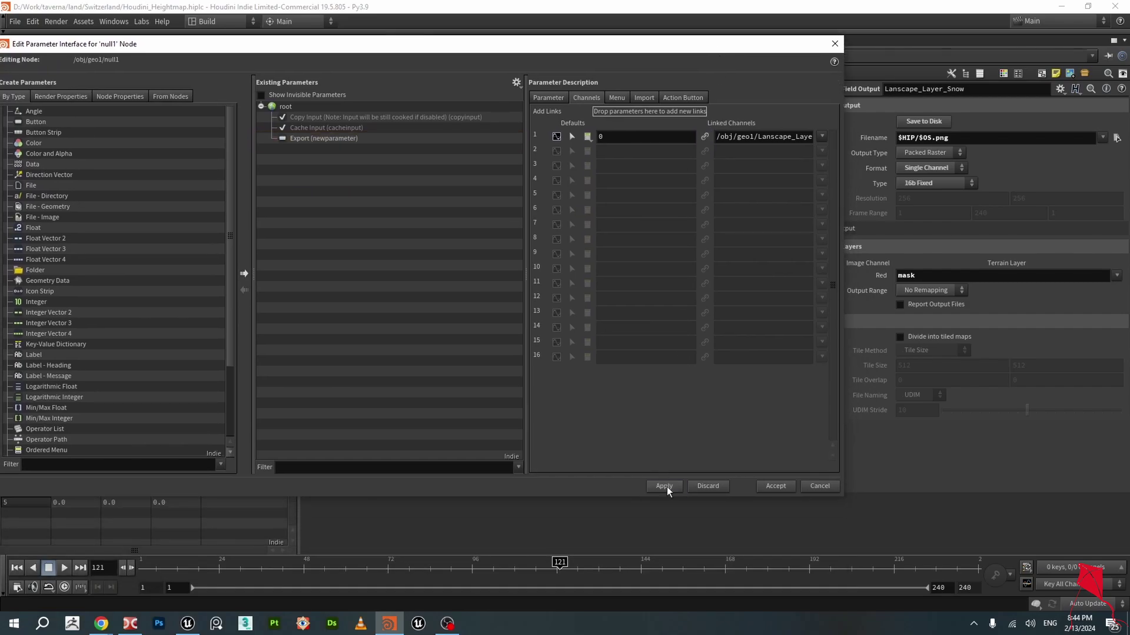
left_click(779, 486)
- Reopen the null1 parameter interface and examine the Export button's linked channels
scroll(643, 320, "down", 2)
middle_click_drag(530, 316, 651, 313)
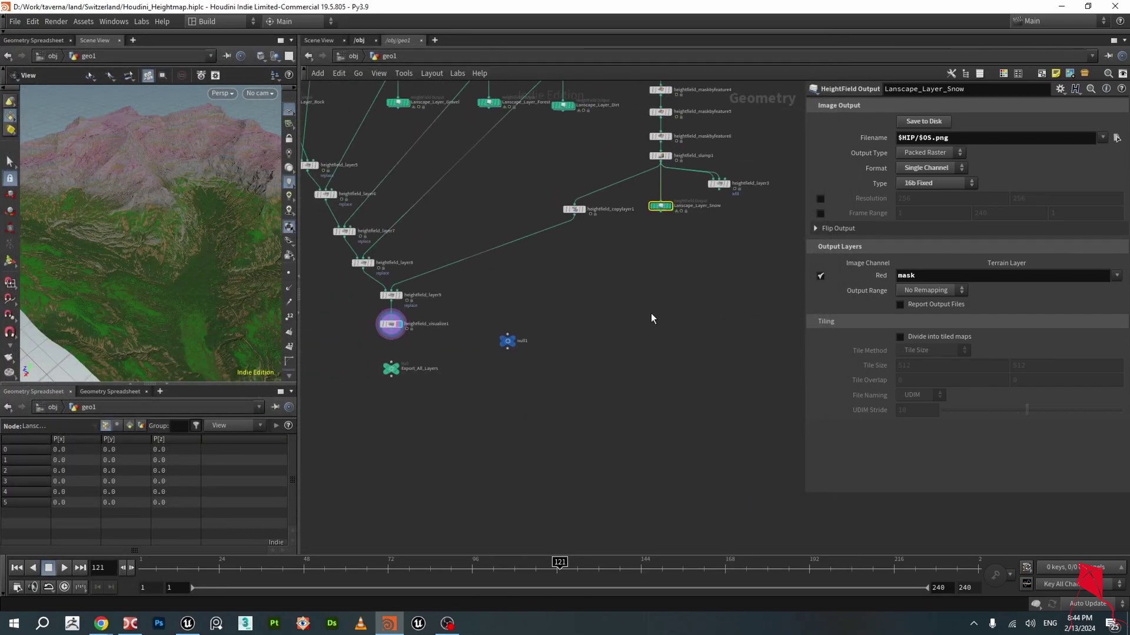
scroll(503, 356, "up", 3)
left_click(514, 327)
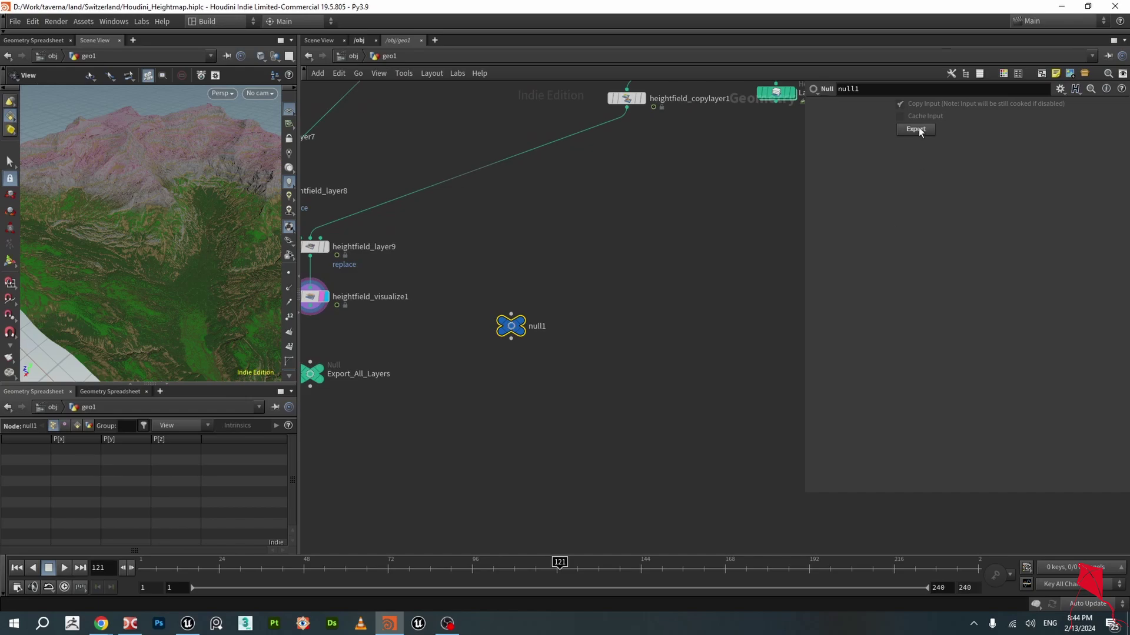
left_click(1058, 93)
left_click(1018, 103)
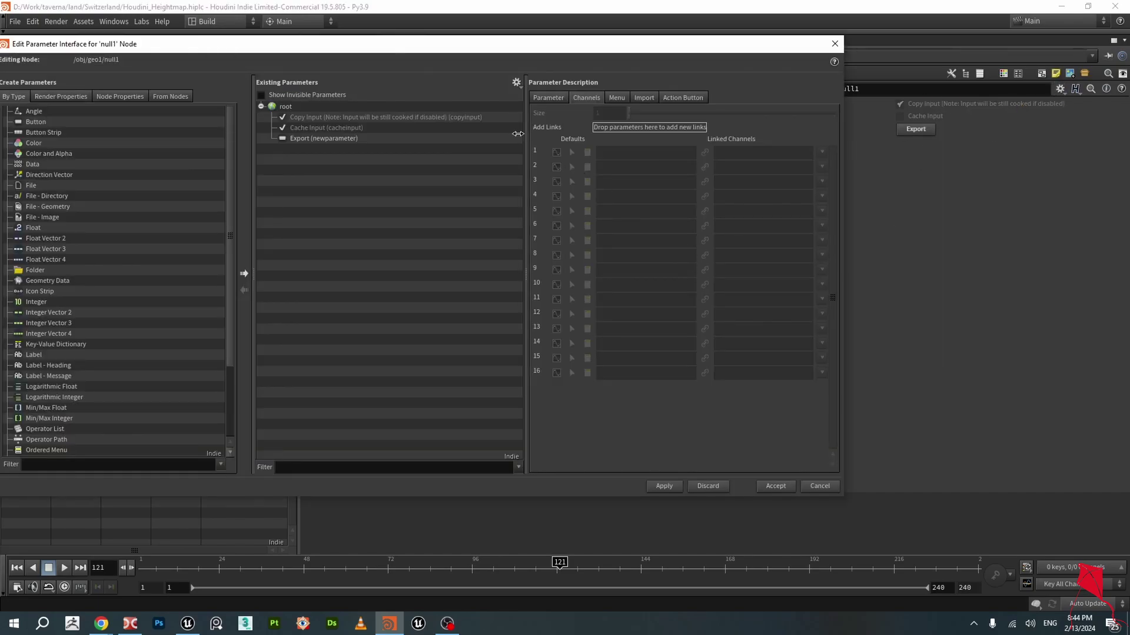
left_click(361, 205)
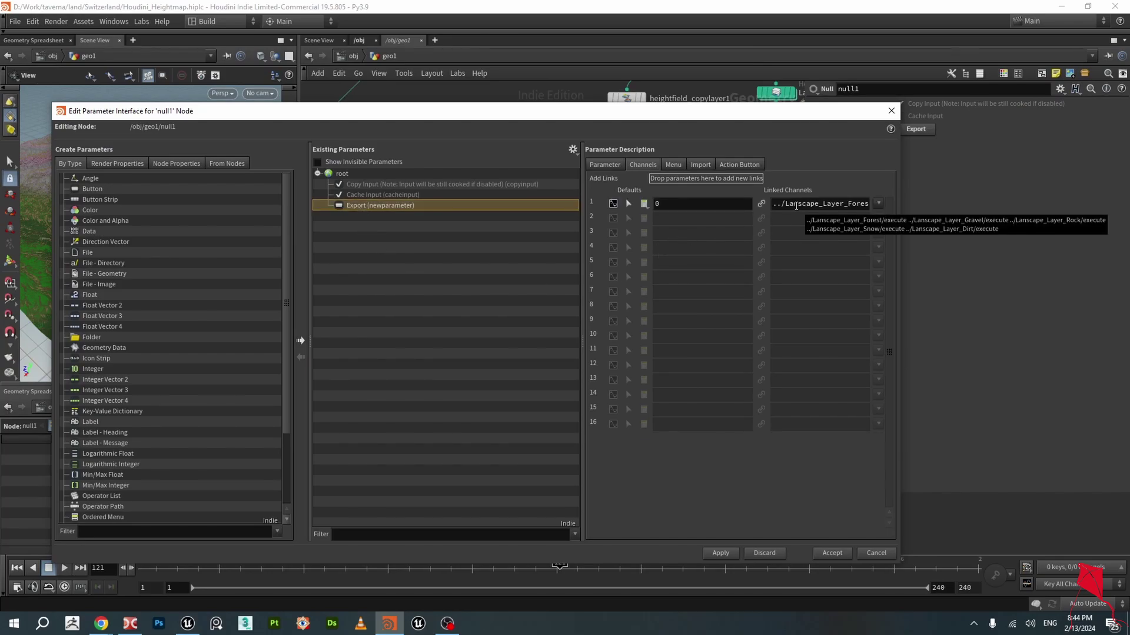
- Apply and accept null1's parameter interface, and show the parameters of the Export_All_Layers null
left_click(719, 552)
left_click(833, 554)
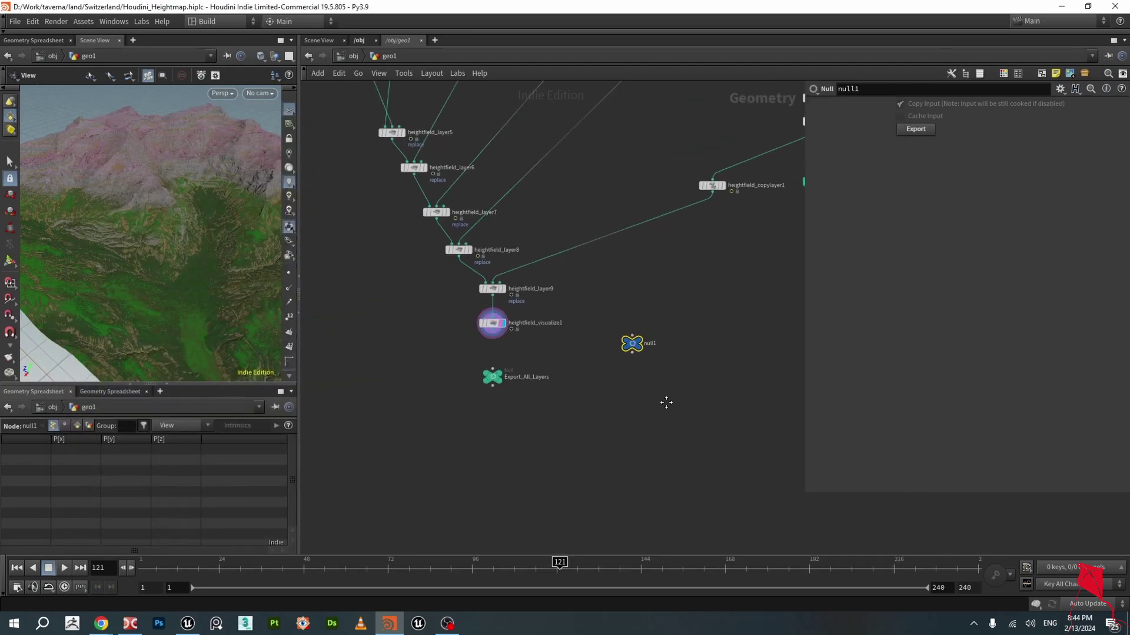
scroll(650, 345, "up", 3)
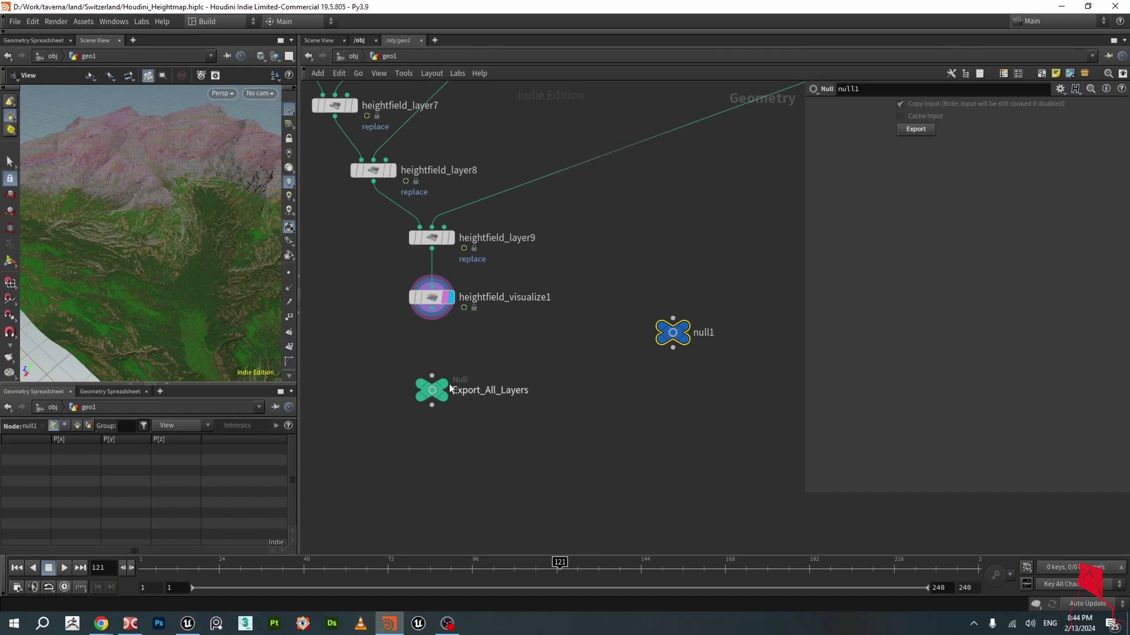
left_click(431, 390)
scroll(501, 386, "down", 3)
scroll(597, 308, "down", 1)
middle_click_drag(651, 288, 636, 372)
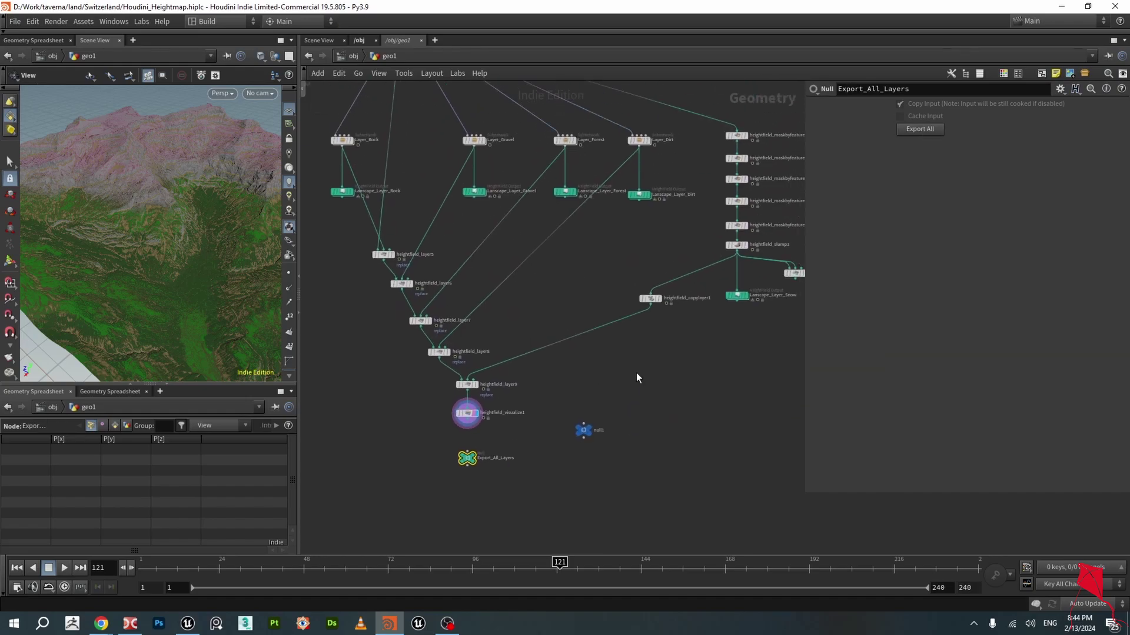
scroll(637, 372, "down", 2)
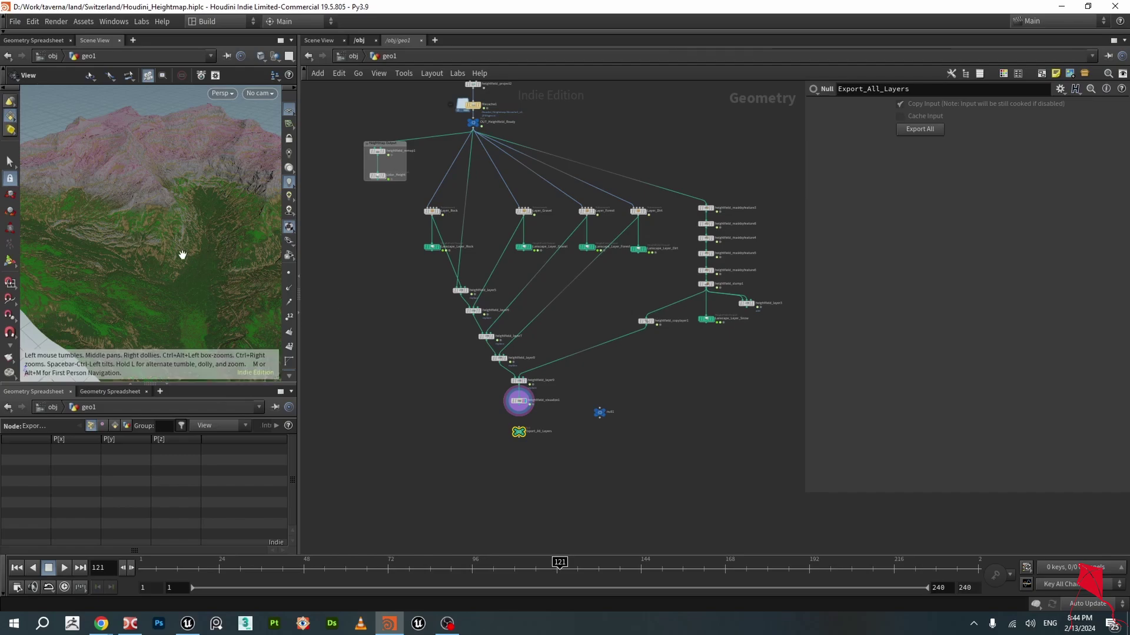
- Inspect the layer and colour settings of heightfield_visualize1 alongside the tinted terrain
scroll(184, 253, "up", 3)
left_click_drag(192, 254, 161, 219)
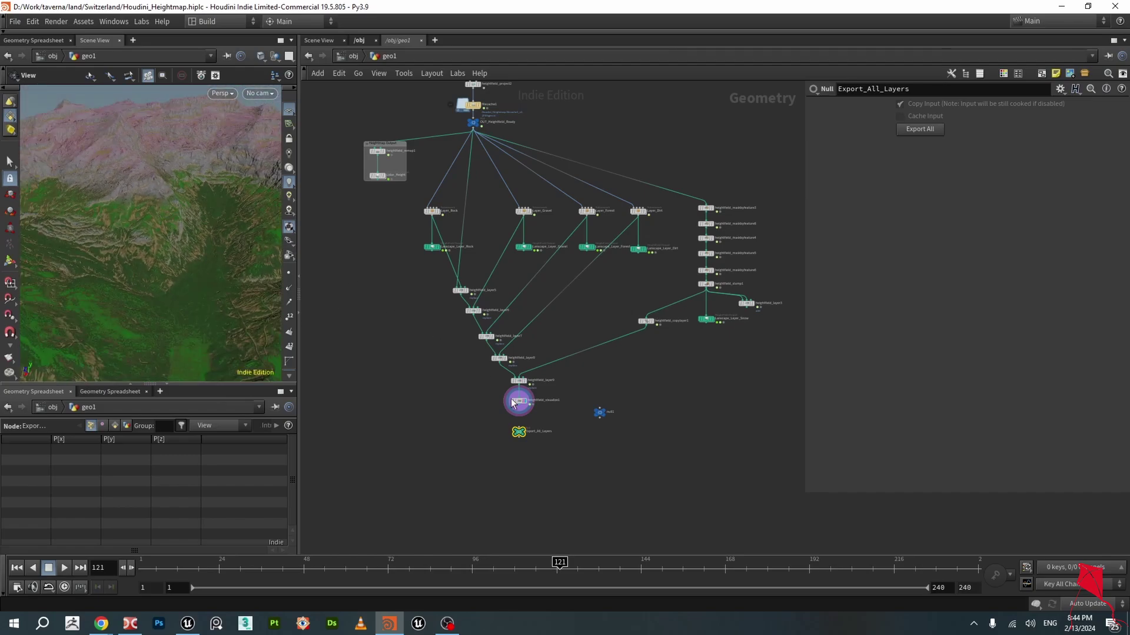
scroll(517, 400, "up", 3)
left_click(523, 403)
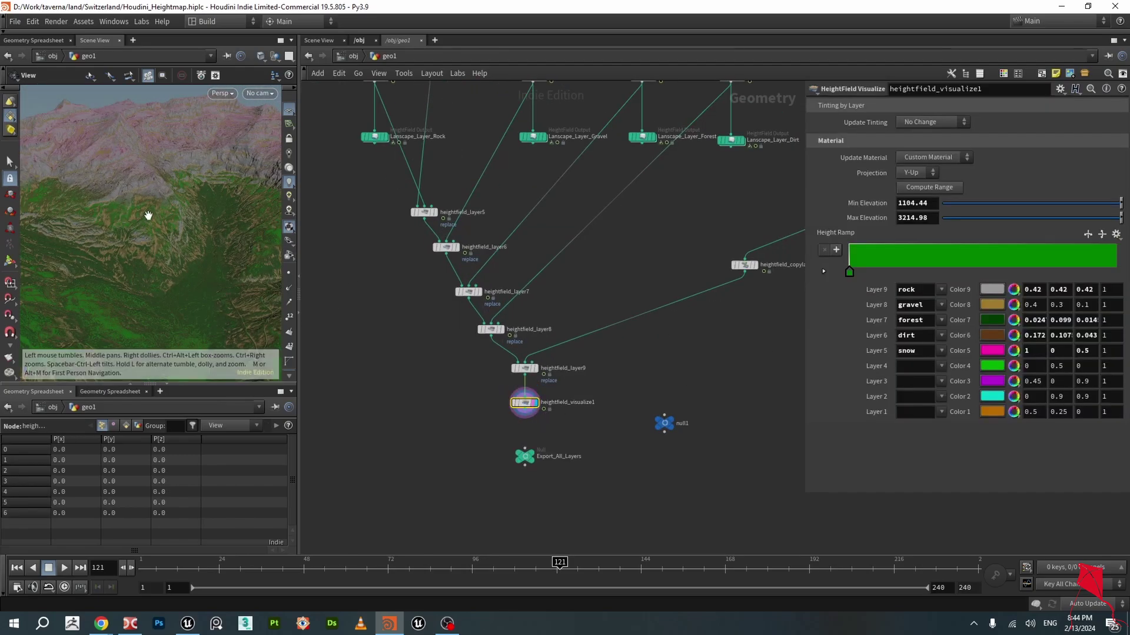
left_click_drag(148, 216, 144, 170)
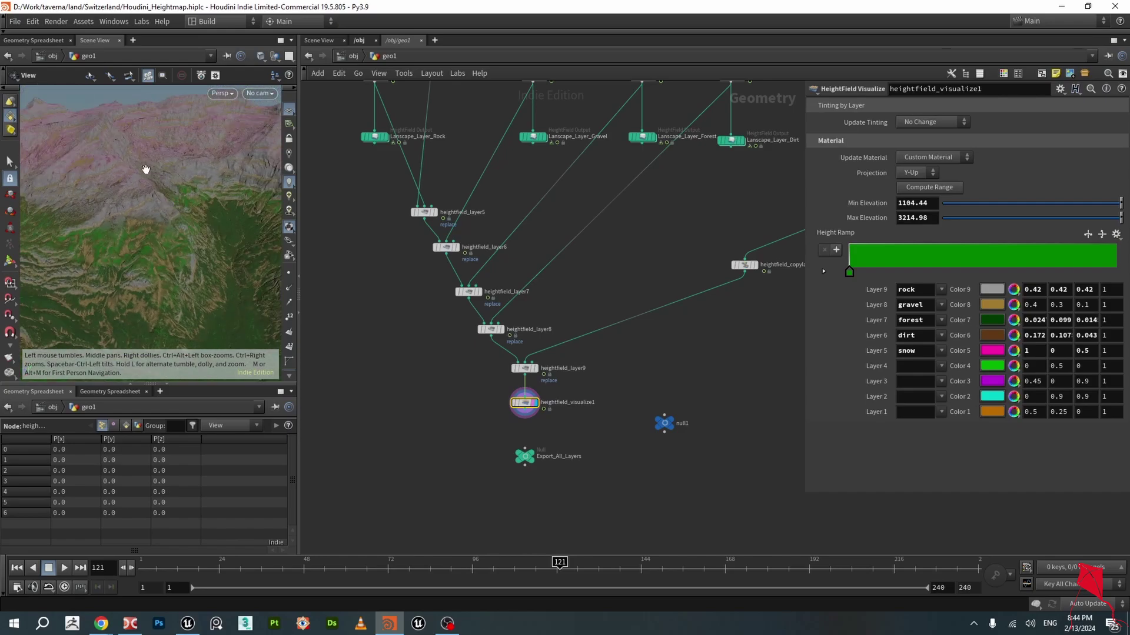
- Select the Export_All_Layers null and review the layered terrain together with the whole mask and export node network
left_click(524, 457)
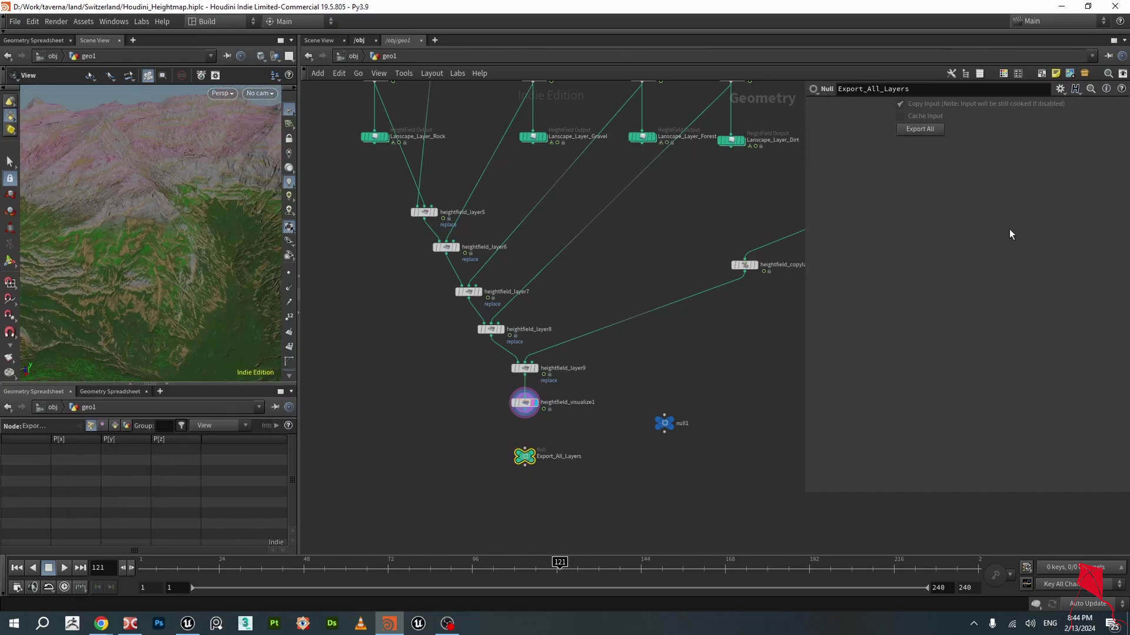
left_click_drag(171, 218, 171, 230)
scroll(171, 231, "up", 2)
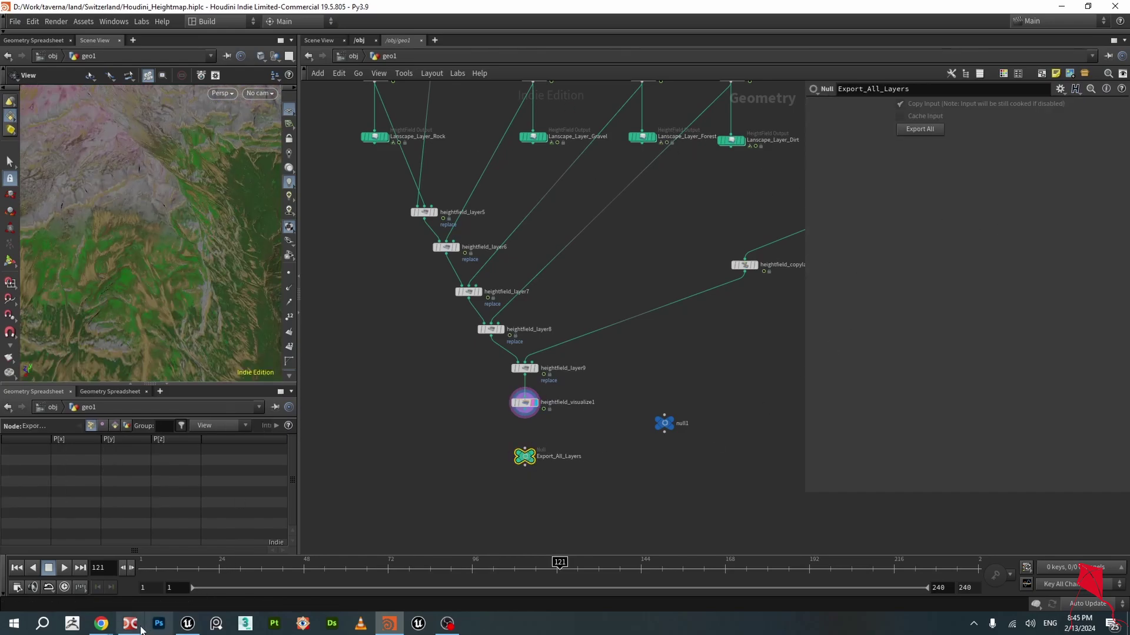
scroll(739, 390, "down", 1)
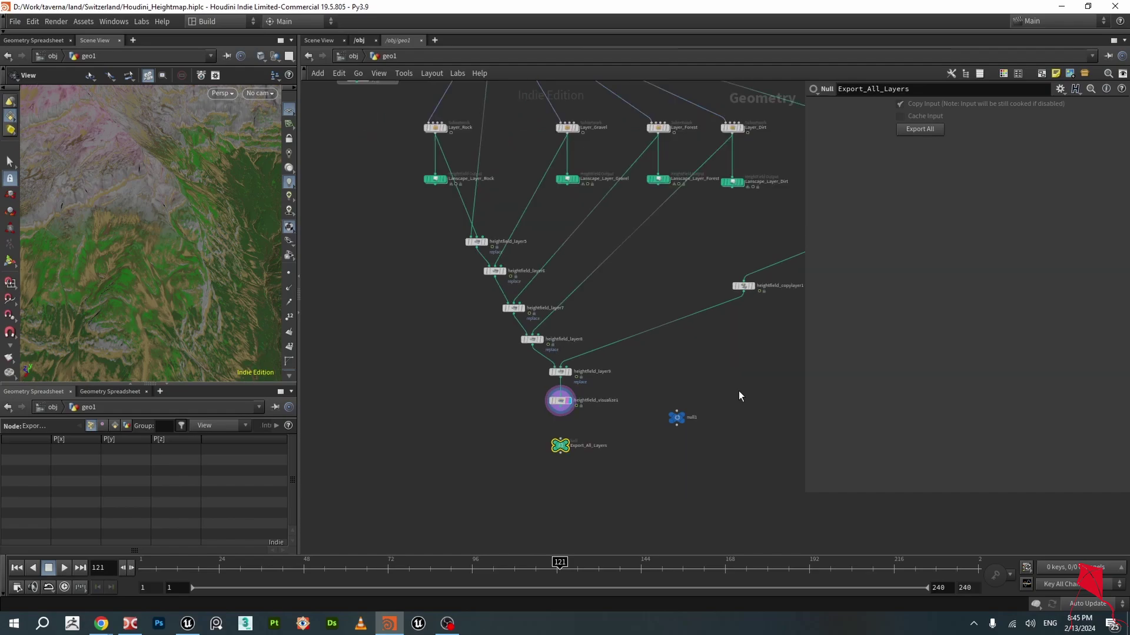
middle_click_drag(759, 376, 693, 418)
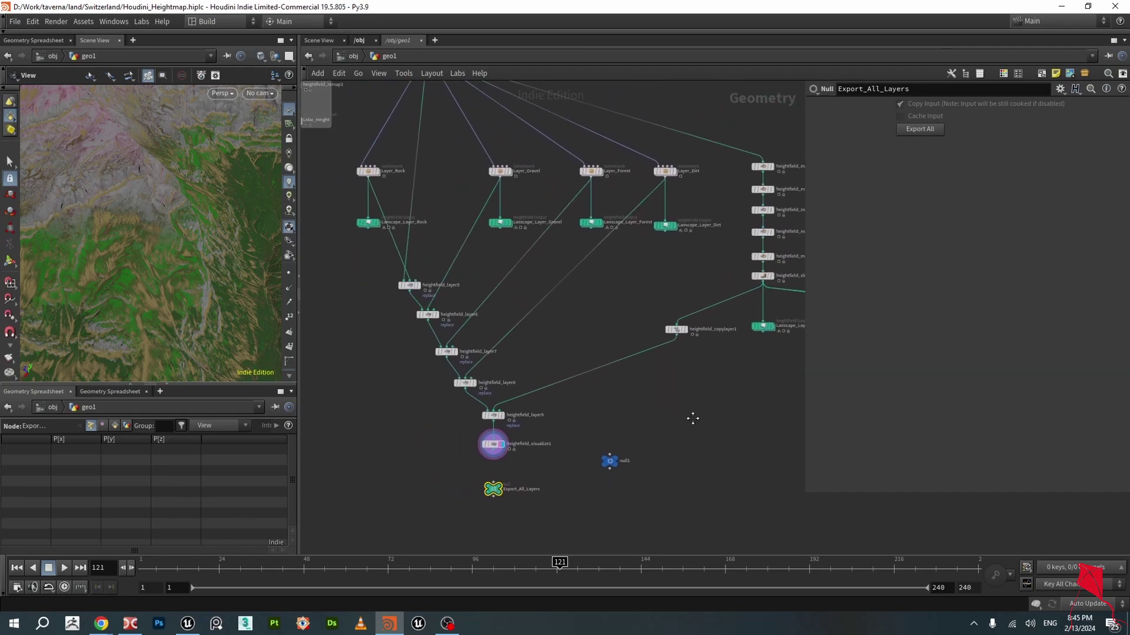
scroll(147, 243, "down", 2)
left_click_drag(149, 245, 147, 238)
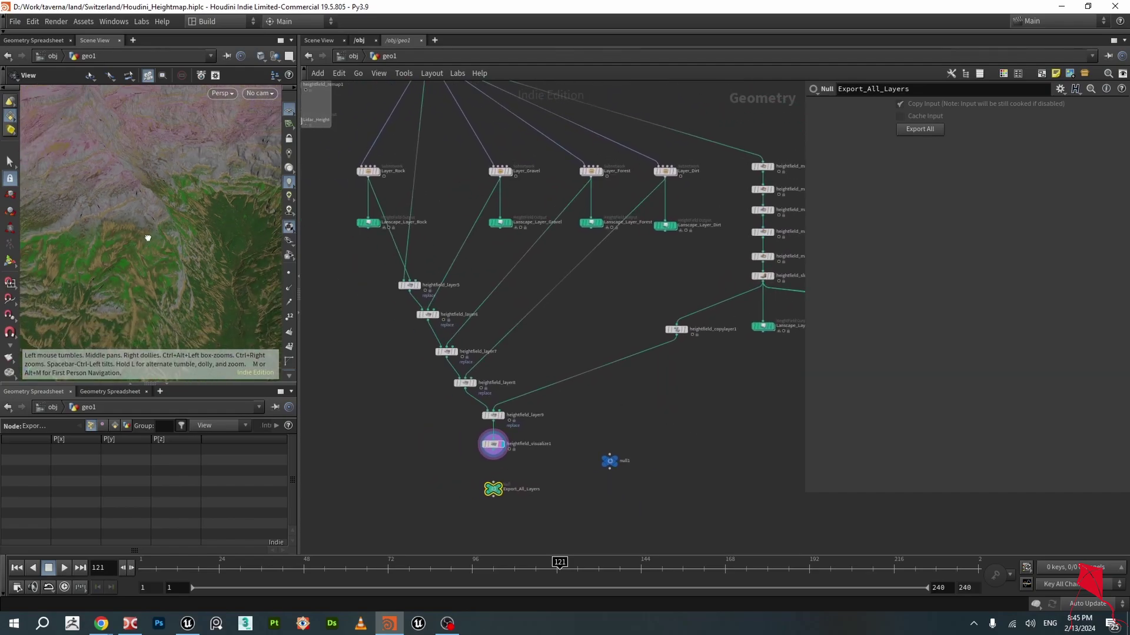
scroll(745, 406, "down", 2)
middle_click_drag(725, 420, 667, 427)
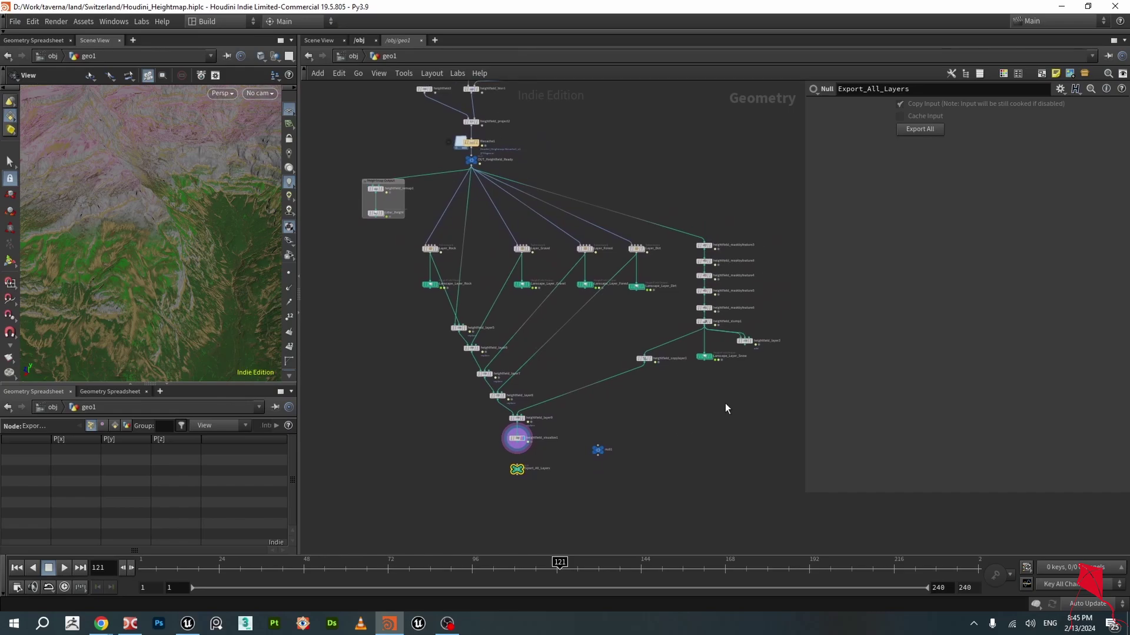
scroll(196, 258, "down", 3)
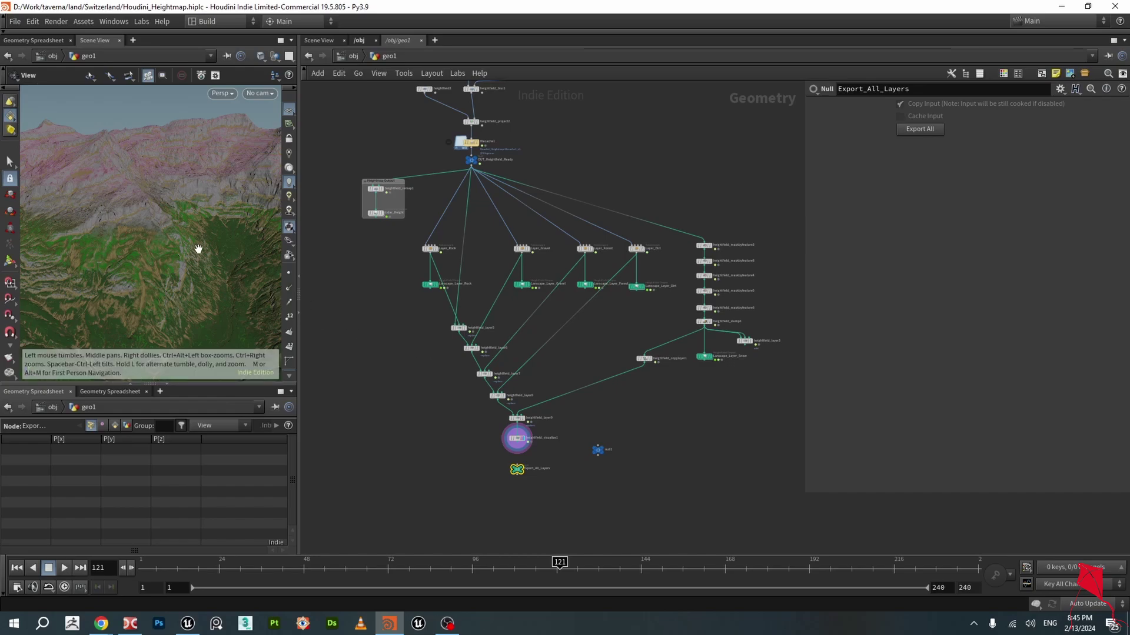
scroll(199, 249, "up", 2)
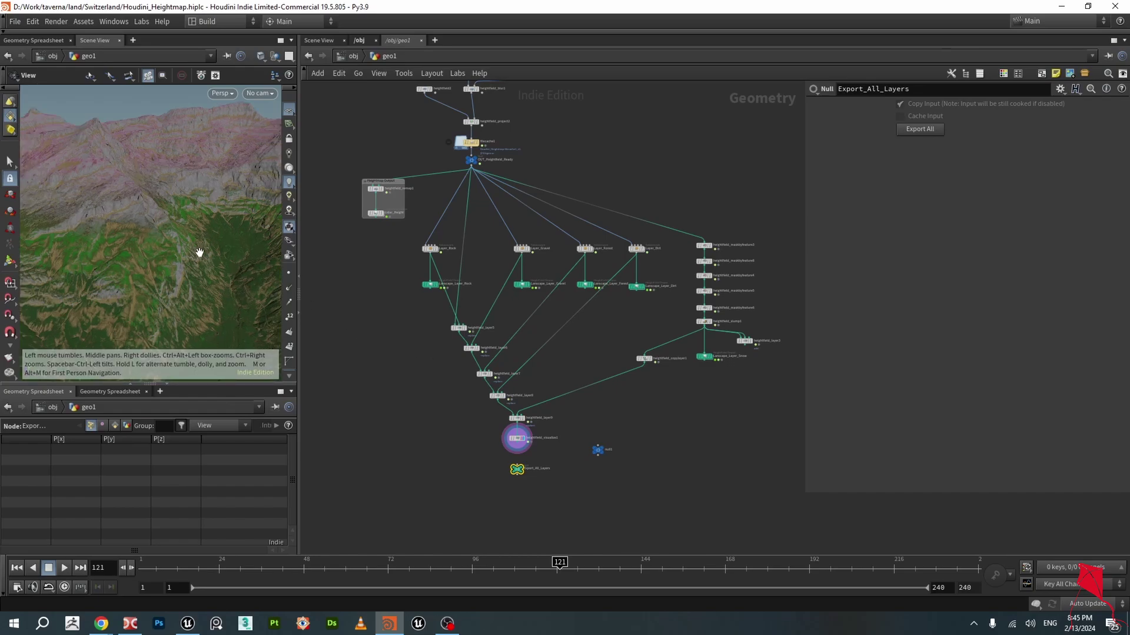